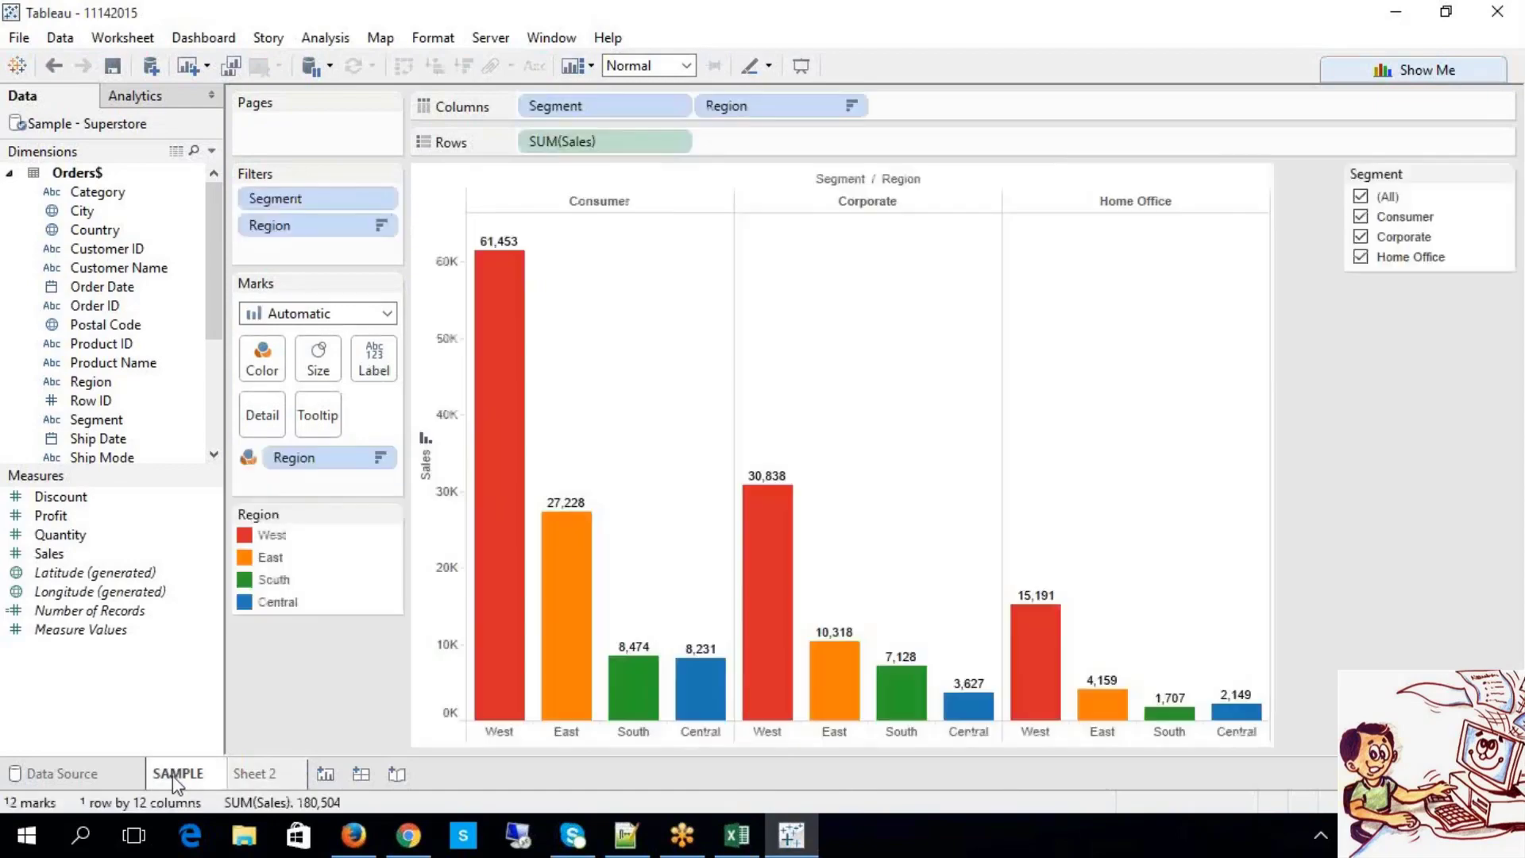
Step: Delete the SAMPLE sheet and build a bar chart on Sheet 2 with Category and Segment on Rows and Sales on Columns
{"action": "right_click", "coordinate": [176, 777]}
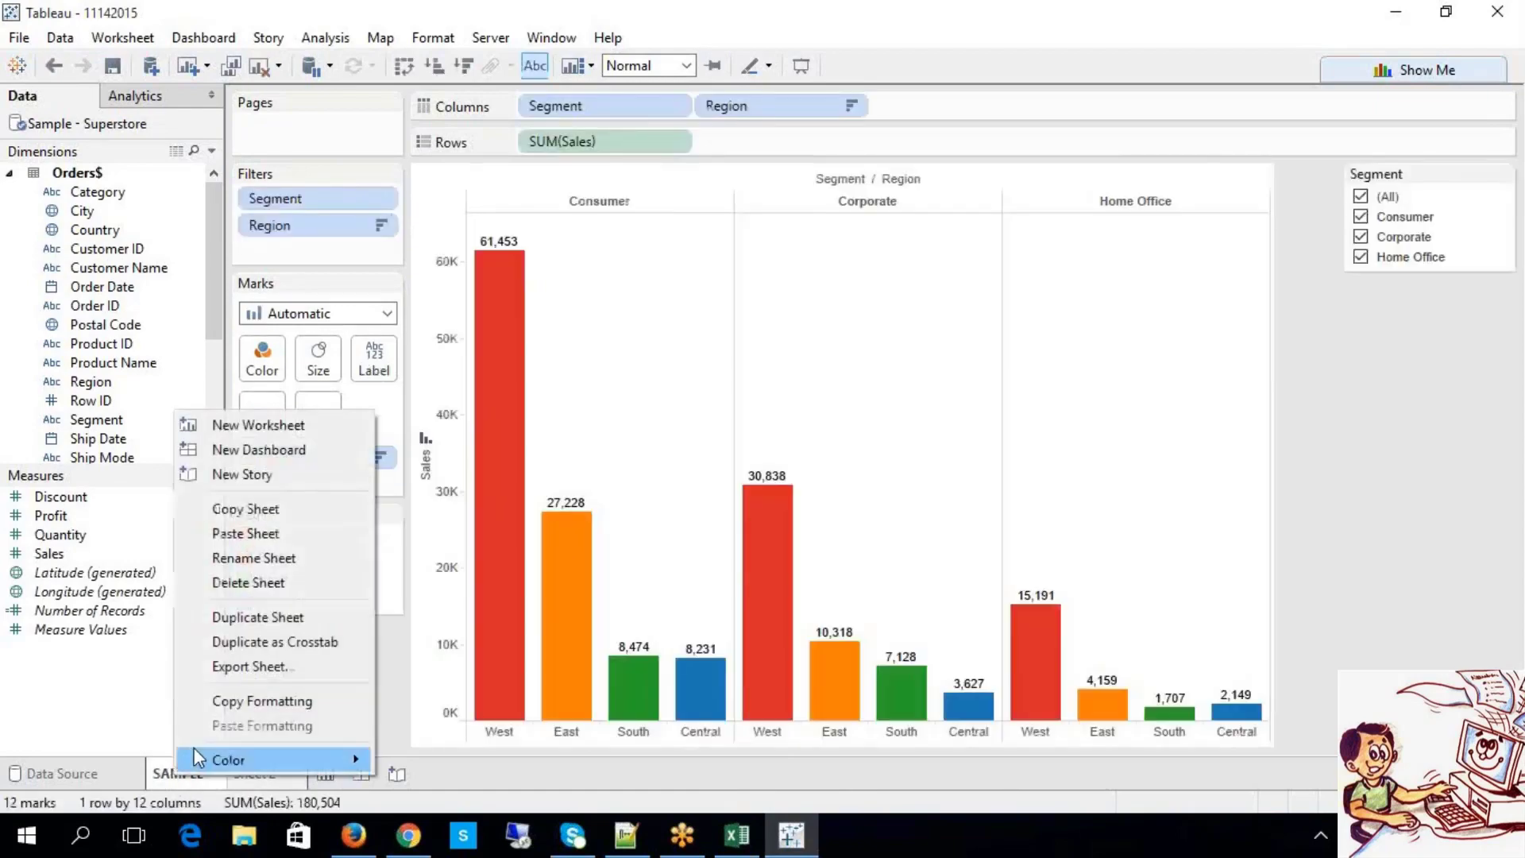
{"action": "left_click", "coordinate": [262, 583]}
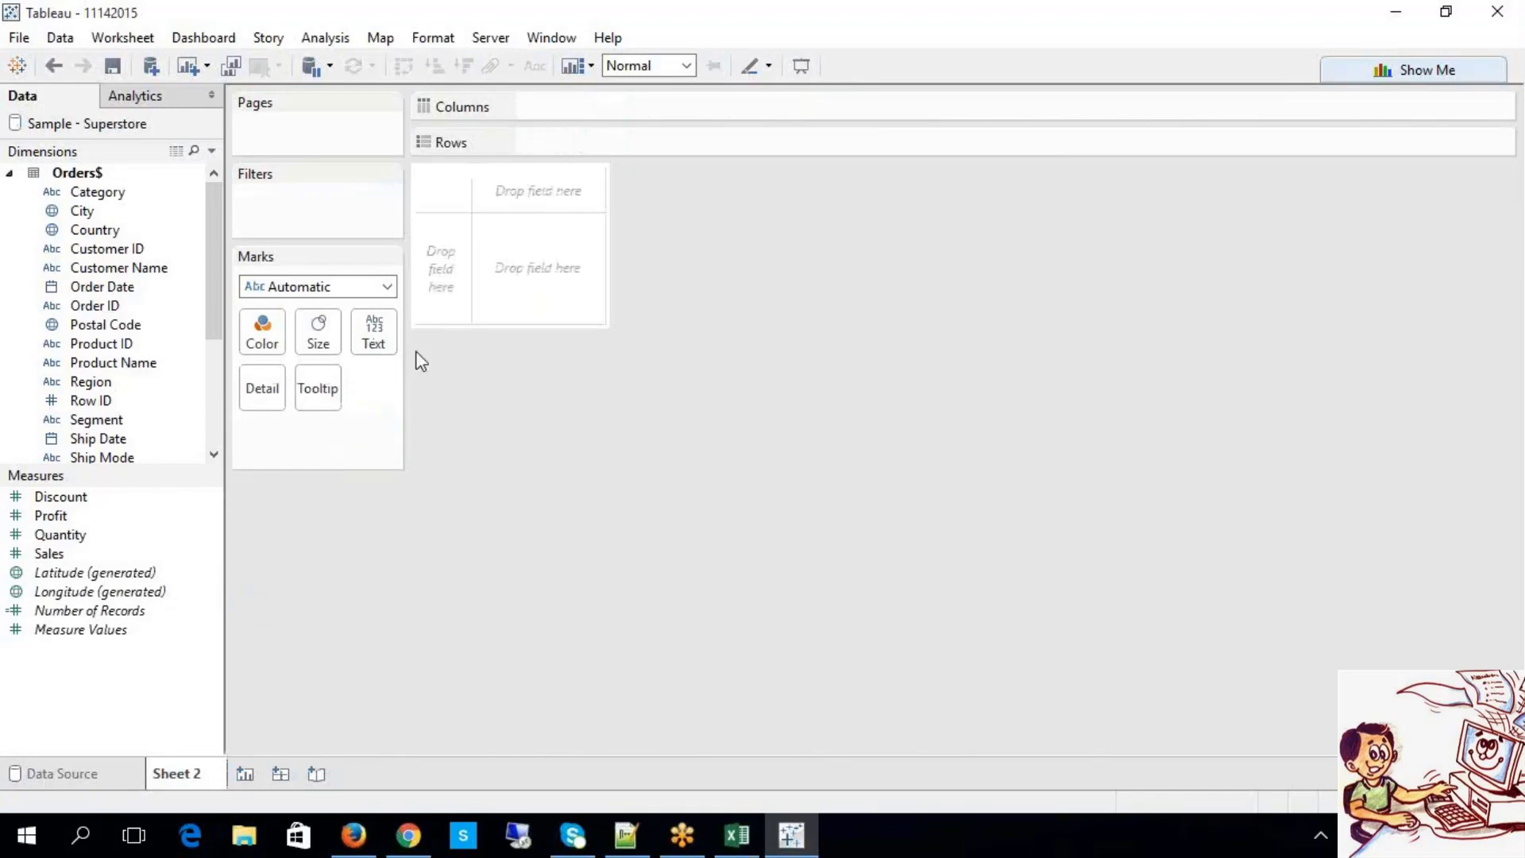
{"action": "left_click_drag", "start_coordinate": [106, 197], "coordinate": [545, 155]}
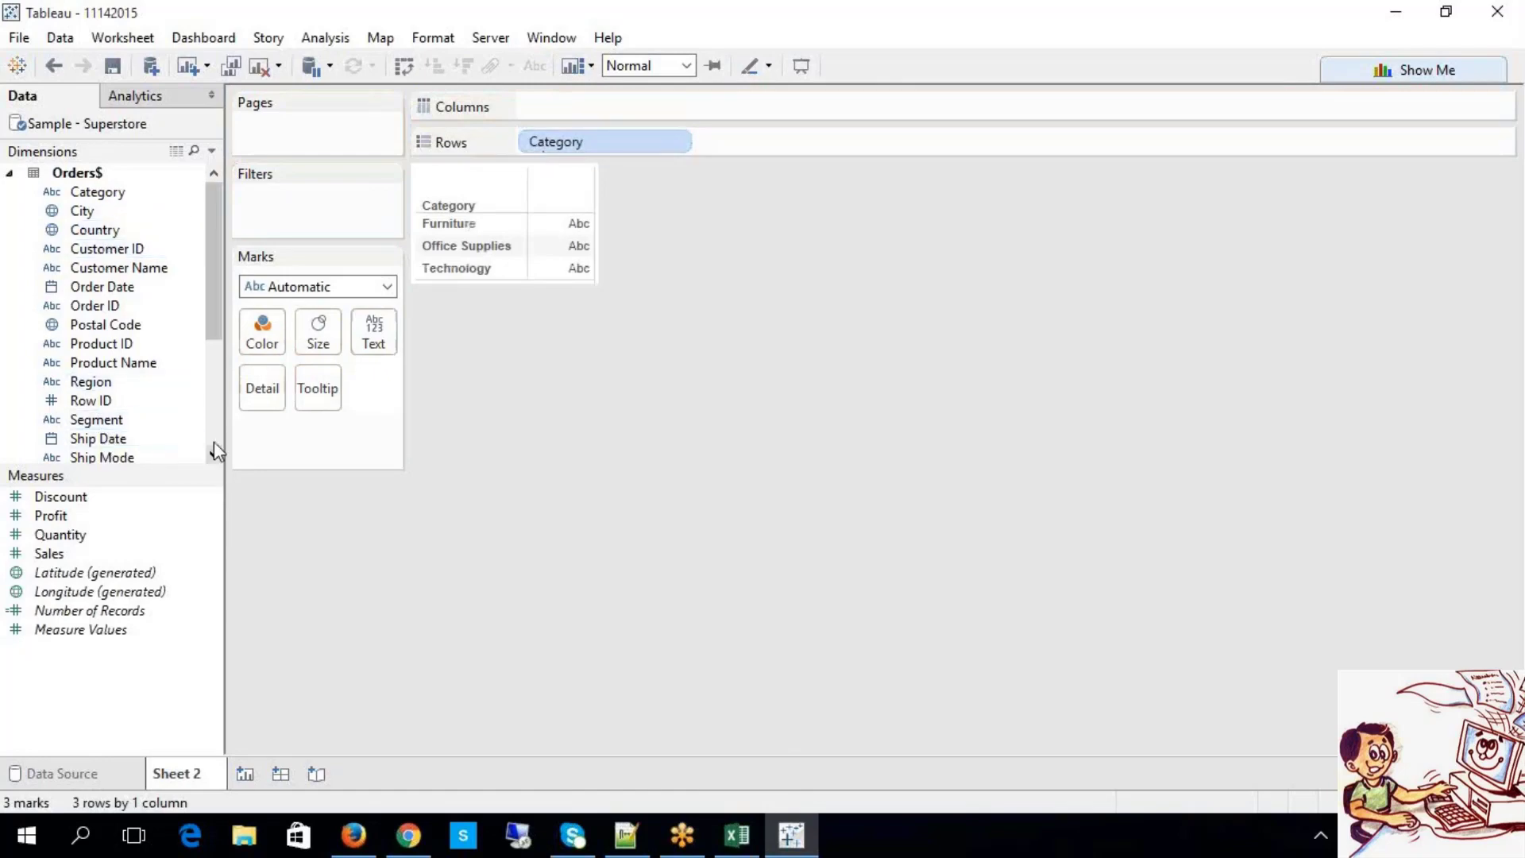
{"action": "left_click_drag", "start_coordinate": [130, 421], "coordinate": [735, 197]}
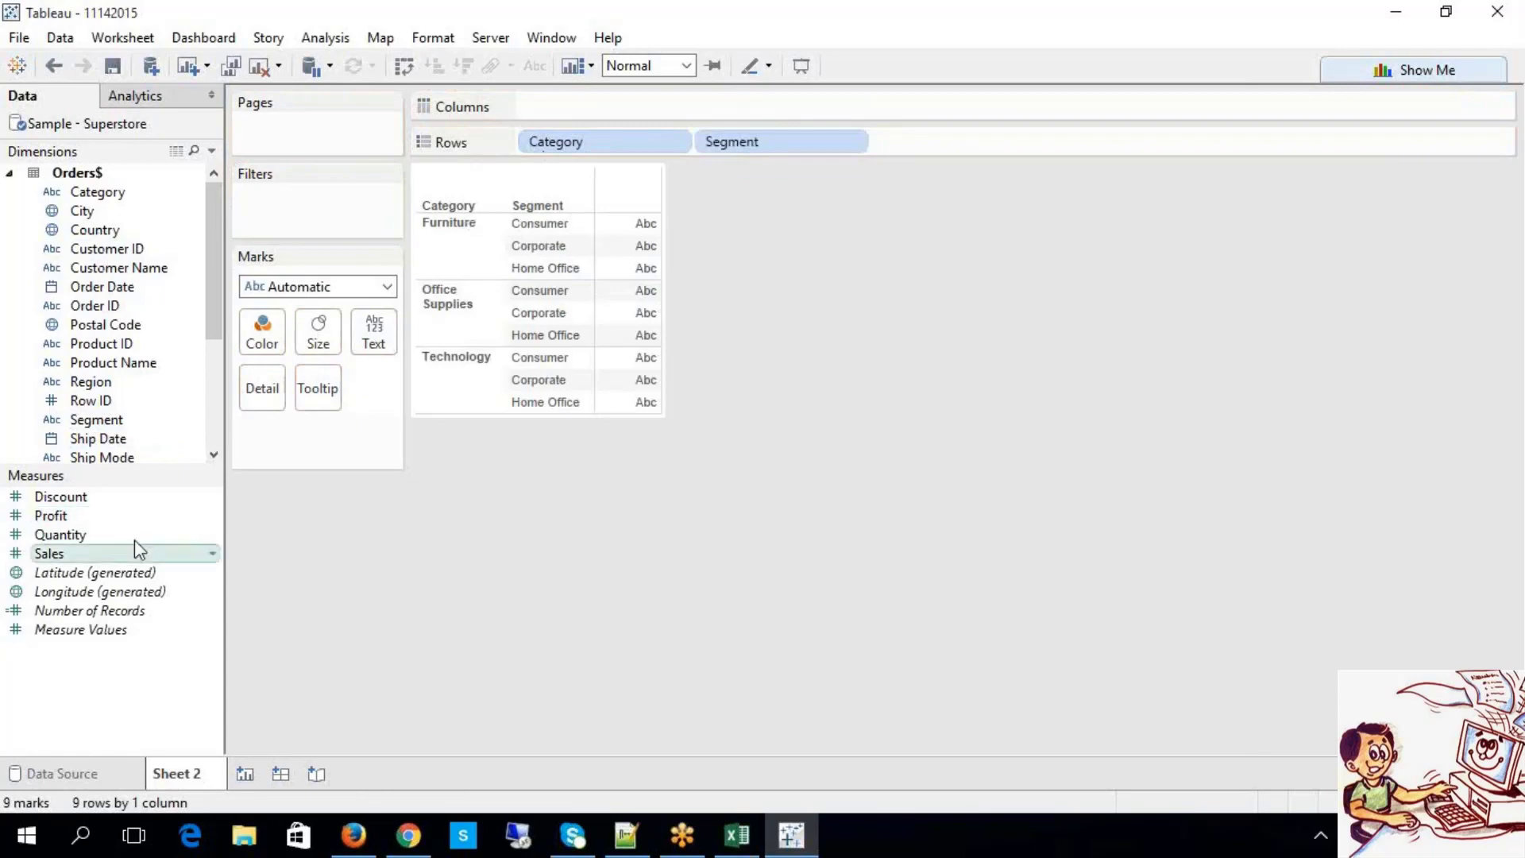
{"action": "left_click_drag", "start_coordinate": [108, 557], "coordinate": [561, 120]}
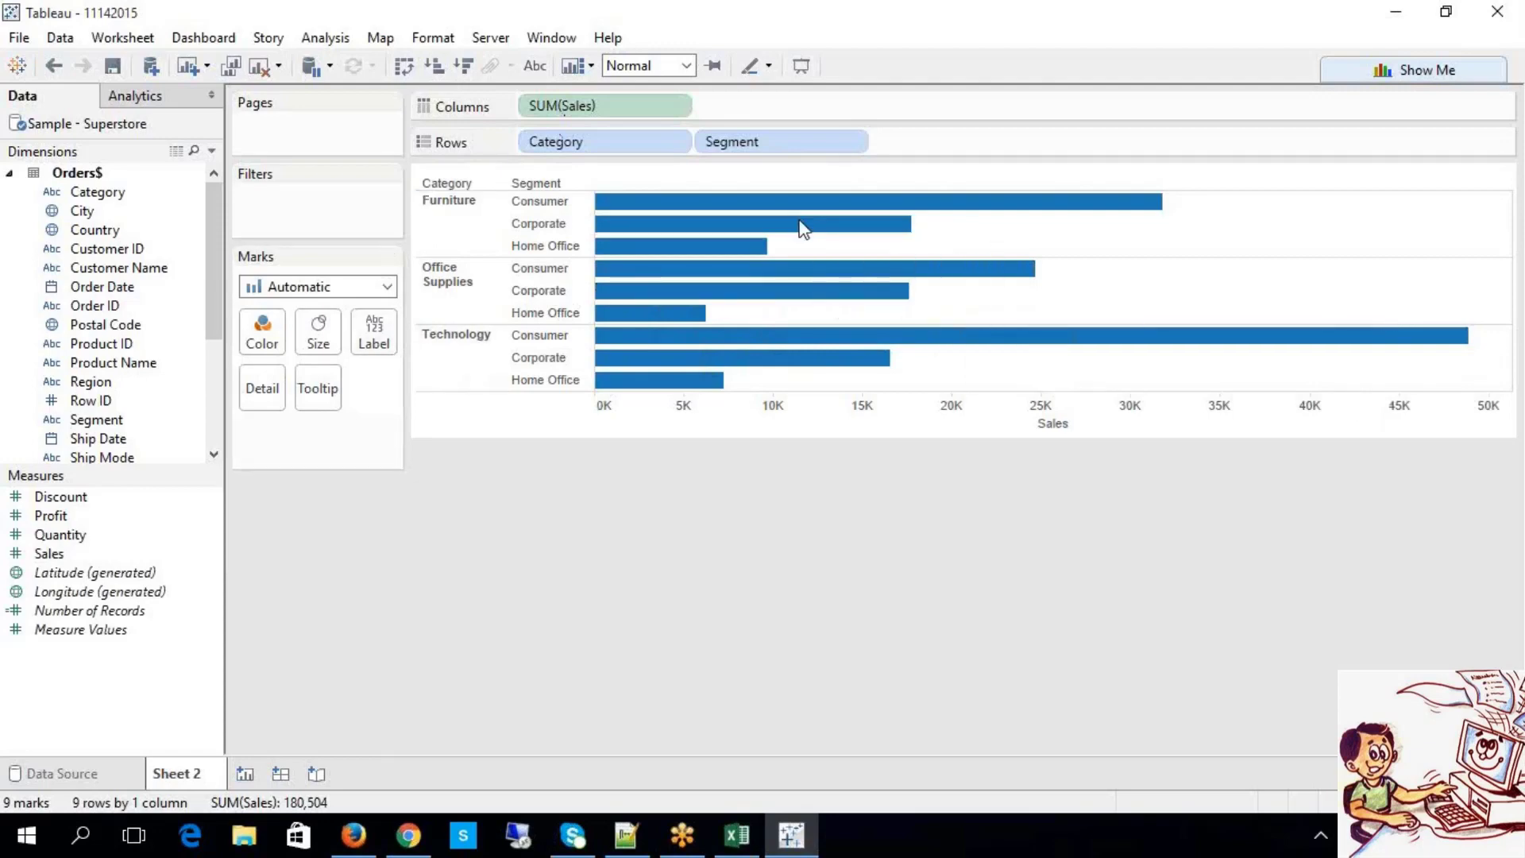
Step: Show quick filters for the Category and Segment fields
{"action": "right_click", "coordinate": [650, 147]}
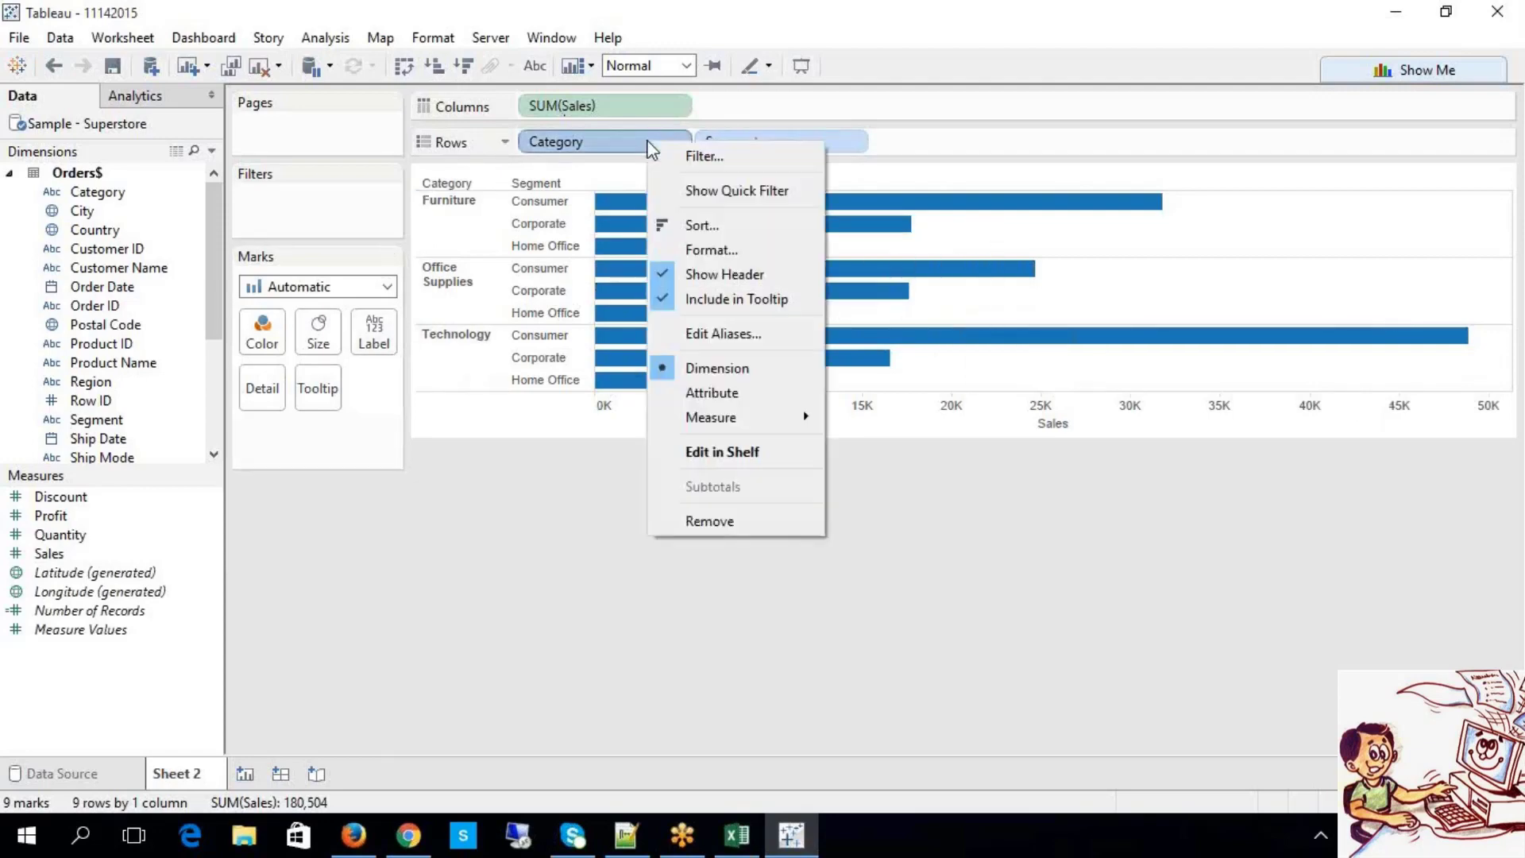
{"action": "left_click", "coordinate": [688, 183]}
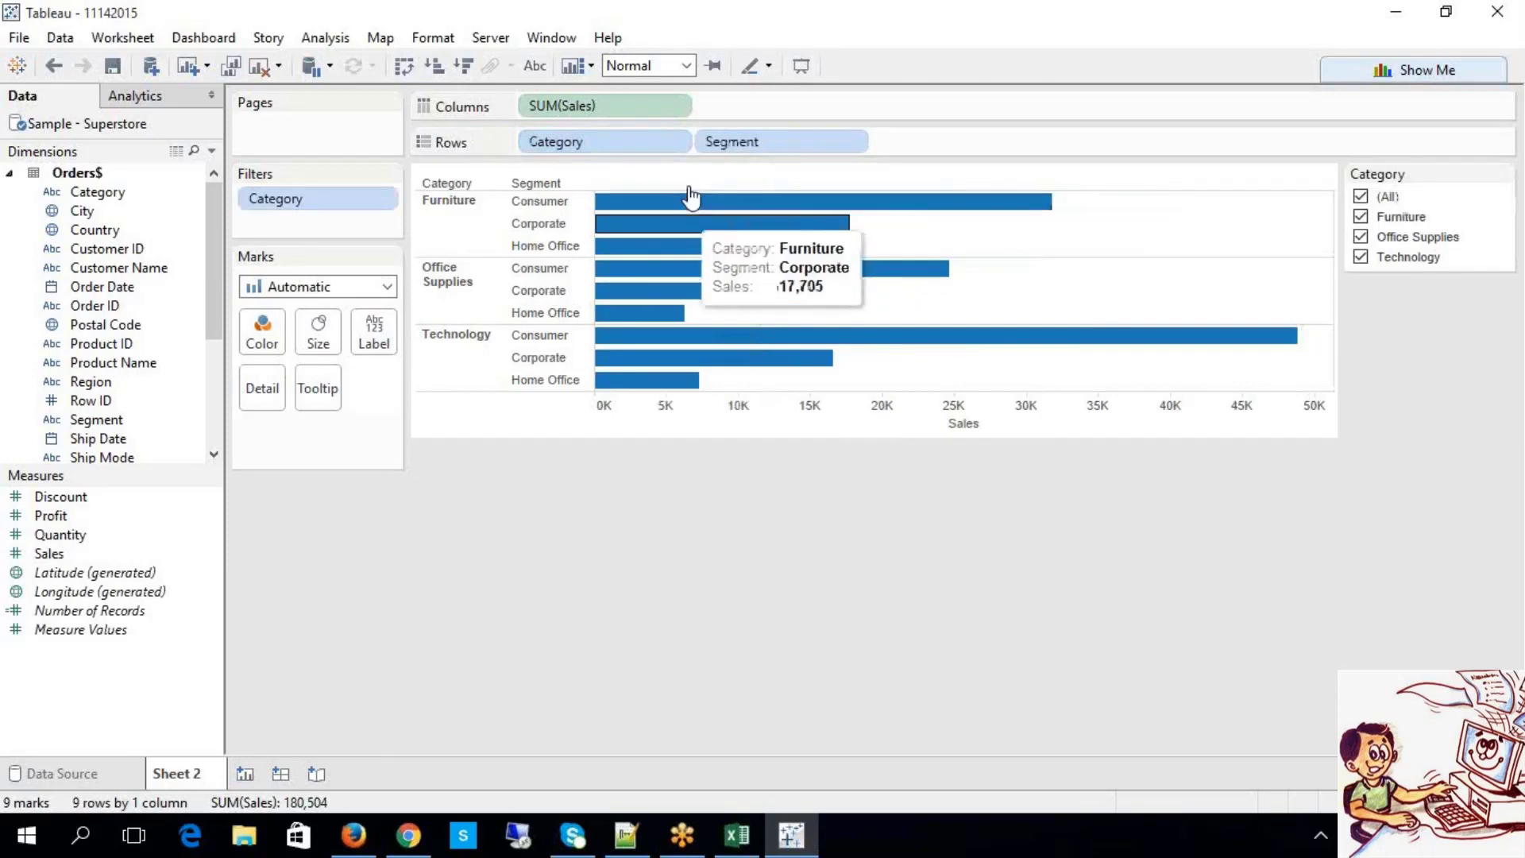
{"action": "right_click", "coordinate": [784, 144]}
{"action": "left_click", "coordinate": [865, 199]}
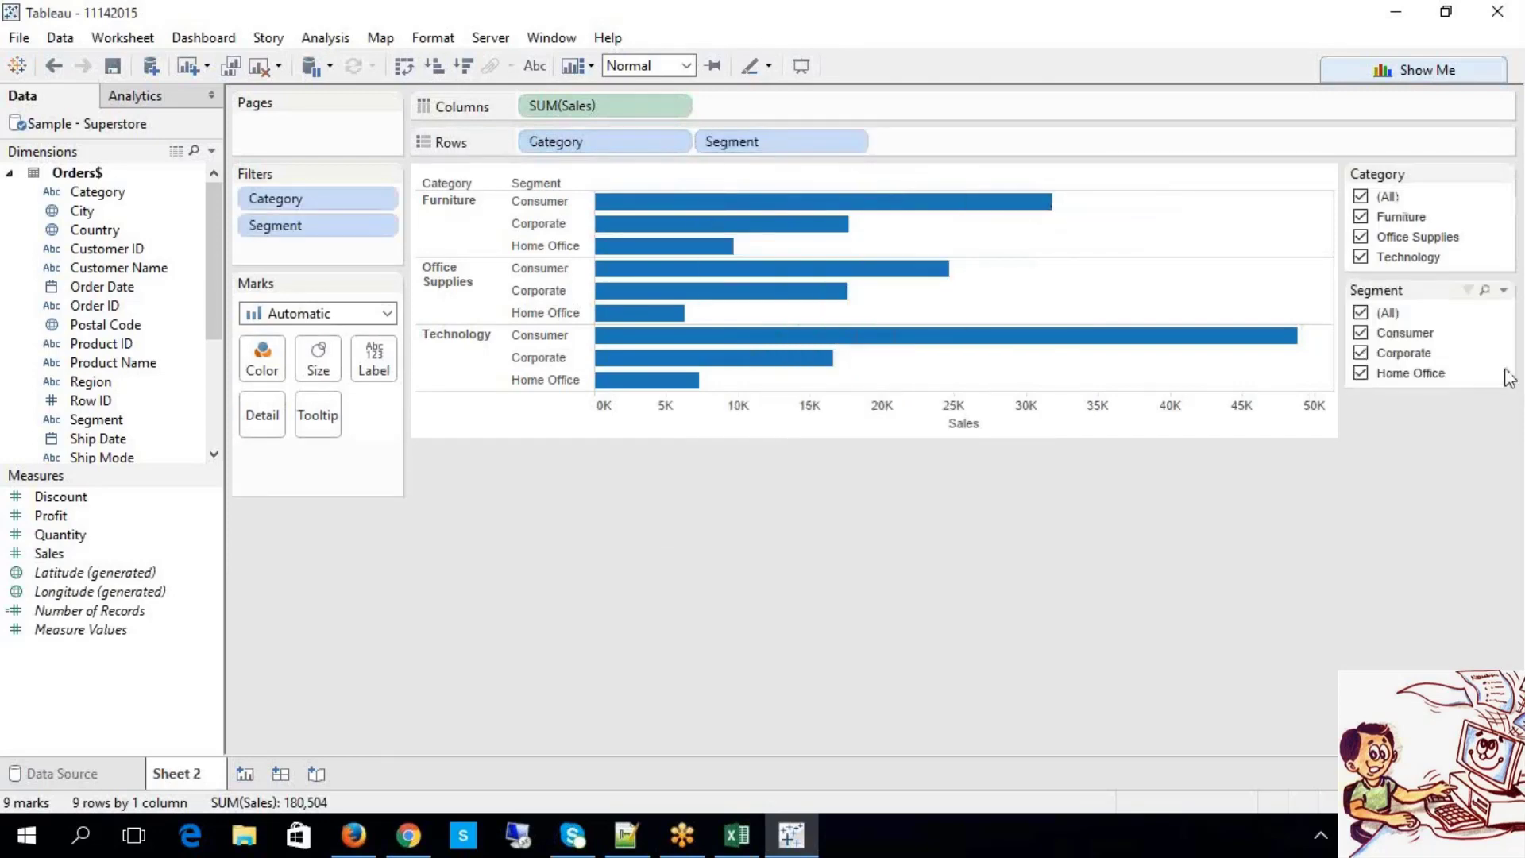
Step: View the Segment quick filter's options, check the quick filter types in the Excel notes, and return to Tableau
{"action": "left_click", "coordinate": [1504, 291]}
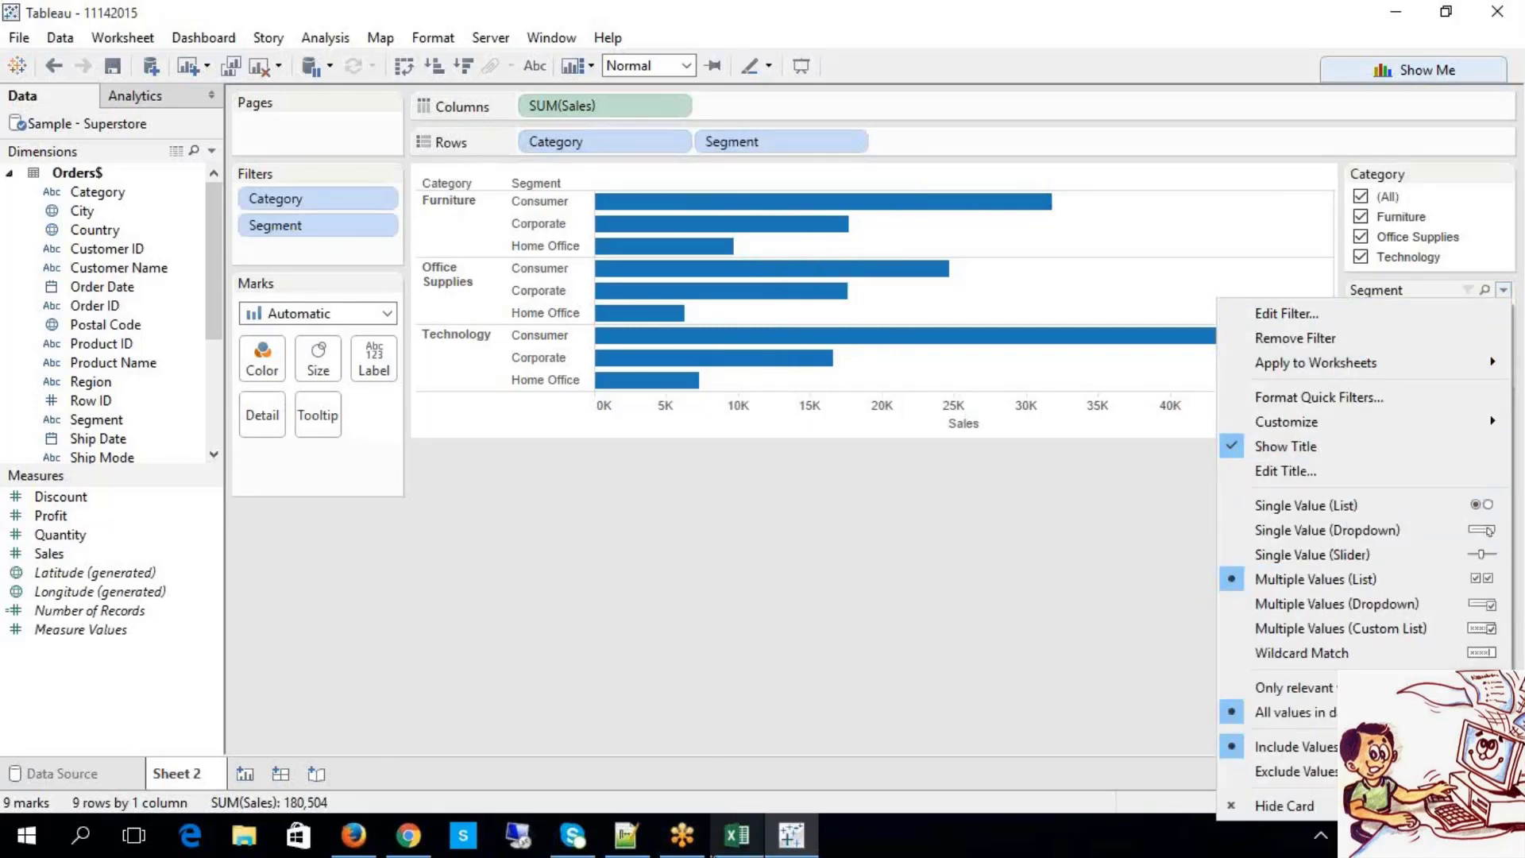
{"action": "left_click", "coordinate": [717, 847]}
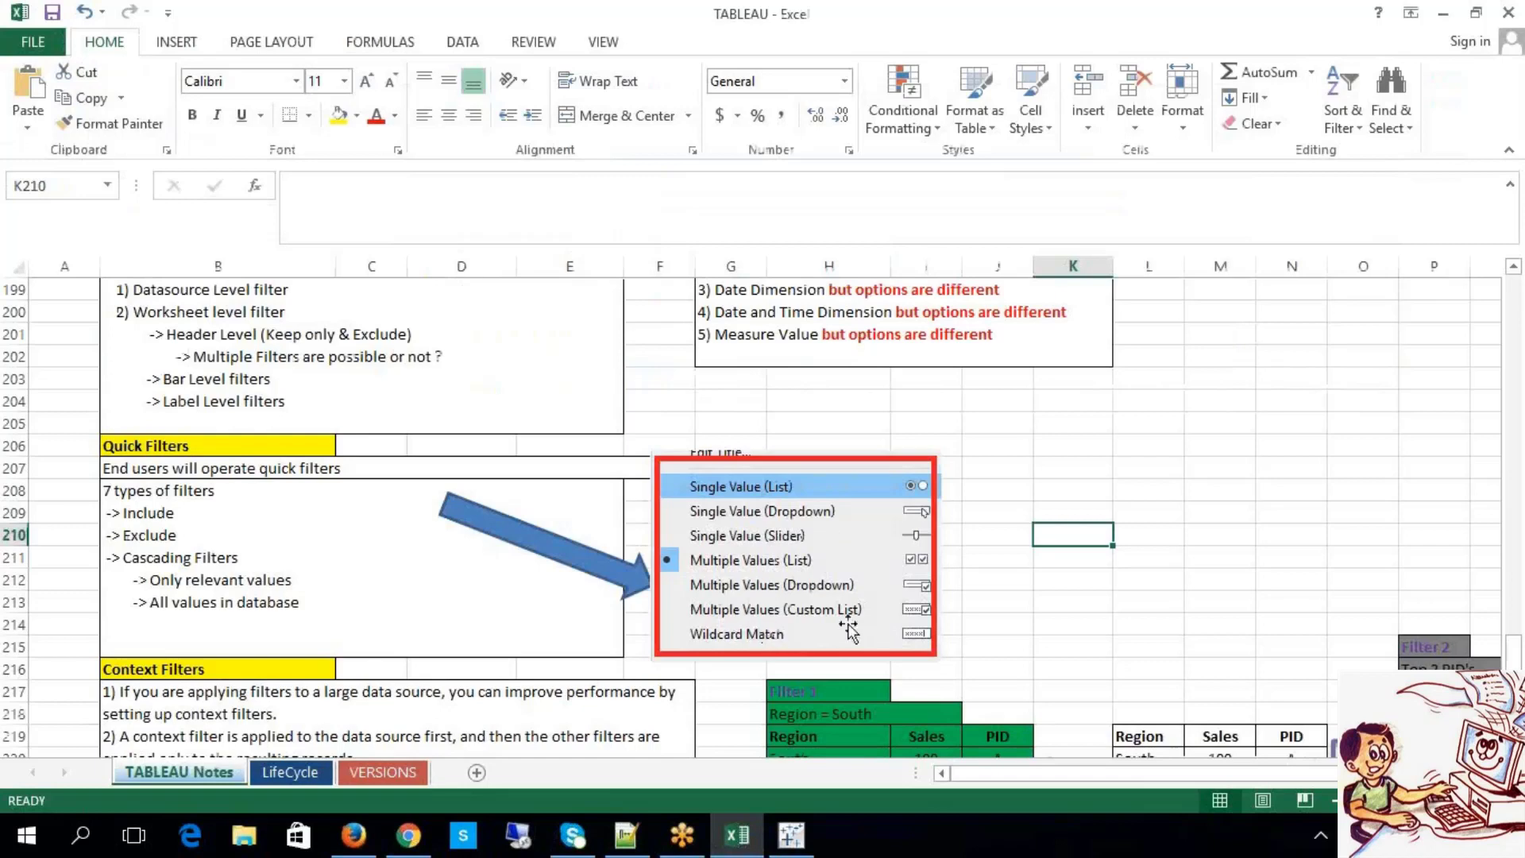
{"action": "left_click", "coordinate": [791, 834]}
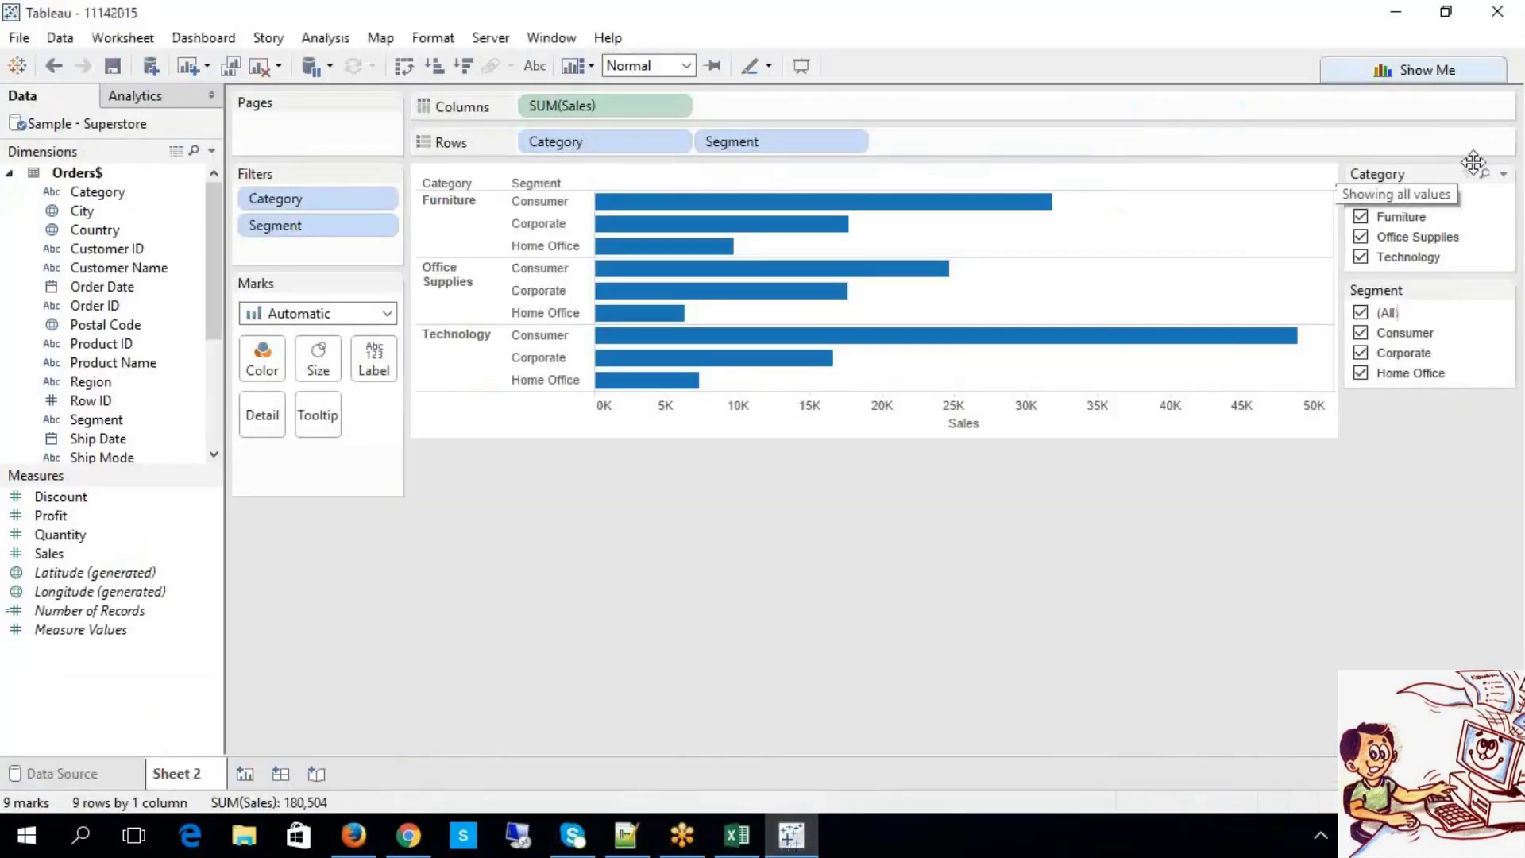
Step: Change the Segment quick filter to Wildcard Match and filter it by "con"
{"action": "left_click", "coordinate": [1504, 289]}
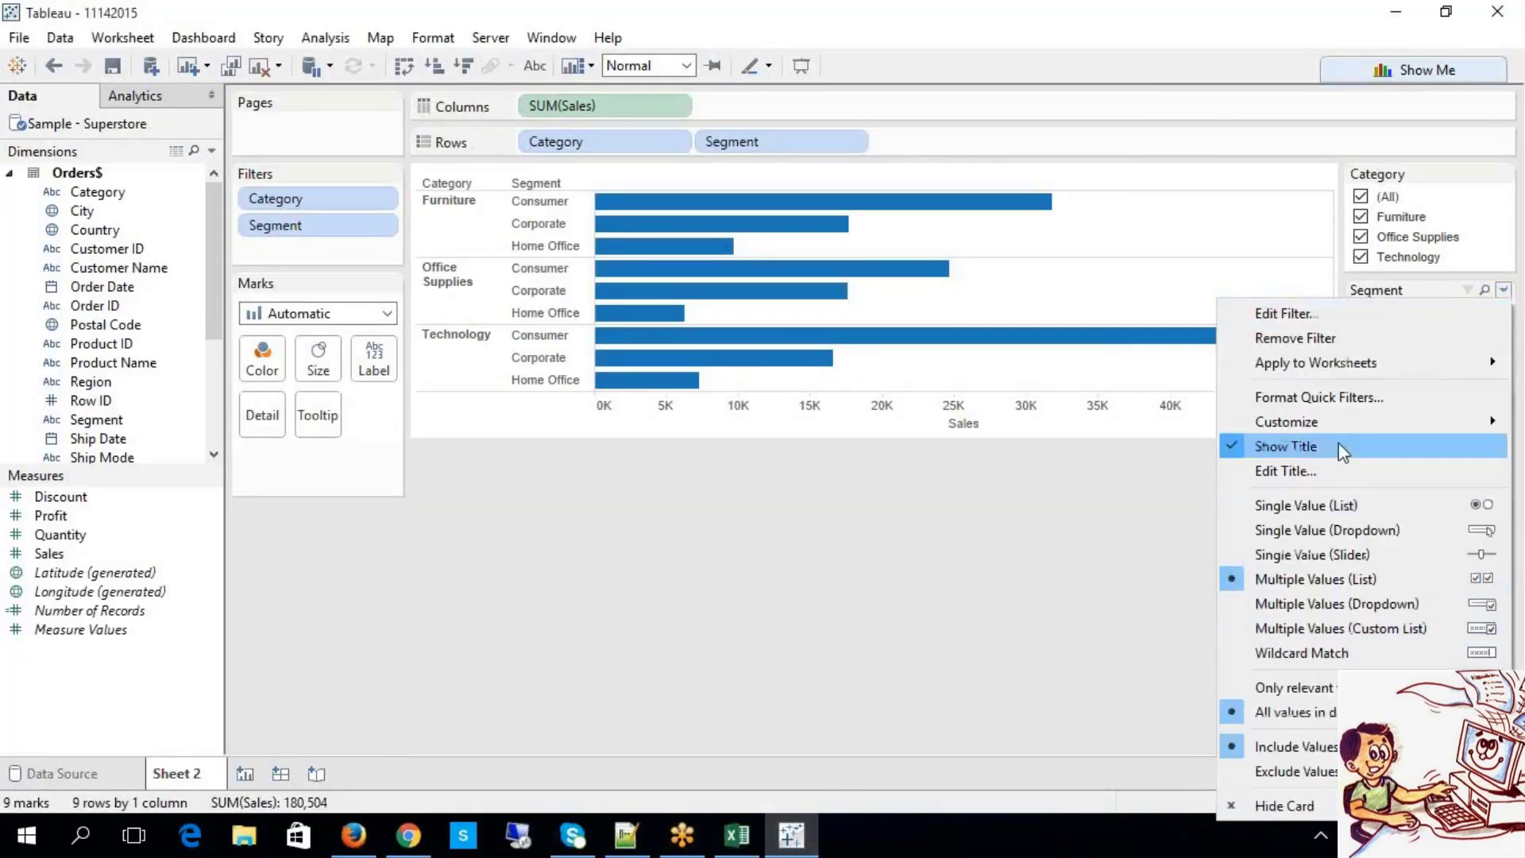
{"action": "left_click", "coordinate": [1271, 660]}
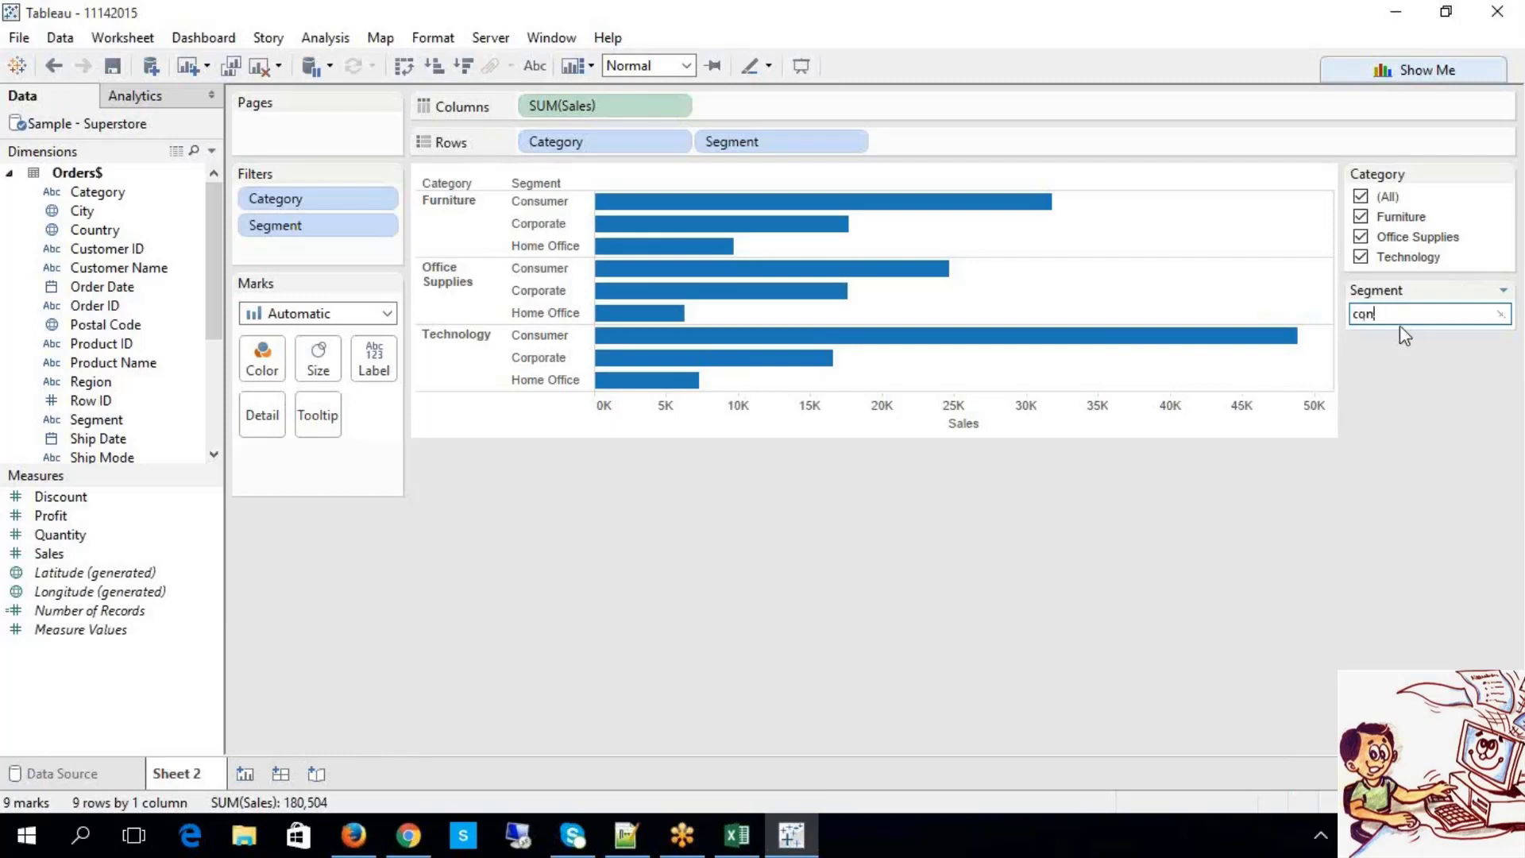
{"action": "key", "text": "Return"}
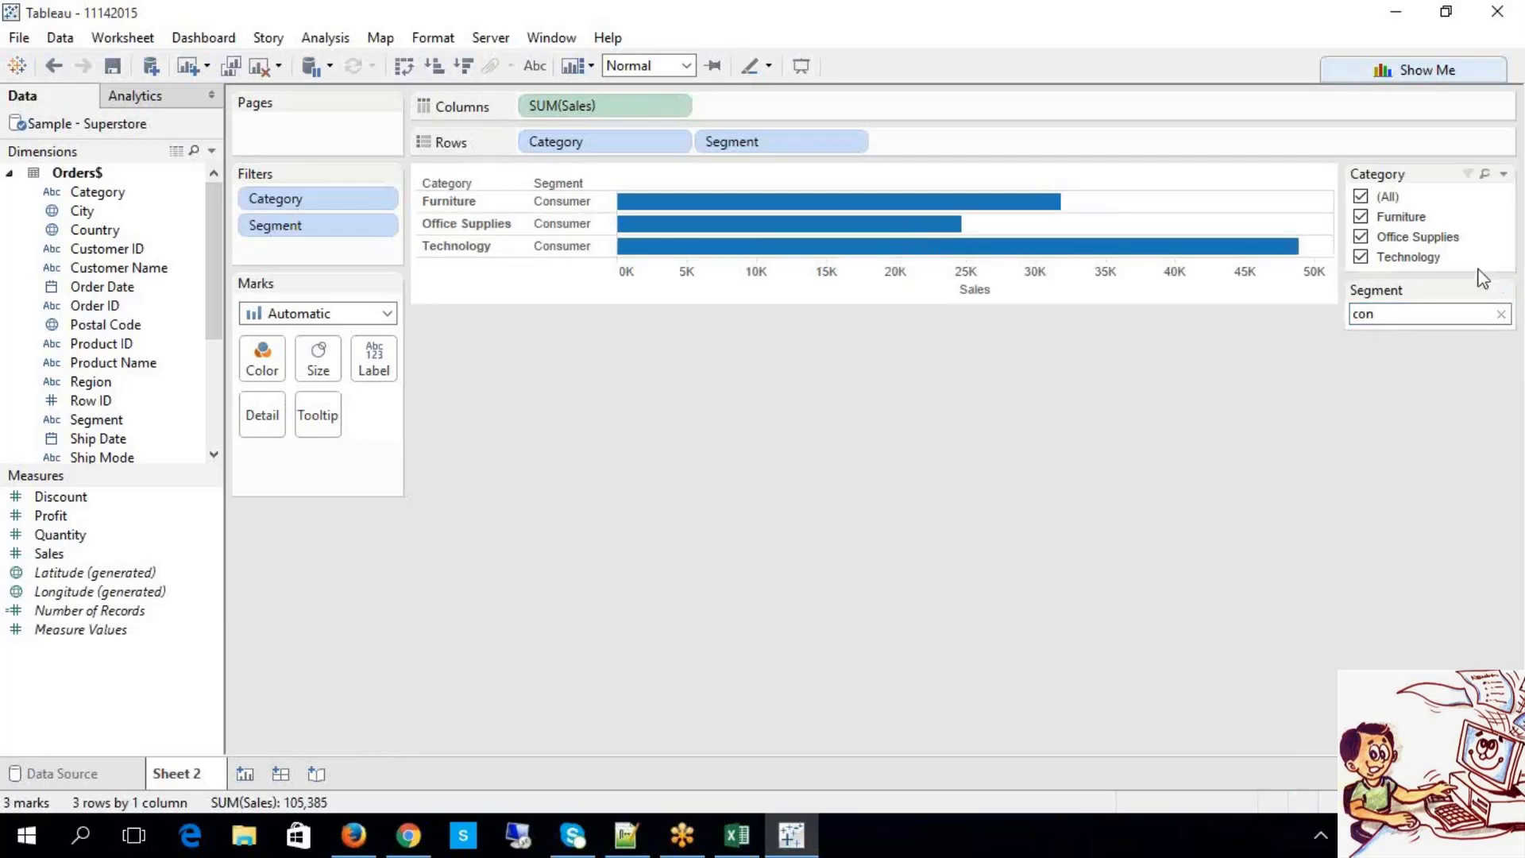
Step: Show mark labels on the bars and clear the wildcard text in the Segment filter
{"action": "double_click", "coordinate": [1376, 317]}
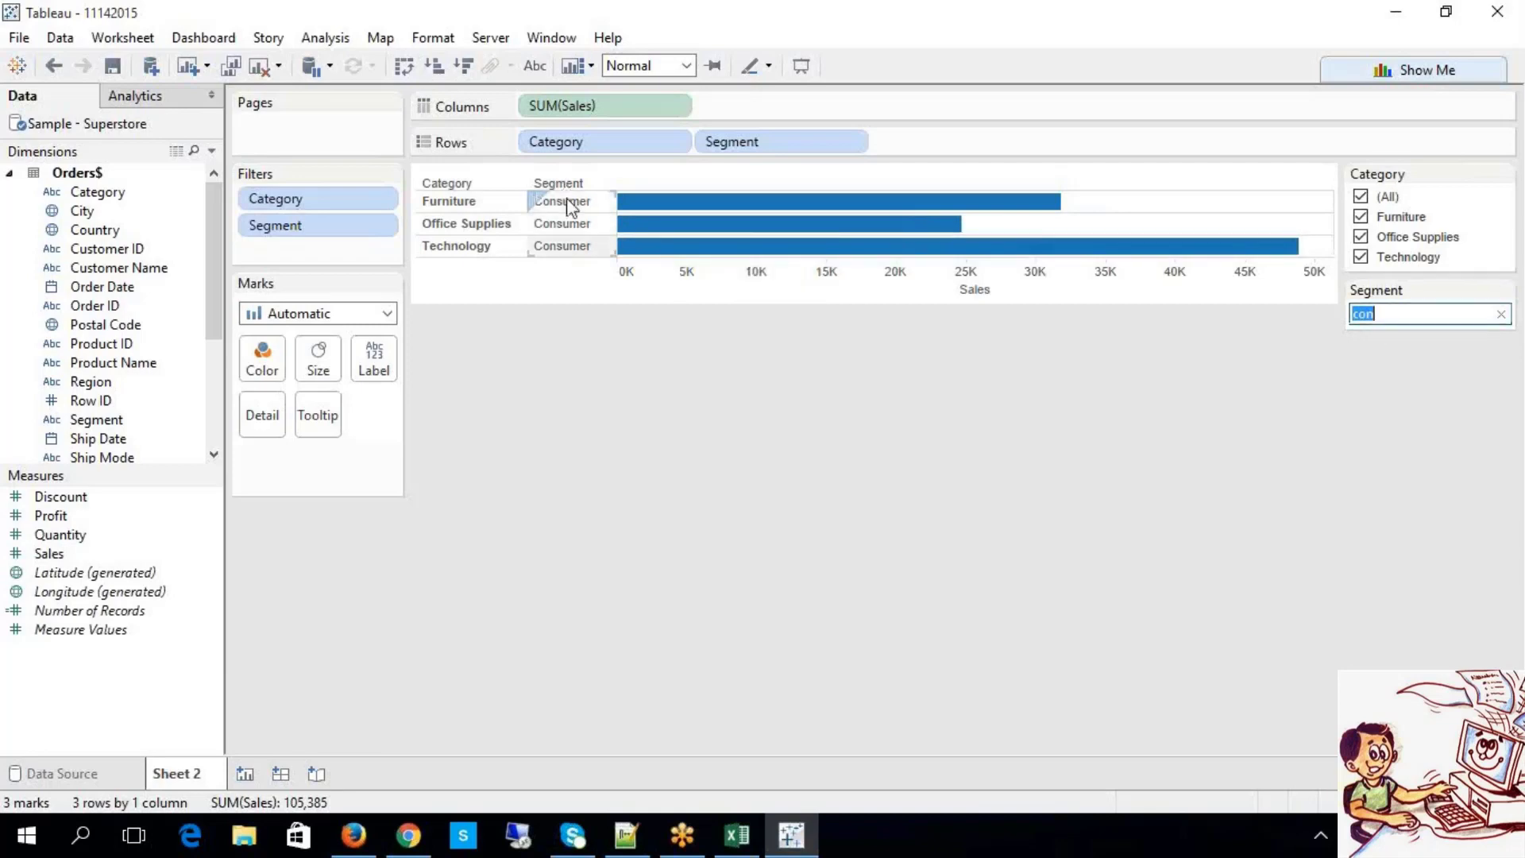
{"action": "left_click", "coordinate": [535, 65]}
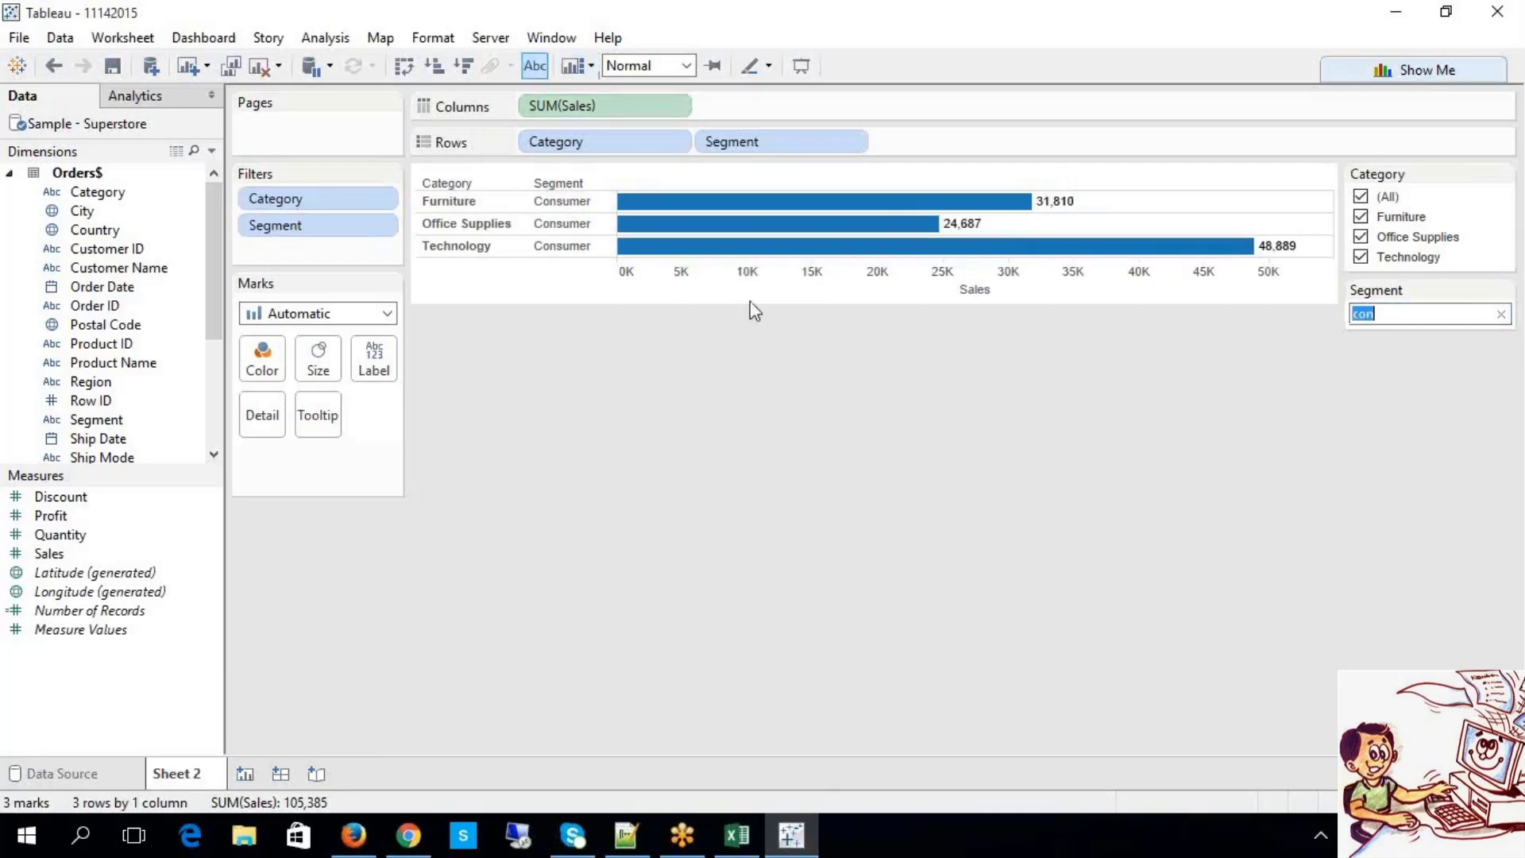
{"action": "left_click", "coordinate": [1499, 315]}
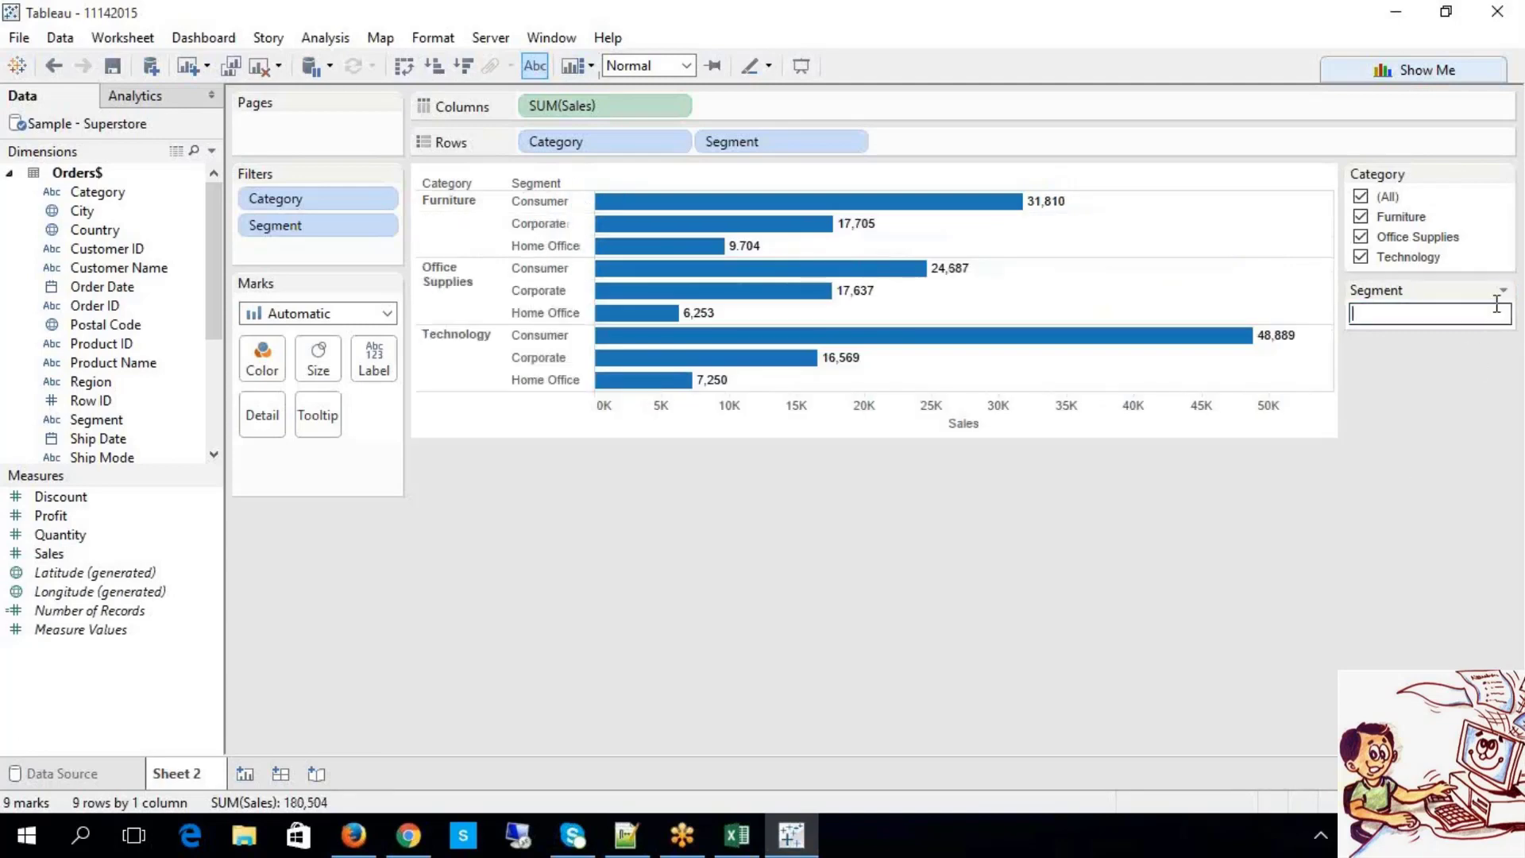
Step: Change the Segment quick filter to Single Value (List) and select Consumer, Corporate and Home Office in turn
{"action": "left_click", "coordinate": [1505, 291]}
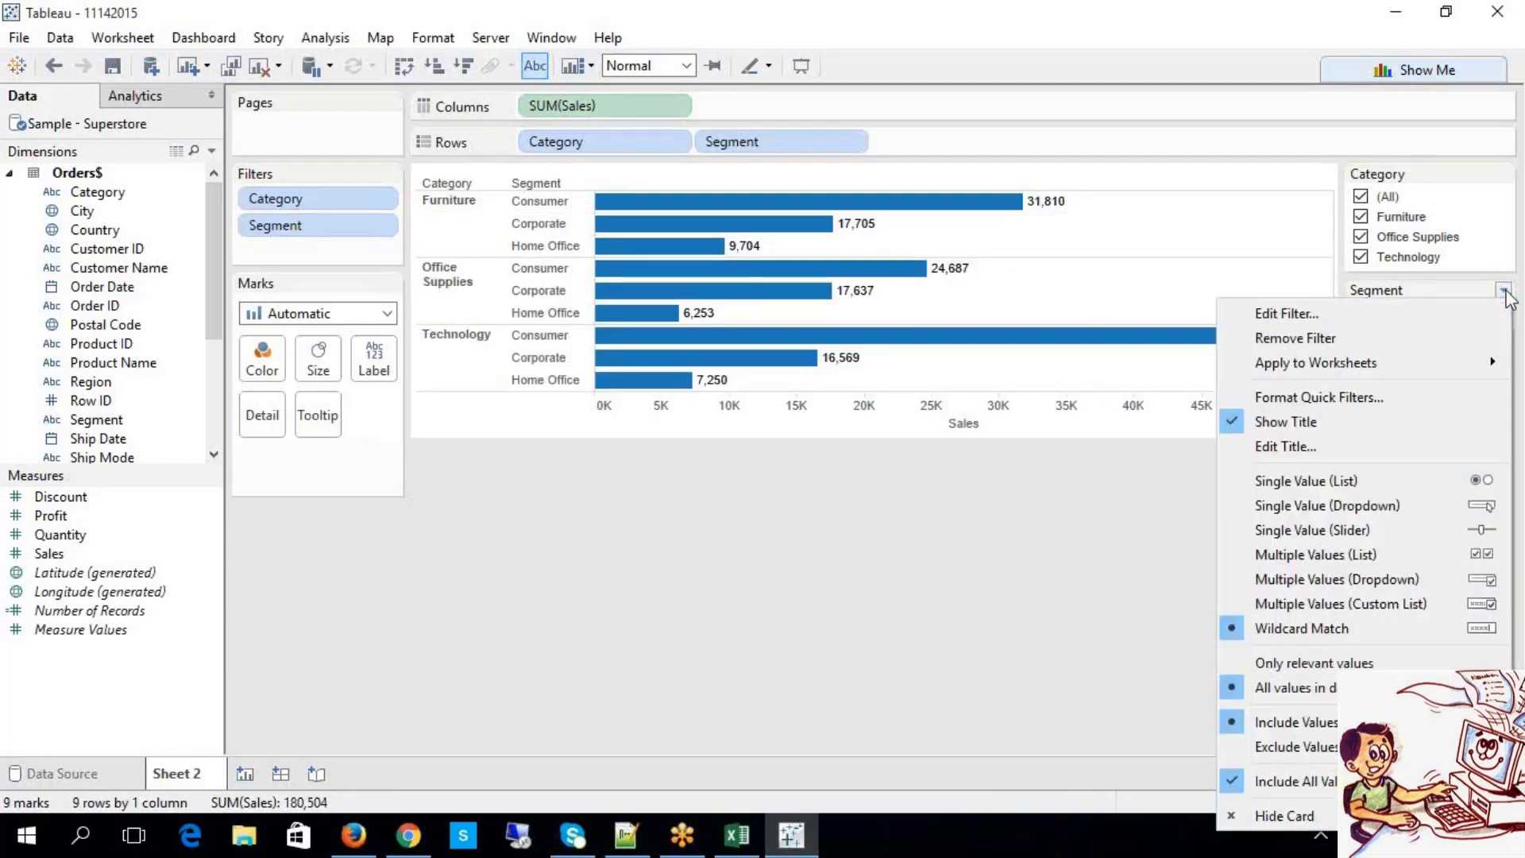
{"action": "left_click", "coordinate": [1328, 481]}
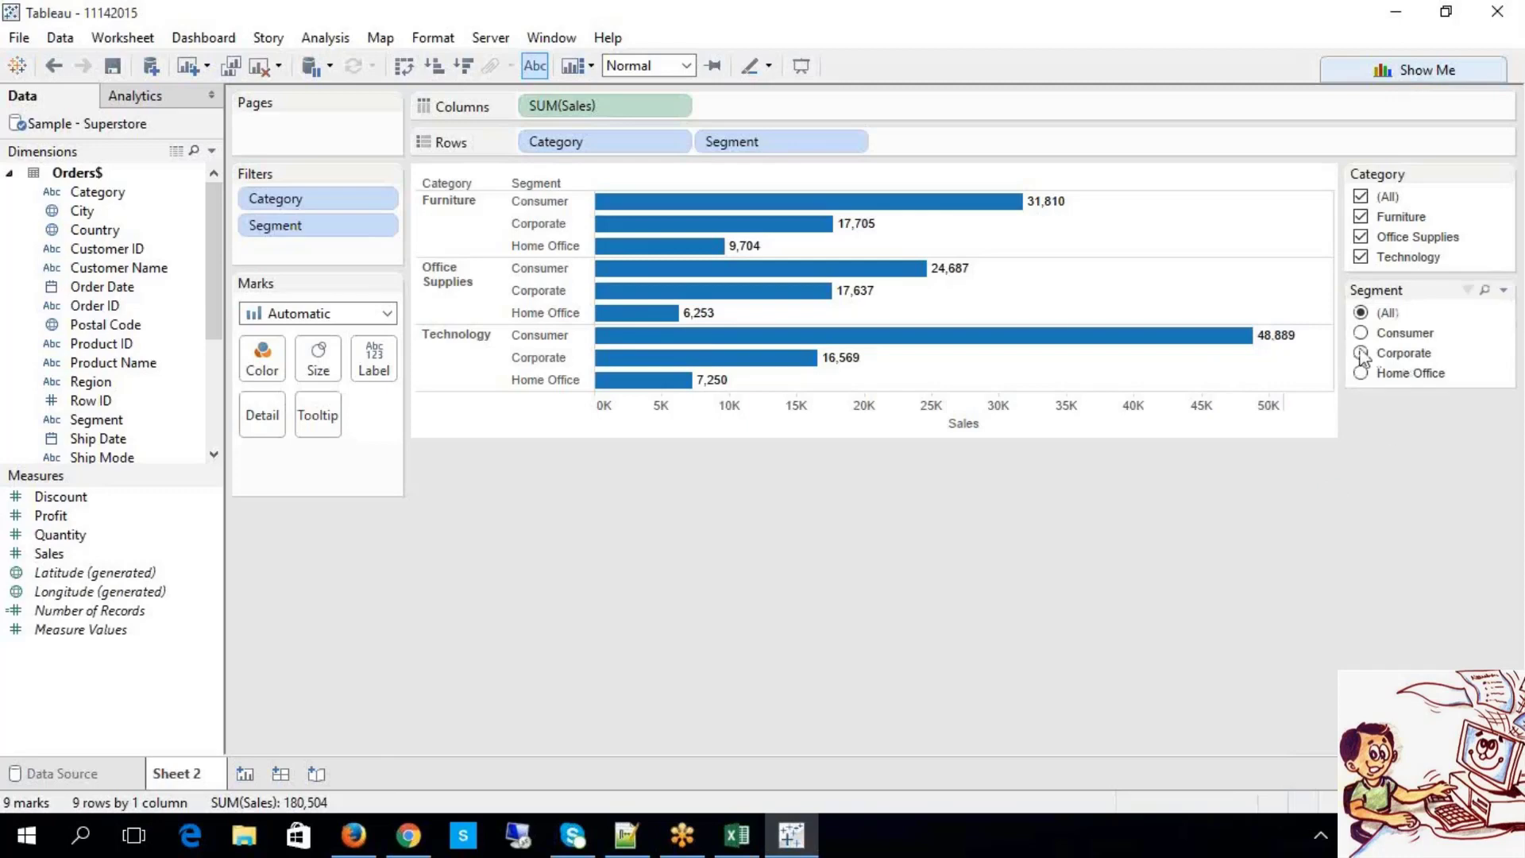
{"action": "left_click", "coordinate": [1361, 334]}
{"action": "left_click", "coordinate": [1361, 353]}
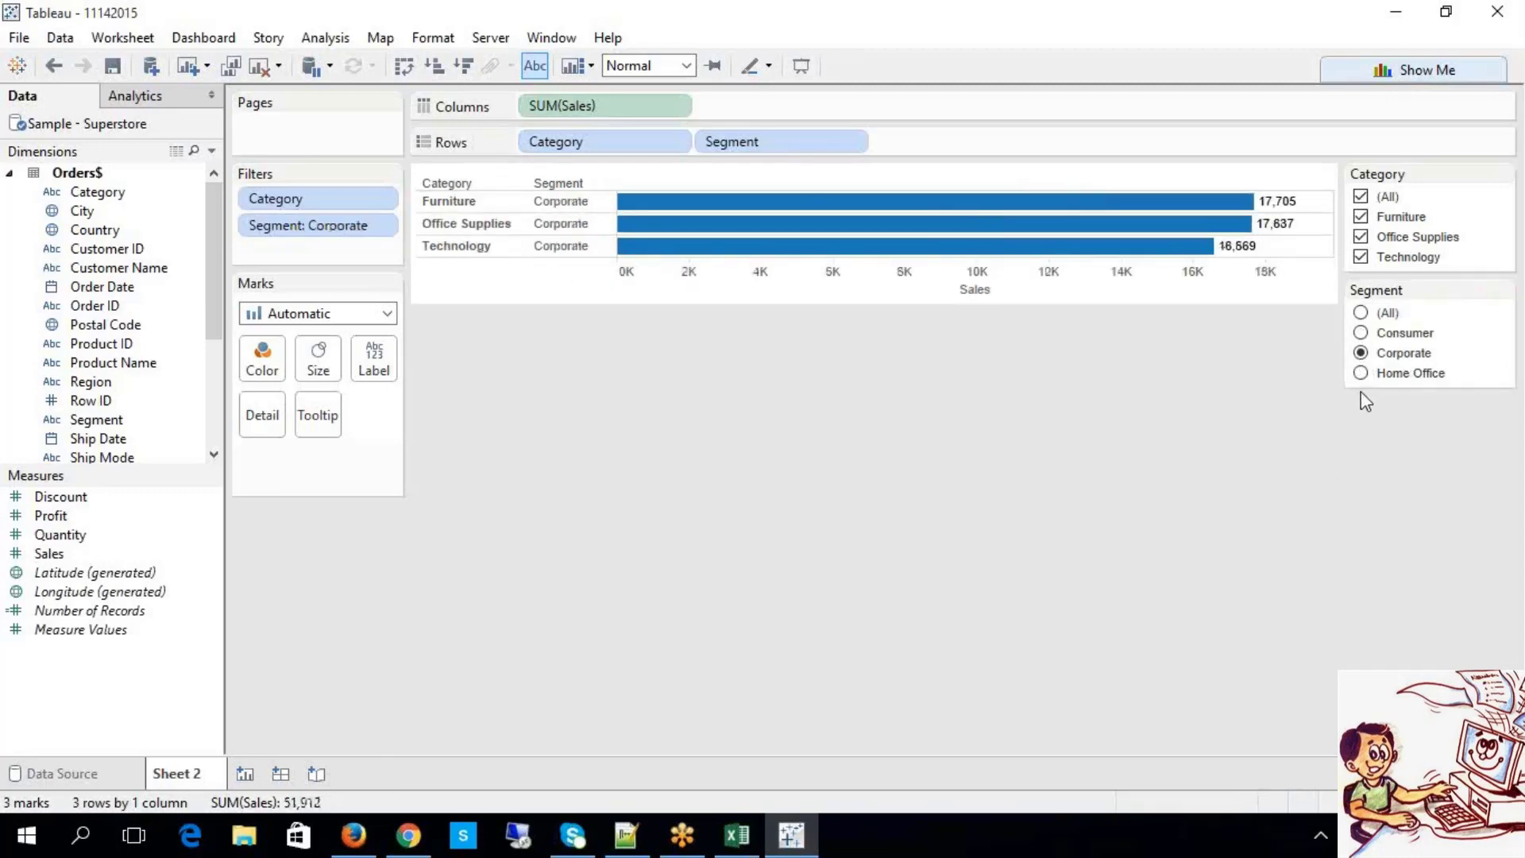
{"action": "left_click", "coordinate": [1361, 374]}
Step: Uncheck Office Supplies in the Category filter and switch the Segment filter to Exclude Values
{"action": "left_click", "coordinate": [1362, 237]}
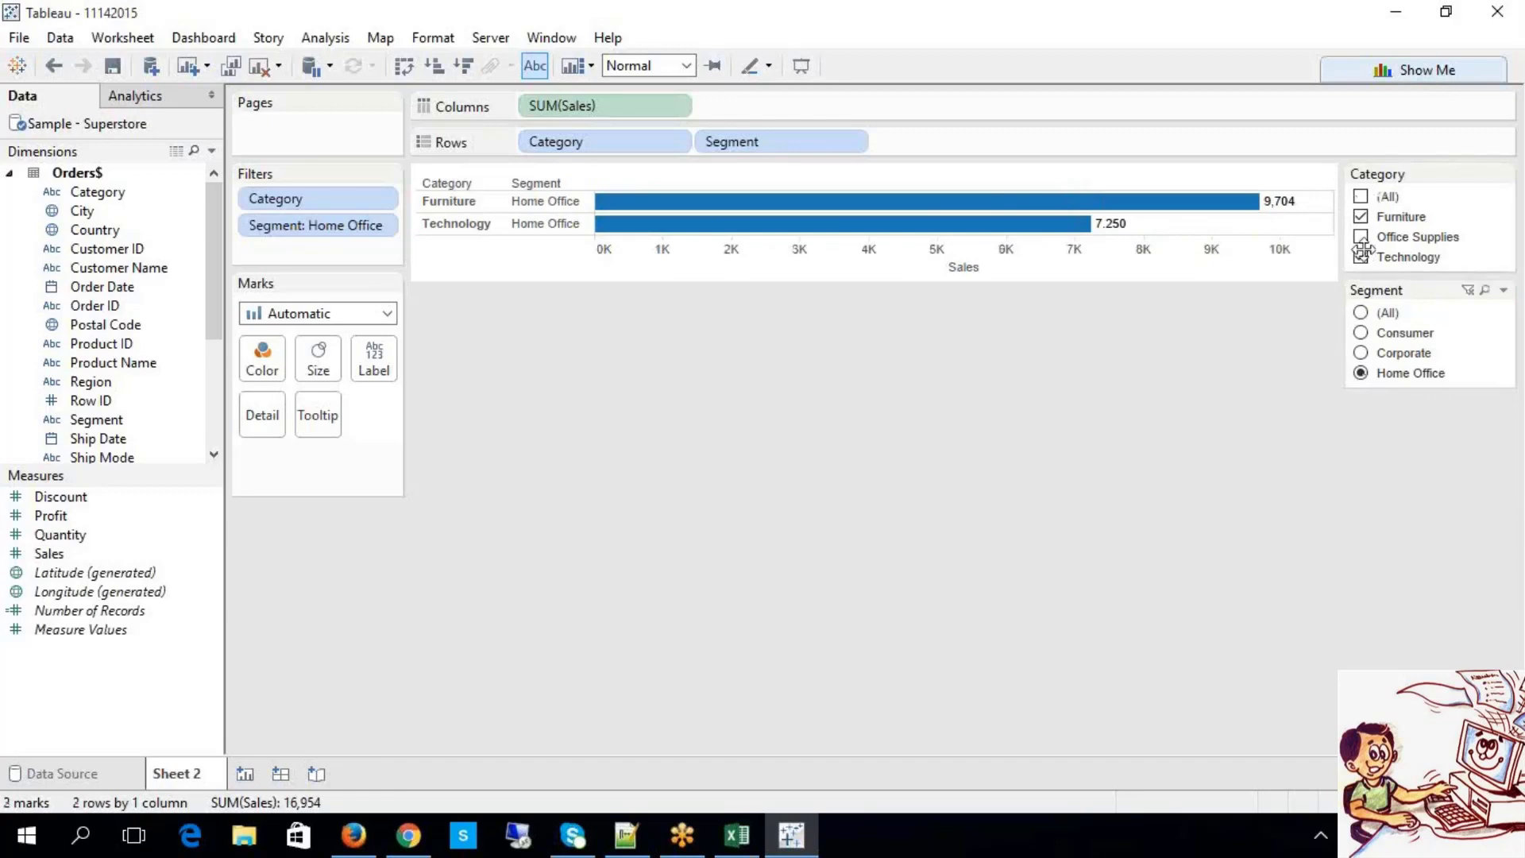
{"action": "left_click", "coordinate": [1504, 290]}
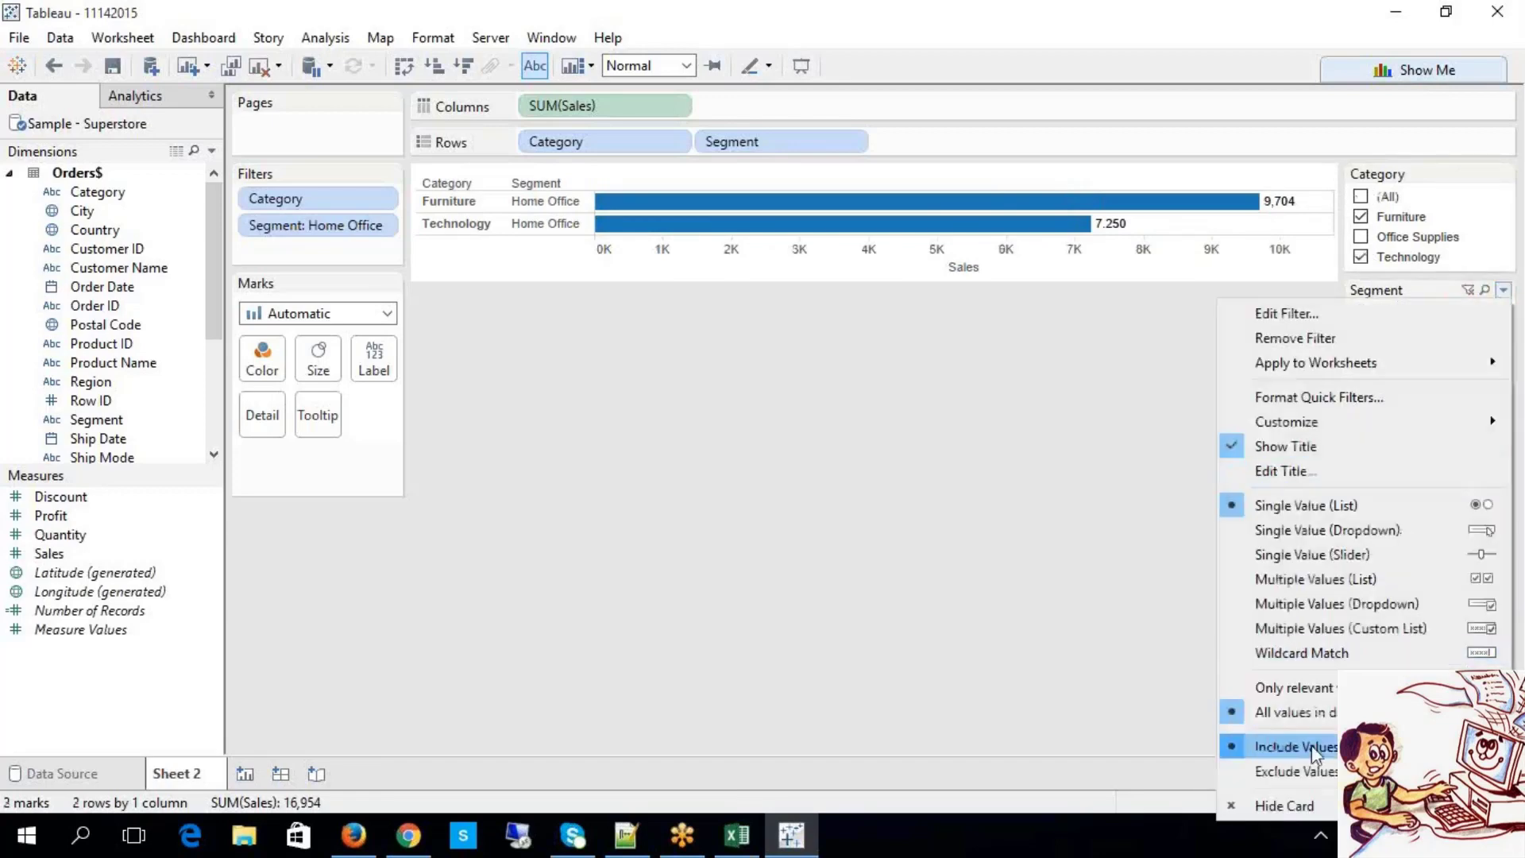
{"action": "left_click", "coordinate": [1073, 572]}
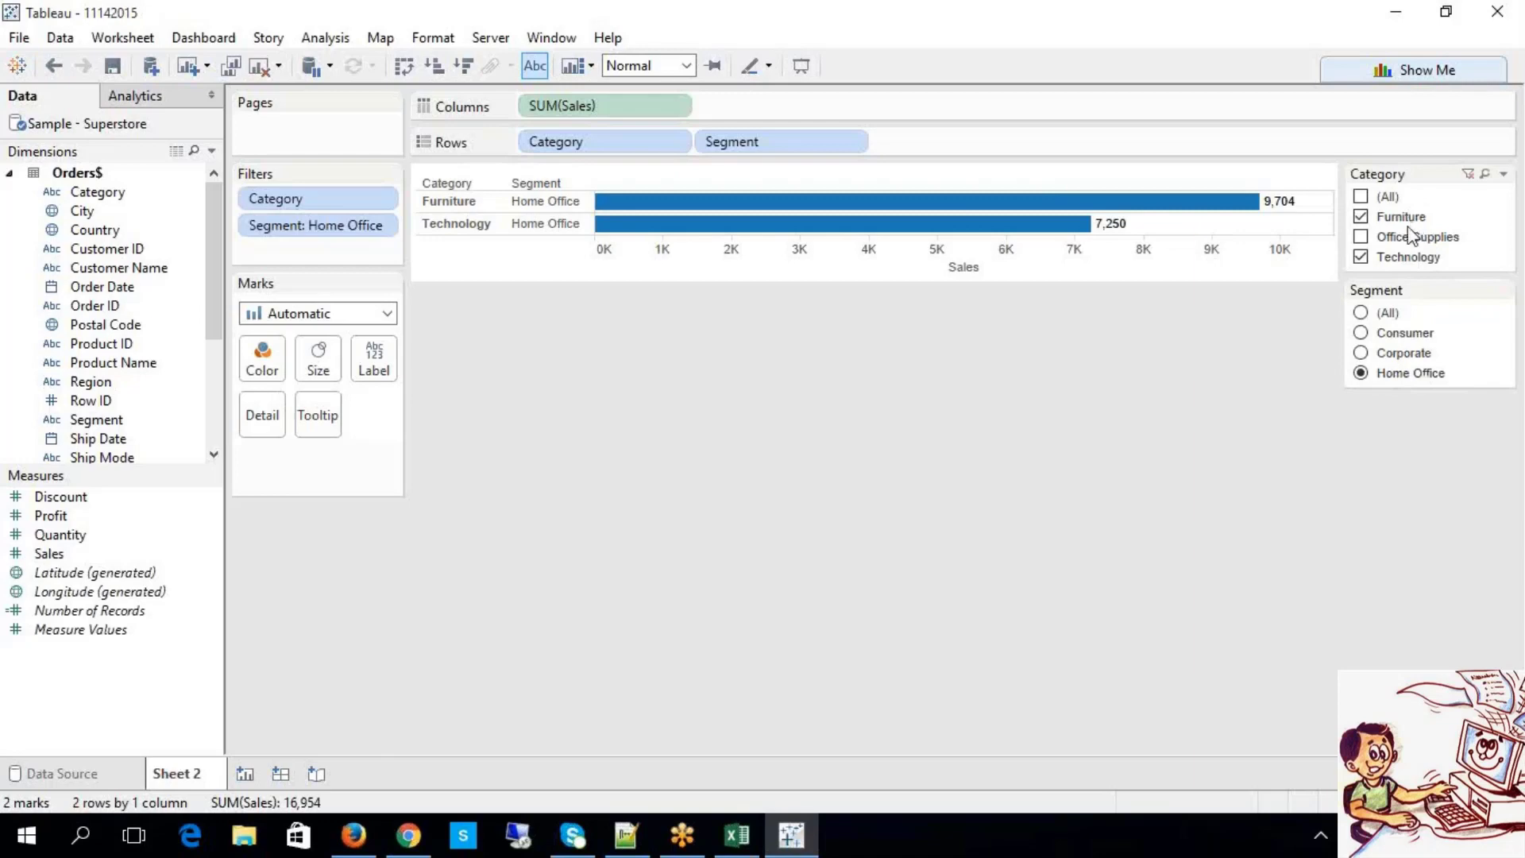
{"action": "left_click", "coordinate": [1504, 290]}
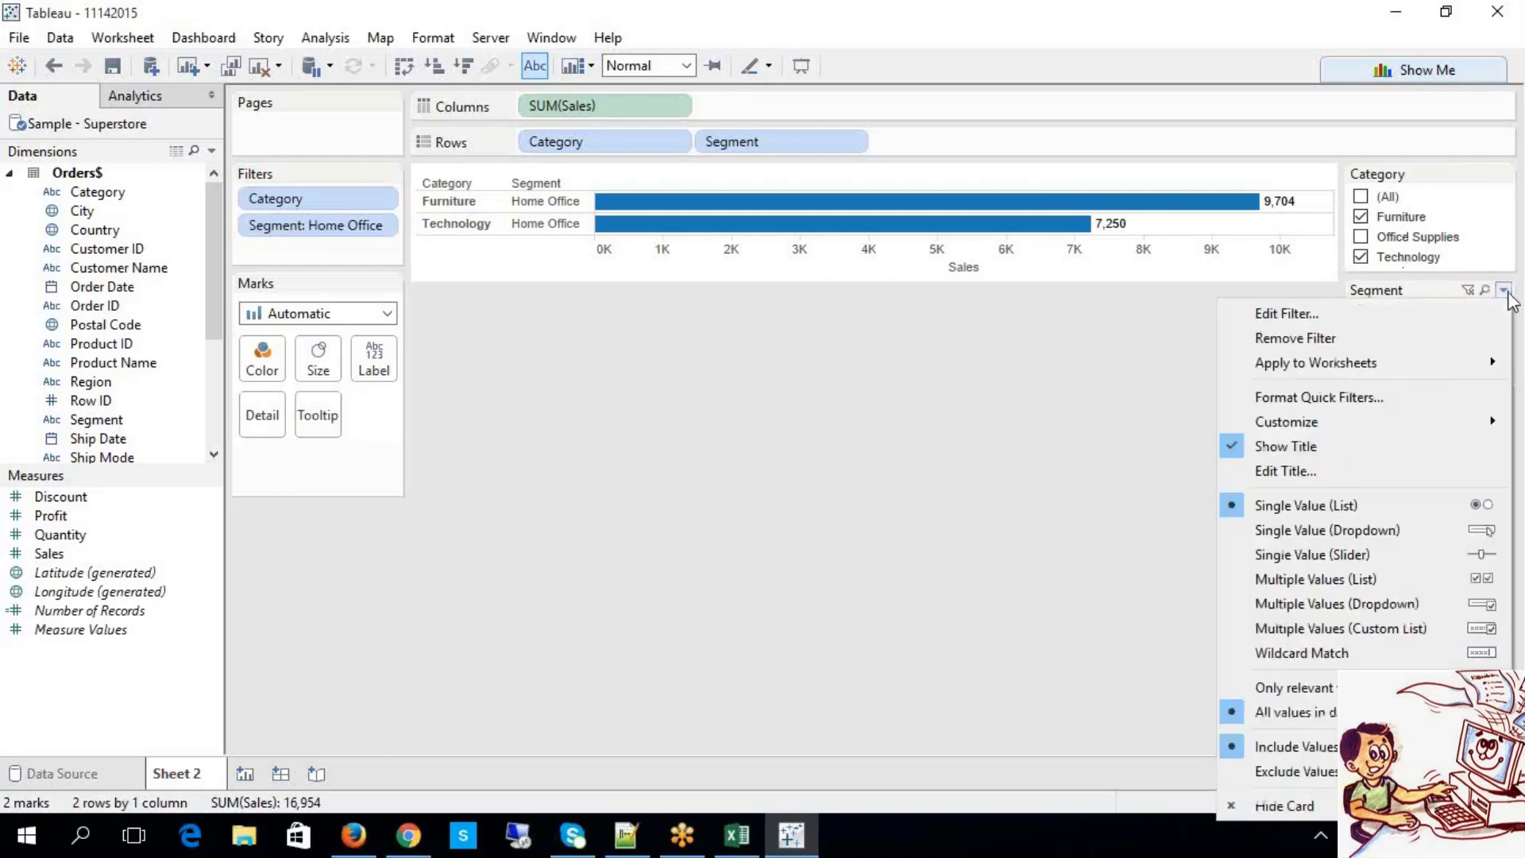
{"action": "left_click", "coordinate": [1287, 771]}
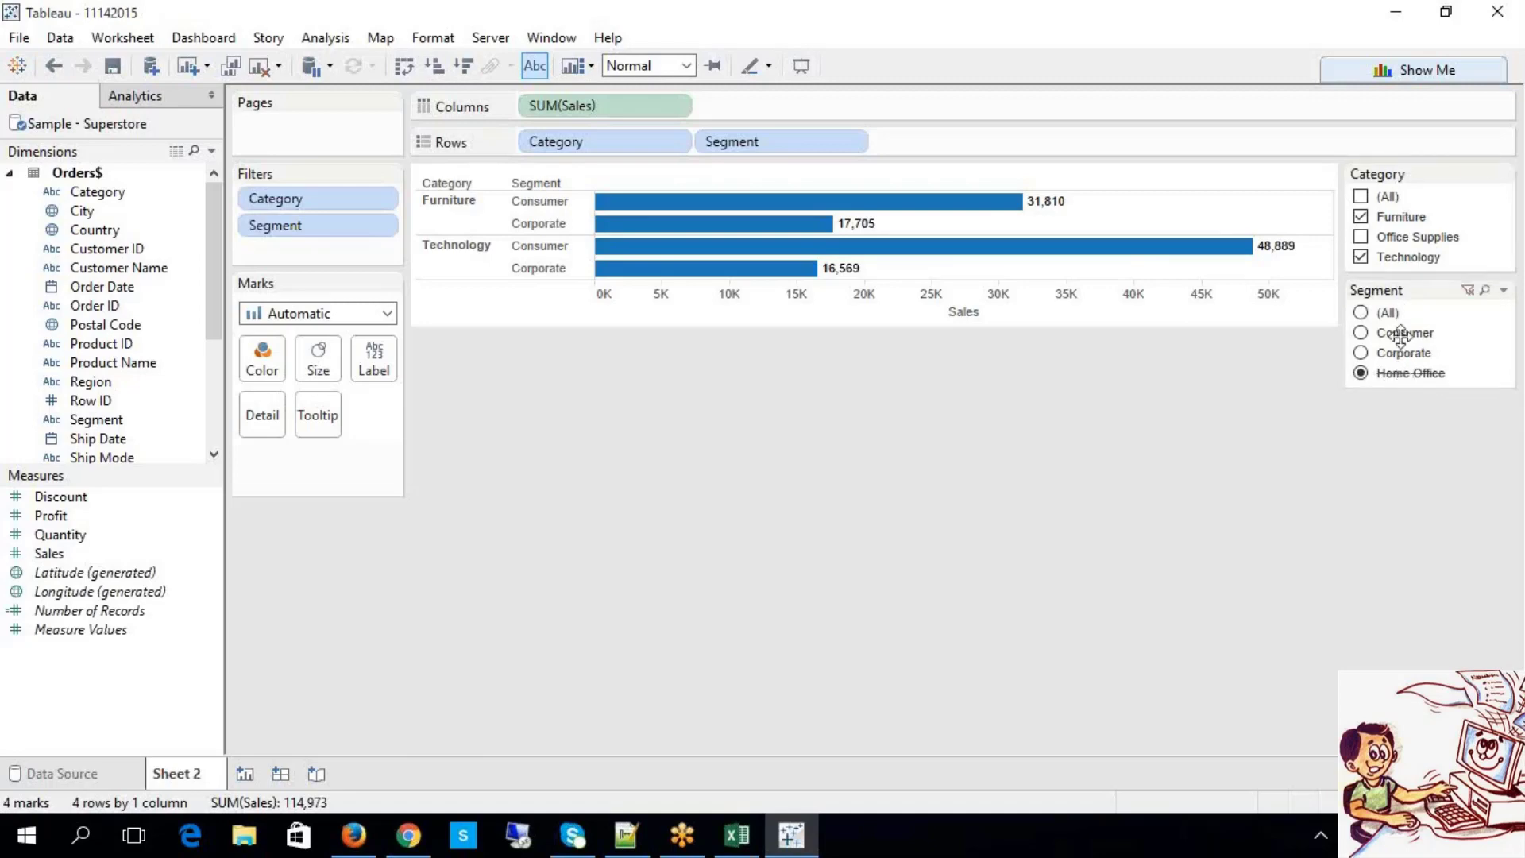
Step: Recheck Office Supplies in the Category filter and switch the Segment filter back to Include Values
{"action": "left_click", "coordinate": [1362, 237]}
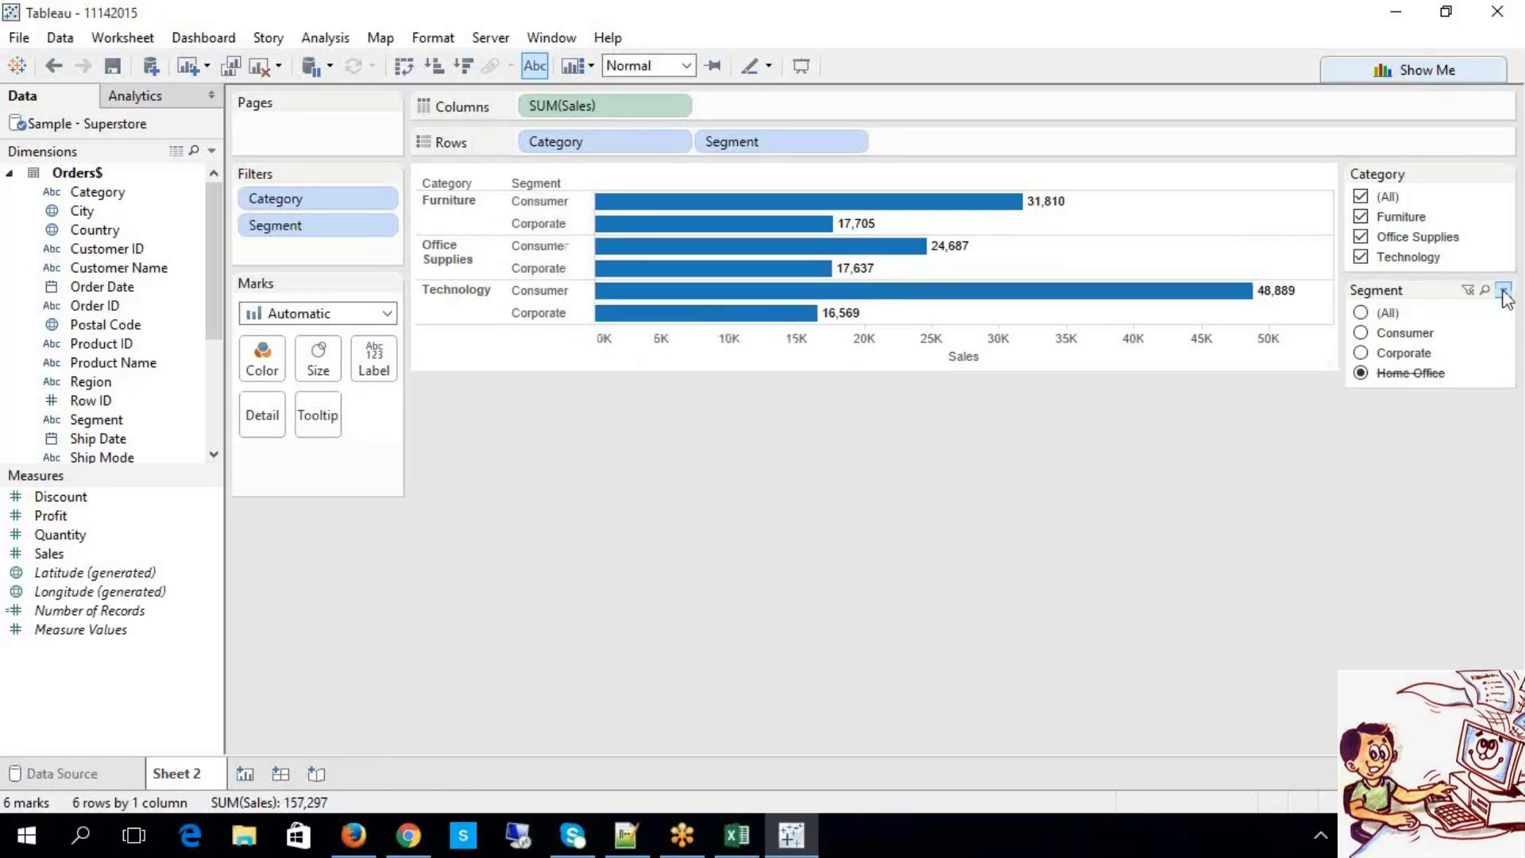
{"action": "left_click", "coordinate": [1504, 290]}
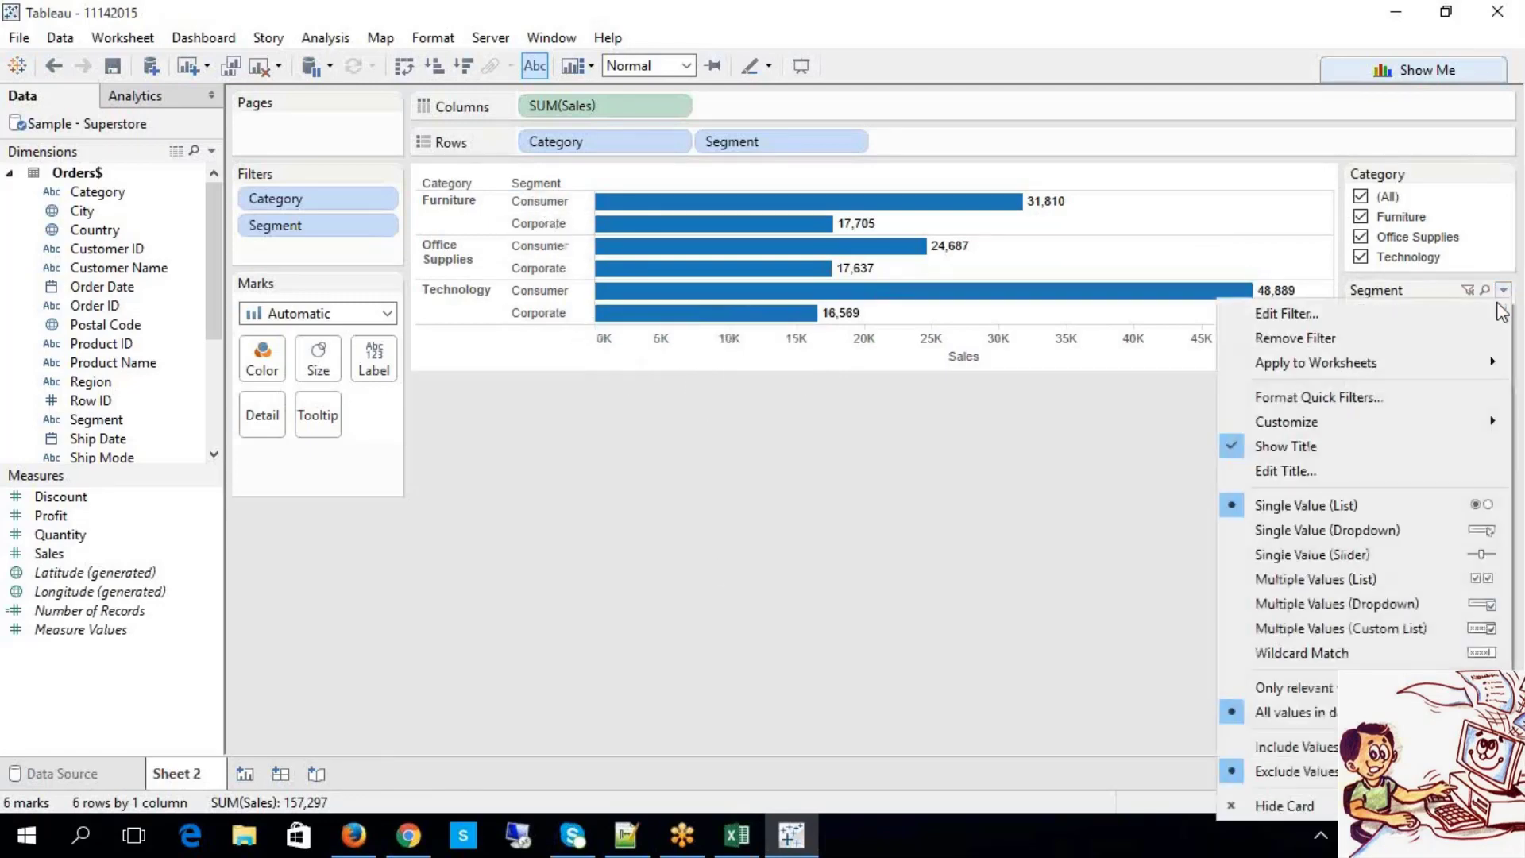
{"action": "left_click", "coordinate": [1311, 745]}
Step: Set the Segment filter to Corporate and then Consumer, and uncheck Office Supplies in the Category filter
{"action": "left_click", "coordinate": [1362, 352]}
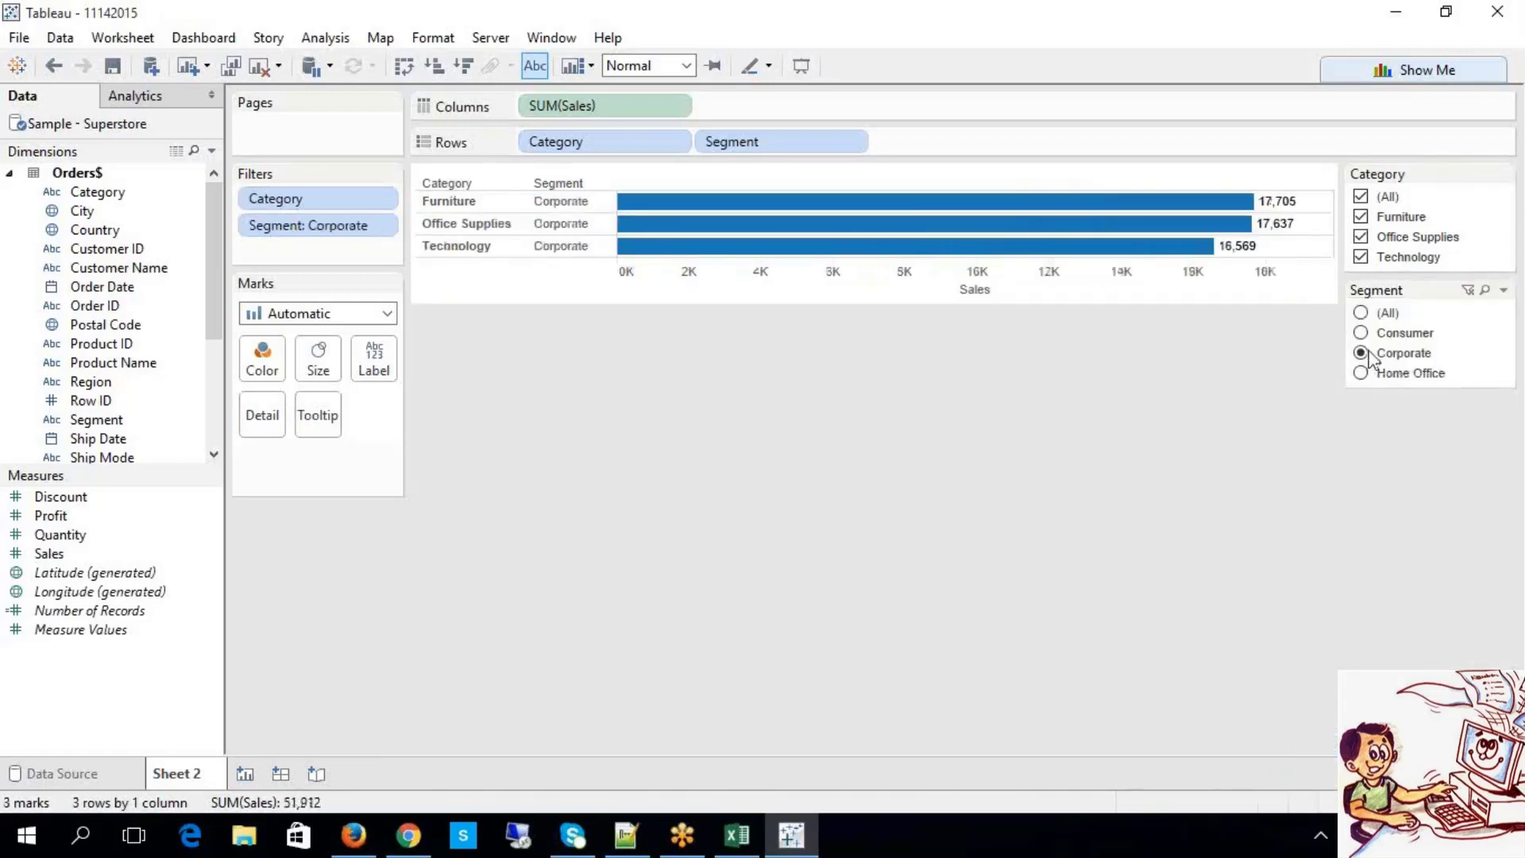
{"action": "left_click", "coordinate": [1367, 334]}
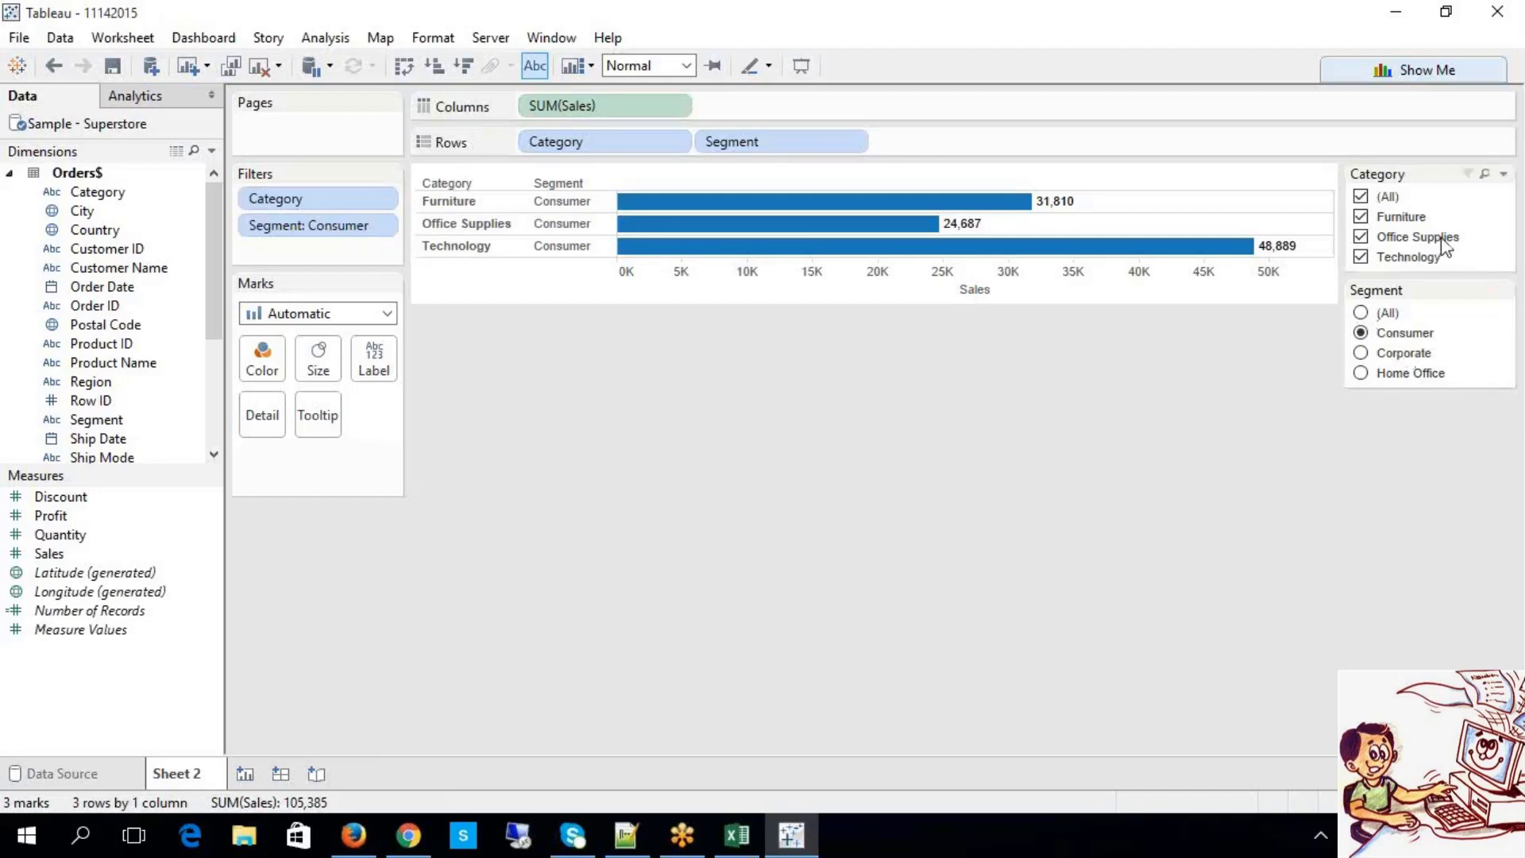
{"action": "left_click", "coordinate": [1361, 238]}
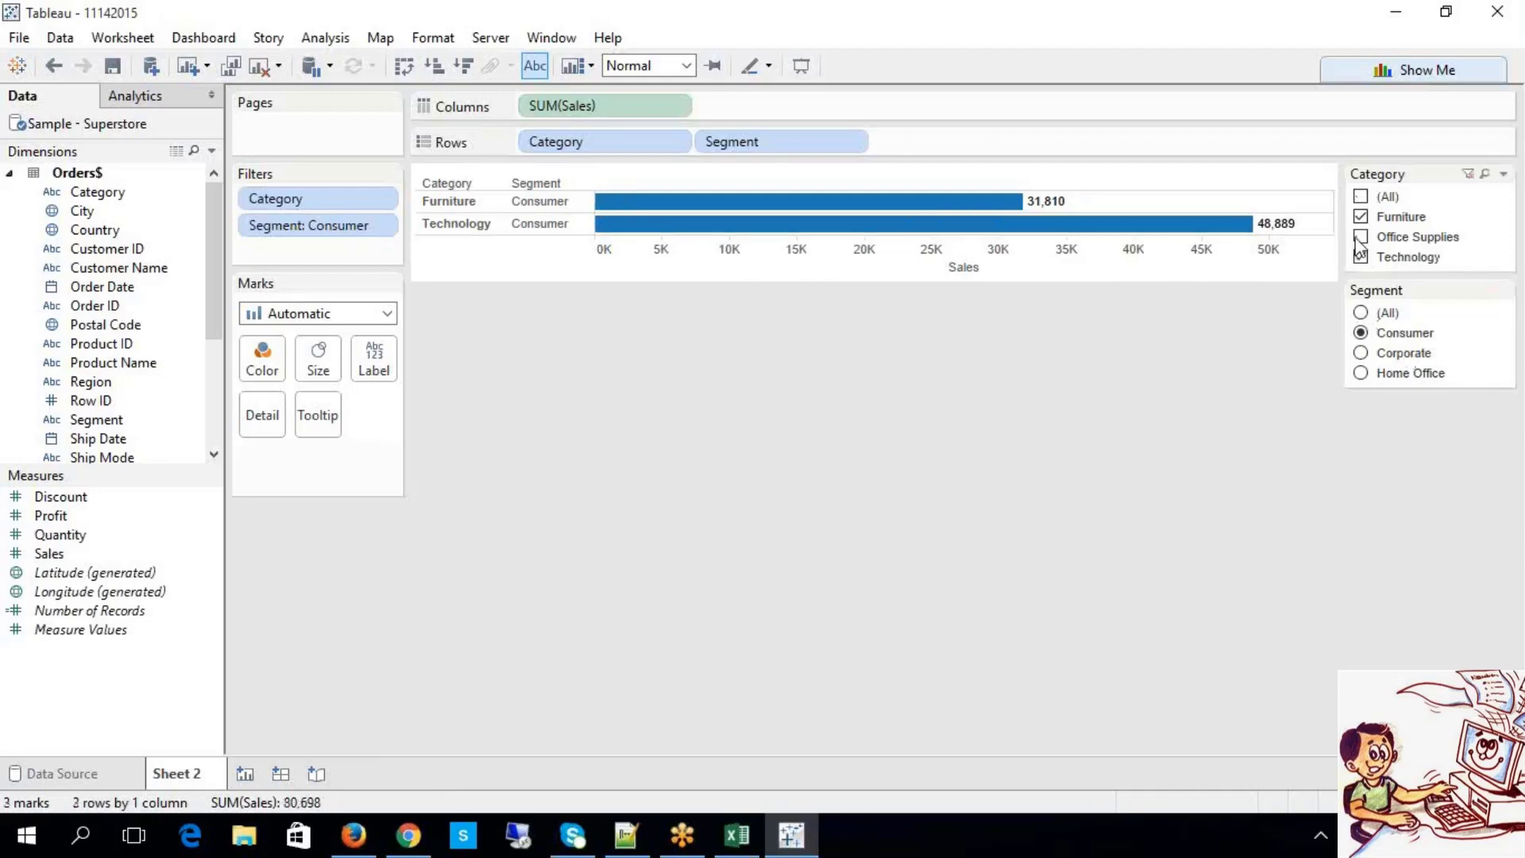
Step: Switch the Category quick filter to Exclude Values and back to Include Values
{"action": "left_click", "coordinate": [1504, 174]}
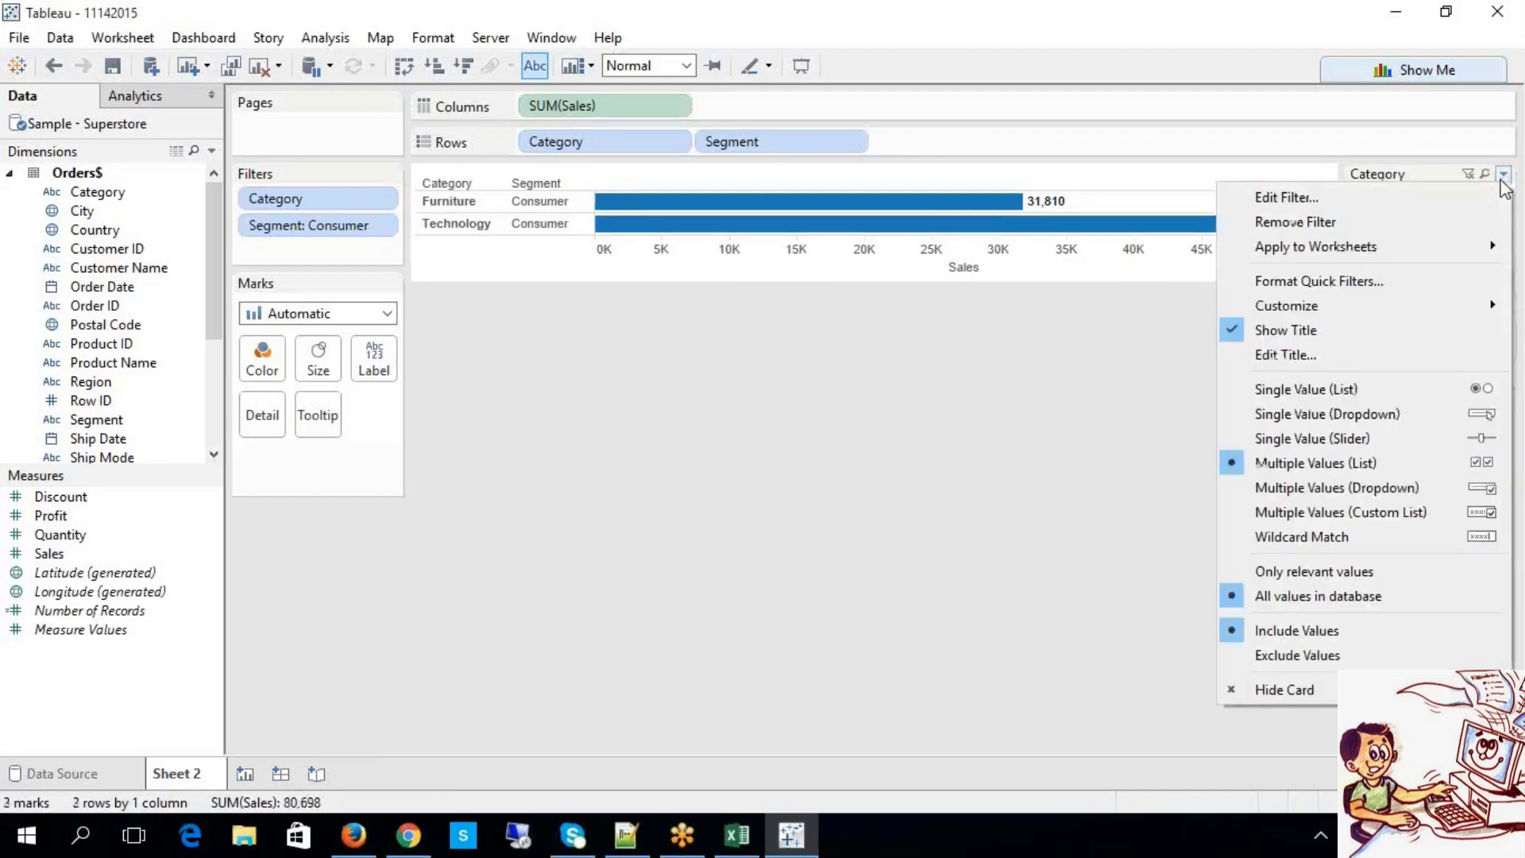
{"action": "left_click", "coordinate": [1129, 587]}
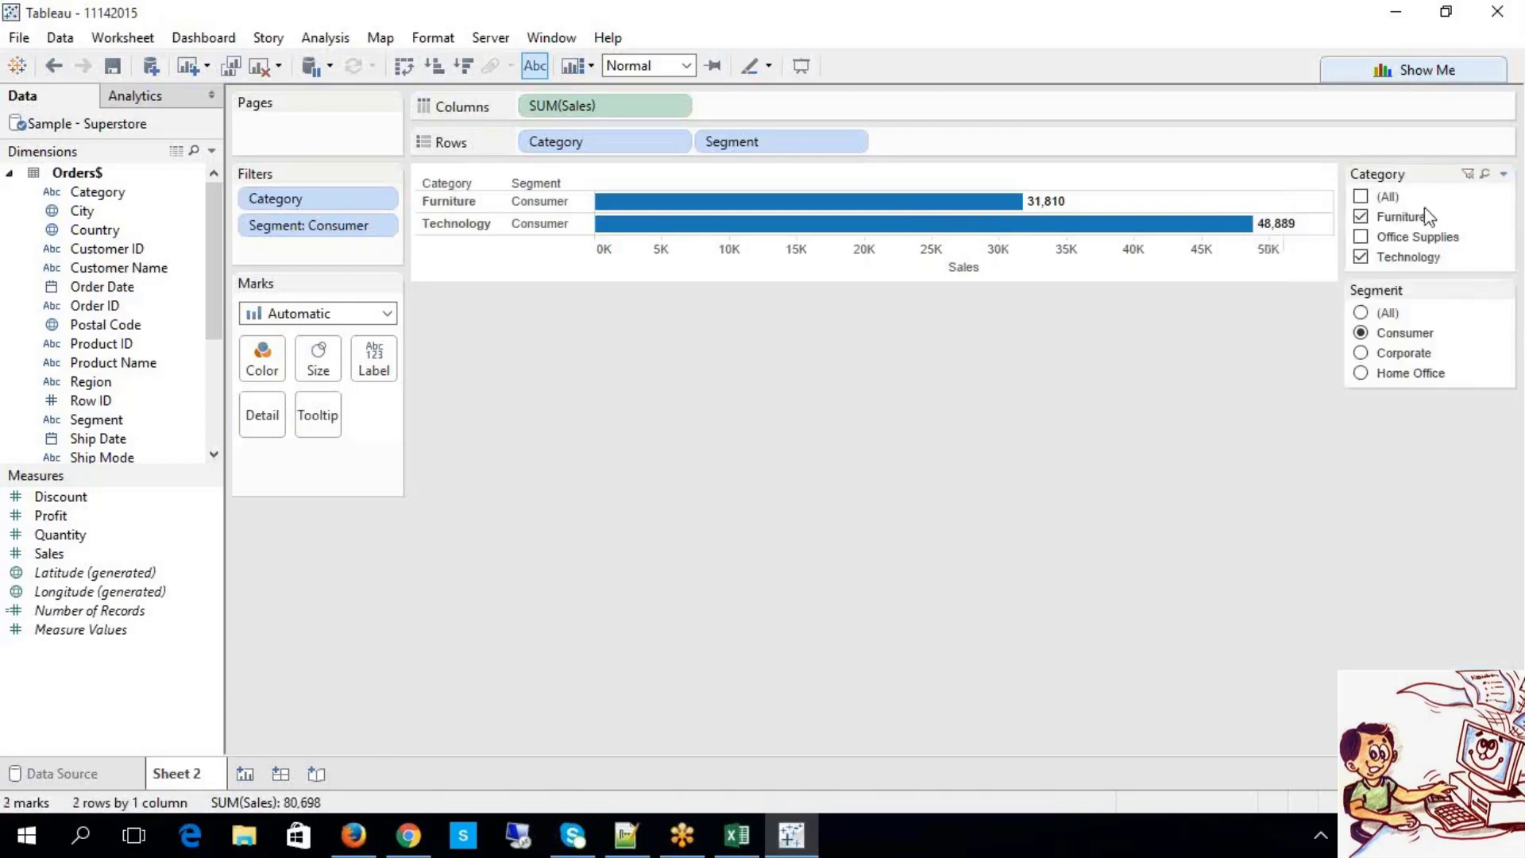
{"action": "left_click", "coordinate": [1504, 174]}
{"action": "left_click", "coordinate": [1303, 655]}
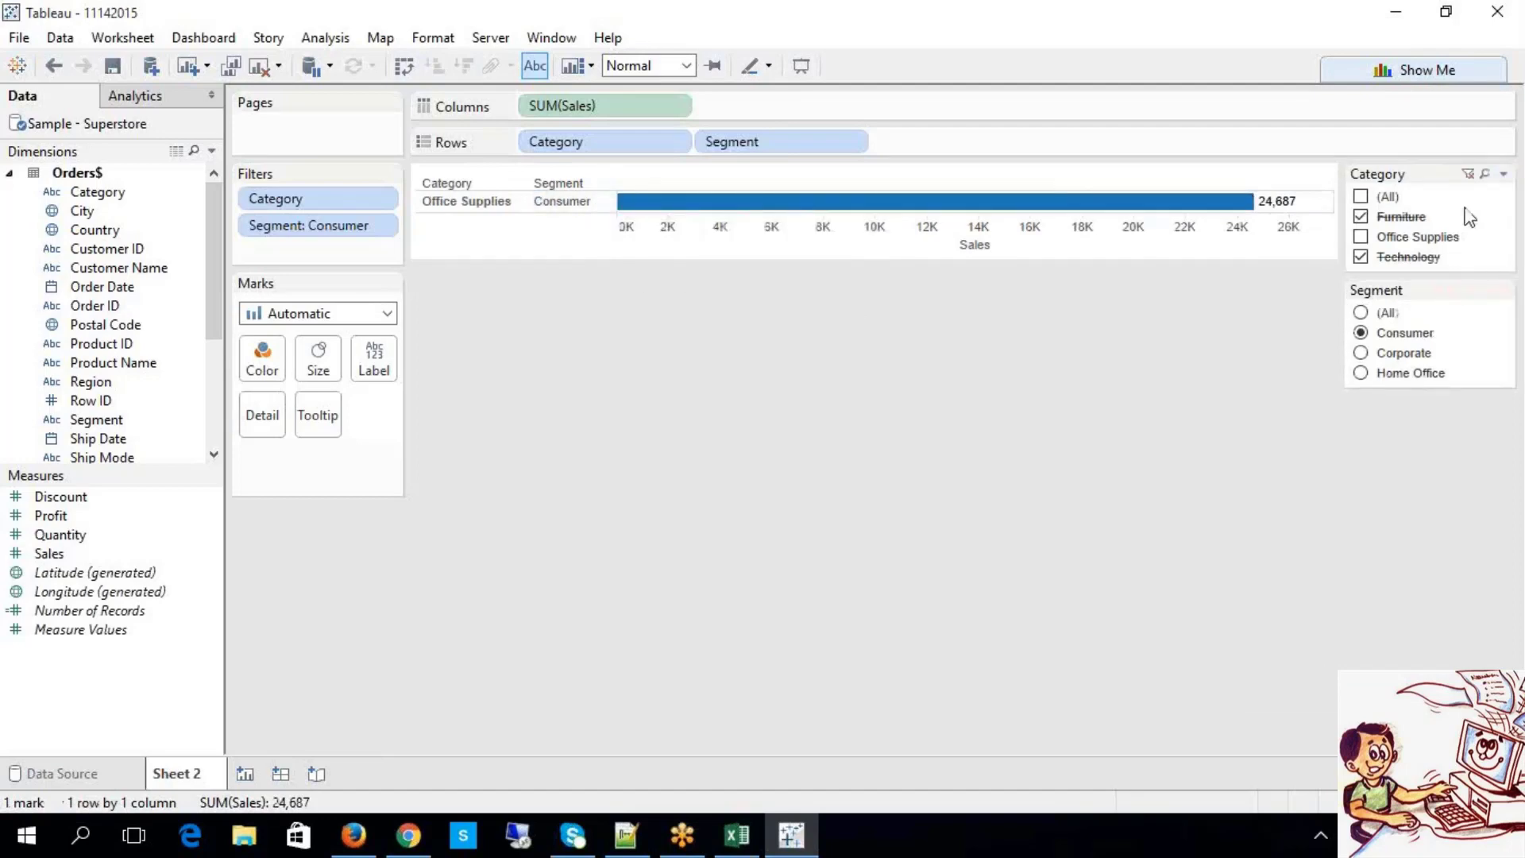
{"action": "left_click", "coordinate": [1506, 176]}
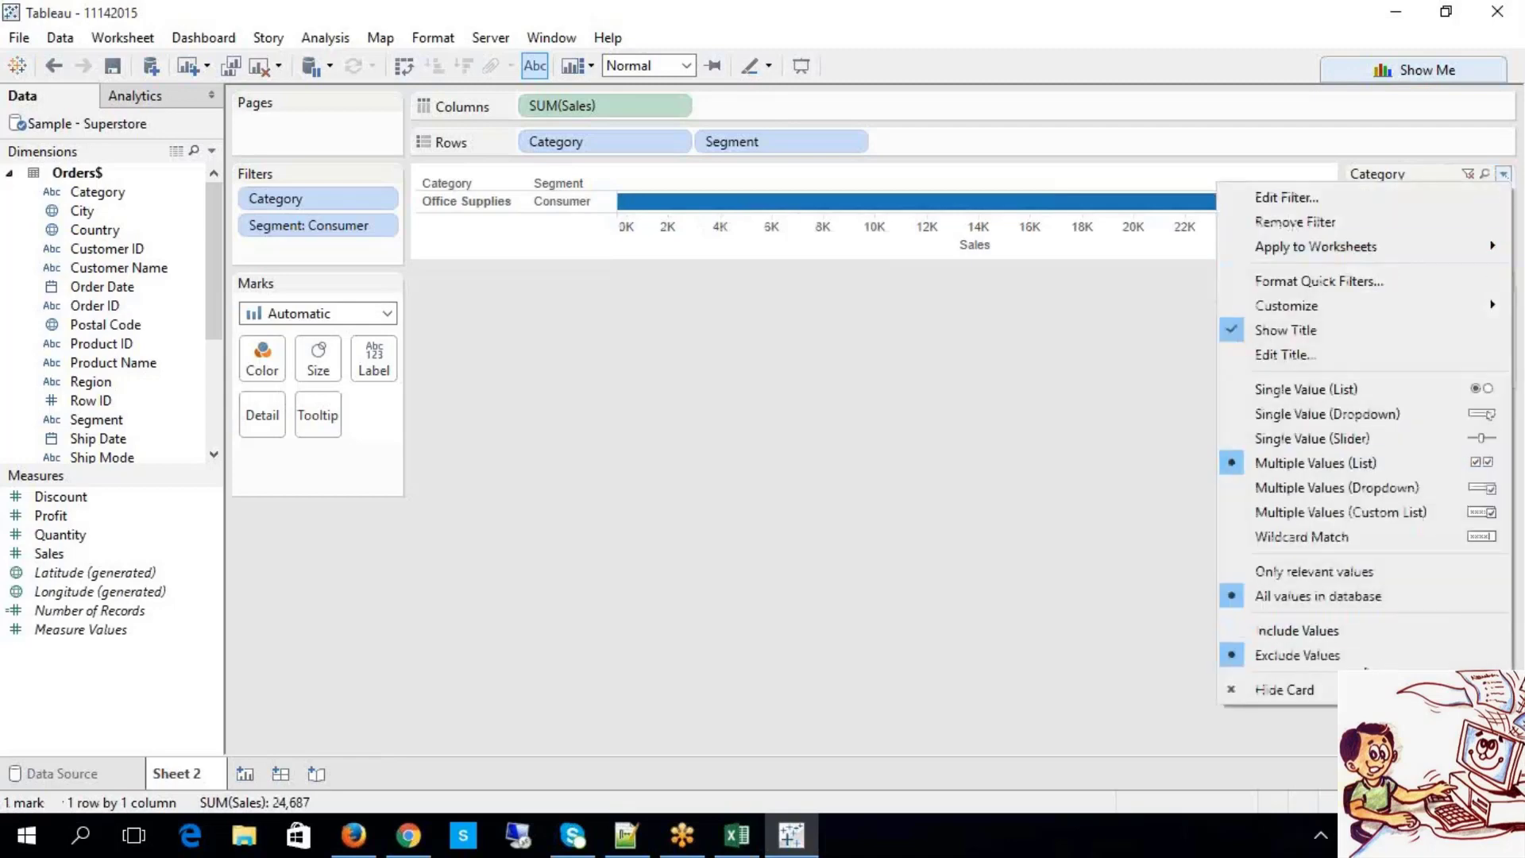
{"action": "left_click", "coordinate": [1335, 632]}
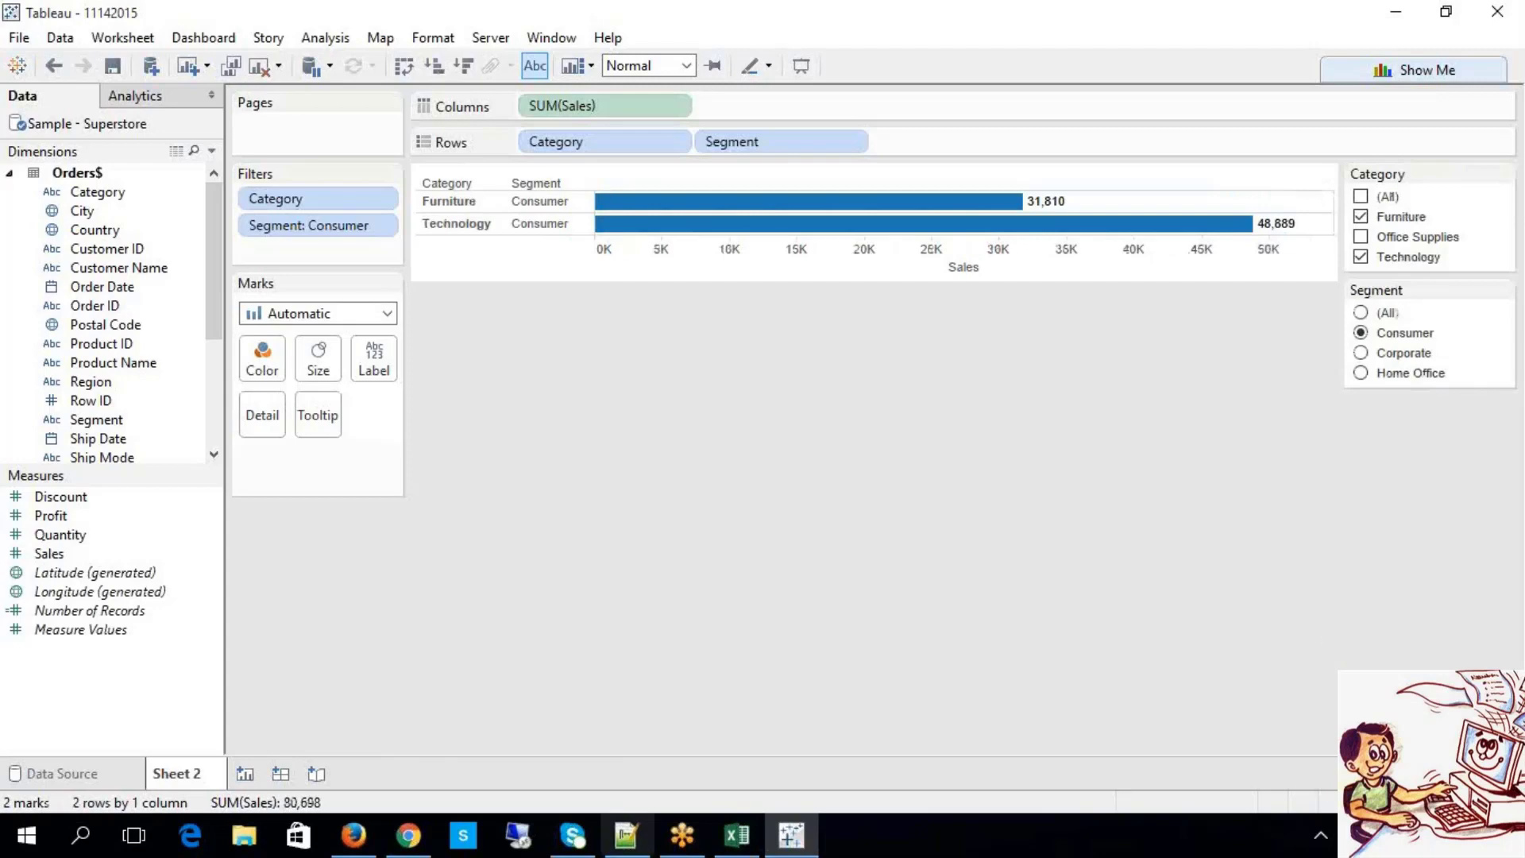
Step: Switch to the Excel notes, highlight the Include and Exclude lines under Quick Filters, and return to Tableau
{"action": "left_click", "coordinate": [732, 845]}
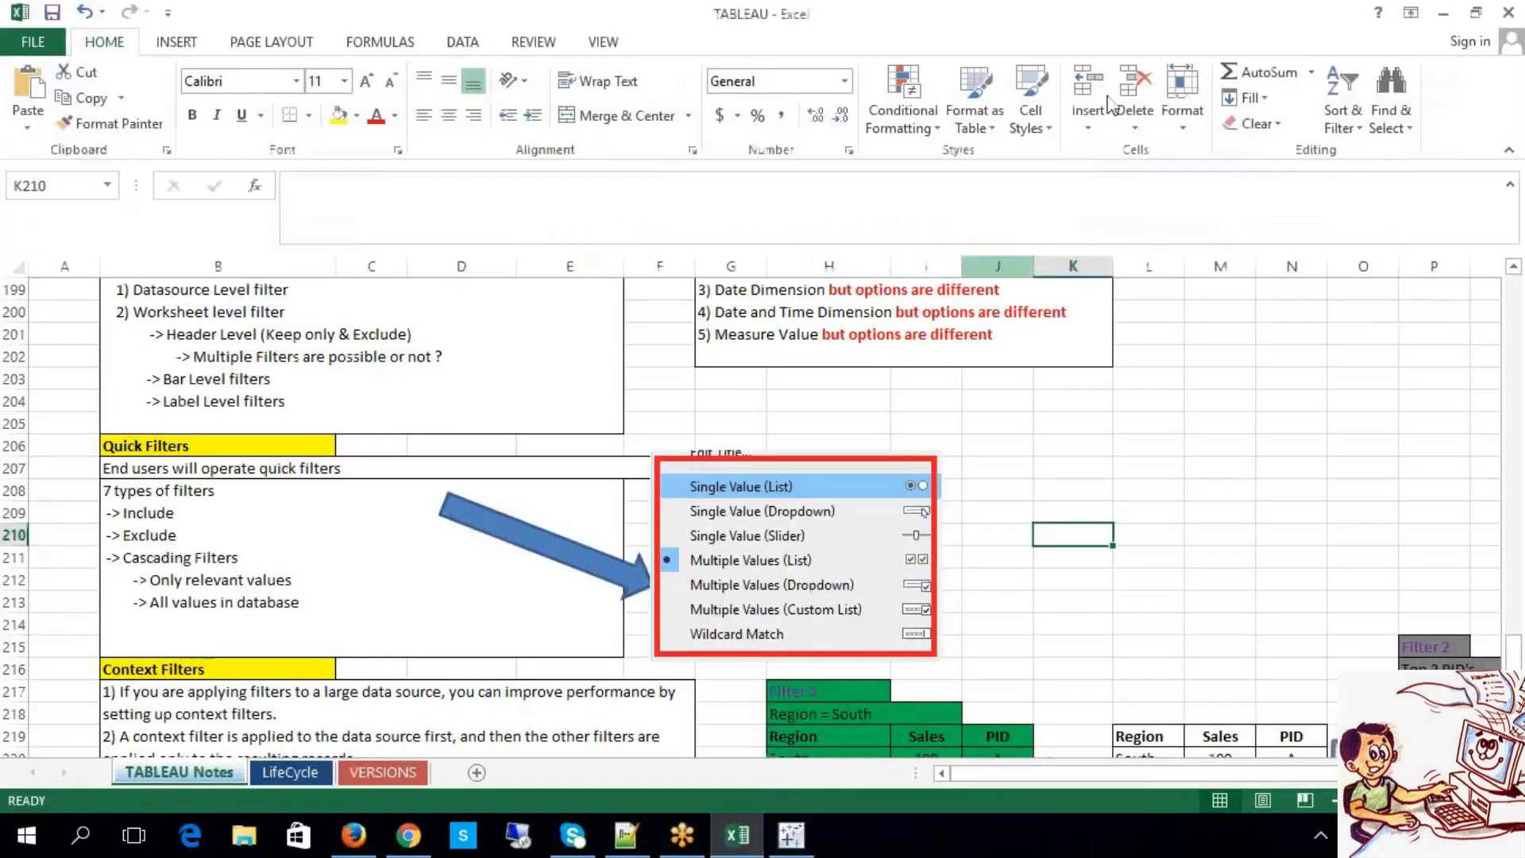
{"action": "left_click", "coordinate": [197, 540]}
{"action": "double_click", "coordinate": [197, 540]}
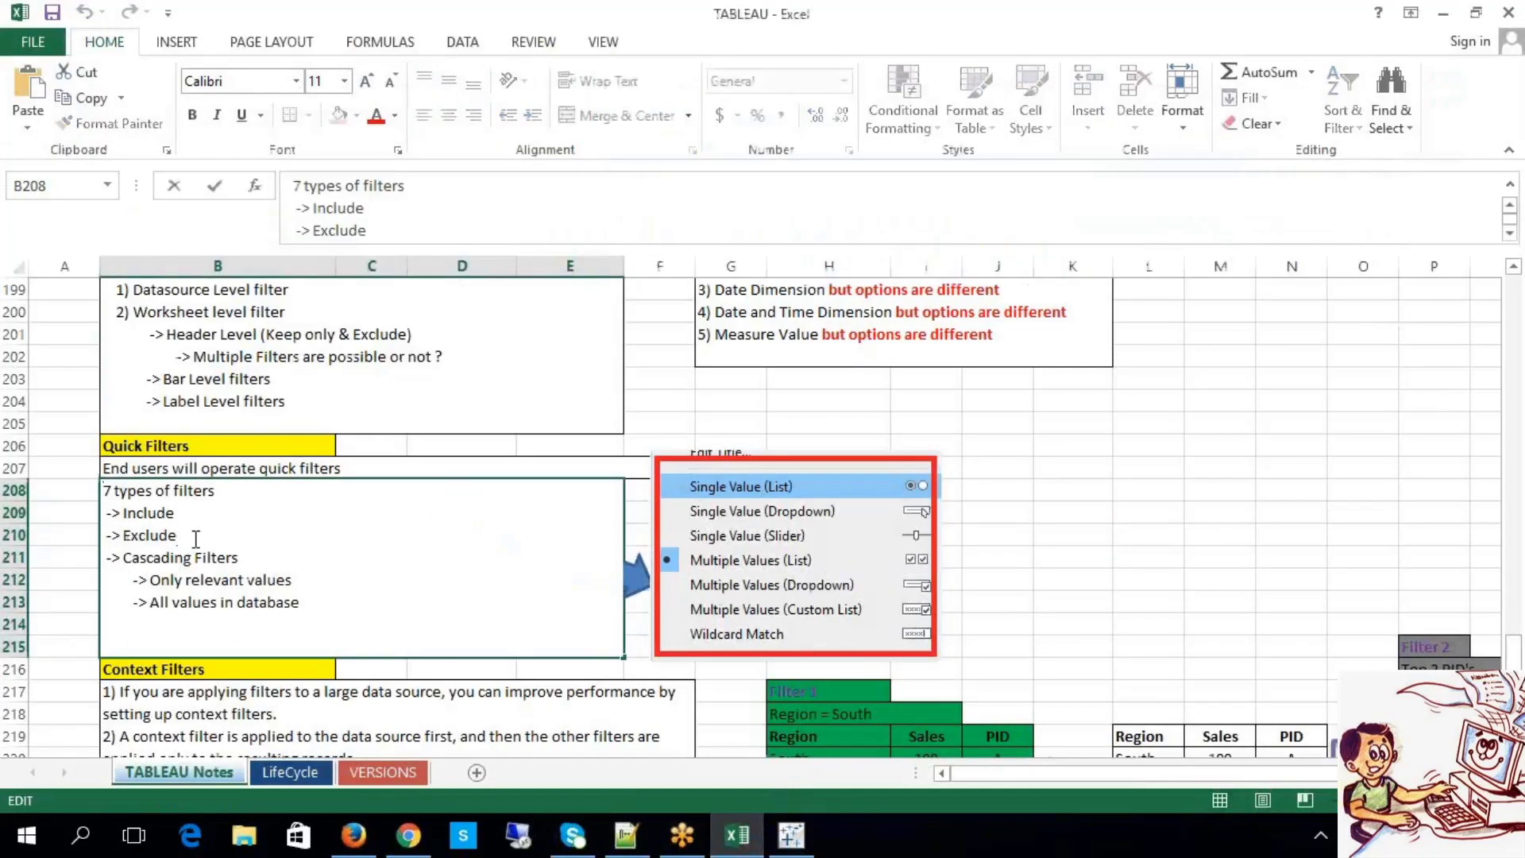
{"action": "left_click_drag", "start_coordinate": [197, 540], "coordinate": [112, 522]}
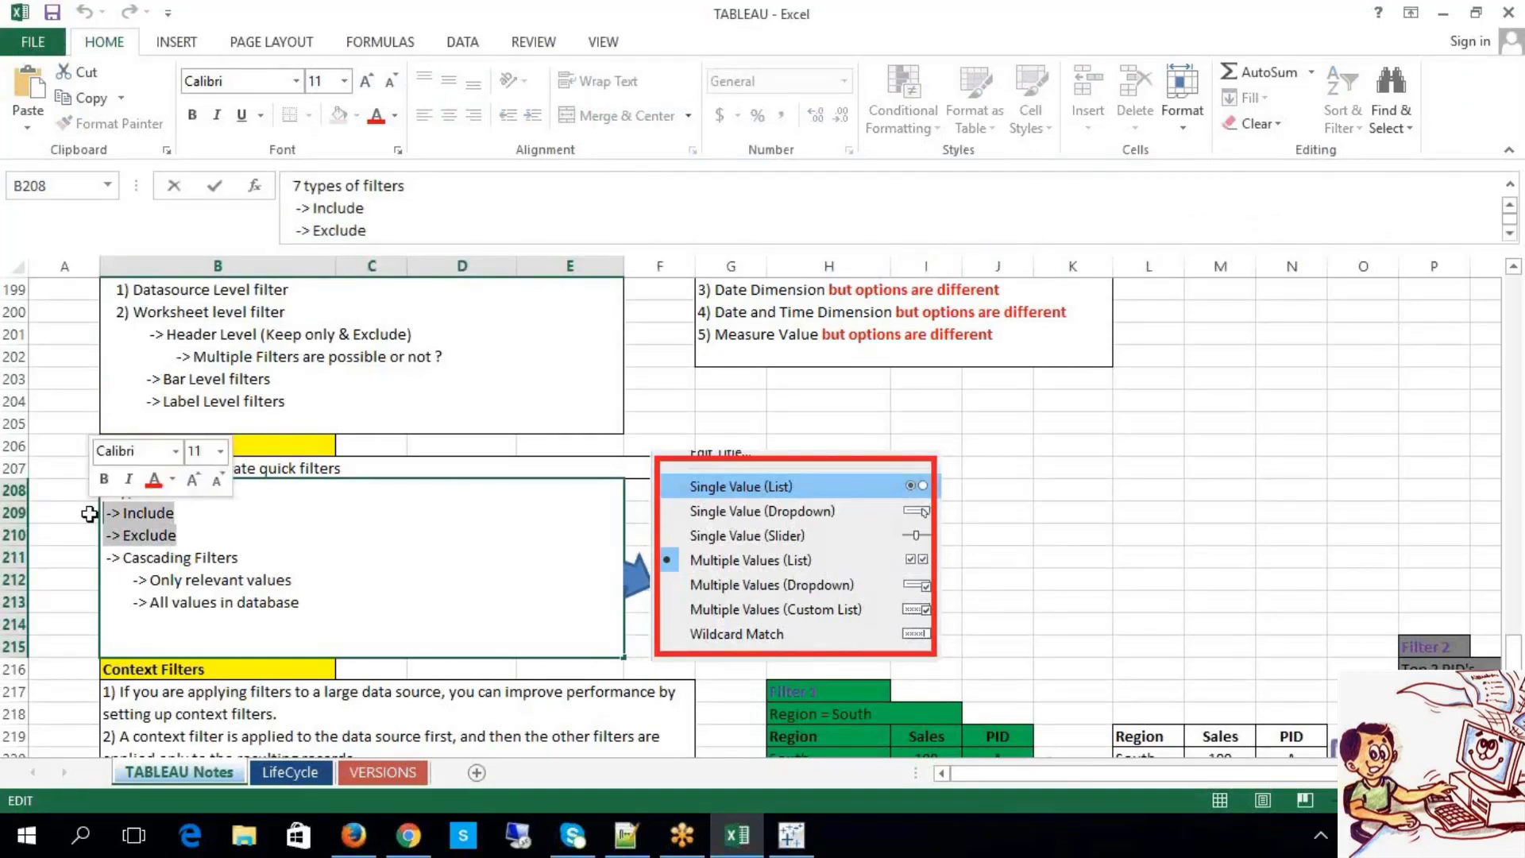
{"action": "left_click", "coordinate": [1174, 447]}
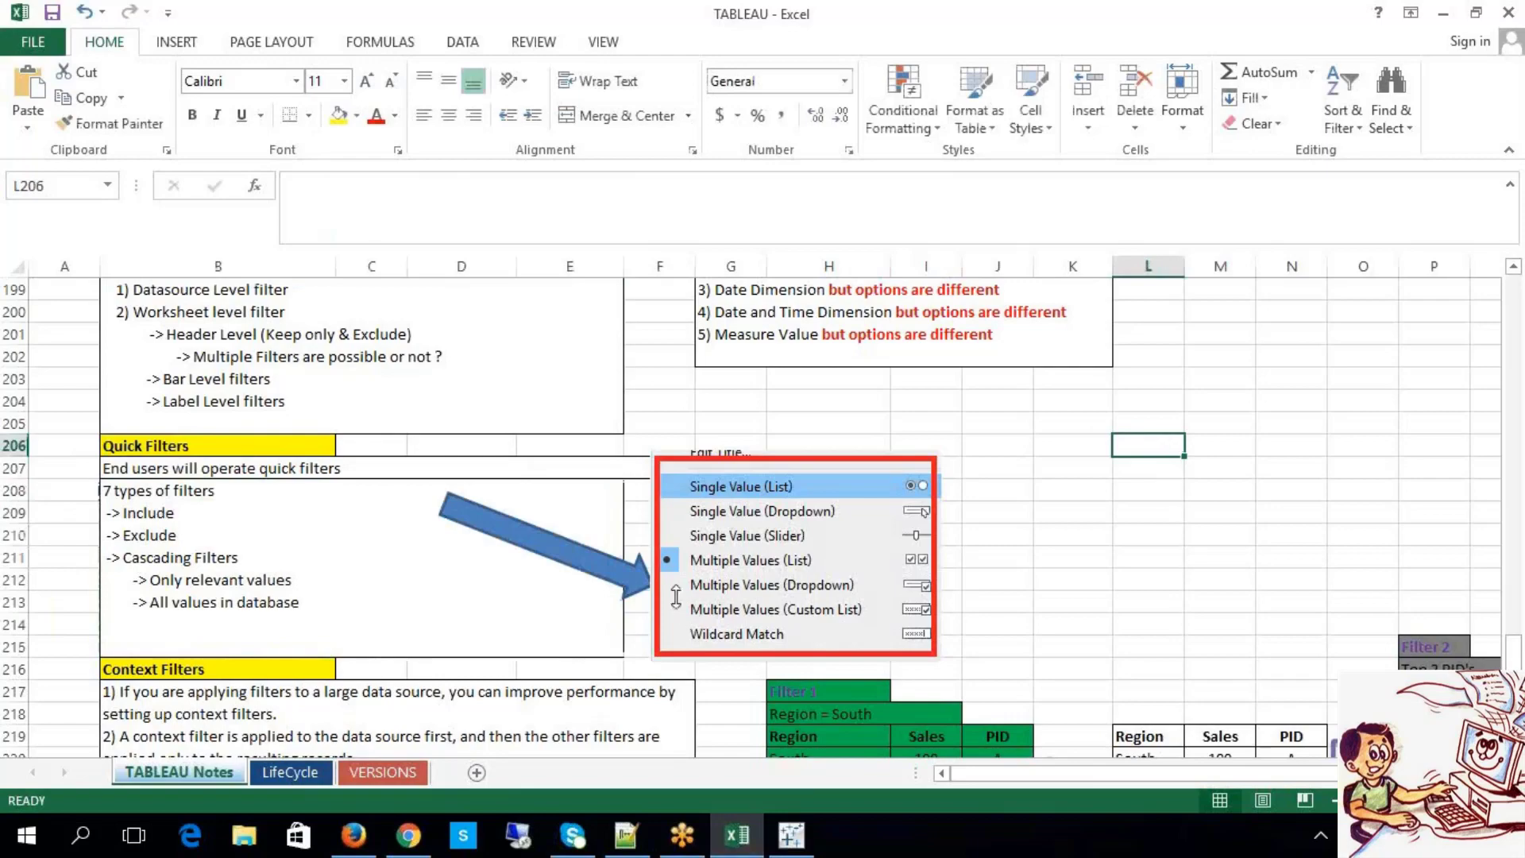
{"action": "key", "text": "Tab"}
{"action": "key", "text": "alt+Tab"}
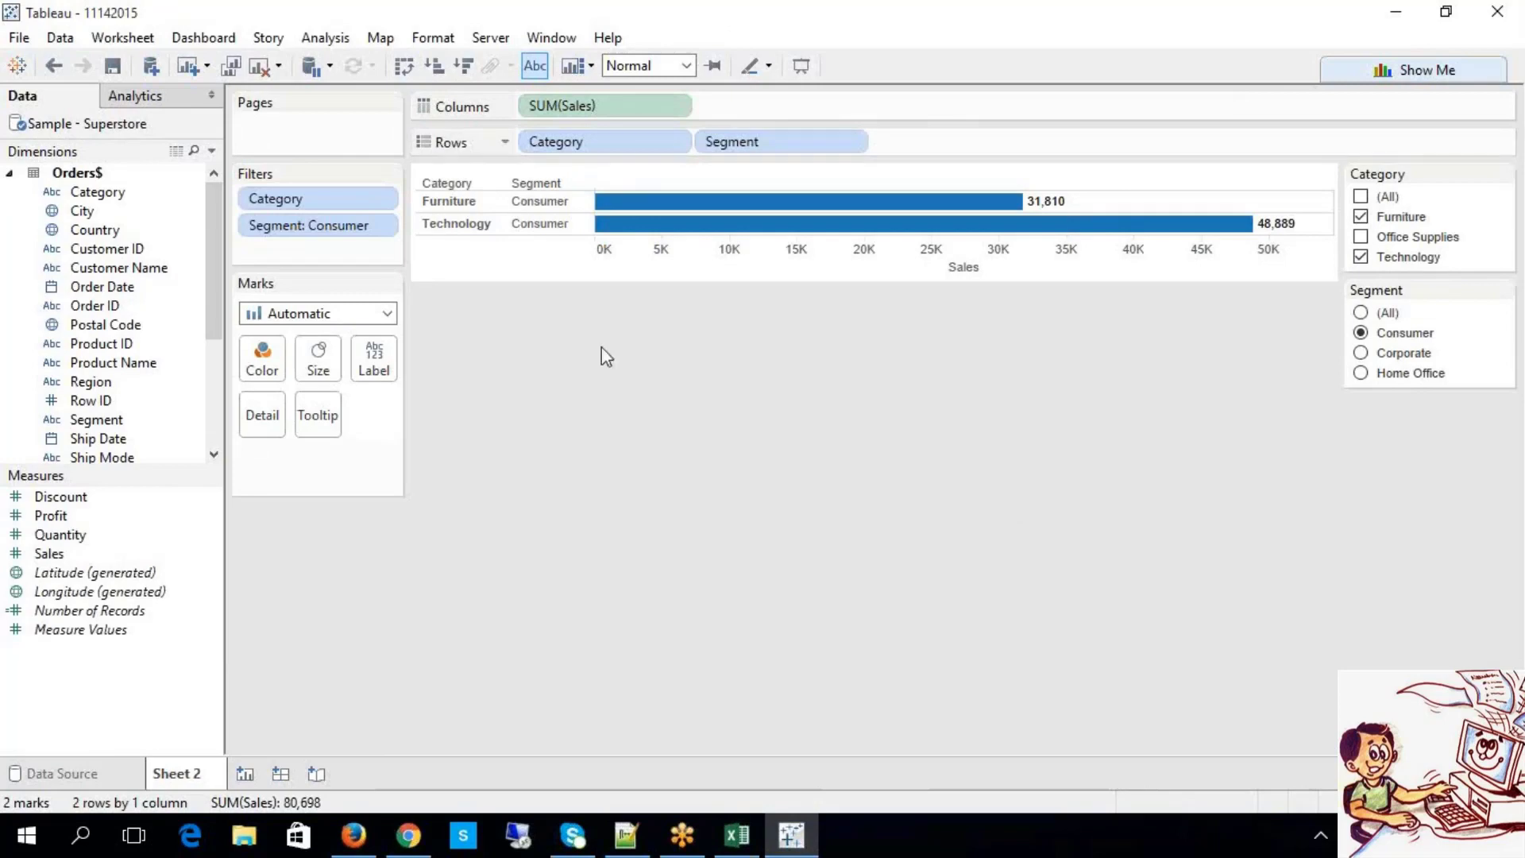
Step: Clear Category and Segment from Rows and remove both the Category and Segment filters
{"action": "left_click_drag", "start_coordinate": [622, 159], "coordinate": [388, 170]}
{"action": "left_click", "coordinate": [390, 198]}
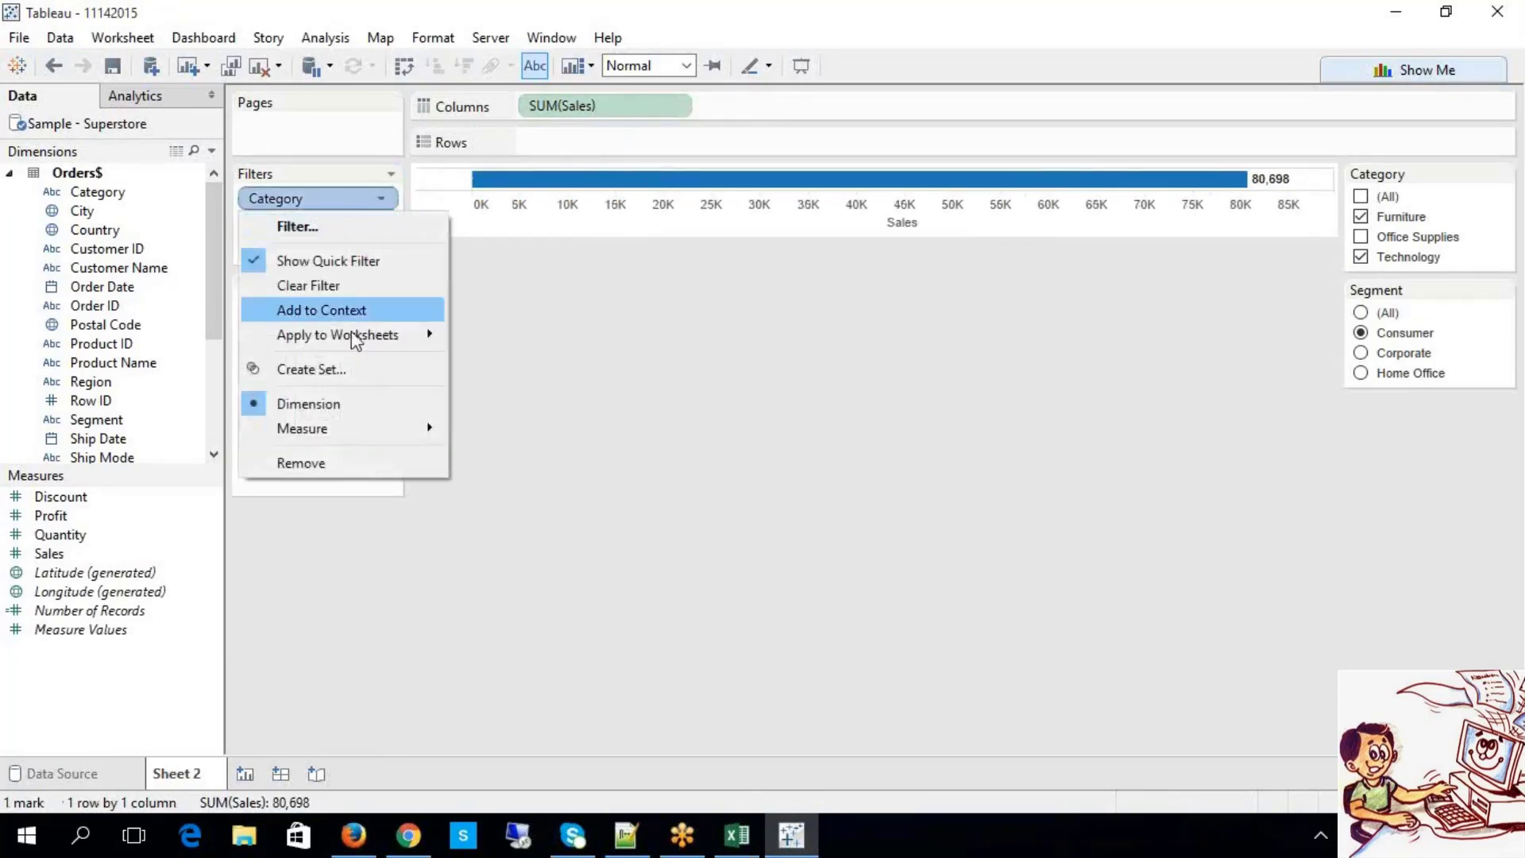
{"action": "left_click", "coordinate": [340, 458]}
{"action": "left_click", "coordinate": [323, 200]}
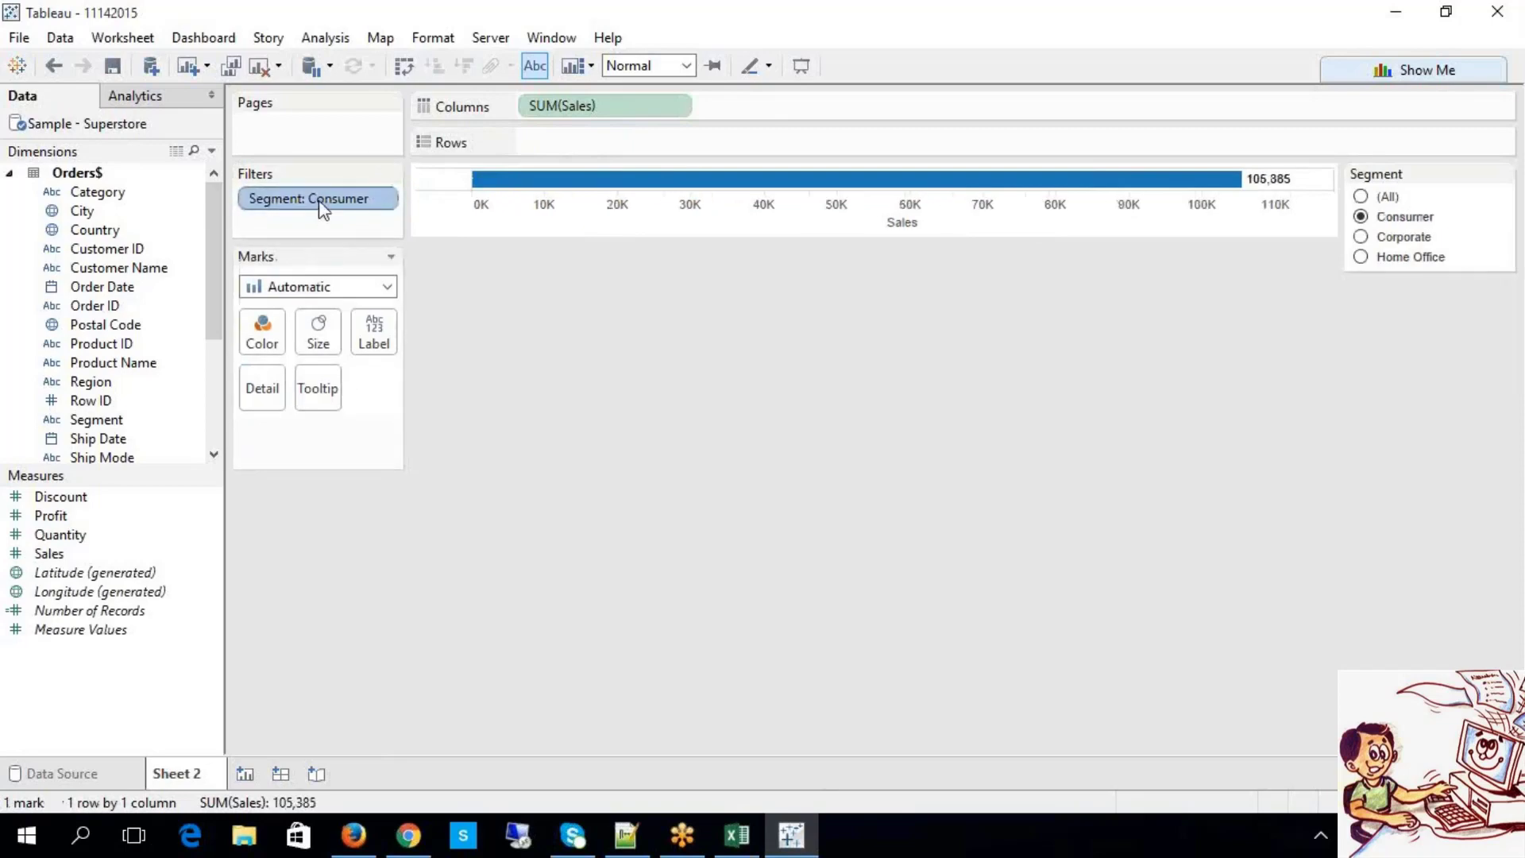
{"action": "key", "text": "Delete"}
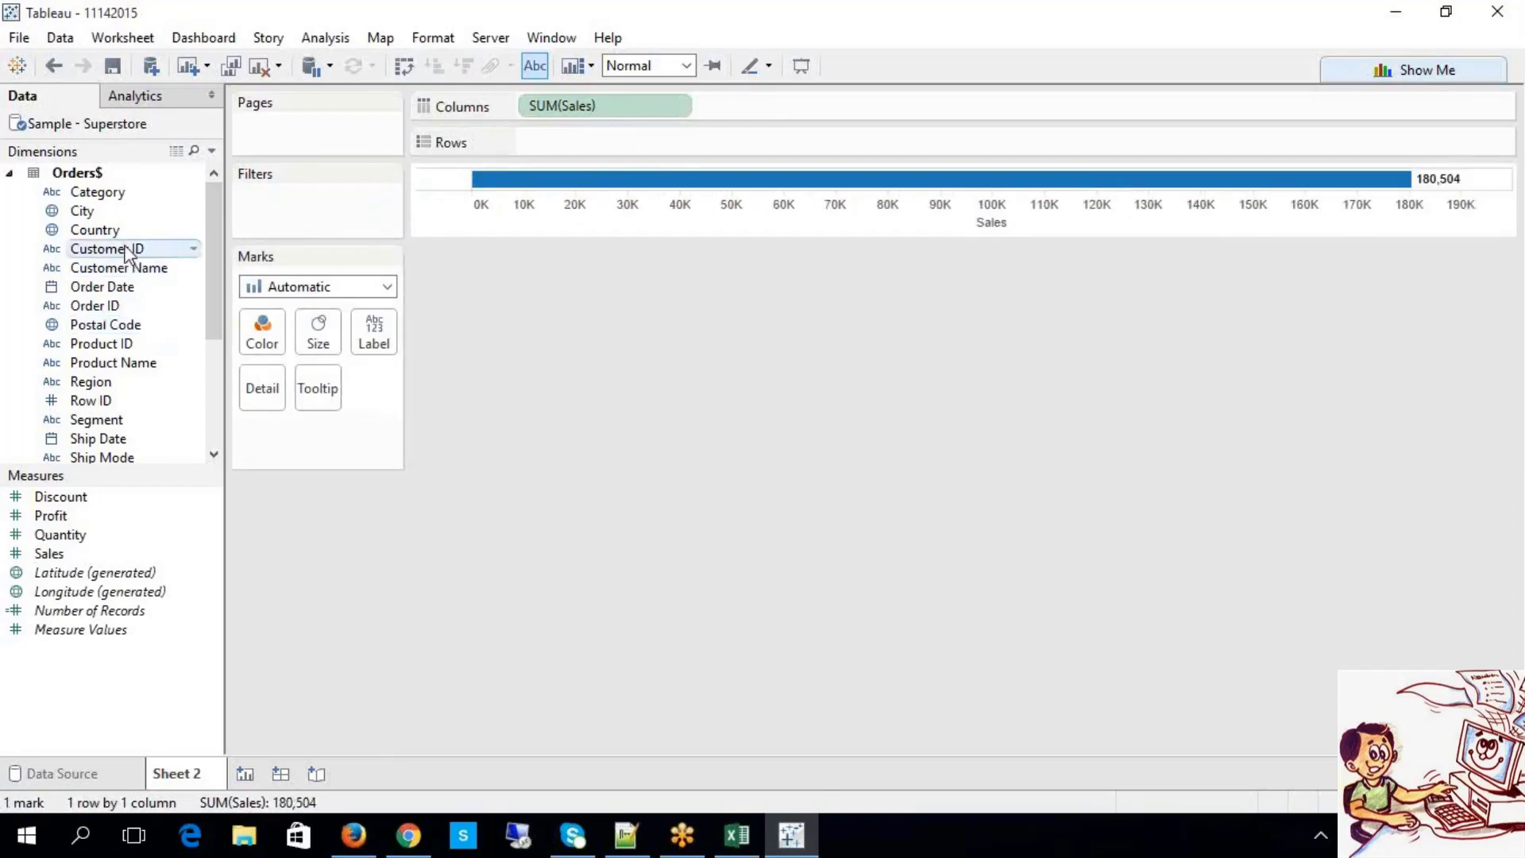
Step: Add Country, State and Region to Rows, and take Country off so only State and Region break down Sales
{"action": "left_click_drag", "start_coordinate": [118, 230], "coordinate": [546, 140]}
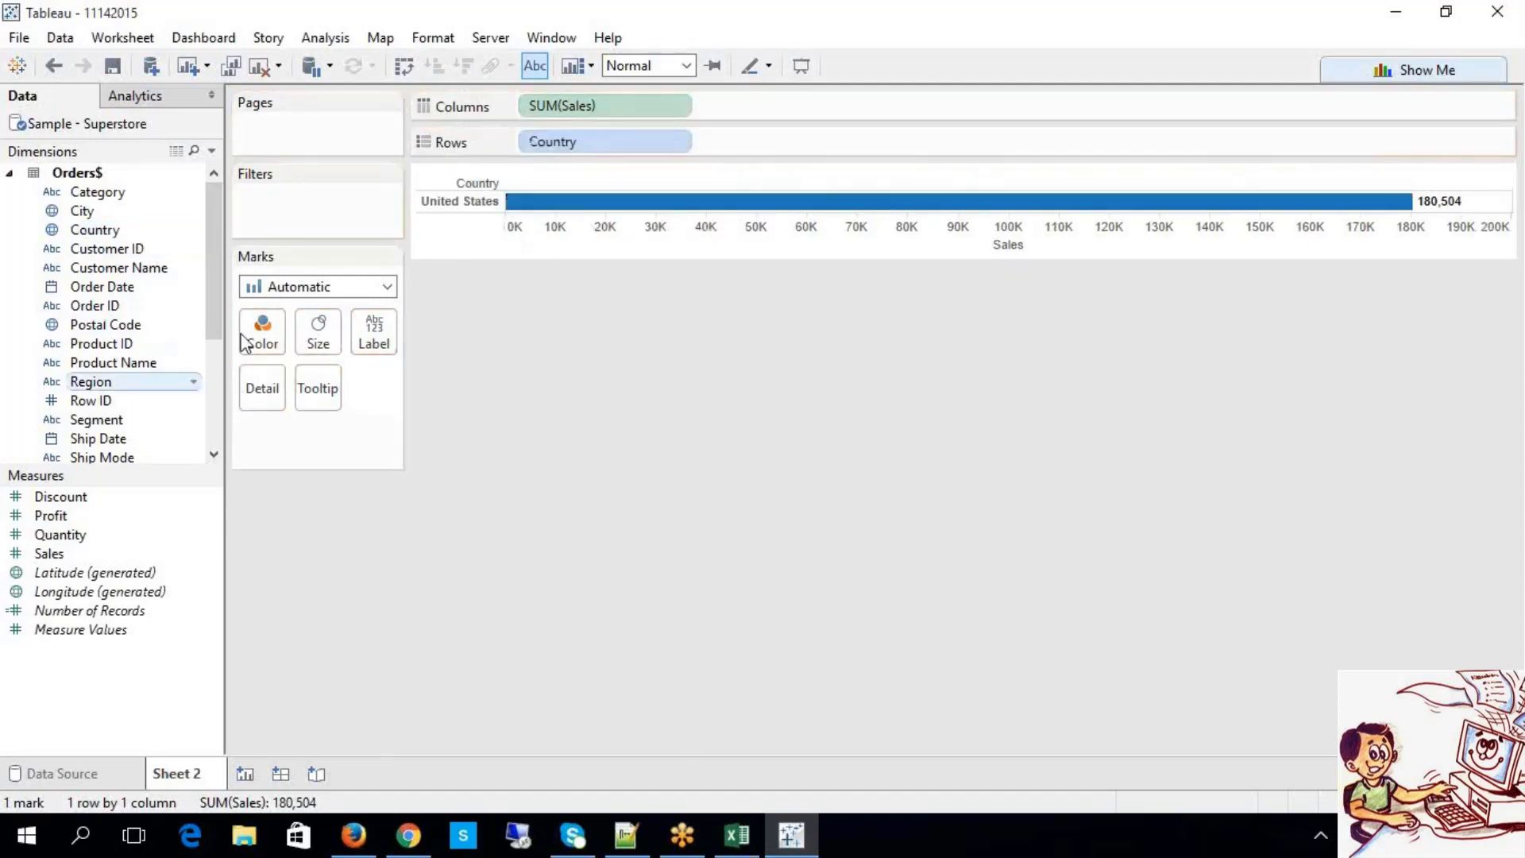
{"action": "left_click_drag", "start_coordinate": [213, 293], "coordinate": [210, 346]}
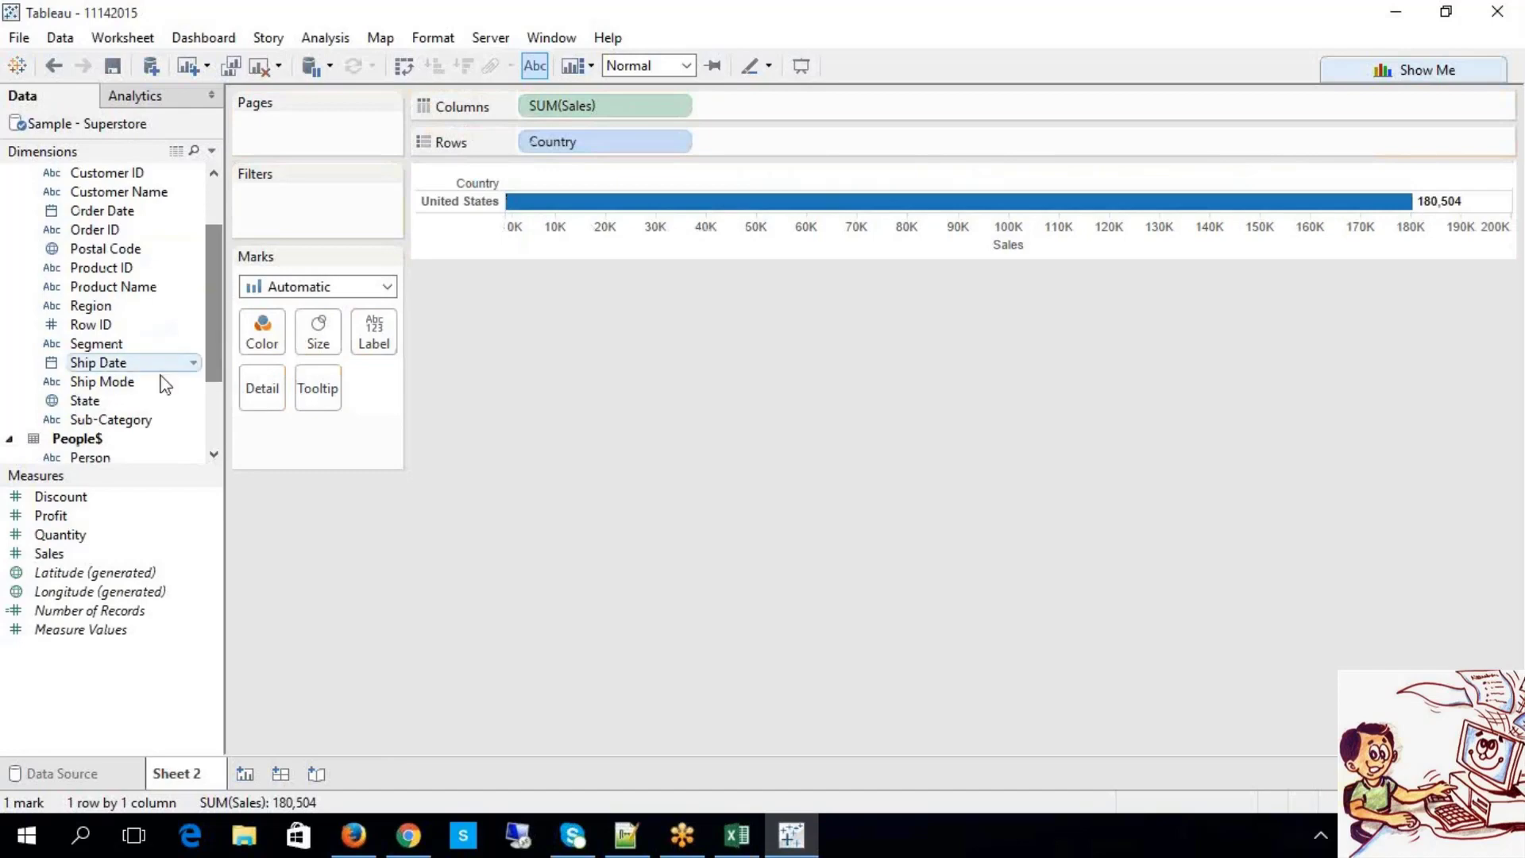
{"action": "left_click_drag", "start_coordinate": [121, 402], "coordinate": [718, 152]}
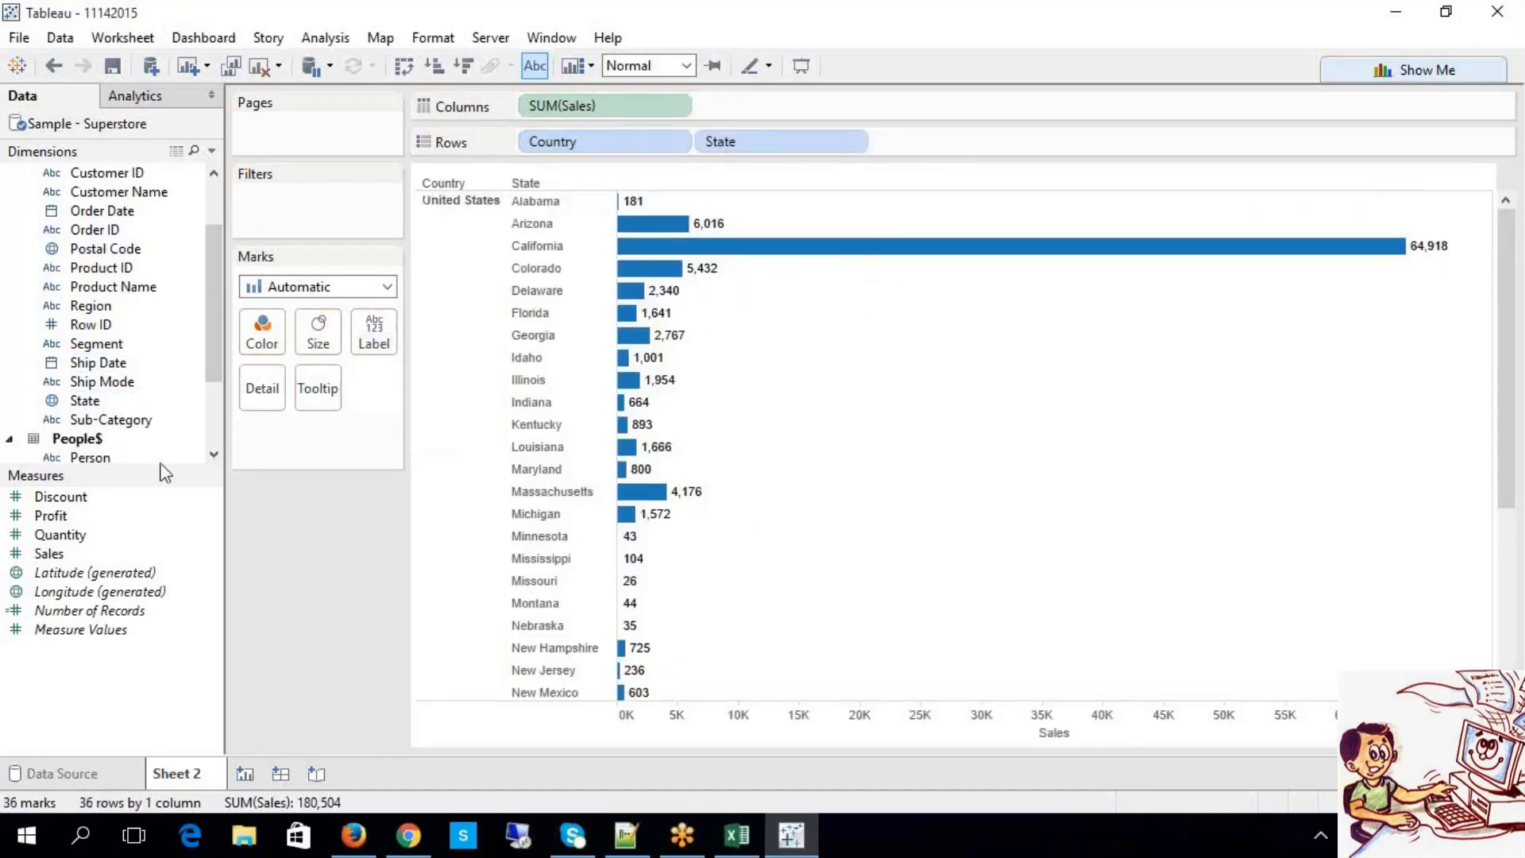
{"action": "left_click_drag", "start_coordinate": [107, 307], "coordinate": [906, 149]}
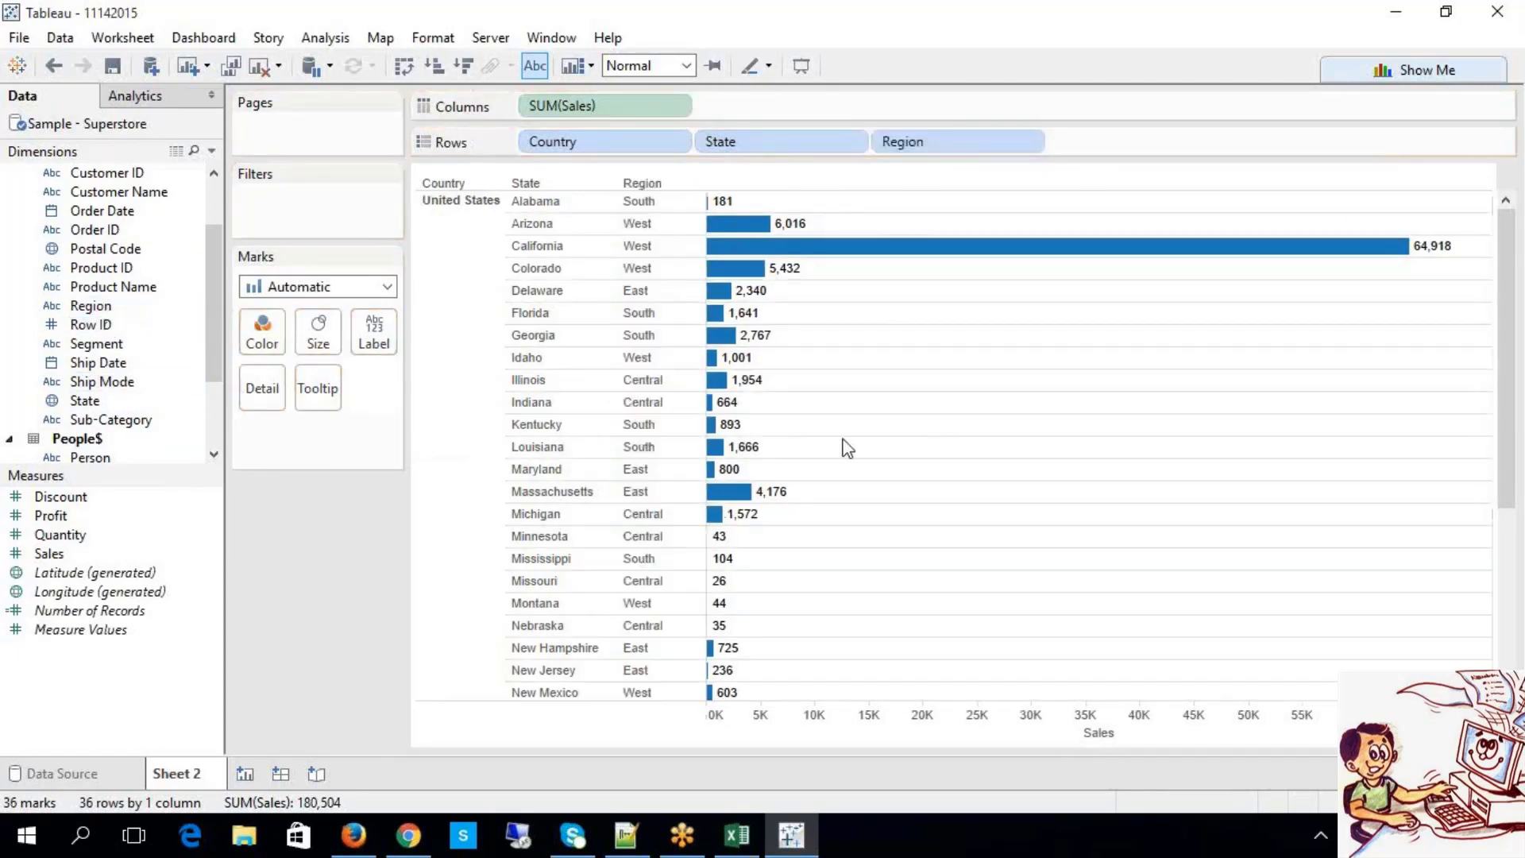
{"action": "left_click_drag", "start_coordinate": [620, 153], "coordinate": [556, 247]}
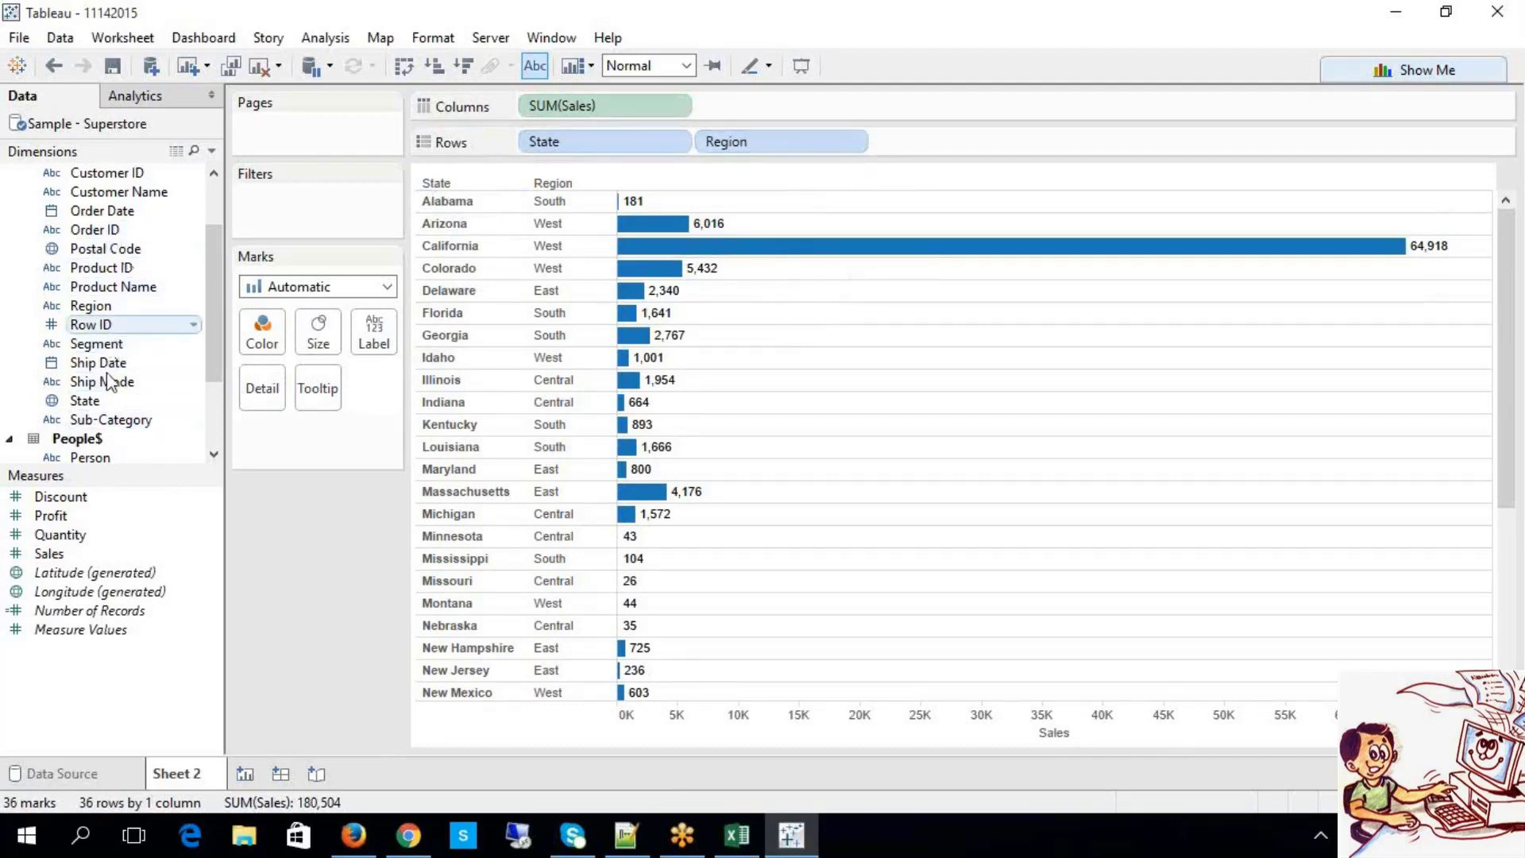
Step: Show quick filters for State and Region from their Rows fields, cancelling the separate State filter dialog
{"action": "left_click_drag", "start_coordinate": [104, 409], "coordinate": [292, 220]}
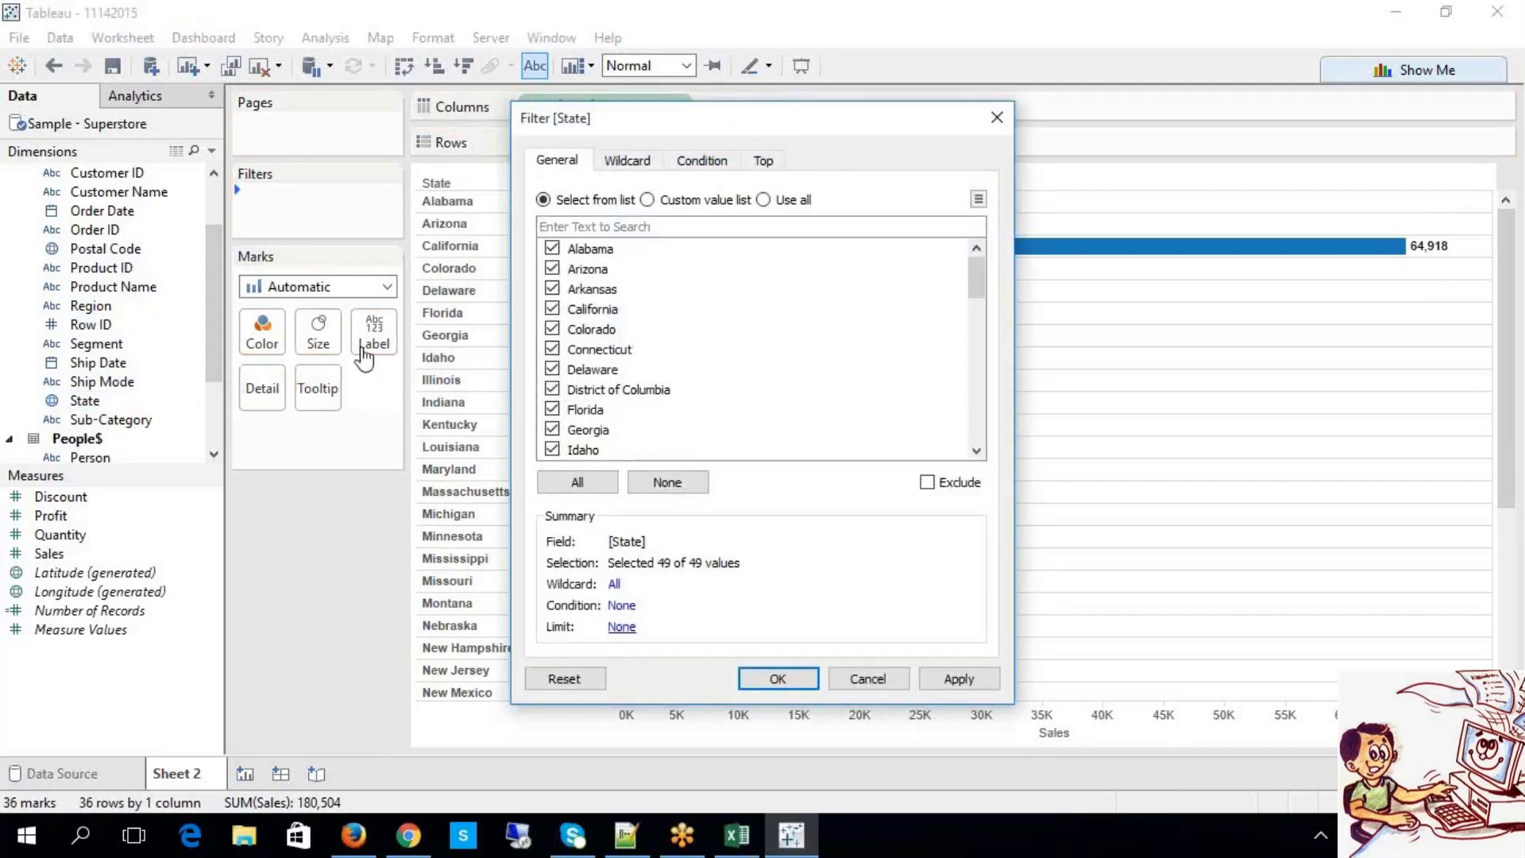
{"action": "left_click", "coordinate": [866, 678]}
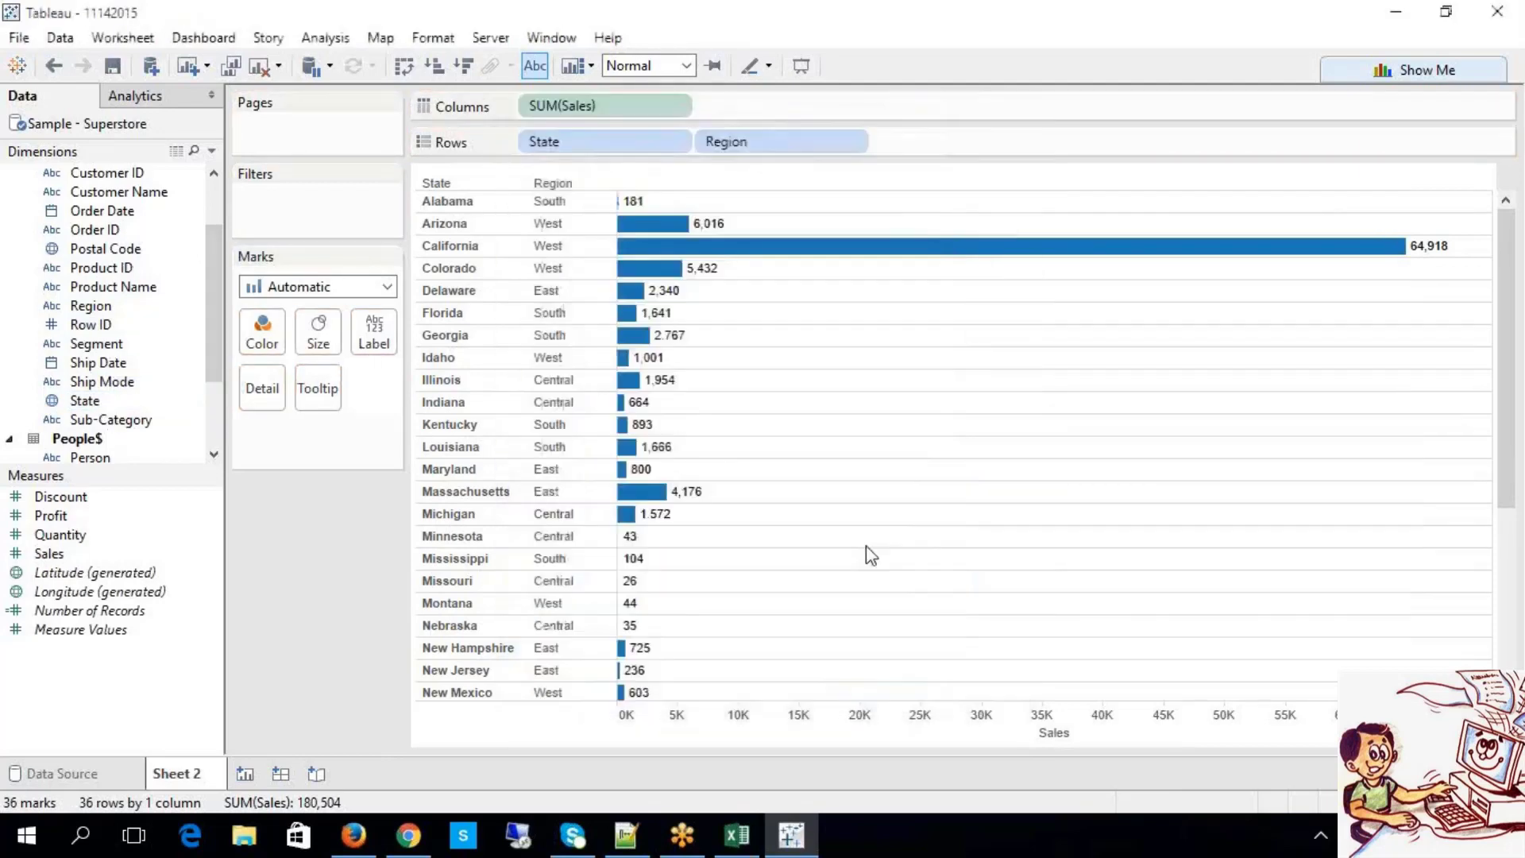
{"action": "right_click", "coordinate": [641, 151]}
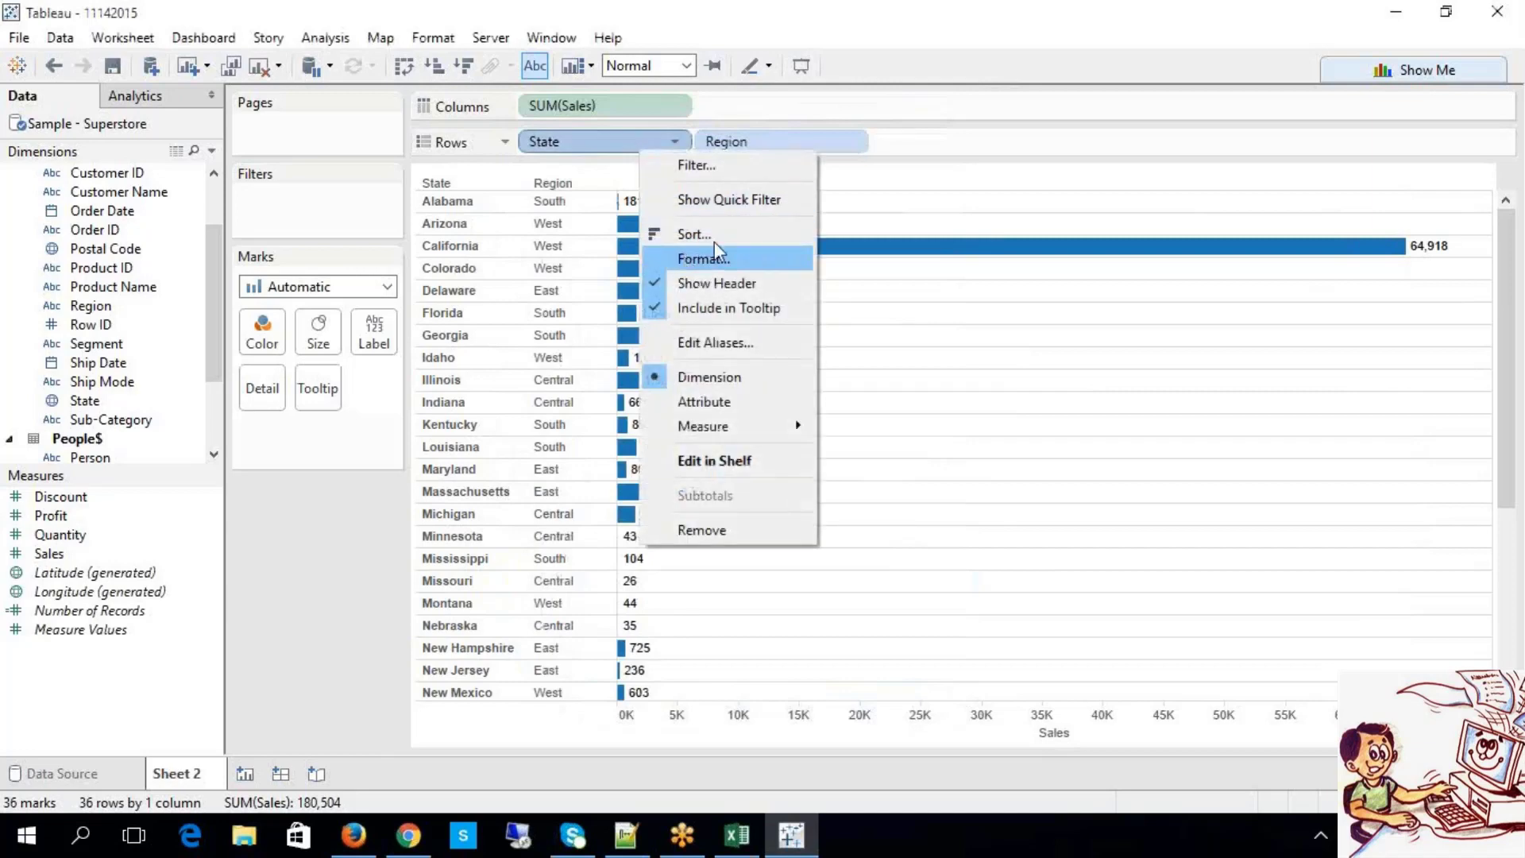
{"action": "left_click", "coordinate": [714, 200]}
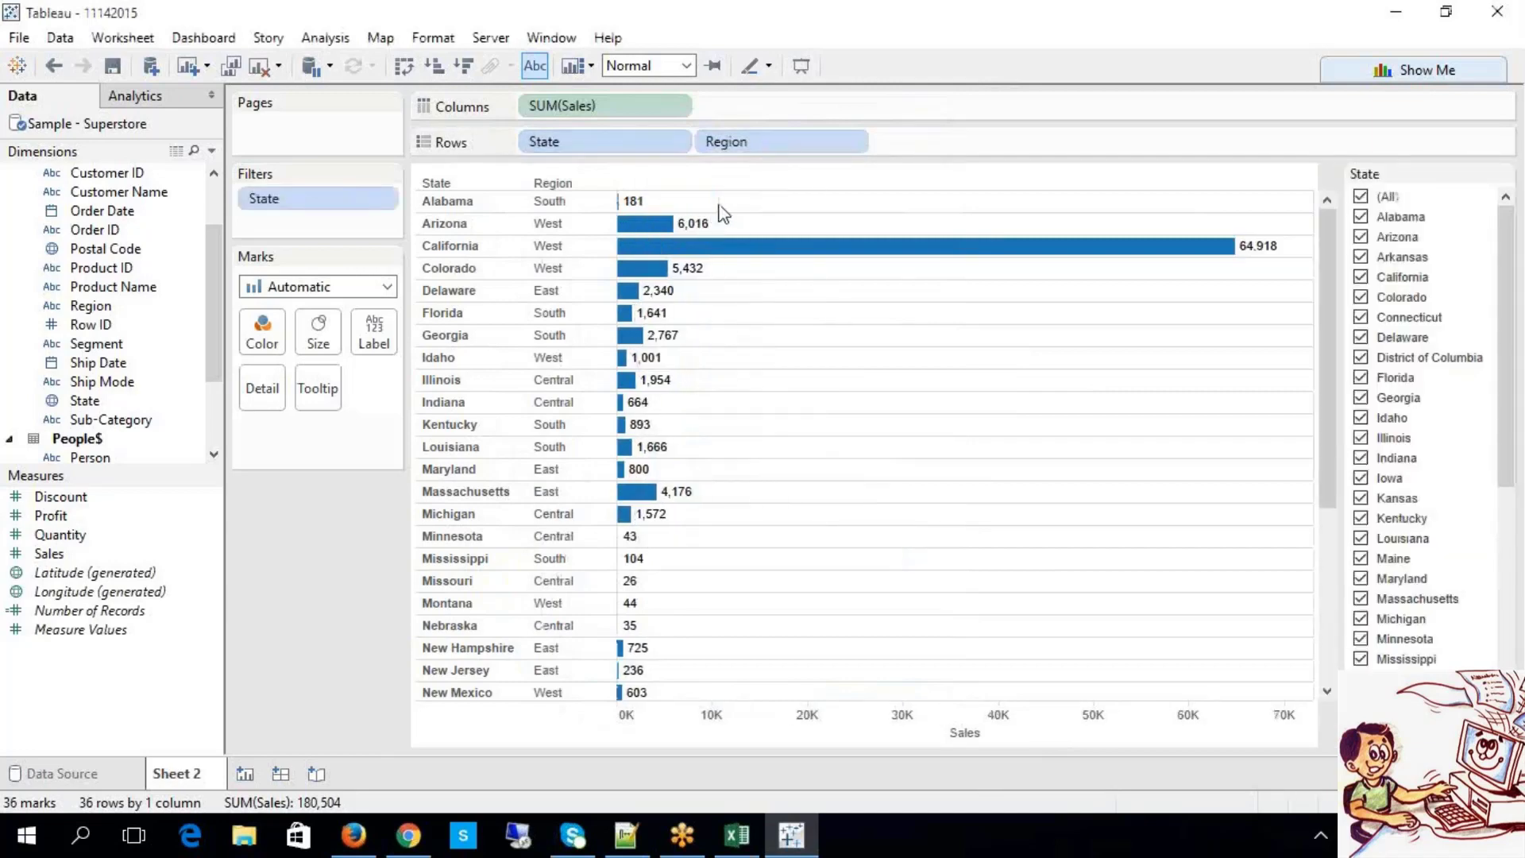
{"action": "right_click", "coordinate": [764, 143]}
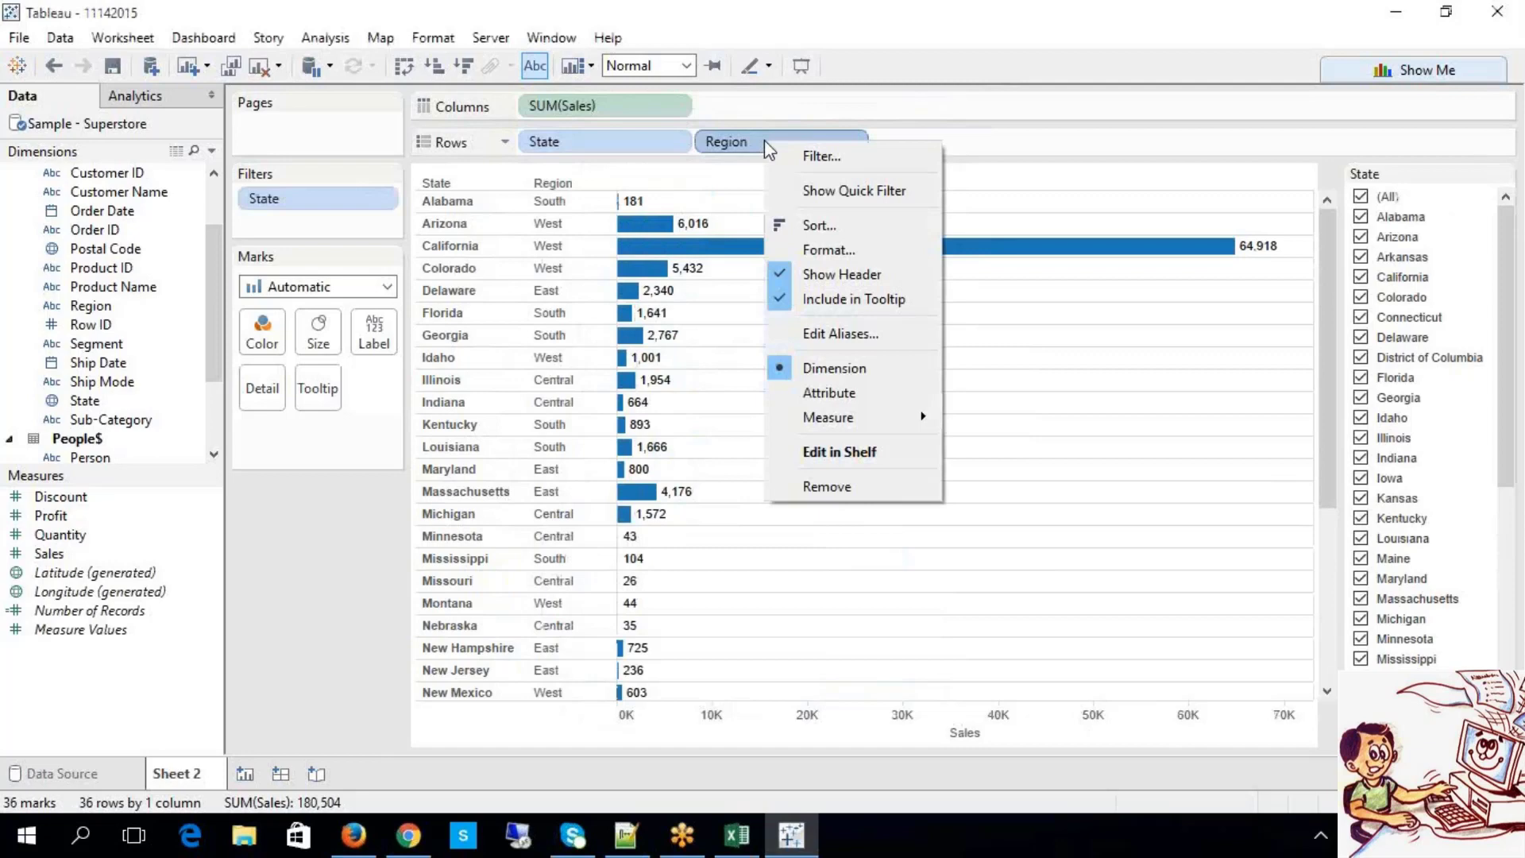
{"action": "left_click", "coordinate": [847, 193]}
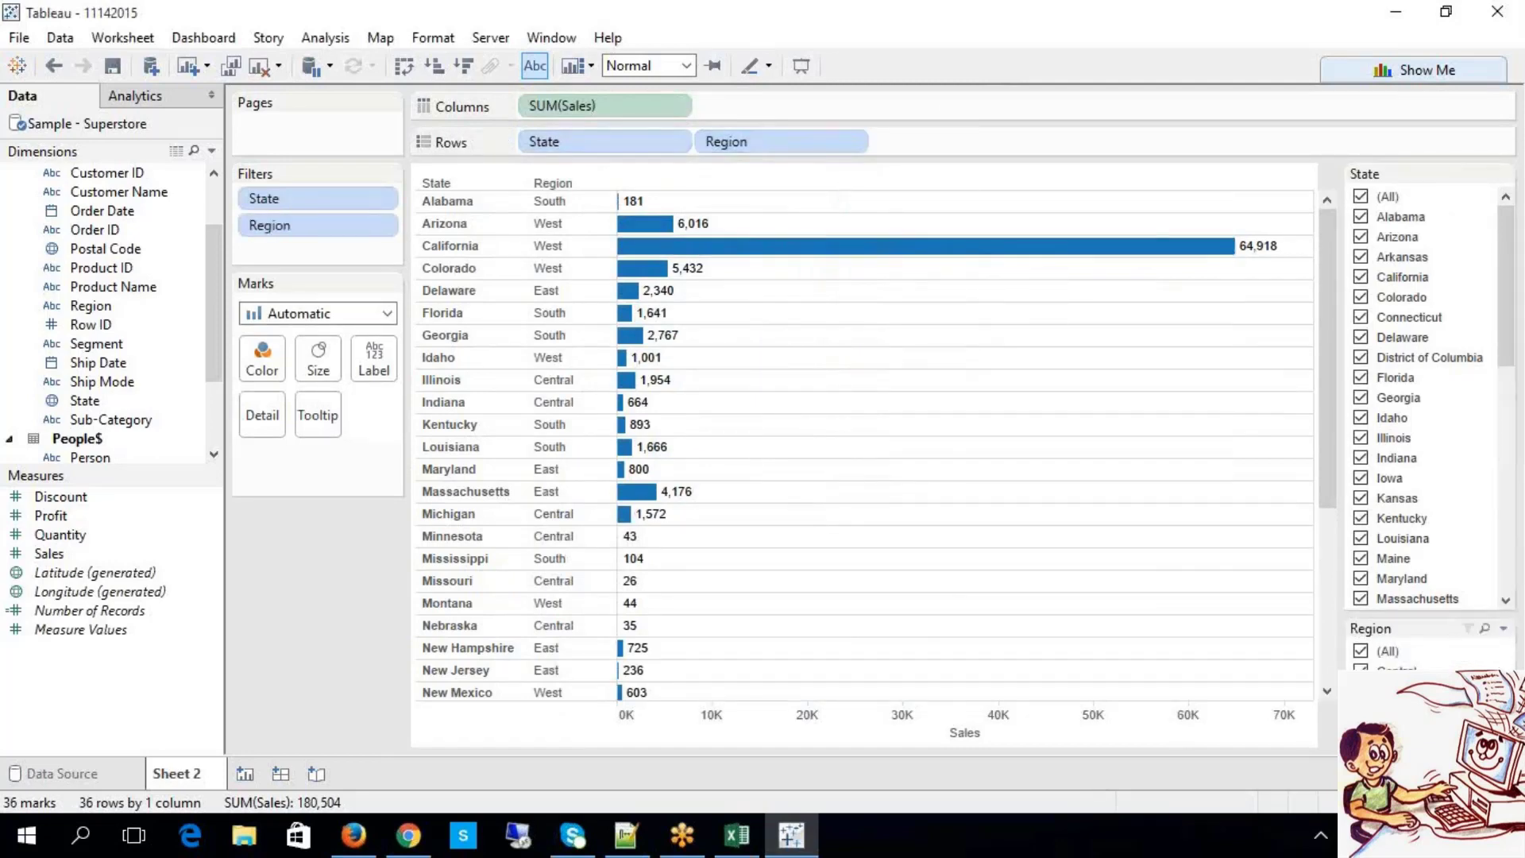
Step: Look through the State filter list, uncheck Alabama and Arizona, and recheck them
{"action": "scroll", "coordinate": [1495, 525], "scroll_direction": "down", "scroll_amount": 10}
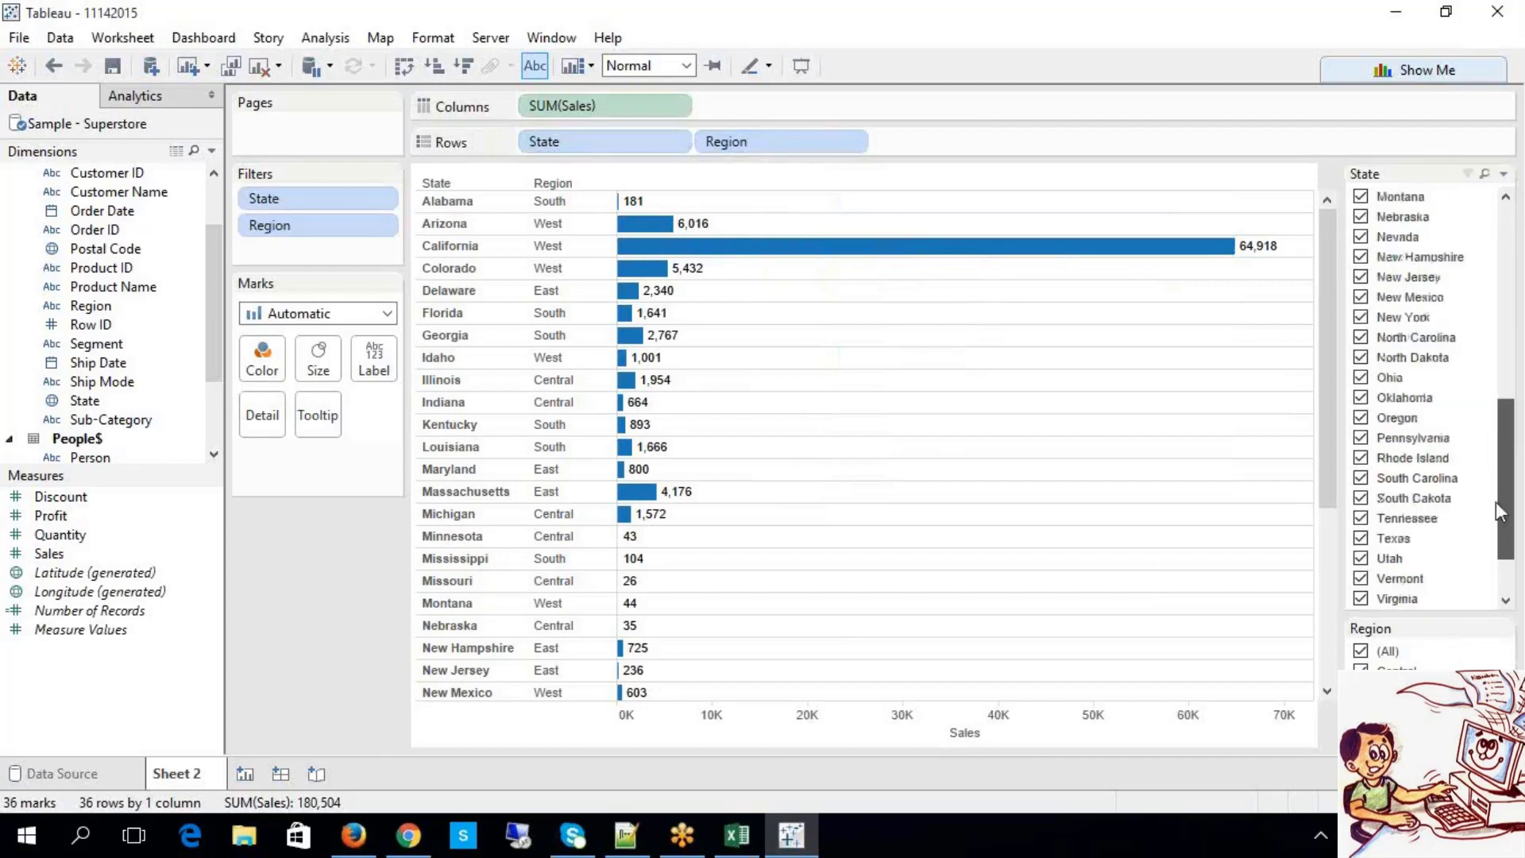
{"action": "left_click_drag", "start_coordinate": [1502, 549], "coordinate": [1522, 217]}
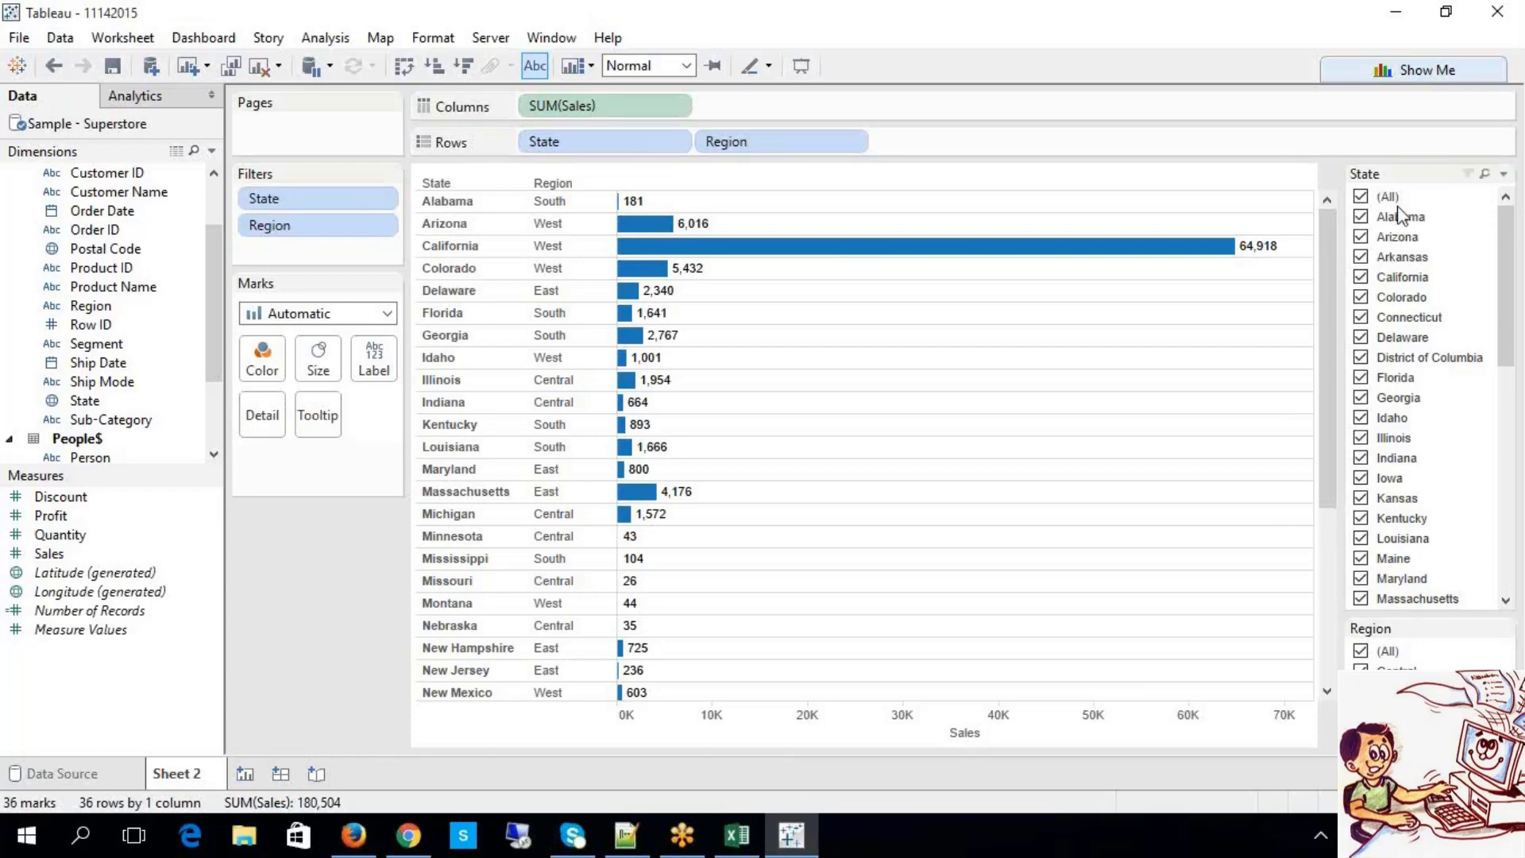
{"action": "left_click", "coordinate": [1362, 217]}
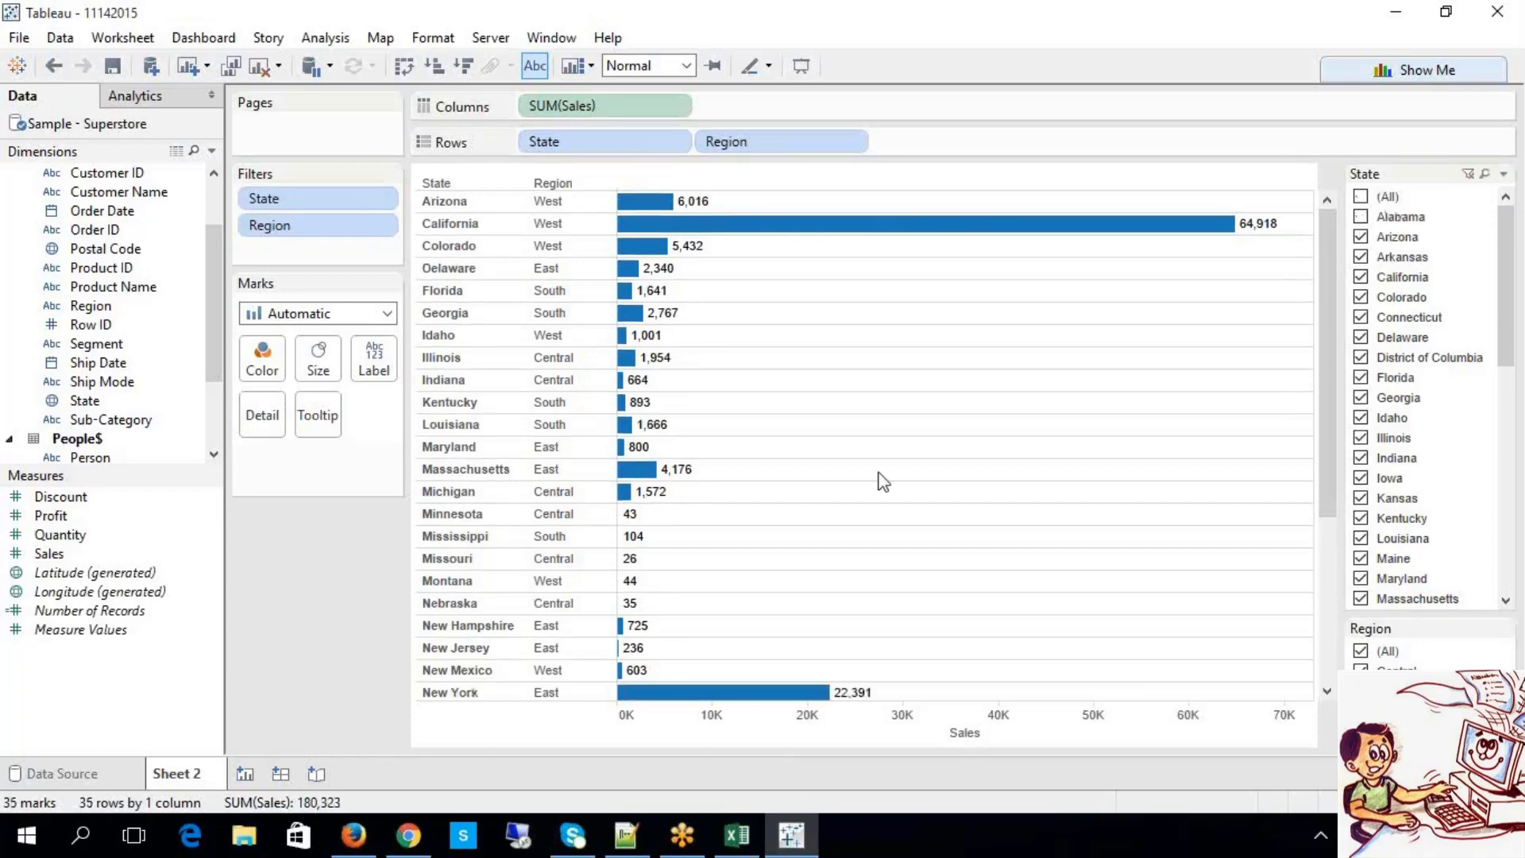
{"action": "left_click", "coordinate": [1362, 237]}
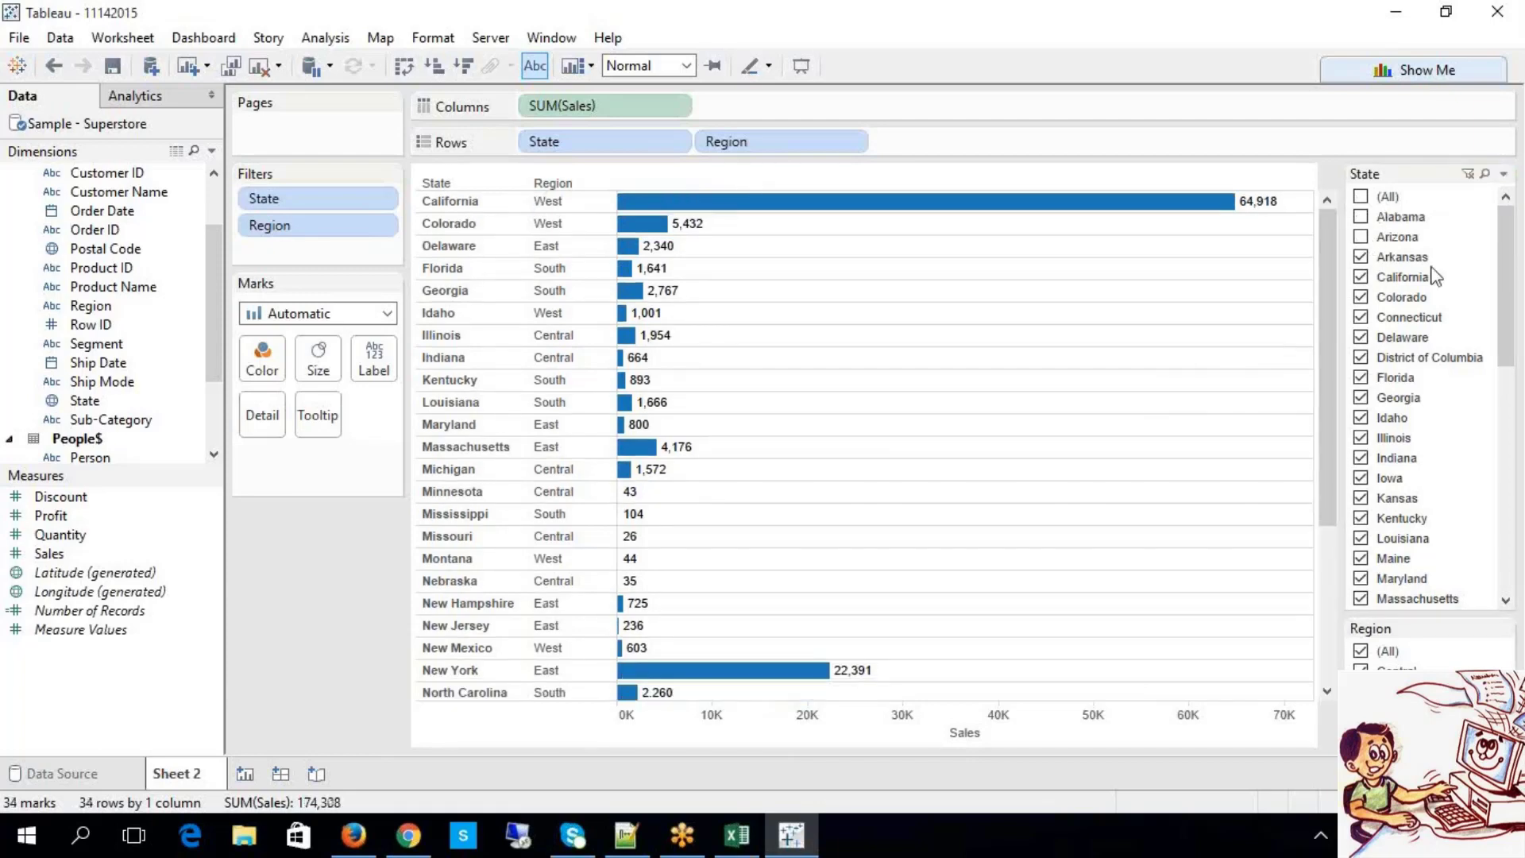
{"action": "left_click", "coordinate": [1364, 258]}
{"action": "left_click", "coordinate": [1362, 237]}
{"action": "left_click", "coordinate": [1362, 217]}
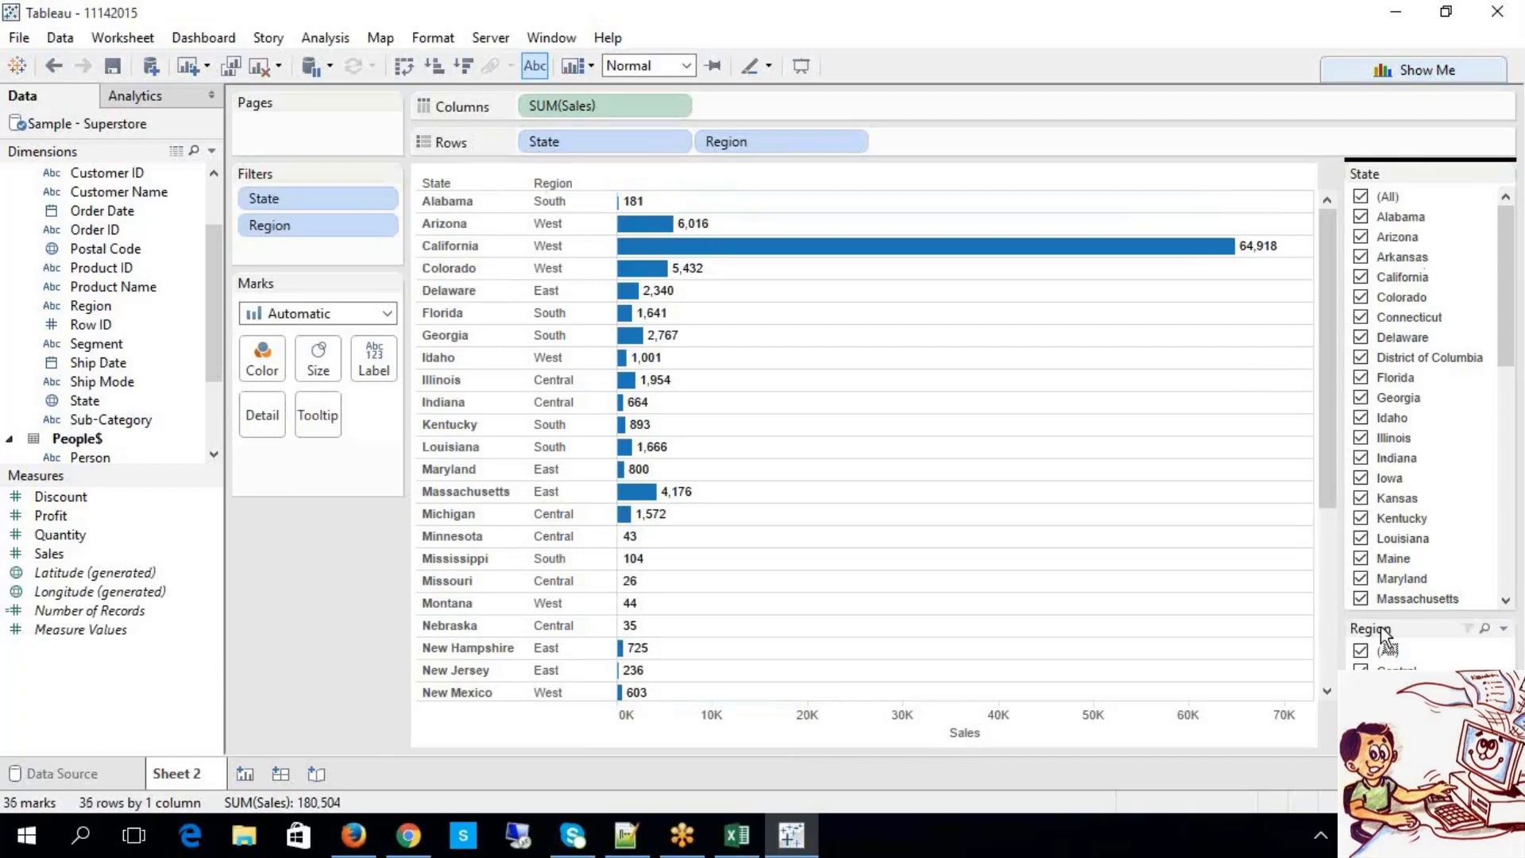
Step: Place the Region filter above the State filter and uncheck Central in it
{"action": "left_click_drag", "start_coordinate": [1381, 630], "coordinate": [1383, 630]}
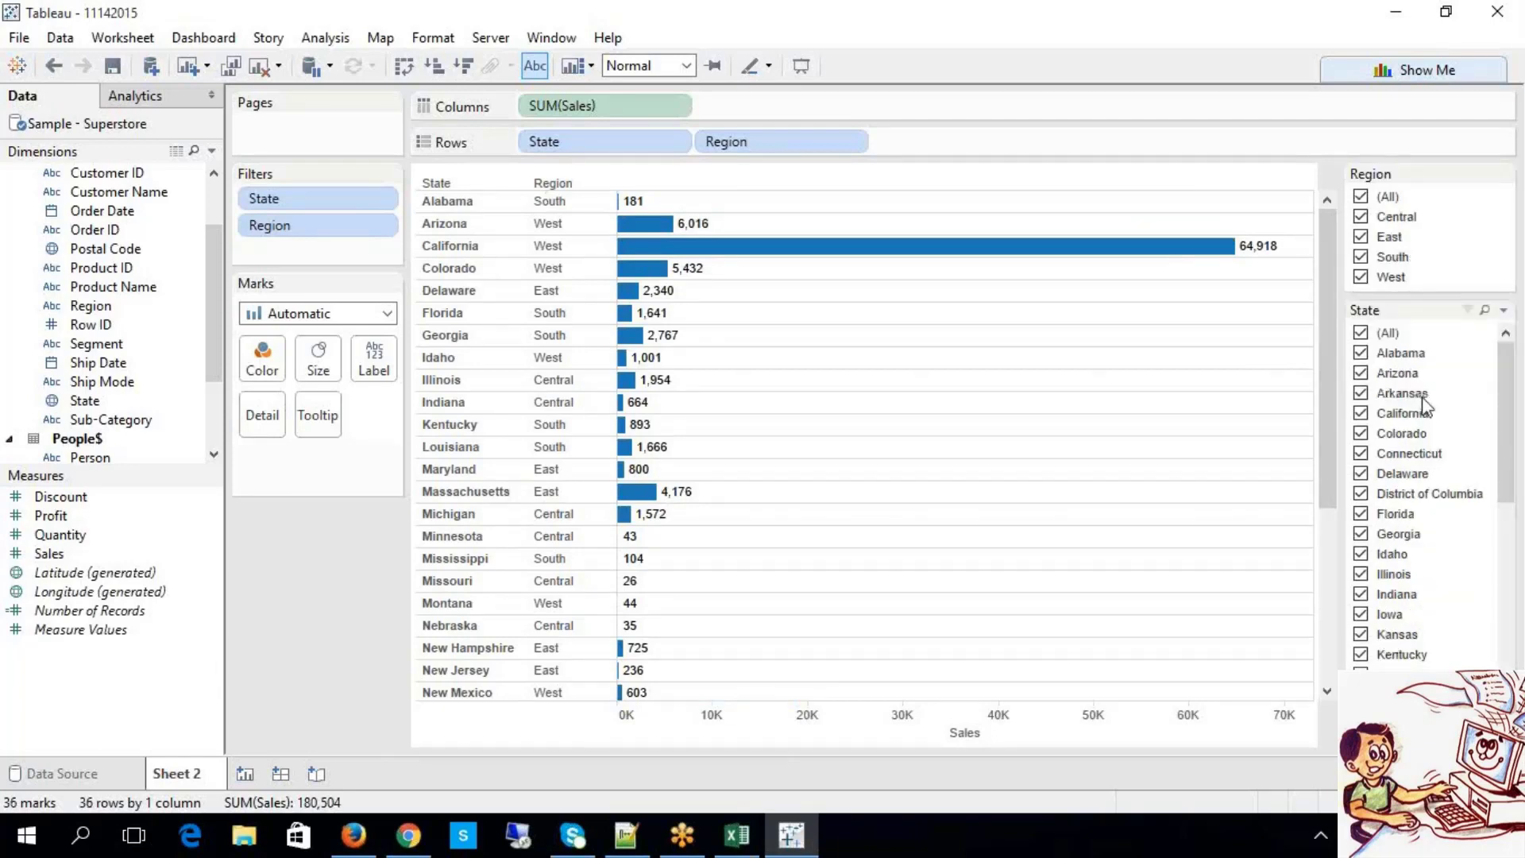
{"action": "left_click", "coordinate": [1361, 218]}
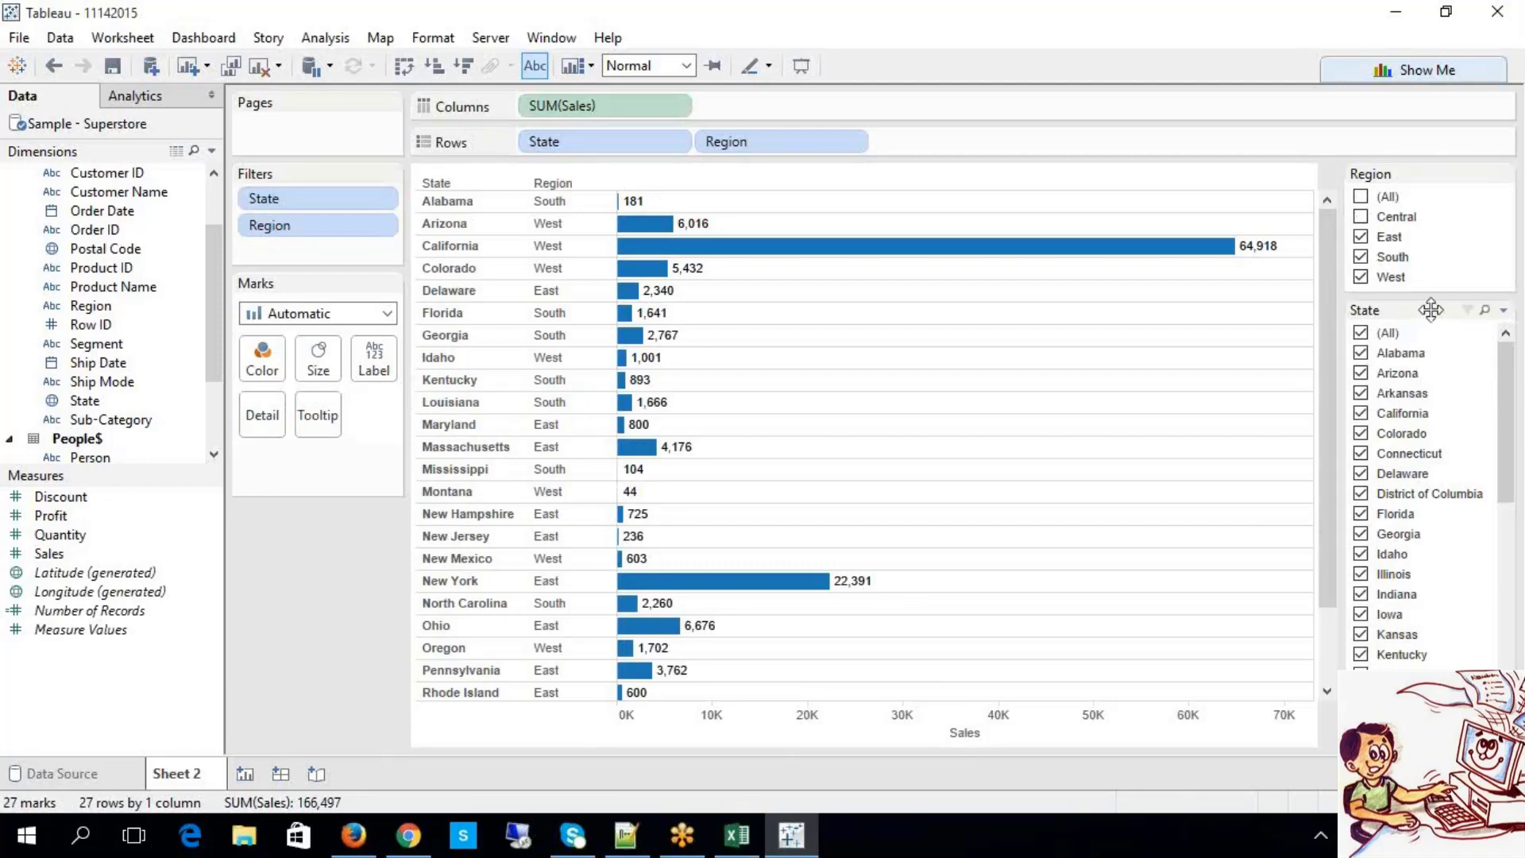
Step: Examine the State filter's relevant-values and database-values options and look through its list of states
{"action": "left_click", "coordinate": [1504, 310]}
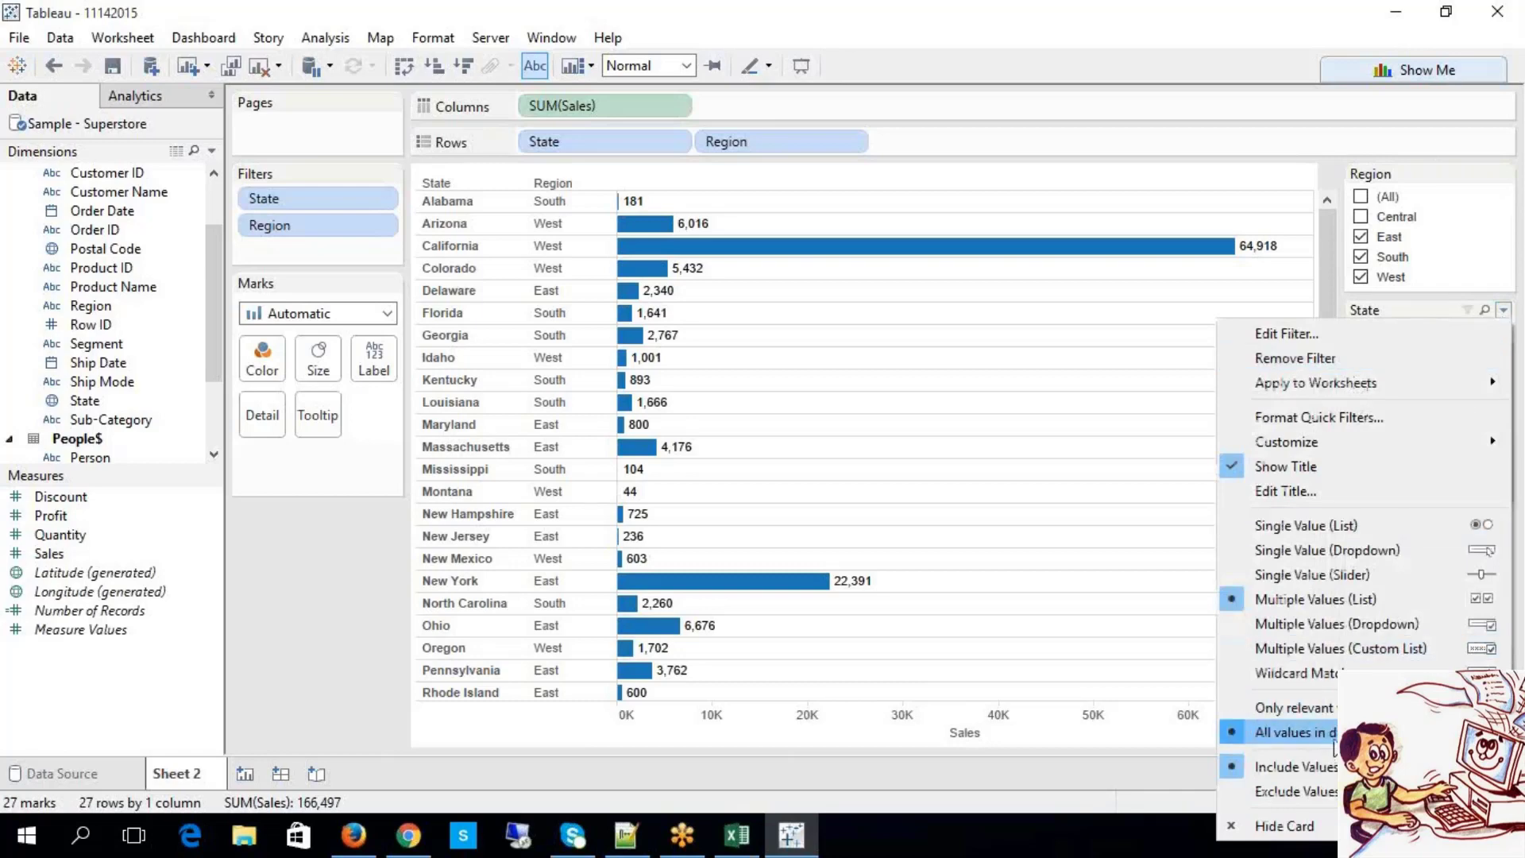
{"action": "left_click", "coordinate": [1459, 187]}
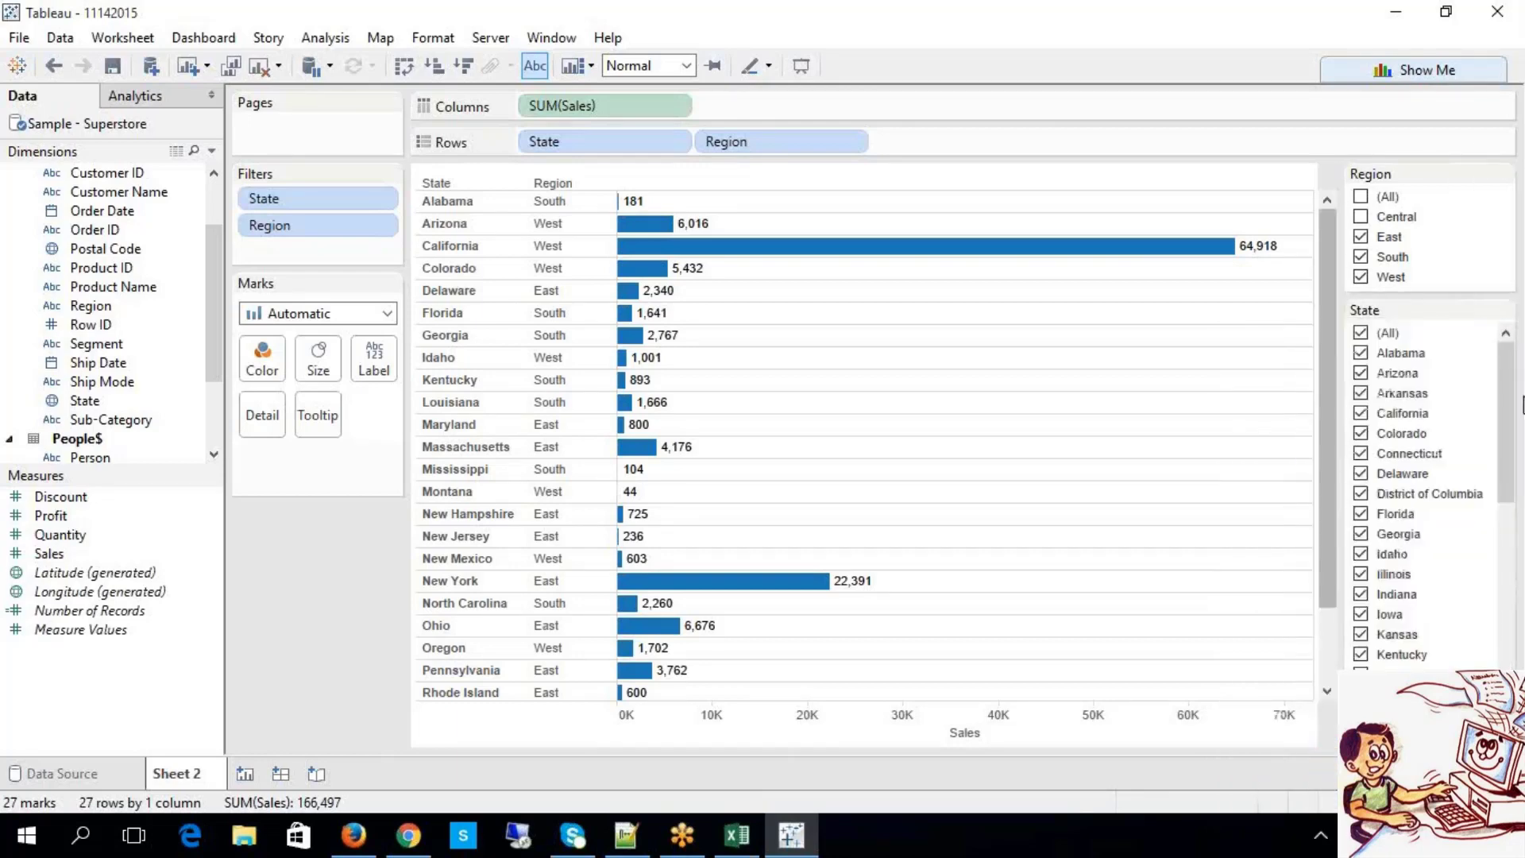
{"action": "scroll", "coordinate": [1479, 554], "scroll_direction": "down", "scroll_amount": 7}
{"action": "left_click_drag", "start_coordinate": [1505, 556], "coordinate": [1522, 333]}
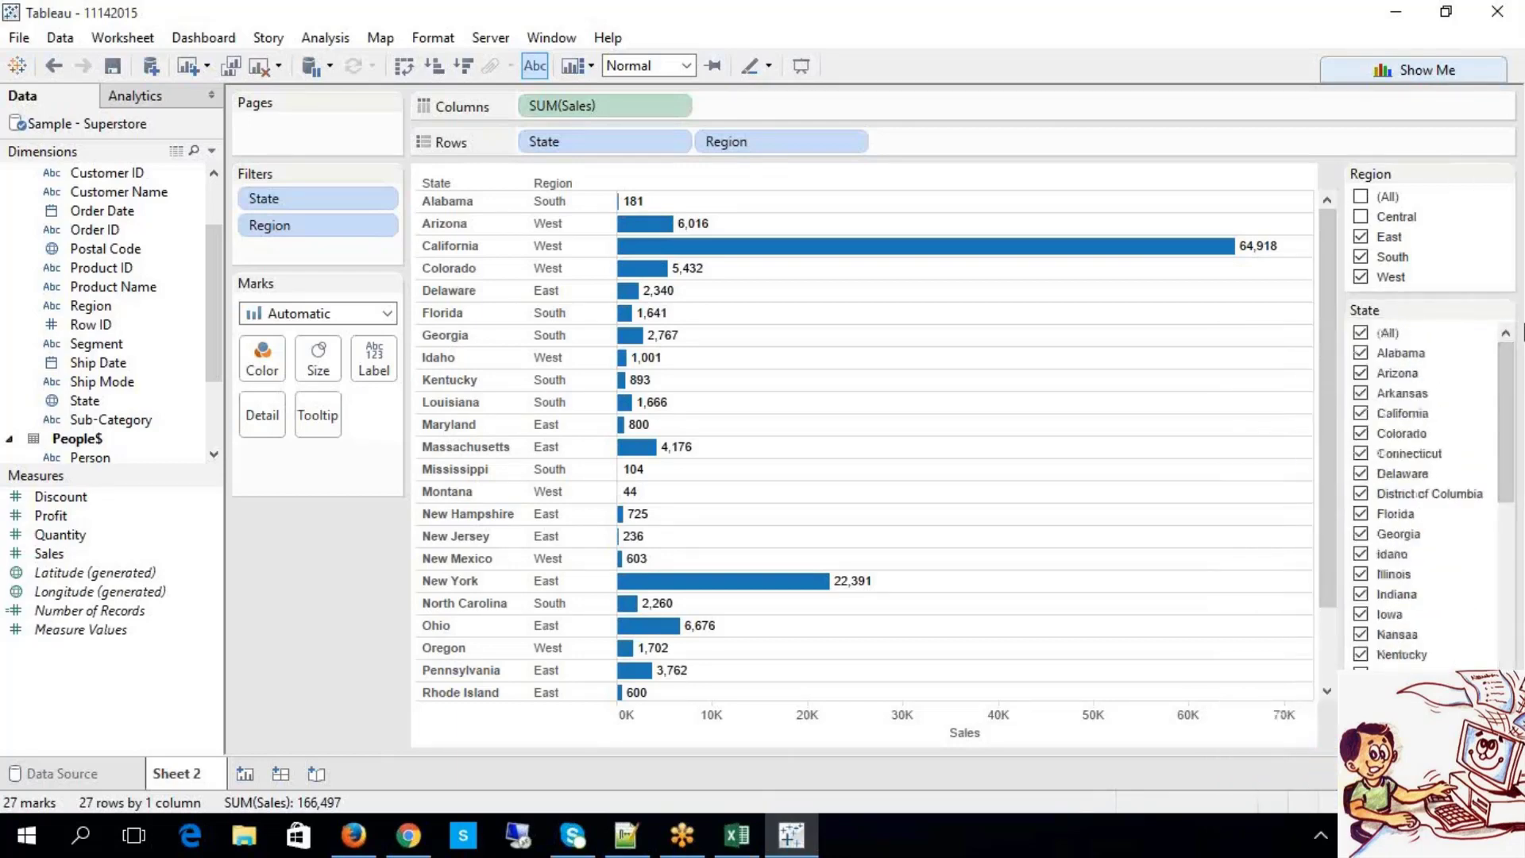
Step: Recheck Central in the Region filter, toggle East off and on, and keep the filter on All values in database
{"action": "left_click", "coordinate": [1392, 216]}
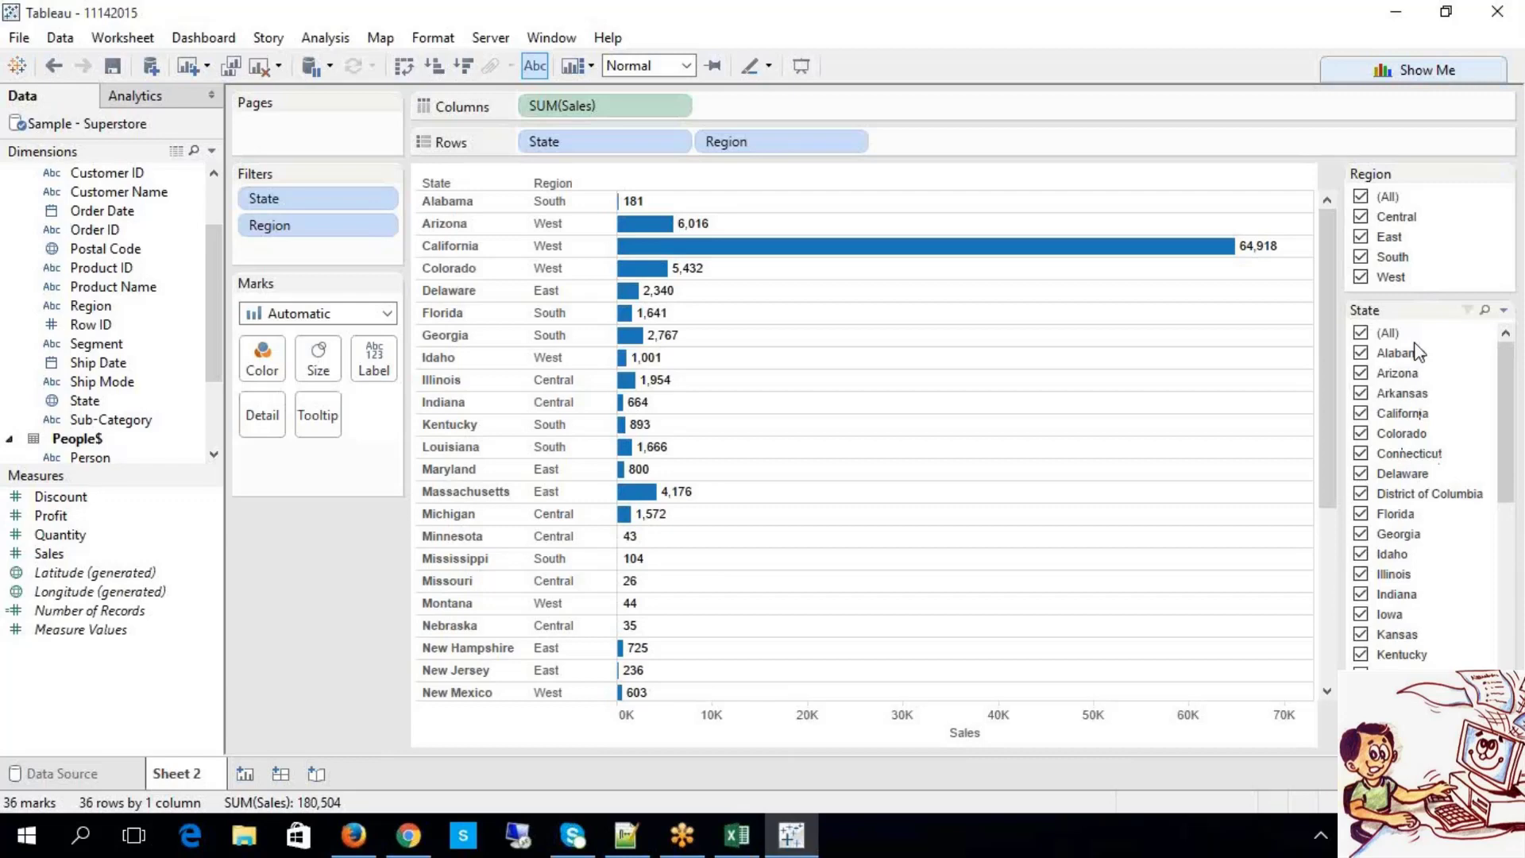
{"action": "left_click", "coordinate": [1361, 239]}
{"action": "left_click", "coordinate": [1362, 238]}
{"action": "left_click", "coordinate": [1504, 173]}
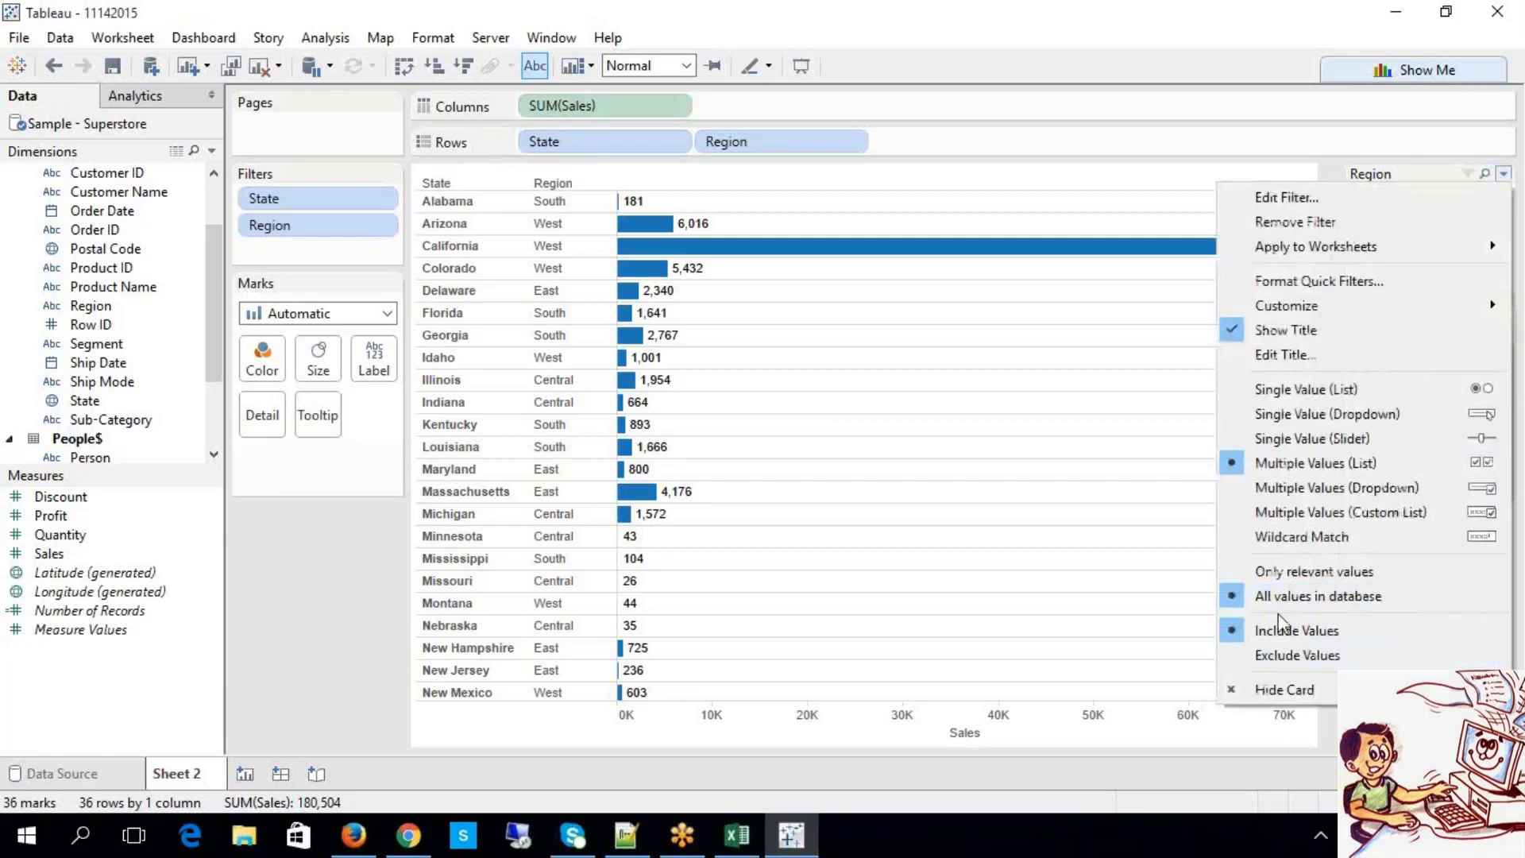
{"action": "left_click", "coordinate": [1303, 607]}
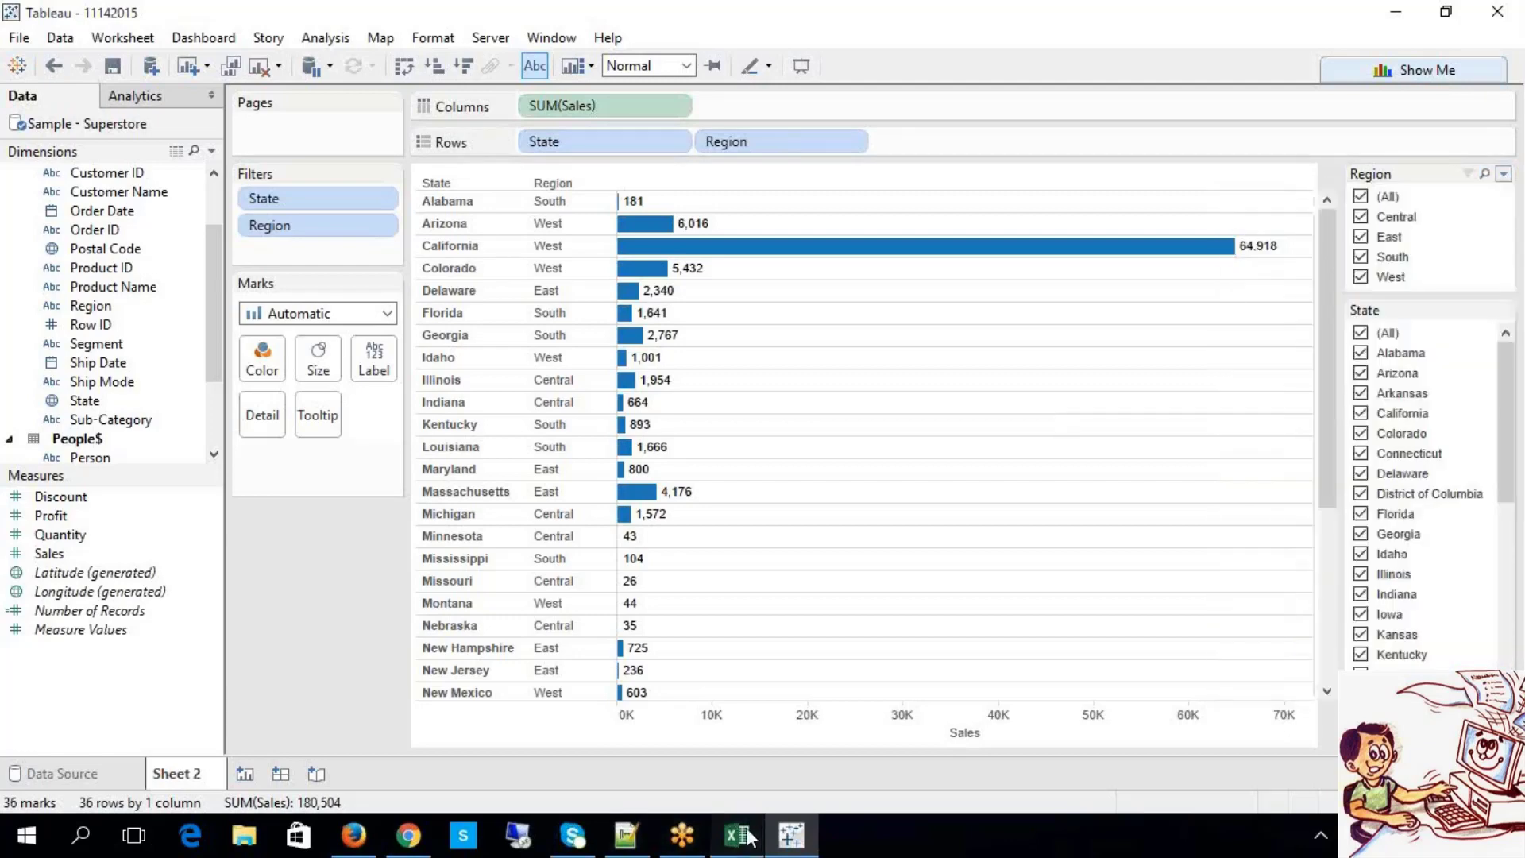
Step: Switch to the Excel notes and highlight Only relevant values and All values in database under Cascading Filters
{"action": "key", "text": "alt+Tab"}
{"action": "double_click", "coordinate": [297, 535]}
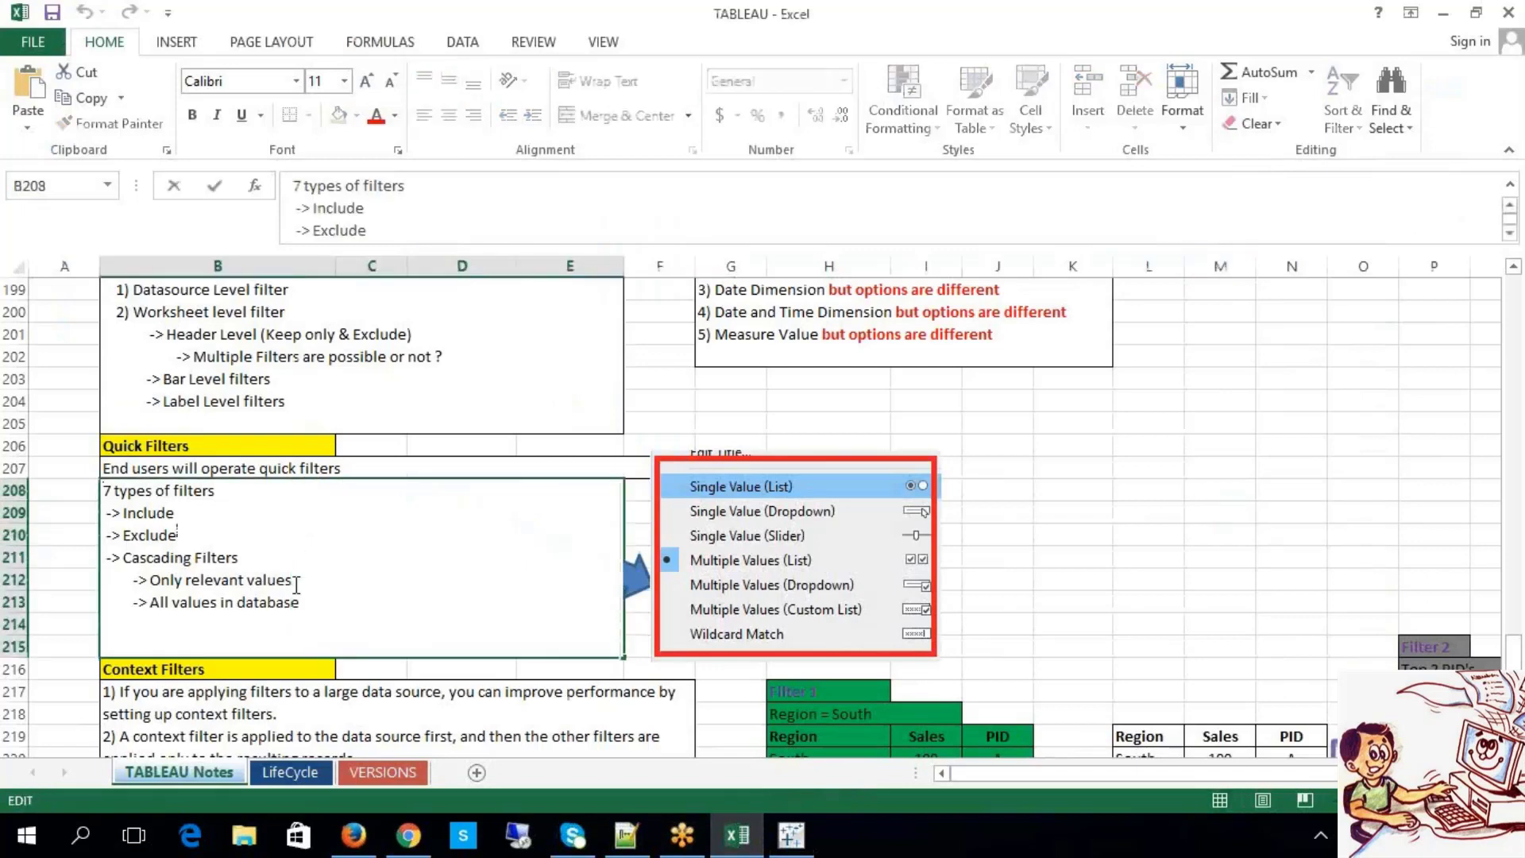
{"action": "left_click_drag", "start_coordinate": [104, 602], "coordinate": [190, 602]}
{"action": "left_click_drag", "start_coordinate": [293, 580], "coordinate": [153, 580]}
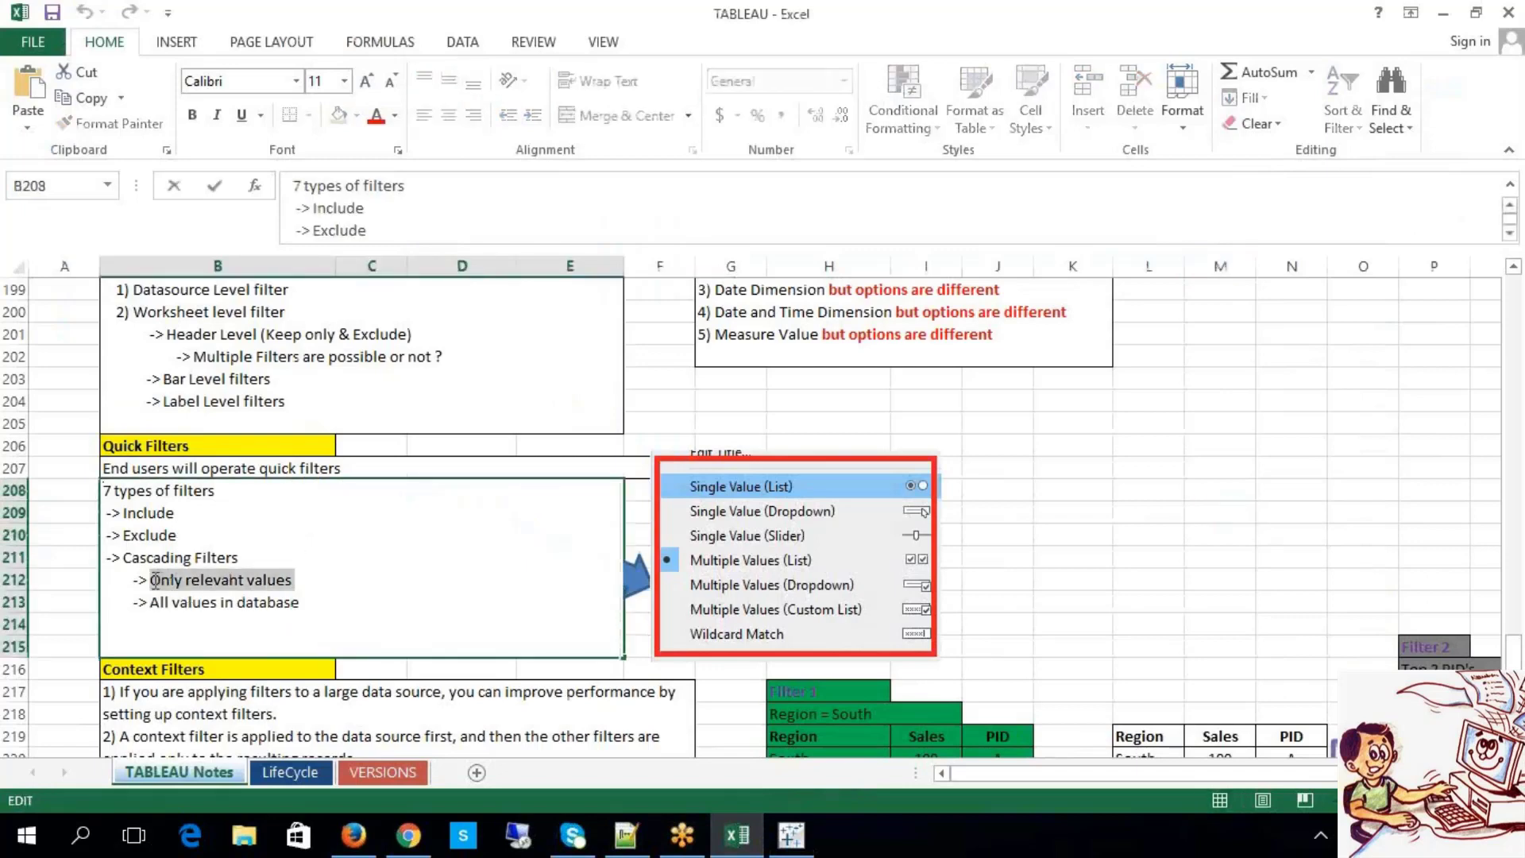
{"action": "left_click", "coordinate": [322, 602]}
{"action": "left_click_drag", "start_coordinate": [322, 603], "coordinate": [146, 602]}
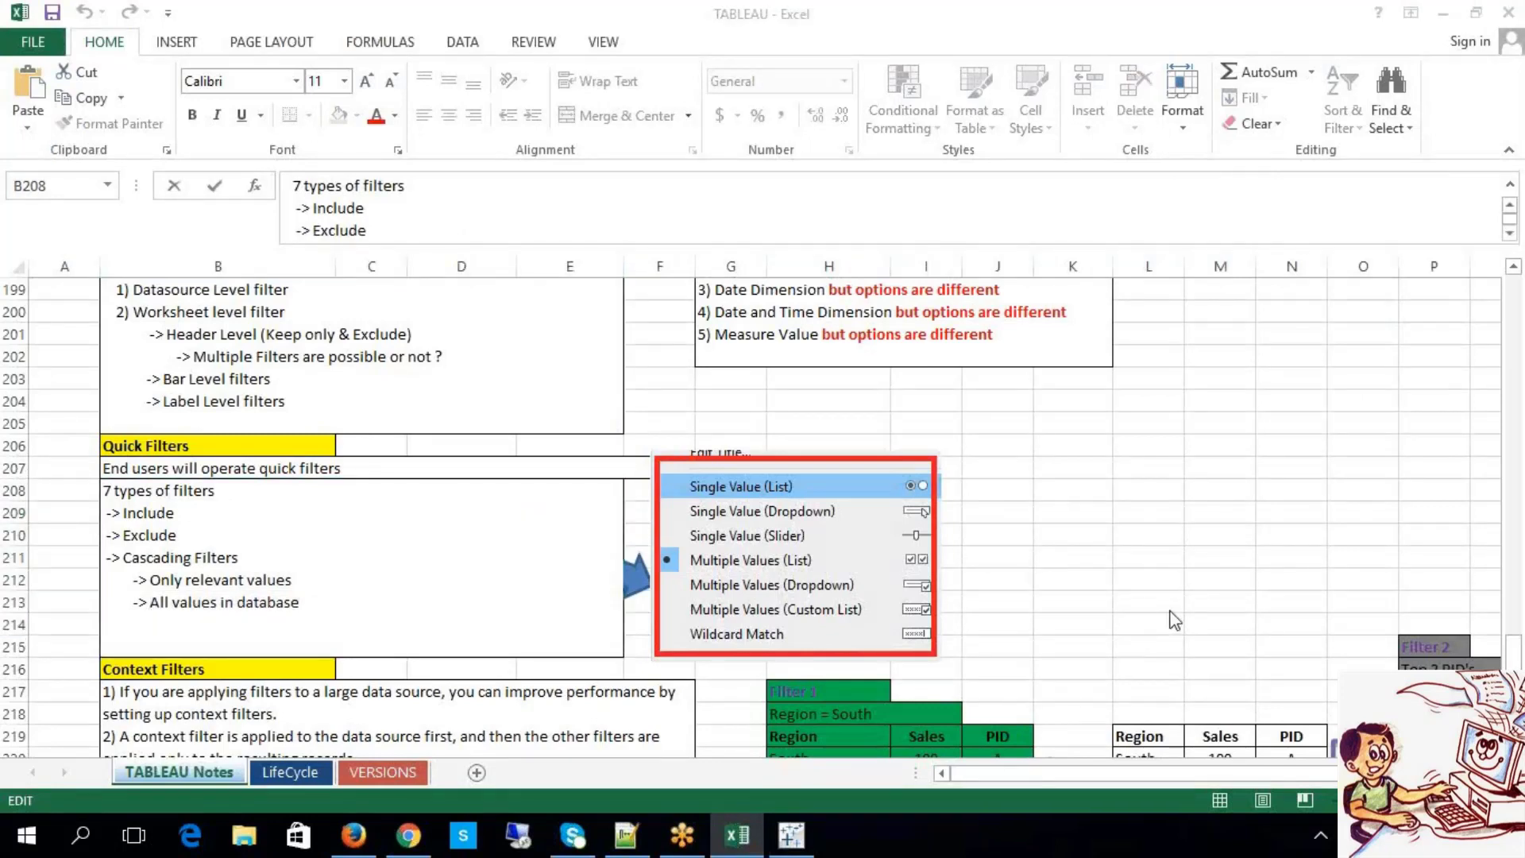
Step: Switch to Tableau and set the State filter to show only relevant values
{"action": "left_click", "coordinate": [1167, 531]}
{"action": "left_click", "coordinate": [791, 835]}
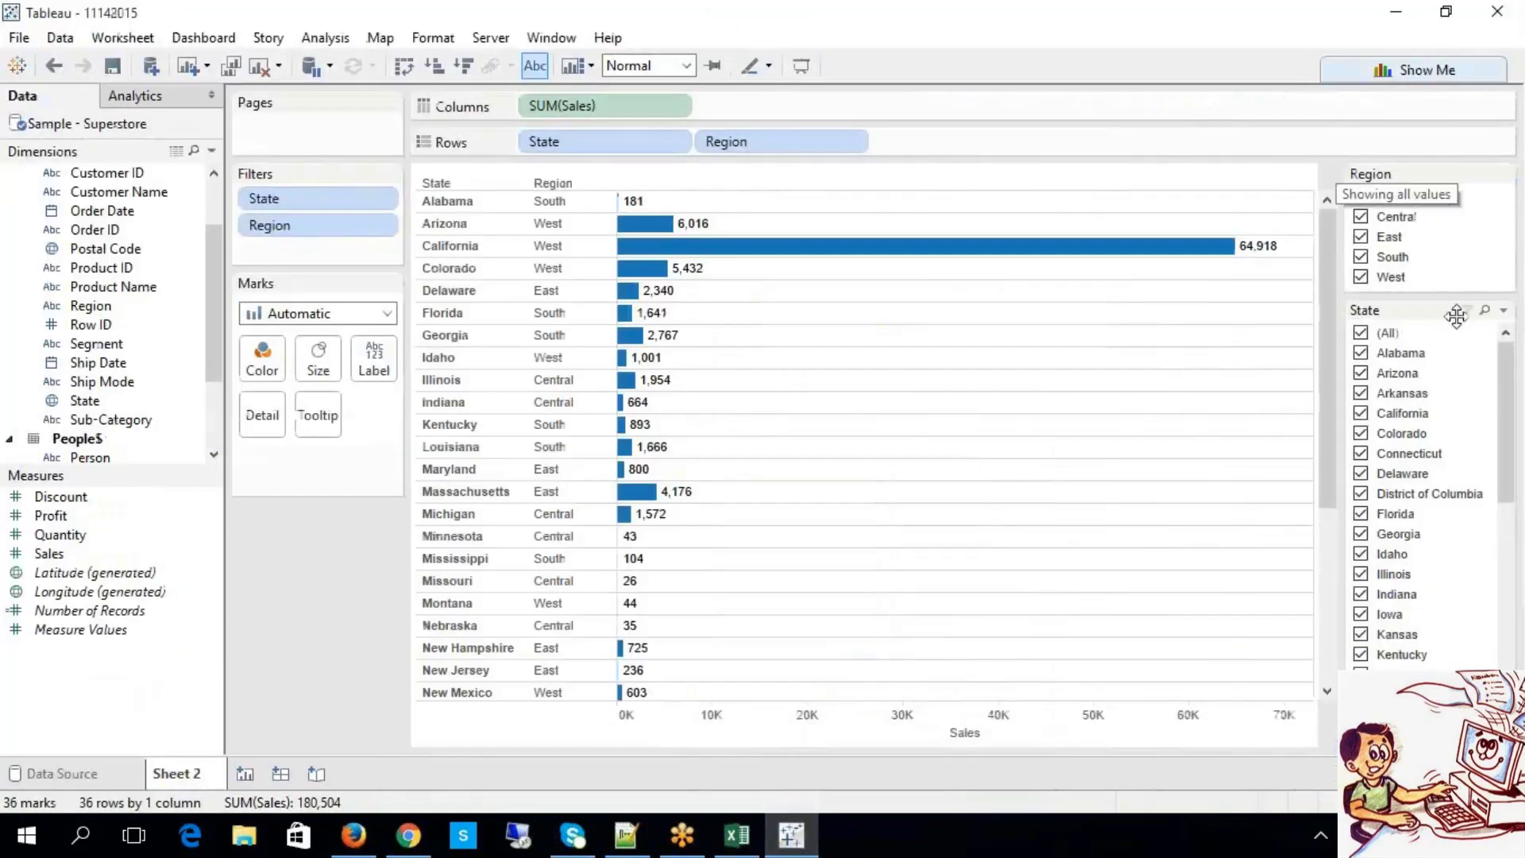
{"action": "left_click", "coordinate": [1503, 311]}
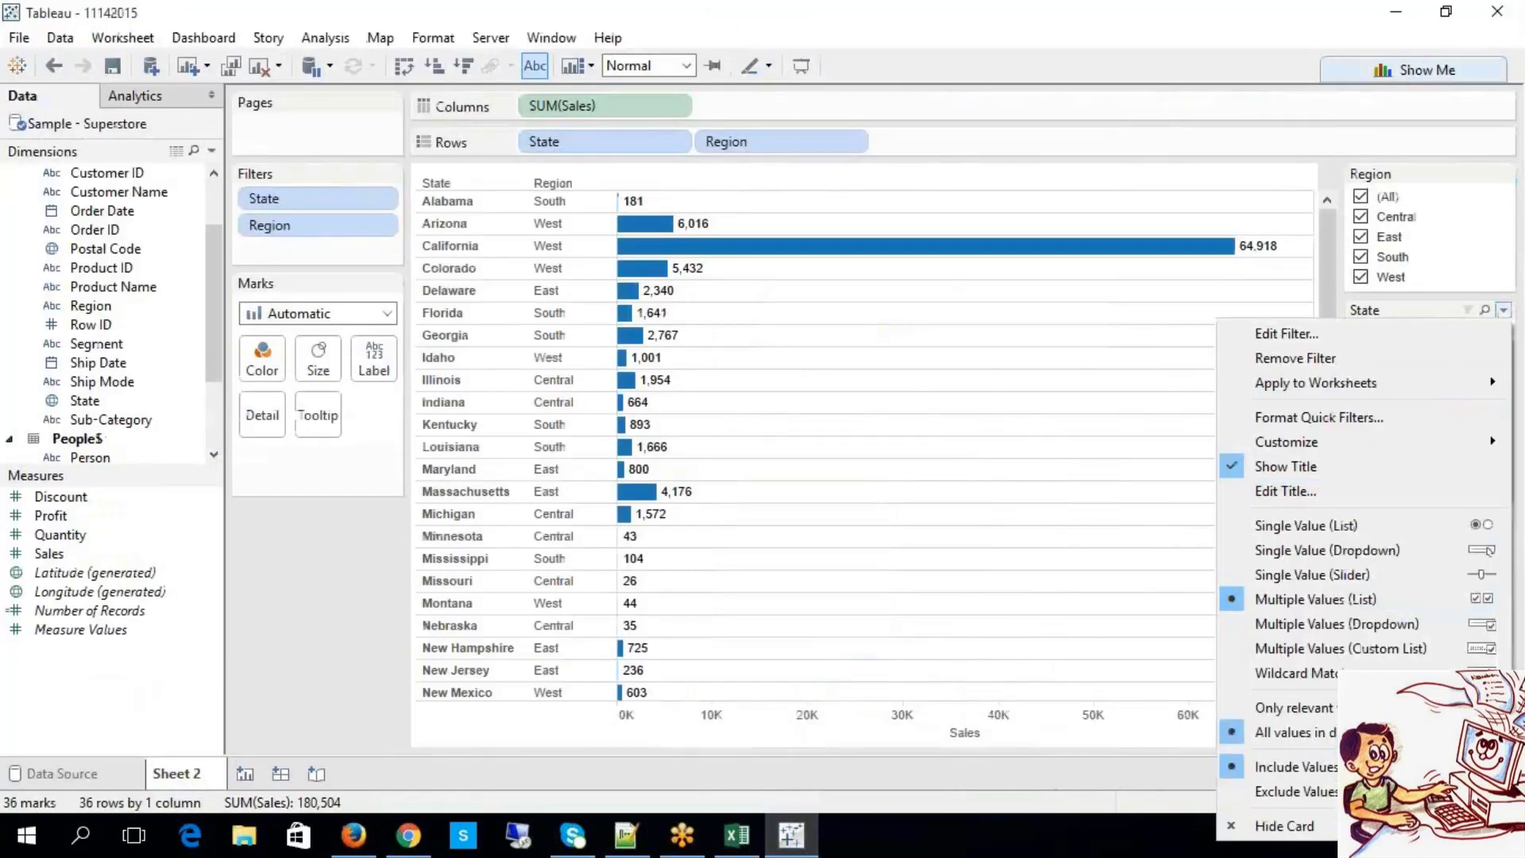
{"action": "left_click", "coordinate": [1295, 707]}
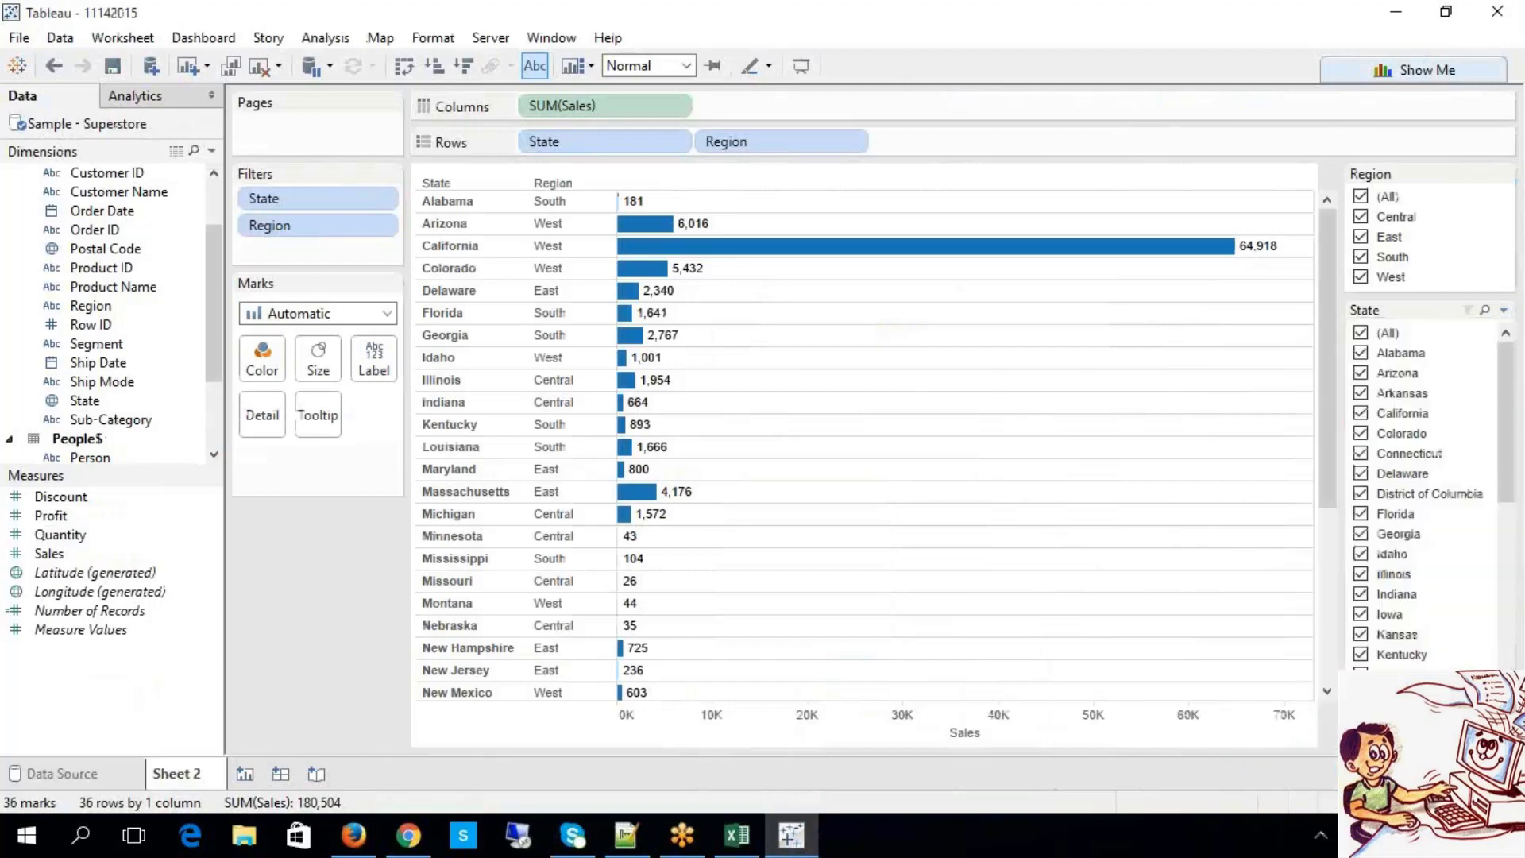
Step: Clear all regions in the Region filter, check only Central, and replace it with East
{"action": "left_click", "coordinate": [1361, 197]}
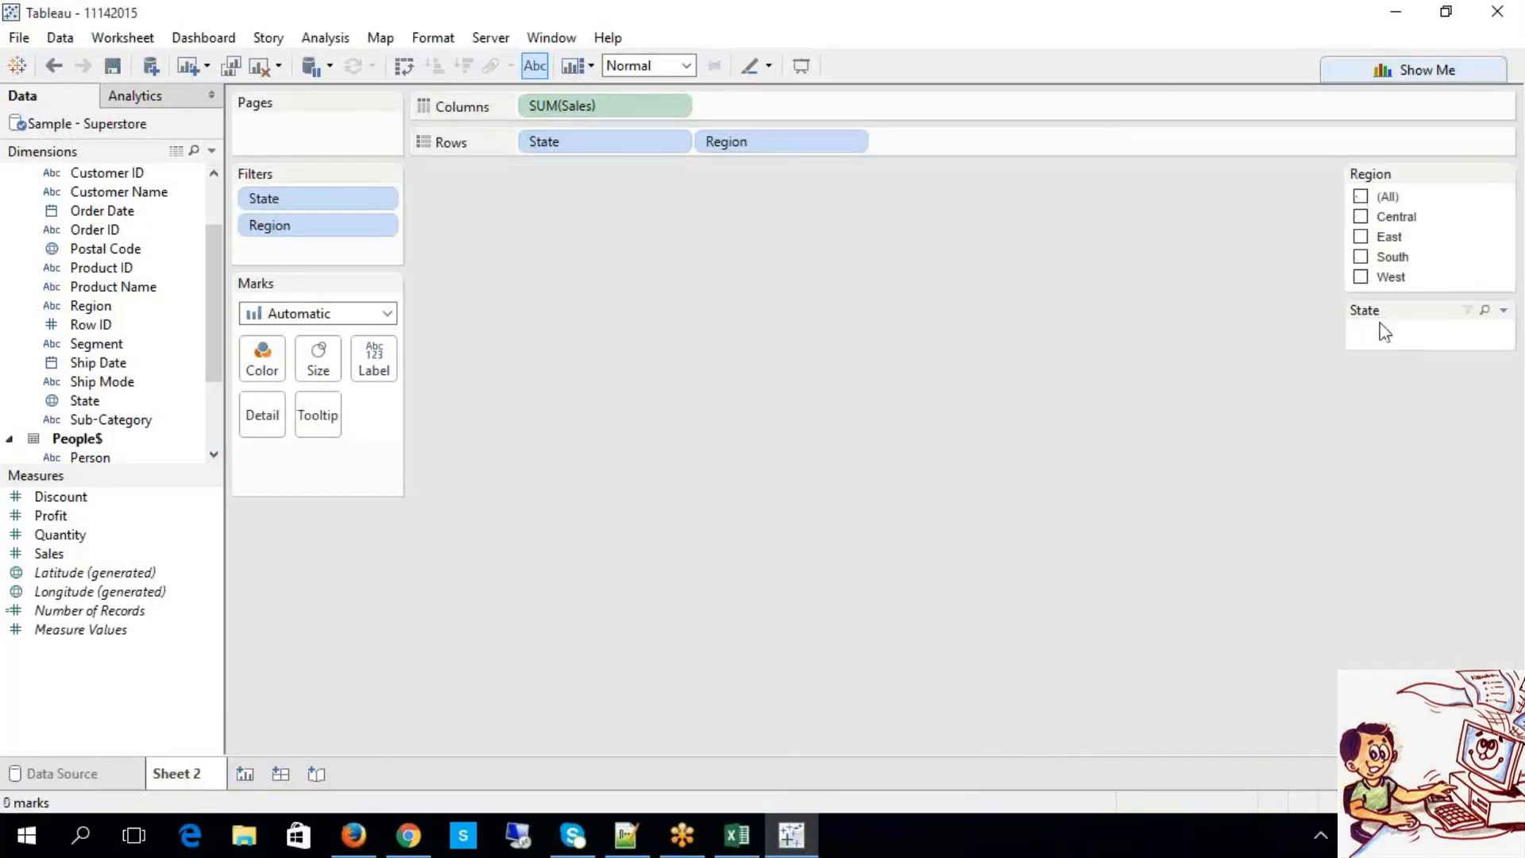
{"action": "left_click", "coordinate": [1361, 217]}
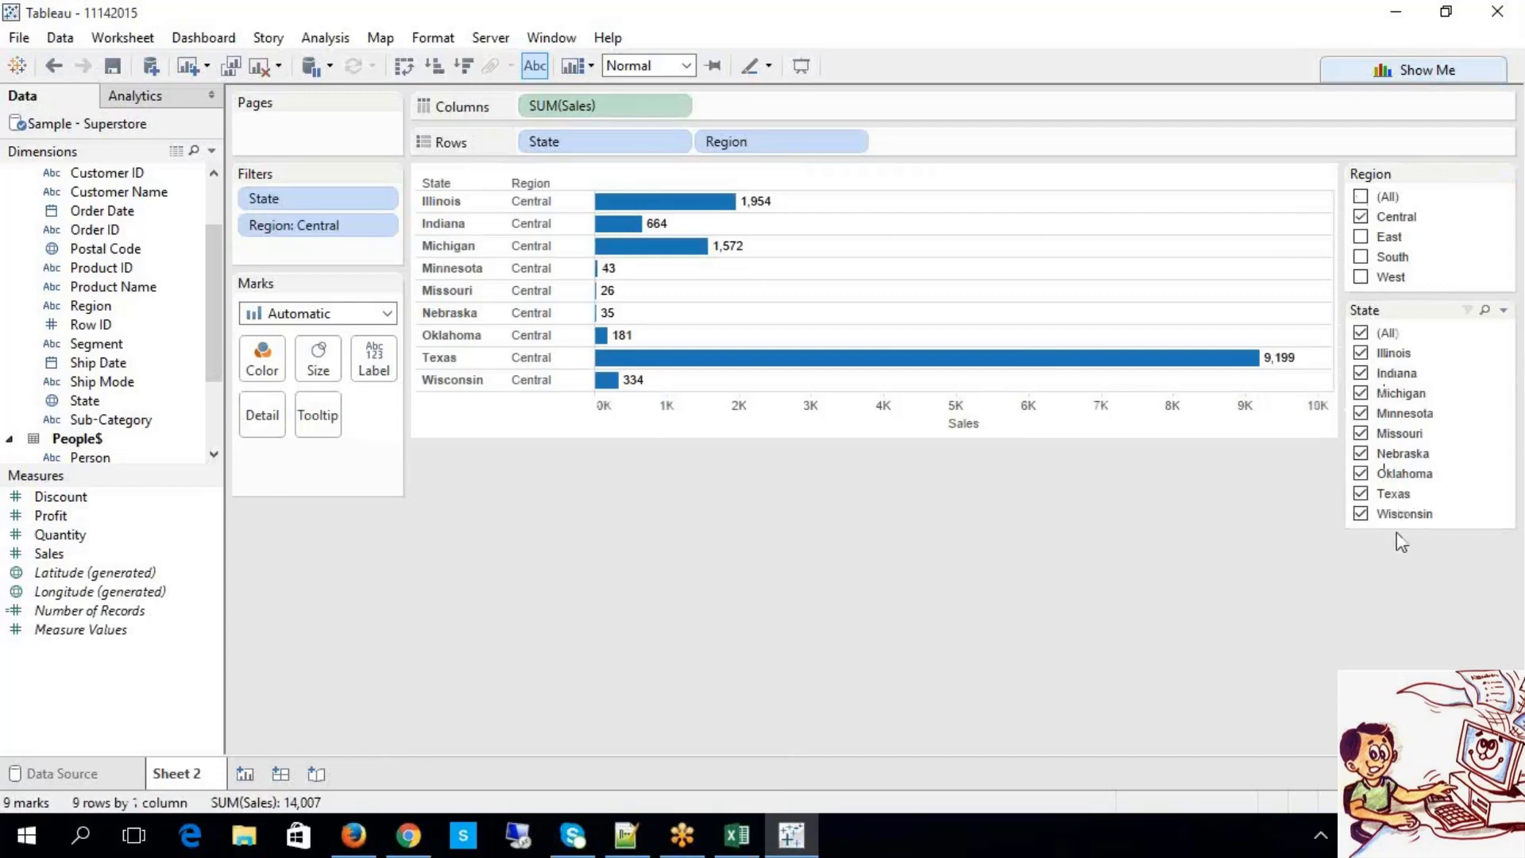
{"action": "left_click", "coordinate": [1362, 237]}
{"action": "left_click", "coordinate": [1361, 217]}
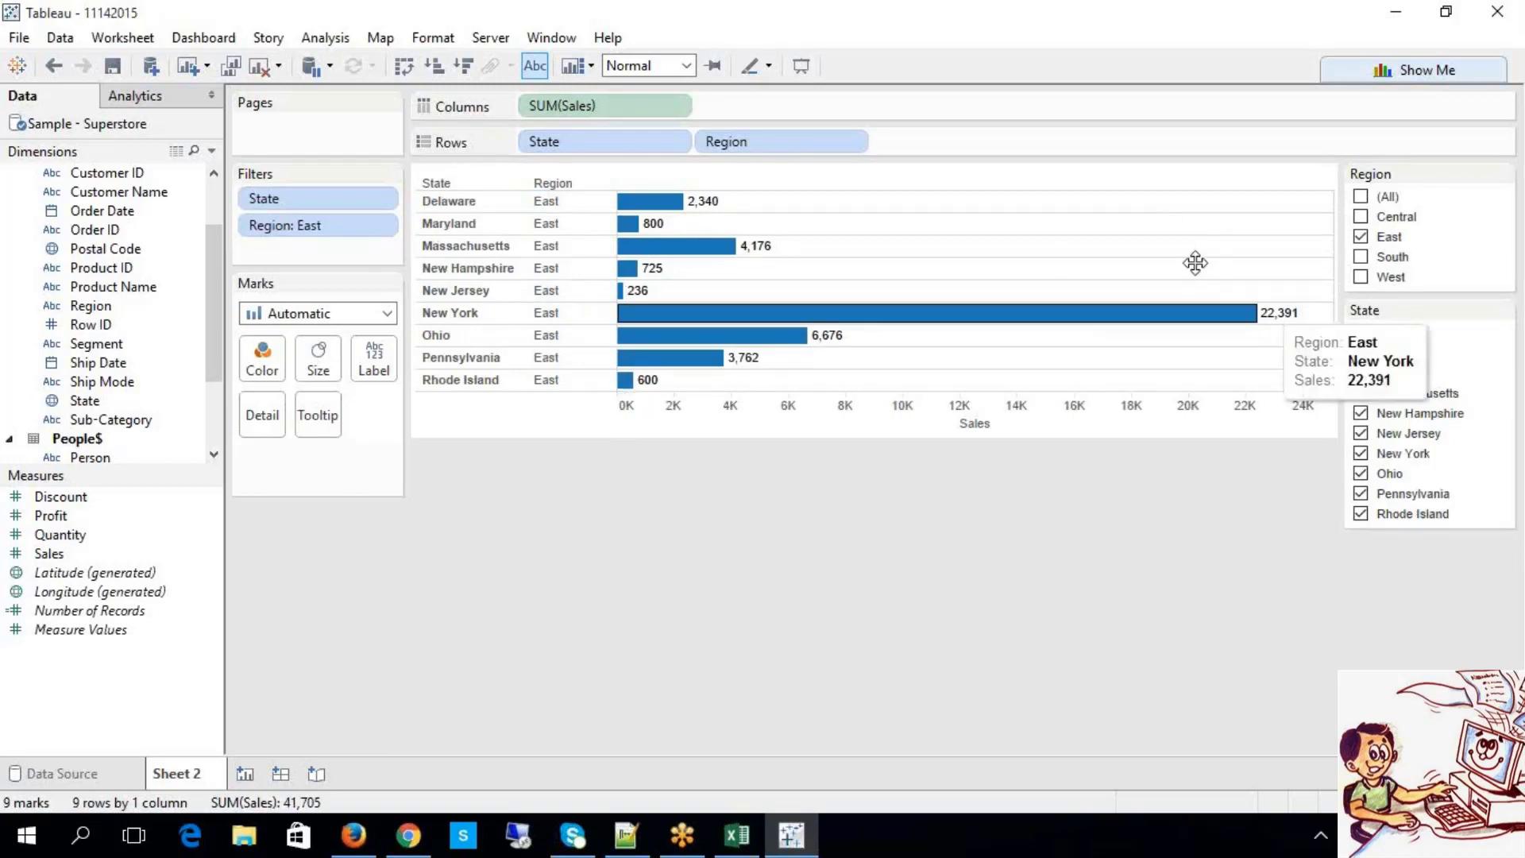
Step: Check the State filter's relevant-values option, and change the Region filter's selection from East to South and on to West only
{"action": "left_click", "coordinate": [1504, 311]}
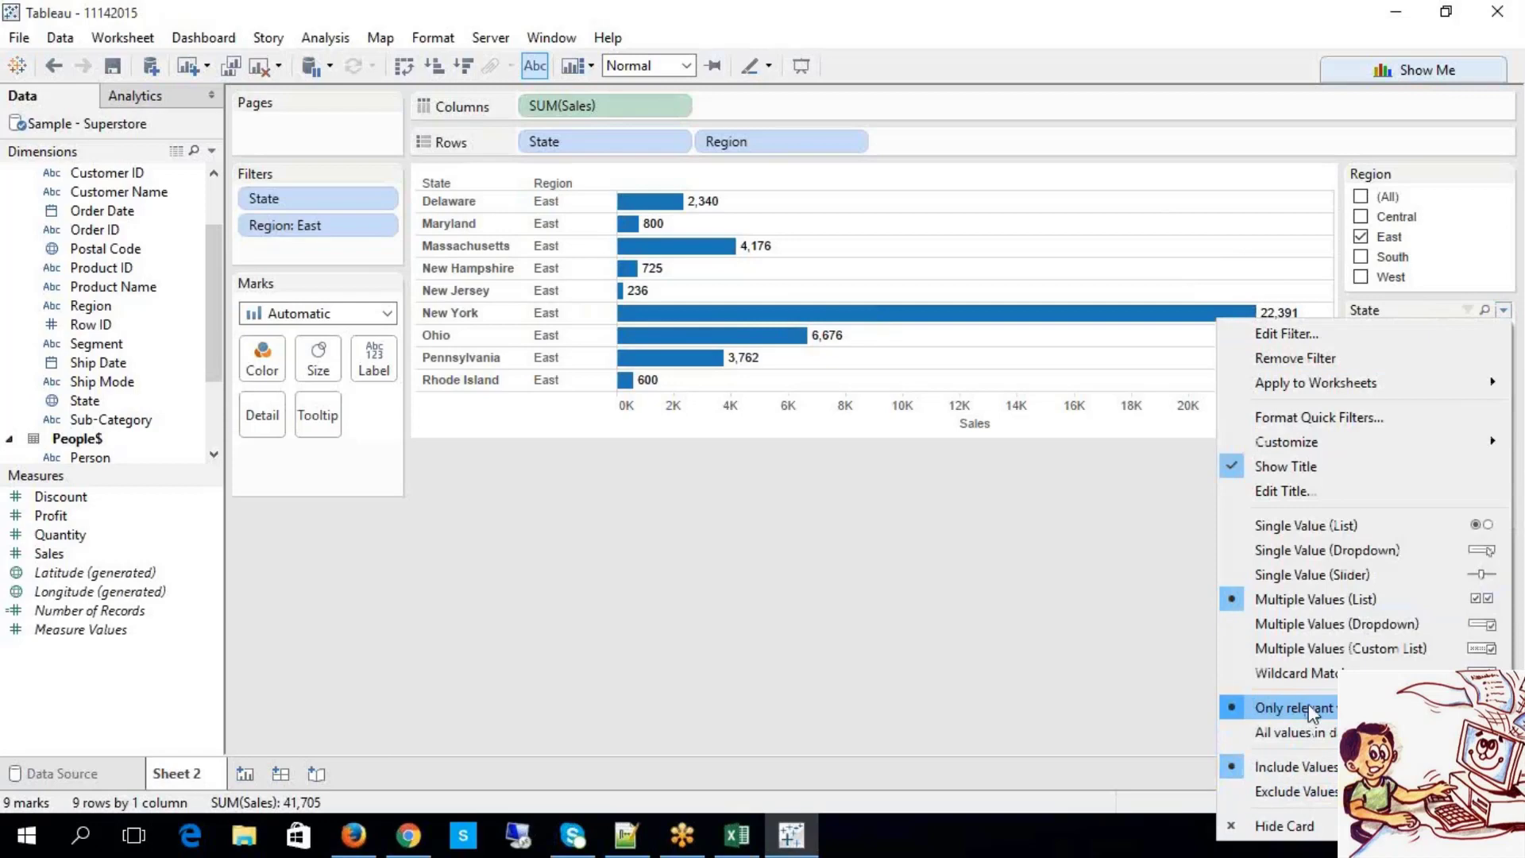
{"action": "left_click", "coordinate": [1086, 684]}
{"action": "left_click", "coordinate": [1362, 257]}
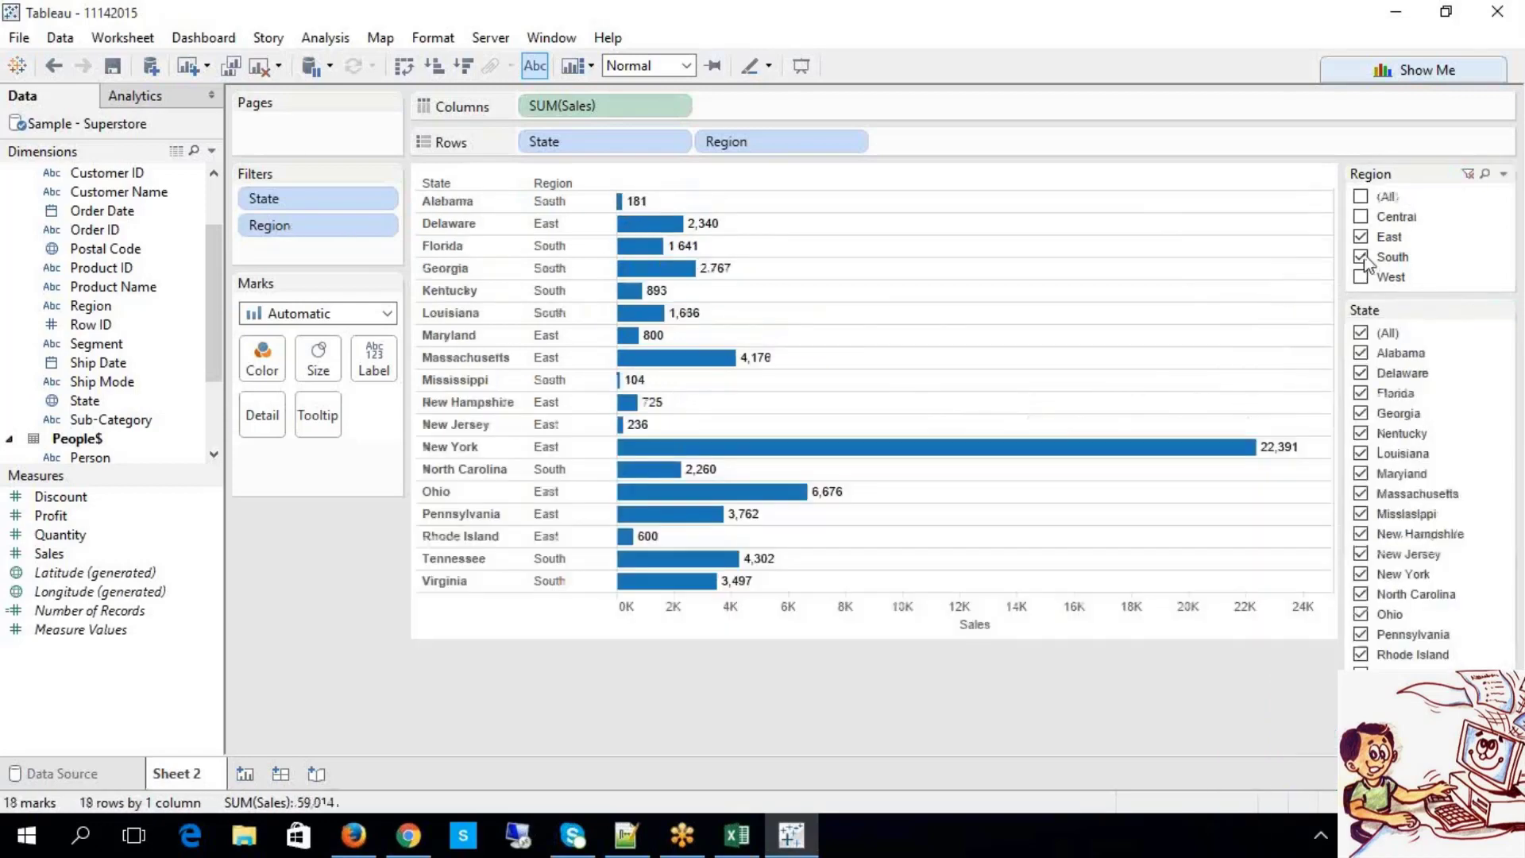
{"action": "left_click", "coordinate": [1362, 237]}
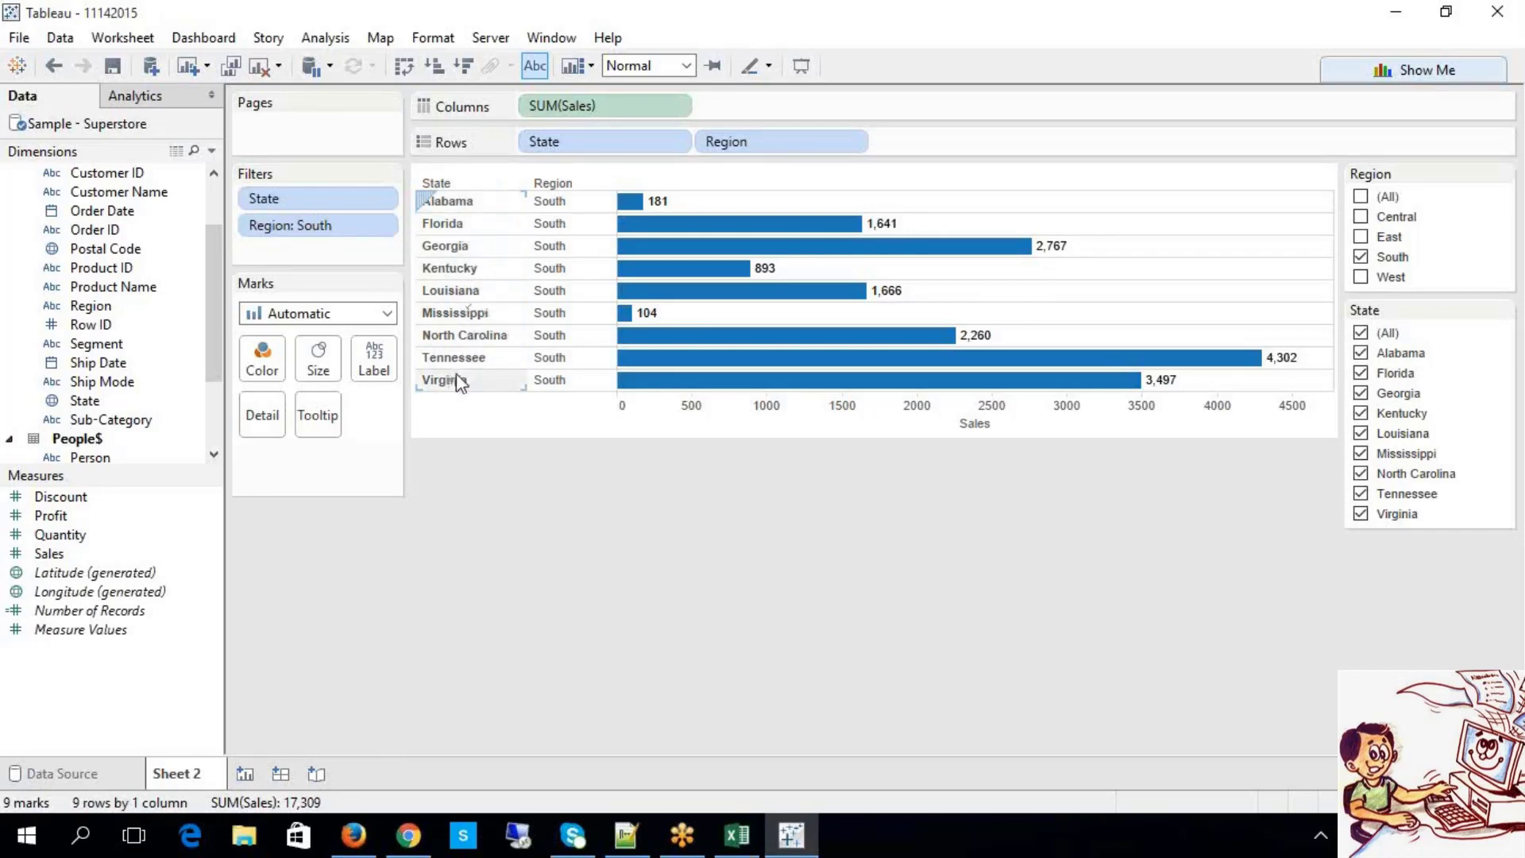
{"action": "left_click", "coordinate": [1361, 277]}
{"action": "left_click", "coordinate": [1361, 256]}
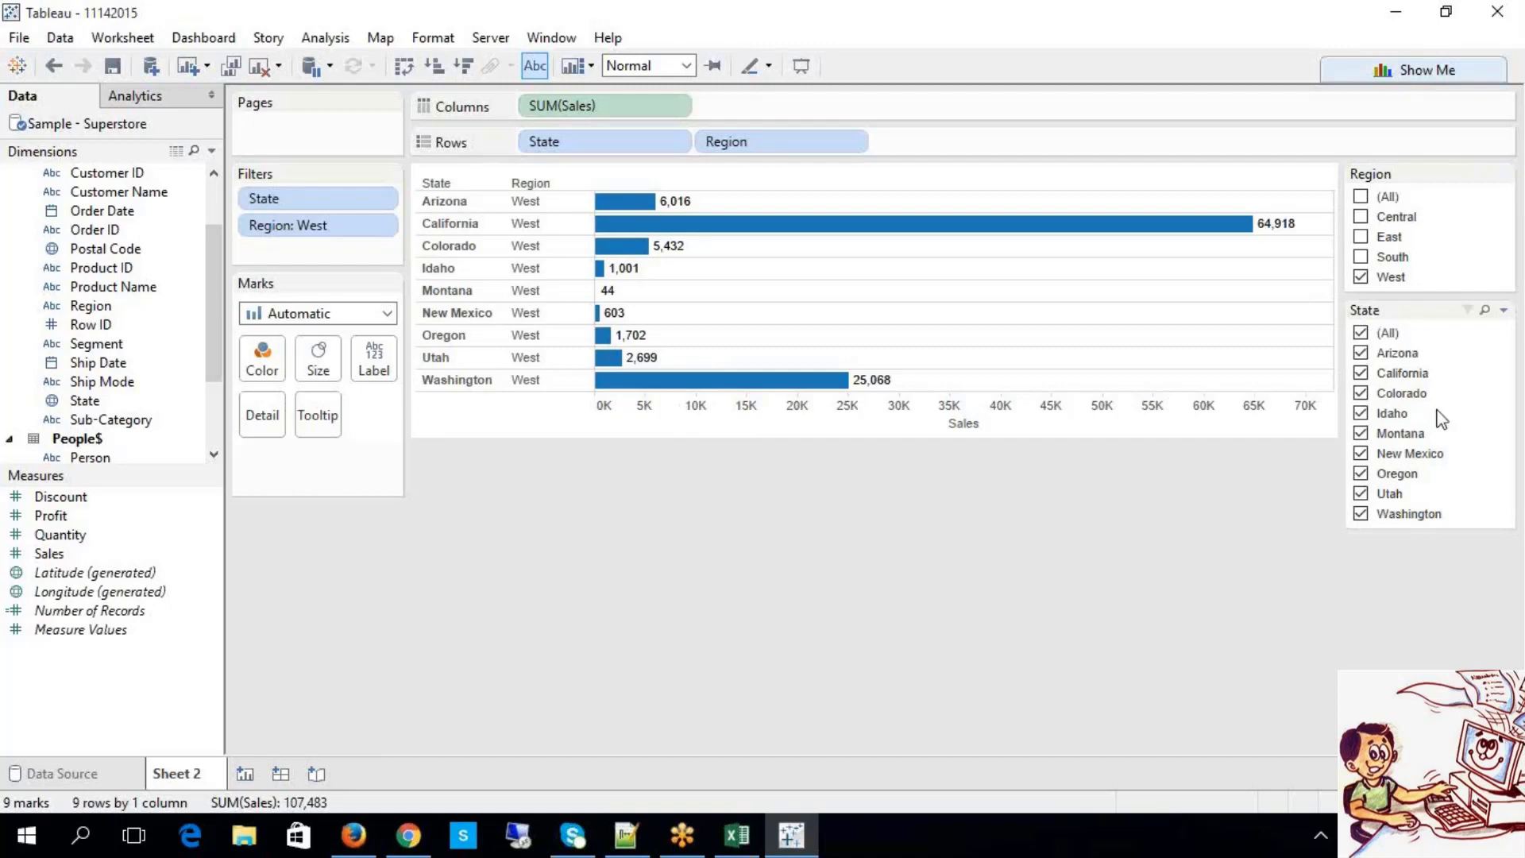
Step: Set the State filter to All values in database and recheck Central, East and South in the Region filter
{"action": "left_click", "coordinate": [1504, 310]}
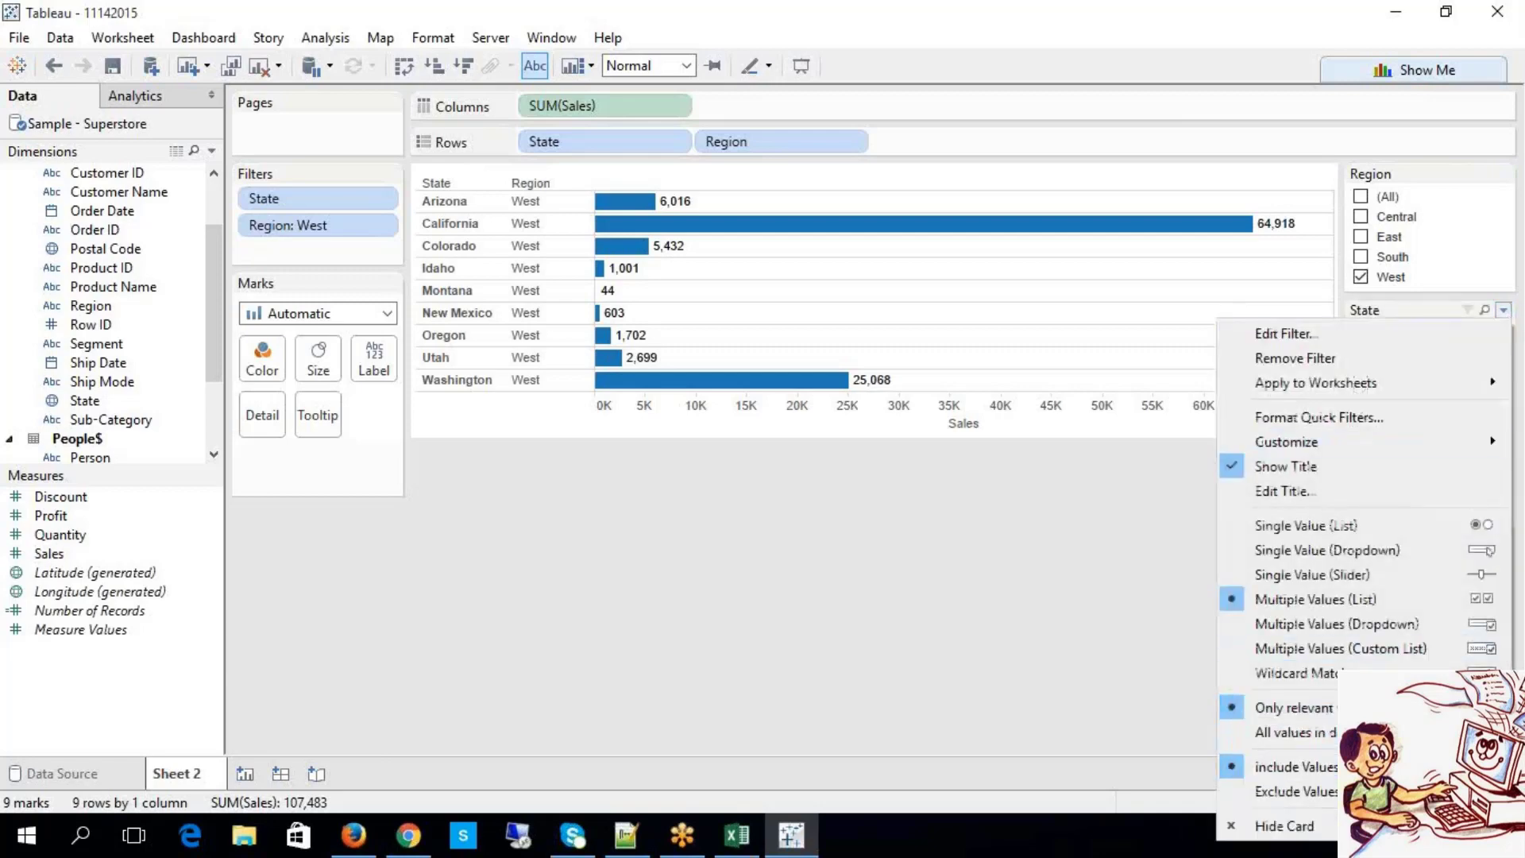
{"action": "left_click", "coordinate": [1295, 731]}
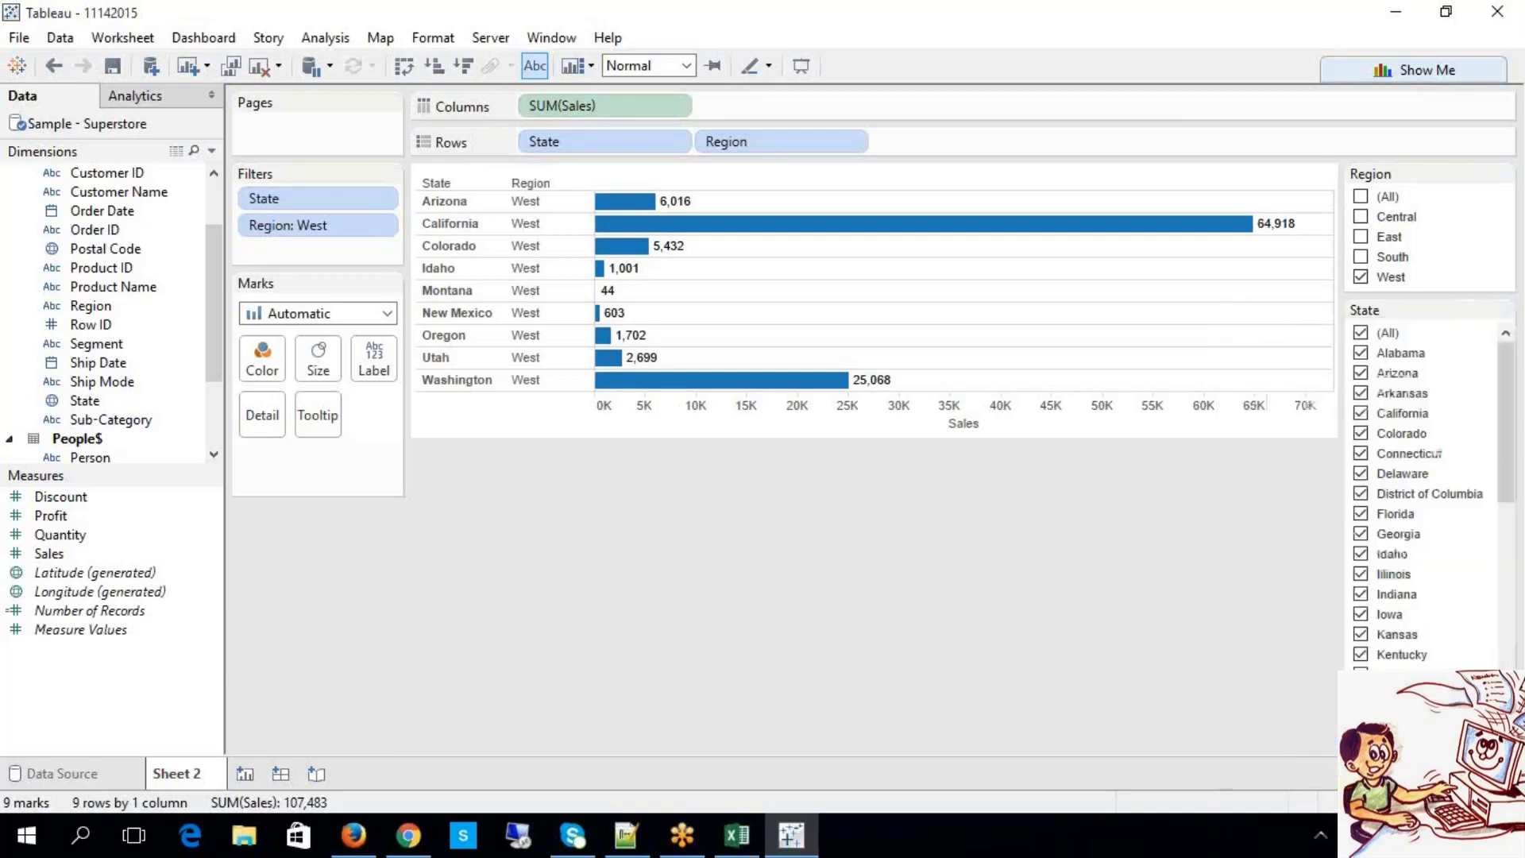
{"action": "left_click", "coordinate": [1361, 216]}
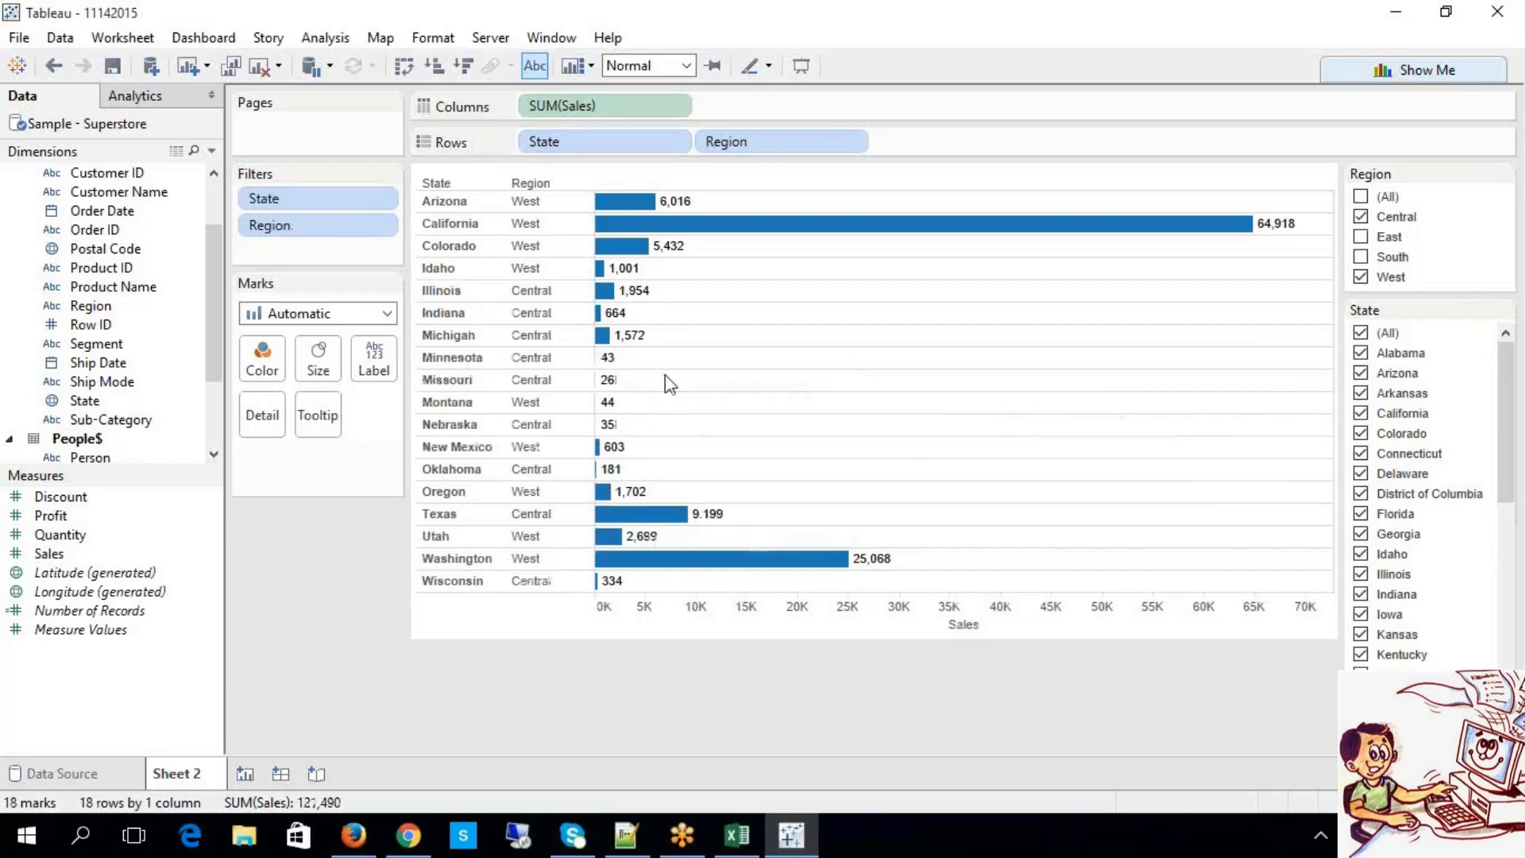
{"action": "left_click", "coordinate": [1362, 236]}
{"action": "left_click", "coordinate": [1362, 257]}
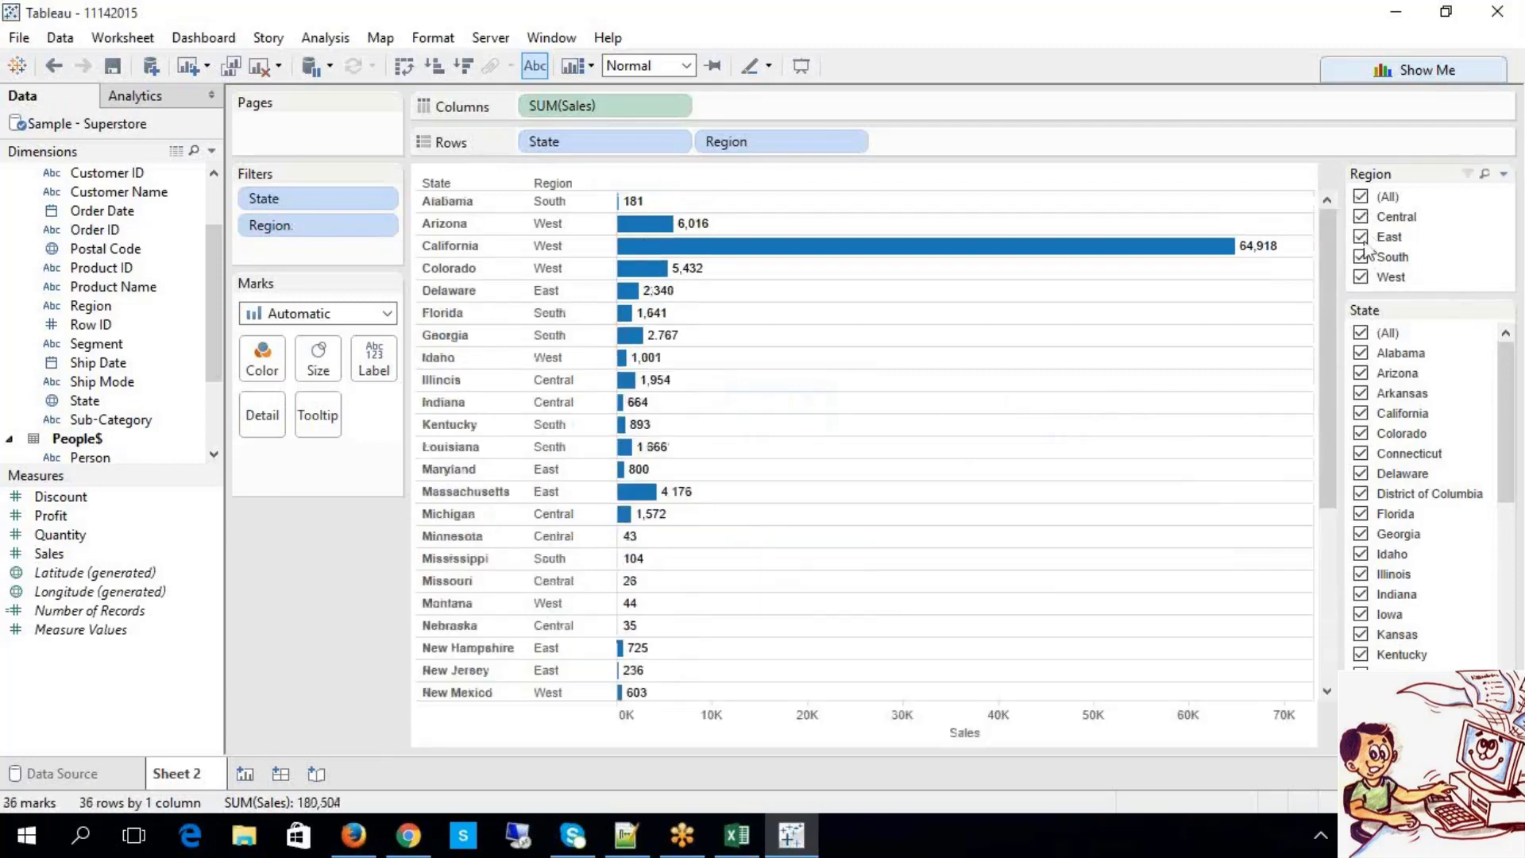
Step: Toggle (All) off and on in the Region filter, and uncheck East
{"action": "left_click", "coordinate": [1362, 197]}
{"action": "left_click", "coordinate": [1363, 201]}
{"action": "scroll", "coordinate": [729, 596], "scroll_direction": "down", "scroll_amount": 5}
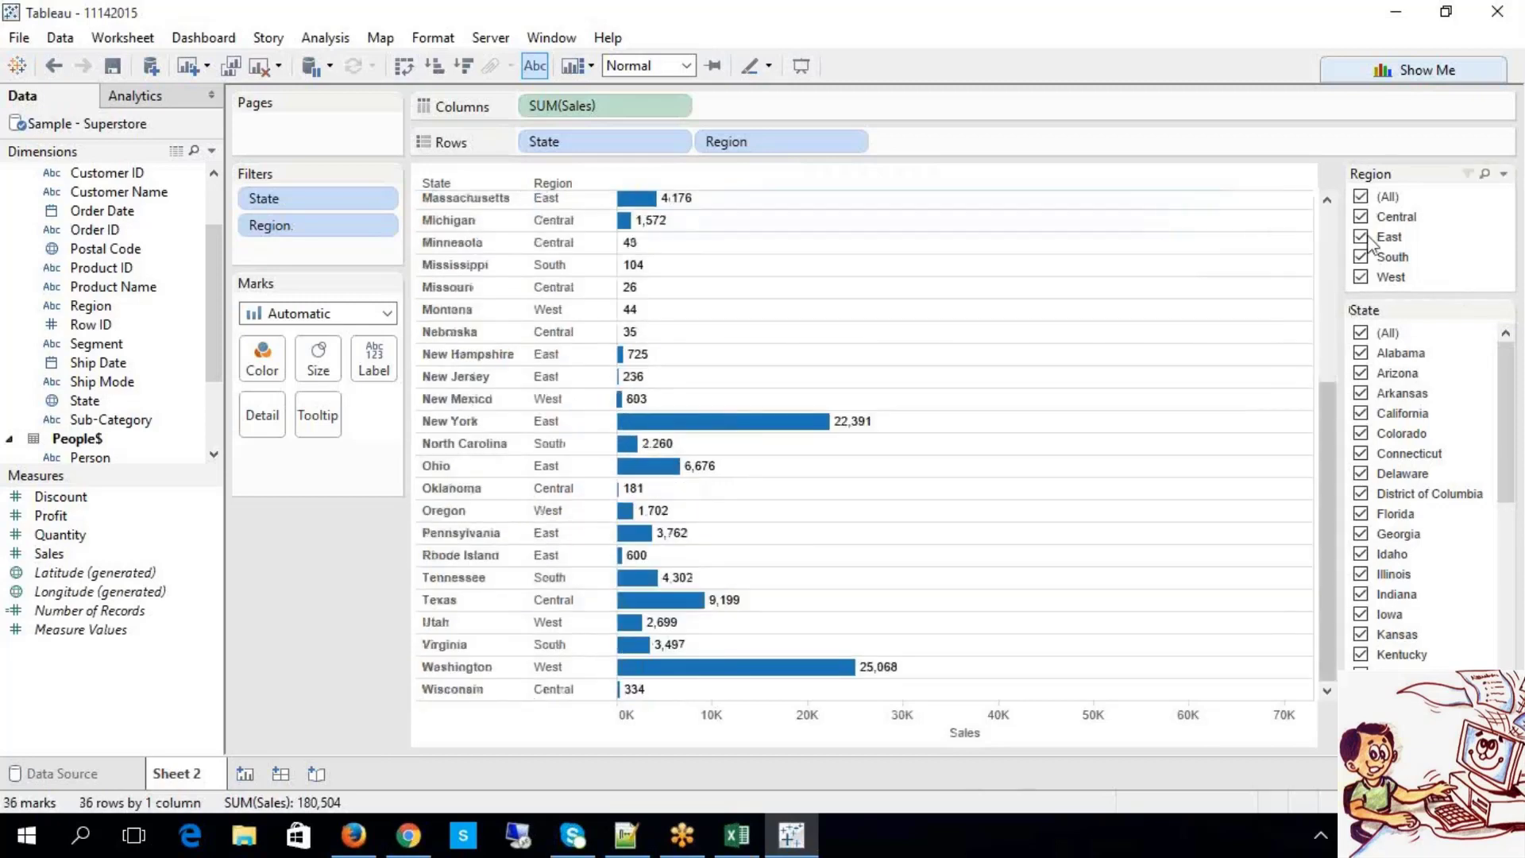
{"action": "left_click", "coordinate": [1362, 237]}
{"action": "scroll", "coordinate": [855, 453], "scroll_direction": "up", "scroll_amount": 2}
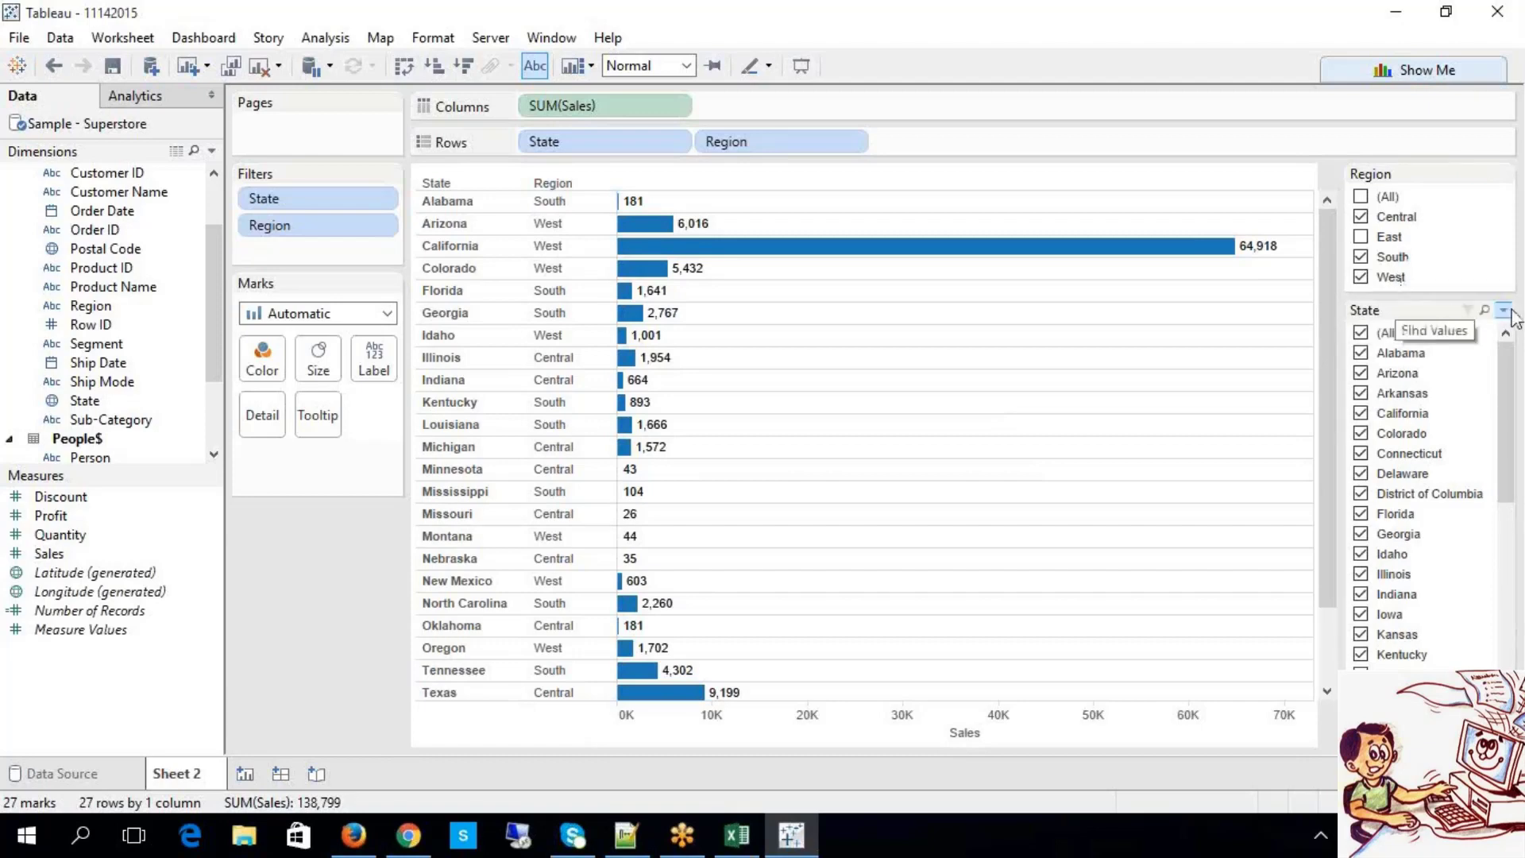
Step: Set the State filter back to only relevant values and uncheck South and West in the Region filter
{"action": "left_click", "coordinate": [1504, 310]}
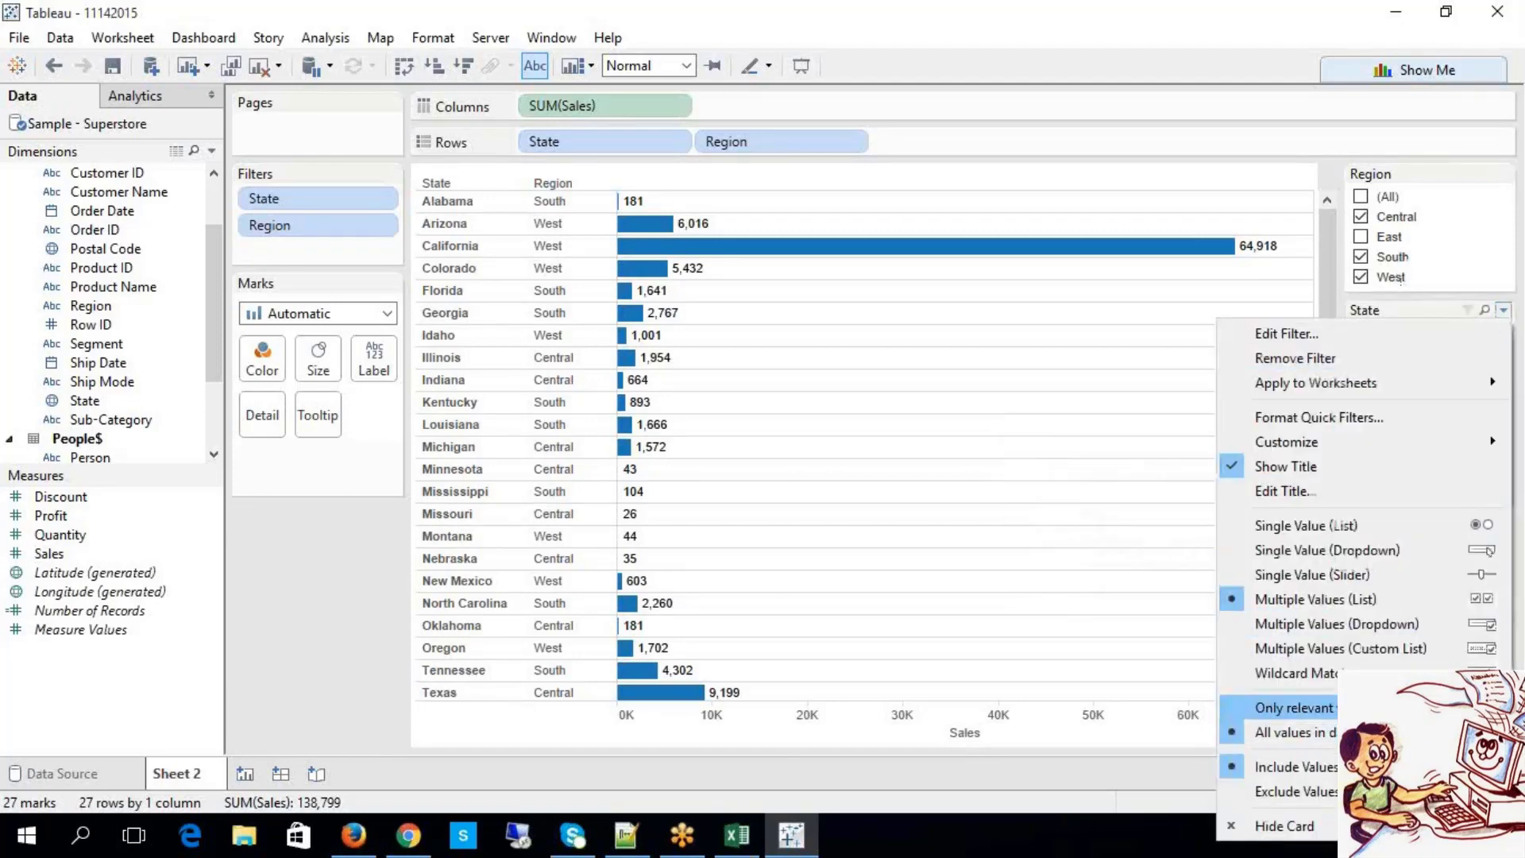
{"action": "left_click", "coordinate": [1293, 708]}
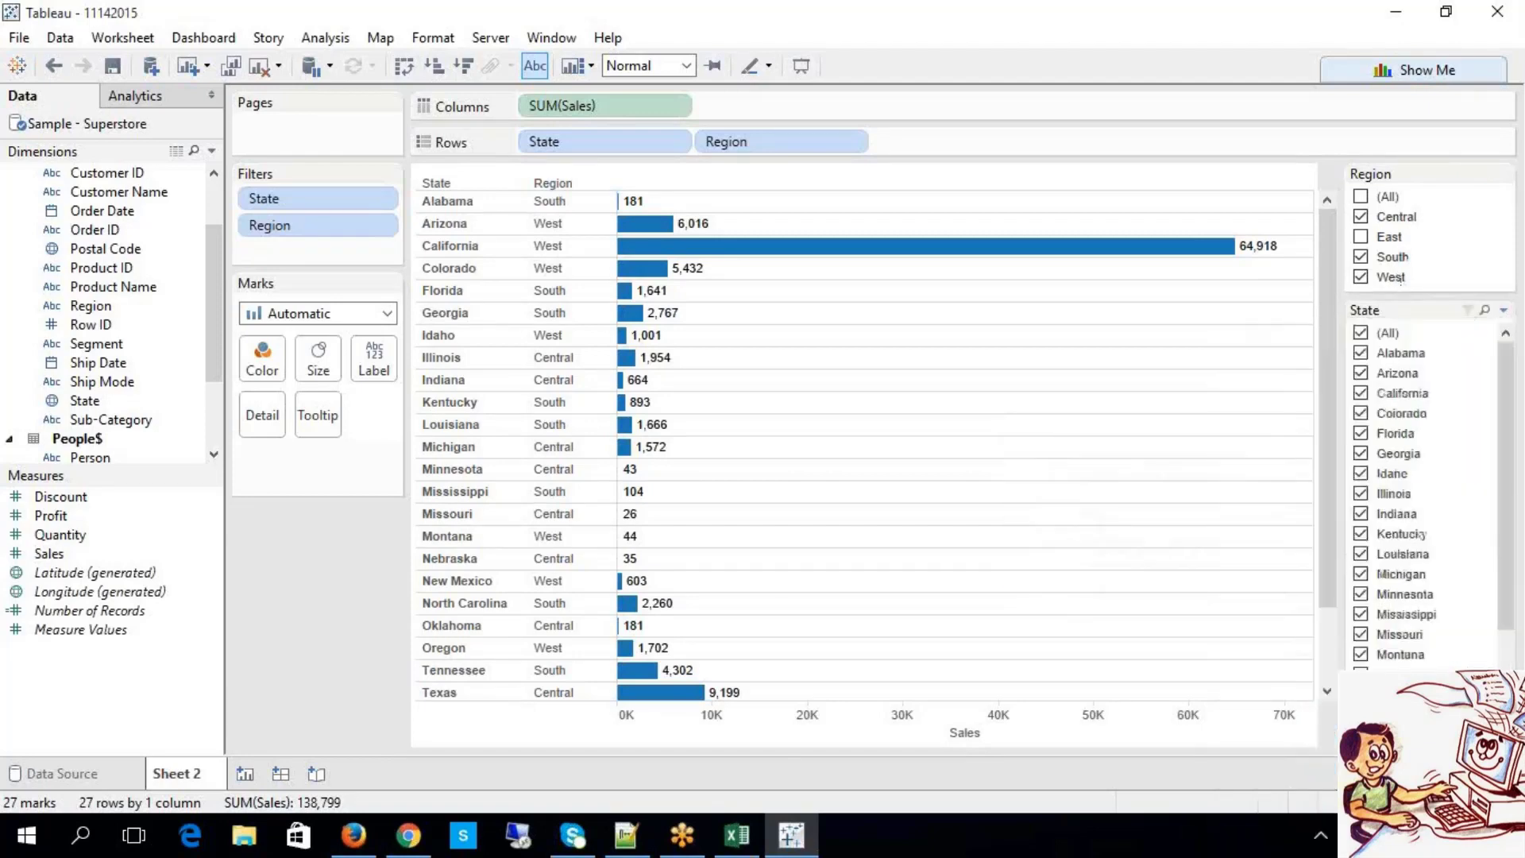
{"action": "left_click", "coordinate": [1360, 257]}
{"action": "left_click", "coordinate": [1362, 277]}
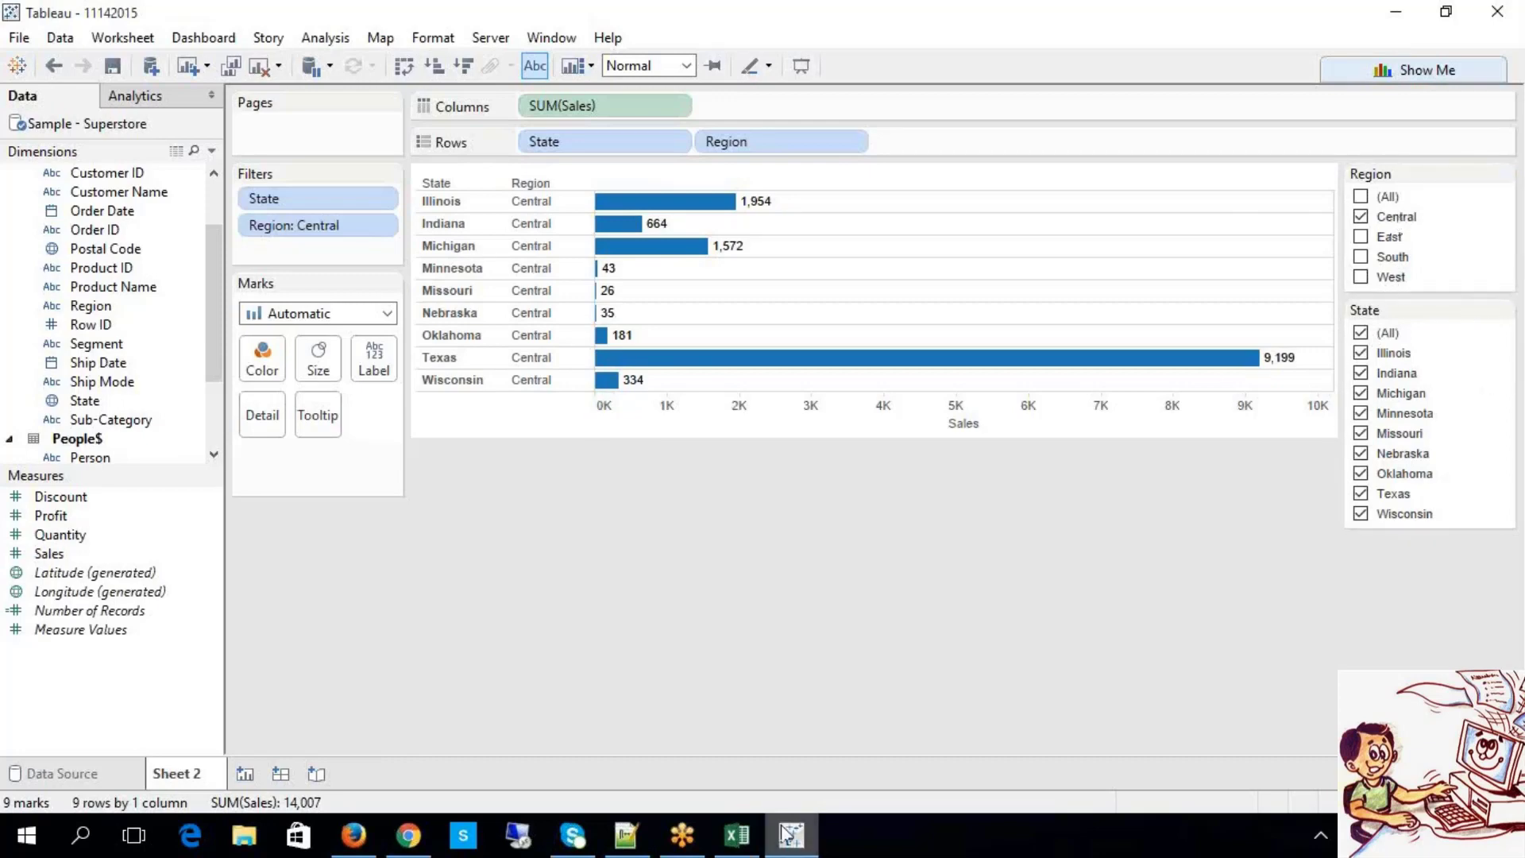
Step: Switch to the Excel notes and prefix the "7 types of filters" line under Quick Filters with "->"
{"action": "mouse_move", "coordinate": [791, 834]}
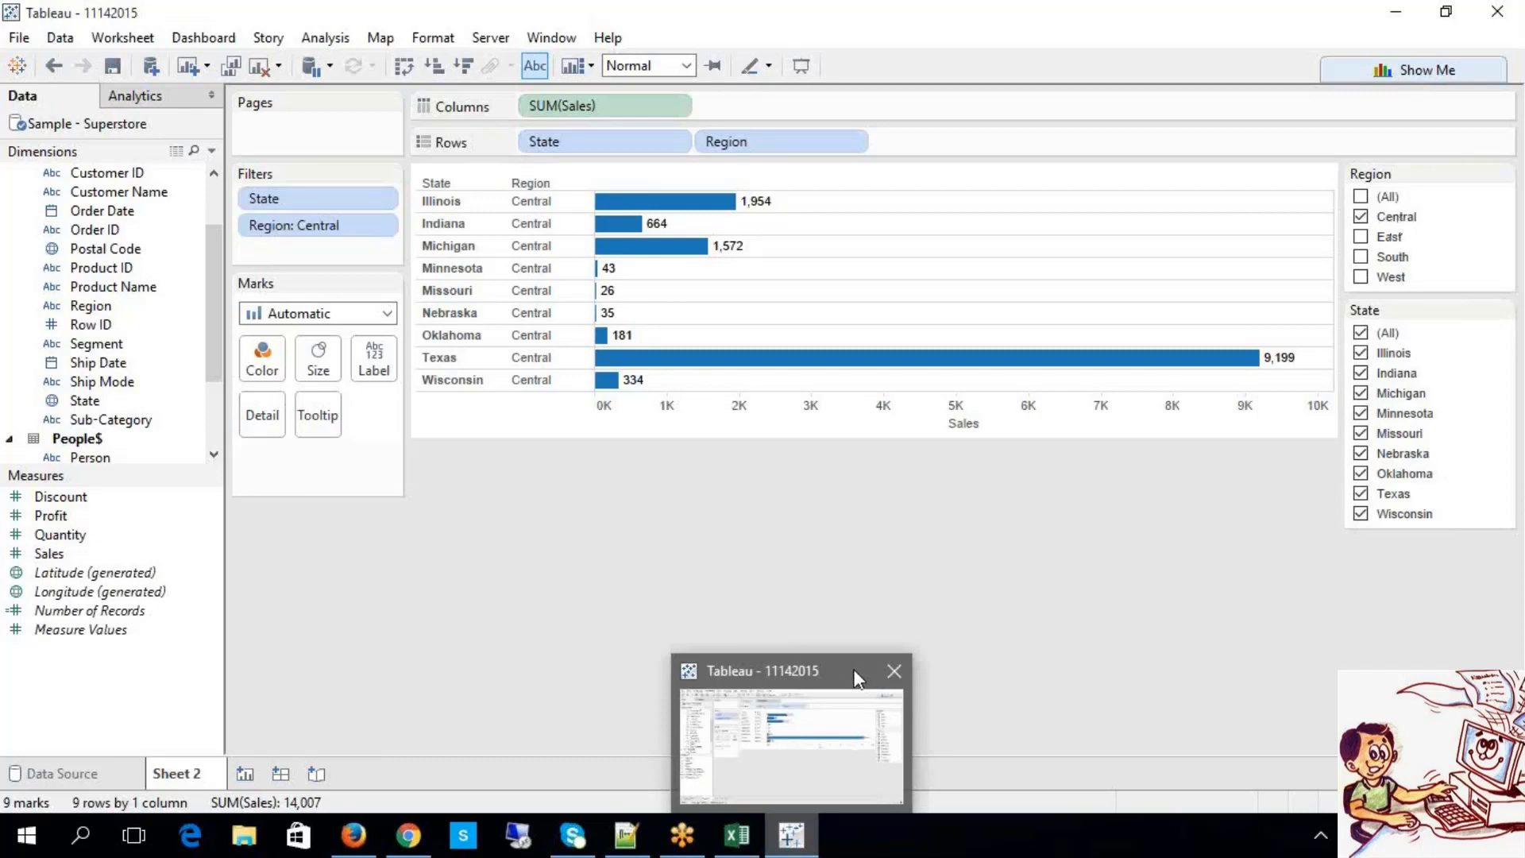
{"action": "left_click", "coordinate": [738, 835]}
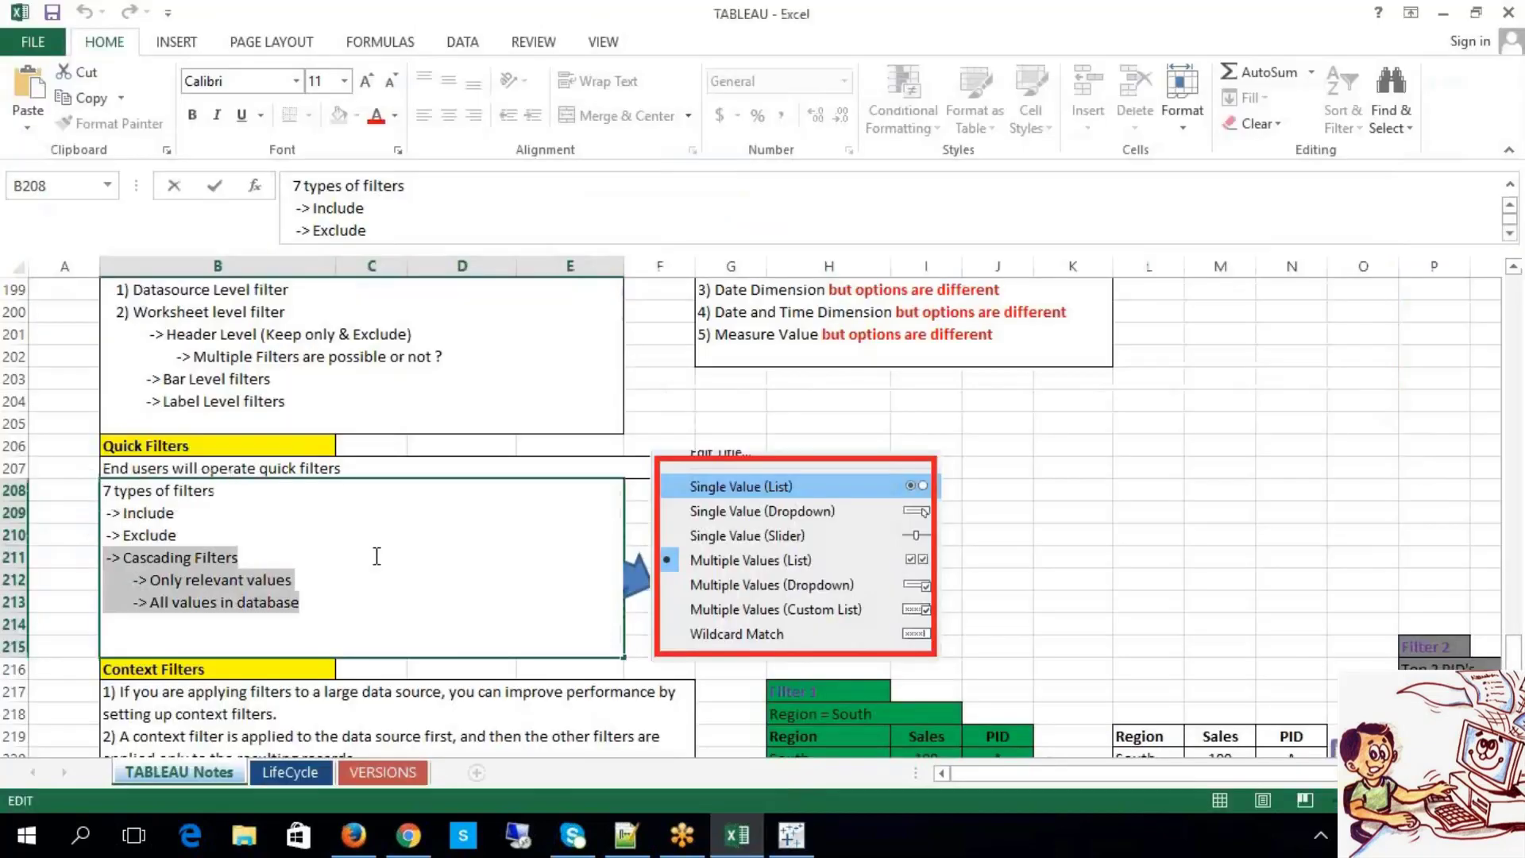
{"action": "left_click", "coordinate": [1148, 512]}
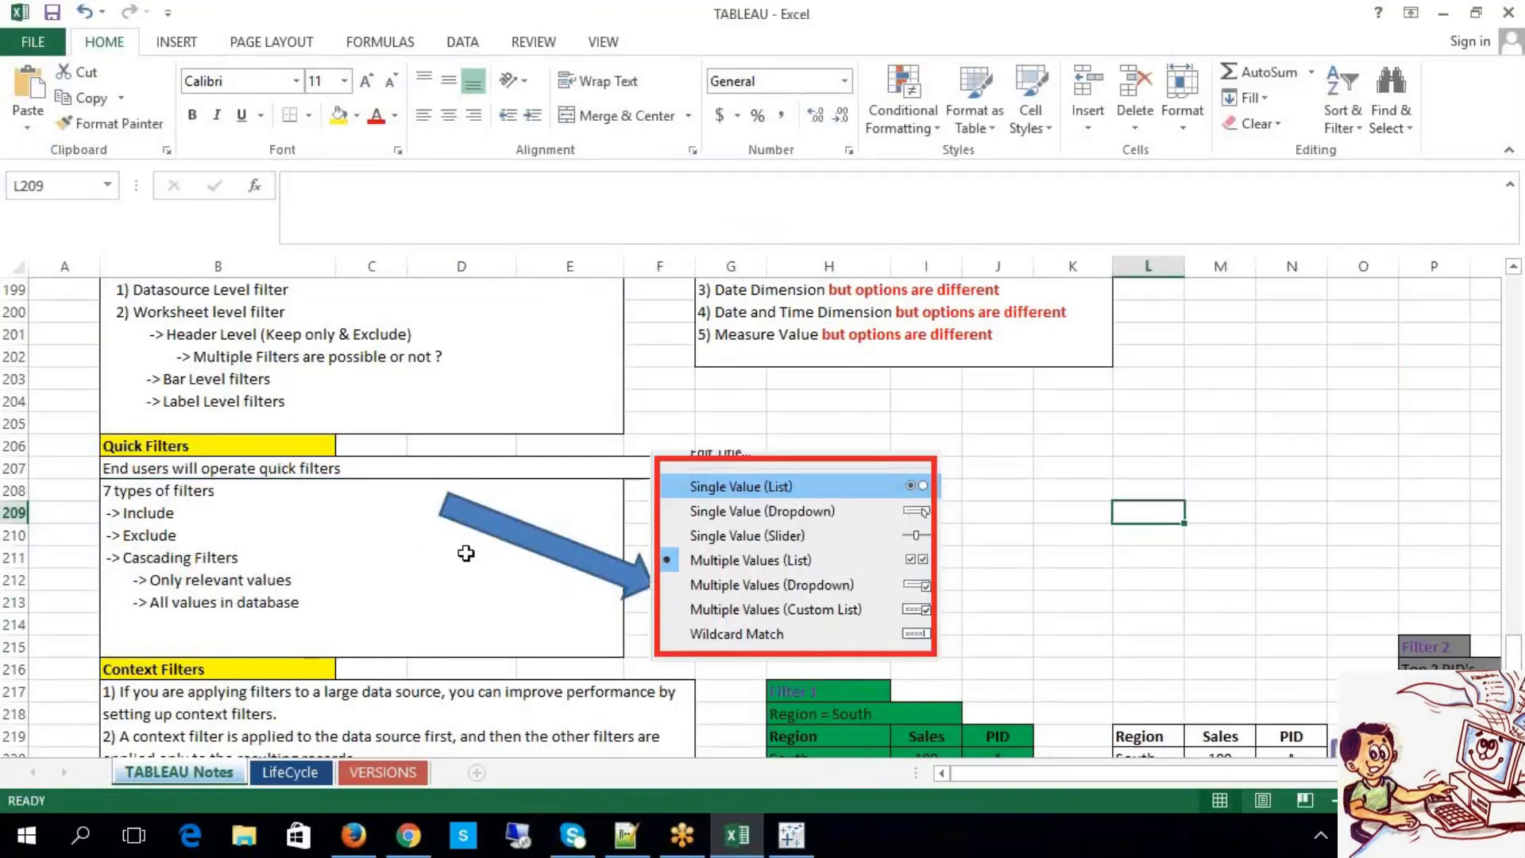
{"action": "left_click", "coordinate": [104, 494]}
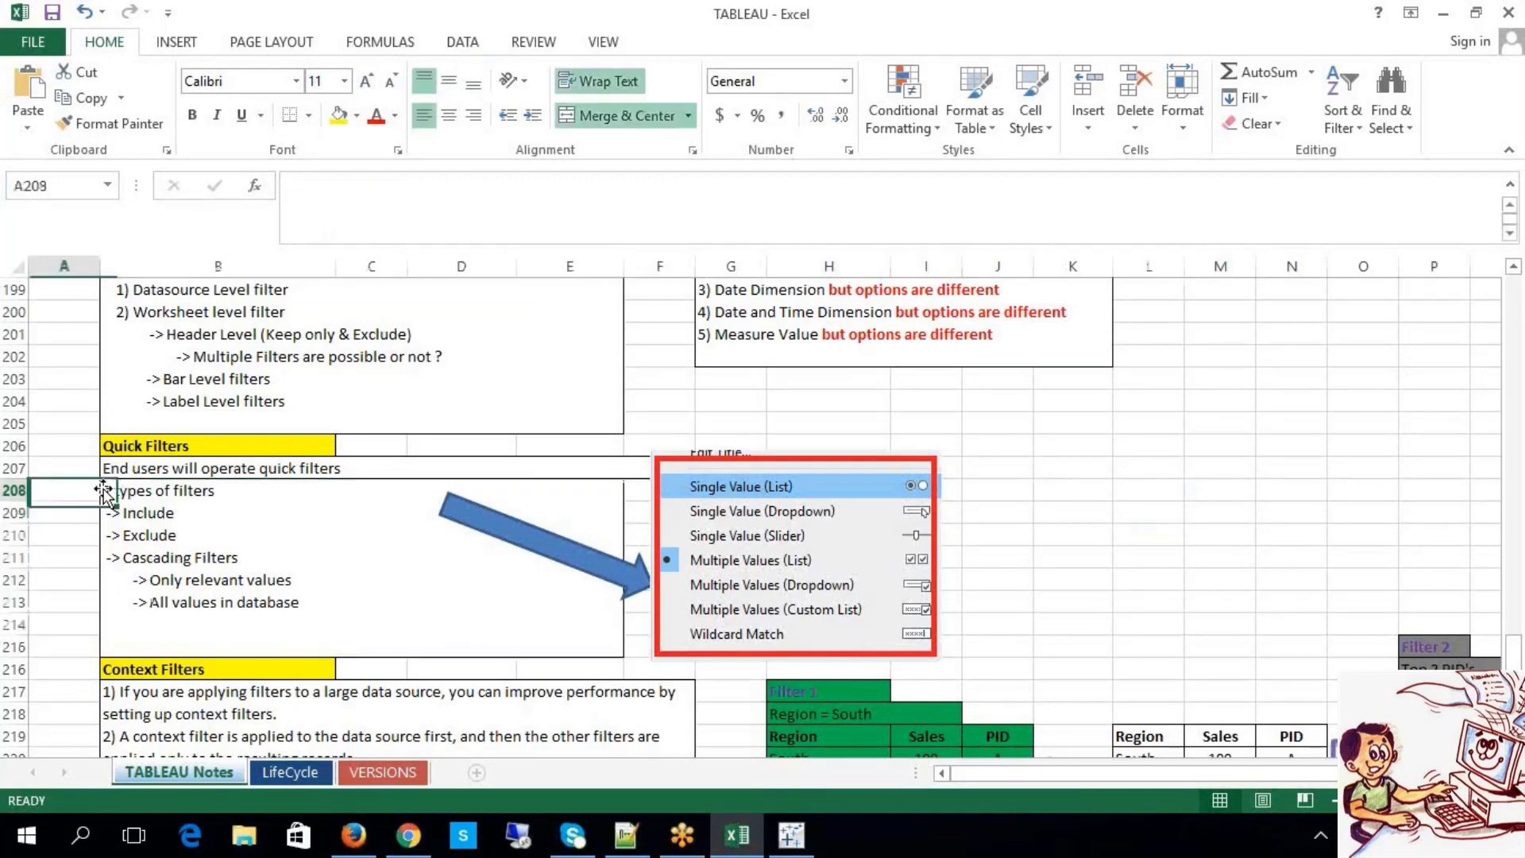
{"action": "double_click", "coordinate": [104, 494]}
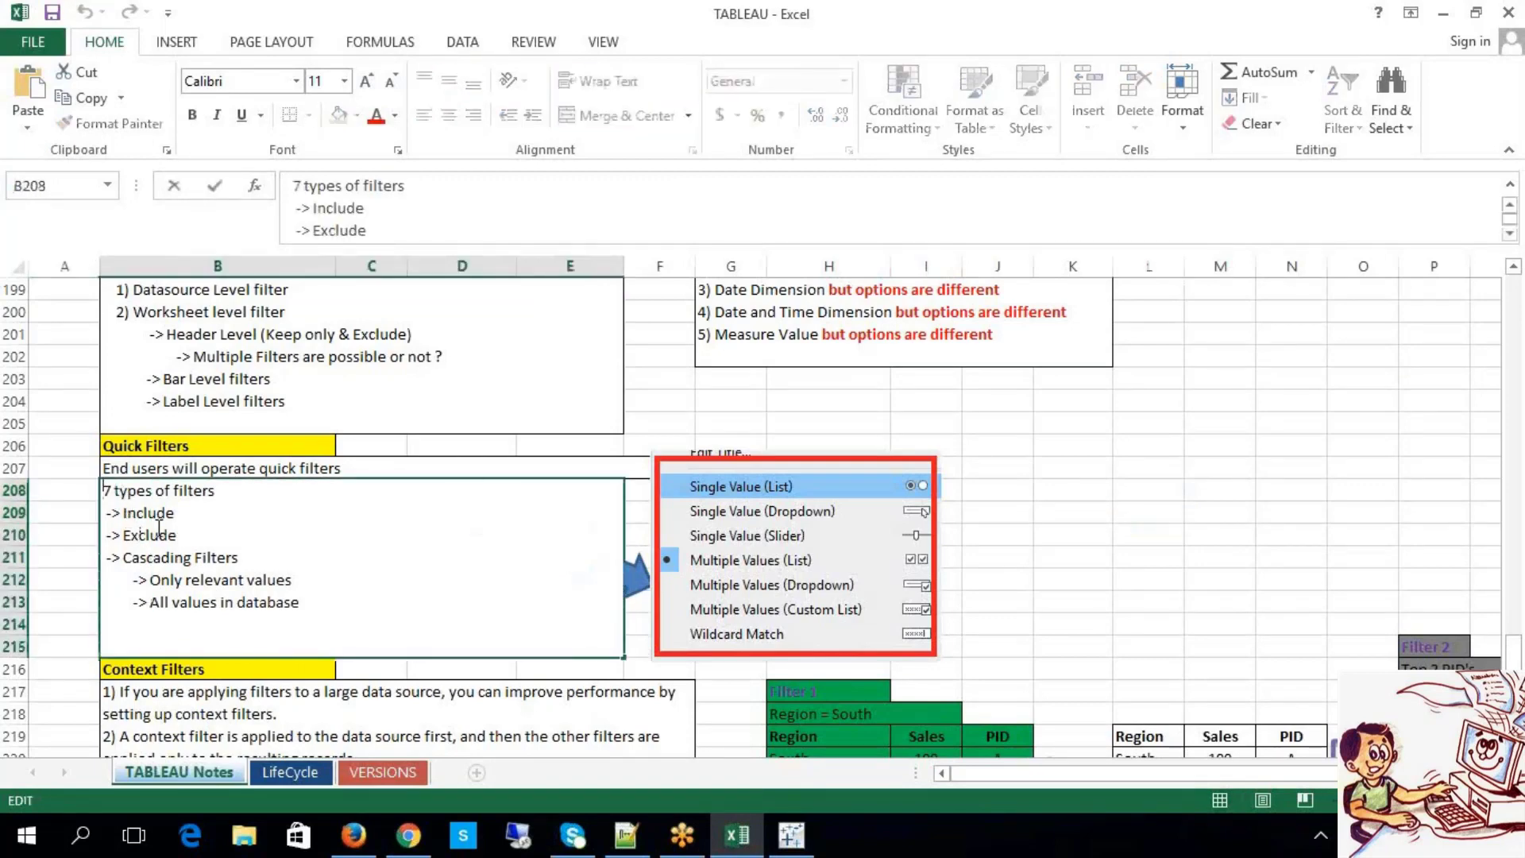
{"action": "type", "text": "-"}
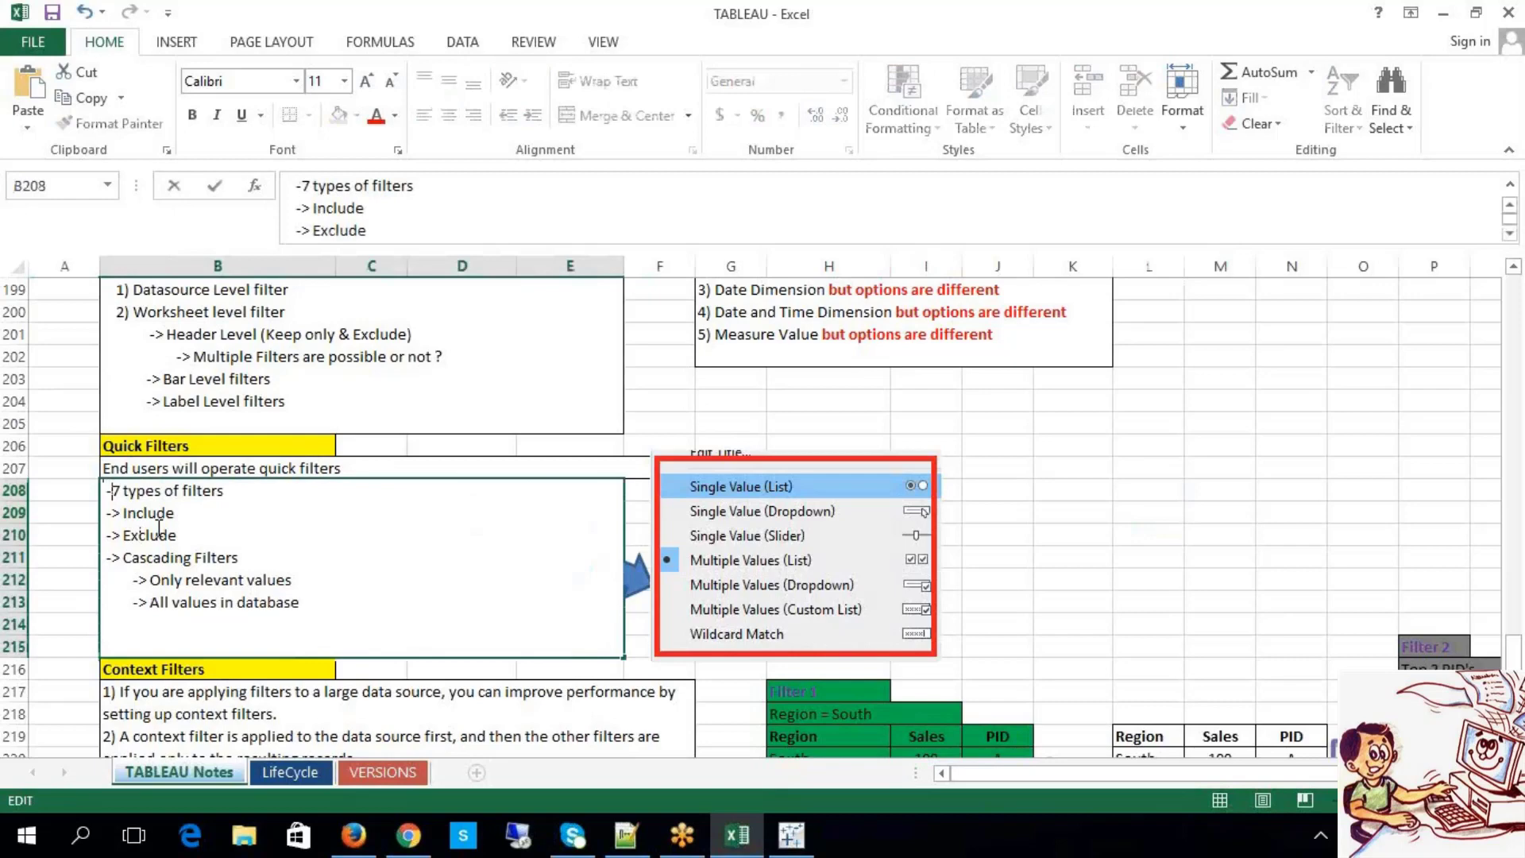
{"action": "type", "text": ">"}
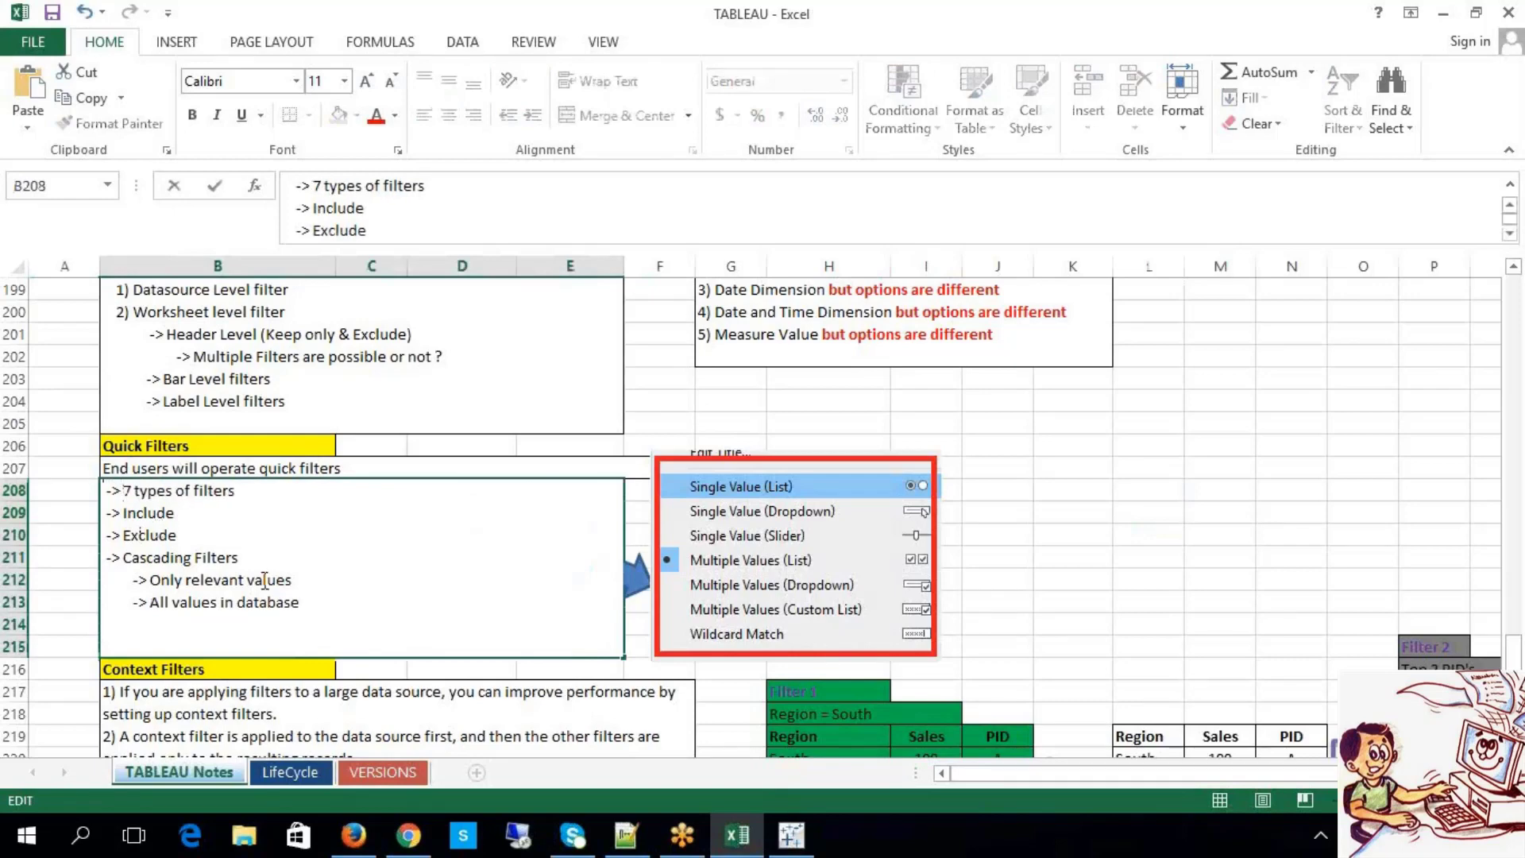
{"action": "left_click", "coordinate": [1249, 453]}
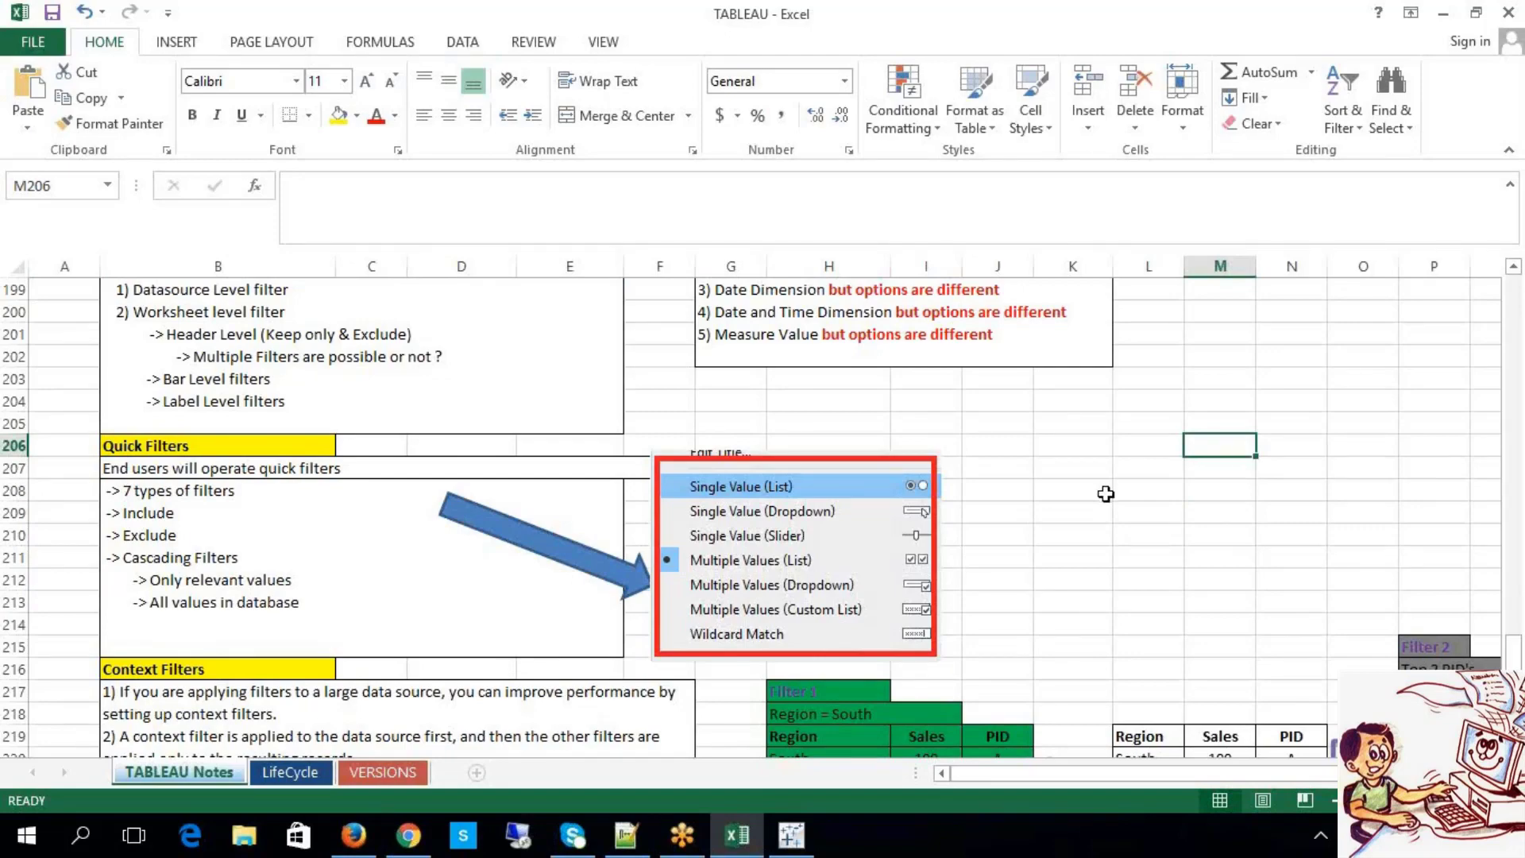
Step: Examine the Context Filters section of the notes and its example tables
{"action": "scroll", "coordinate": [1106, 494], "scroll_direction": "down", "scroll_amount": 6}
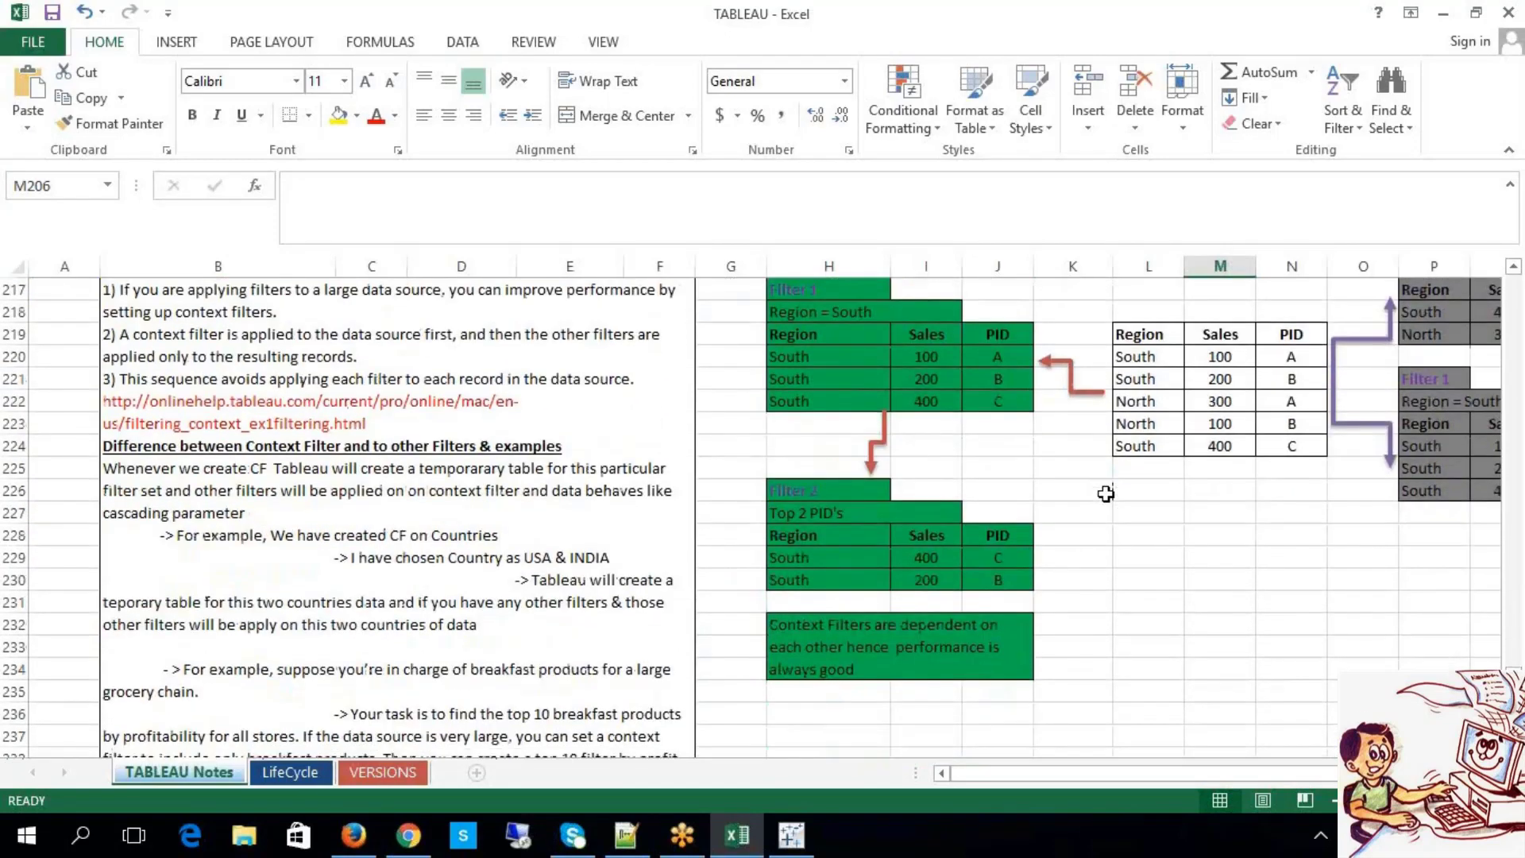
{"action": "scroll", "coordinate": [1106, 494], "scroll_direction": "up", "scroll_amount": 1}
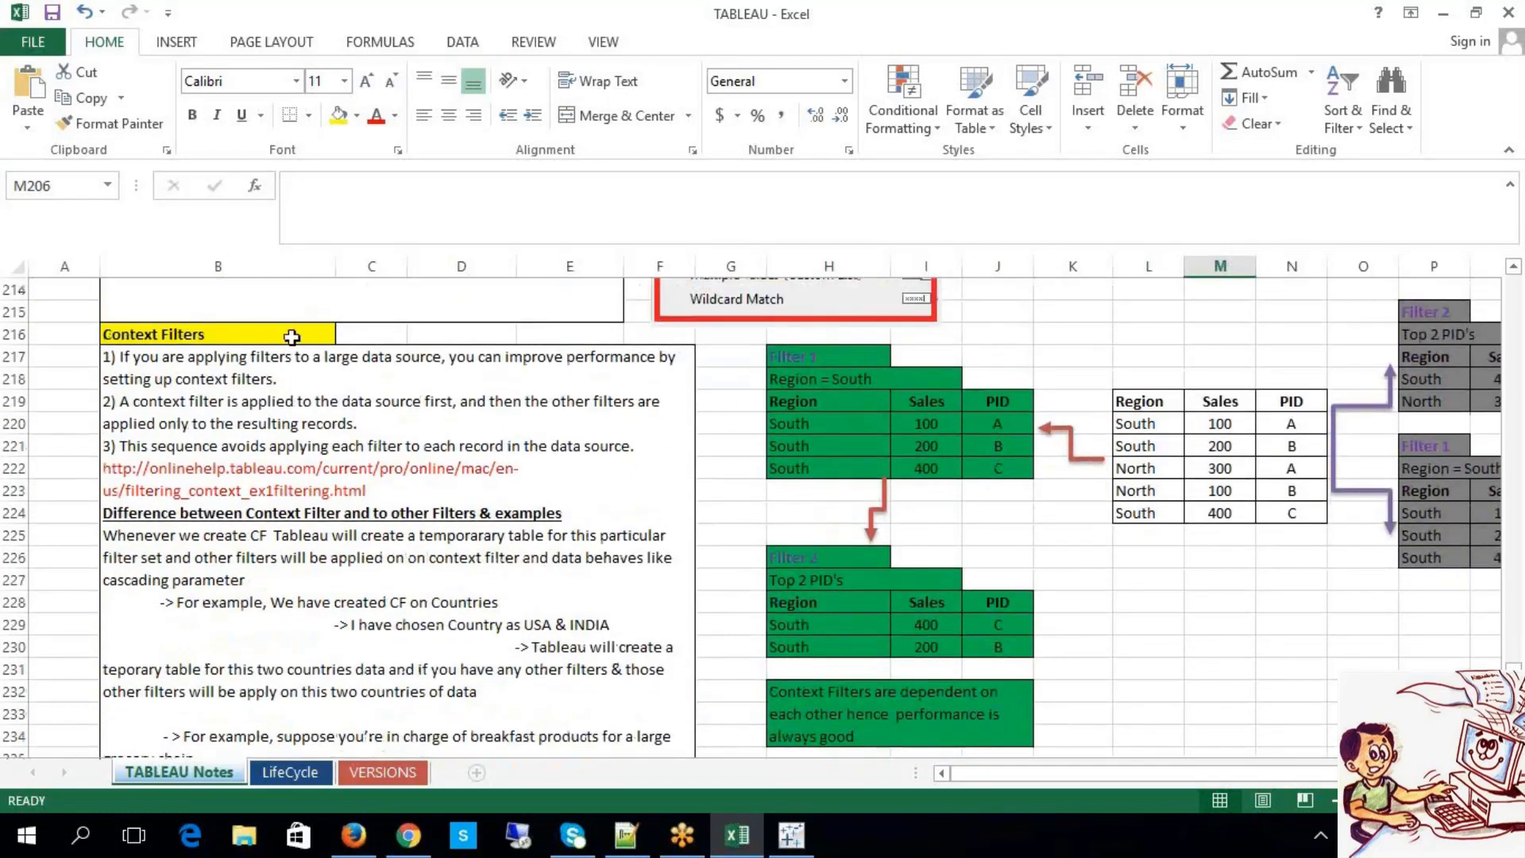
{"action": "left_click", "coordinate": [291, 336]}
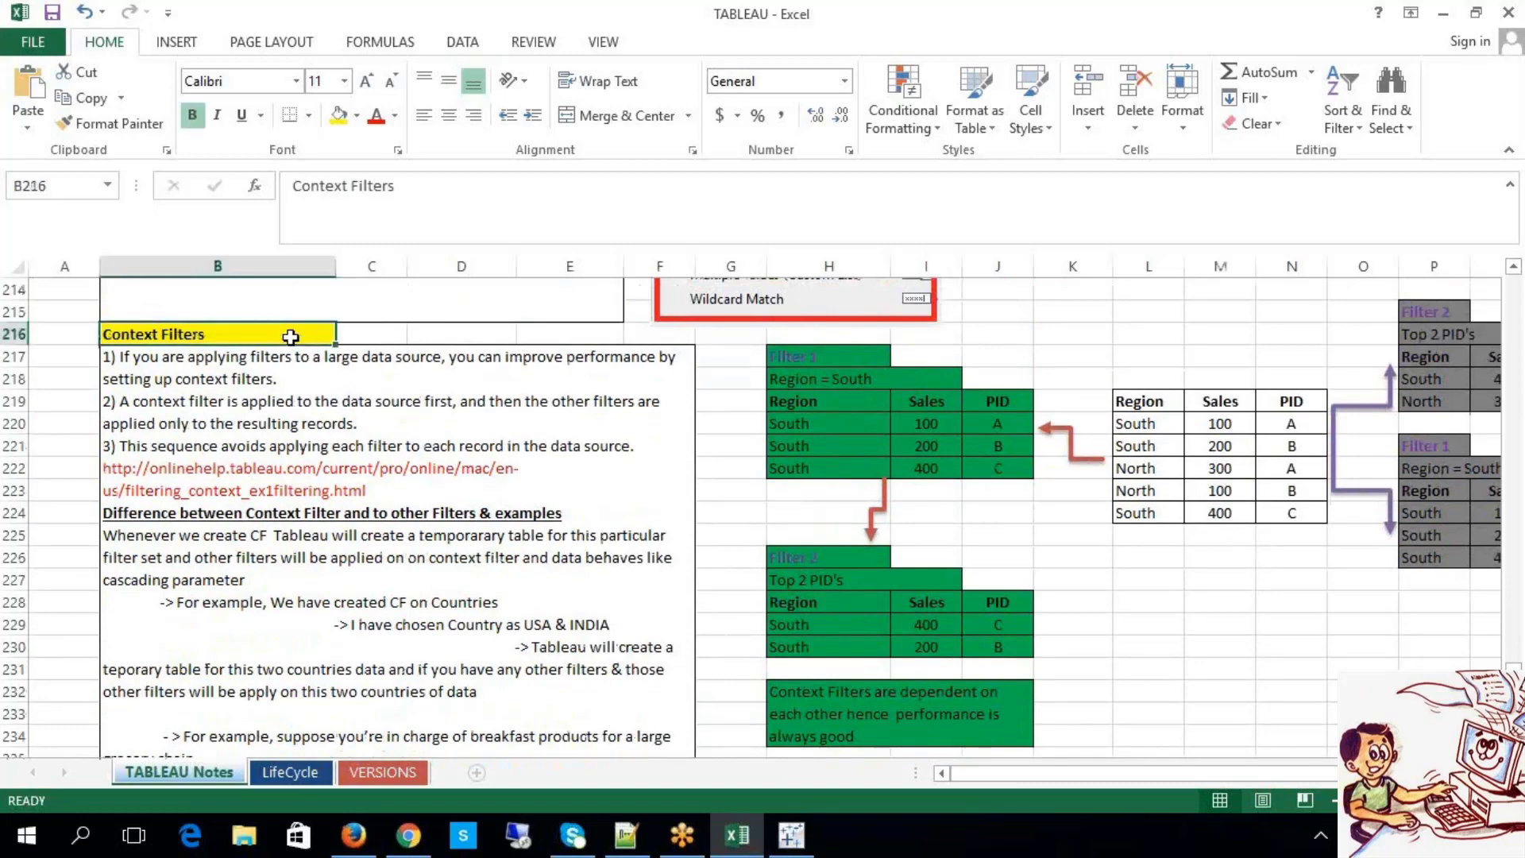
{"action": "left_click", "coordinate": [1383, 648]}
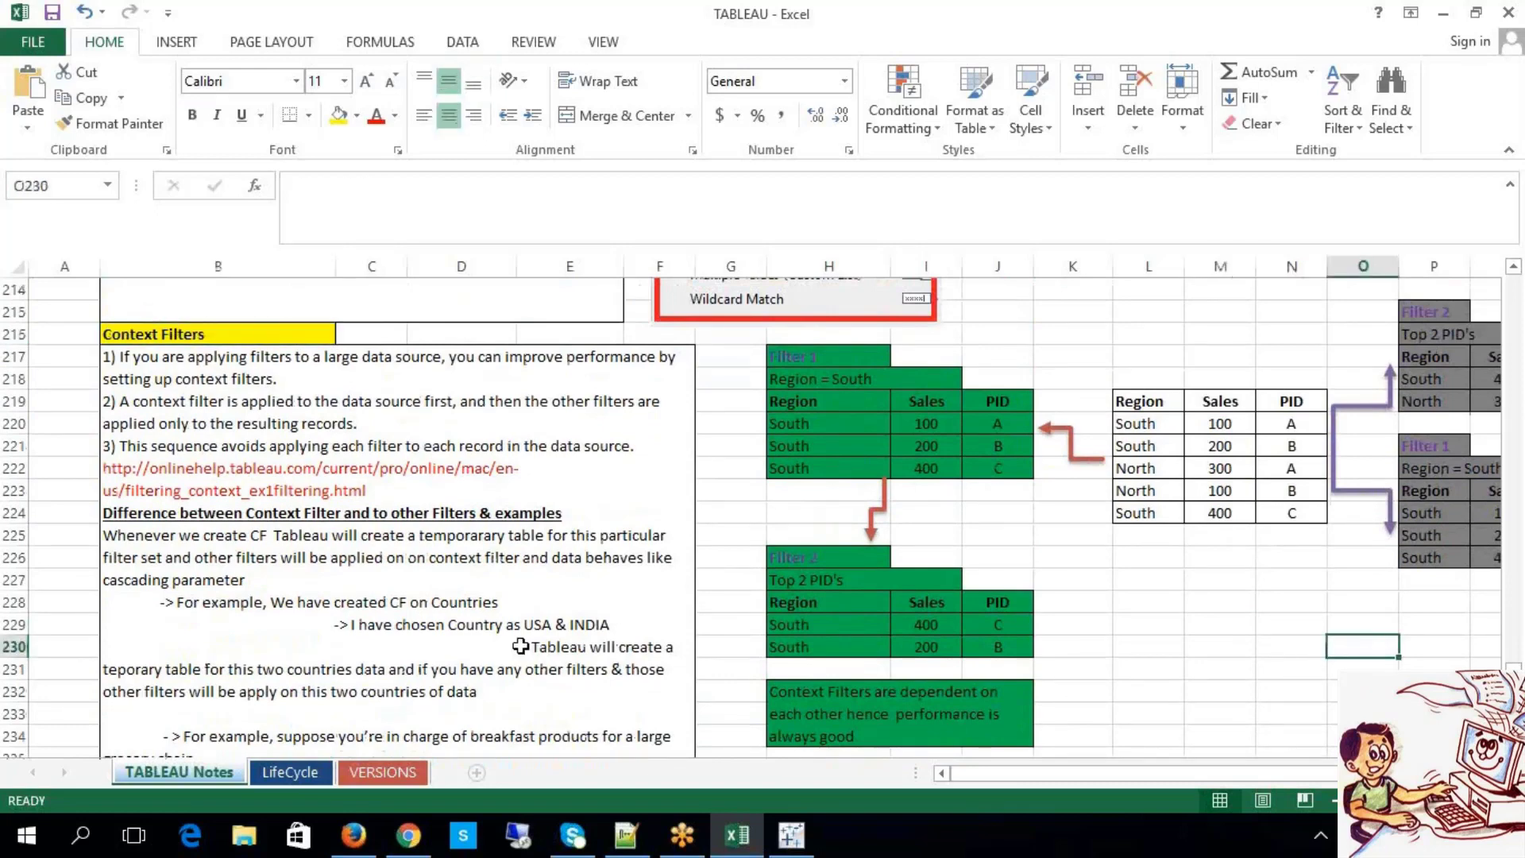
{"action": "left_click", "coordinate": [230, 333]}
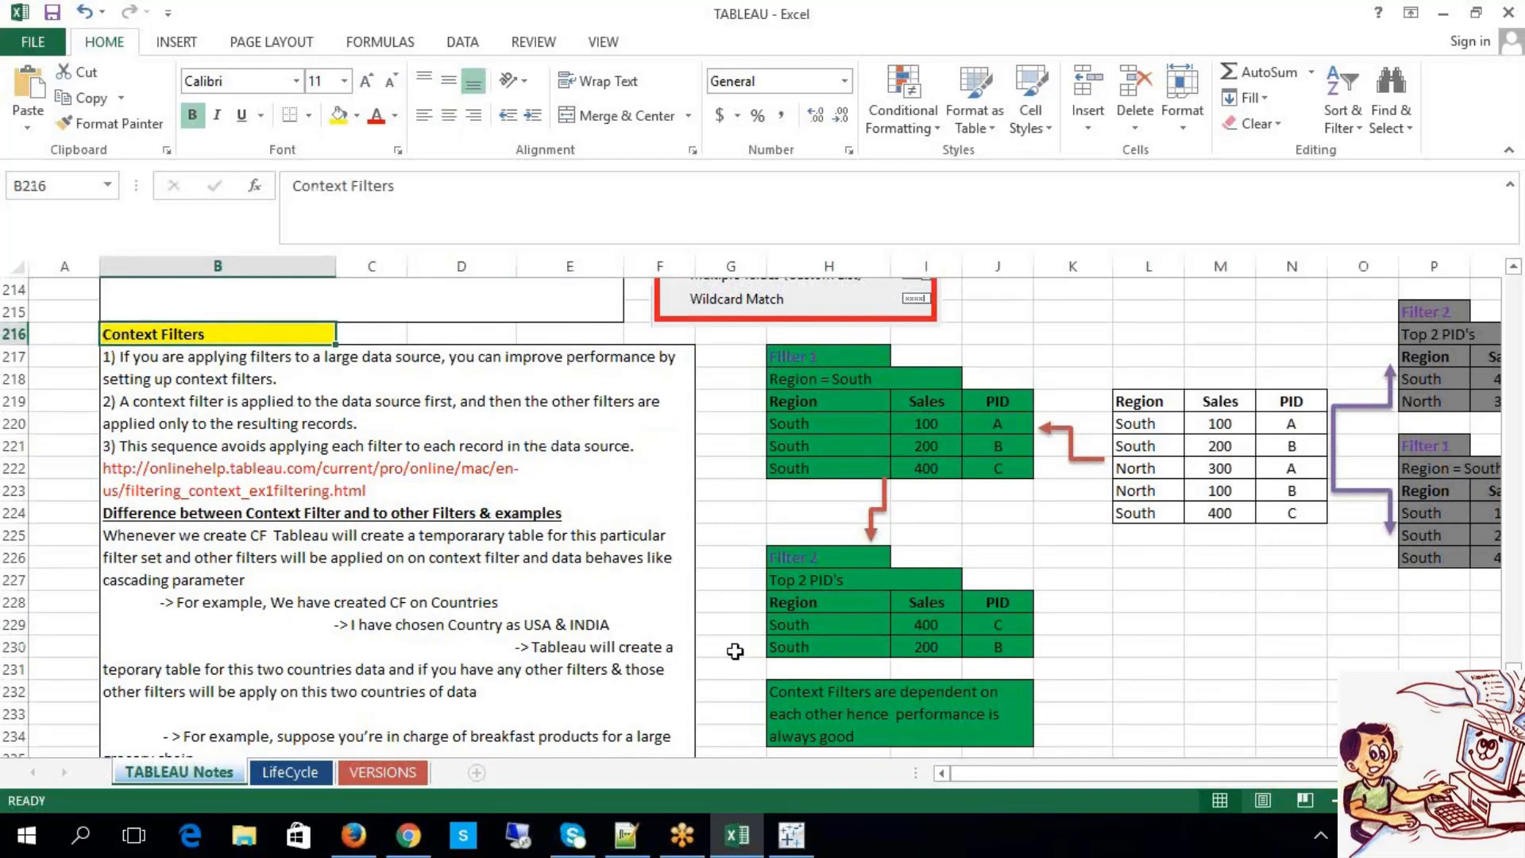
{"action": "left_click", "coordinate": [1231, 642]}
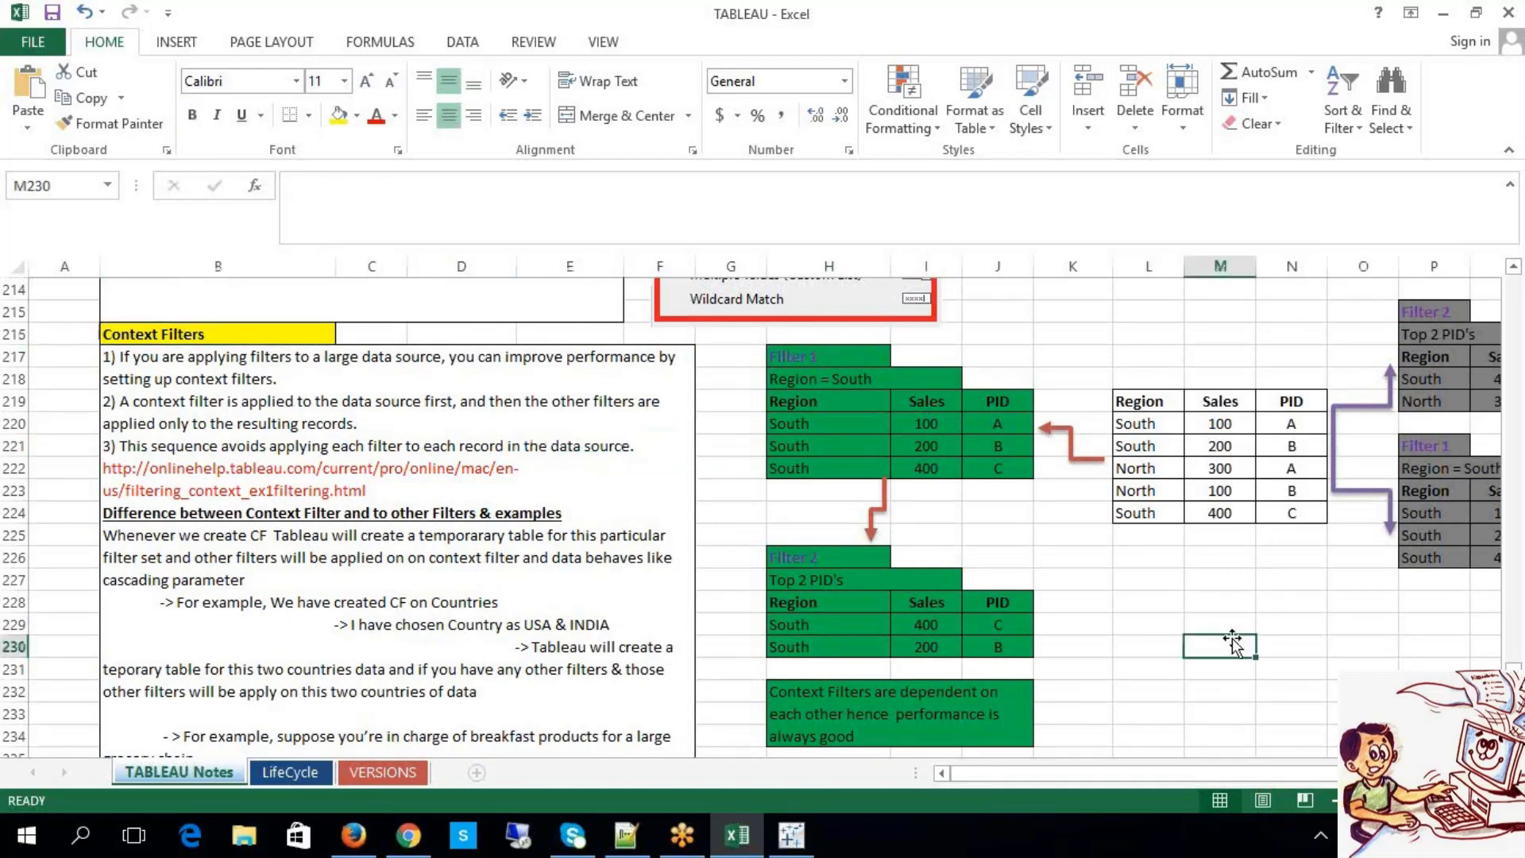
Step: Set the font colour of the "Filter 1" heading in cell H217 to red
{"action": "left_click", "coordinate": [800, 358]}
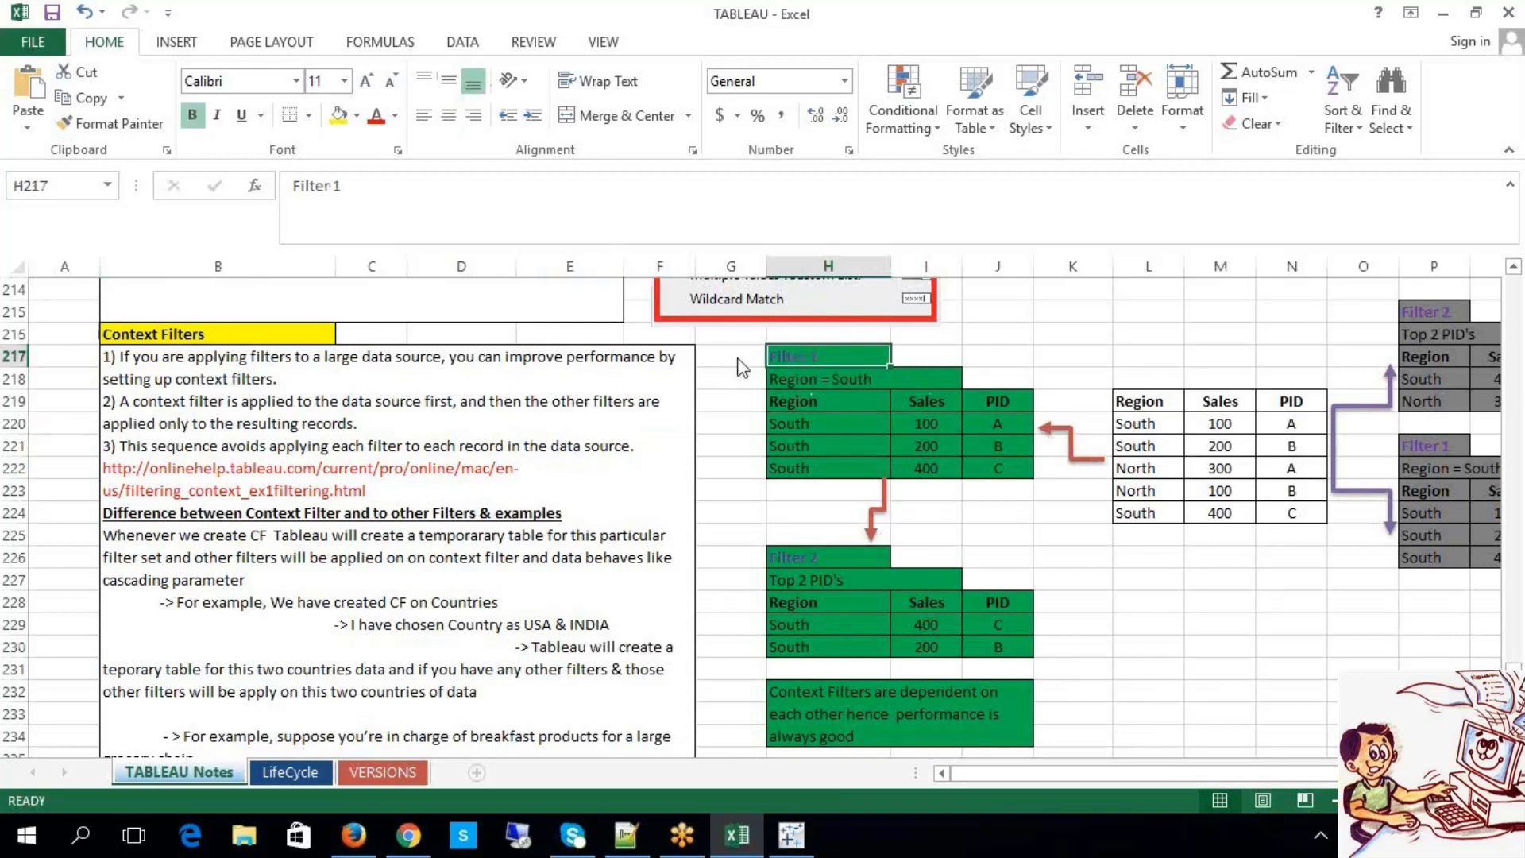
{"action": "left_click", "coordinate": [374, 118]}
{"action": "left_click", "coordinate": [394, 115]}
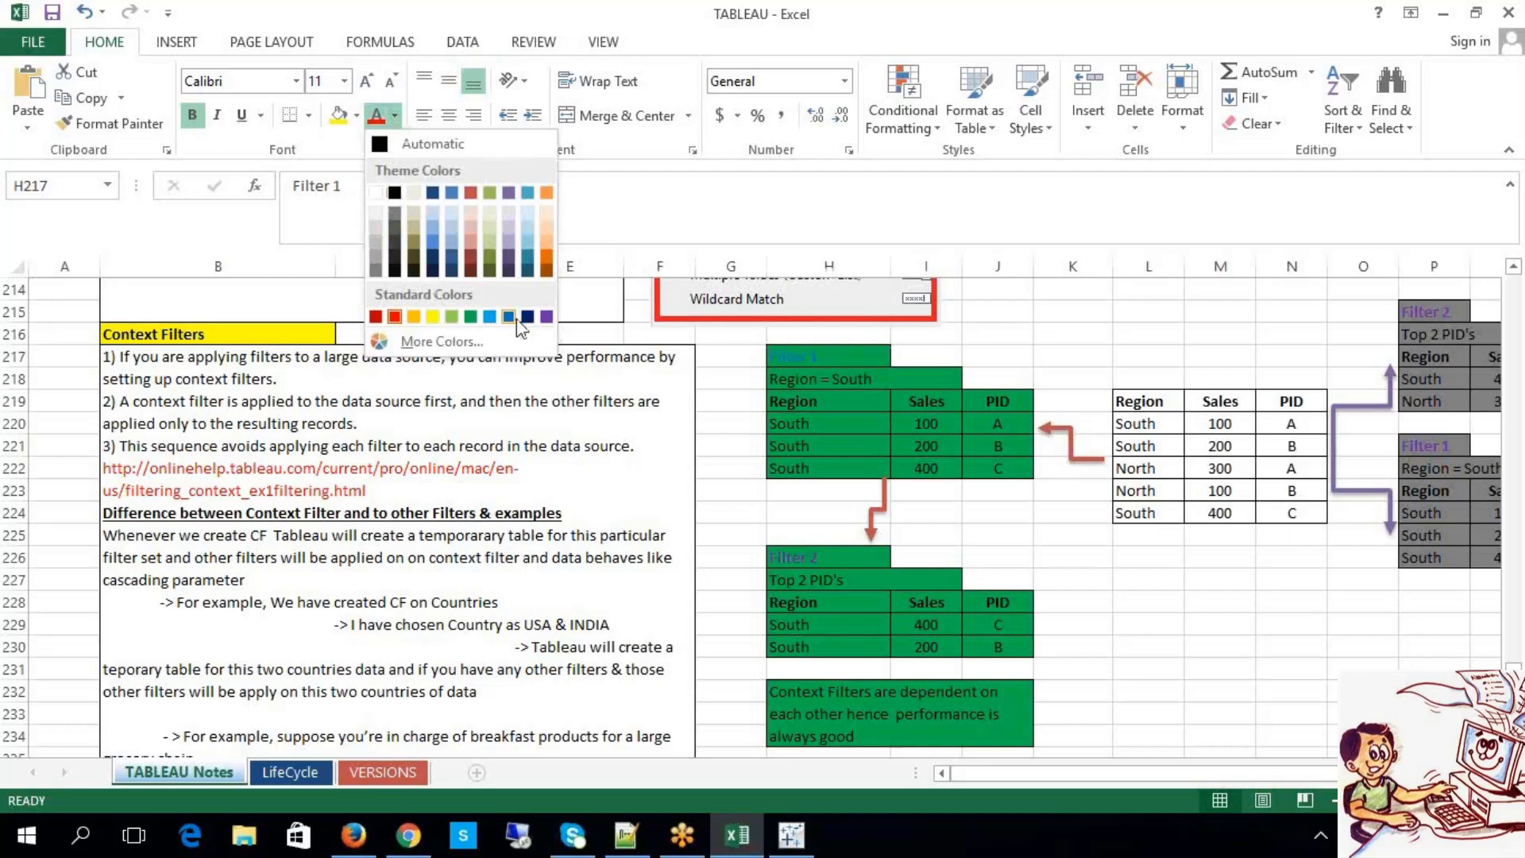
{"action": "left_click", "coordinate": [395, 316]}
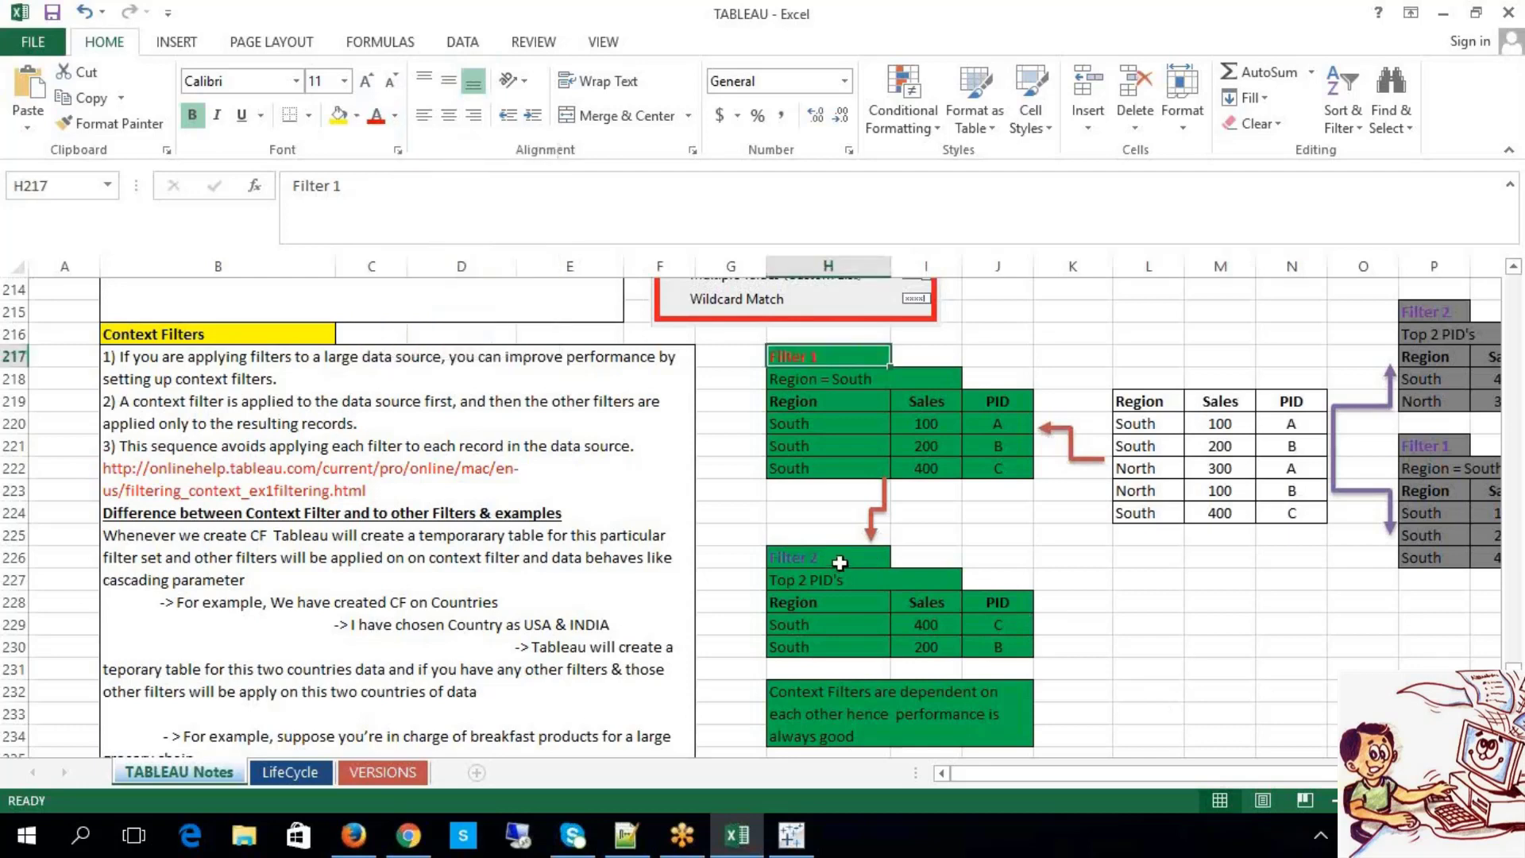
Step: Copy the formatting of the green example's "Filter 2" heading in H226 onto its "Filter 1" heading in H217
{"action": "left_click", "coordinate": [840, 564]}
{"action": "left_click", "coordinate": [116, 123]}
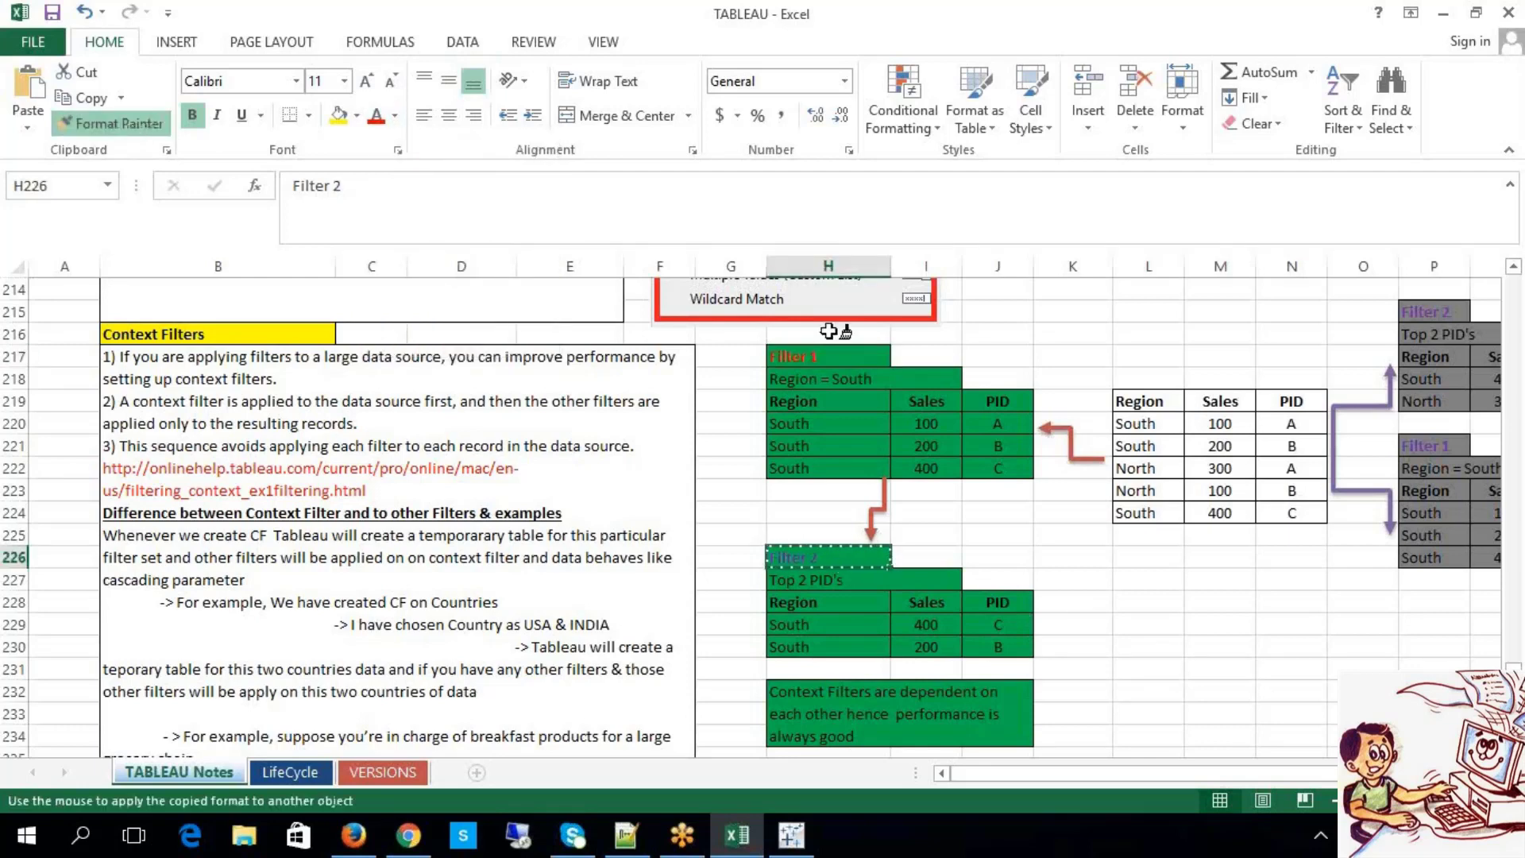
{"action": "left_click", "coordinate": [826, 355]}
{"action": "left_click", "coordinate": [1222, 710]}
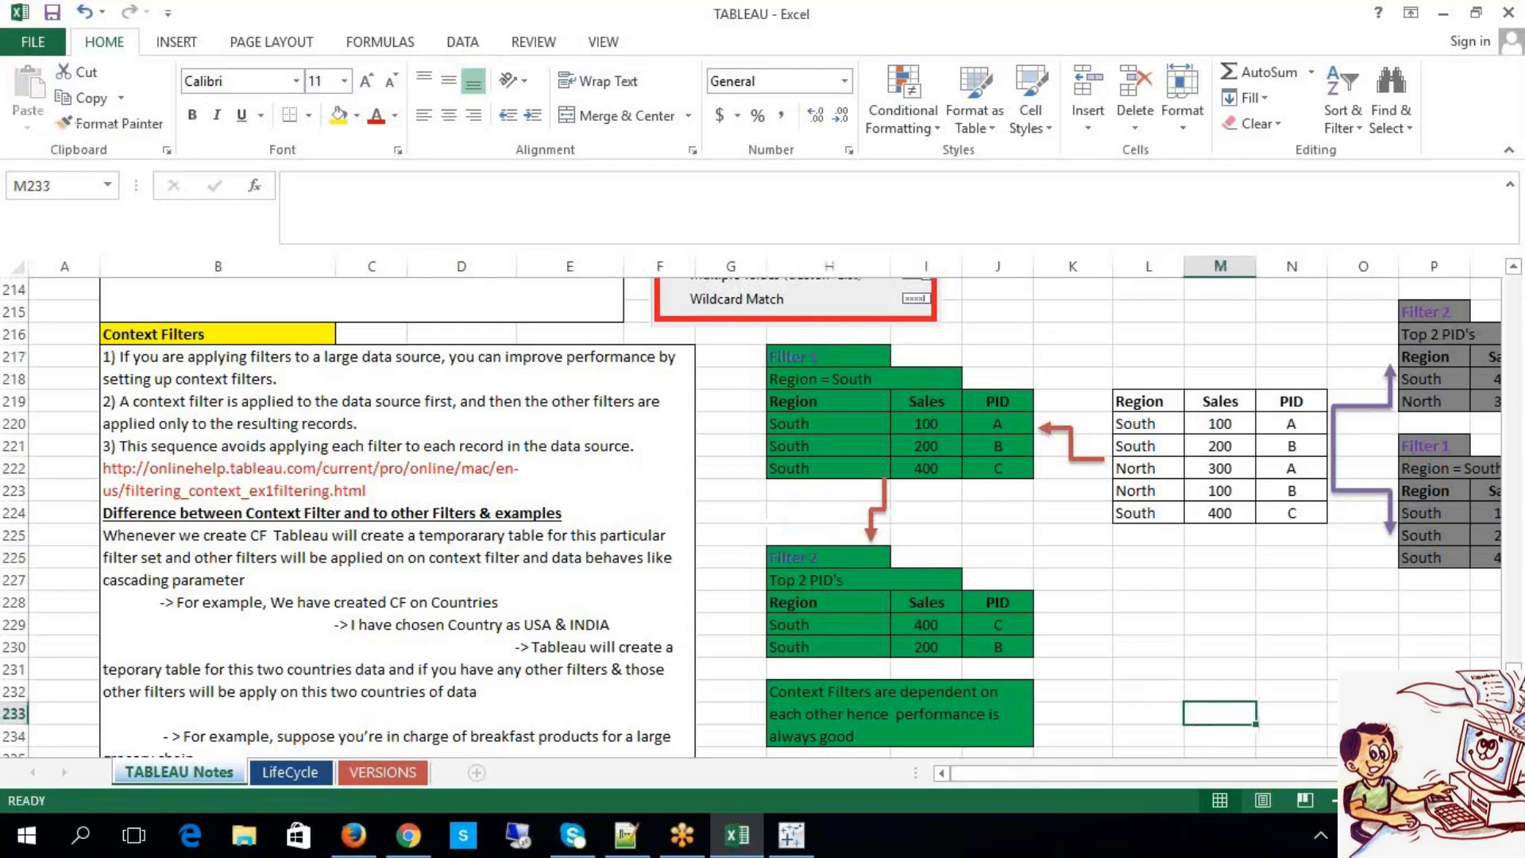
Step: Read the first point of the Context Filters notes, highlighting the sentence and its phrase "context filters"
{"action": "scroll", "coordinate": [763, 508], "scroll_direction": "right", "scroll_amount": 4}
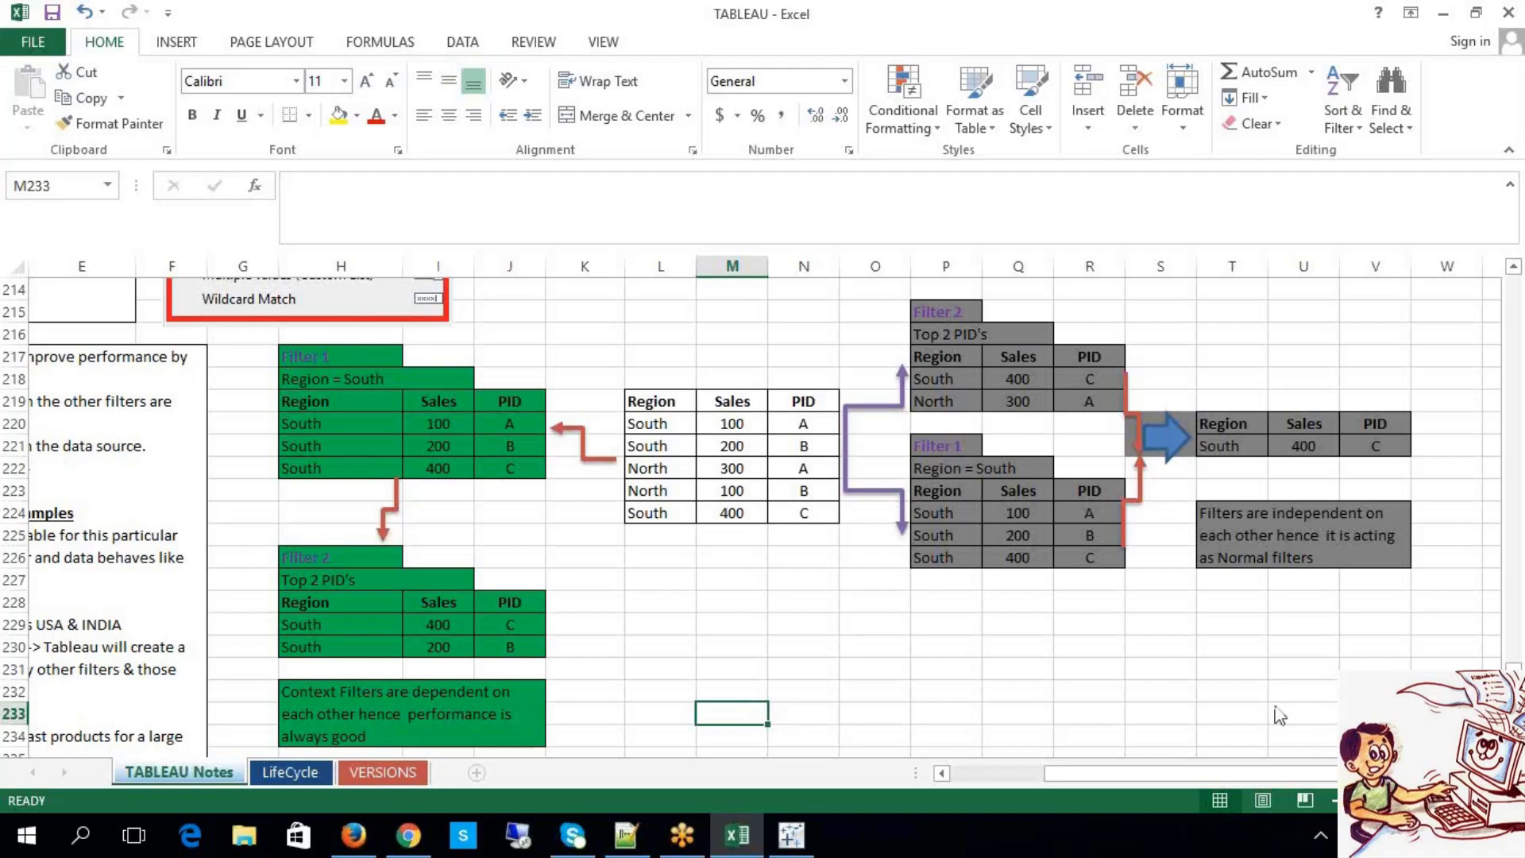
{"action": "left_click", "coordinate": [993, 774]}
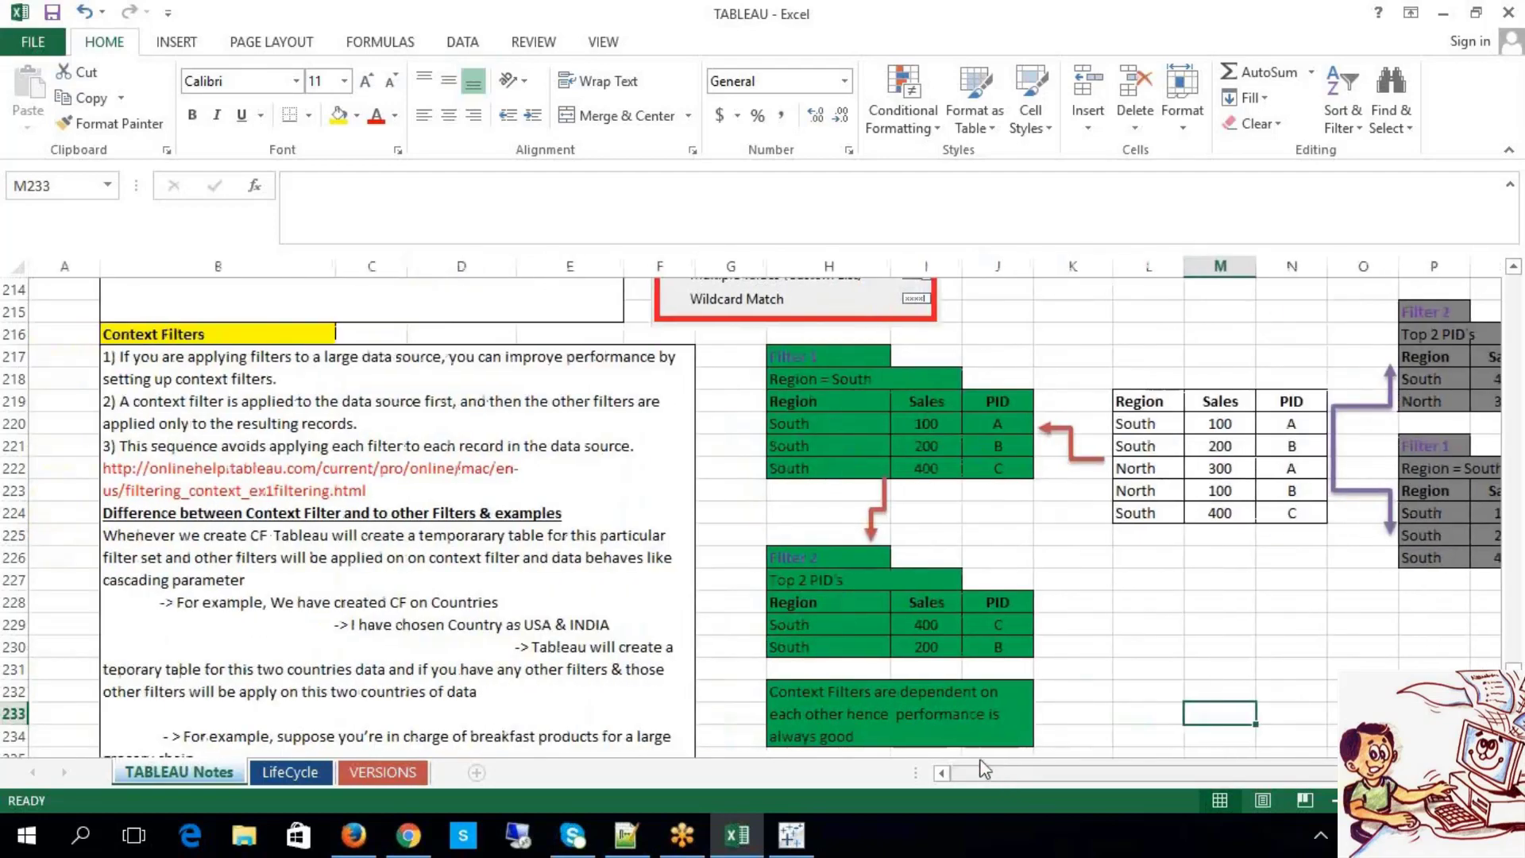
{"action": "double_click", "coordinate": [297, 385]}
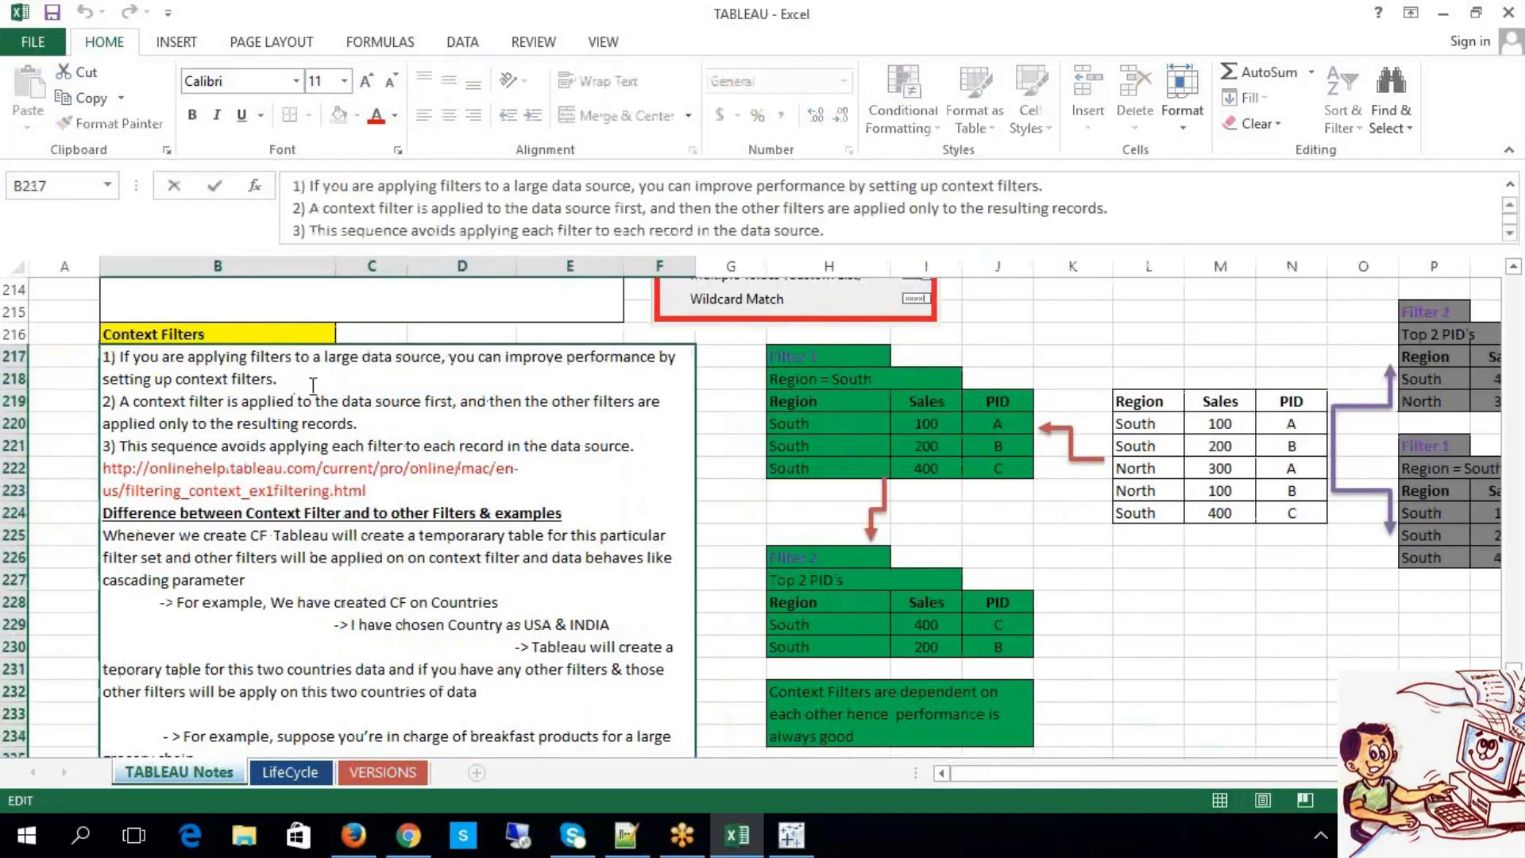
{"action": "left_click_drag", "start_coordinate": [278, 383], "coordinate": [122, 362]}
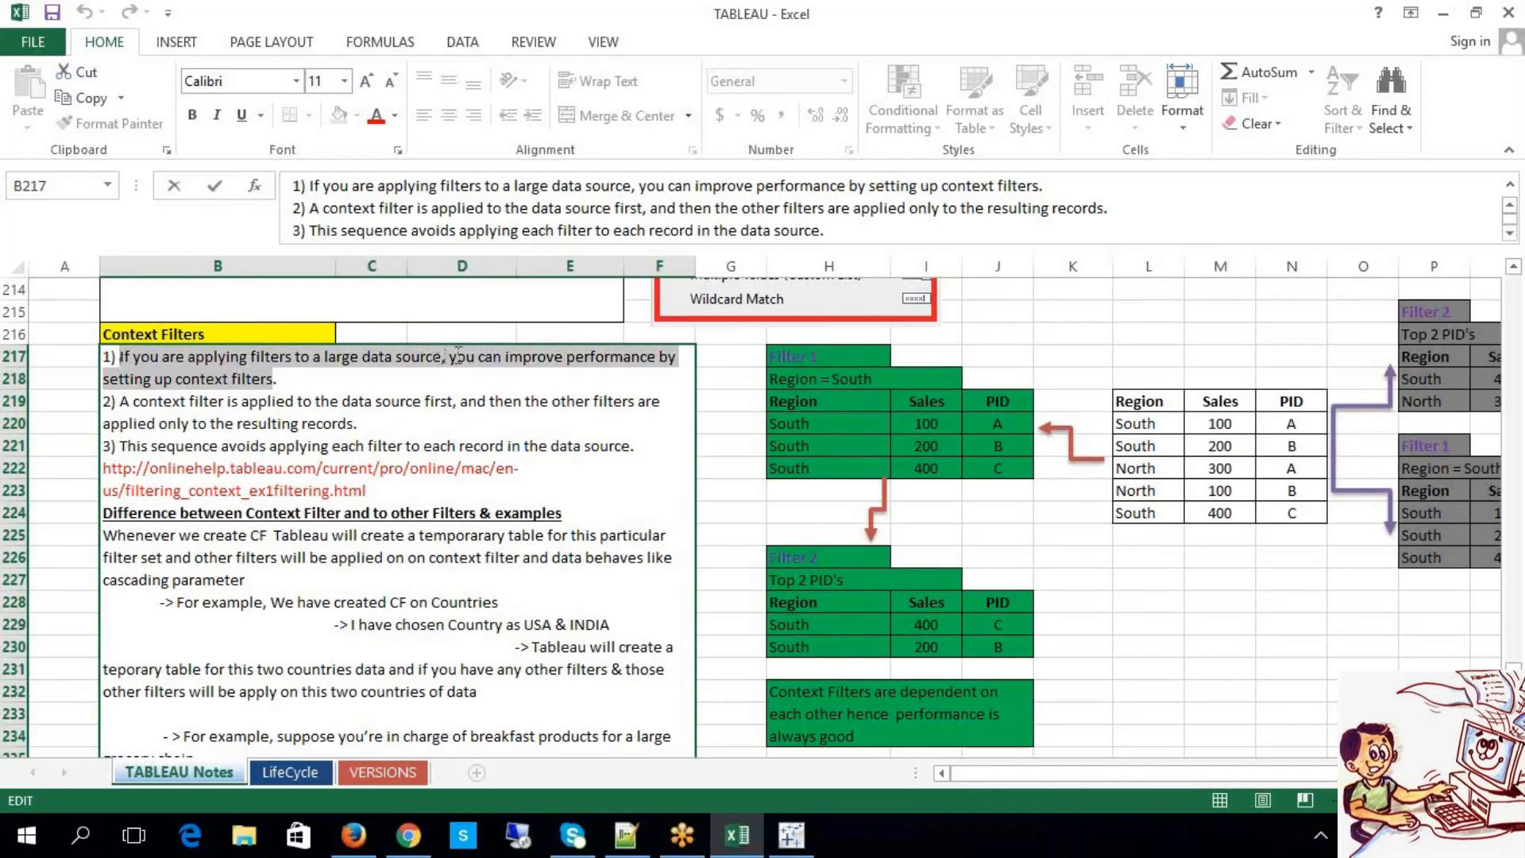
{"action": "left_click", "coordinate": [178, 378]}
{"action": "left_click_drag", "start_coordinate": [201, 373], "coordinate": [275, 379]}
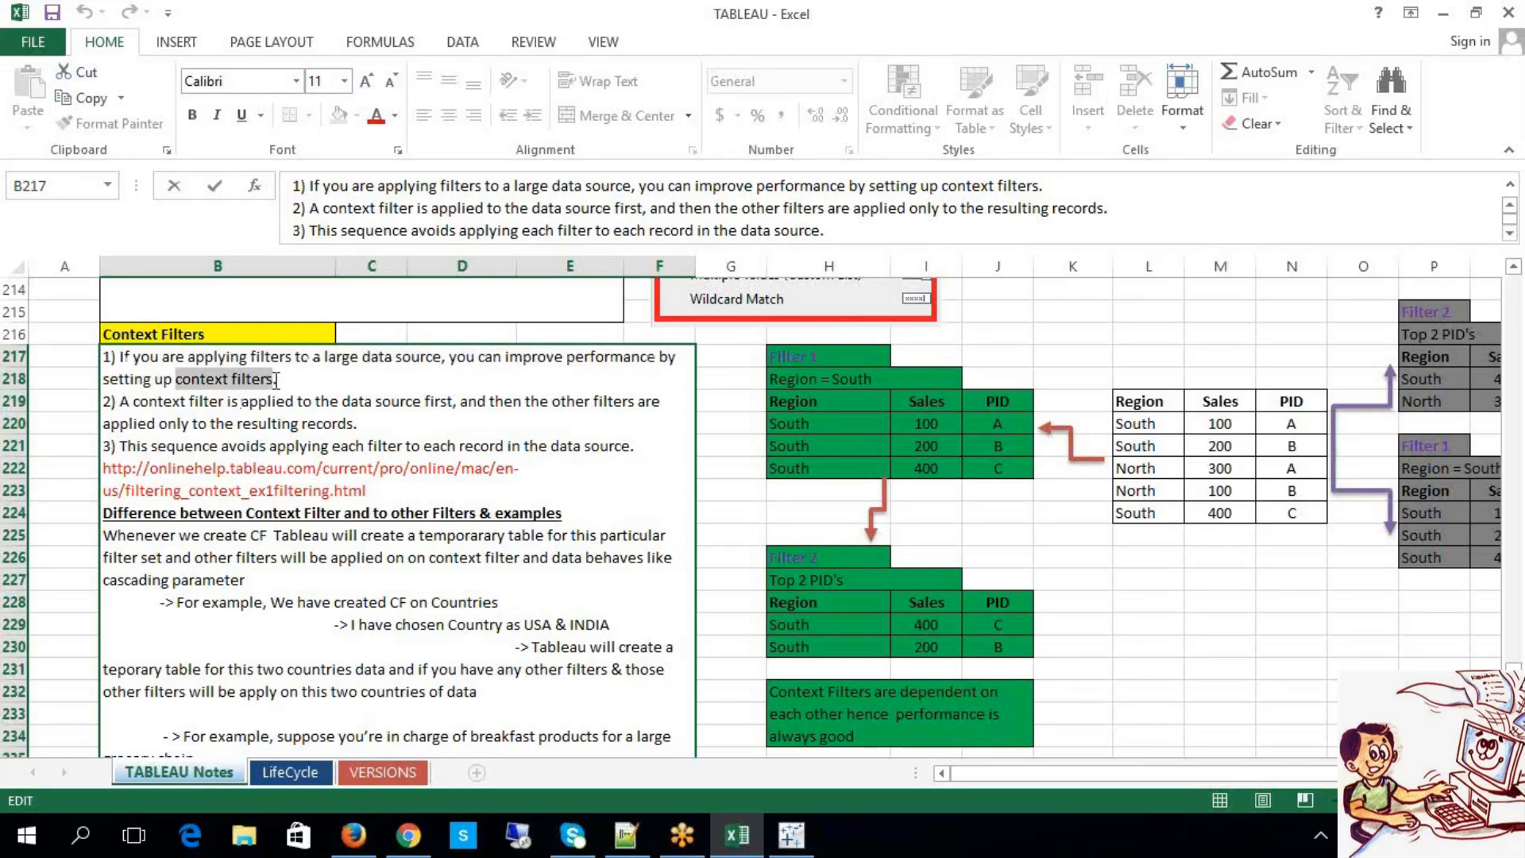
{"action": "left_click", "coordinate": [274, 379]}
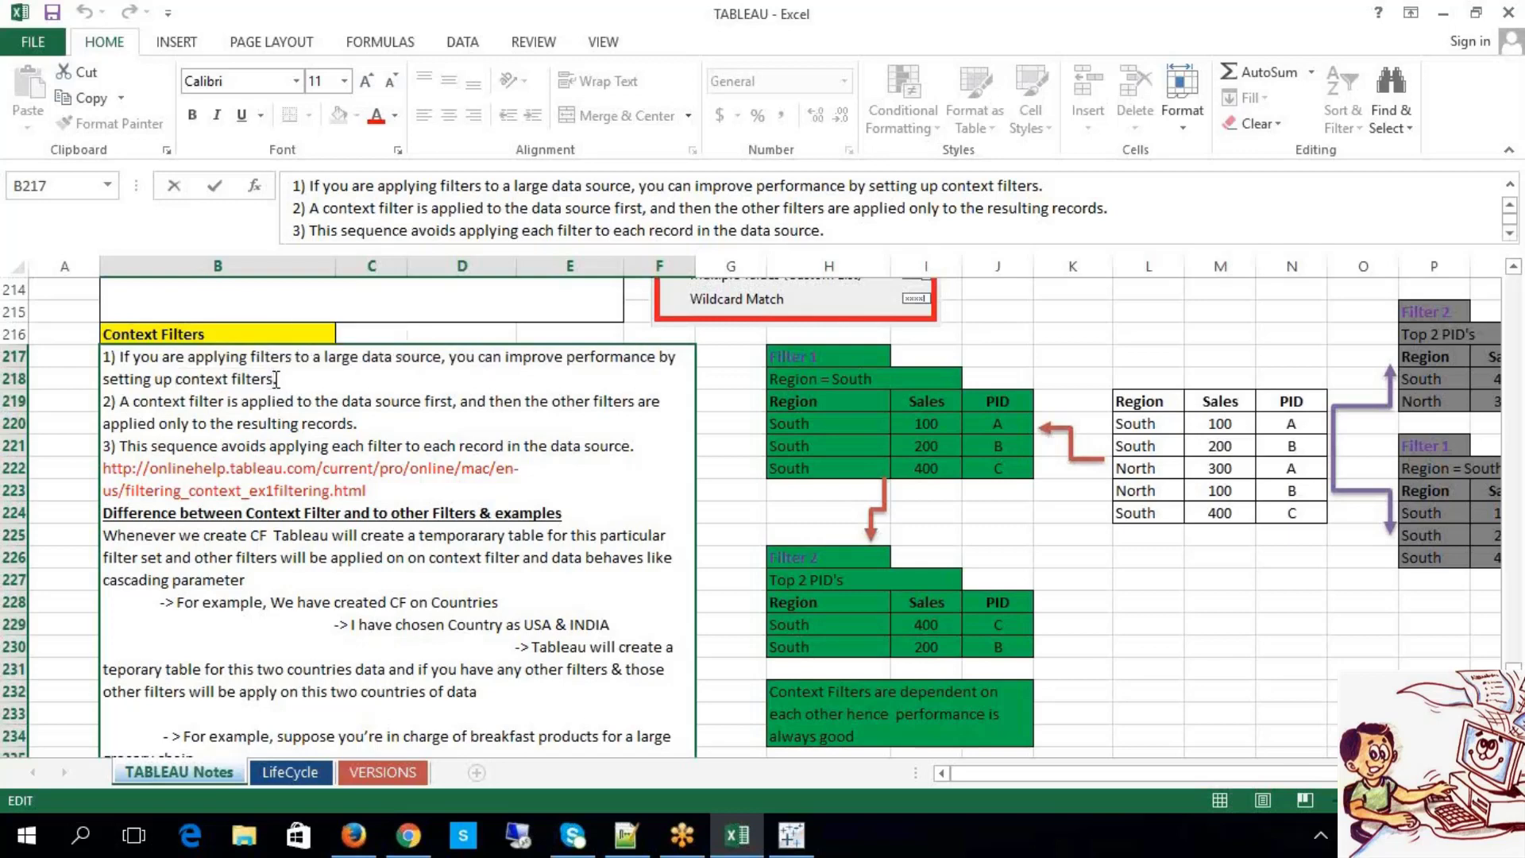
{"action": "left_click_drag", "start_coordinate": [255, 373], "coordinate": [176, 379]}
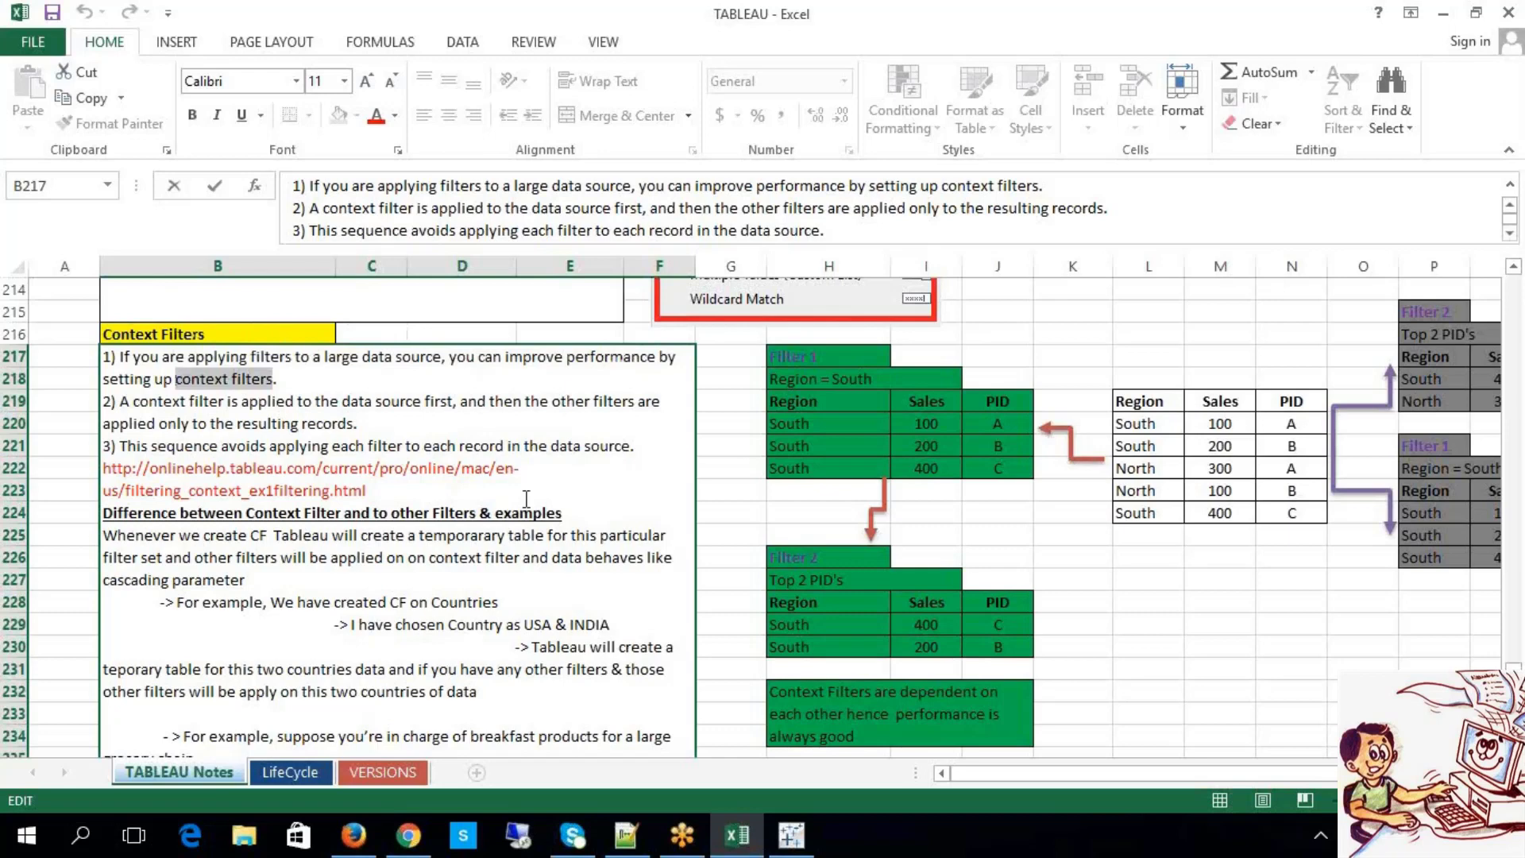
{"action": "left_click", "coordinate": [1144, 645]}
Step: Merge S215:U215 into a wrapped, bordered cell and label it "Normal Filter" in bold, centred text on a yellow fill
{"action": "scroll", "coordinate": [1158, 313], "scroll_direction": "right", "scroll_amount": 4}
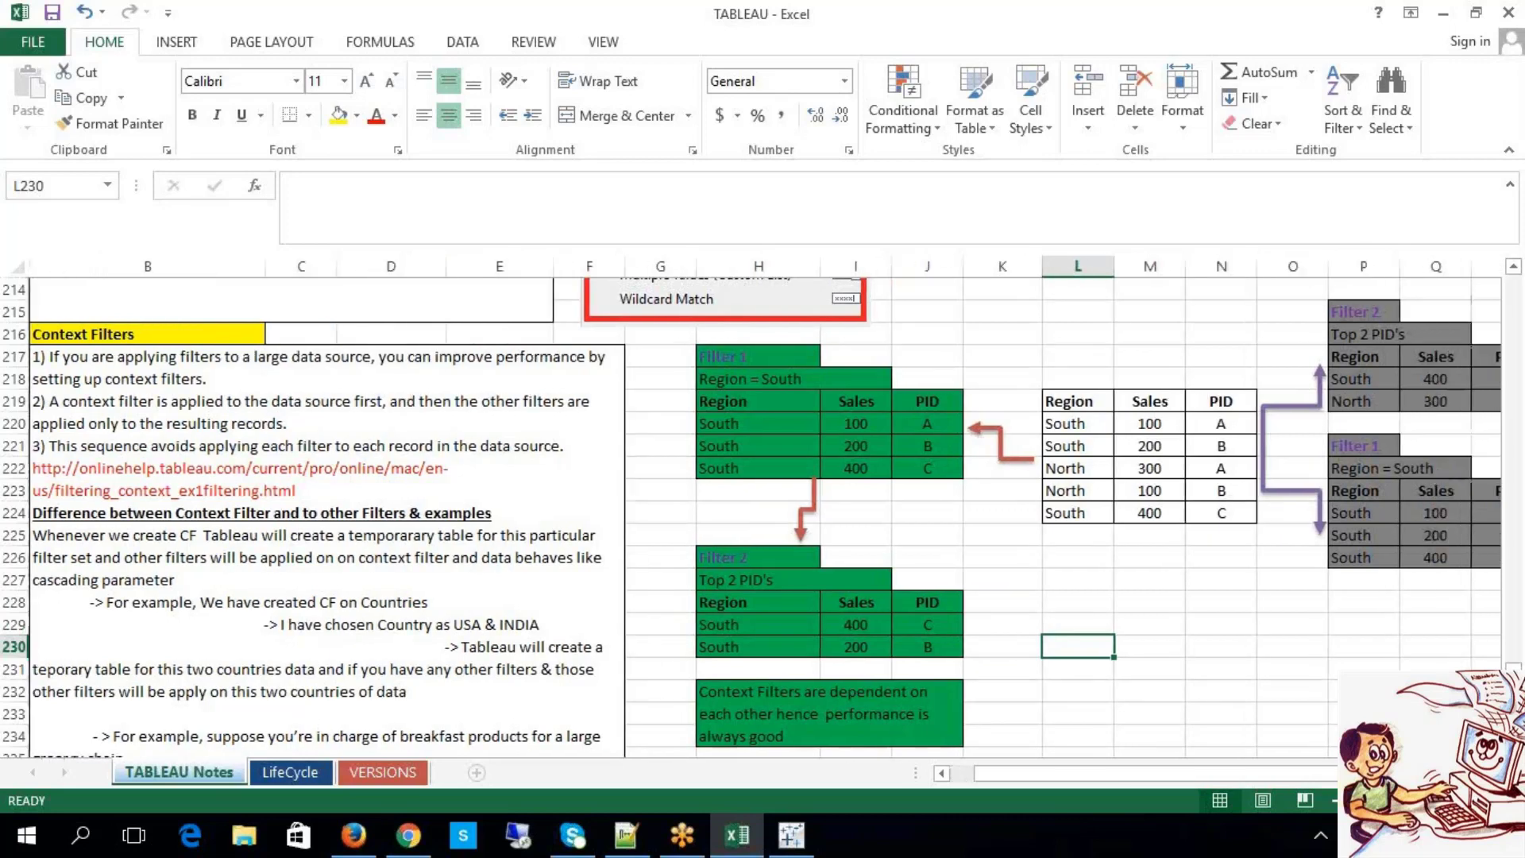
{"action": "left_click_drag", "start_coordinate": [1158, 313], "coordinate": [1322, 317]}
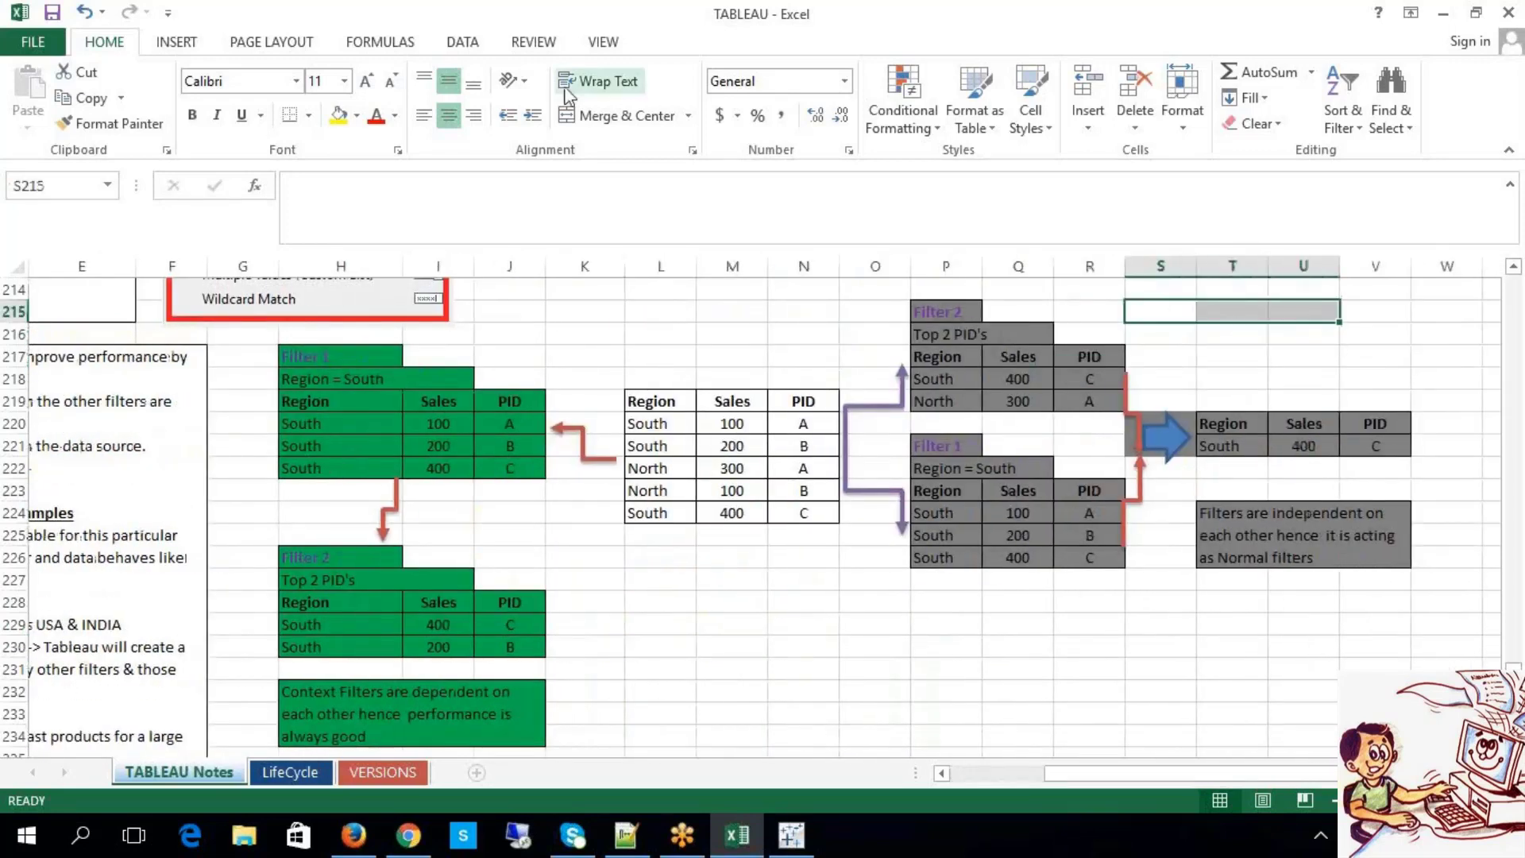
{"action": "left_click", "coordinate": [612, 116]}
{"action": "left_click", "coordinate": [600, 81]}
{"action": "left_click", "coordinate": [424, 115]}
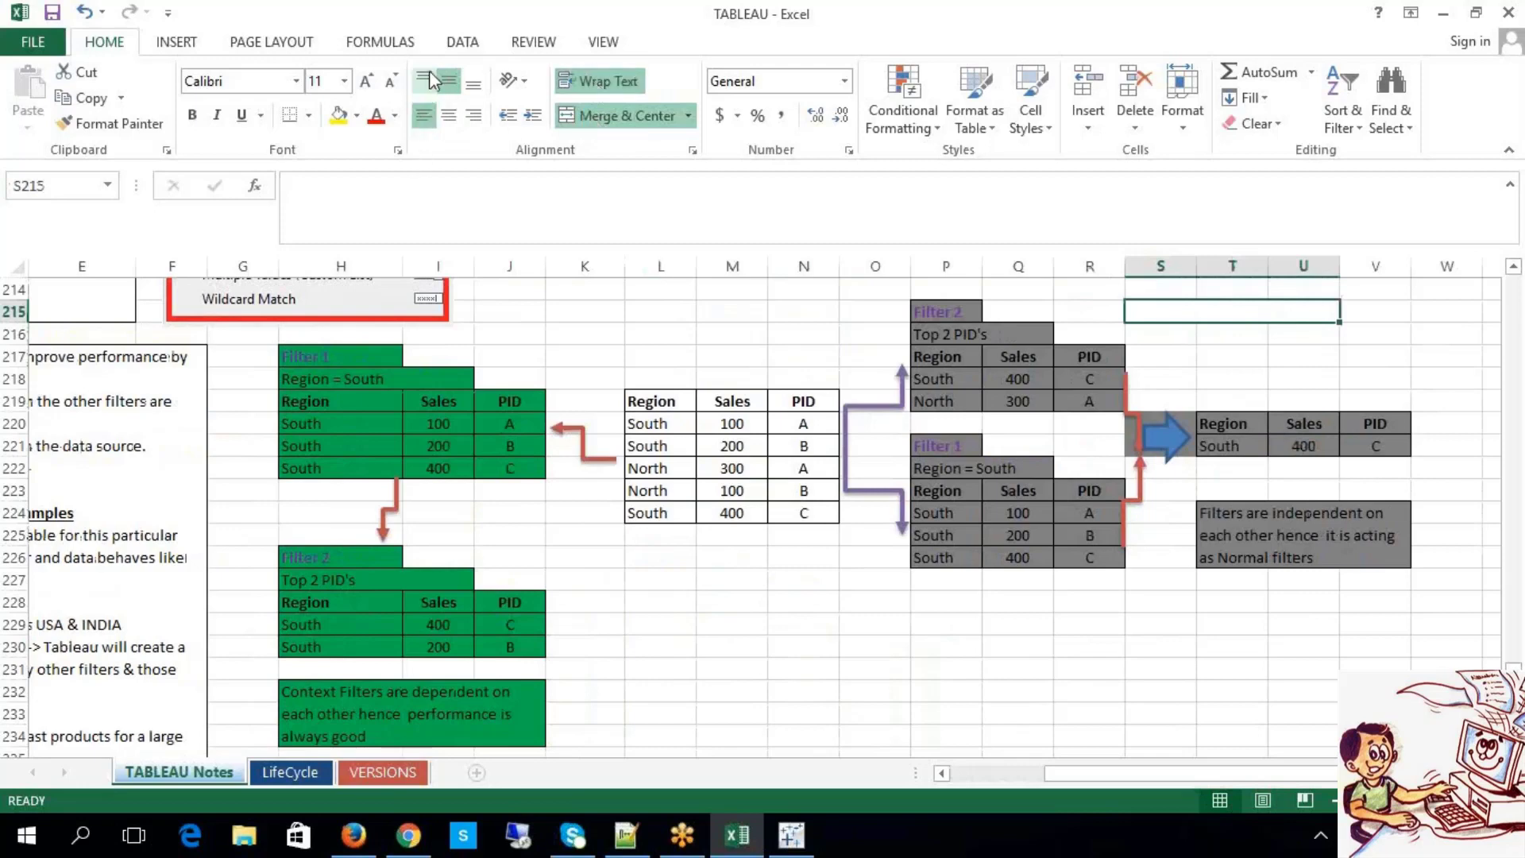
{"action": "left_click", "coordinate": [423, 80]}
{"action": "left_click", "coordinate": [310, 115]}
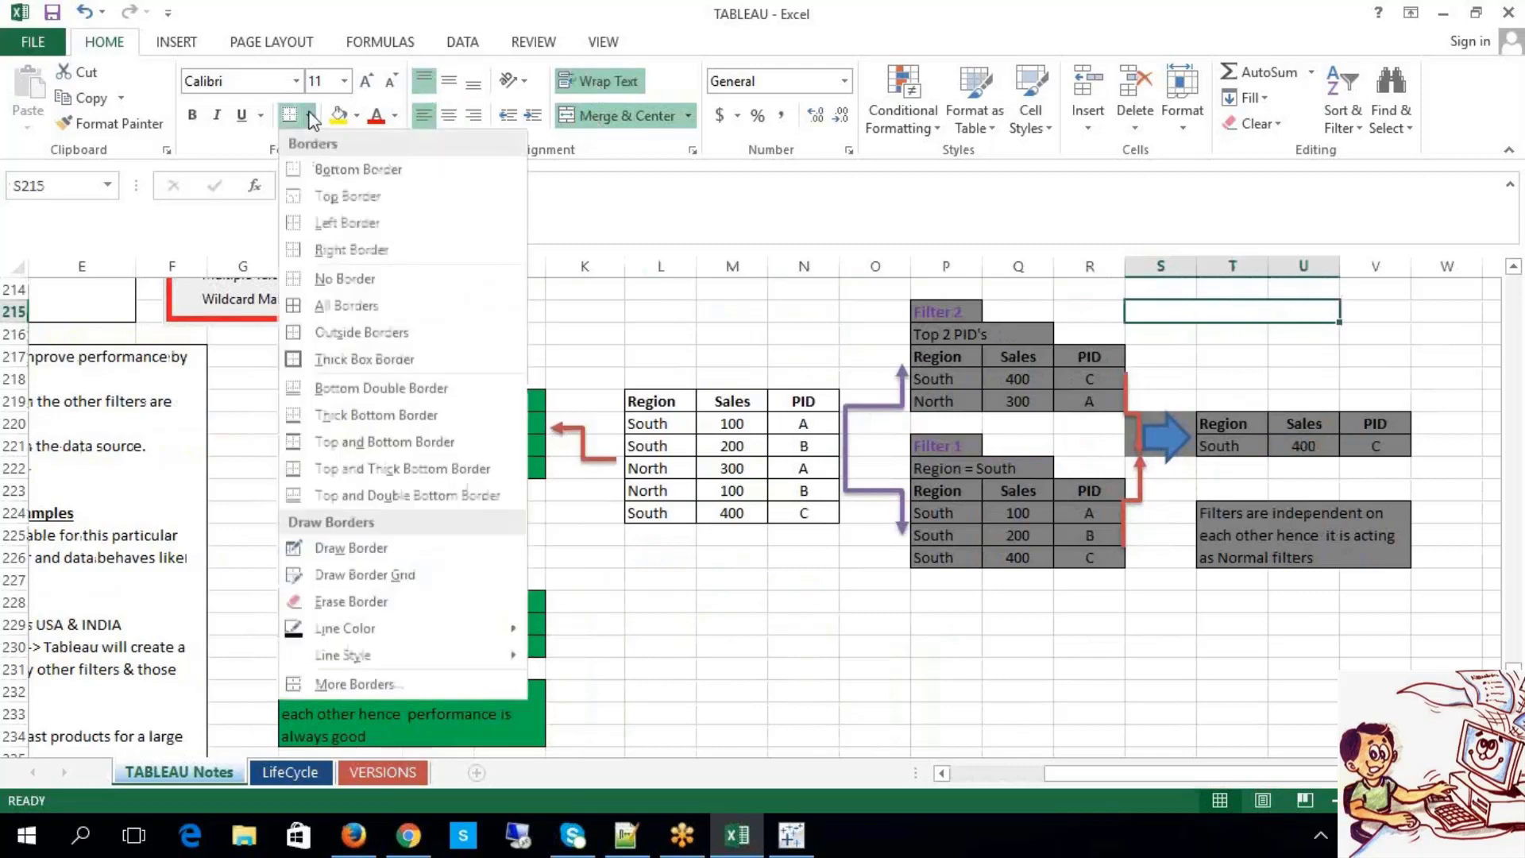
{"action": "left_click", "coordinate": [342, 305]}
{"action": "type", "text": "Normal Filter"}
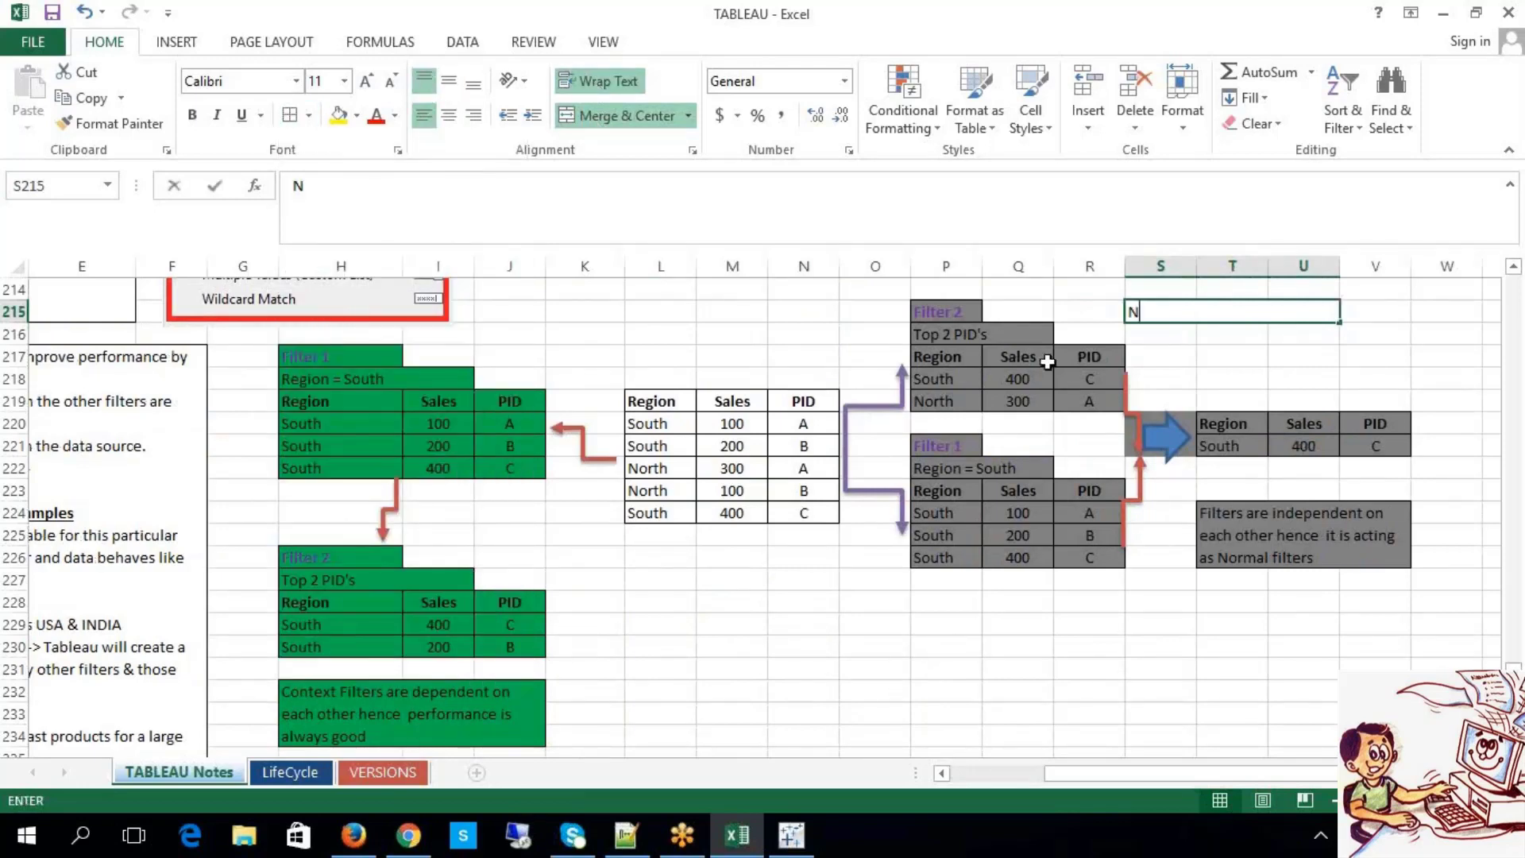
{"action": "left_click", "coordinate": [1226, 627]}
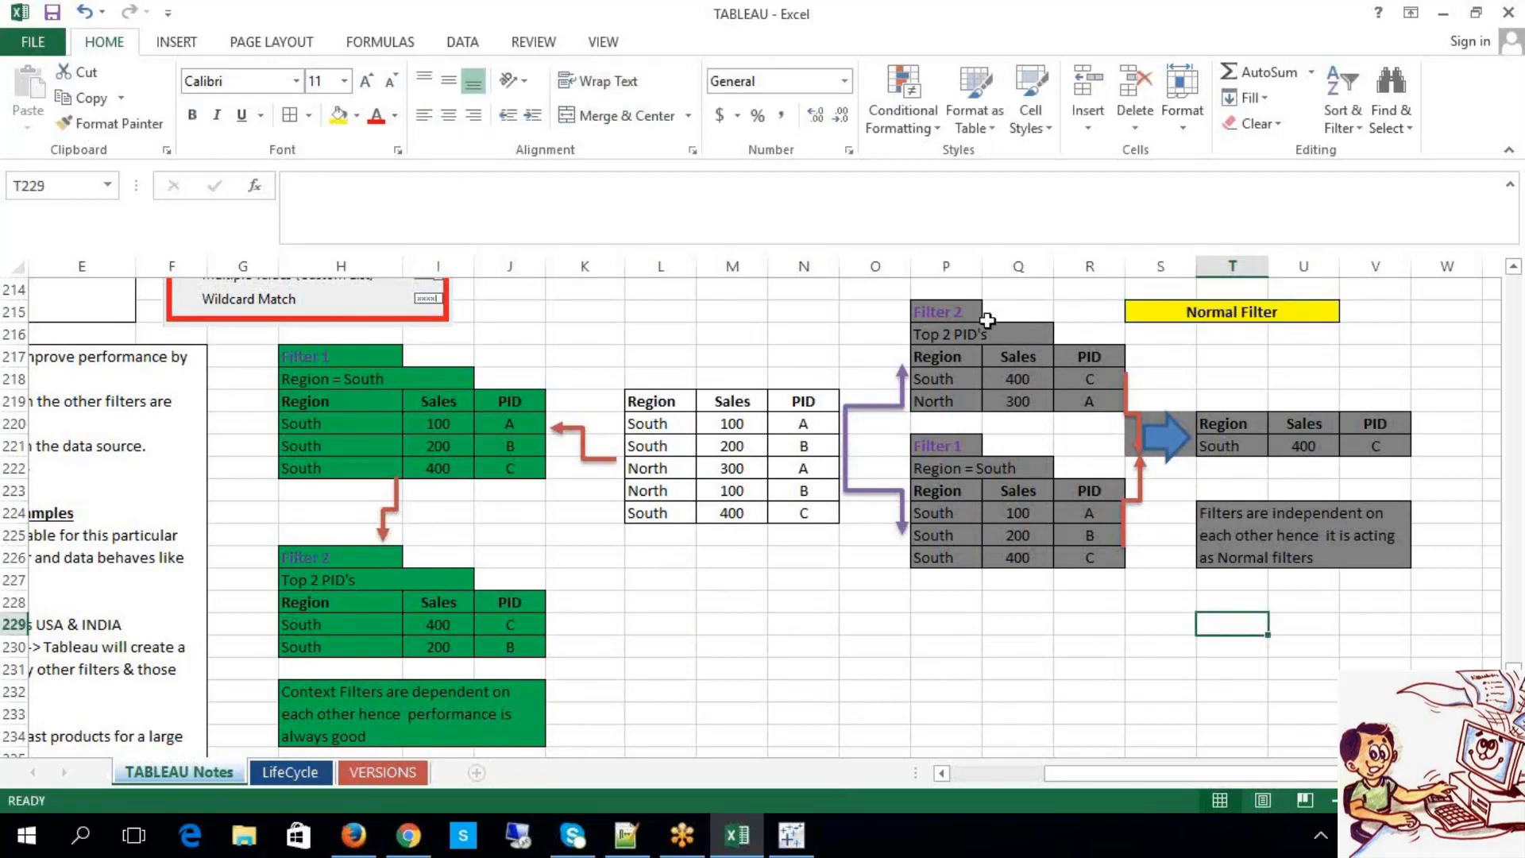
Step: Examine the normal filter example in columns P to V and the source table's Region, Sales and PID values
{"action": "left_click_drag", "start_coordinate": [946, 266], "coordinate": [1375, 266]}
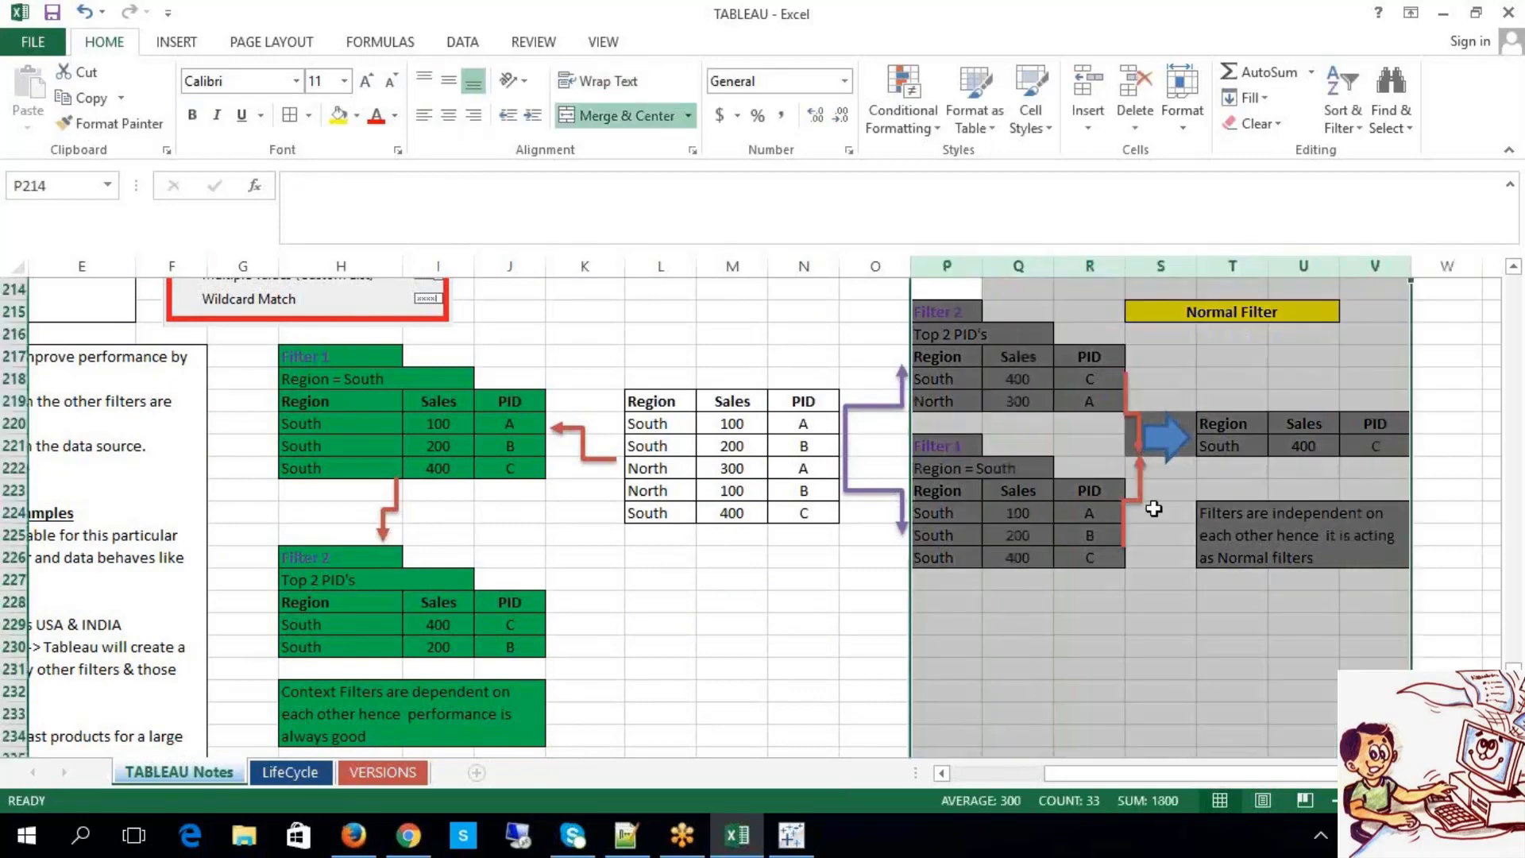
{"action": "left_click", "coordinate": [1135, 627]}
{"action": "left_click_drag", "start_coordinate": [665, 408], "coordinate": [783, 397]}
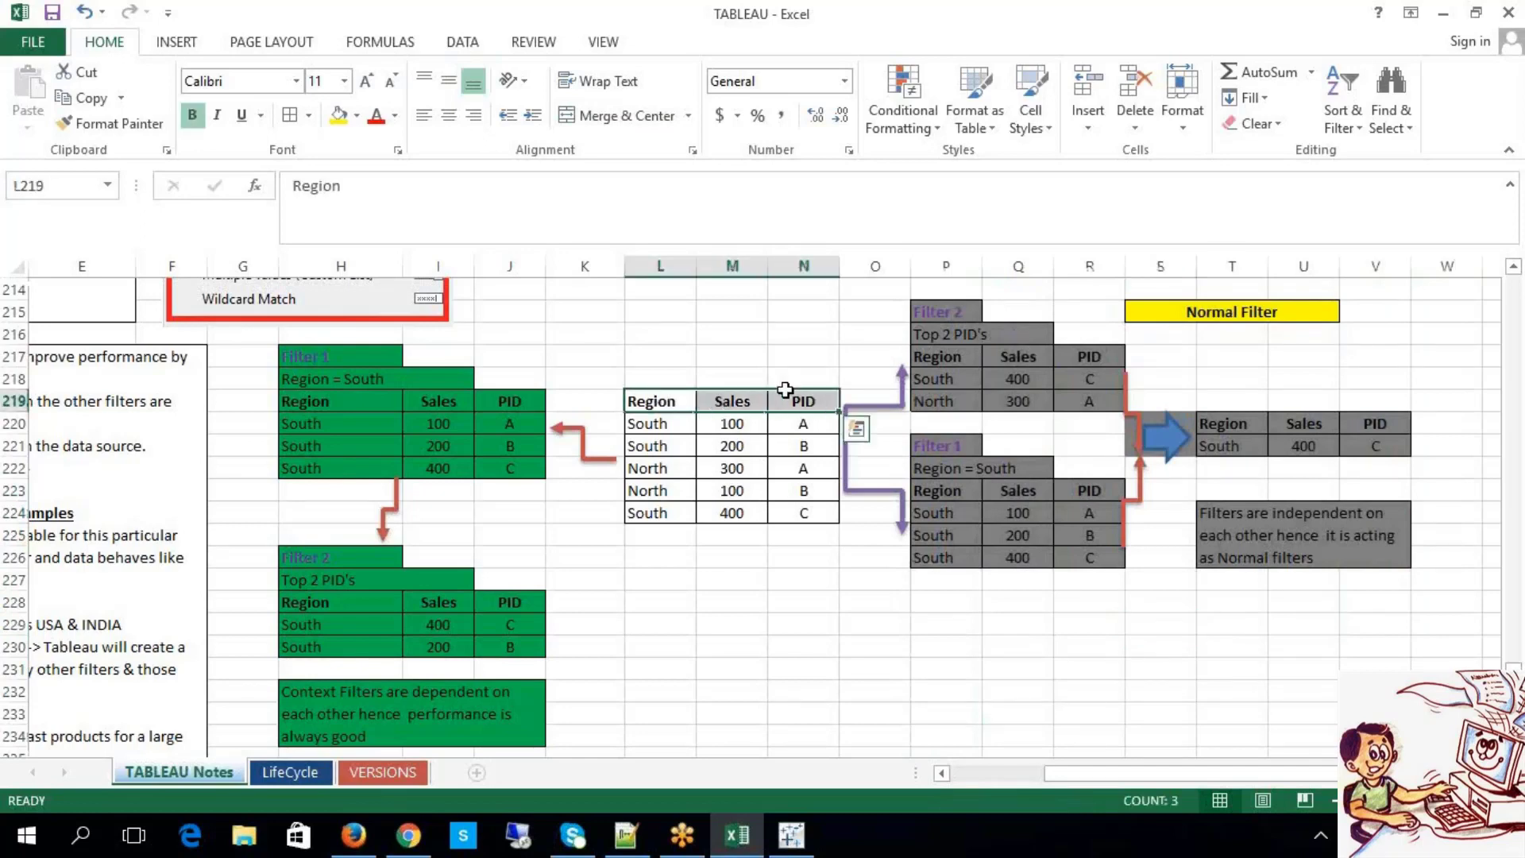
{"action": "left_click_drag", "start_coordinate": [659, 423], "coordinate": [664, 448]}
{"action": "left_click", "coordinate": [677, 468]}
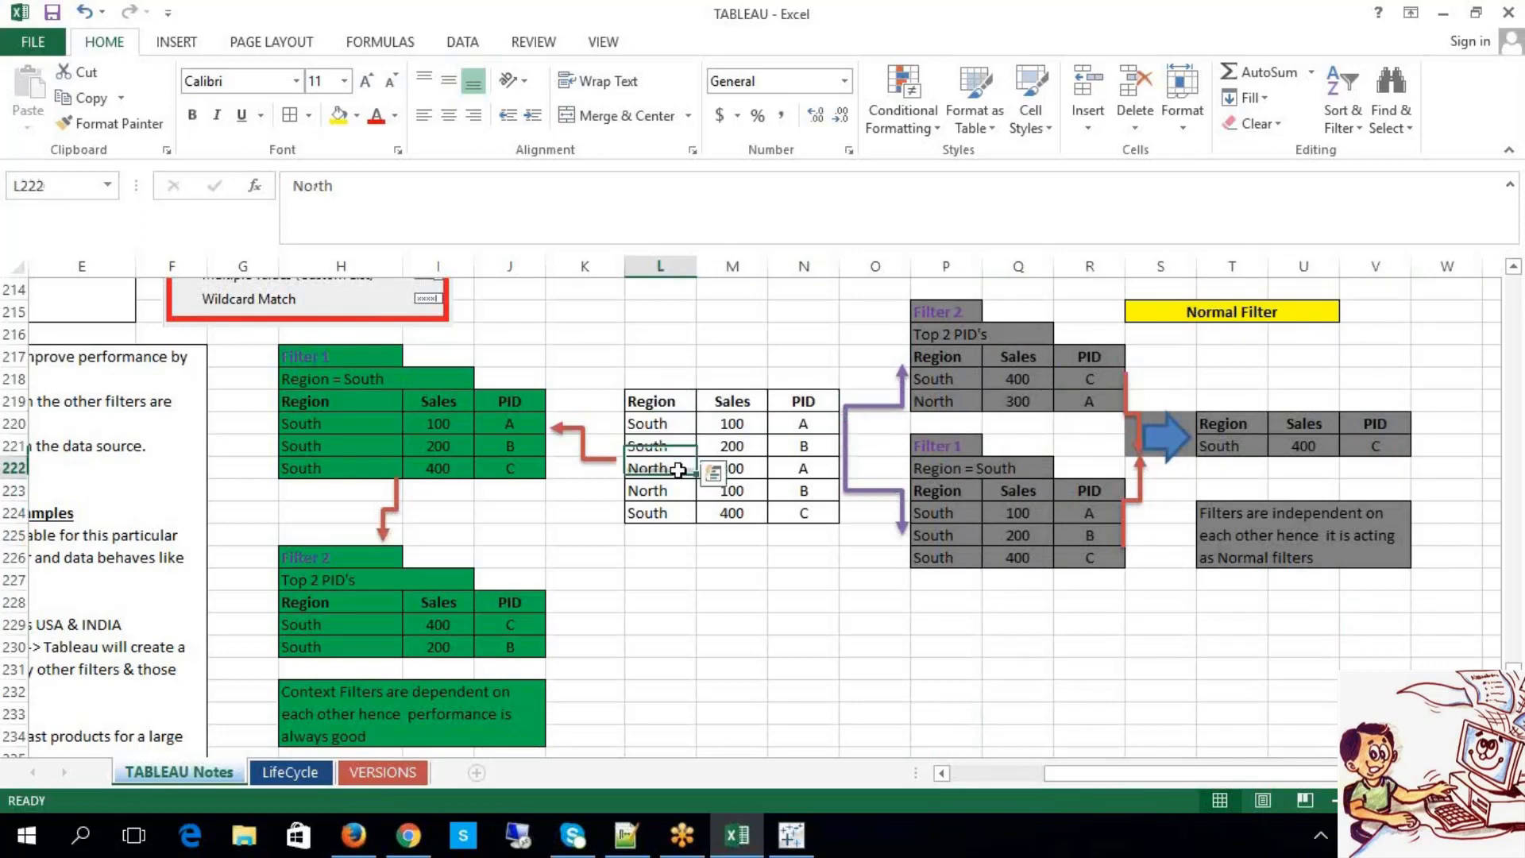
{"action": "left_click", "coordinate": [686, 510]}
{"action": "left_click_drag", "start_coordinate": [743, 418], "coordinate": [735, 491]}
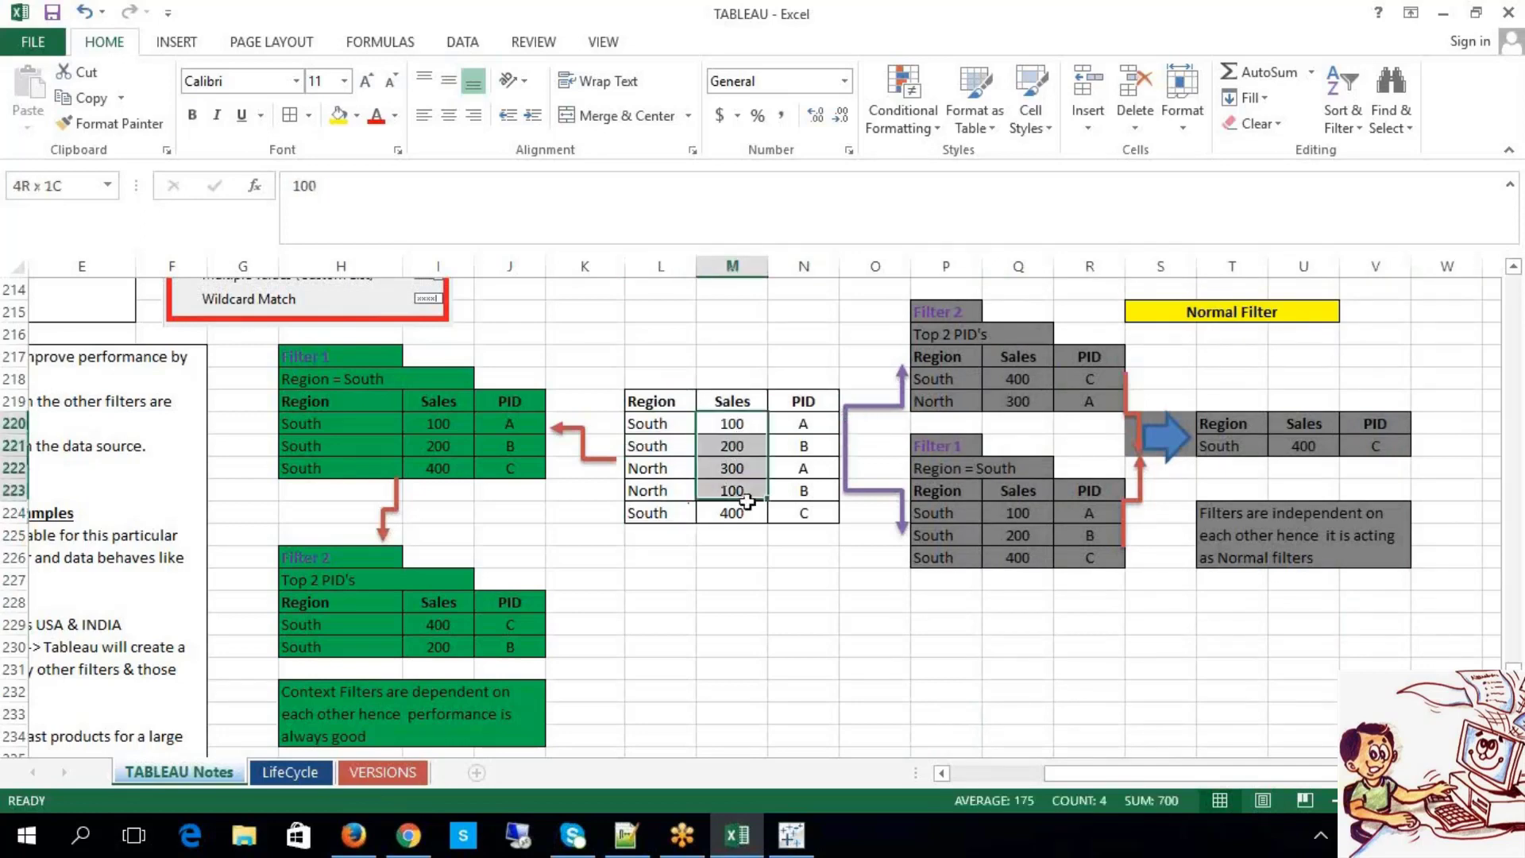
{"action": "left_click_drag", "start_coordinate": [799, 423], "coordinate": [809, 496]}
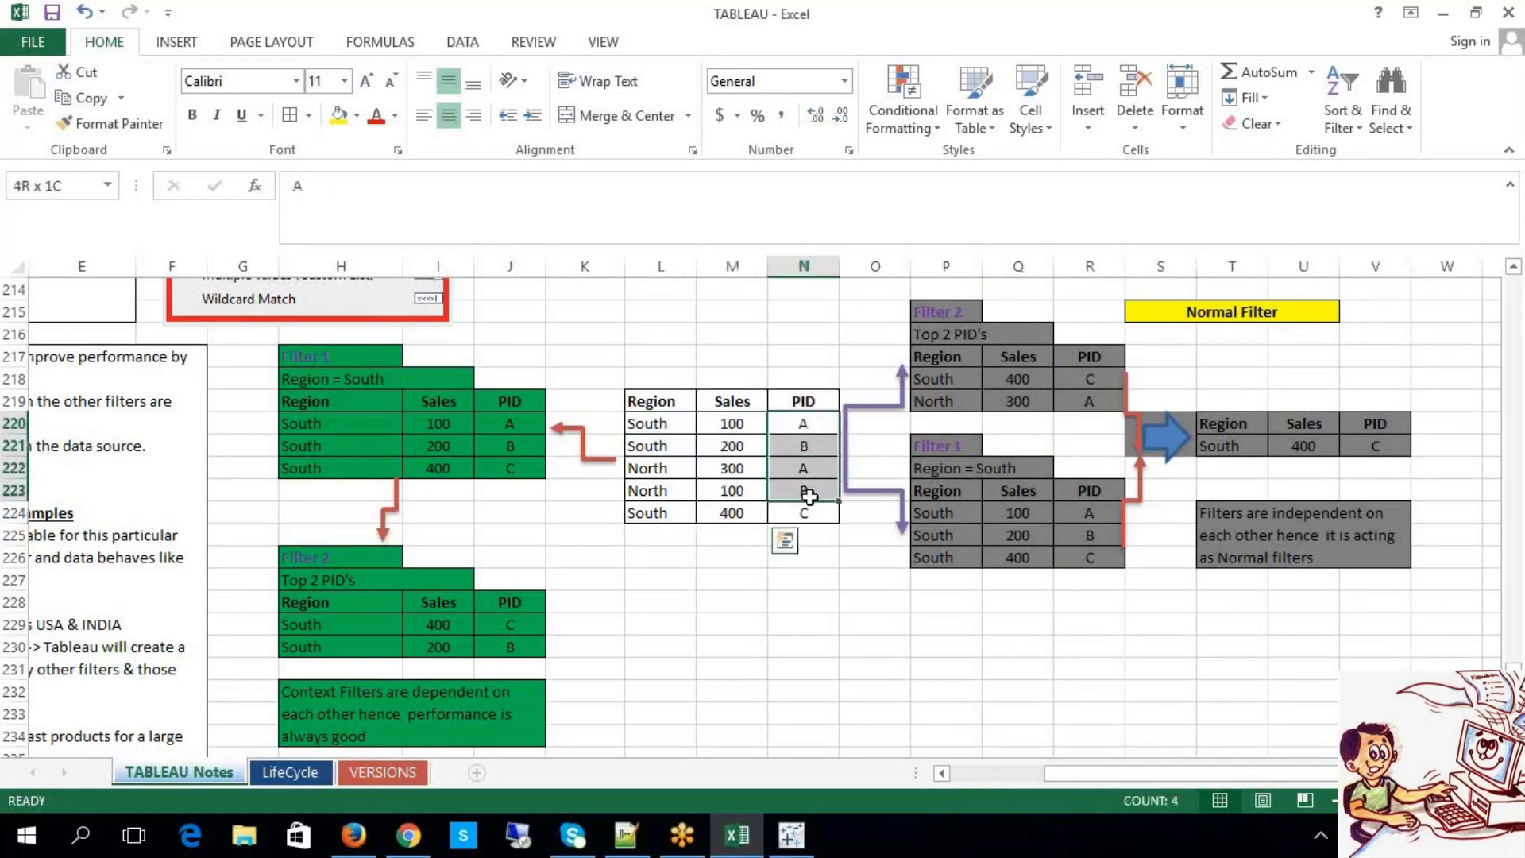
{"action": "left_click", "coordinate": [927, 663]}
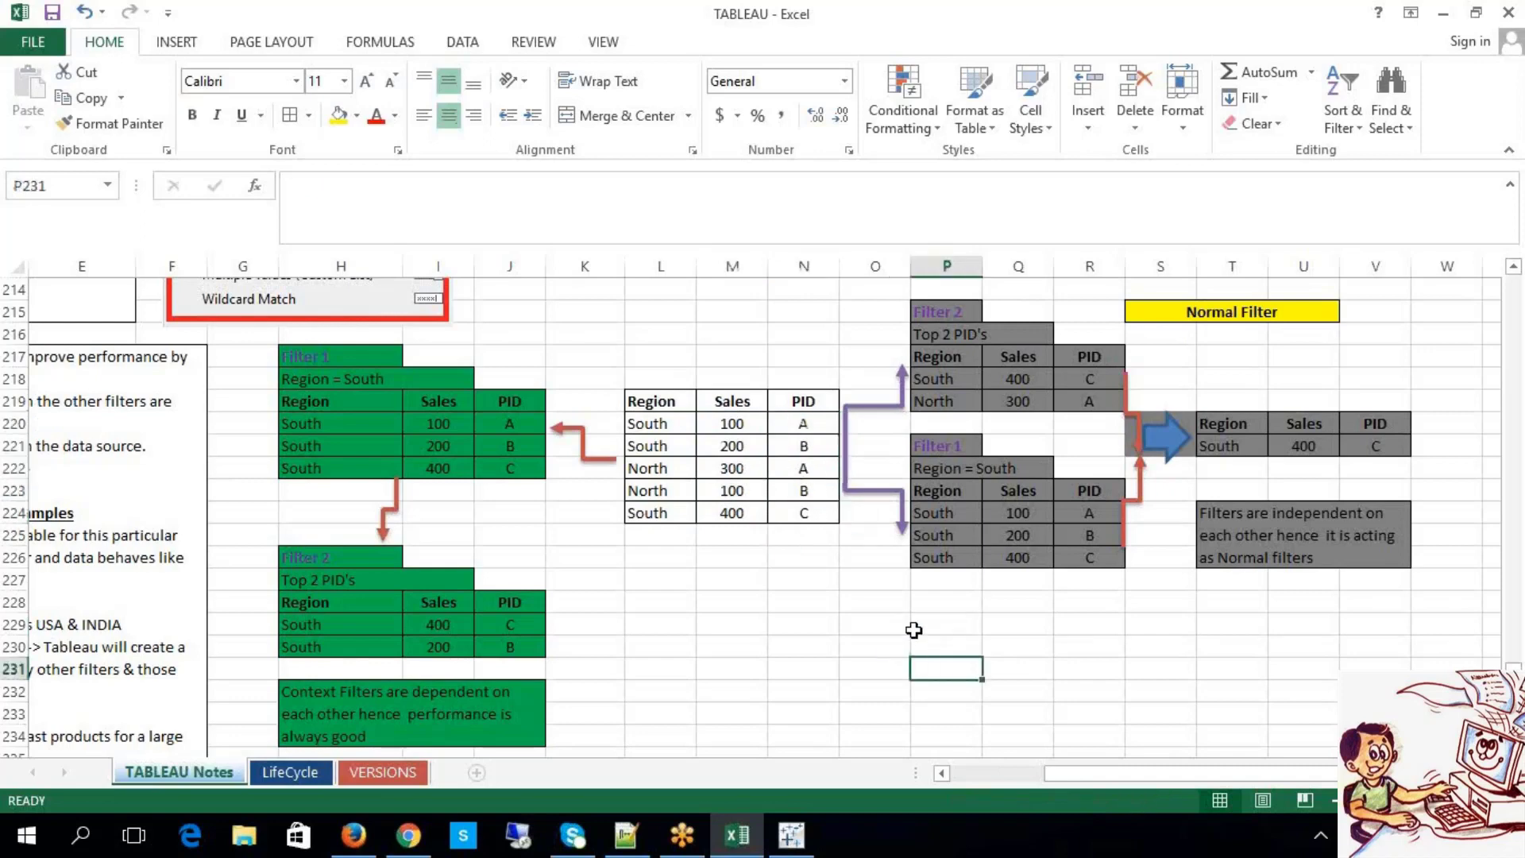
Step: Examine the grey example's Filter 1 condition "Region = South" and the connector leading to it from the source table
{"action": "left_click_drag", "start_coordinate": [949, 490], "coordinate": [950, 477]}
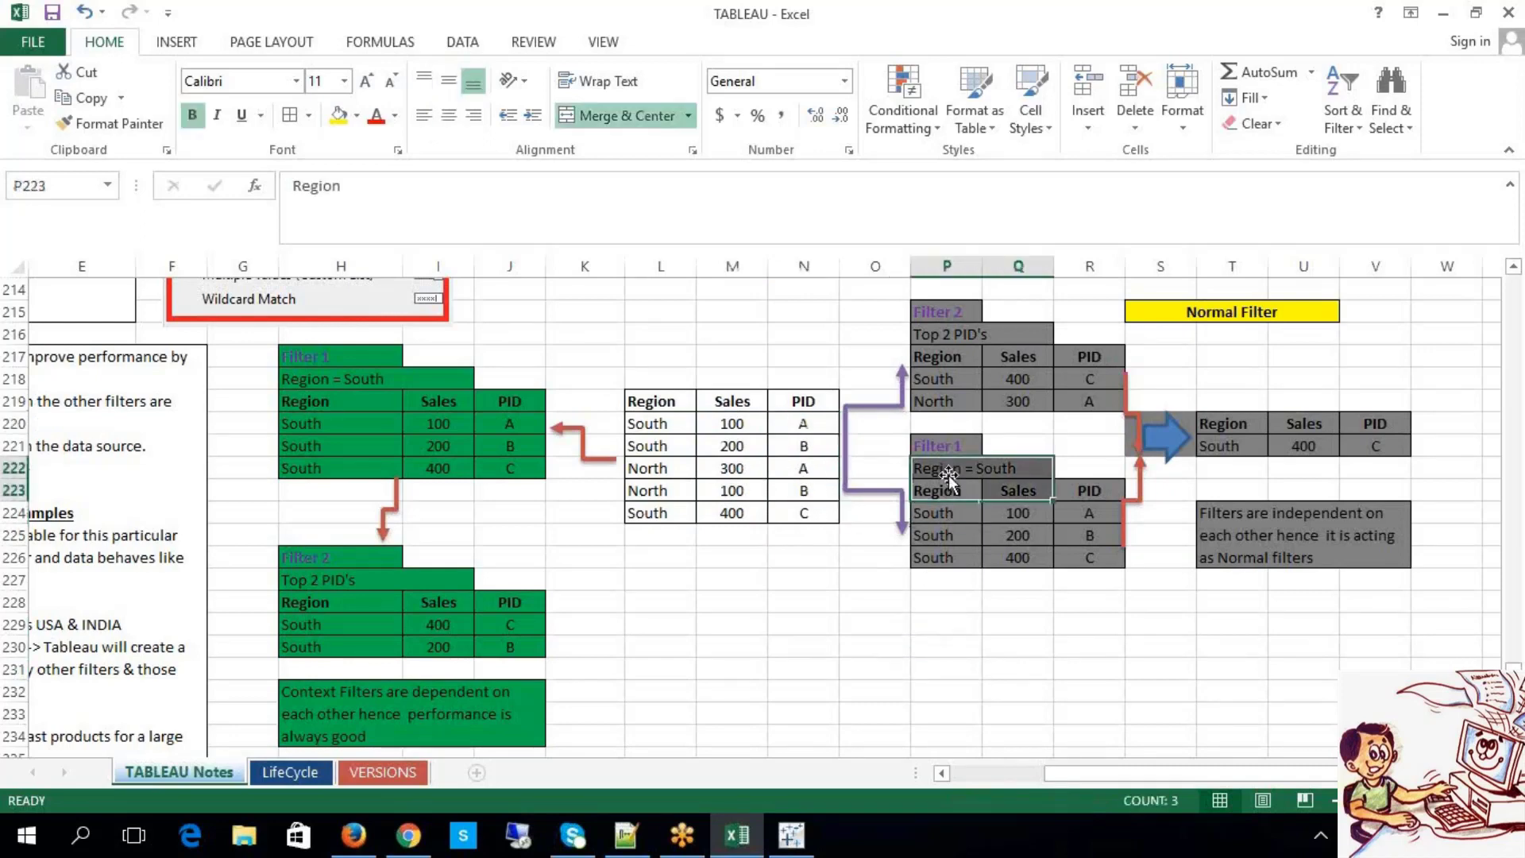
{"action": "left_click", "coordinate": [944, 449]}
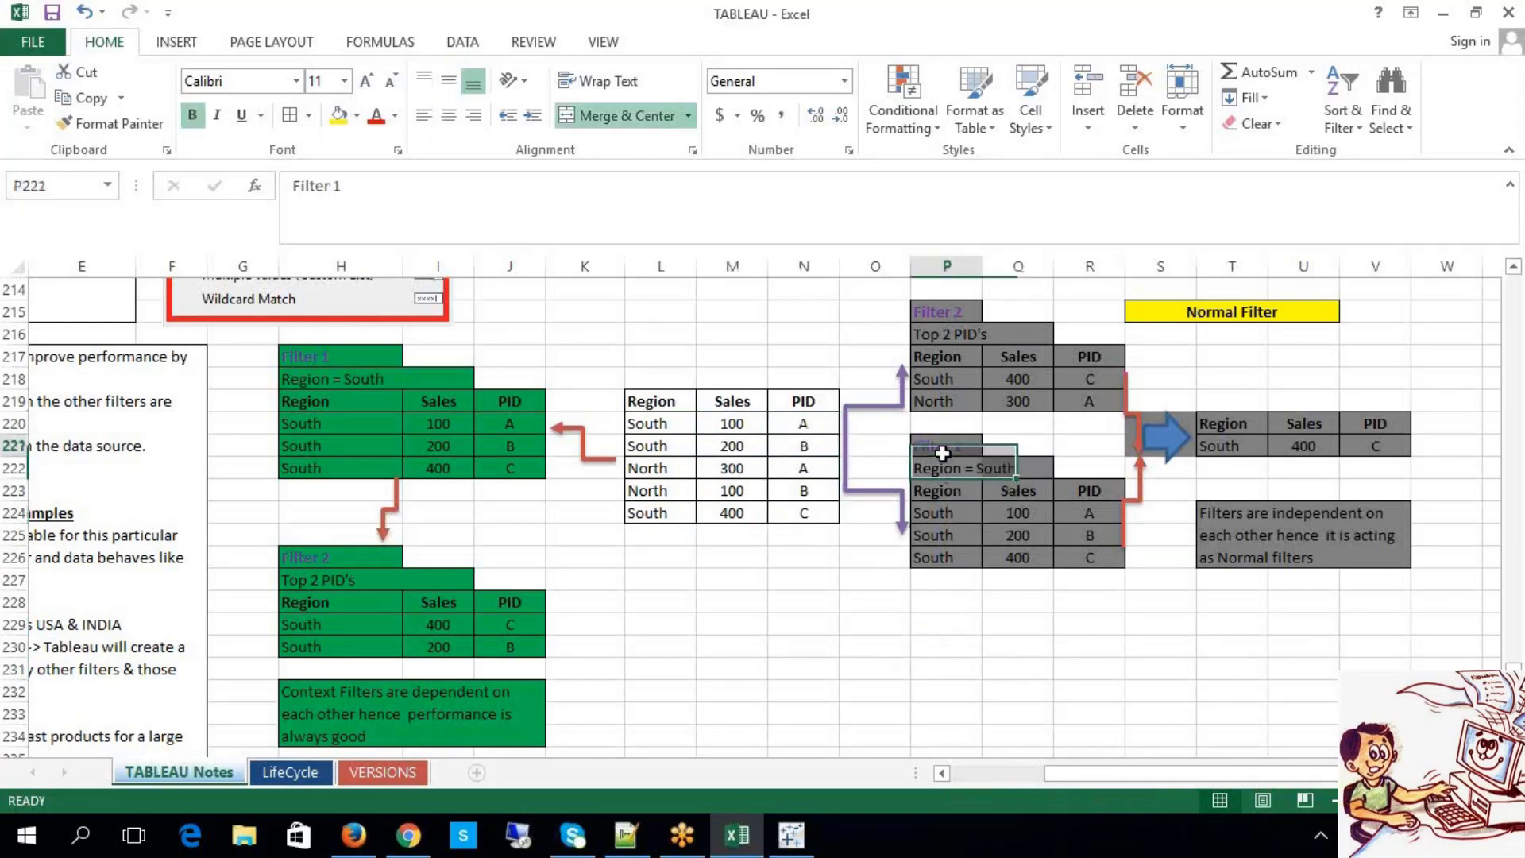
{"action": "left_click", "coordinate": [1021, 471]}
{"action": "double_click", "coordinate": [1021, 470]}
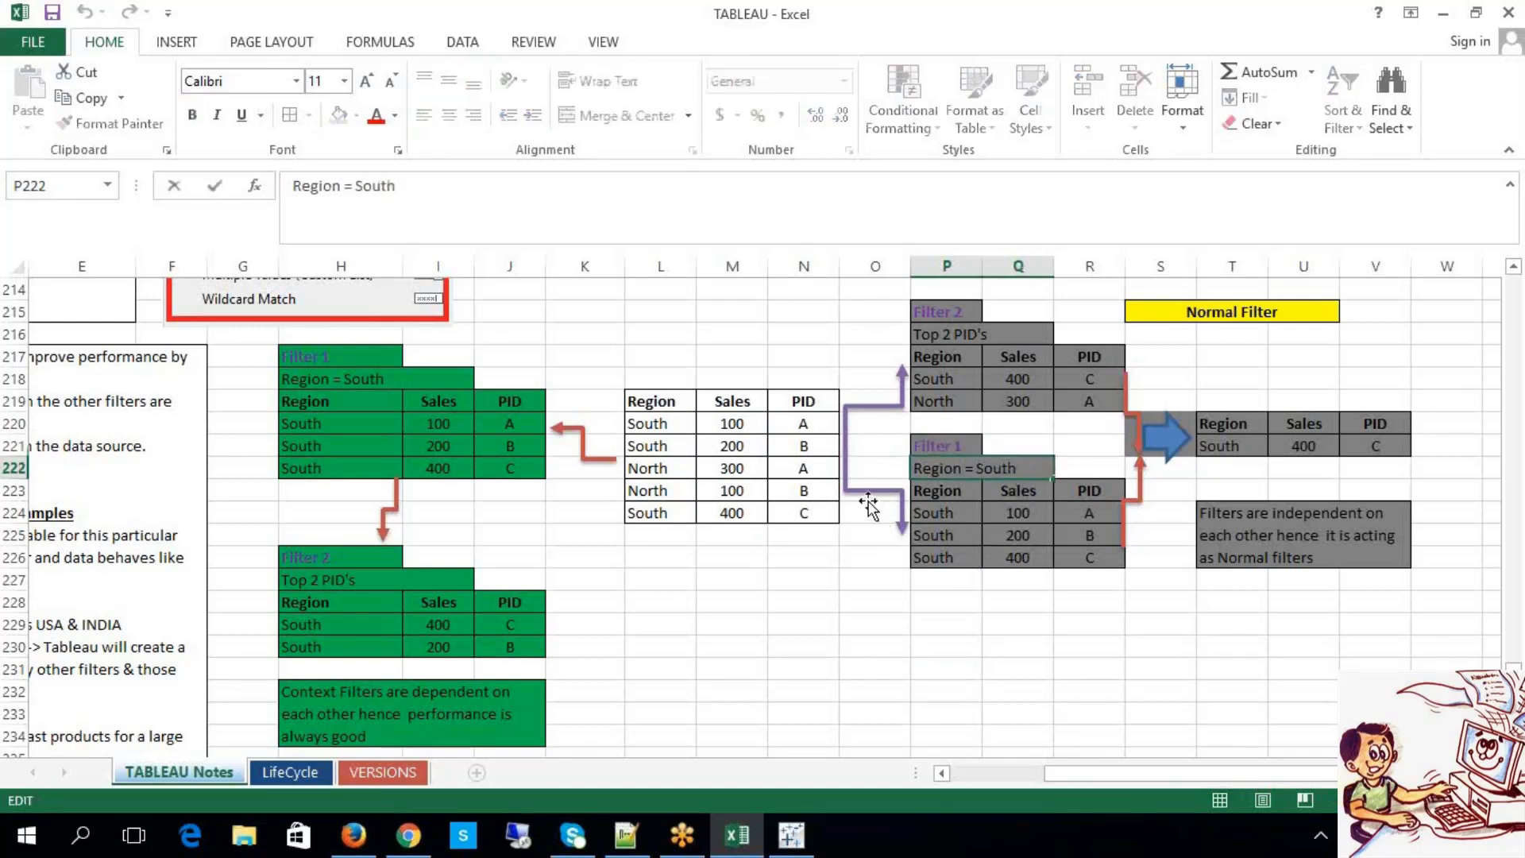
{"action": "left_click", "coordinate": [866, 499]}
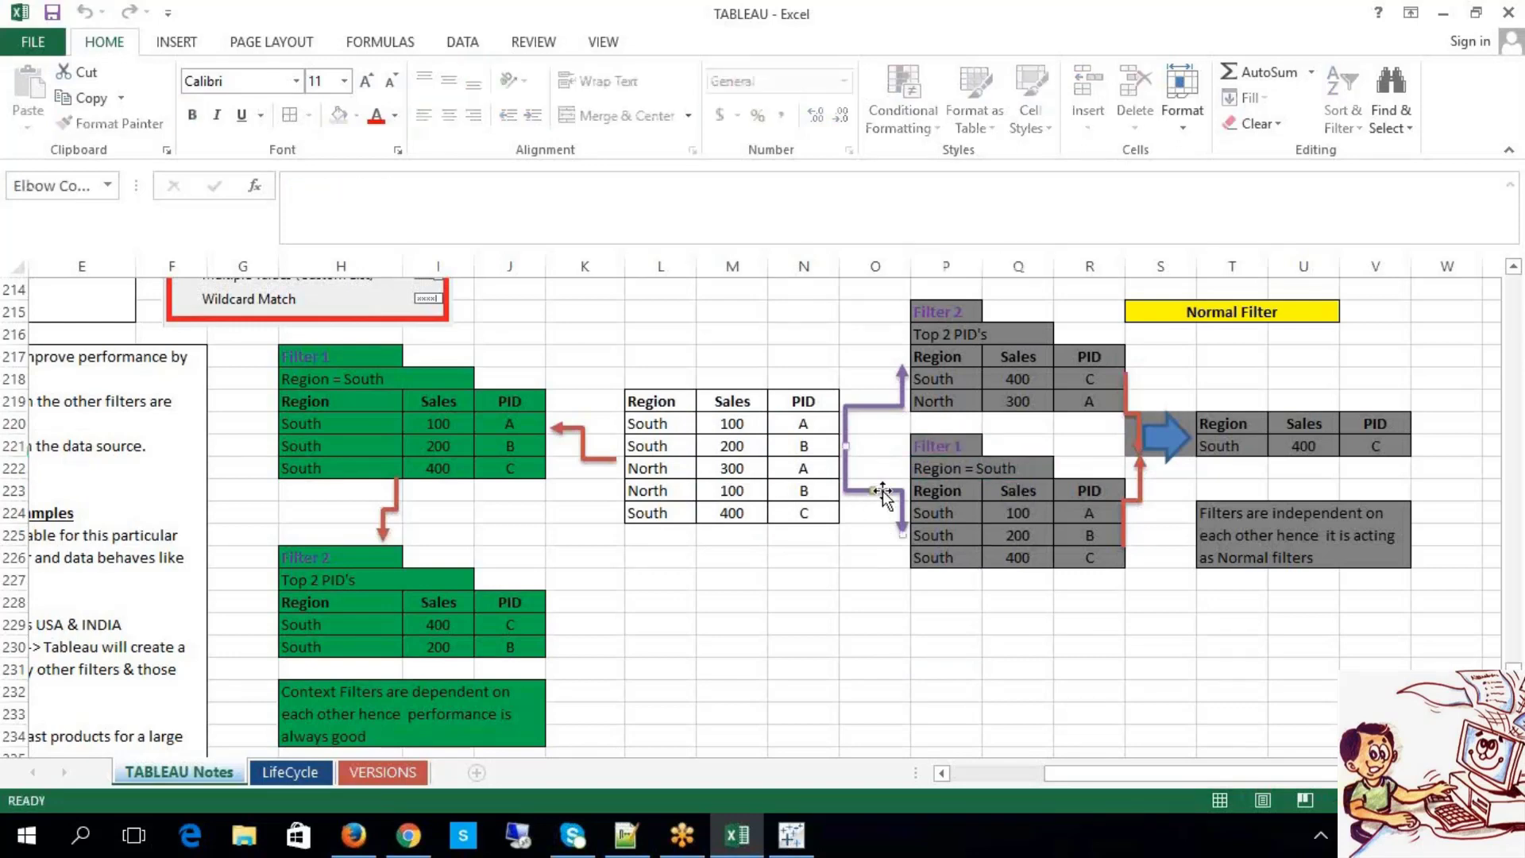
{"action": "left_click", "coordinate": [965, 448]}
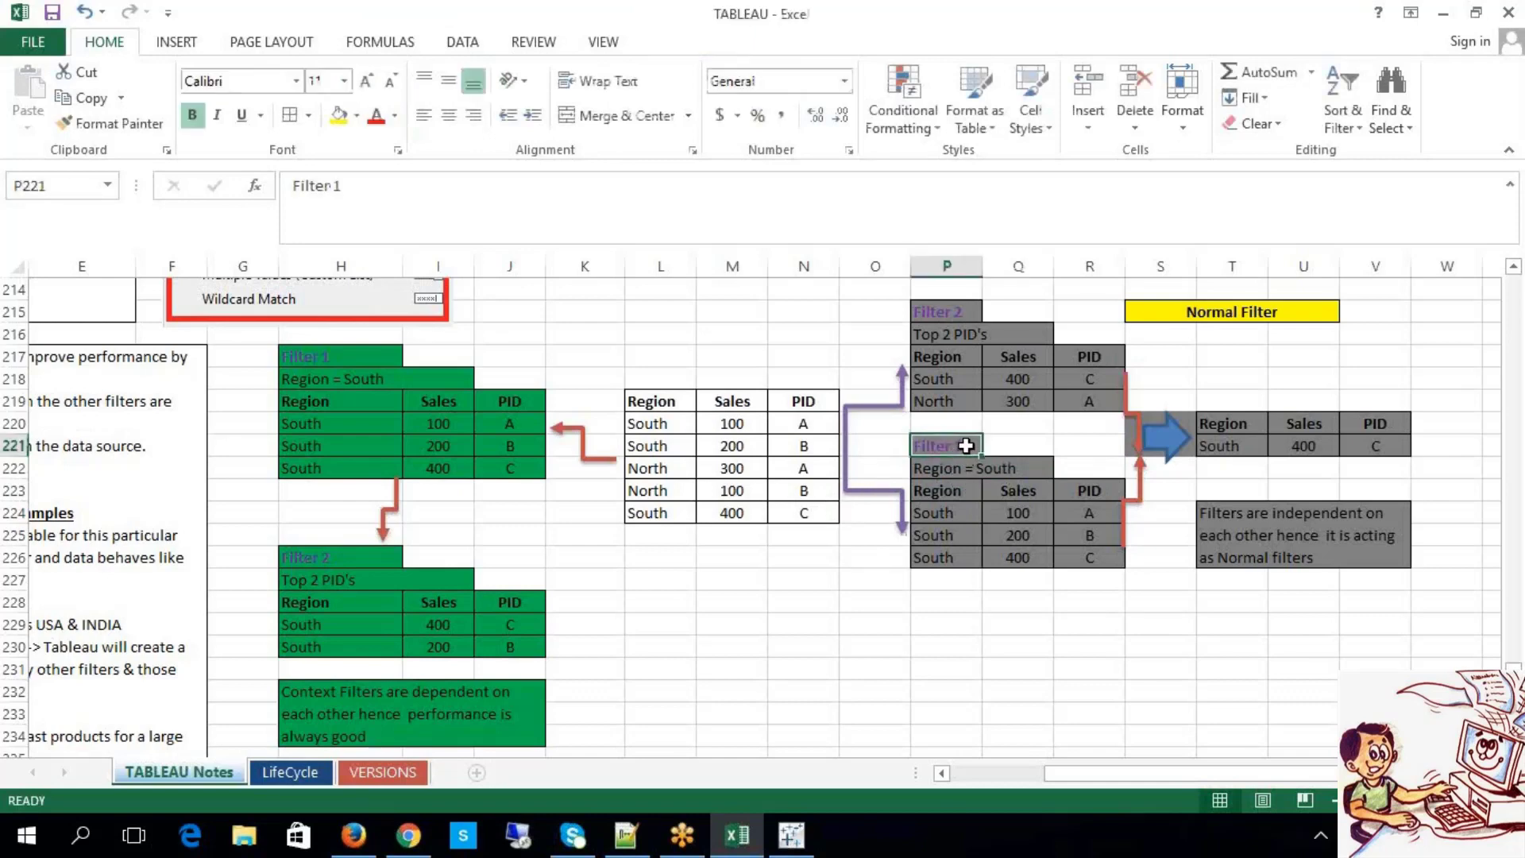
{"action": "left_click", "coordinate": [1003, 473]}
{"action": "left_click", "coordinate": [822, 584]}
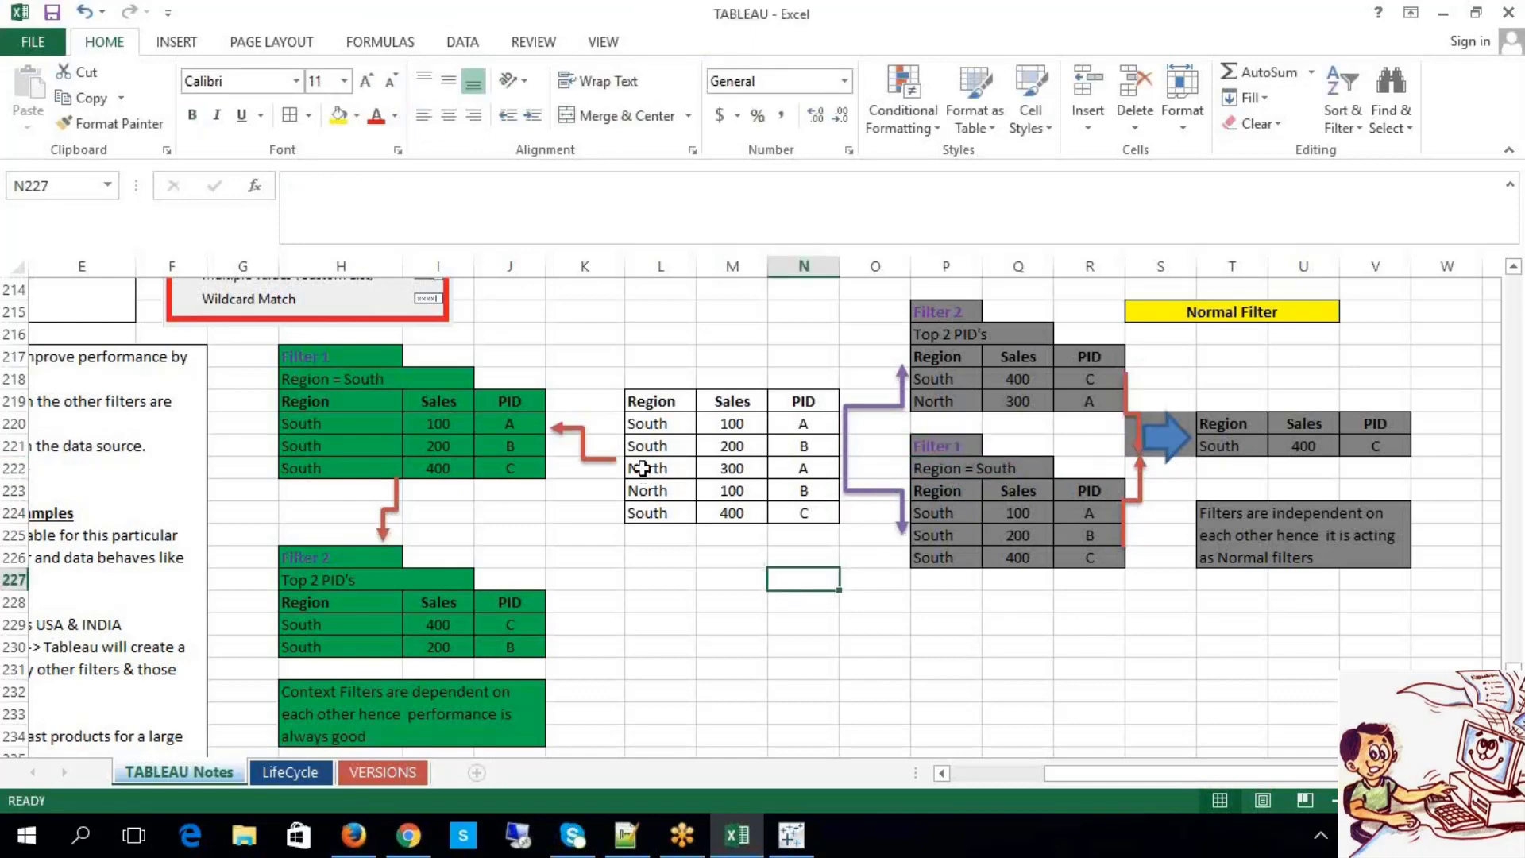
Step: Compare the source table's rows with the grey Filter 1 result rows, and select the "Top 2 PID's" condition of Filter 2
{"action": "left_click_drag", "start_coordinate": [646, 472], "coordinate": [807, 491]}
{"action": "left_click_drag", "start_coordinate": [947, 515], "coordinate": [1076, 567]}
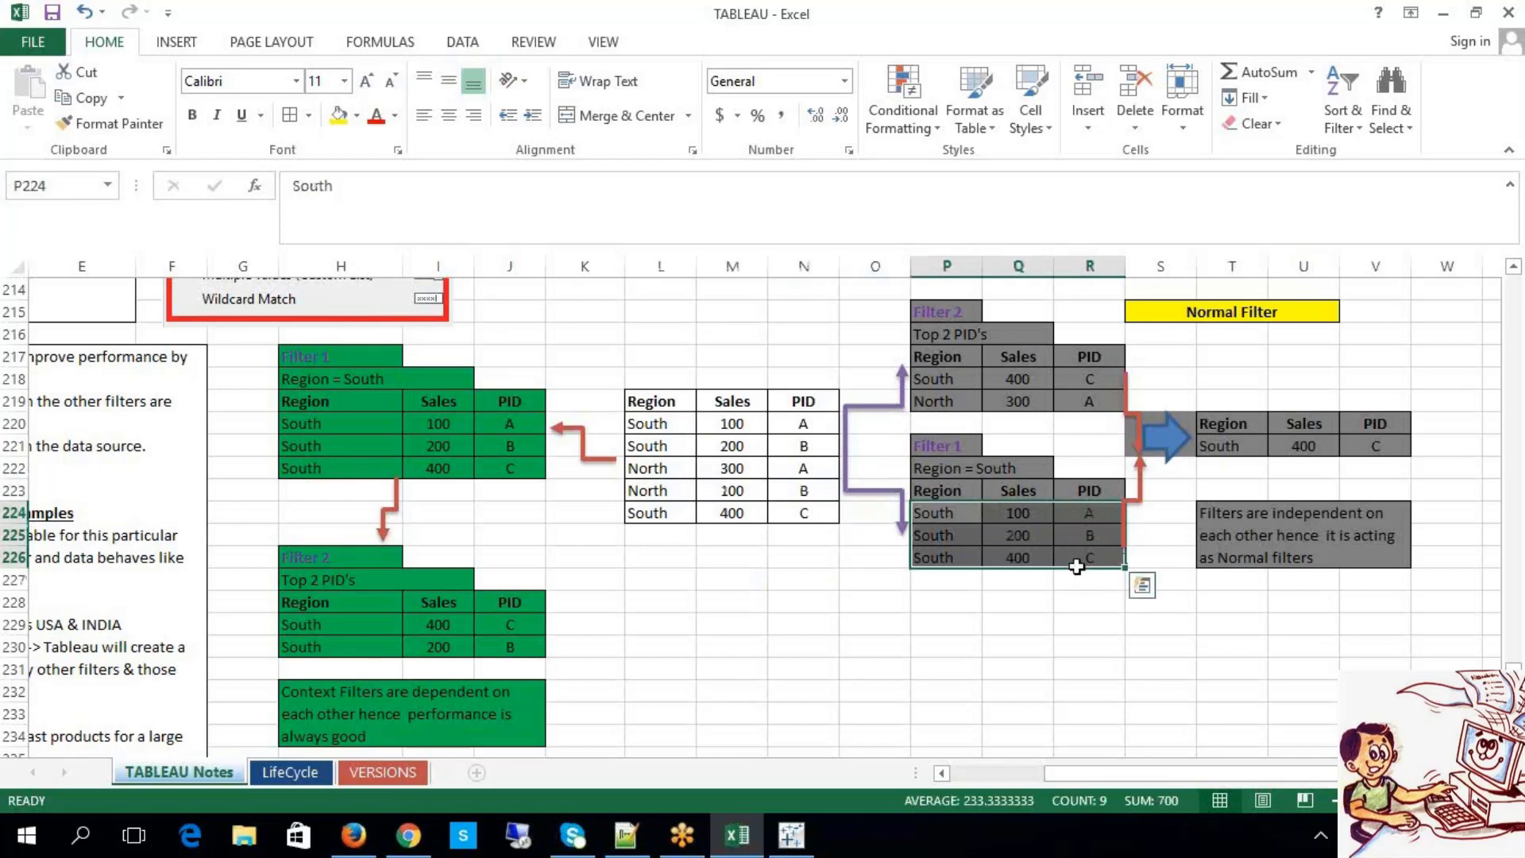
{"action": "left_click", "coordinate": [812, 447]}
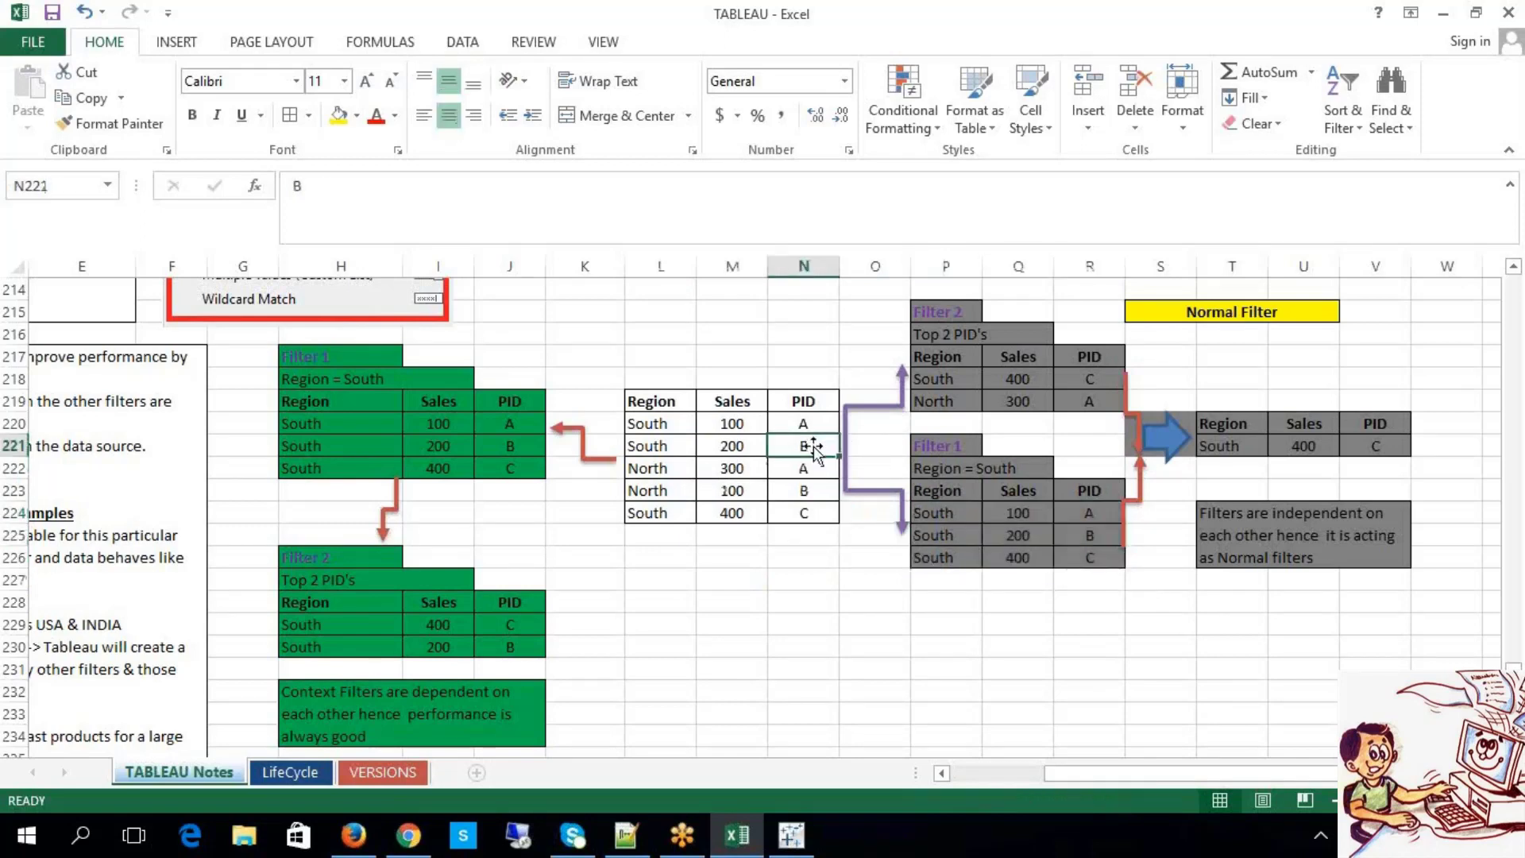
{"action": "left_click", "coordinate": [953, 449]}
{"action": "left_click", "coordinate": [818, 485]}
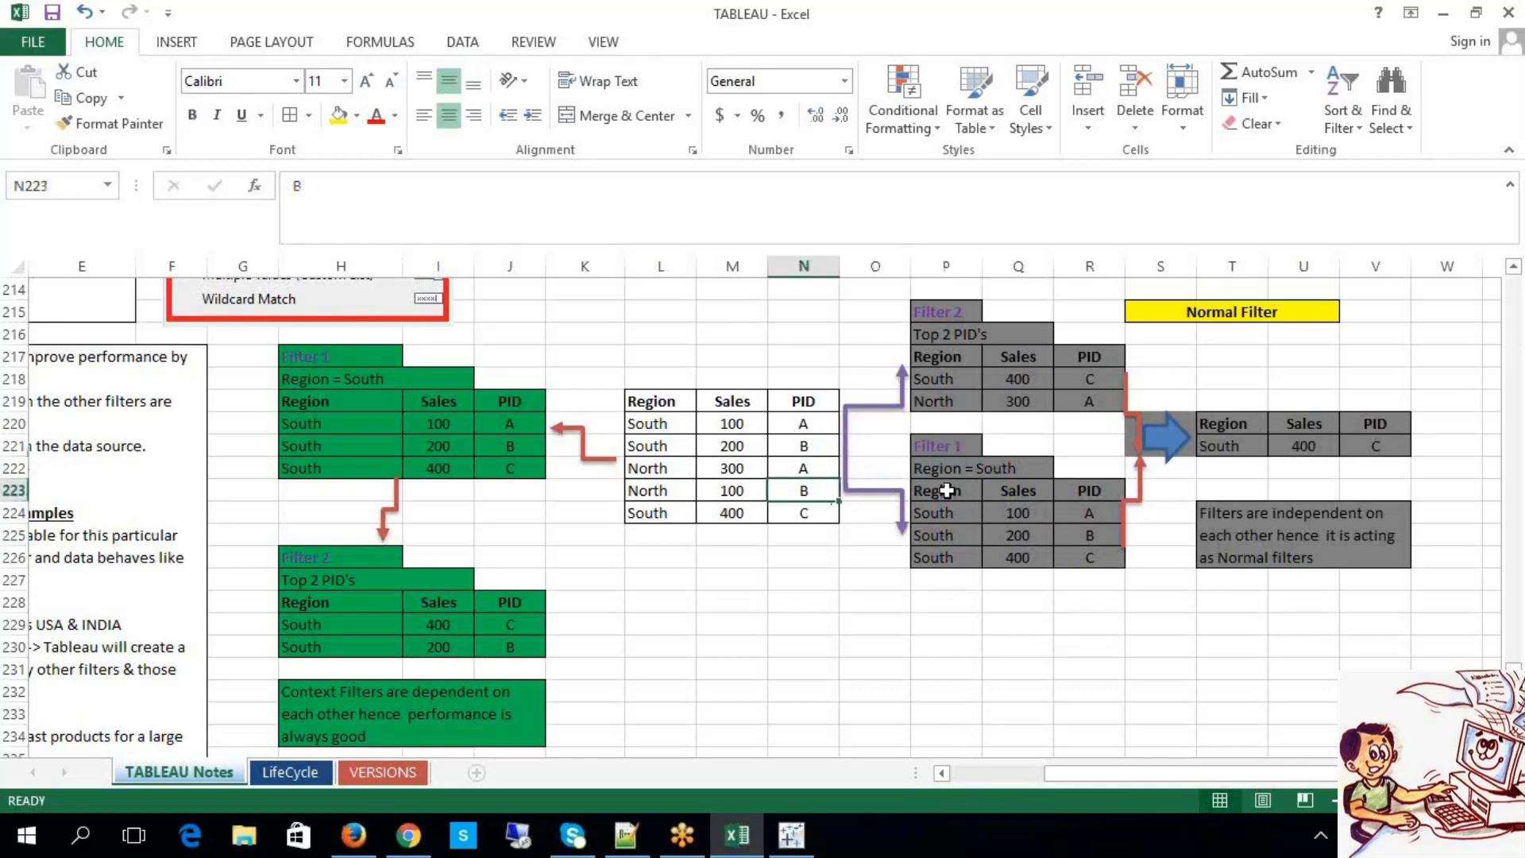
{"action": "left_click_drag", "start_coordinate": [945, 491], "coordinate": [1080, 565]}
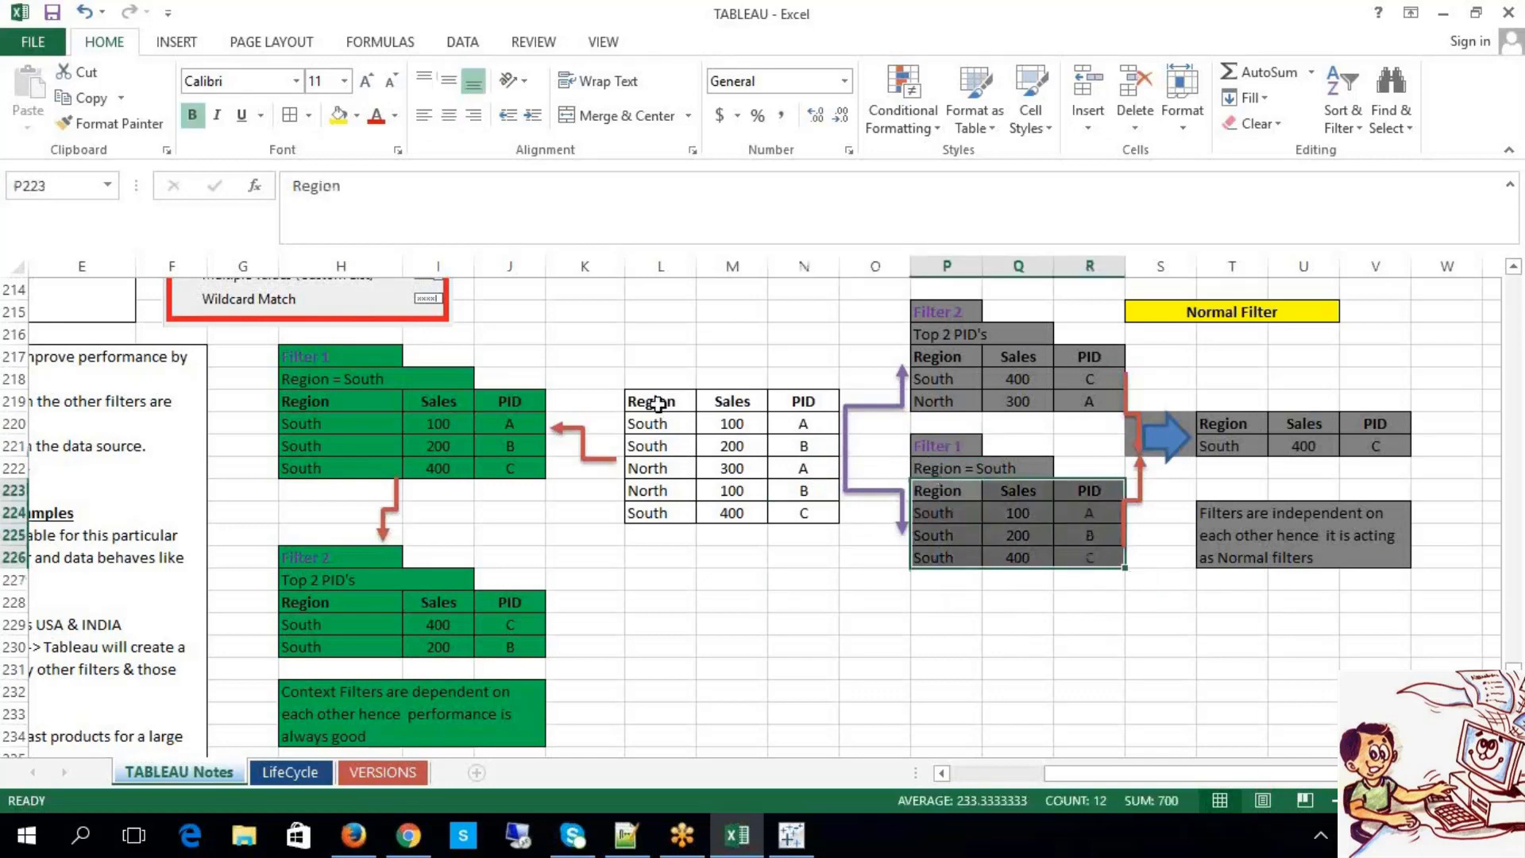
{"action": "left_click", "coordinate": [1007, 339]}
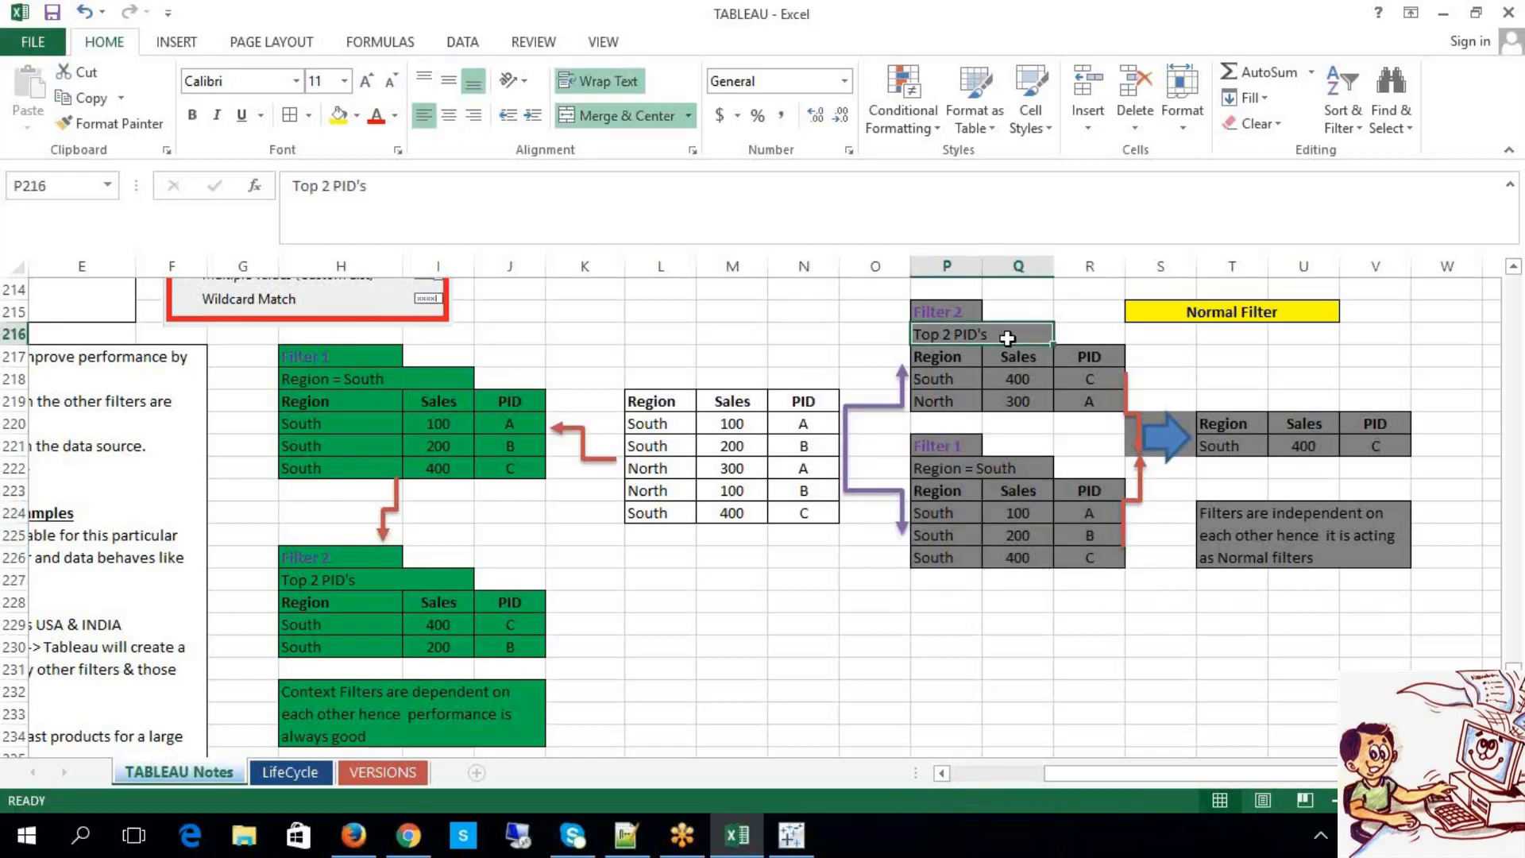
Step: Compare the source table's highest Sales rows with the result rows of the grey "Top 2 PID's" filter
{"action": "left_click", "coordinate": [820, 397]}
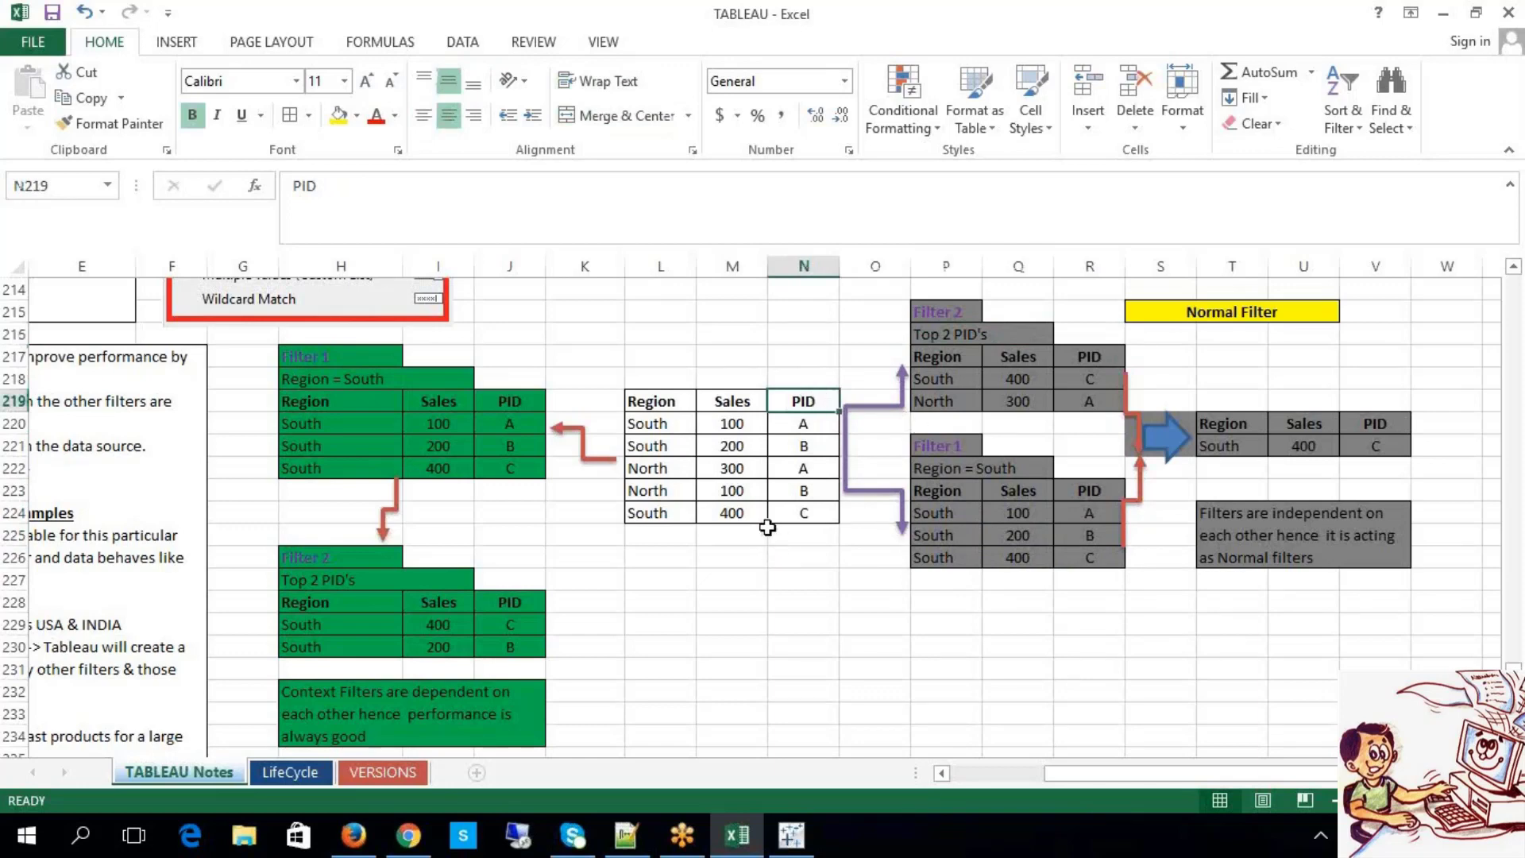
{"action": "left_click", "coordinate": [735, 512]}
{"action": "left_click", "coordinate": [755, 468]}
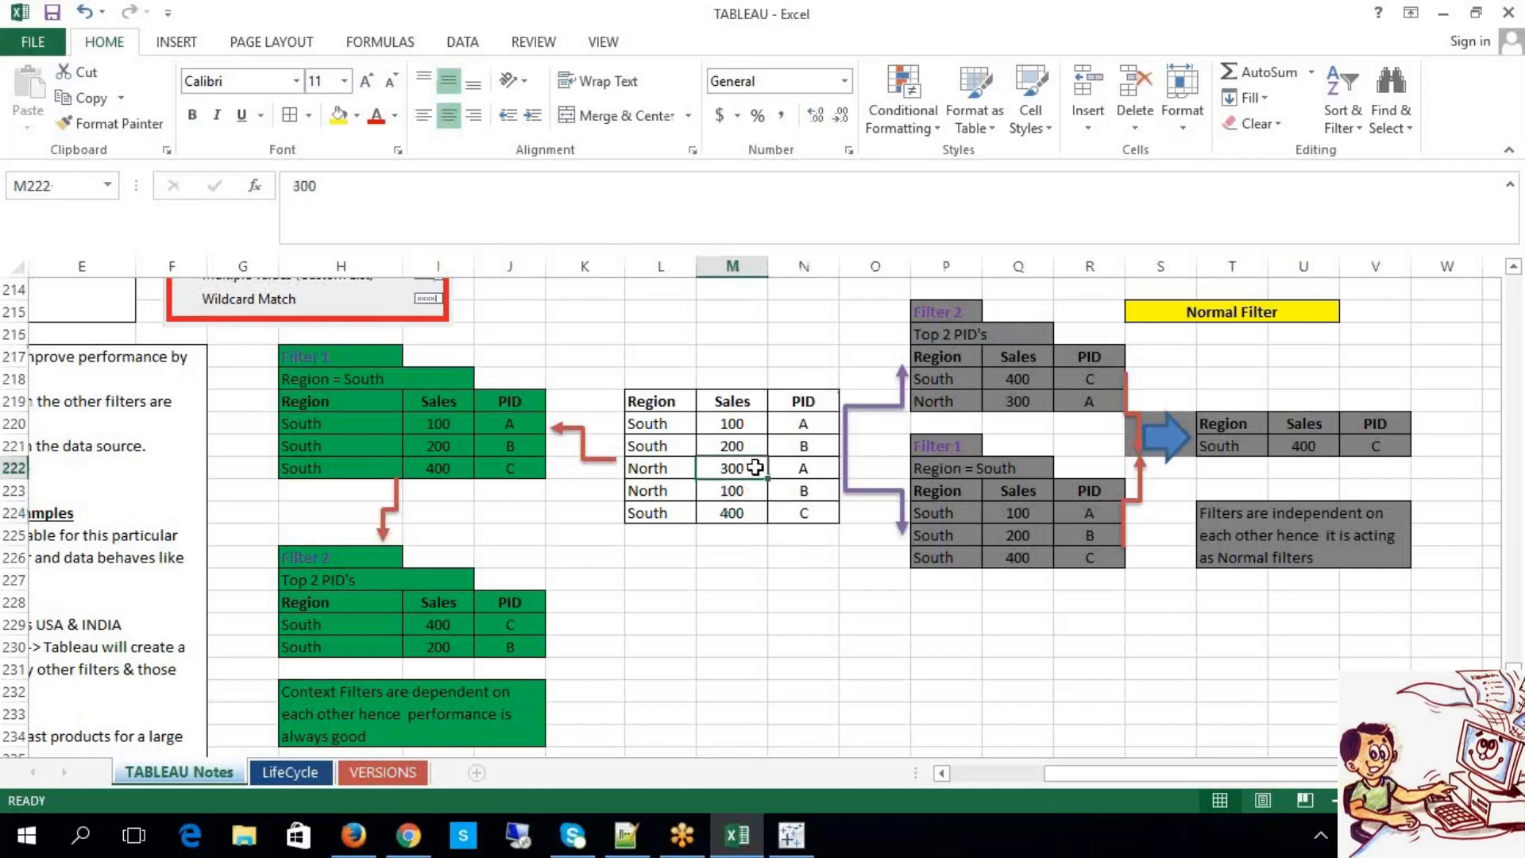
{"action": "left_click_drag", "start_coordinate": [723, 463], "coordinate": [793, 468]}
{"action": "left_click_drag", "start_coordinate": [668, 515], "coordinate": [790, 513]}
{"action": "left_click_drag", "start_coordinate": [935, 379], "coordinate": [1074, 402]}
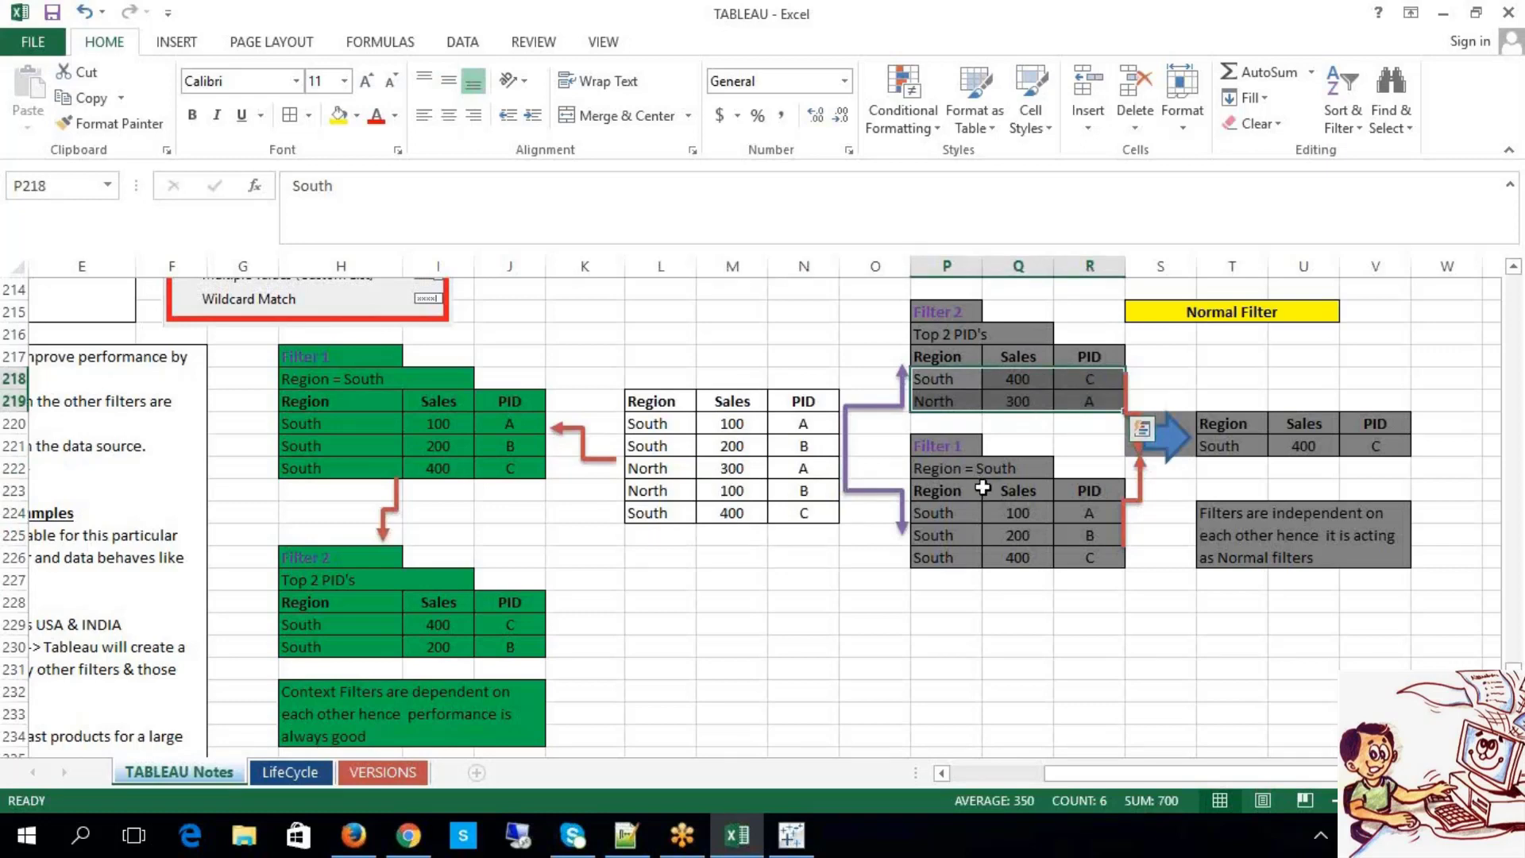
{"action": "left_click", "coordinate": [805, 426]}
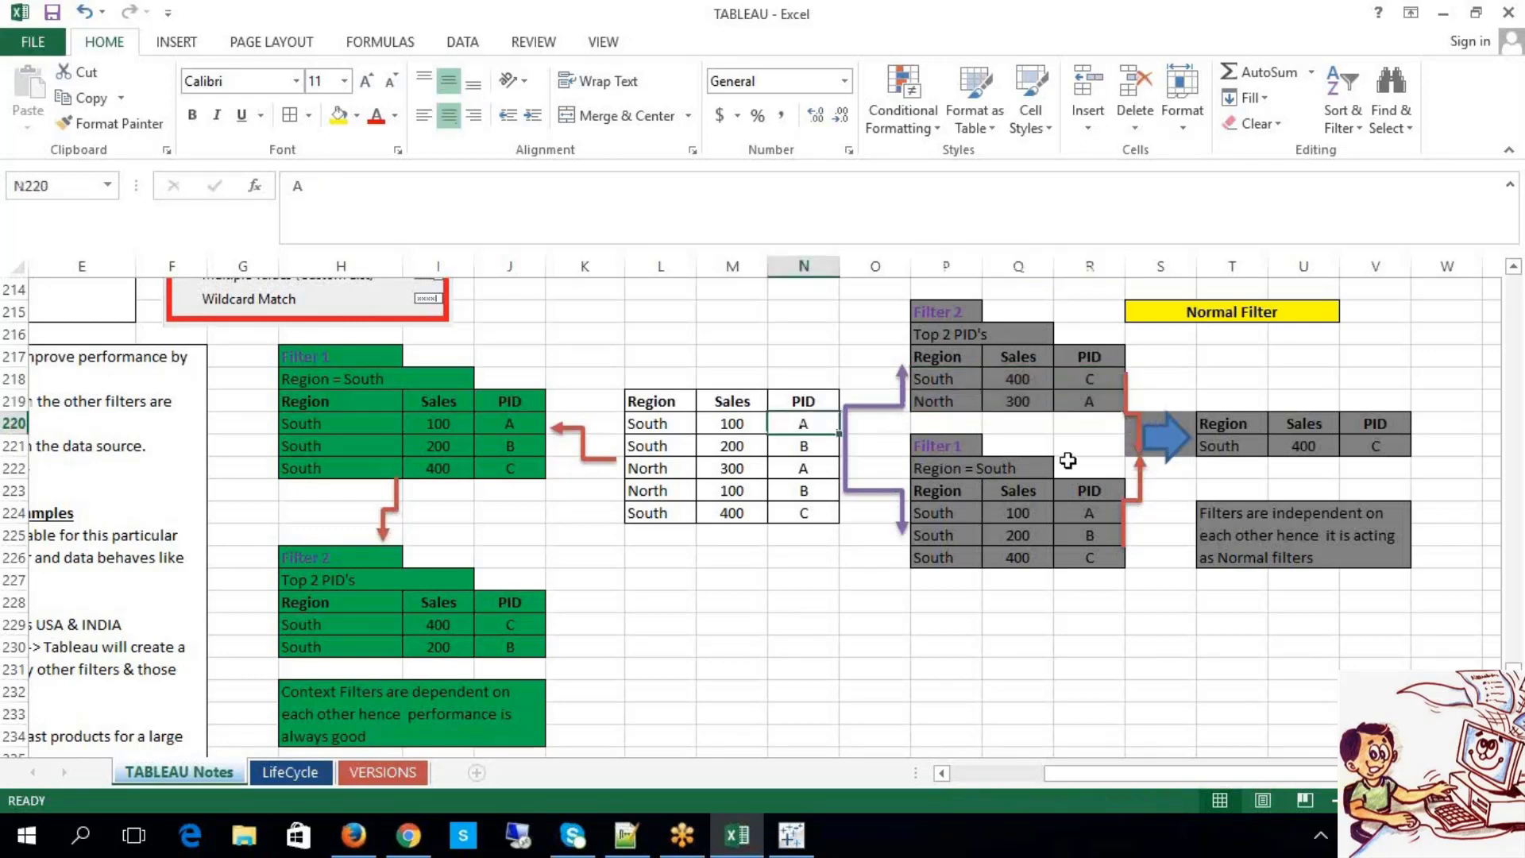
{"action": "left_click", "coordinate": [1072, 664]}
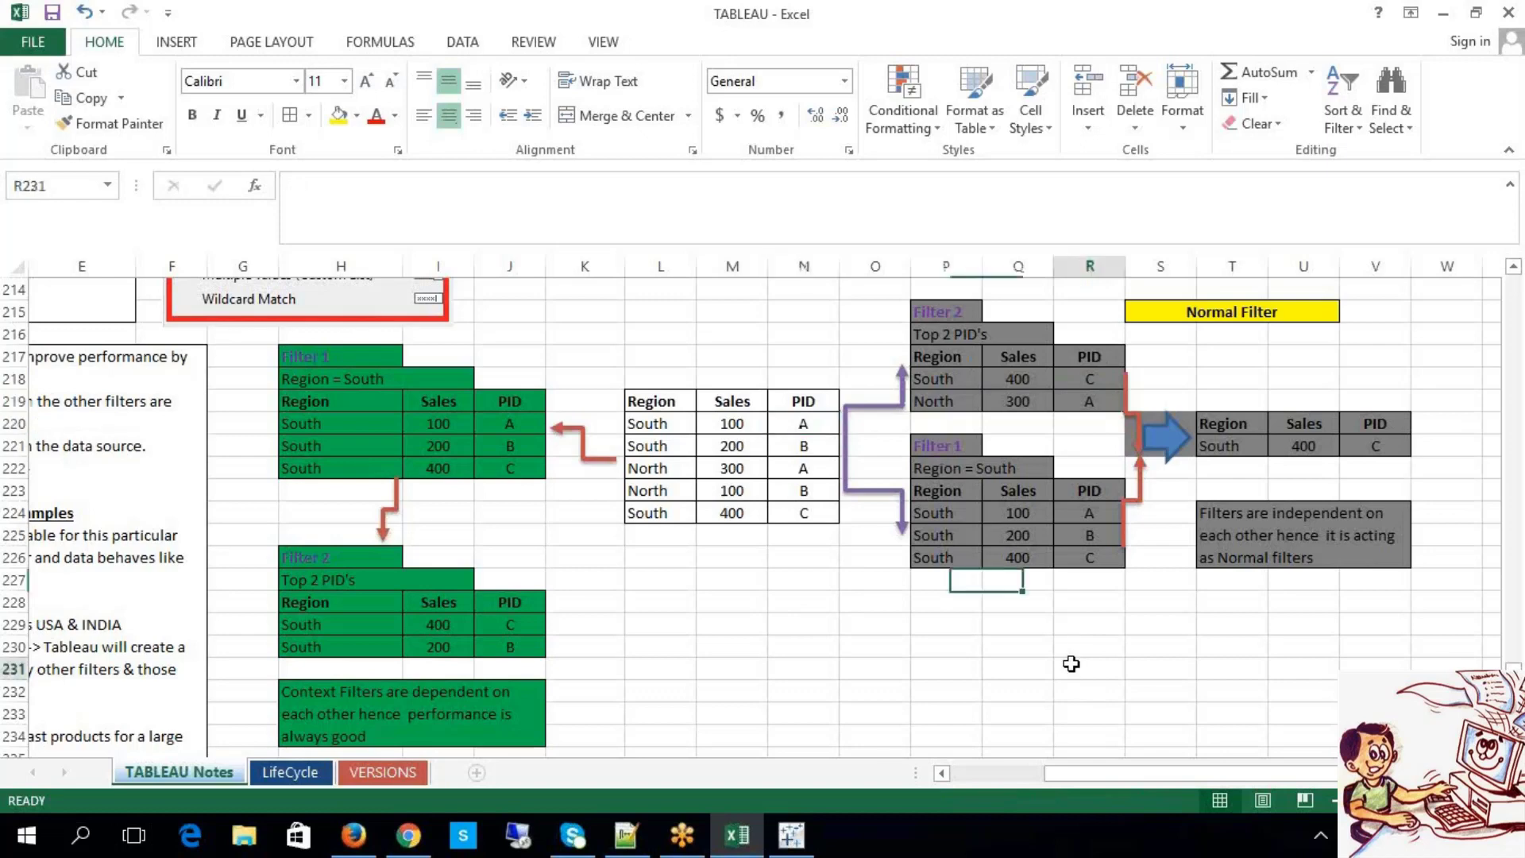
Step: Examine the purple connectors from the source table to both grey filters, and the conditions and Sales values of Filter 2 and Filter 1
{"action": "left_click", "coordinate": [879, 394]}
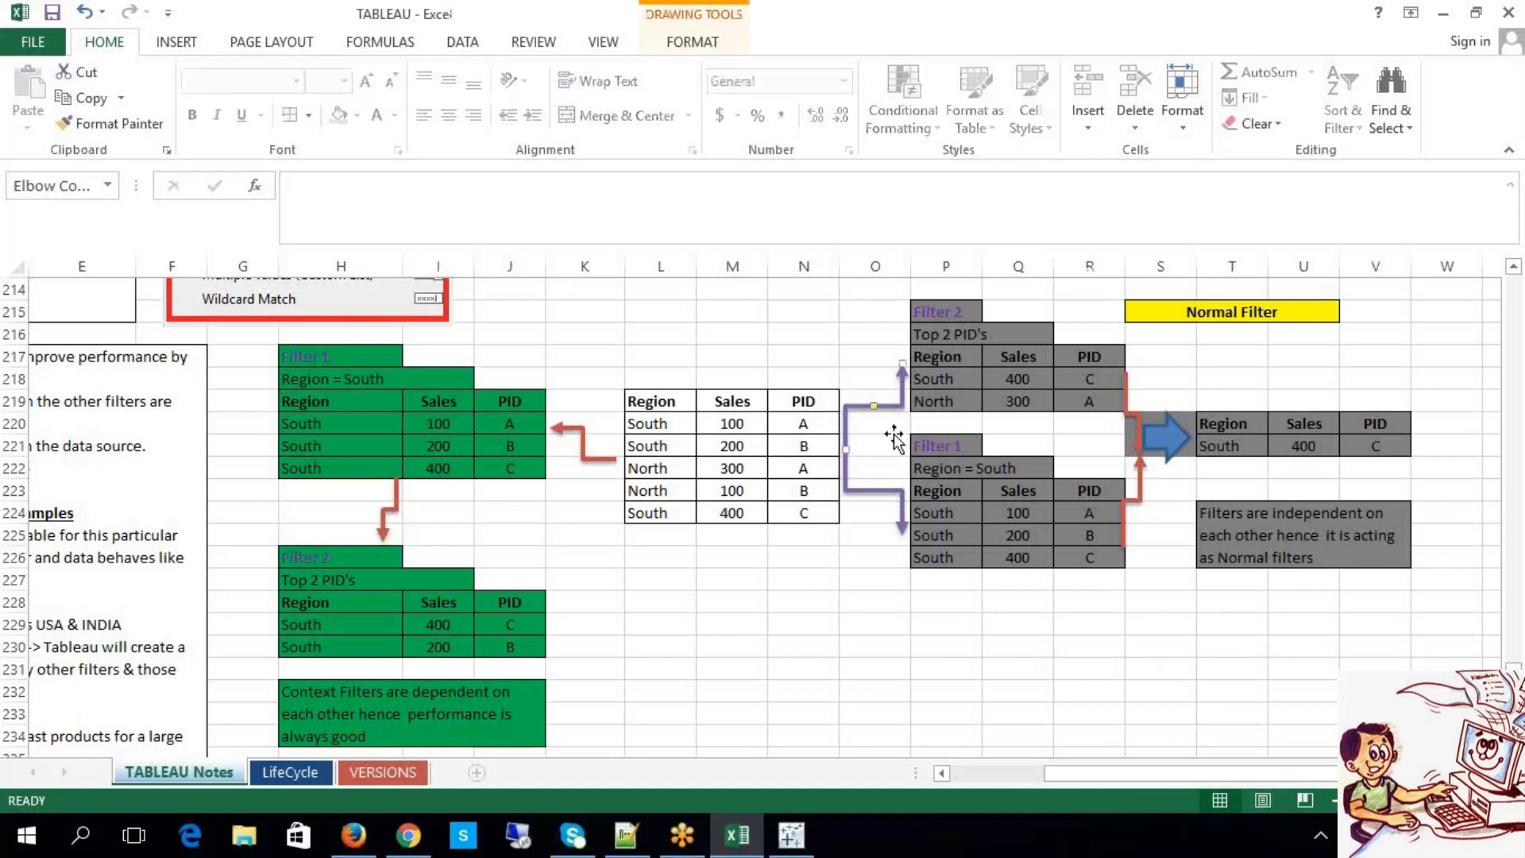
{"action": "left_click", "coordinate": [879, 490]}
{"action": "left_click", "coordinate": [1062, 626]}
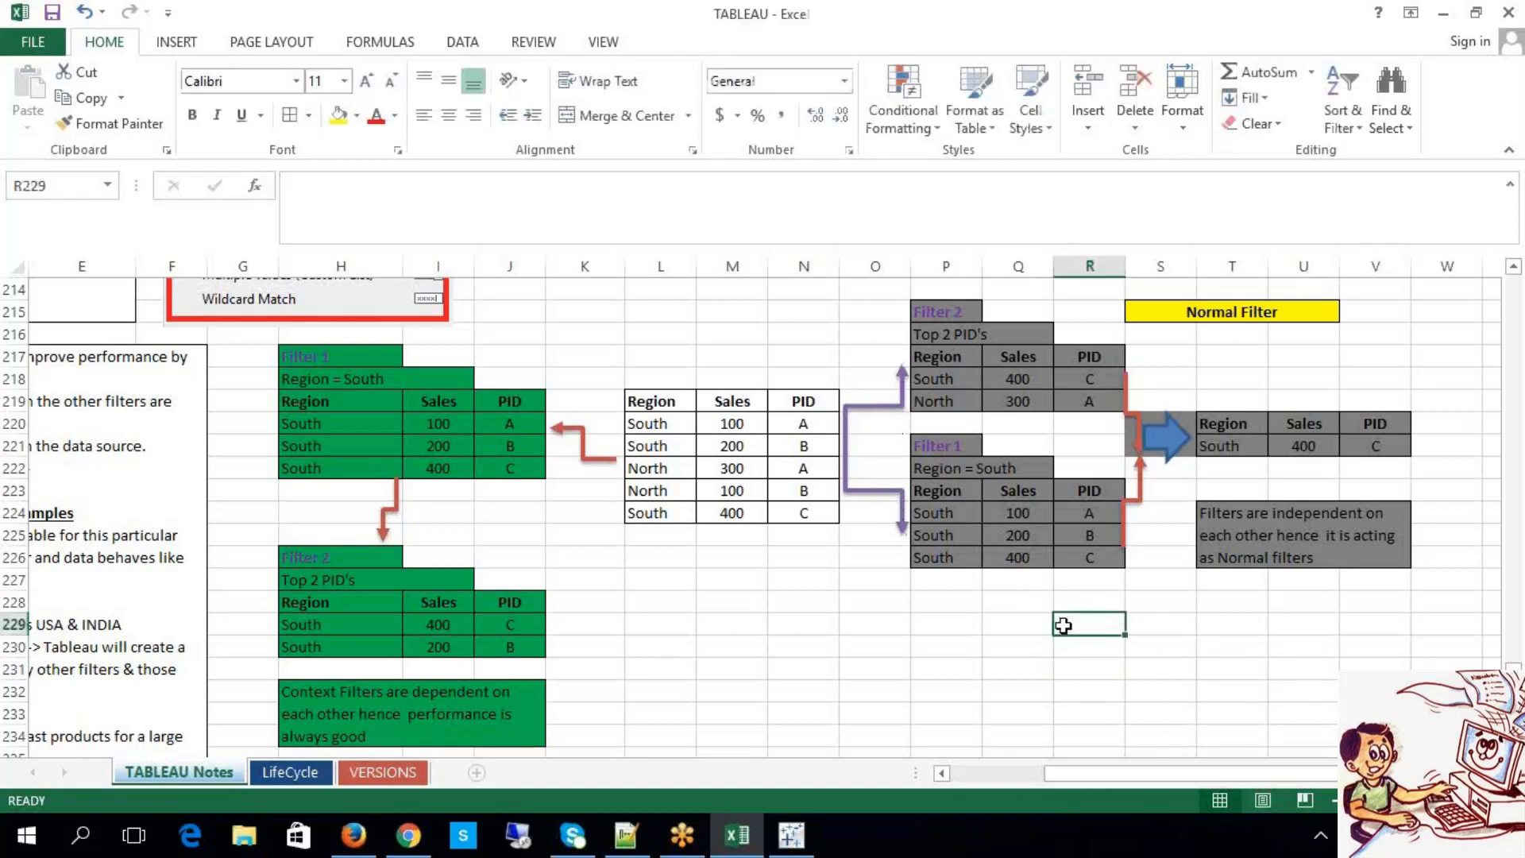
{"action": "left_click", "coordinate": [964, 335]}
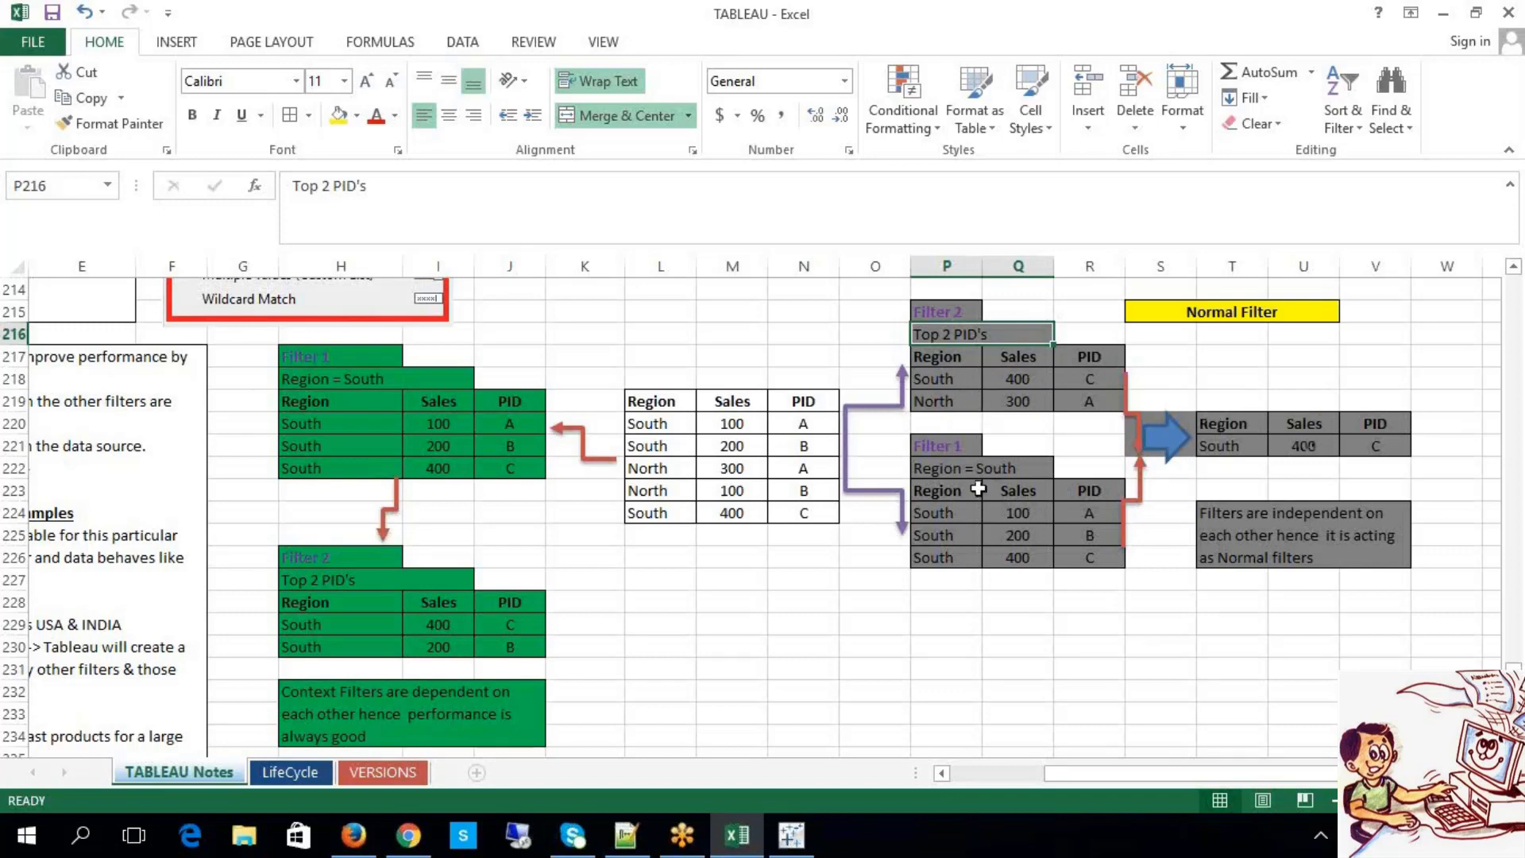
{"action": "left_click", "coordinate": [998, 355]}
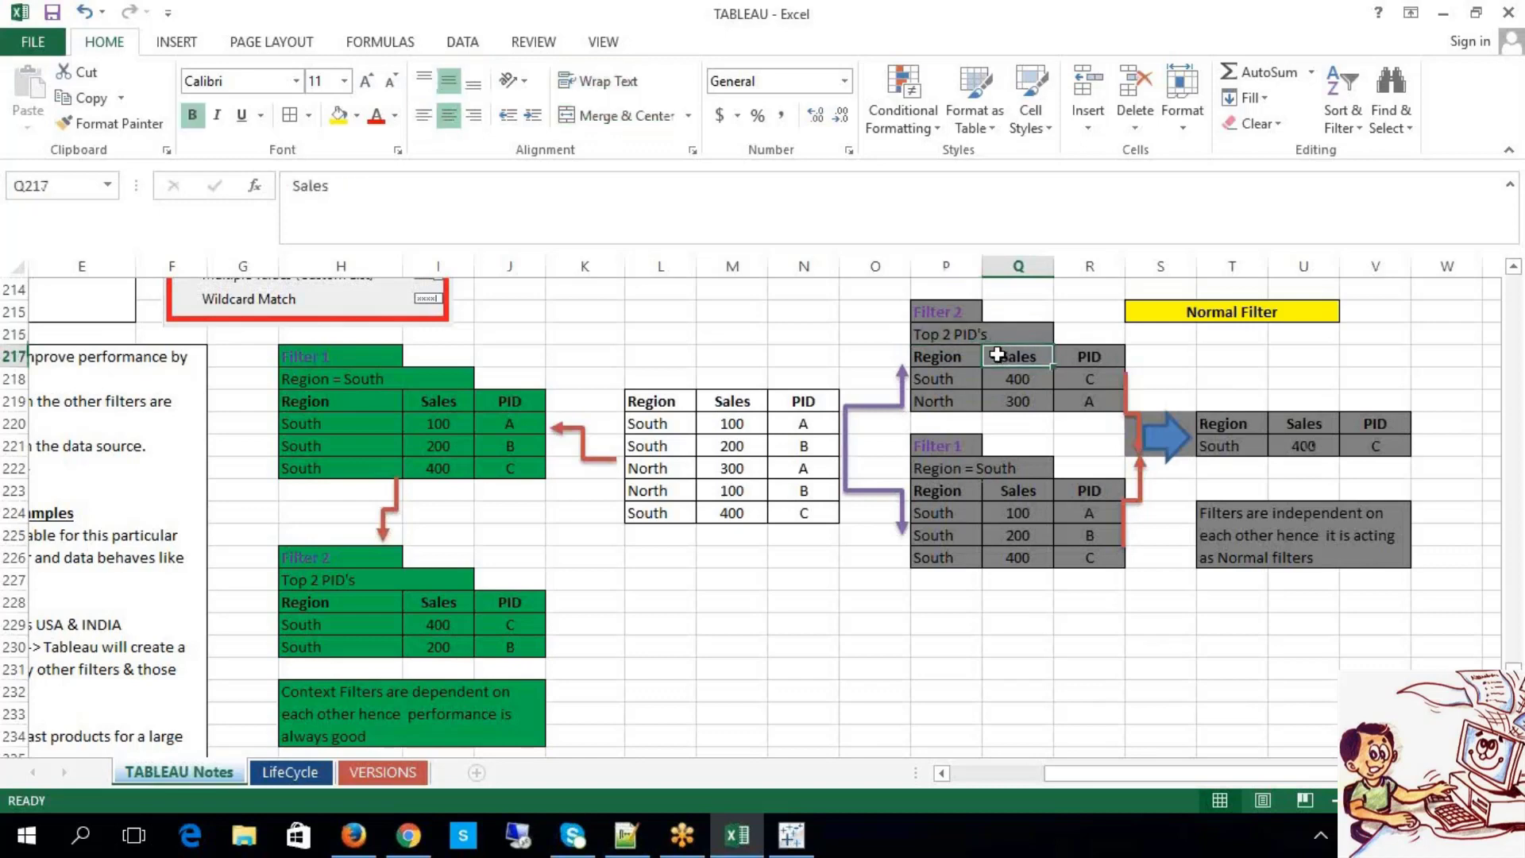
{"action": "left_click", "coordinate": [1013, 521]}
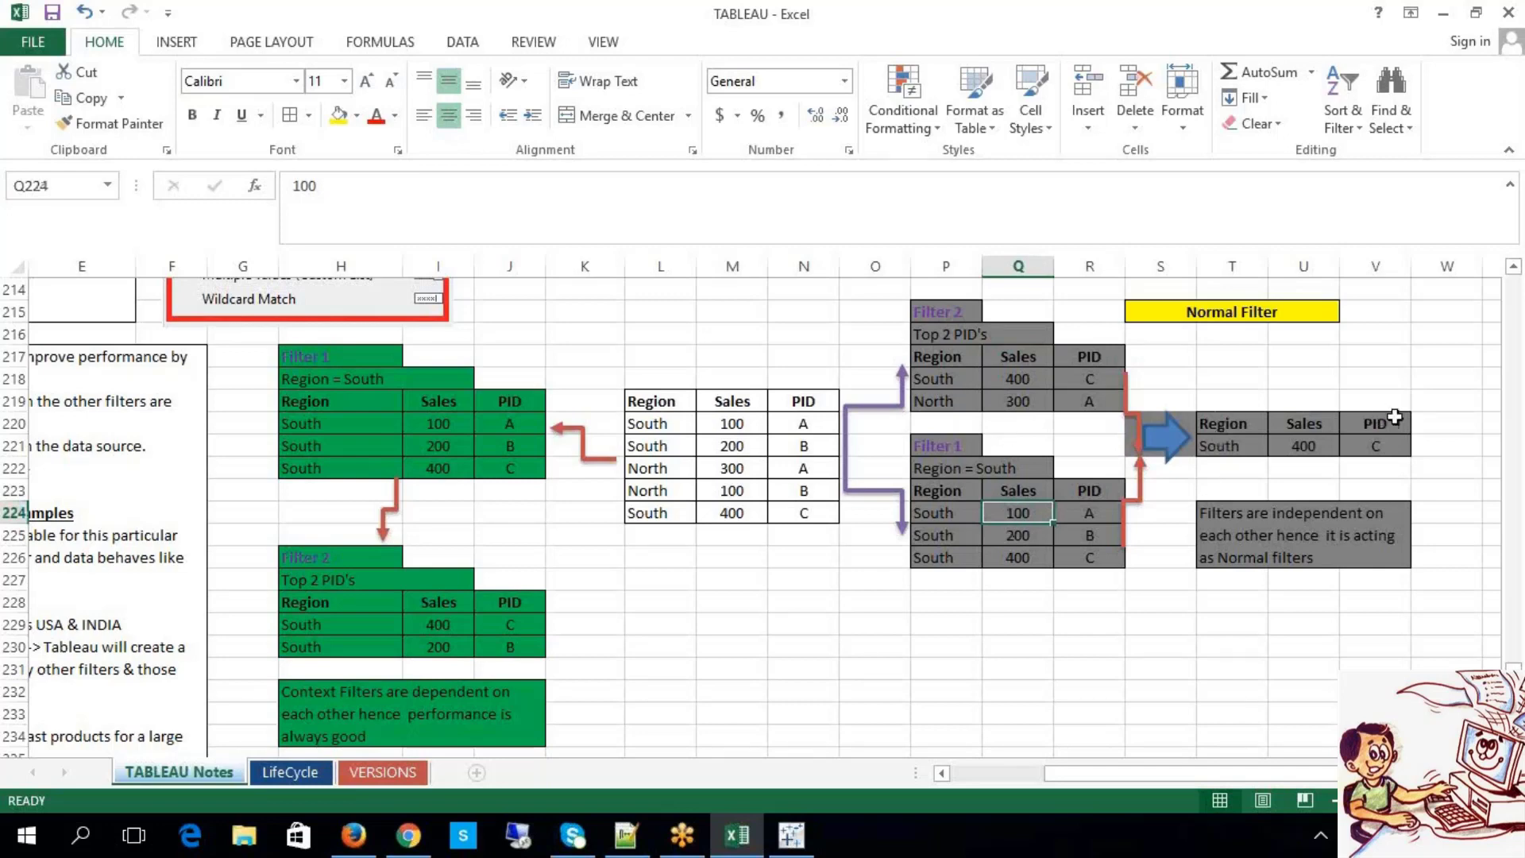
Step: Examine the normal filter's combined result in T220:V221 and compare it with the first three data rows of the source table
{"action": "left_click_drag", "start_coordinate": [1392, 419], "coordinate": [1235, 449]}
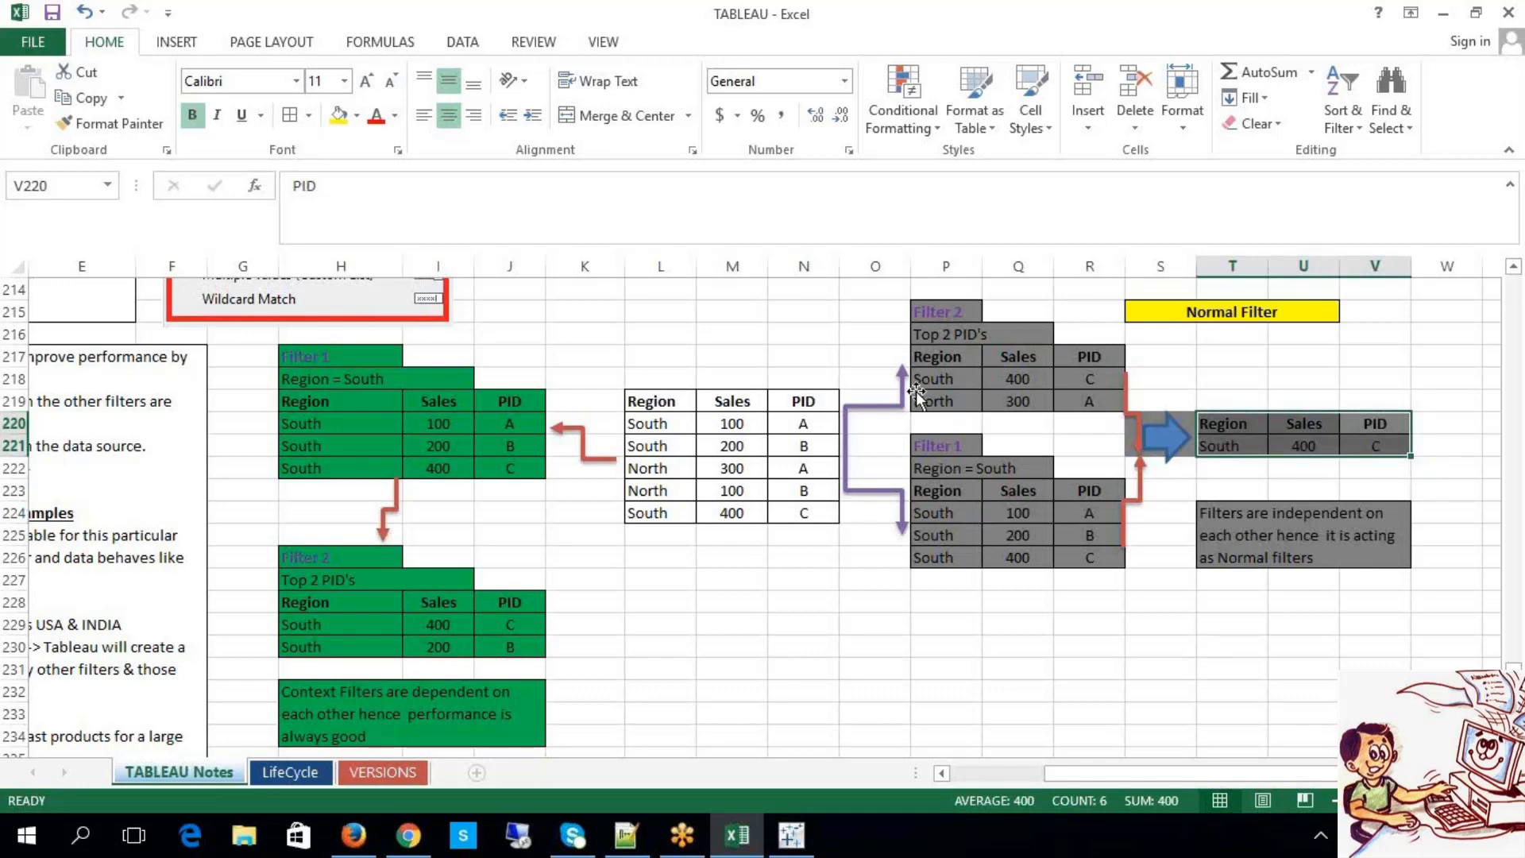
{"action": "left_click", "coordinate": [899, 403]}
{"action": "left_click_drag", "start_coordinate": [644, 425], "coordinate": [825, 418]}
{"action": "left_click_drag", "start_coordinate": [660, 447], "coordinate": [830, 441]}
{"action": "left_click", "coordinate": [1047, 629]}
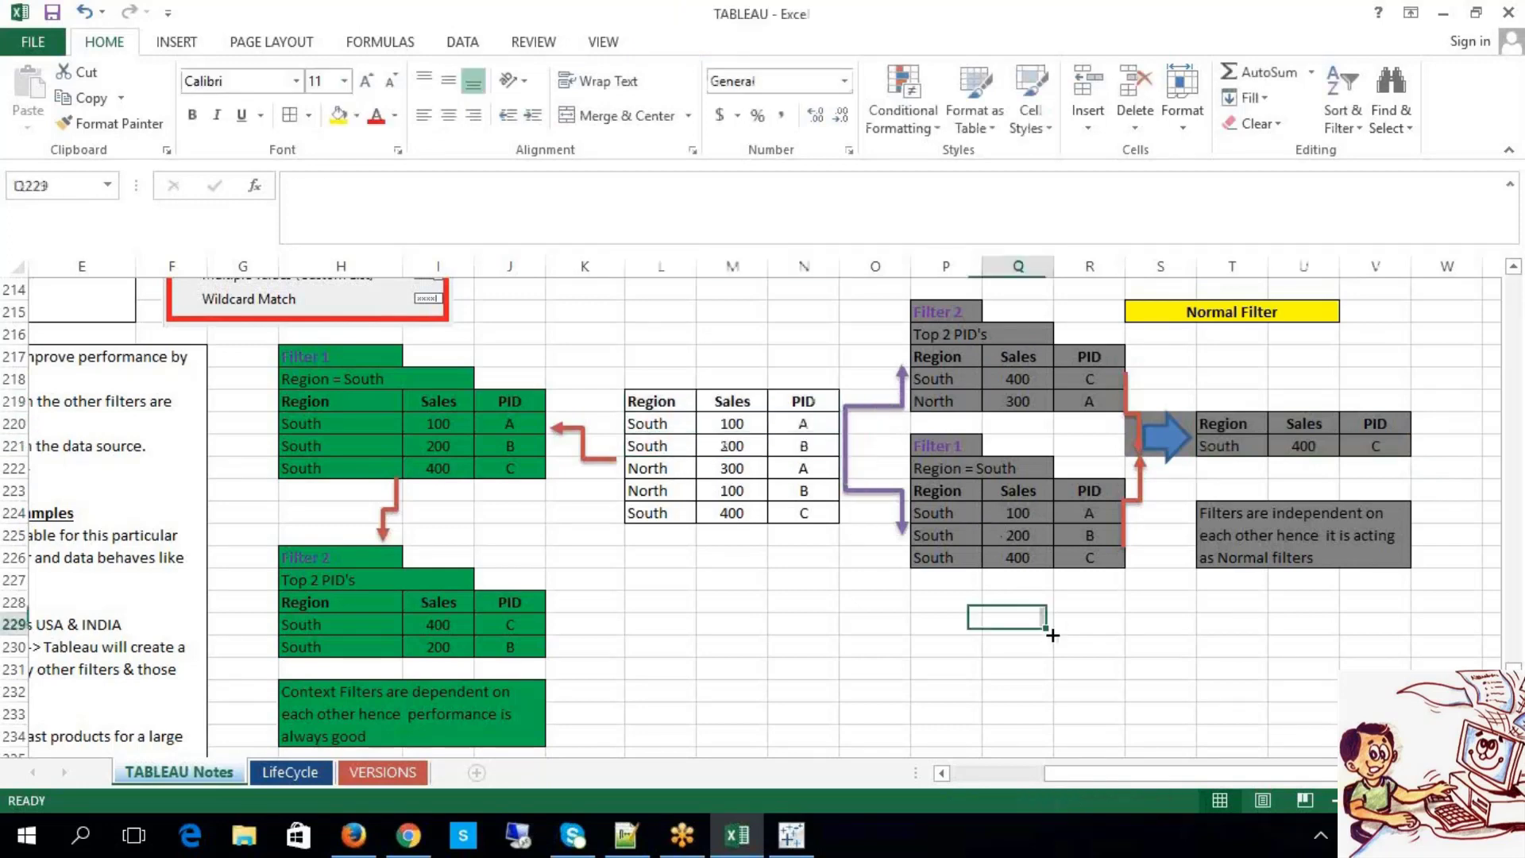
{"action": "left_click_drag", "start_coordinate": [653, 469], "coordinate": [819, 469]}
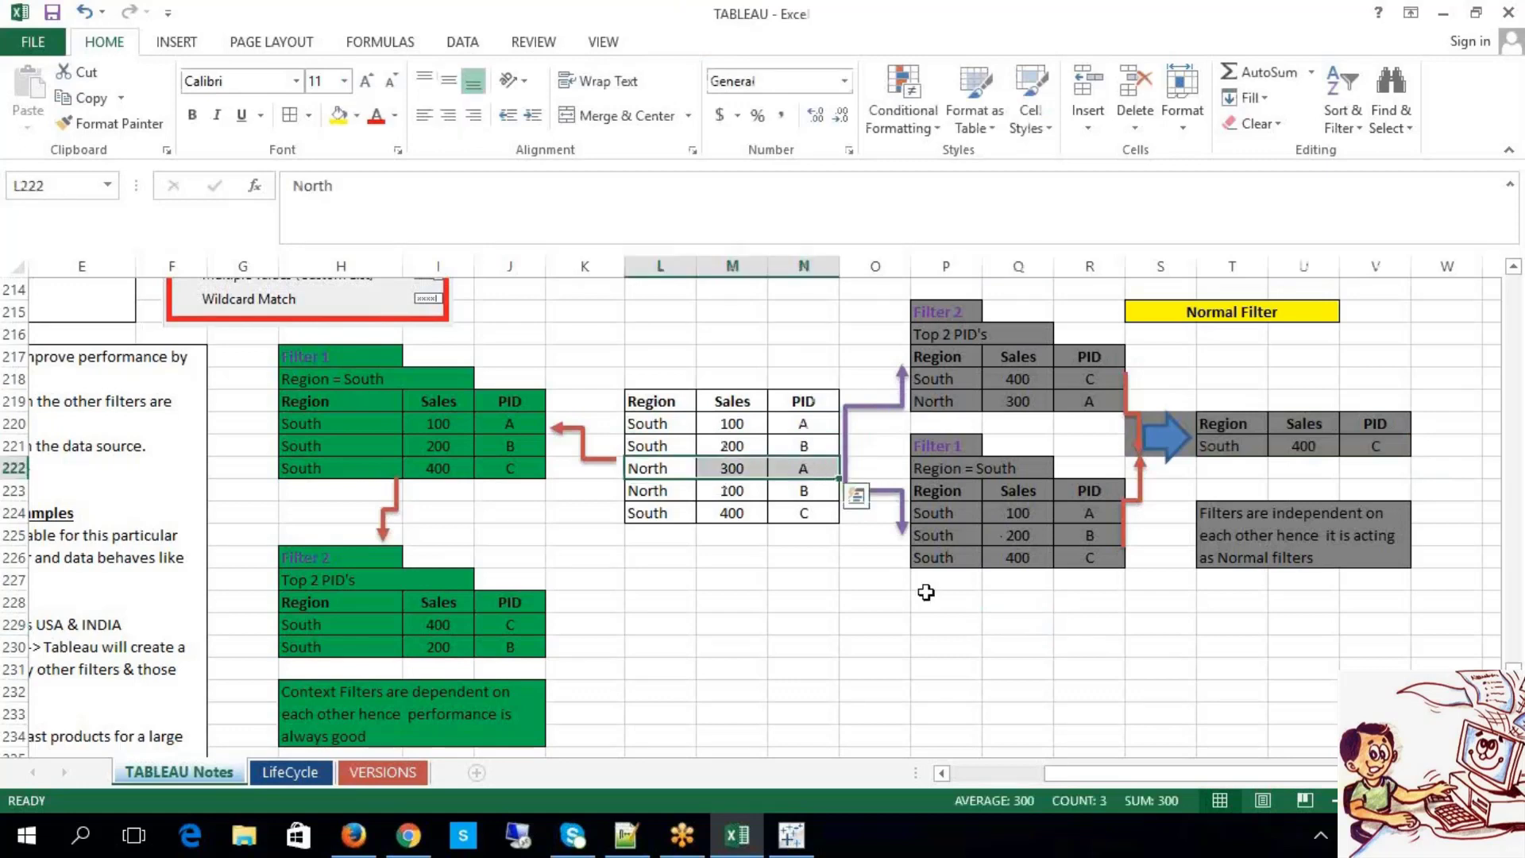
{"action": "left_click", "coordinate": [927, 592]}
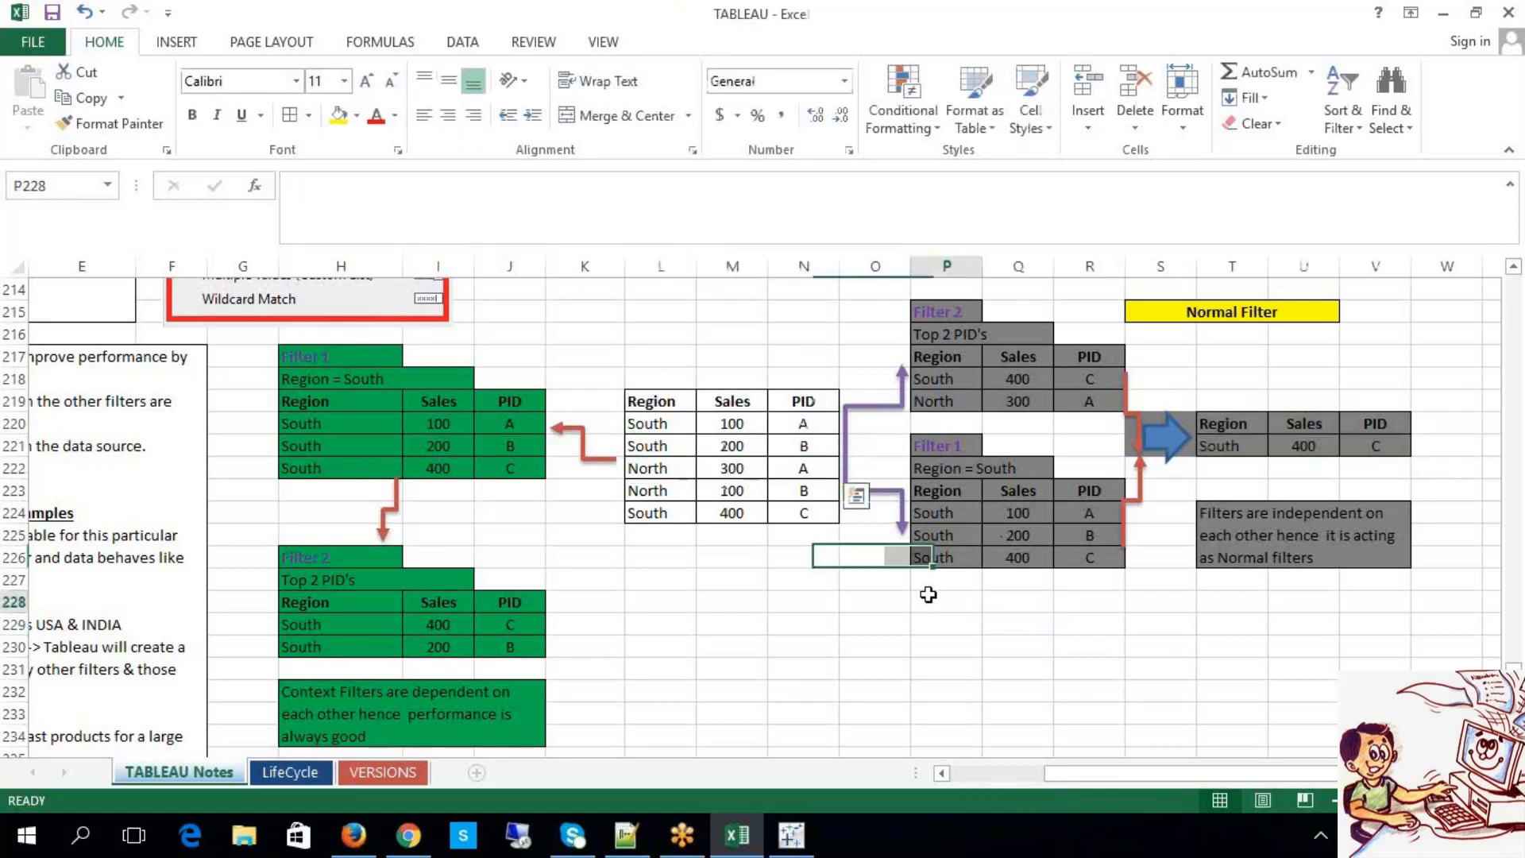
{"action": "left_click", "coordinate": [1213, 310]}
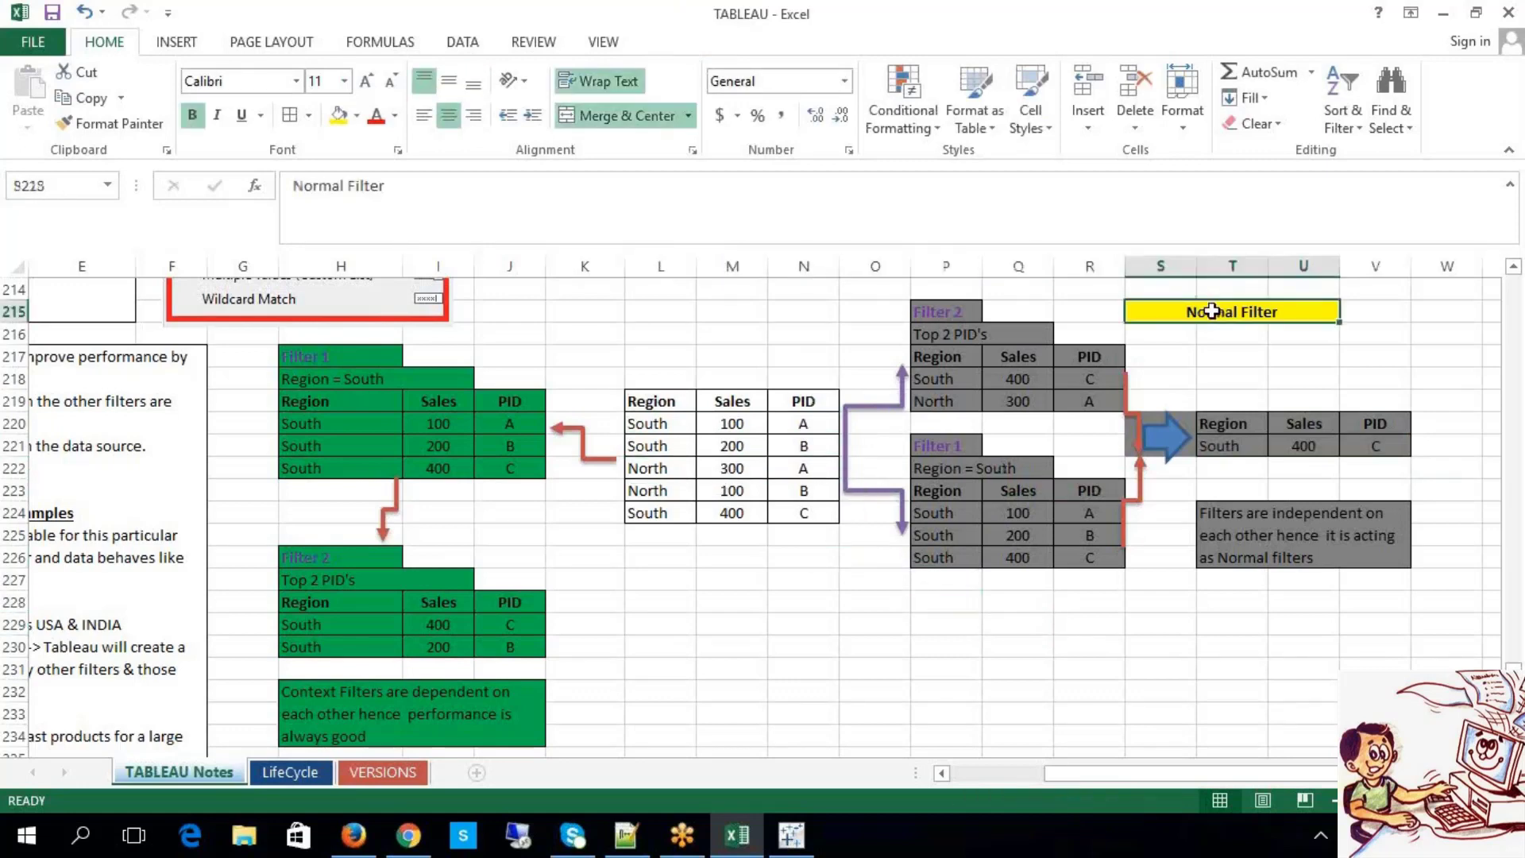
{"action": "left_click", "coordinate": [111, 123]}
{"action": "left_click", "coordinate": [559, 311]}
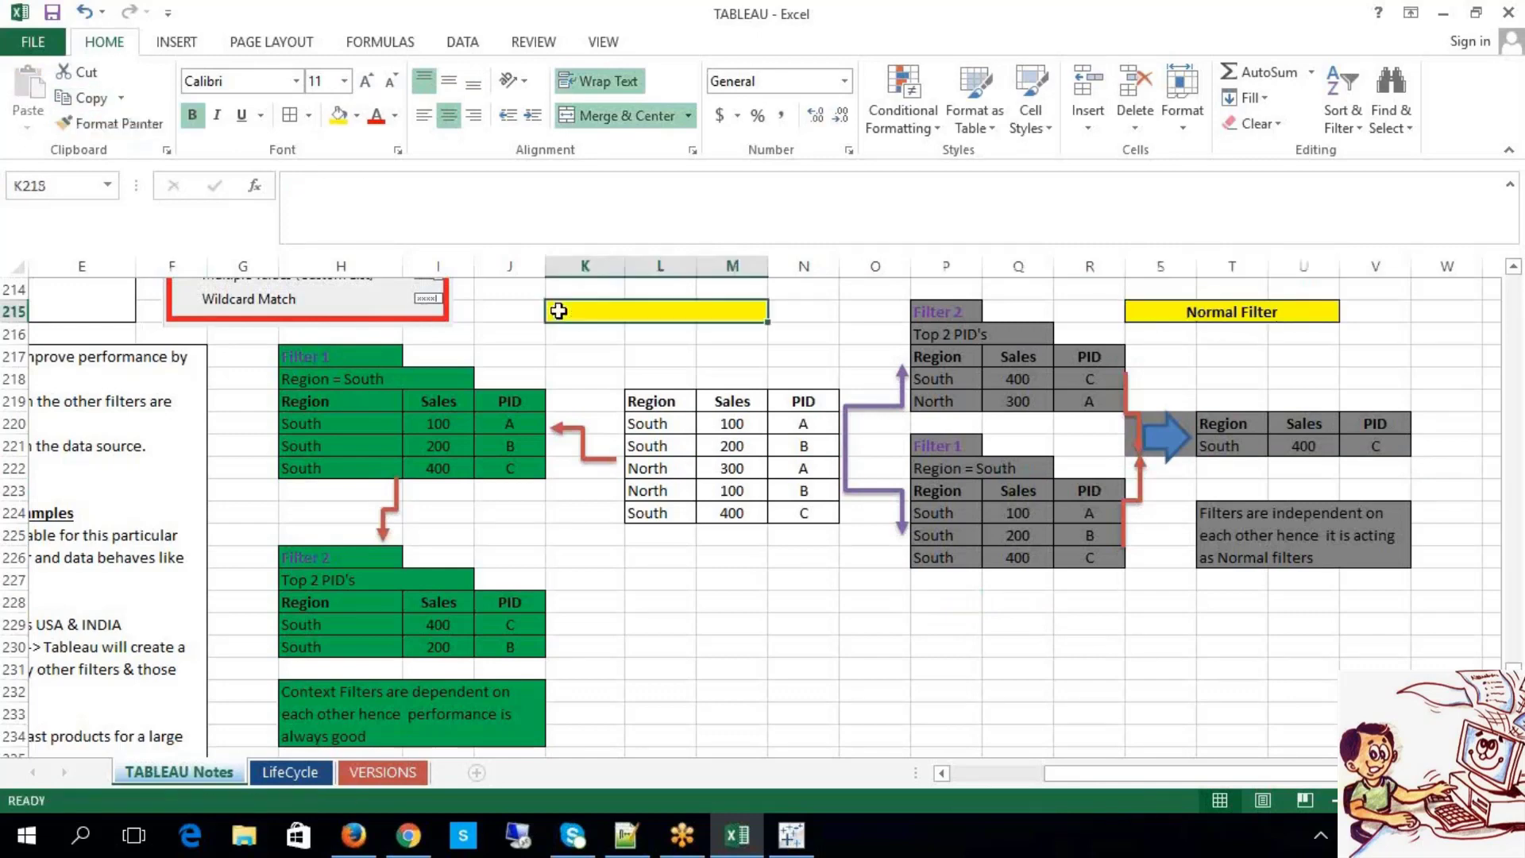
{"action": "key", "text": "ctrl+z"}
{"action": "left_click", "coordinate": [741, 648]}
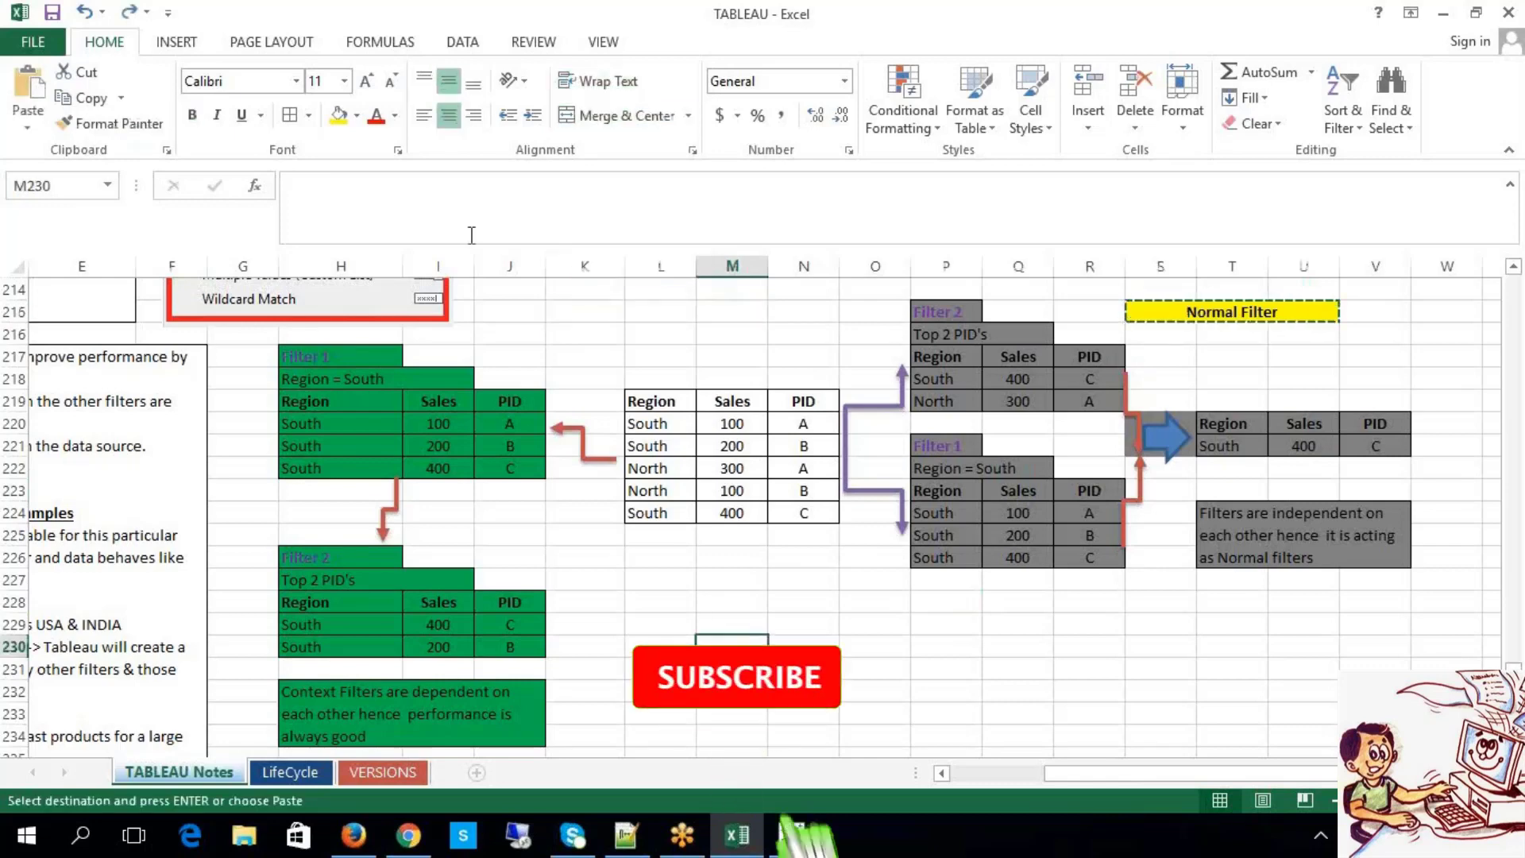
Step: Copy the "Normal Filter" heading's formatting to J215:L215 and label that cell "Context Filter"
{"action": "left_click", "coordinate": [1217, 317]}
{"action": "left_click", "coordinate": [111, 123]}
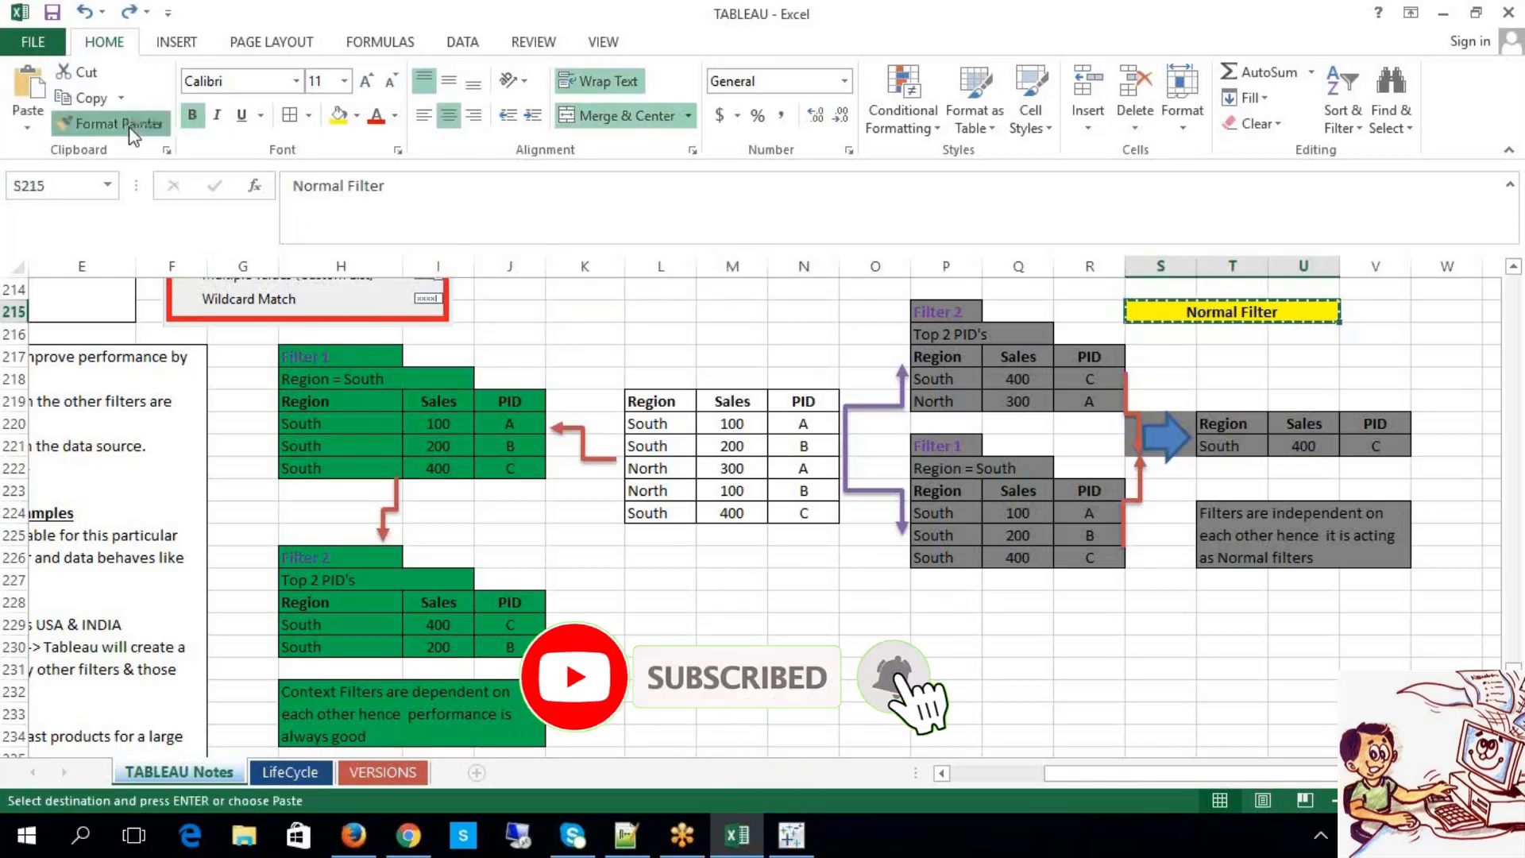
{"action": "left_click", "coordinate": [493, 310]}
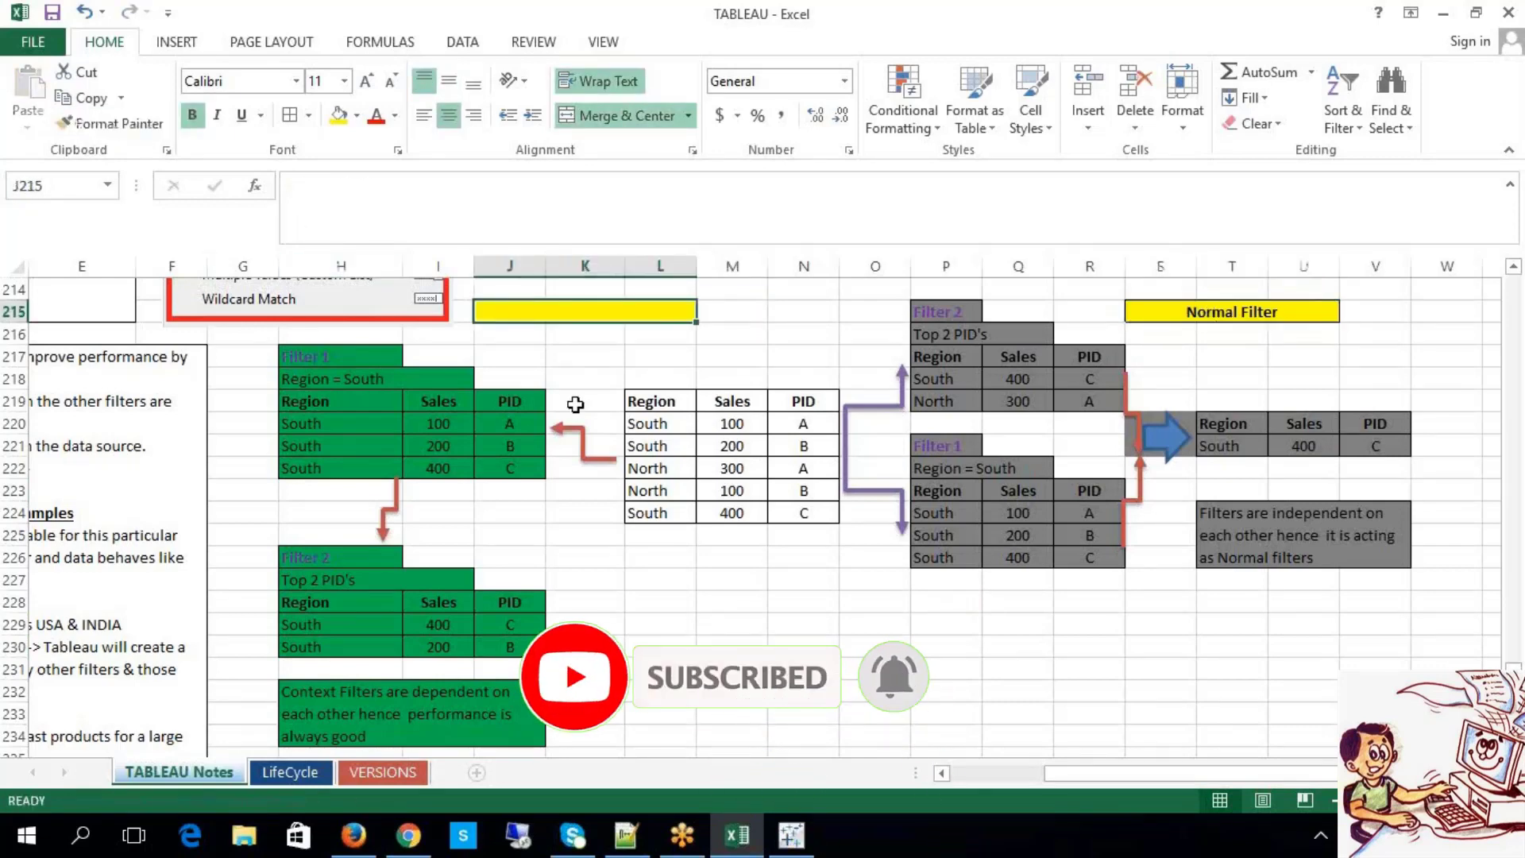
{"action": "type", "text": "Context"}
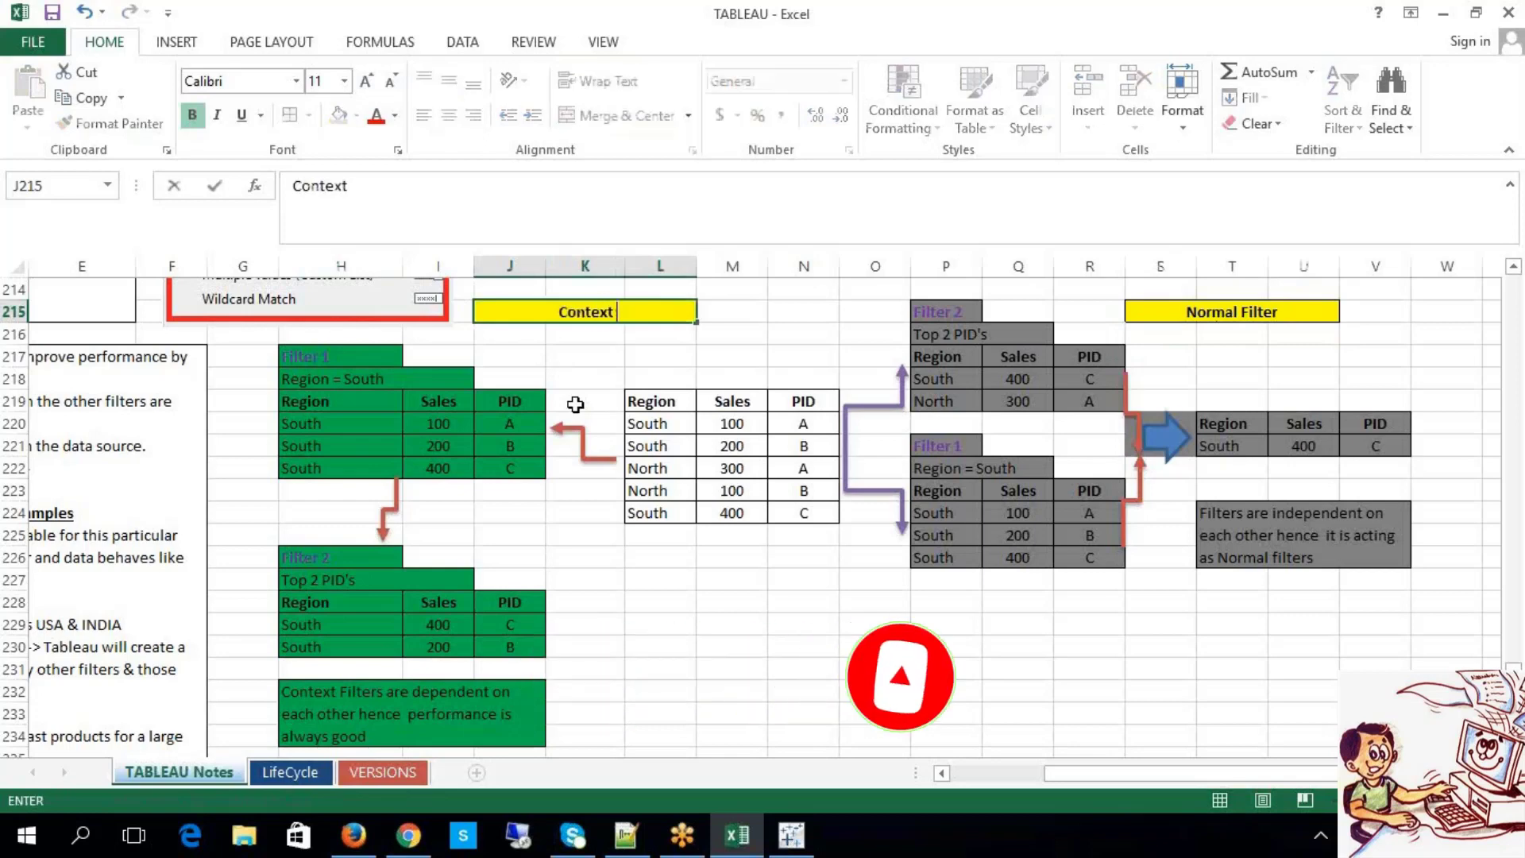
{"action": "type", "text": " Filter"}
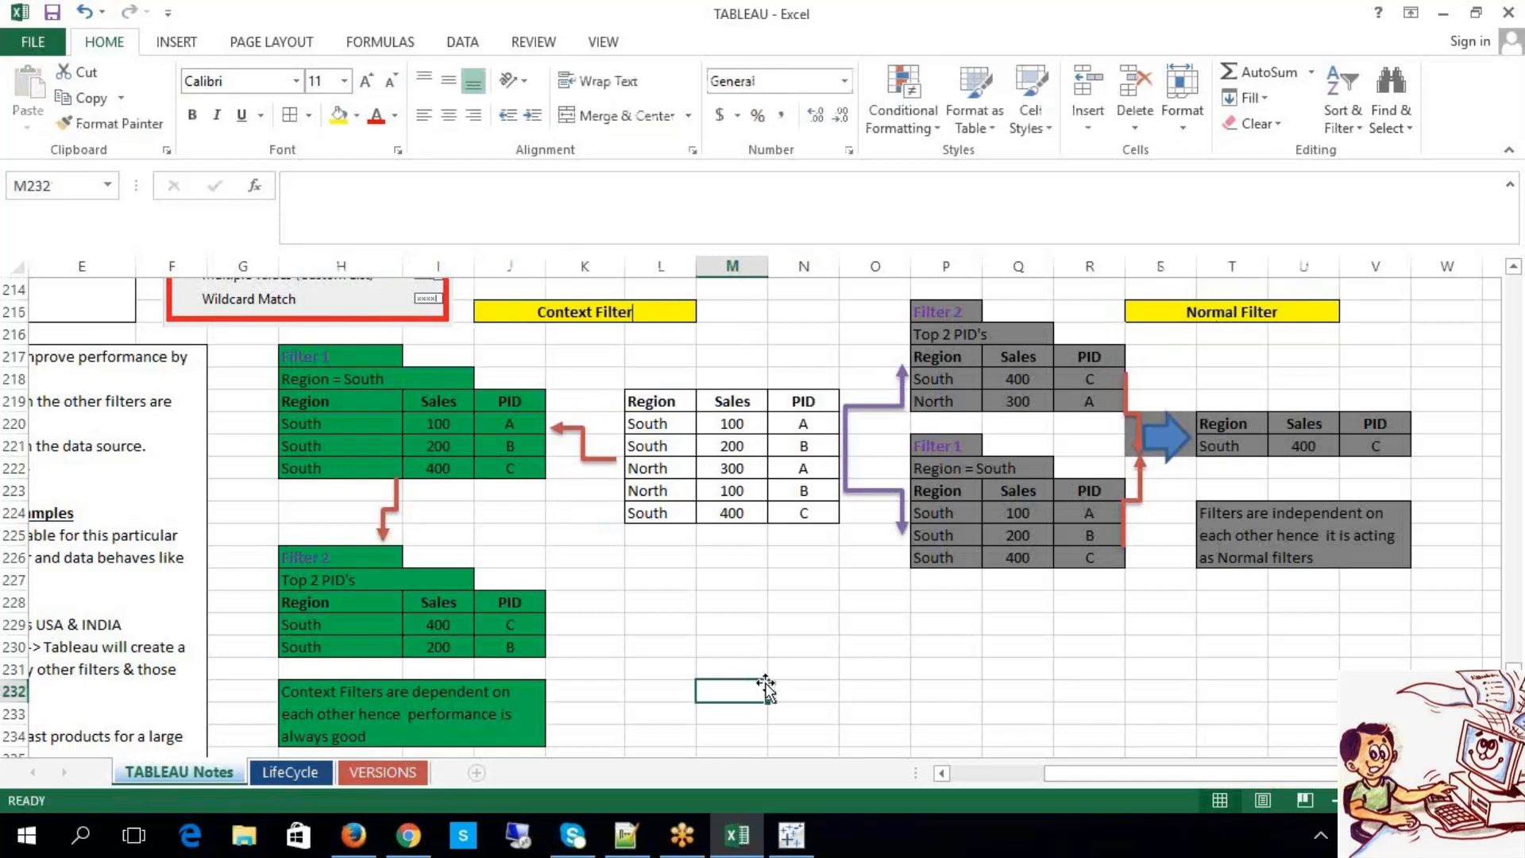
Step: Examine the full source table in L219:N224 and the "Filter 1" heading of the green context filter example
{"action": "left_click", "coordinate": [688, 456]}
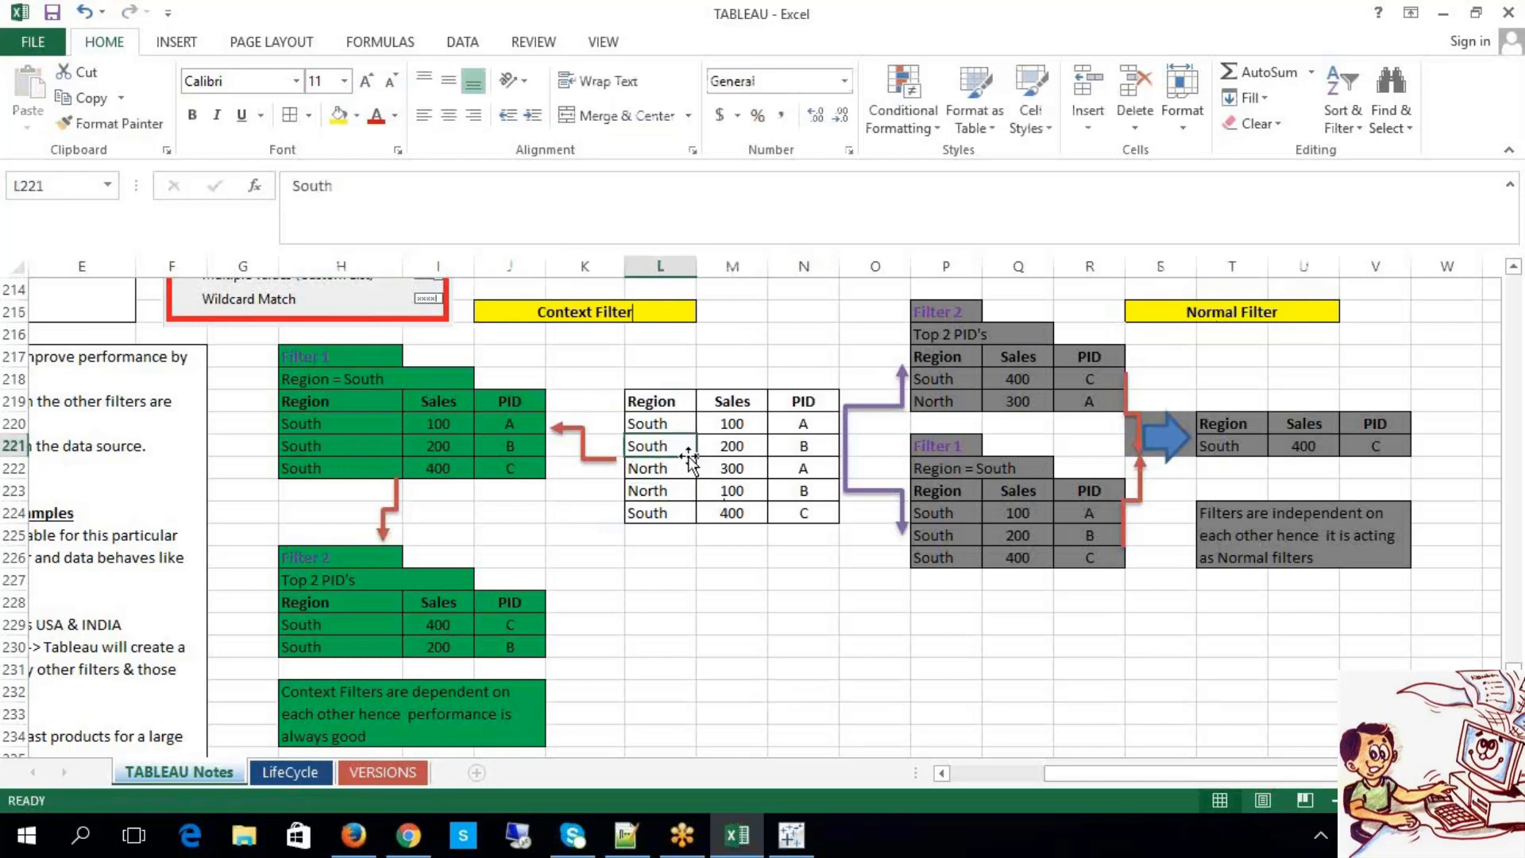
{"action": "left_click", "coordinate": [755, 583]}
{"action": "left_click_drag", "start_coordinate": [662, 401], "coordinate": [800, 514]}
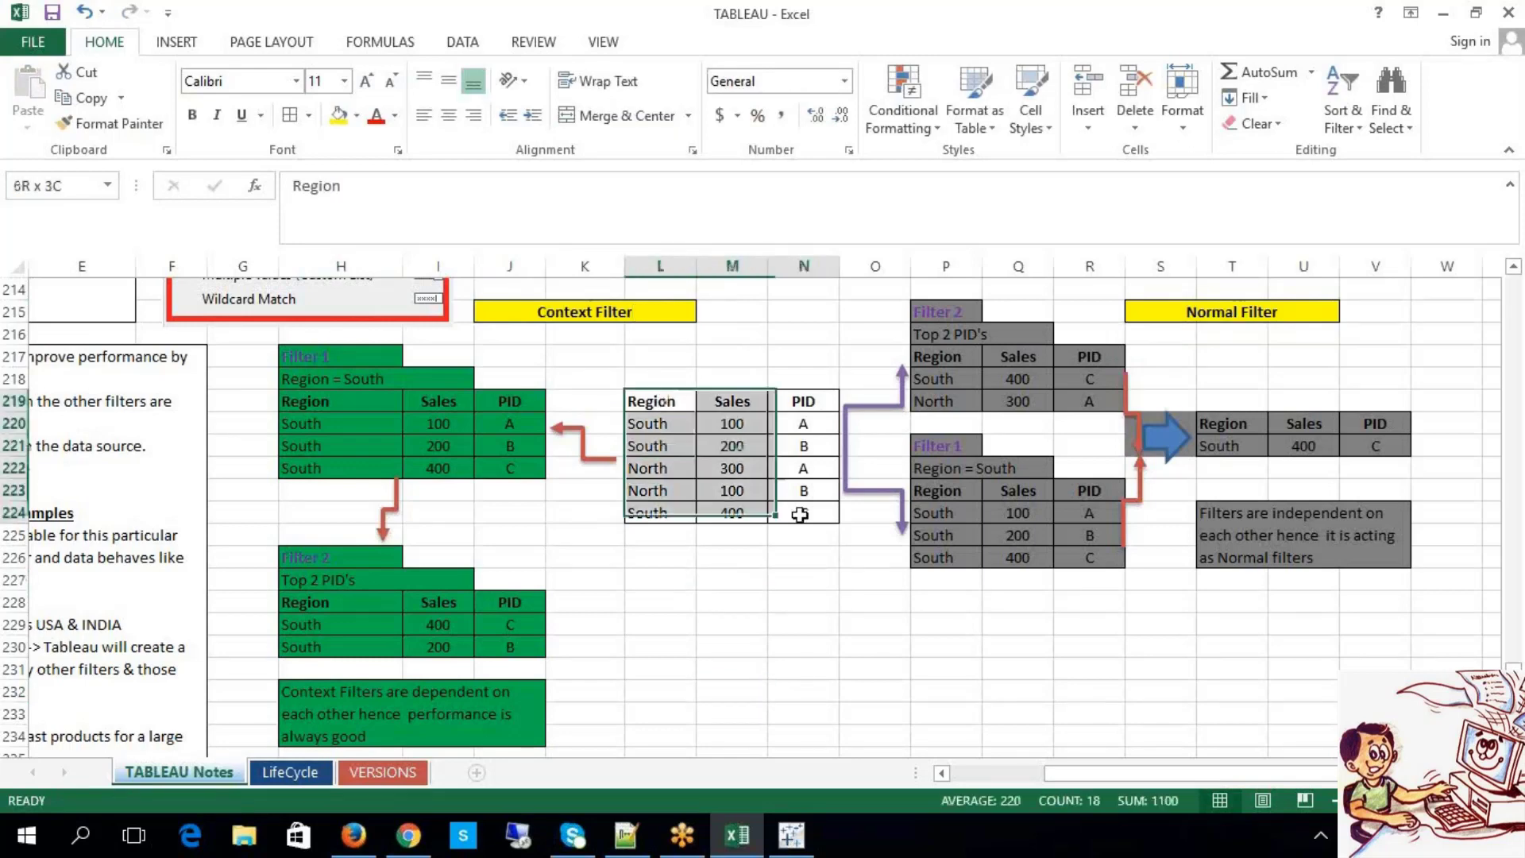
{"action": "left_click", "coordinate": [823, 608]}
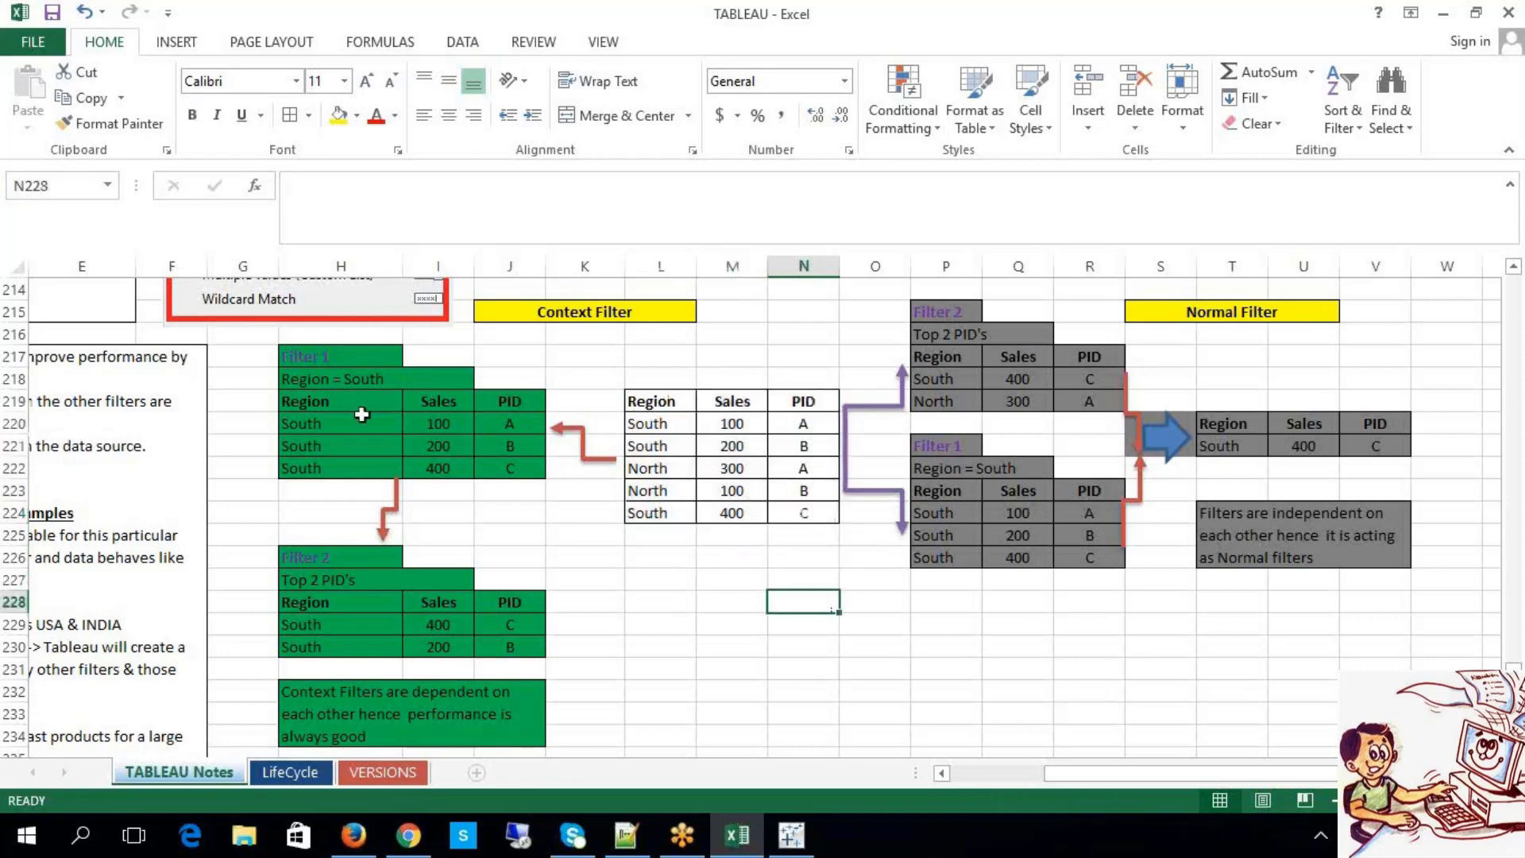
{"action": "left_click", "coordinate": [353, 357]}
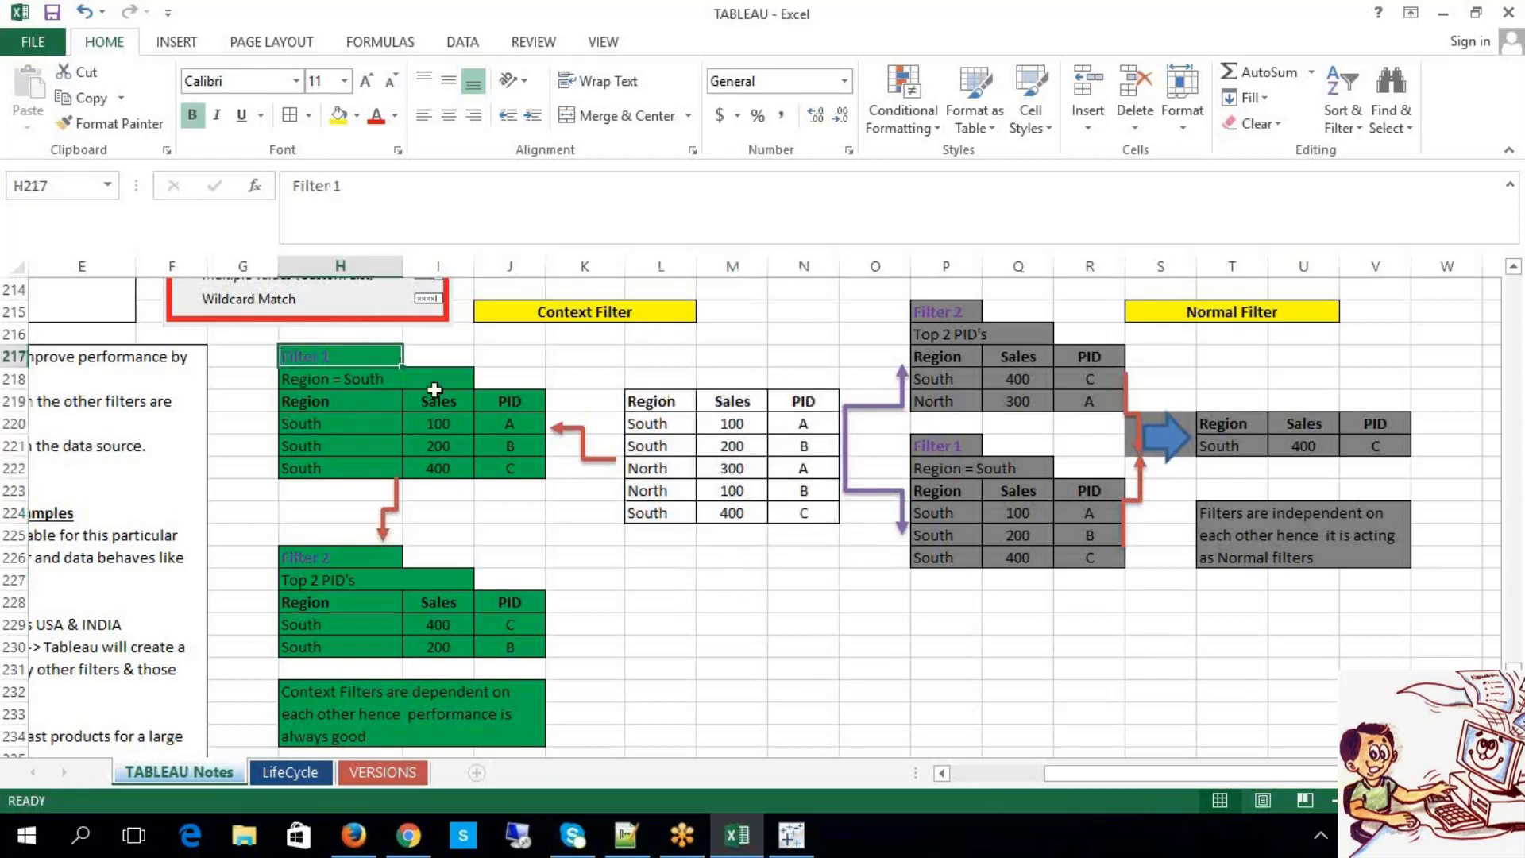
{"action": "double_click", "coordinate": [353, 357]}
{"action": "left_click_drag", "start_coordinate": [353, 357], "coordinate": [263, 353]}
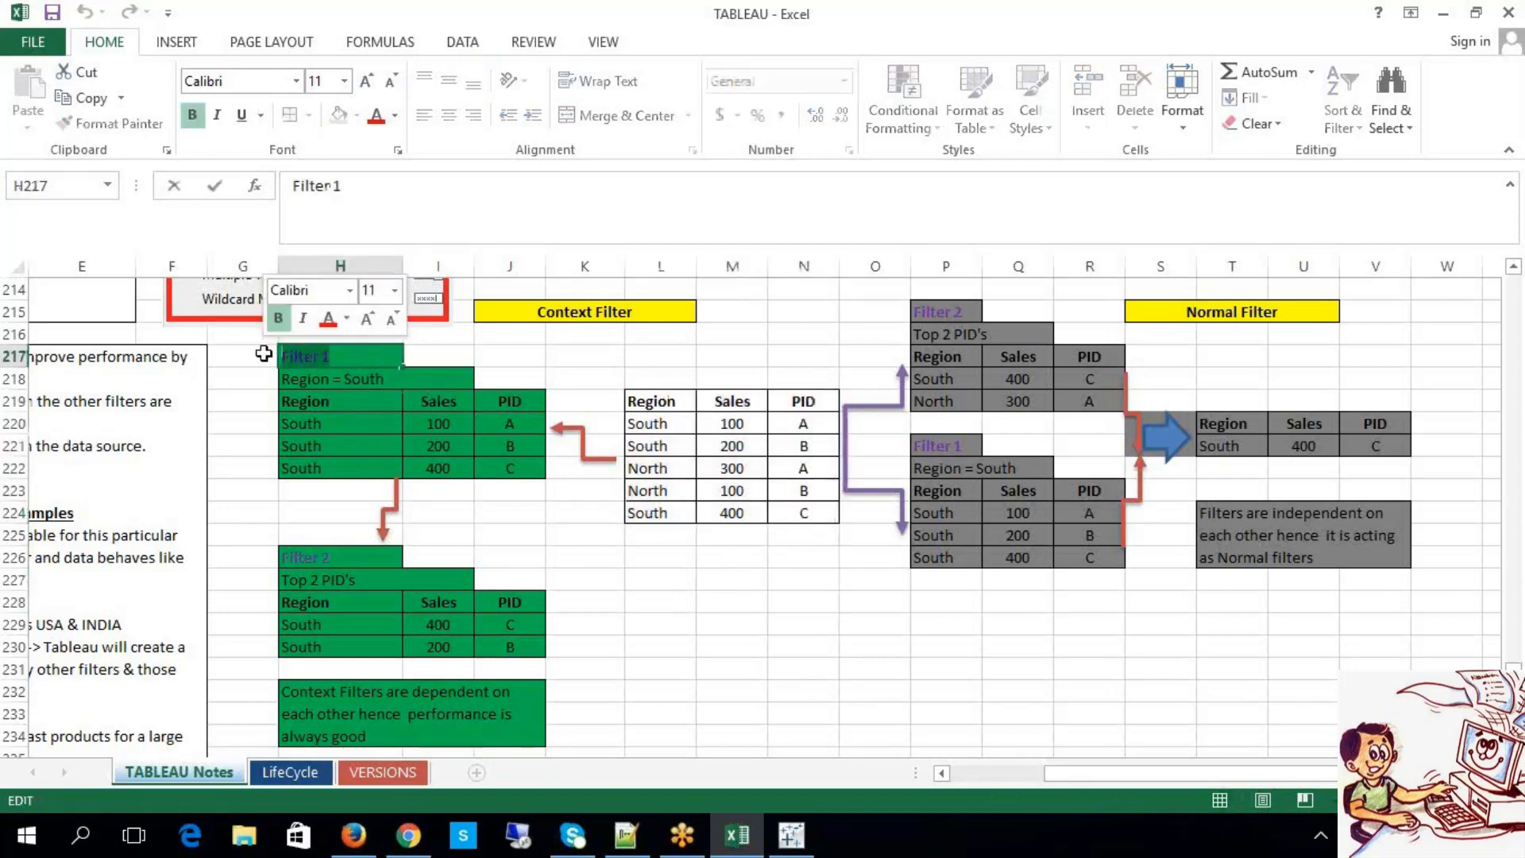
{"action": "left_click", "coordinate": [731, 624]}
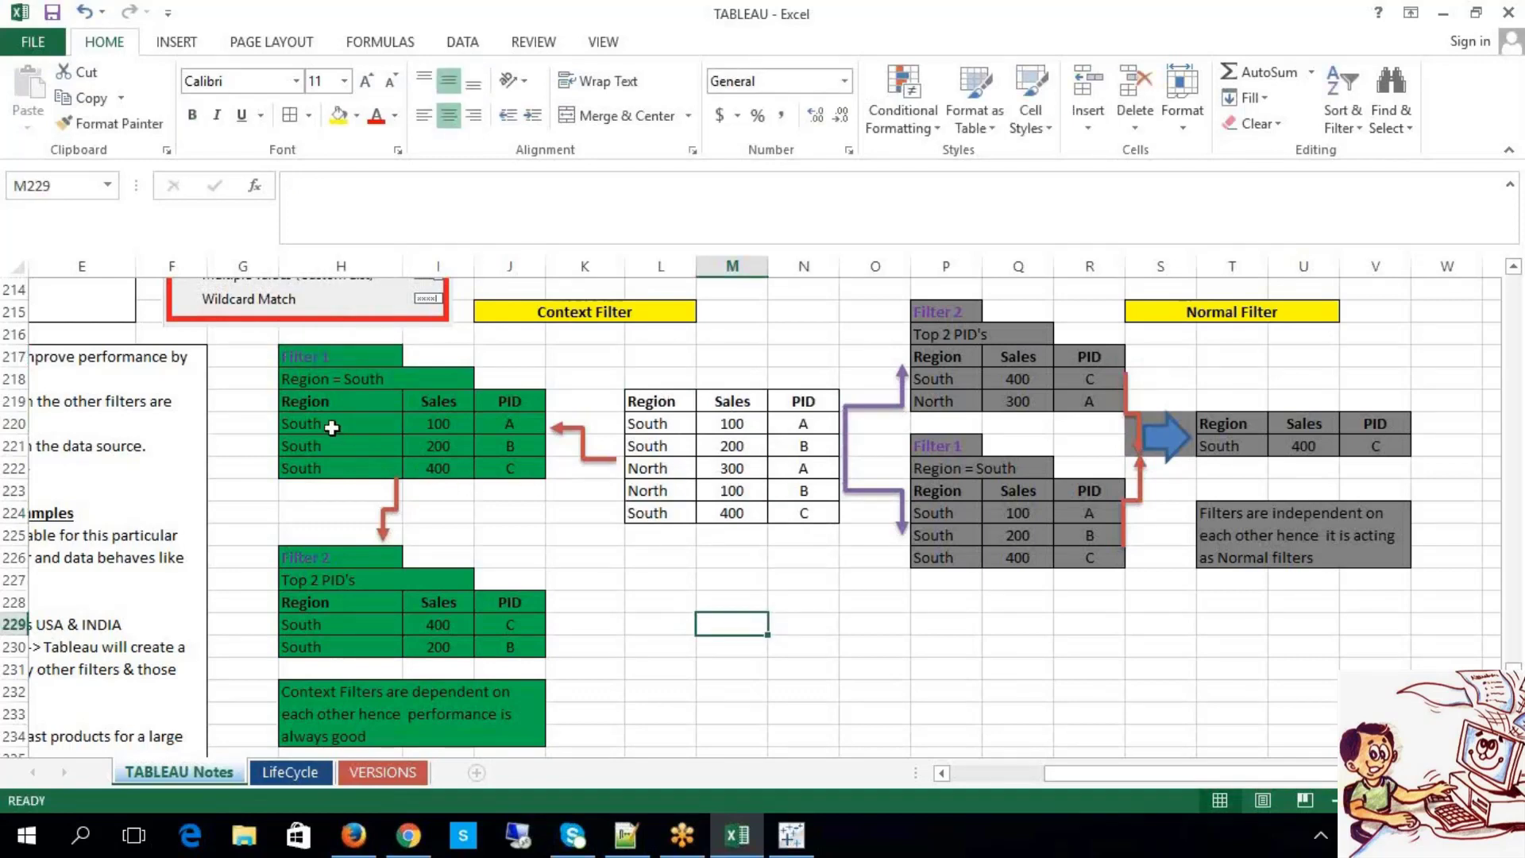
Step: Examine the green Filter 1 result rows, the first green Filter 2 row, and Filter 1's "Region = South" condition
{"action": "left_click_drag", "start_coordinate": [322, 422], "coordinate": [508, 468]}
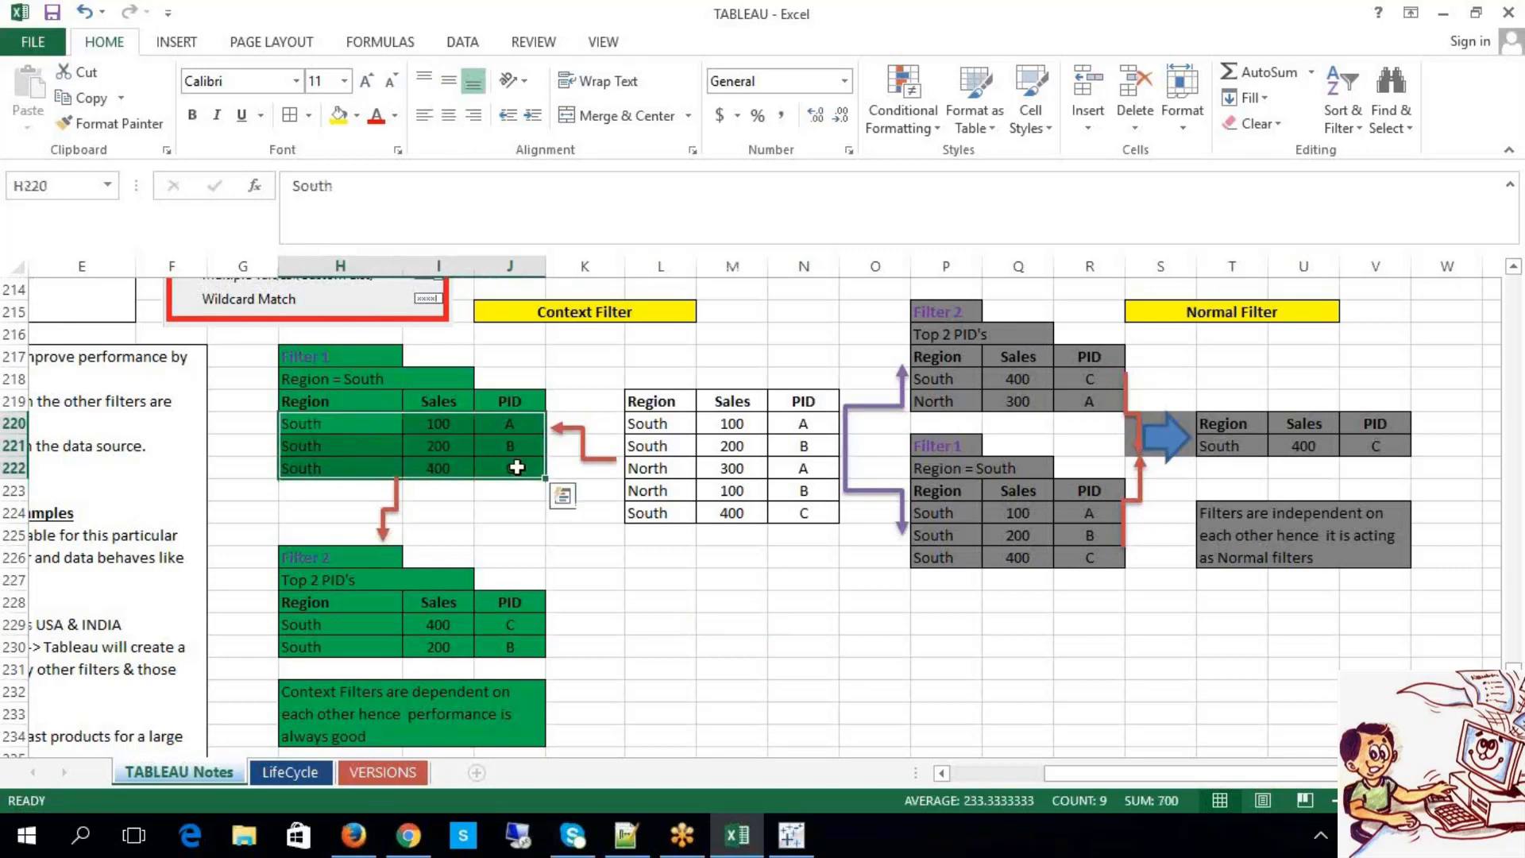
{"action": "left_click", "coordinate": [686, 572]}
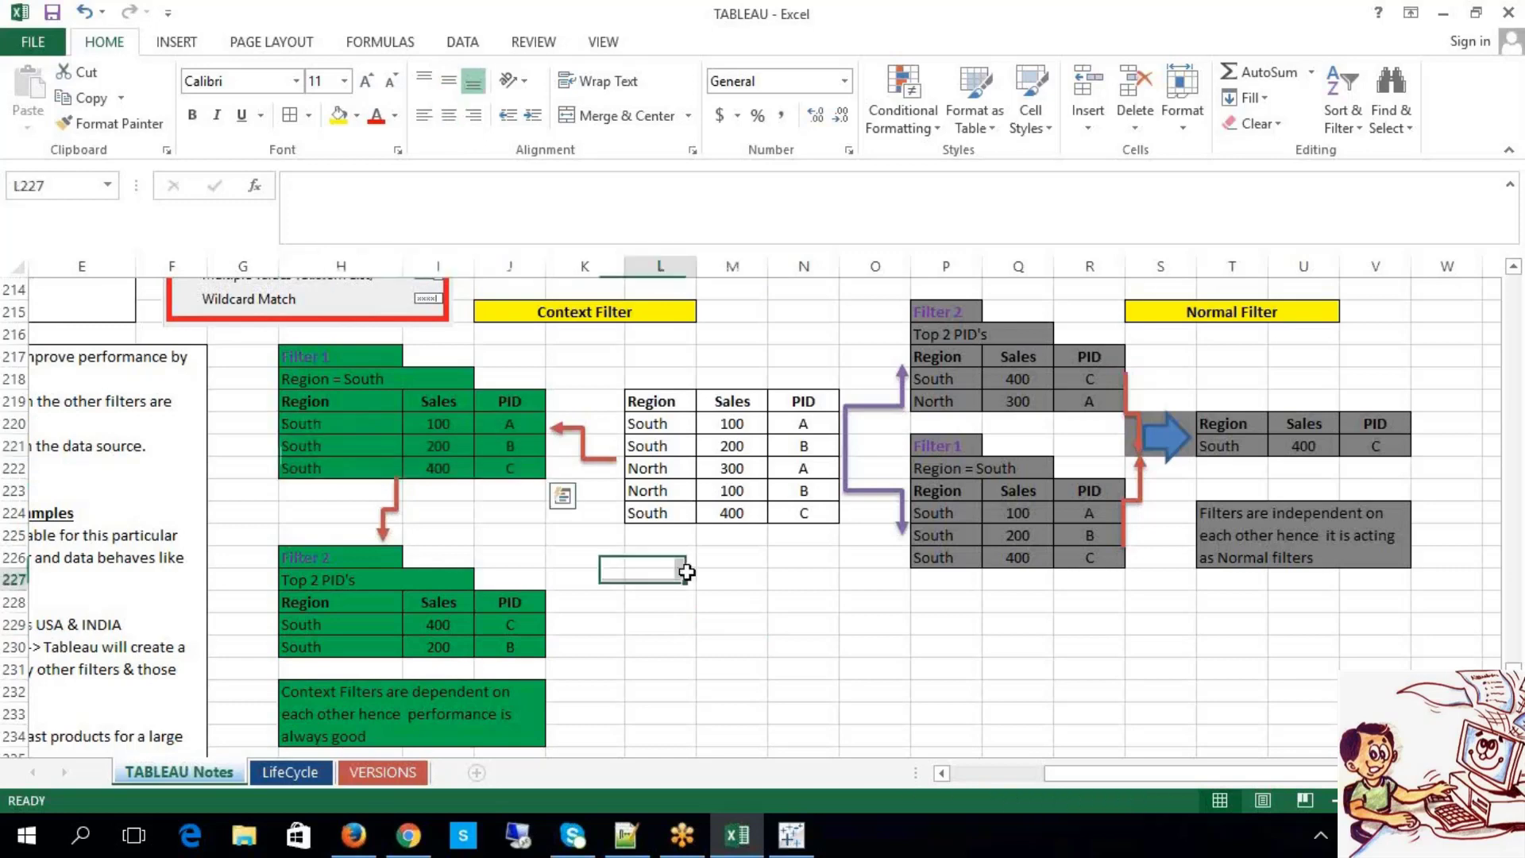
{"action": "left_click", "coordinate": [415, 403]}
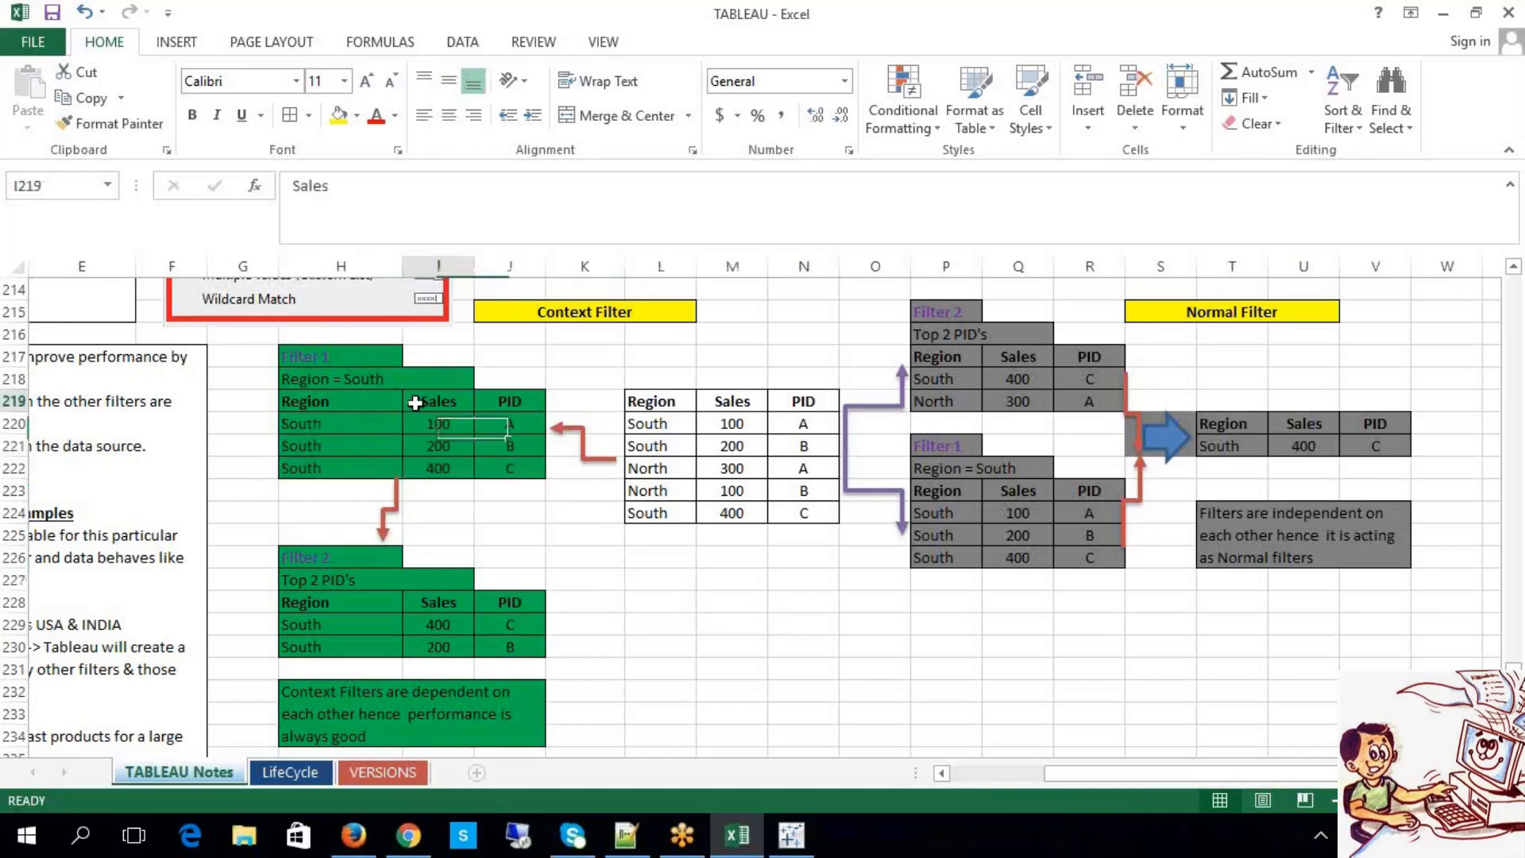
{"action": "left_click", "coordinate": [324, 632]}
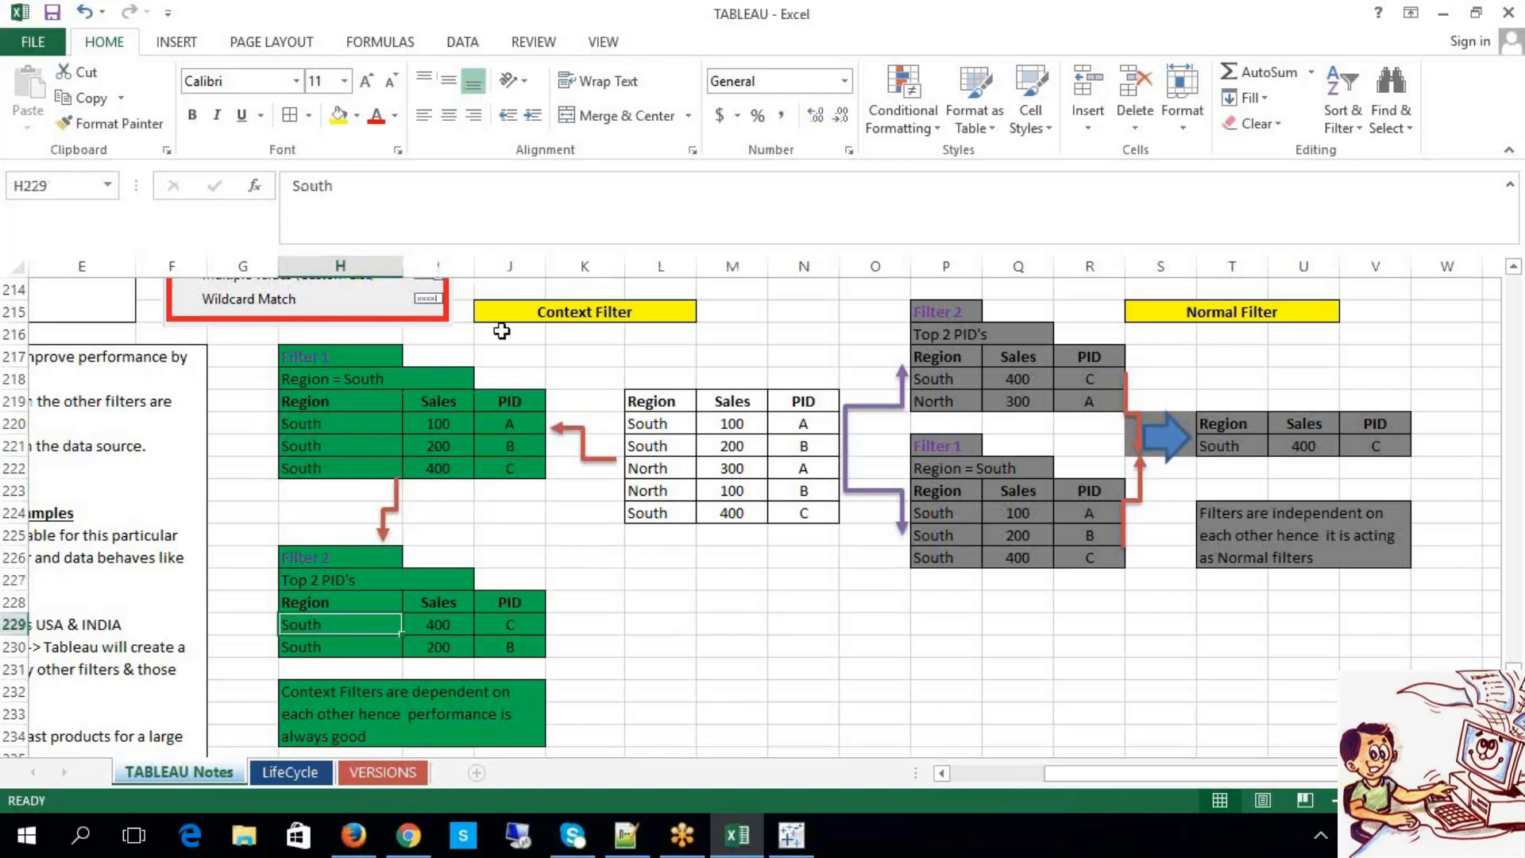
{"action": "left_click_drag", "start_coordinate": [341, 356], "coordinate": [505, 468]}
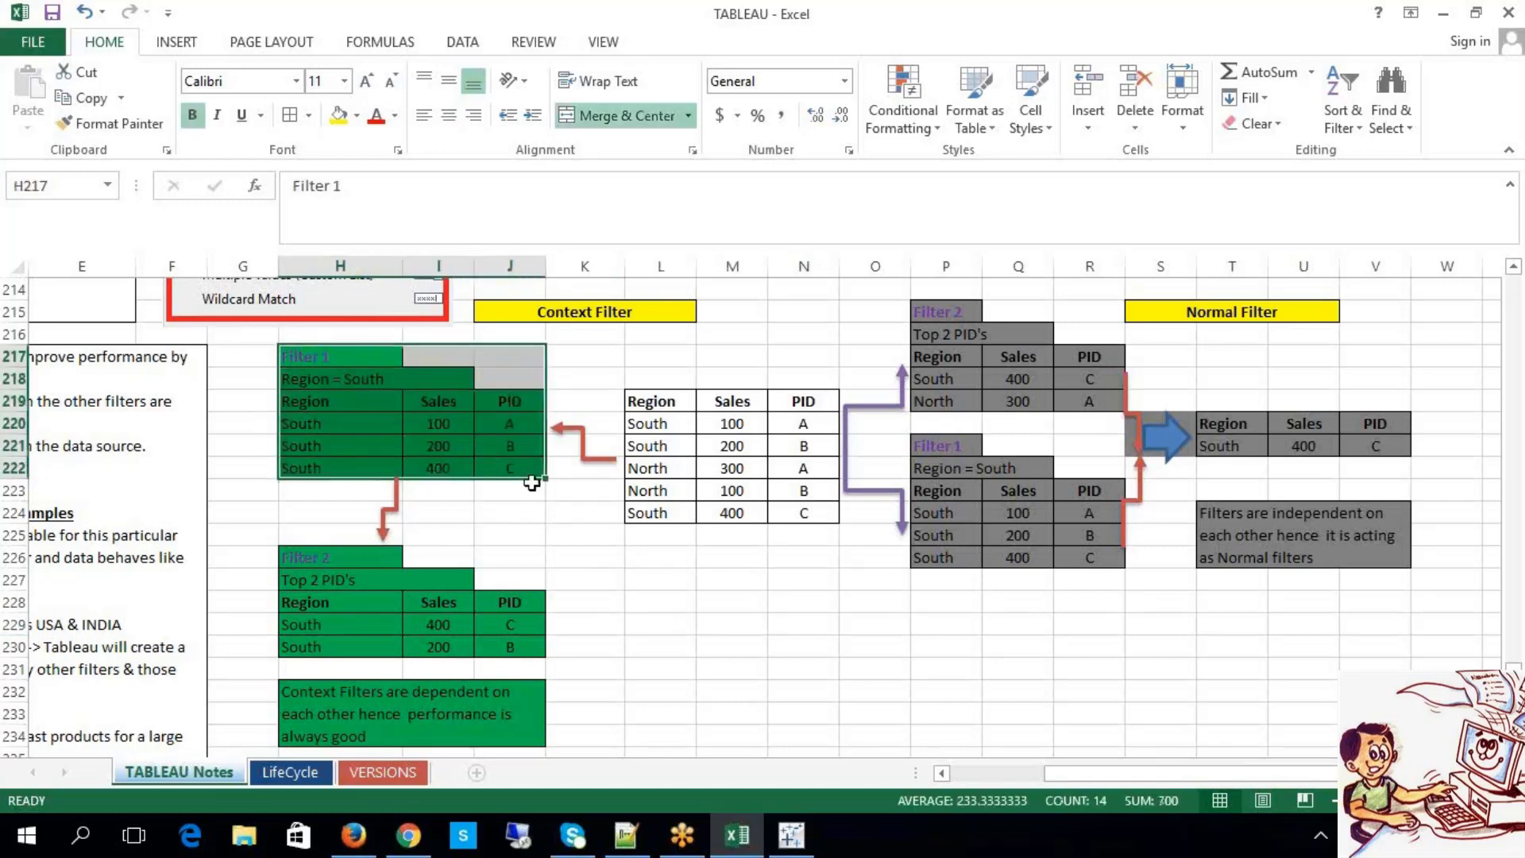
{"action": "left_click", "coordinate": [686, 610]}
{"action": "left_click", "coordinate": [405, 381]}
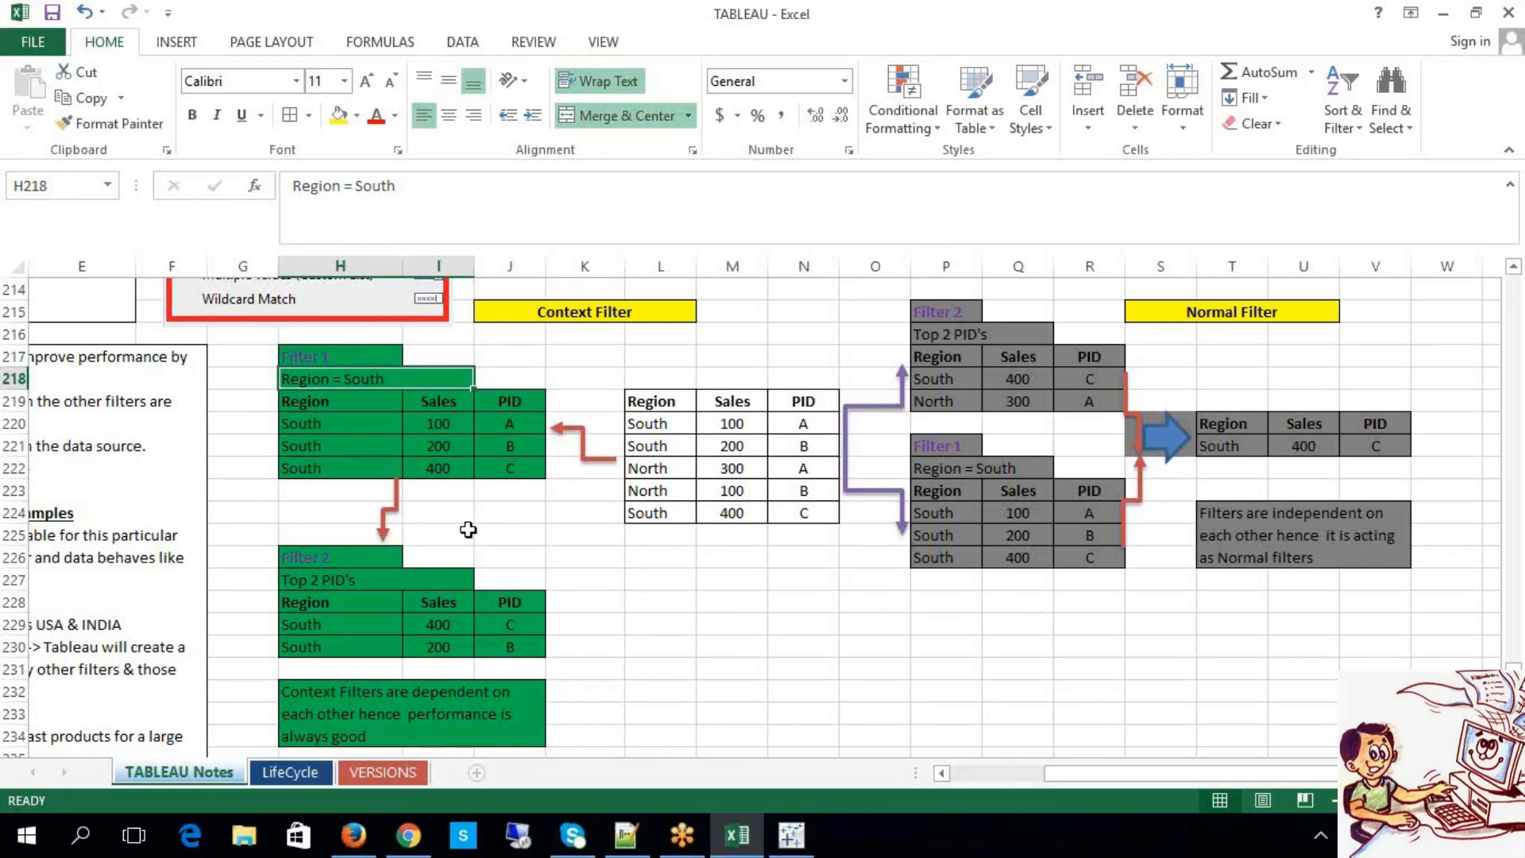
{"action": "double_click", "coordinate": [391, 381]}
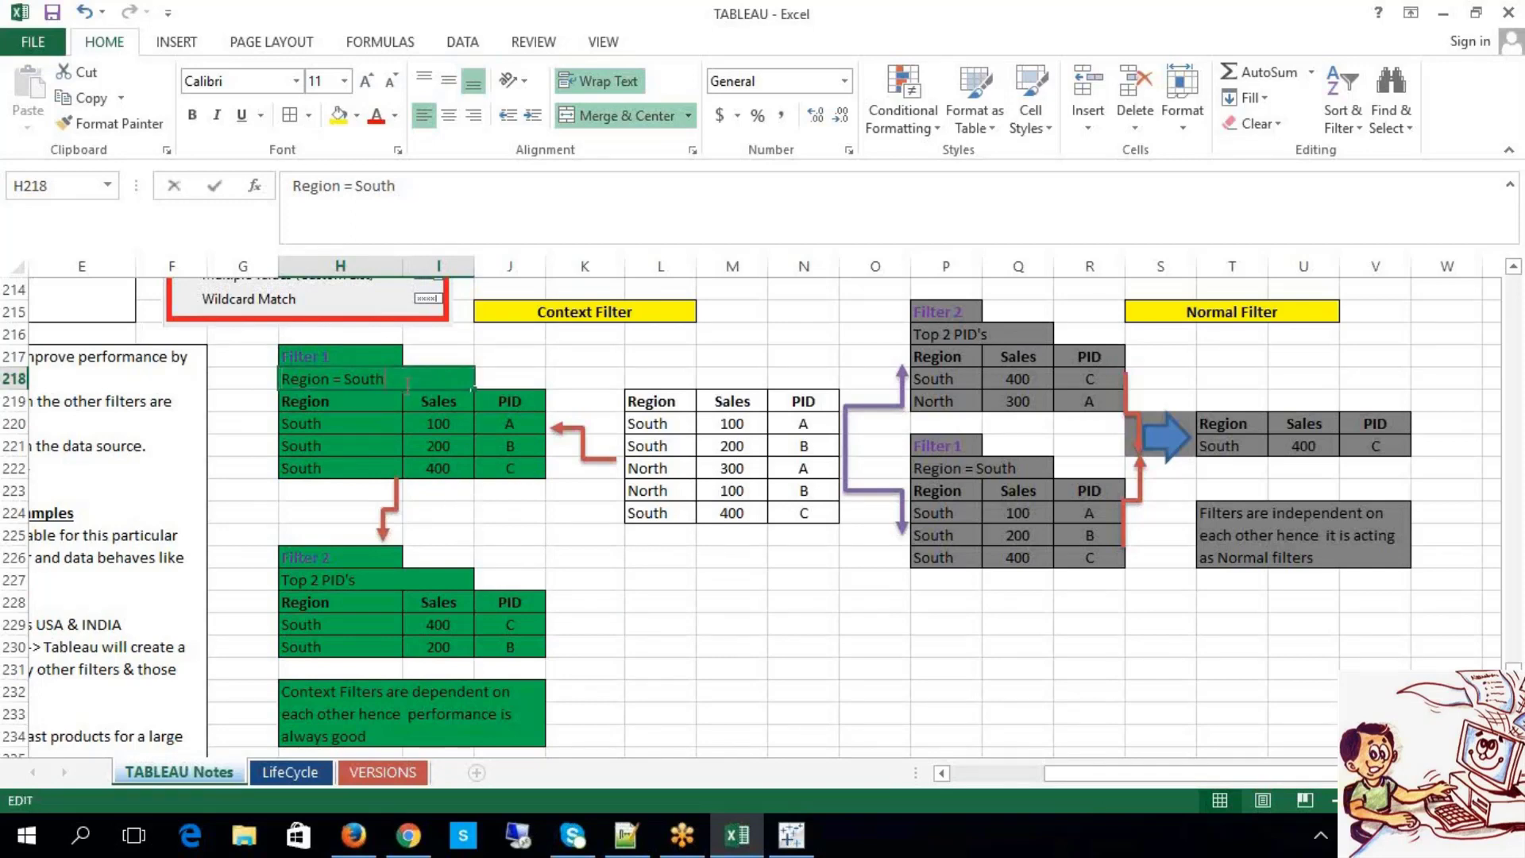
{"action": "left_click_drag", "start_coordinate": [392, 382], "coordinate": [236, 377]}
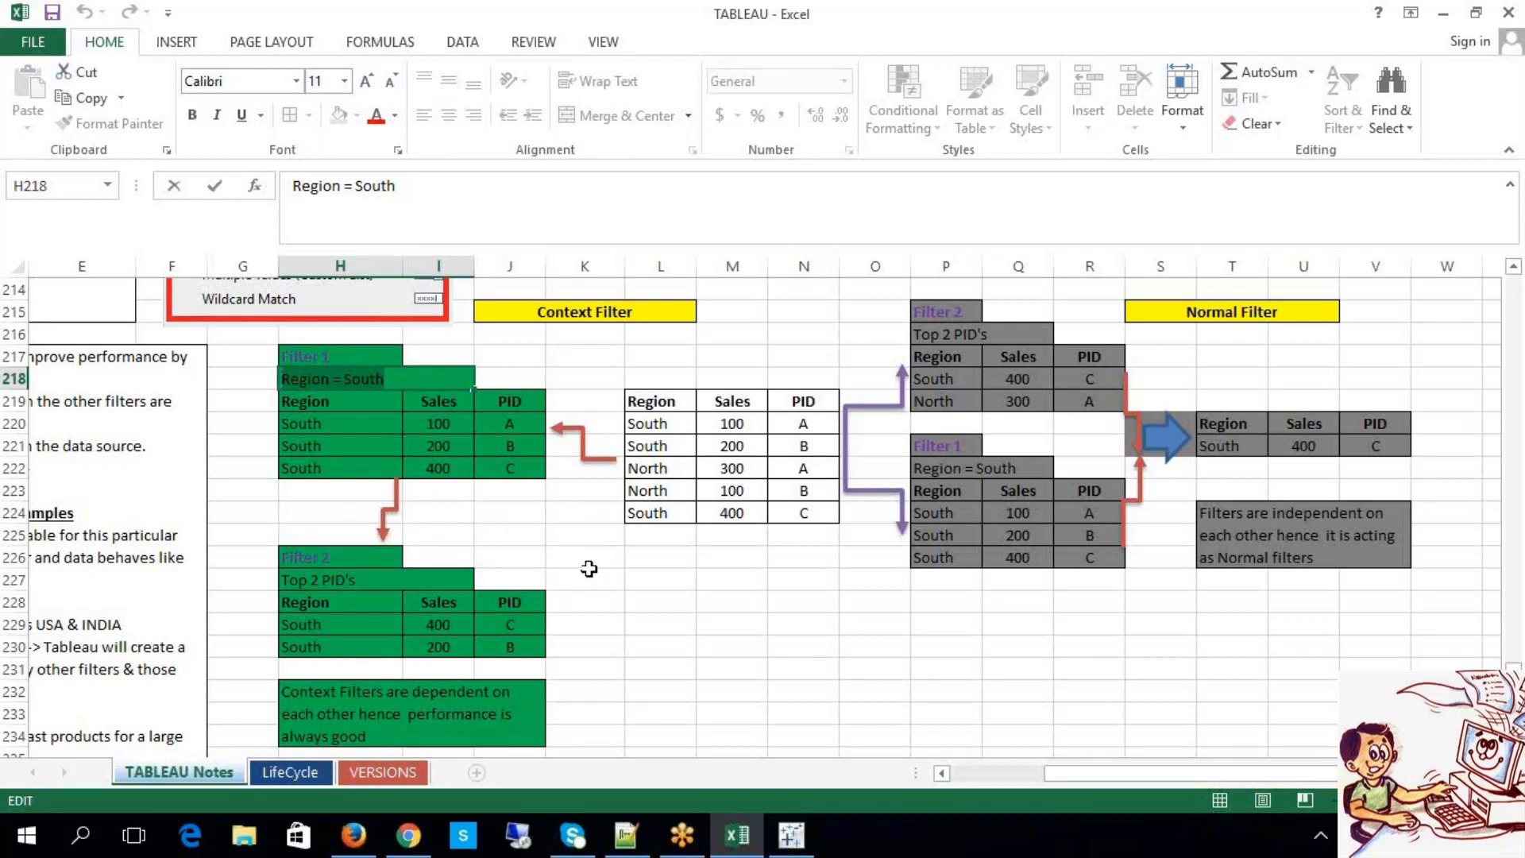
Step: Examine the green Filter 2 heading, its "Top 2 PID's" condition and its result rows in H227:J230
{"action": "left_click", "coordinate": [366, 582]}
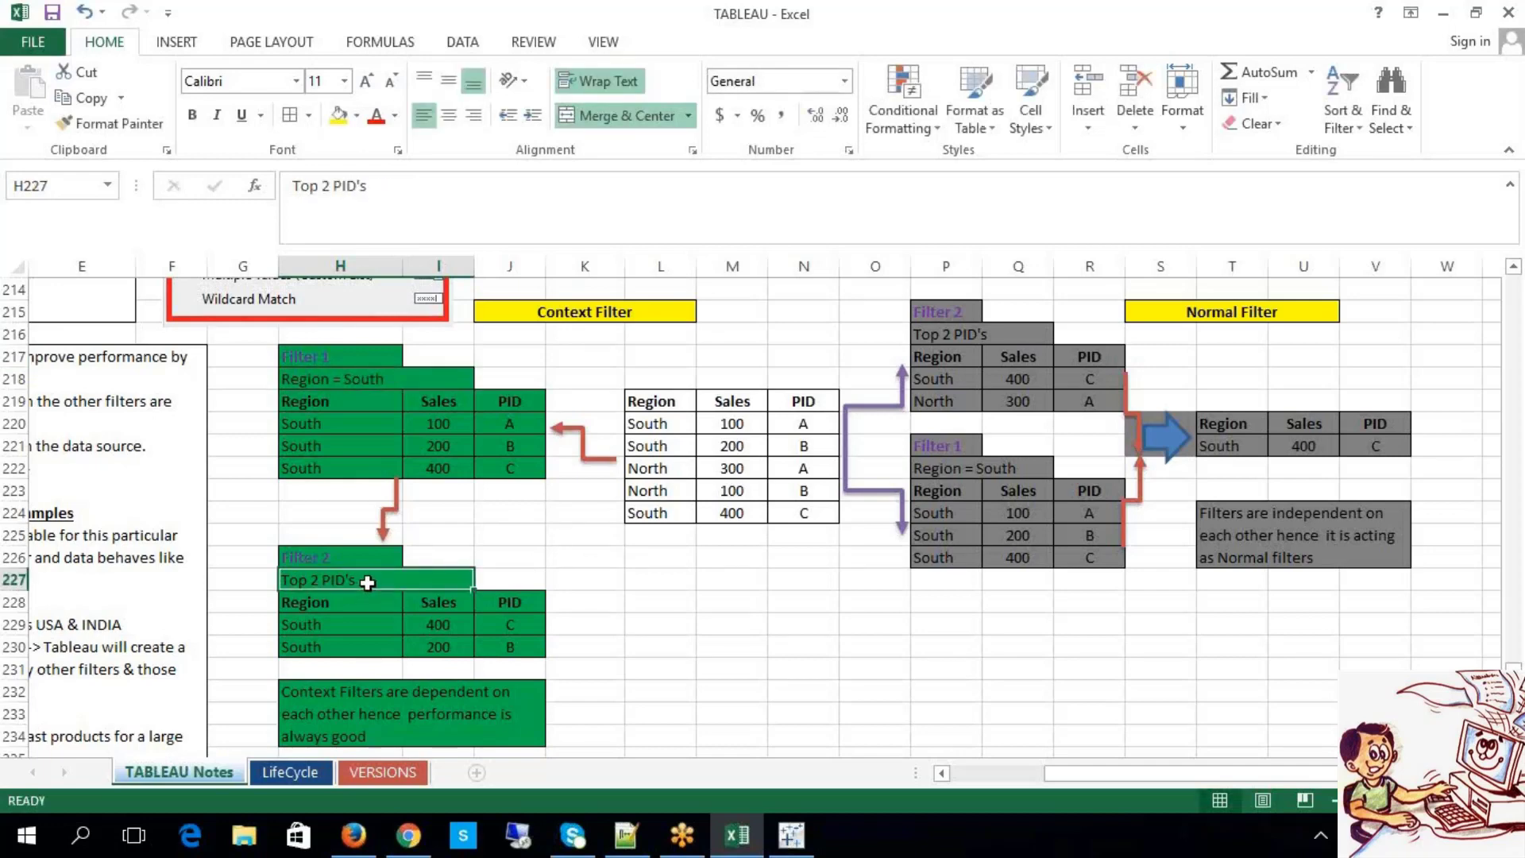
{"action": "left_click", "coordinate": [357, 558]}
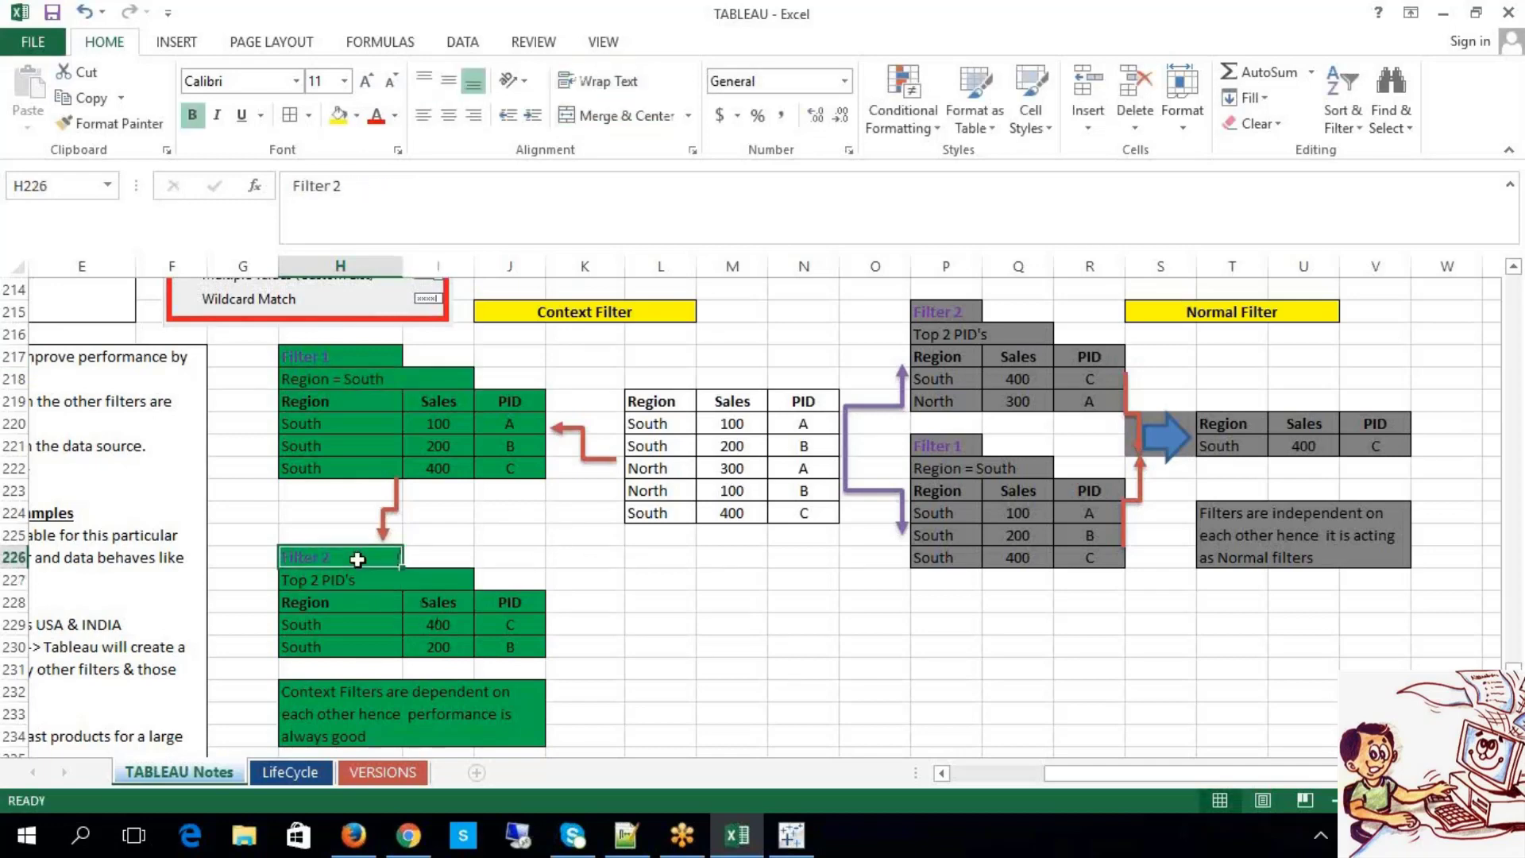
{"action": "left_click", "coordinate": [785, 404]}
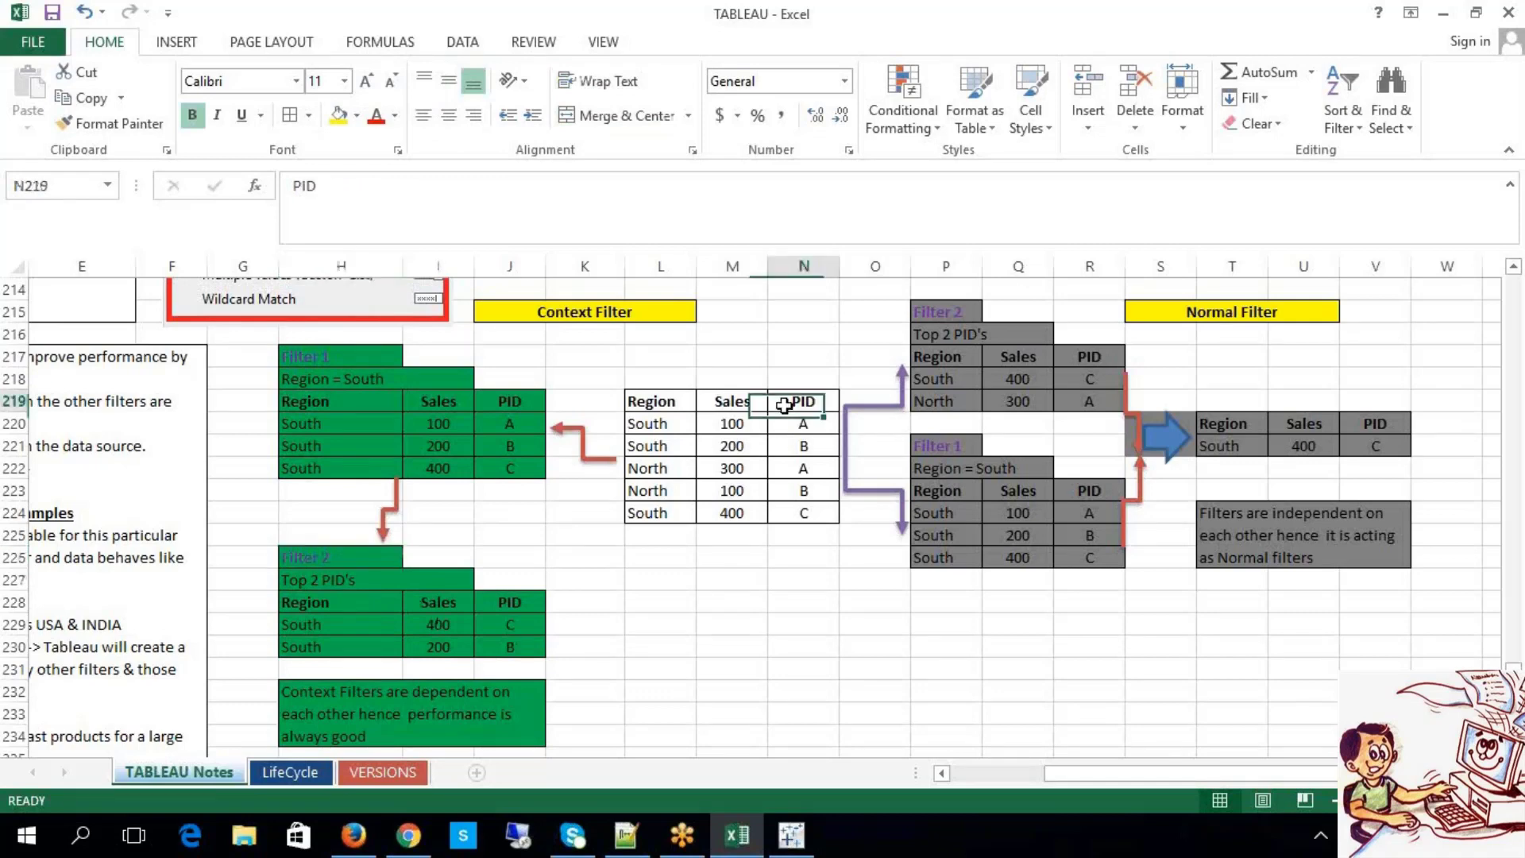
{"action": "left_click", "coordinate": [362, 606]}
{"action": "left_click", "coordinate": [384, 400]}
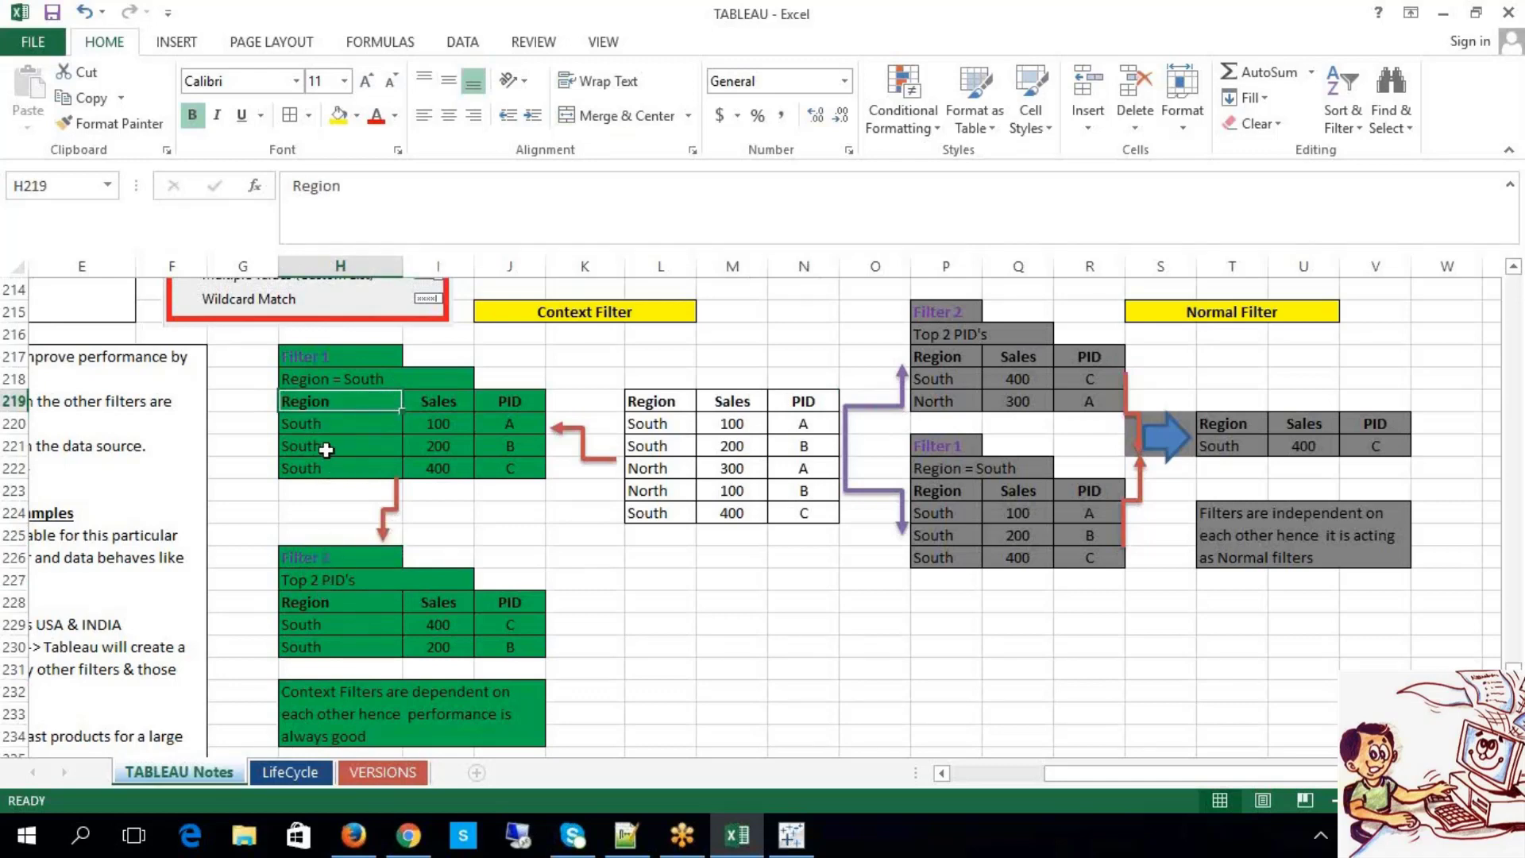
{"action": "left_click_drag", "start_coordinate": [381, 623], "coordinate": [443, 646]}
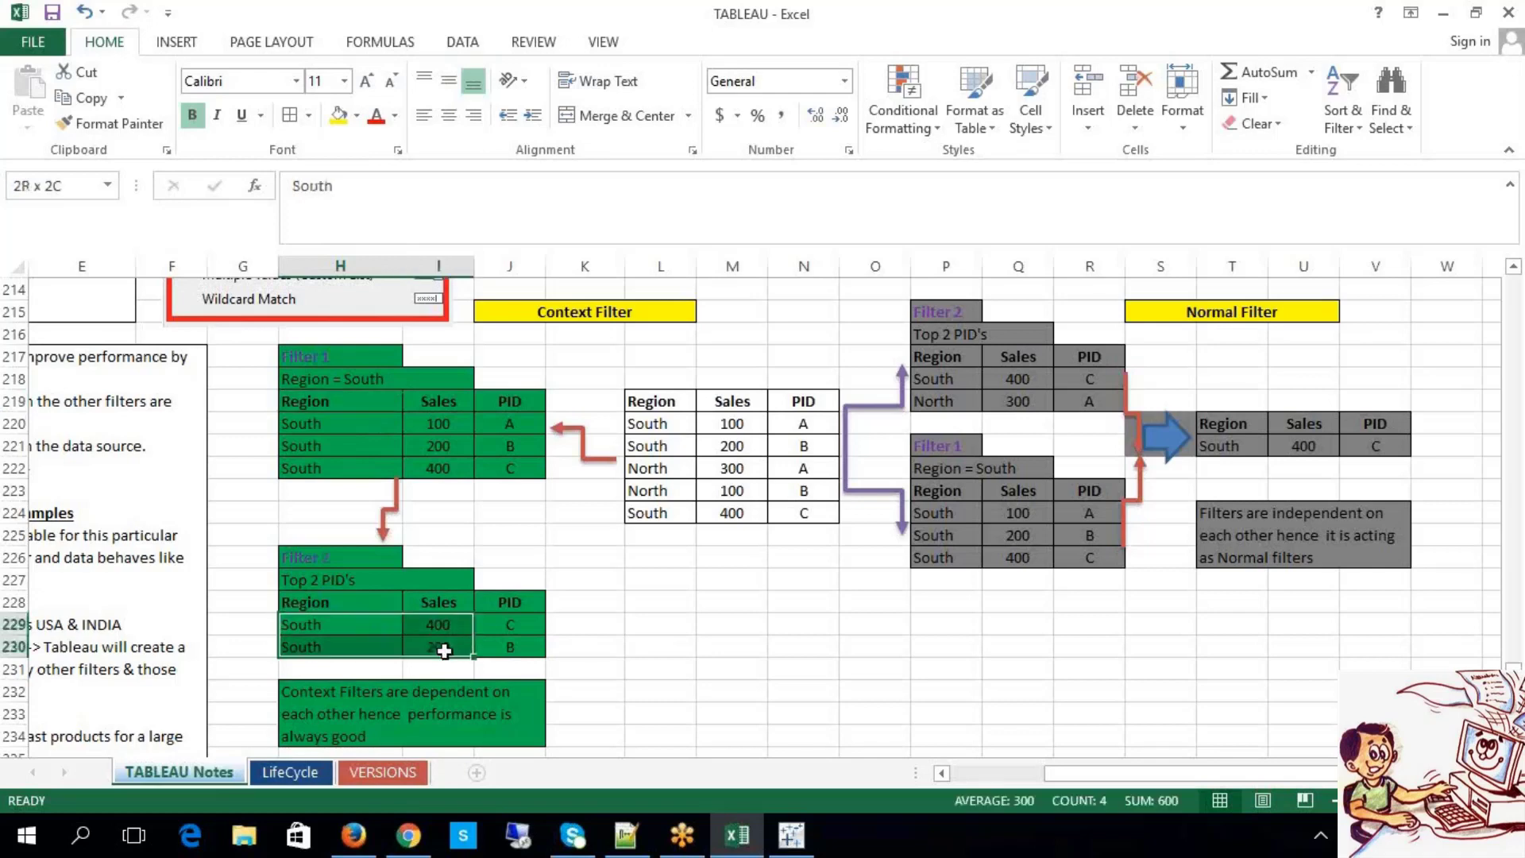
{"action": "left_click_drag", "start_coordinate": [317, 581], "coordinate": [503, 647]}
{"action": "left_click", "coordinate": [601, 665]}
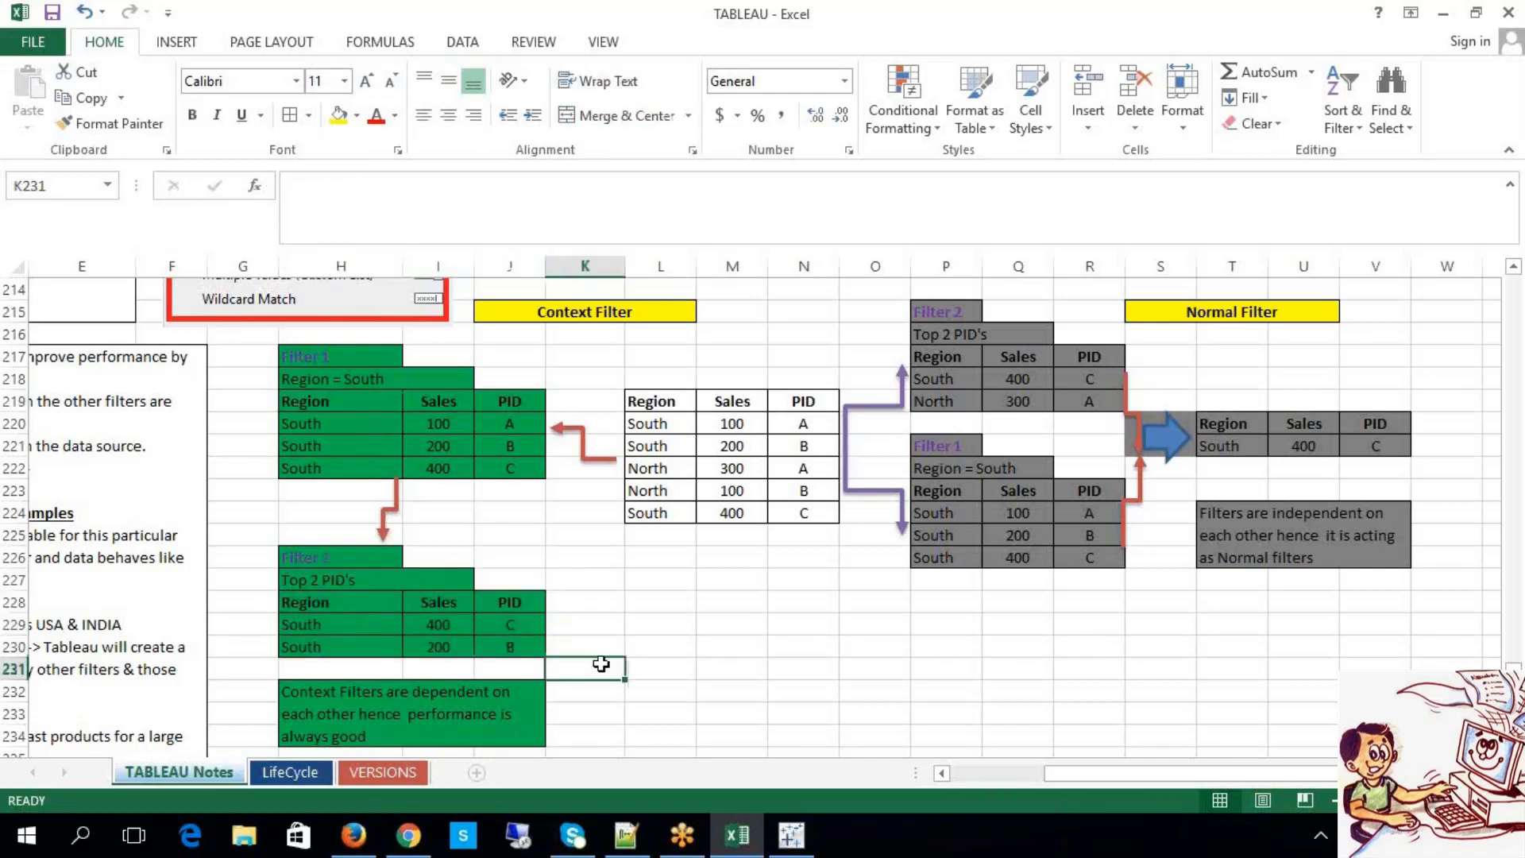
Step: Compare the green Filter 1 headers with the source table and follow column H down to Filter 2's result rows
{"action": "left_click", "coordinate": [443, 401]}
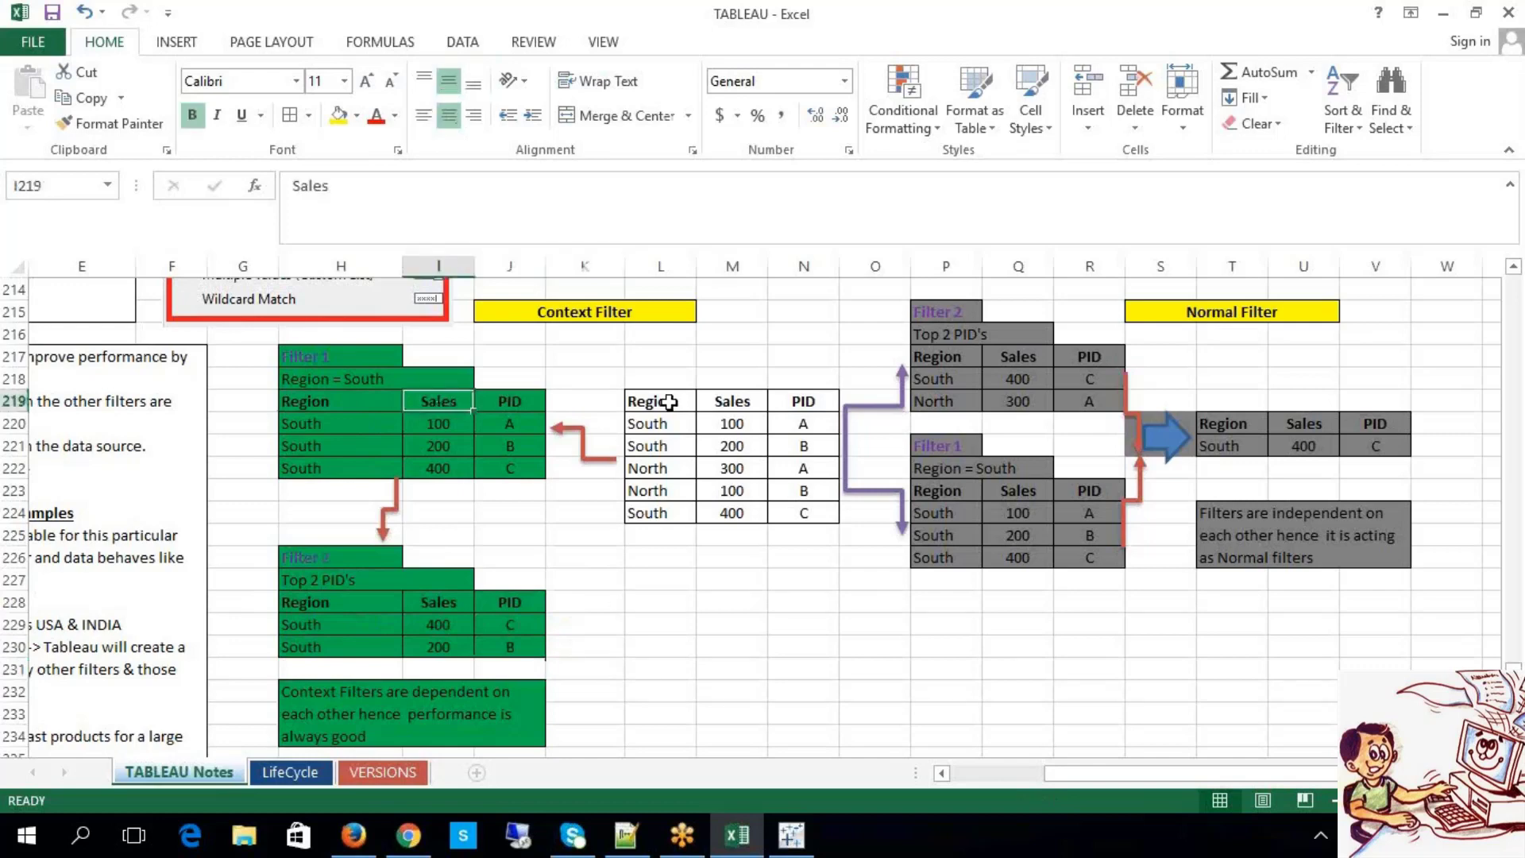
{"action": "left_click", "coordinate": [656, 402]}
{"action": "left_click", "coordinate": [386, 623]}
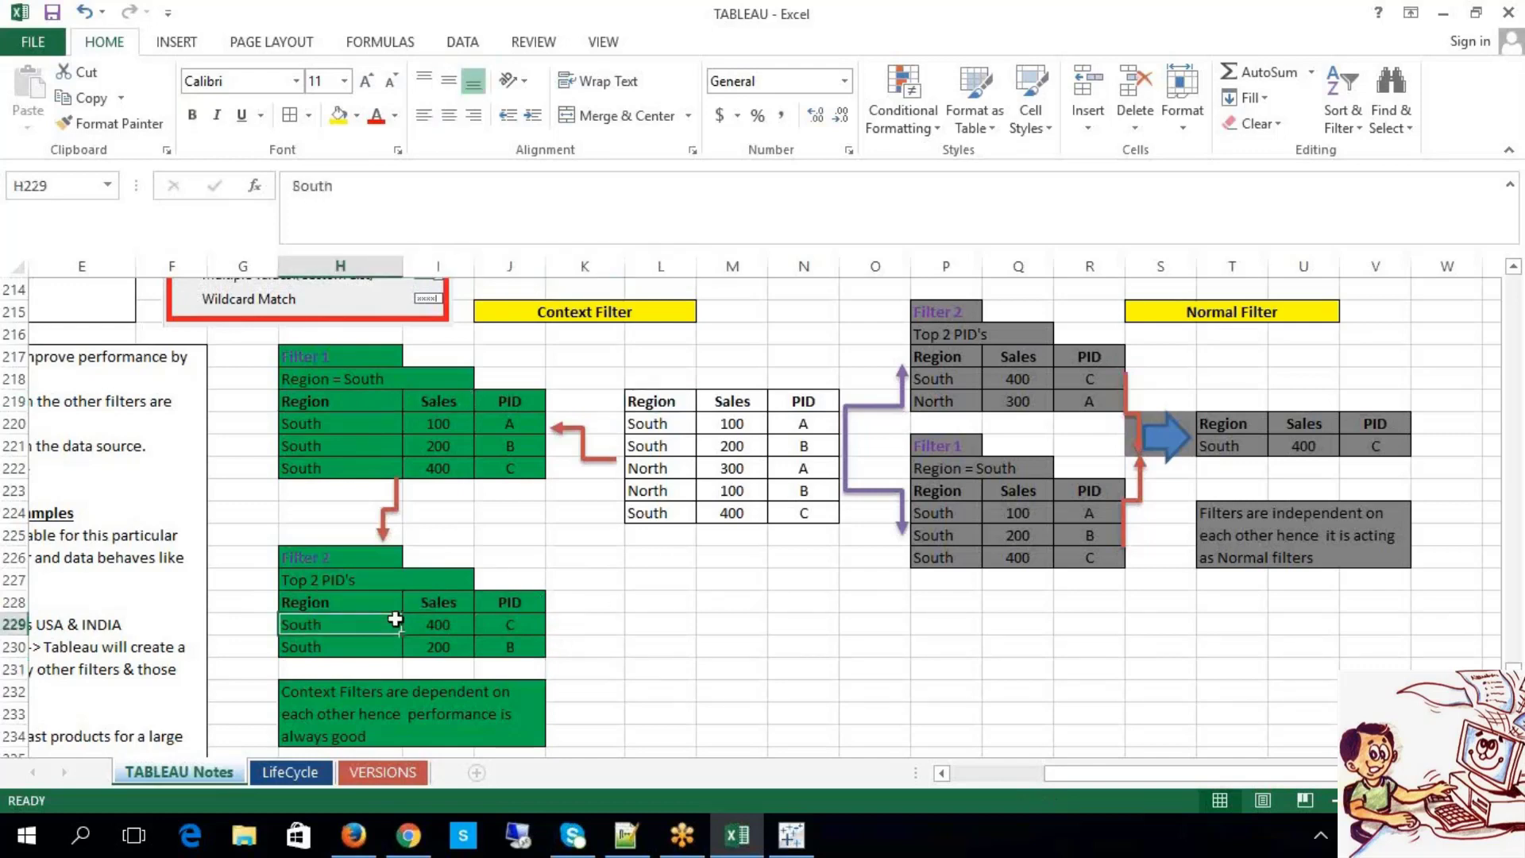
{"action": "left_click", "coordinate": [368, 591]}
{"action": "left_click_drag", "start_coordinate": [350, 416], "coordinate": [350, 410]}
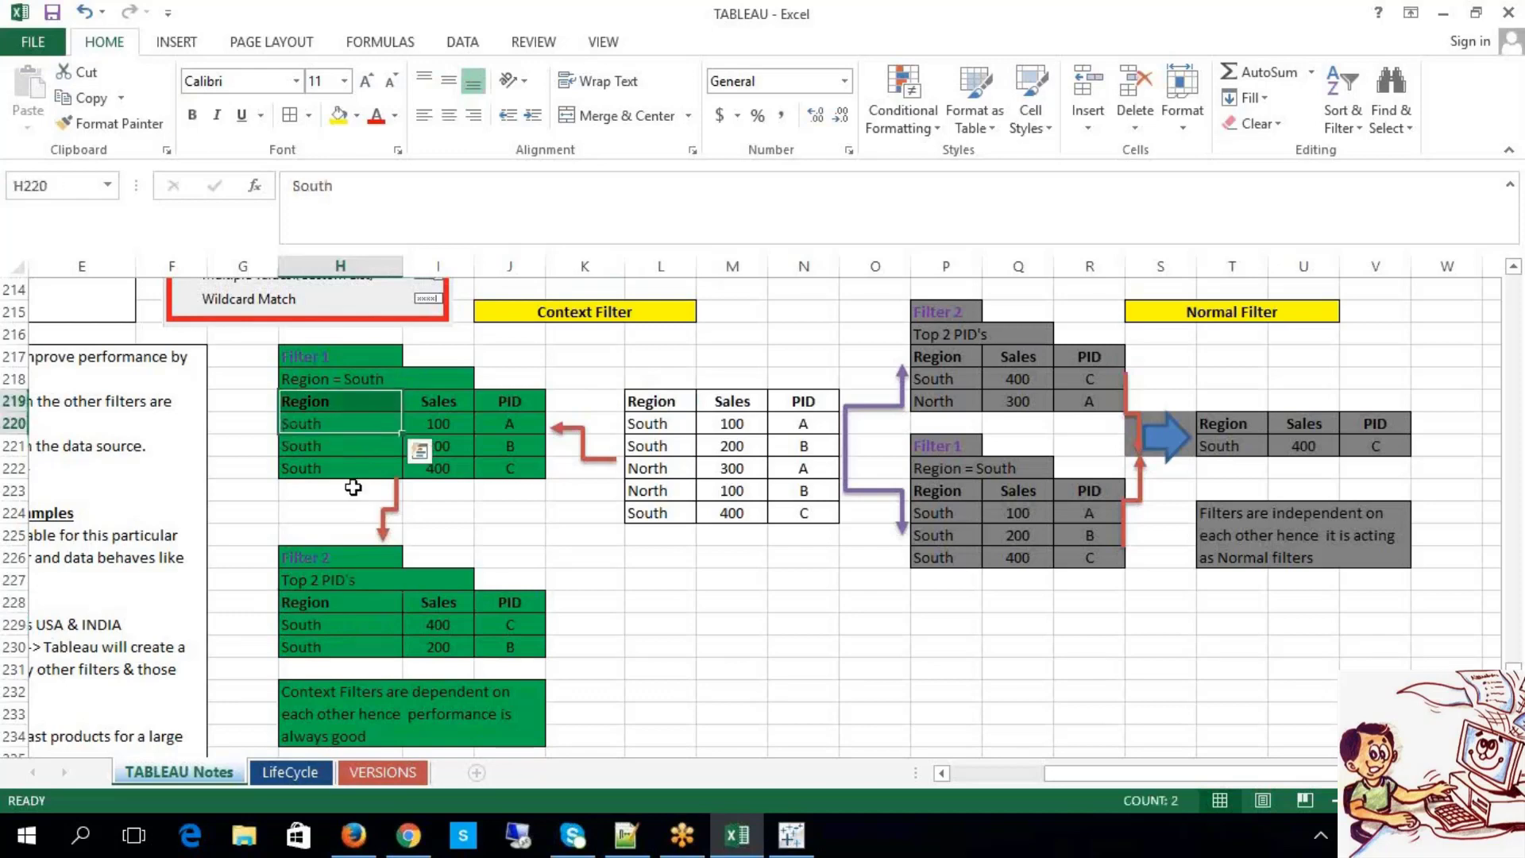
{"action": "key", "text": "Down"}
{"action": "key", "text": "Down"}
{"action": "key", "text": "Down"}
{"action": "key", "text": "Down"}
{"action": "key", "text": "Down"}
{"action": "key", "text": "Down"}
{"action": "key", "text": "Down"}
{"action": "key", "text": "Down"}
{"action": "key", "text": "Down"}
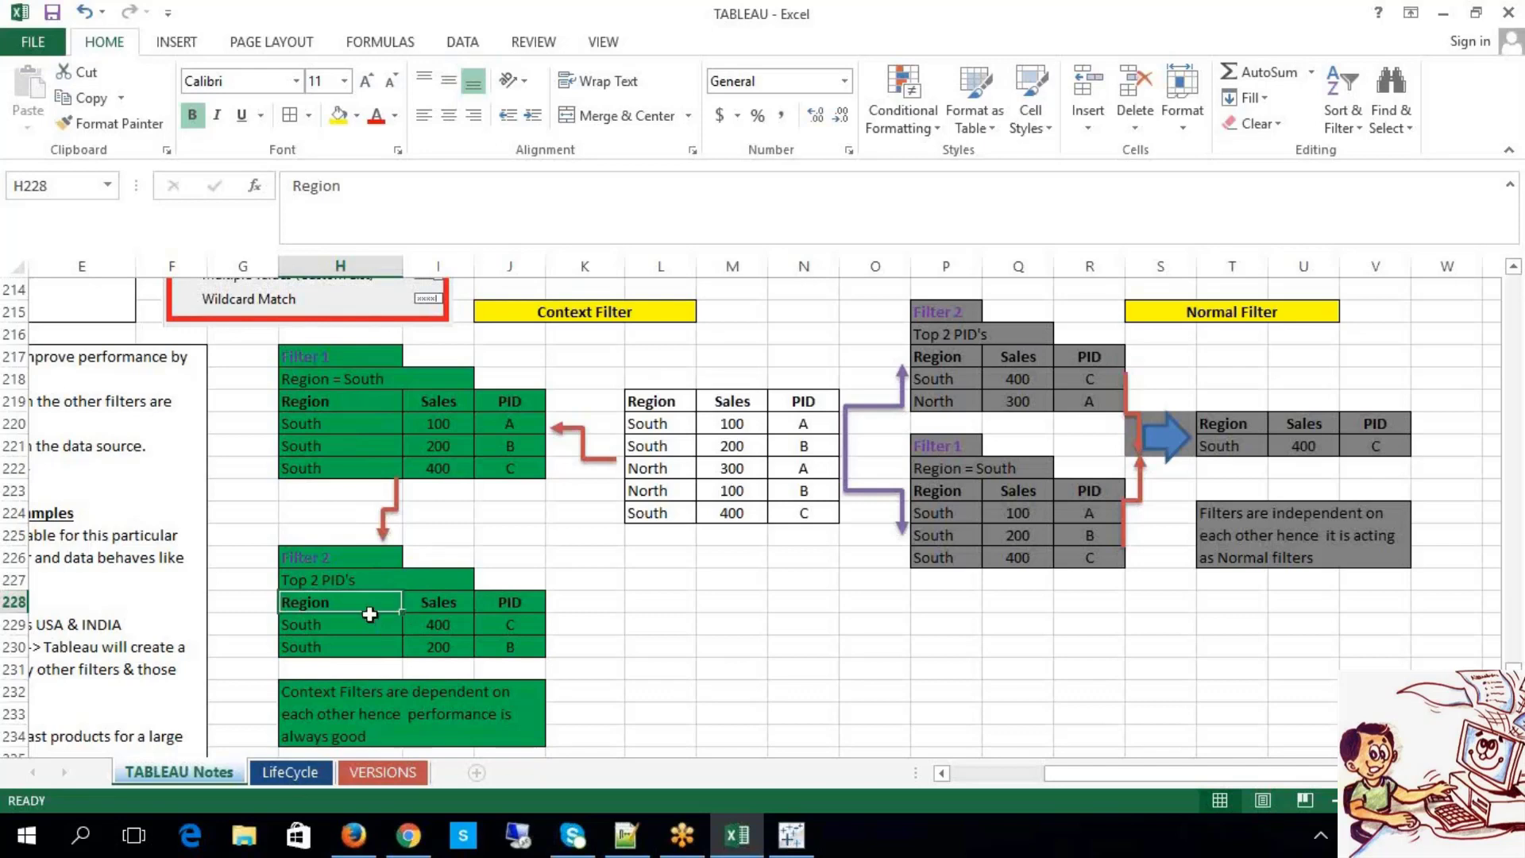
{"action": "left_click_drag", "start_coordinate": [318, 627], "coordinate": [512, 661]}
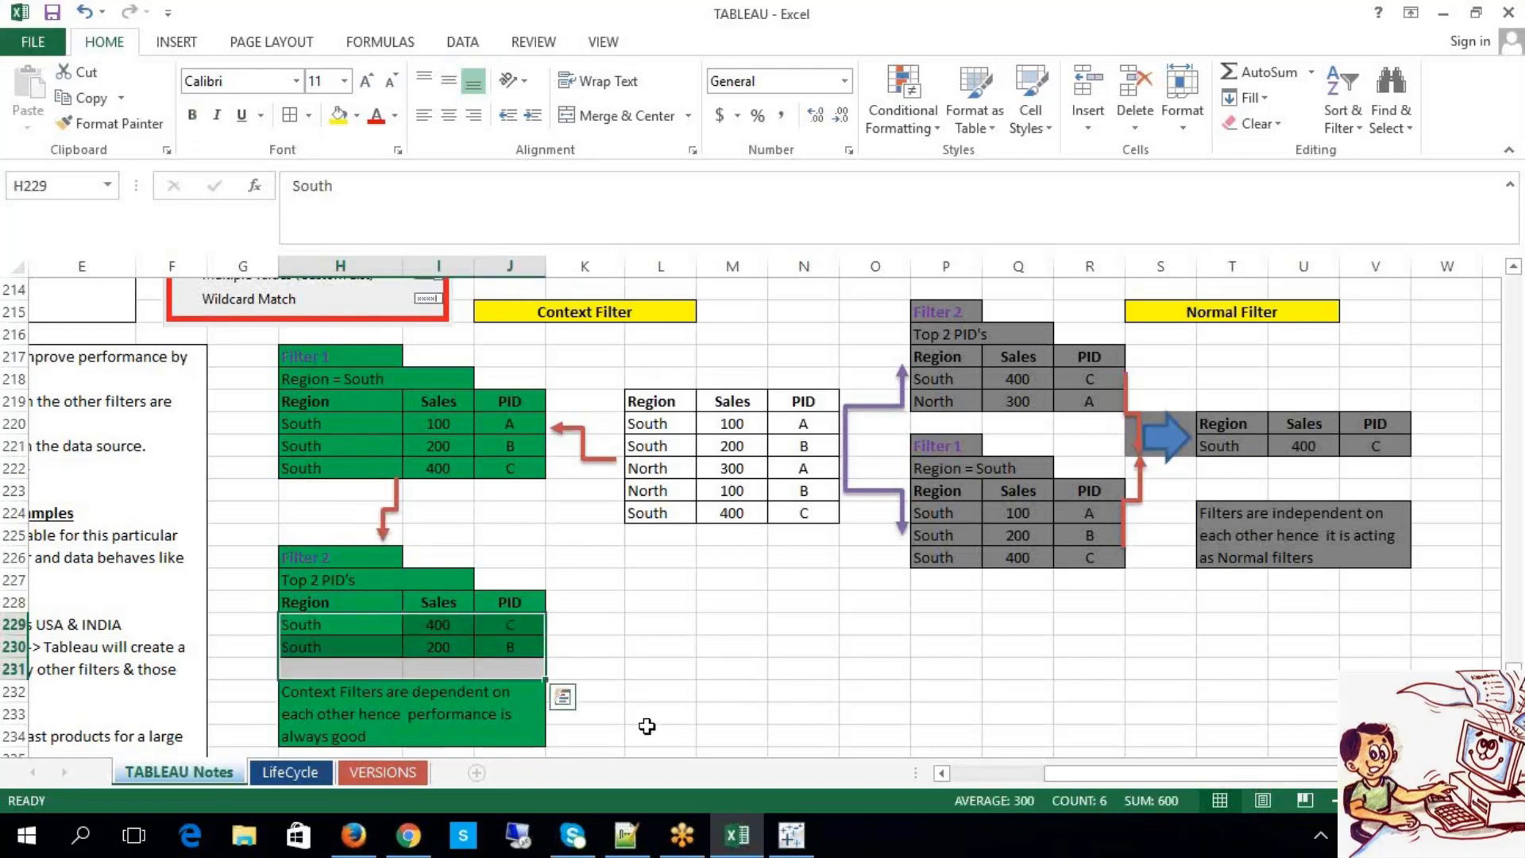
{"action": "left_click", "coordinate": [647, 729]}
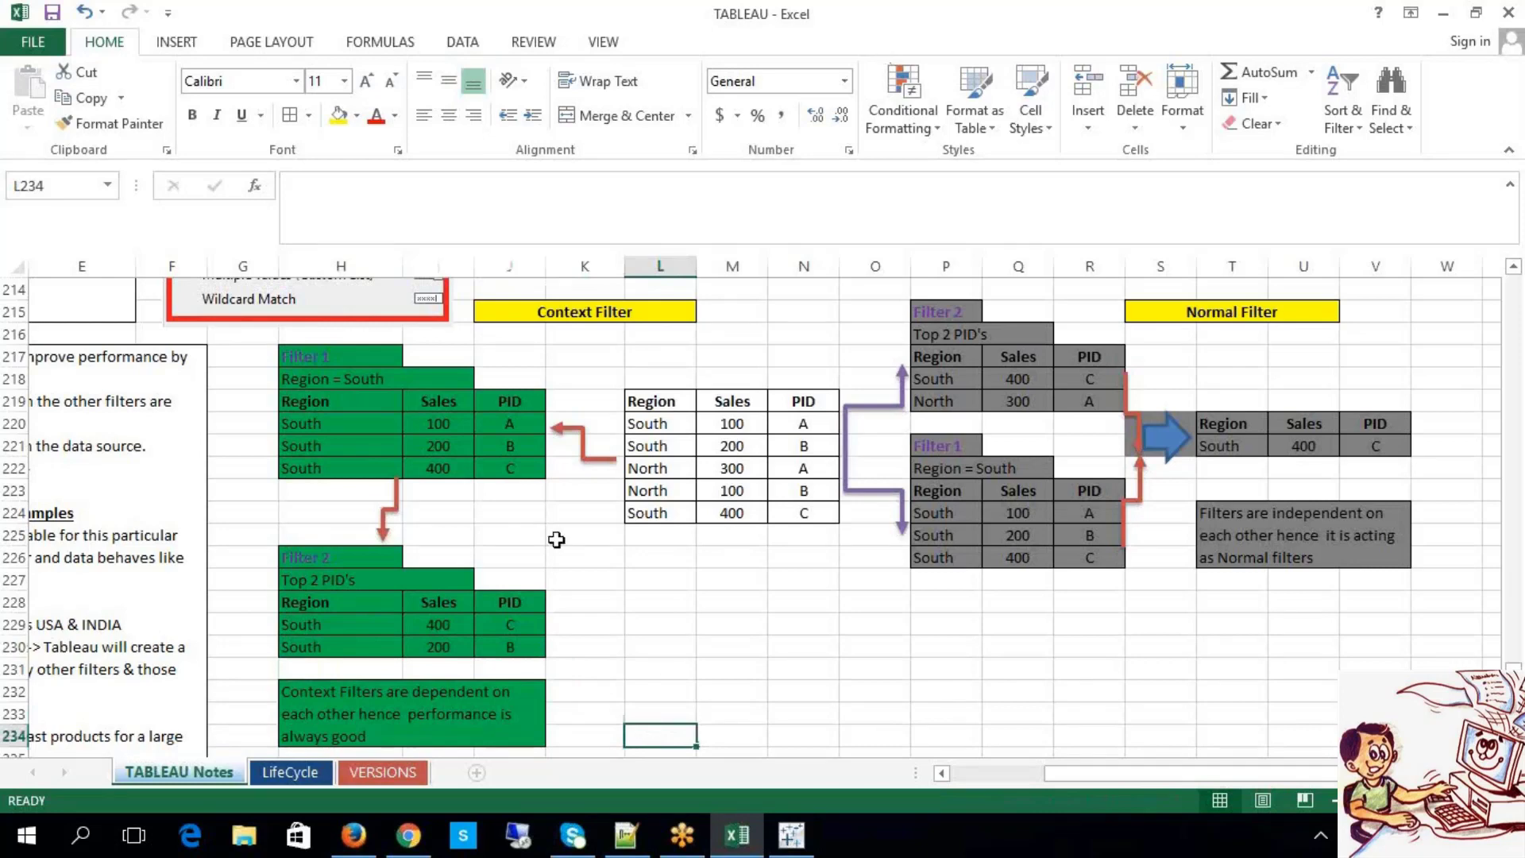
Step: Trace the context filter flow from the source table's South rows through the green Filter 1 rows to Filter 2's condition
{"action": "left_click", "coordinate": [468, 446]}
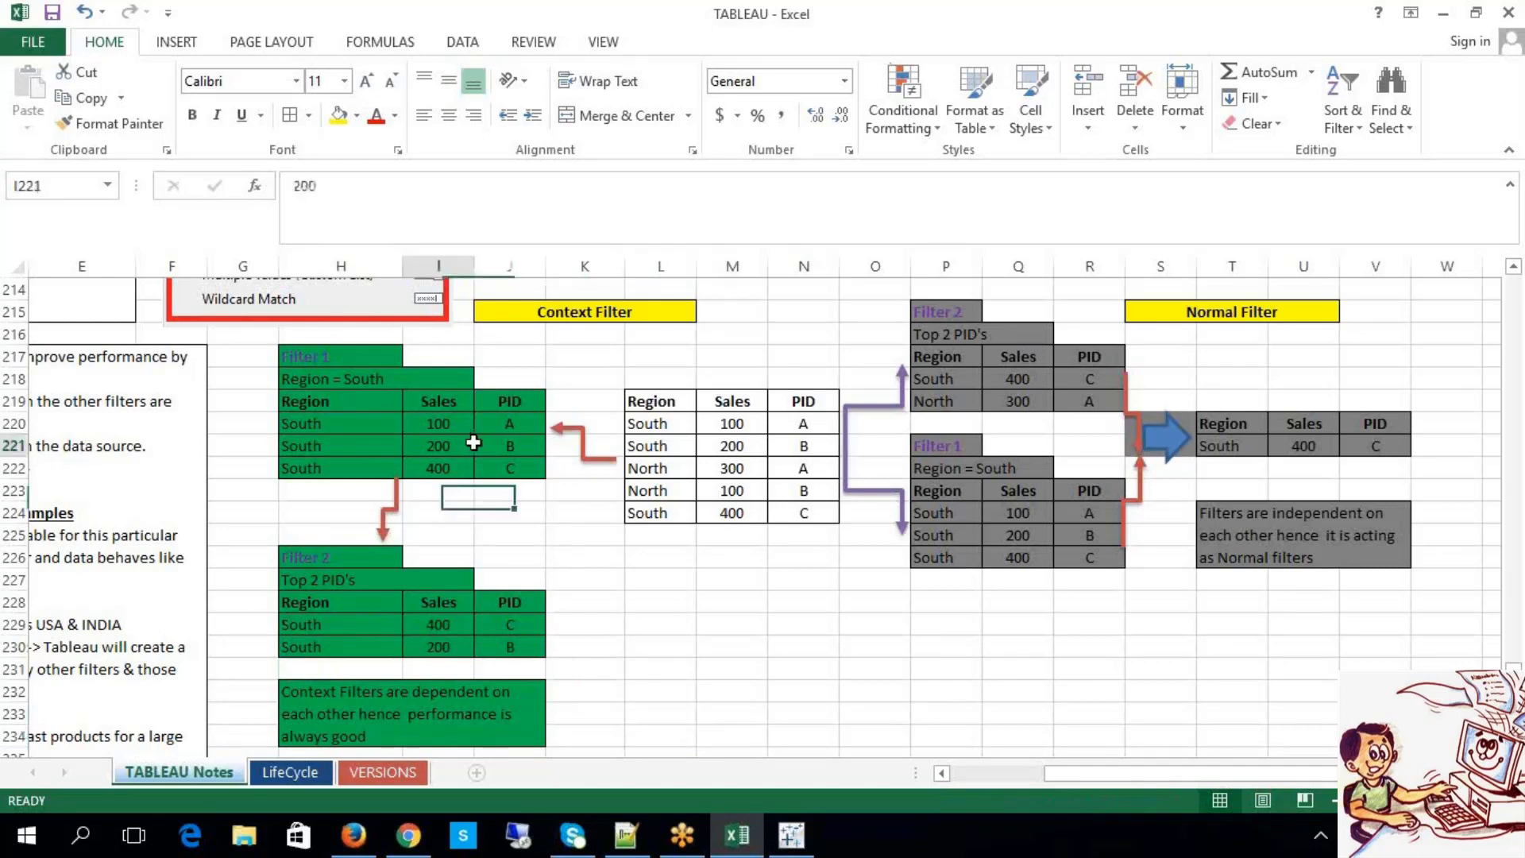
{"action": "left_click", "coordinate": [658, 423]}
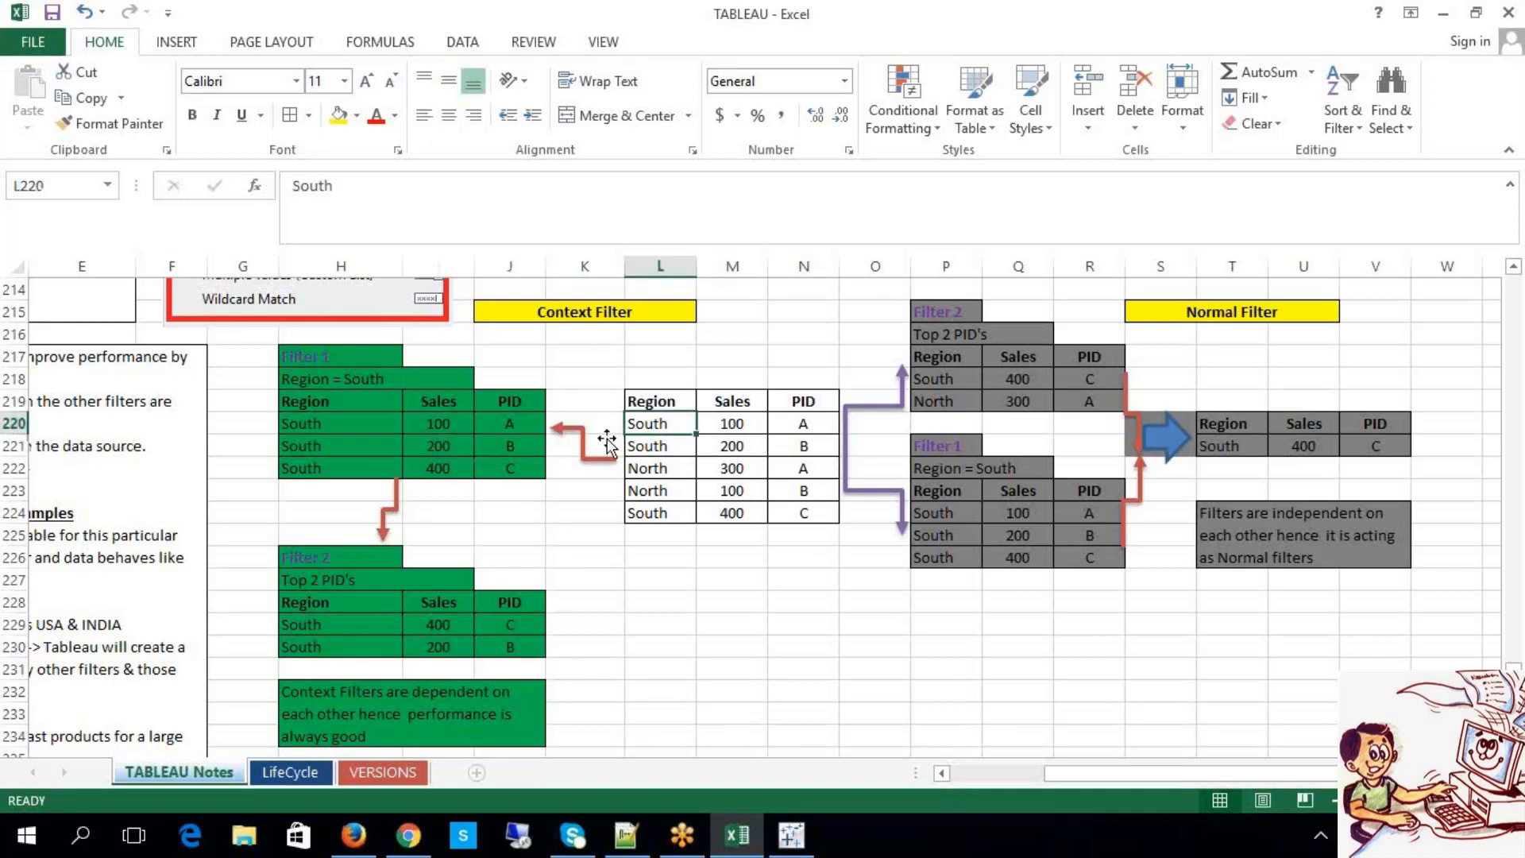
{"action": "left_click", "coordinate": [516, 424]}
{"action": "left_click_drag", "start_coordinate": [672, 448], "coordinate": [438, 423]}
{"action": "left_click", "coordinate": [398, 570]}
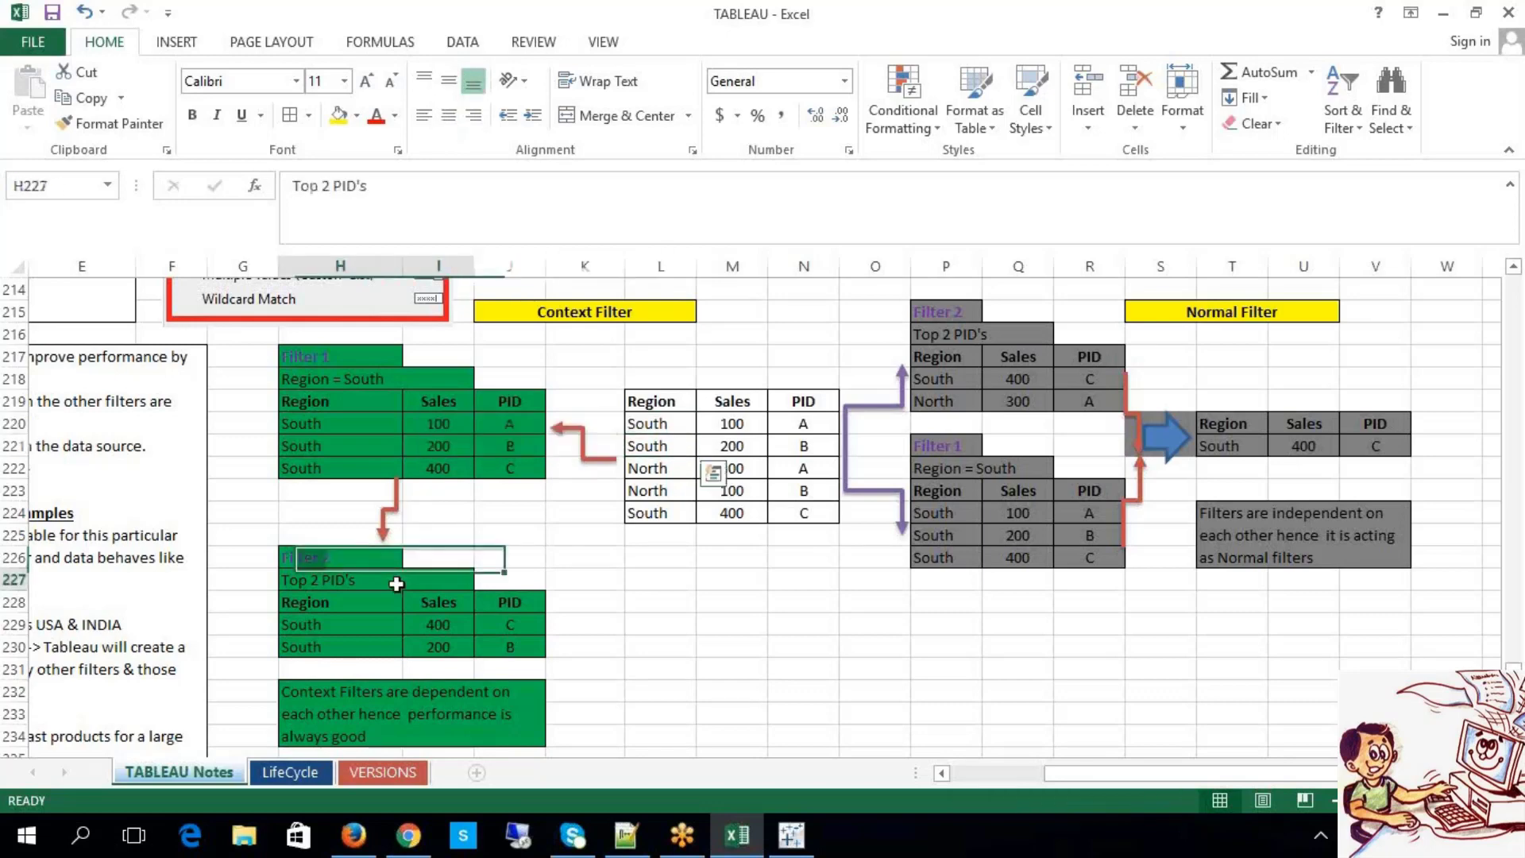
{"action": "left_click", "coordinate": [356, 424]}
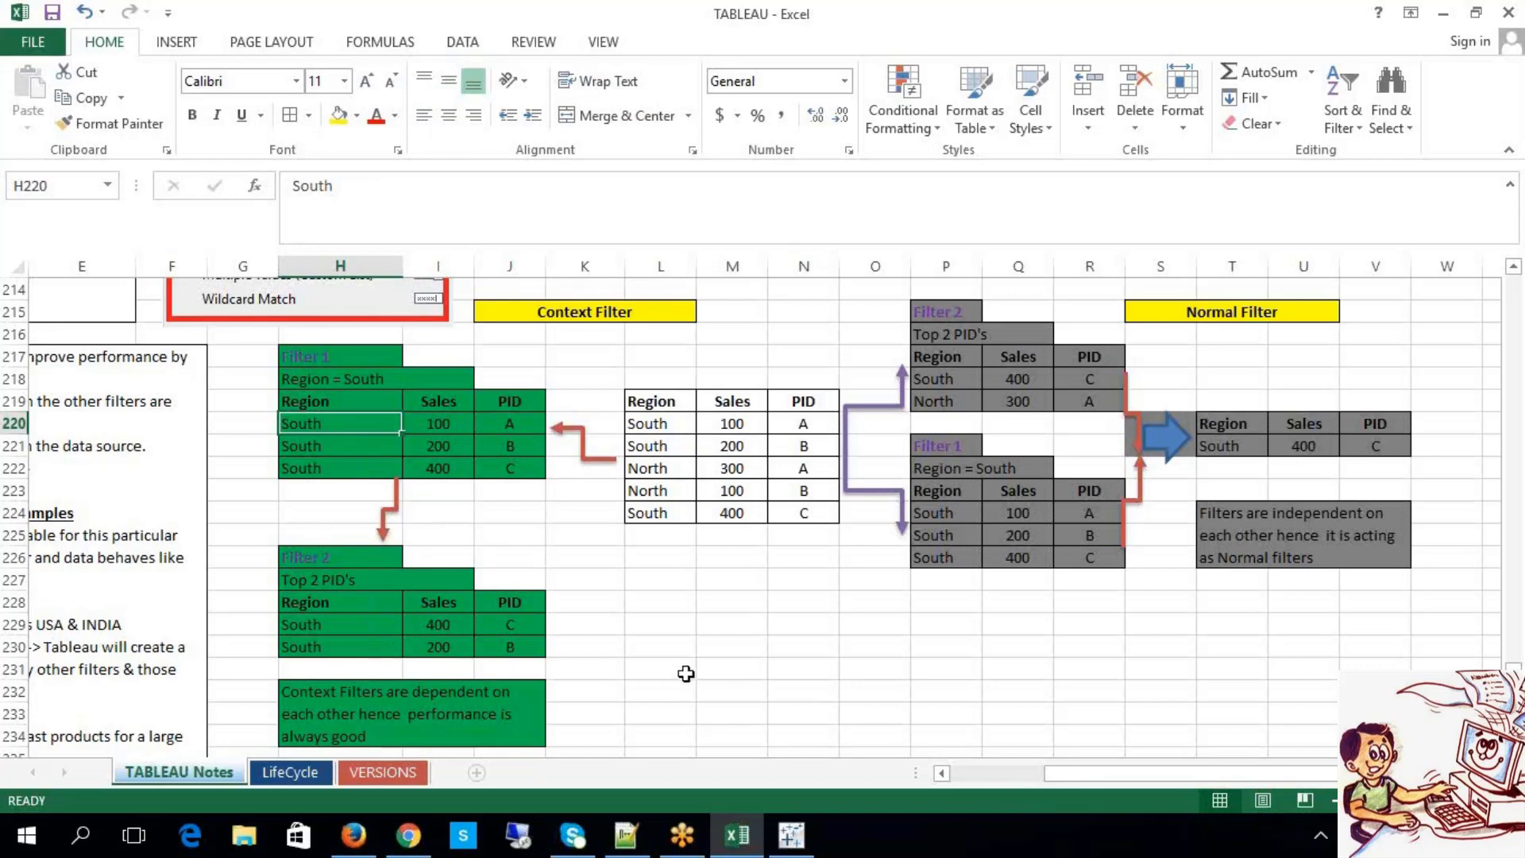
Step: Read the green note in H232 below the context filter example
{"action": "left_click", "coordinate": [650, 669]}
{"action": "left_click", "coordinate": [464, 710]}
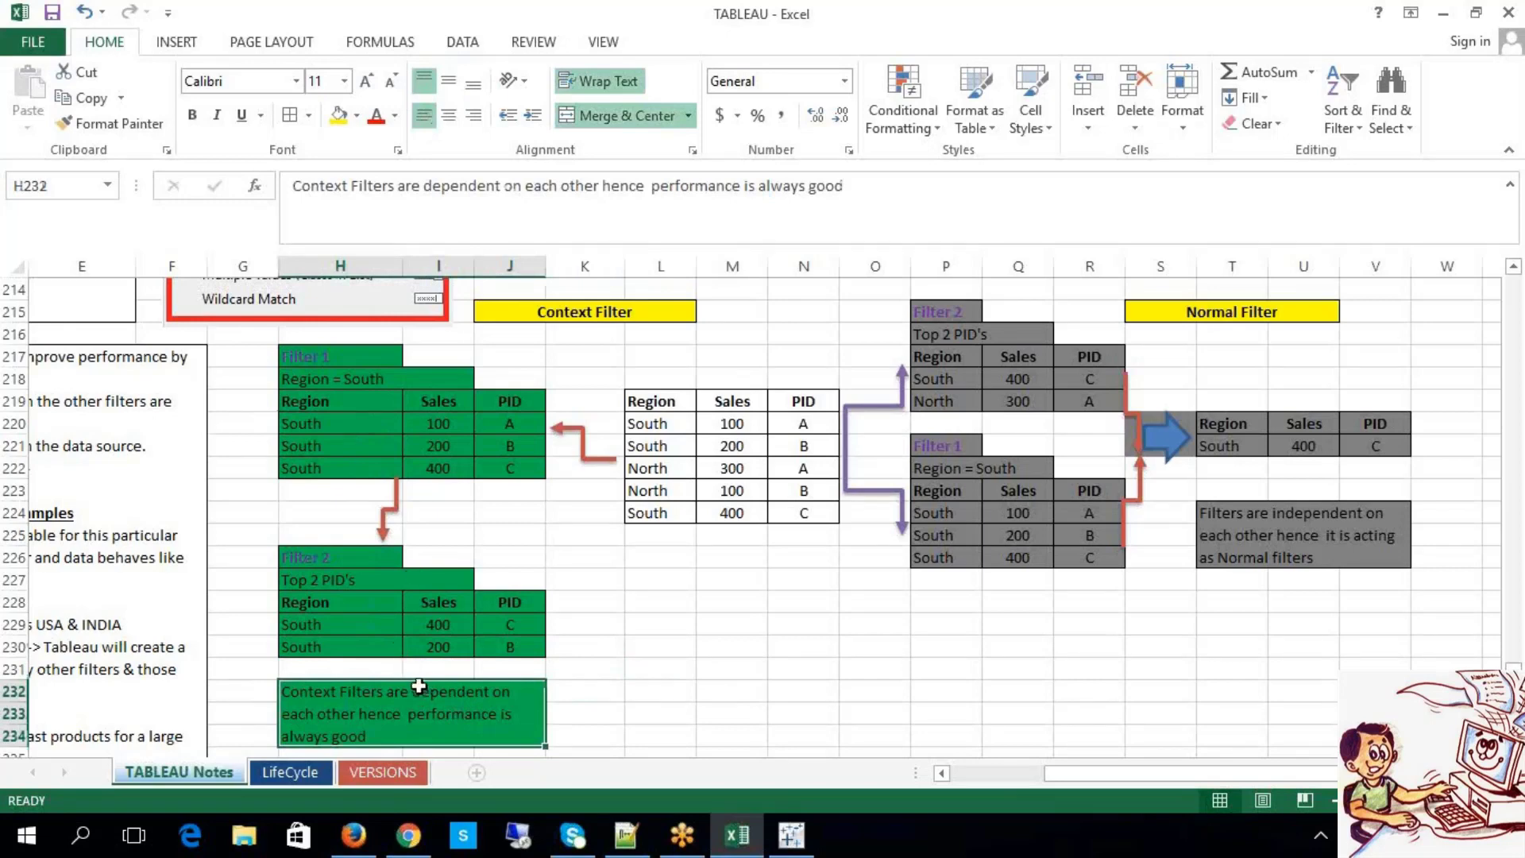
{"action": "left_click", "coordinate": [630, 674]}
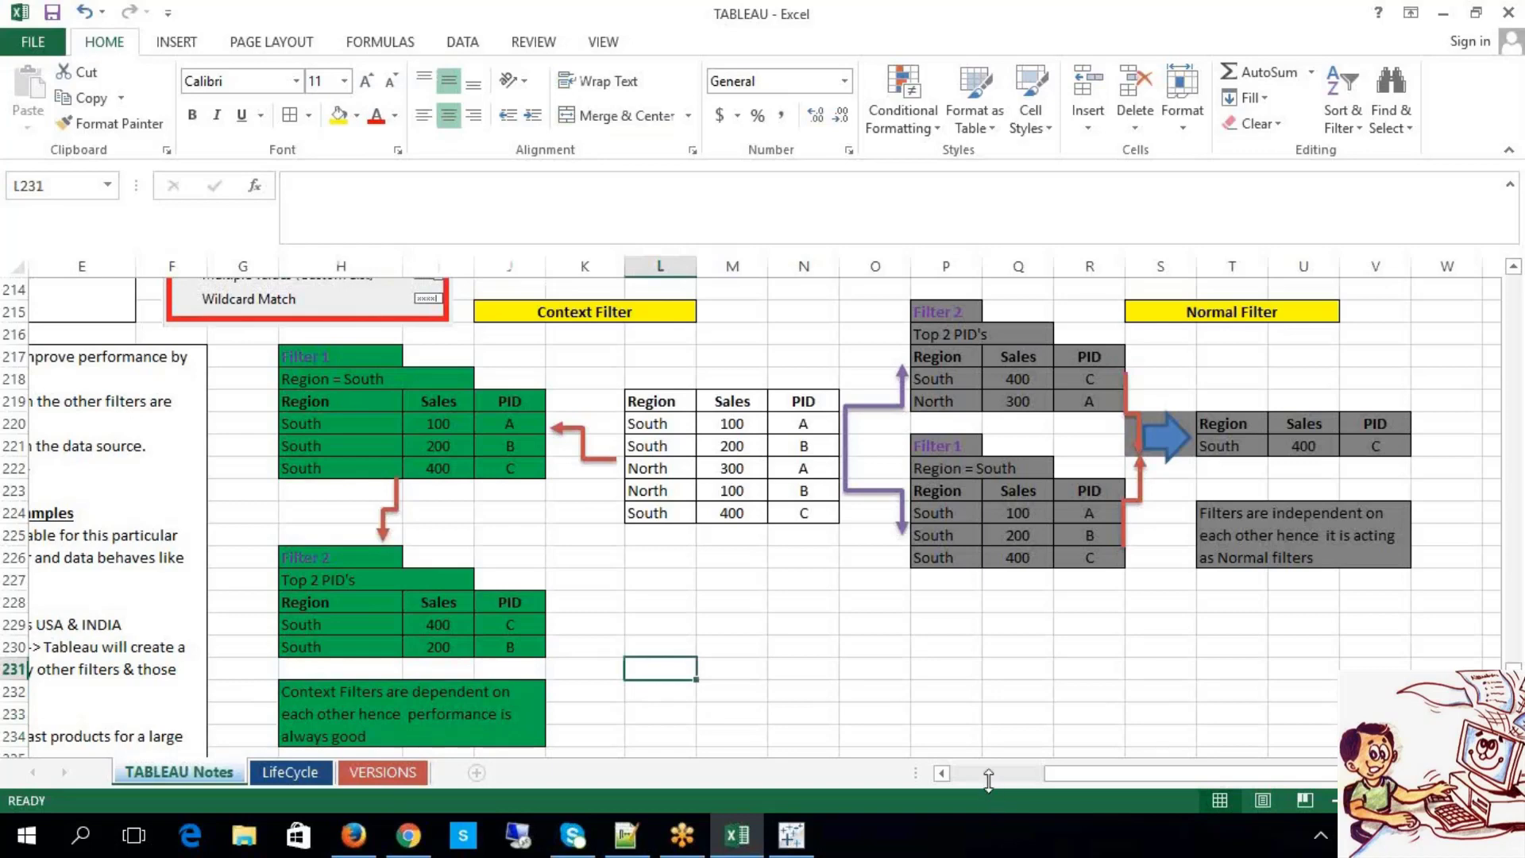
Step: Lower the headphone volume and return to the worksheet
{"action": "left_click", "coordinate": [1349, 836]}
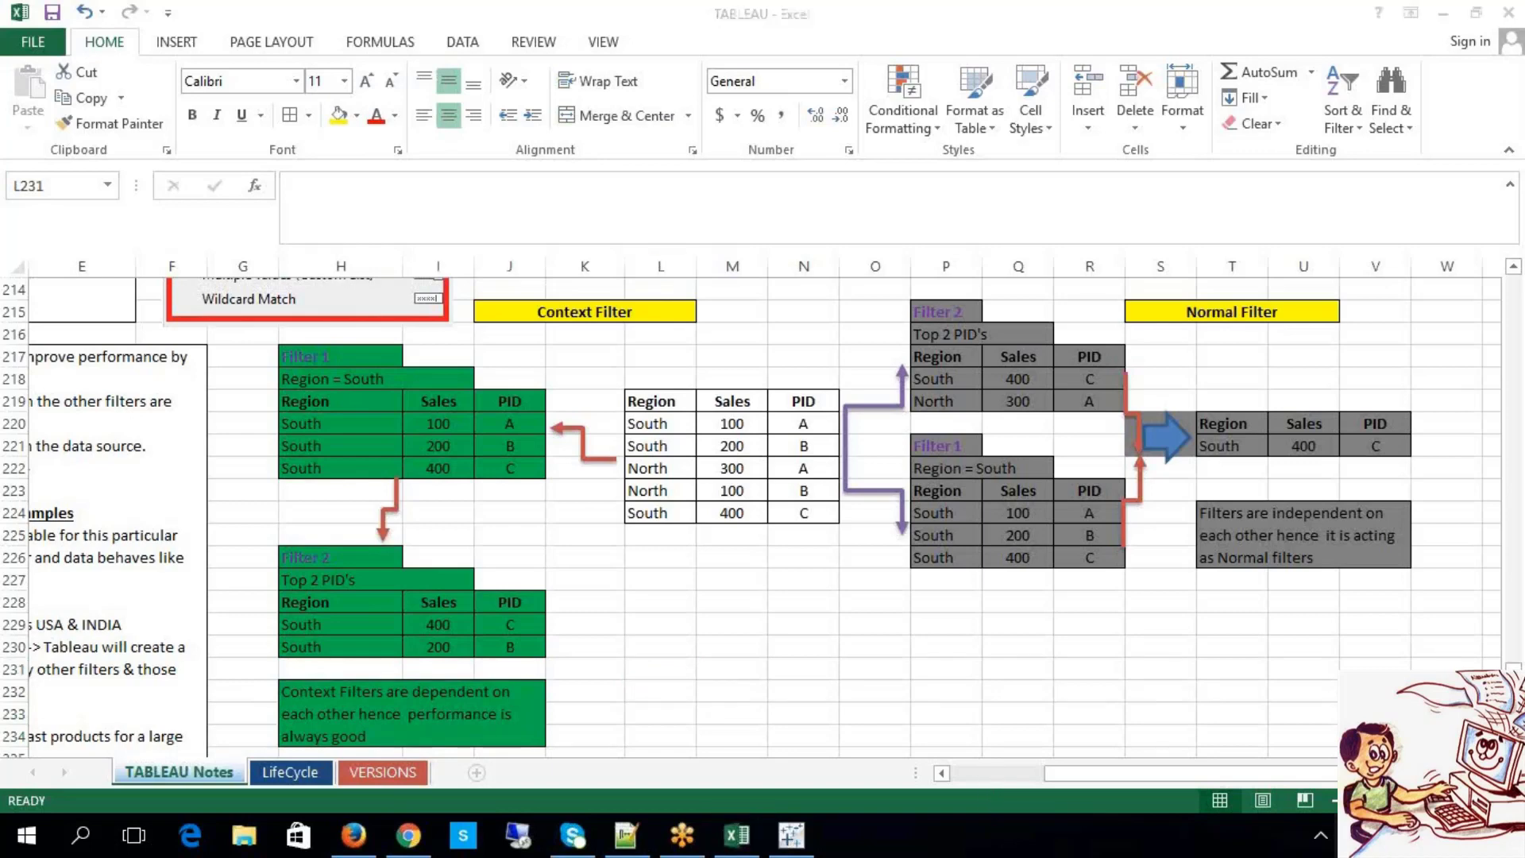
{"action": "key", "text": "XF86AudioLowerVolume"}
{"action": "key", "text": "XF86AudioLowerVolume"}
{"action": "key", "text": "XF86AudioLowerVolume"}
{"action": "key", "text": "XF86AudioLowerVolume"}
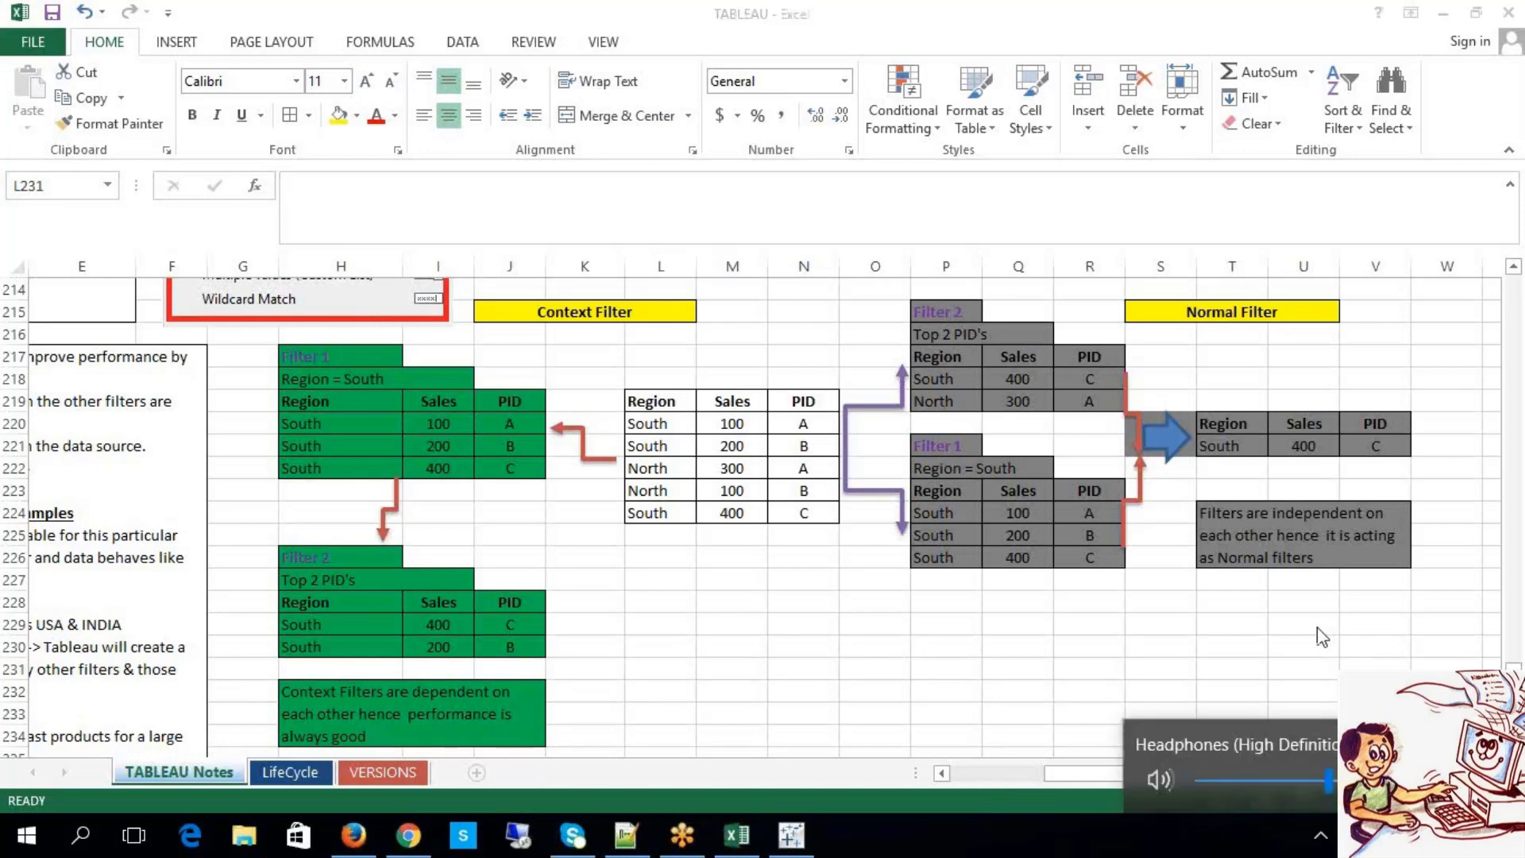
{"action": "left_click", "coordinate": [1253, 651]}
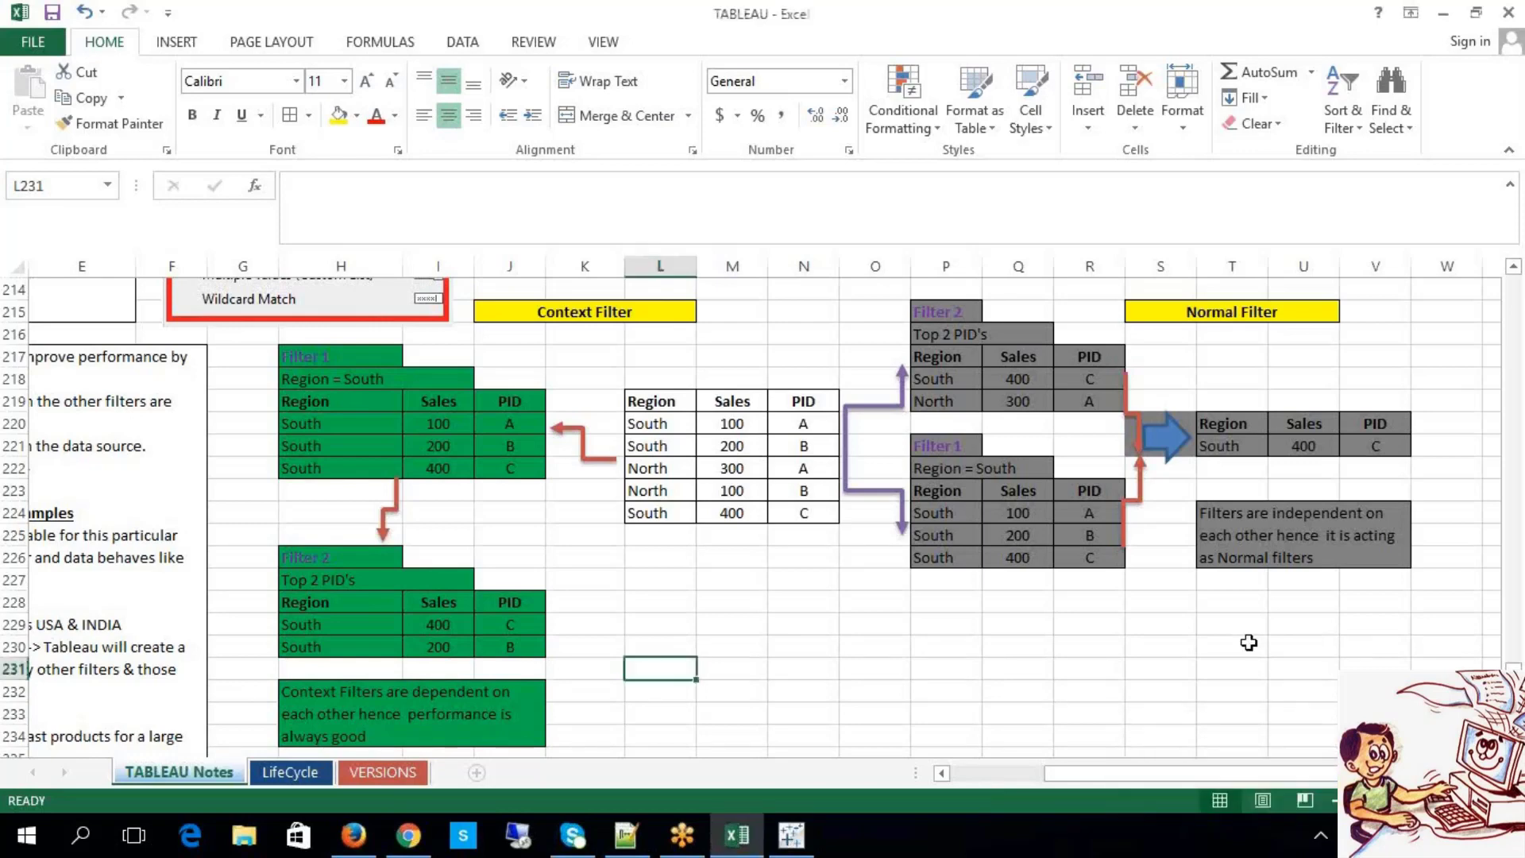
Step: Examine the normal filter example in P215:V226, the green "Region = South" condition and the North rows' PIDs in N222:N223
{"action": "left_click_drag", "start_coordinate": [993, 304], "coordinate": [1325, 565]}
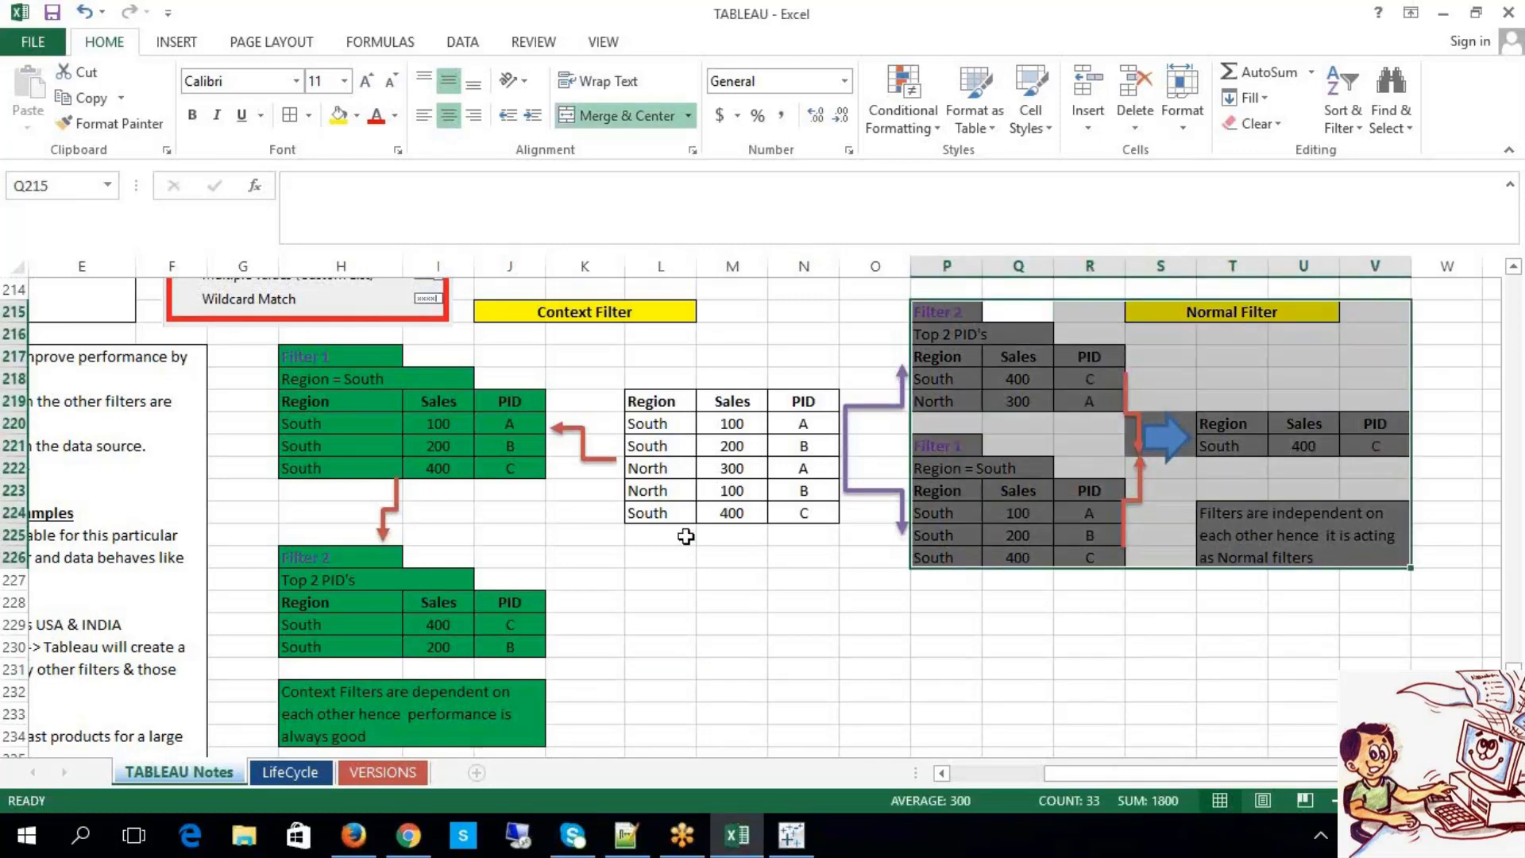
{"action": "left_click", "coordinate": [675, 586]}
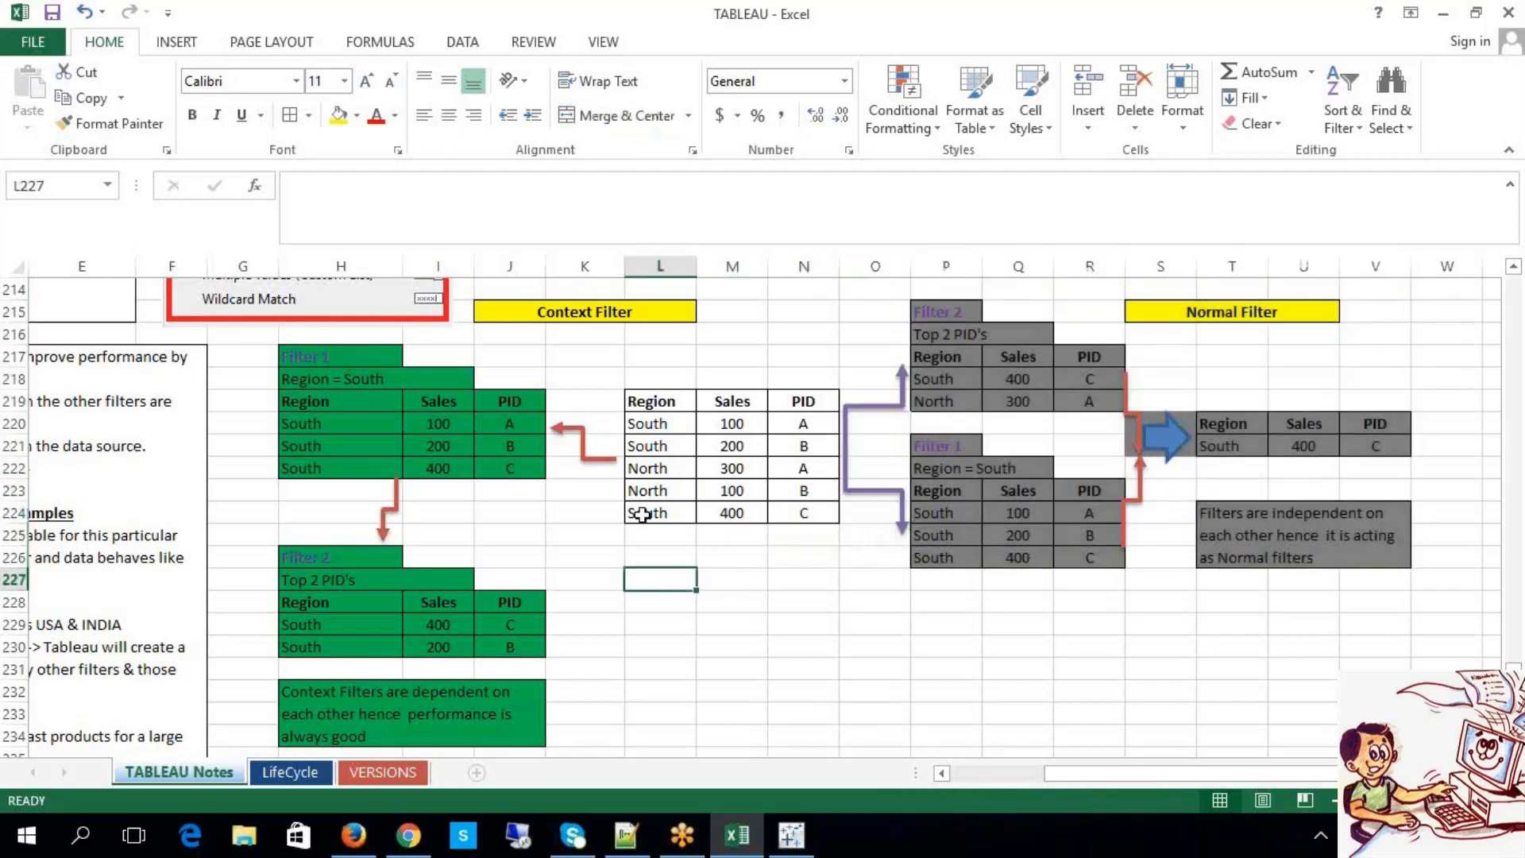
{"action": "left_click", "coordinate": [397, 380]}
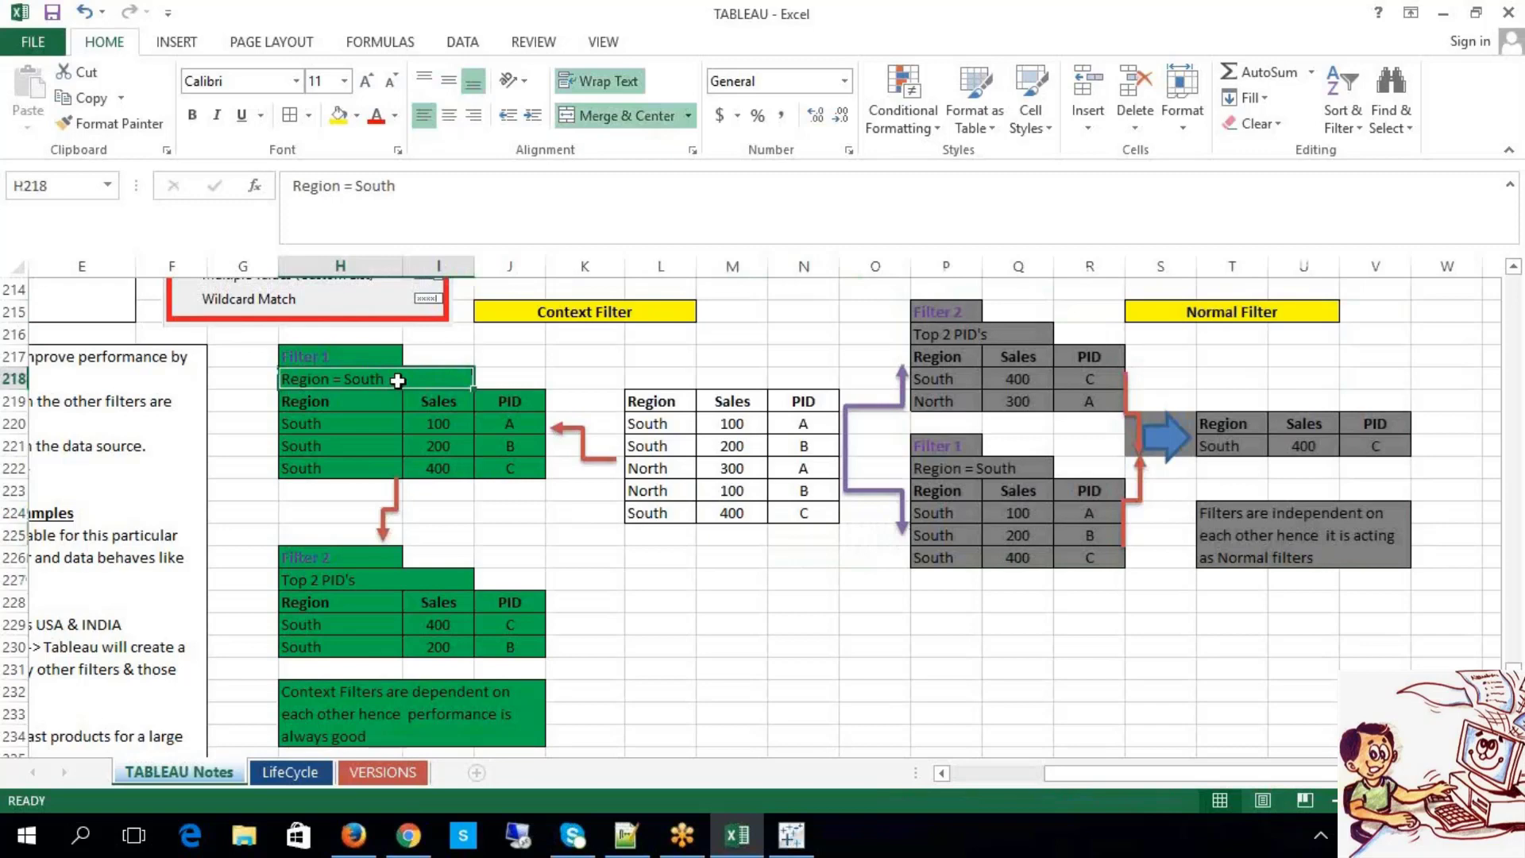
{"action": "left_click_drag", "start_coordinate": [804, 468], "coordinate": [805, 485]}
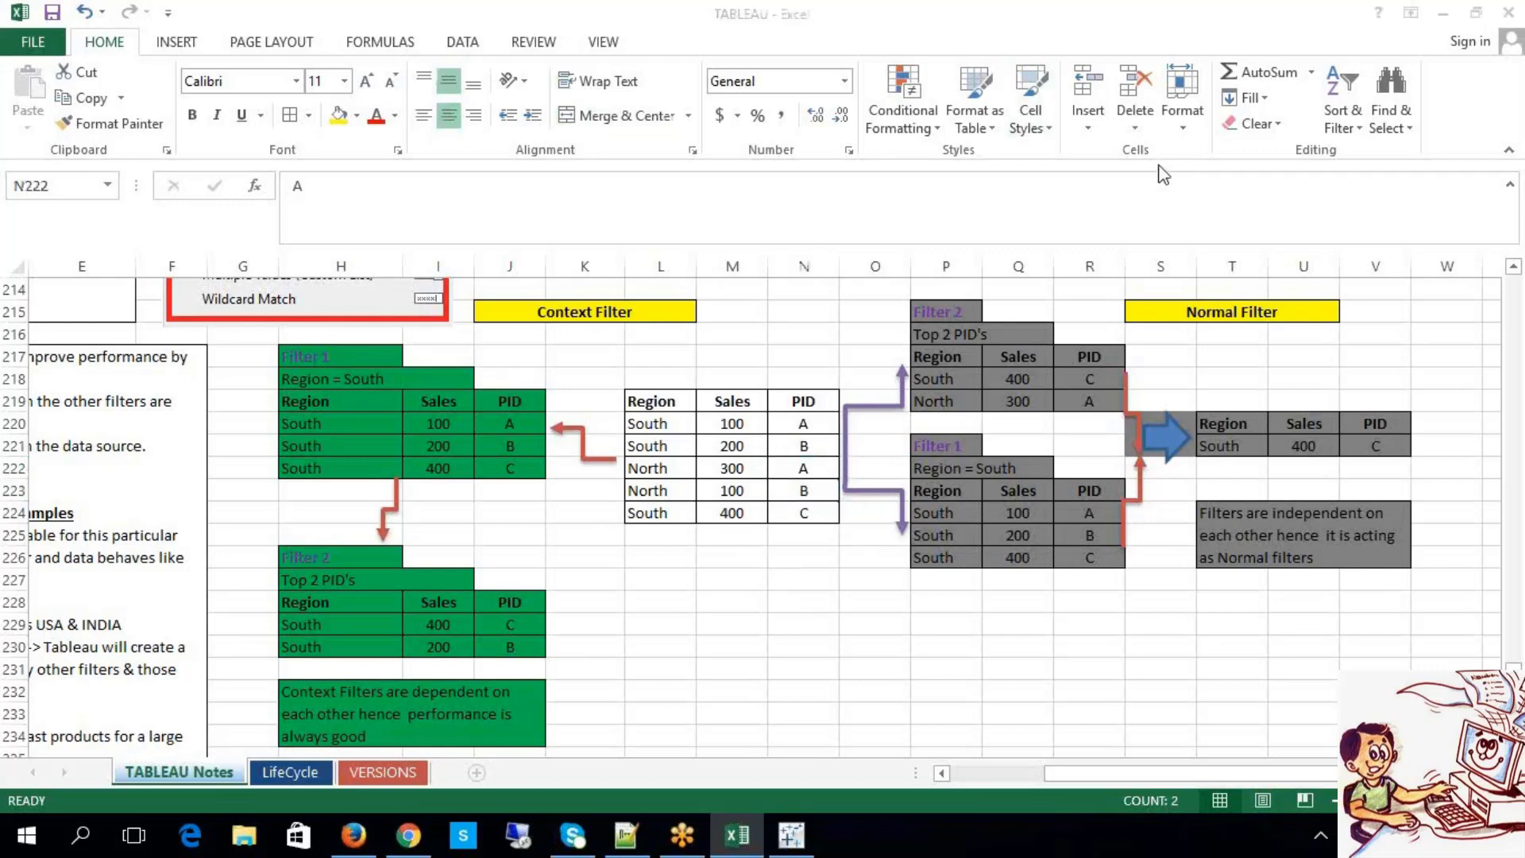
{"action": "left_click", "coordinate": [1088, 33]}
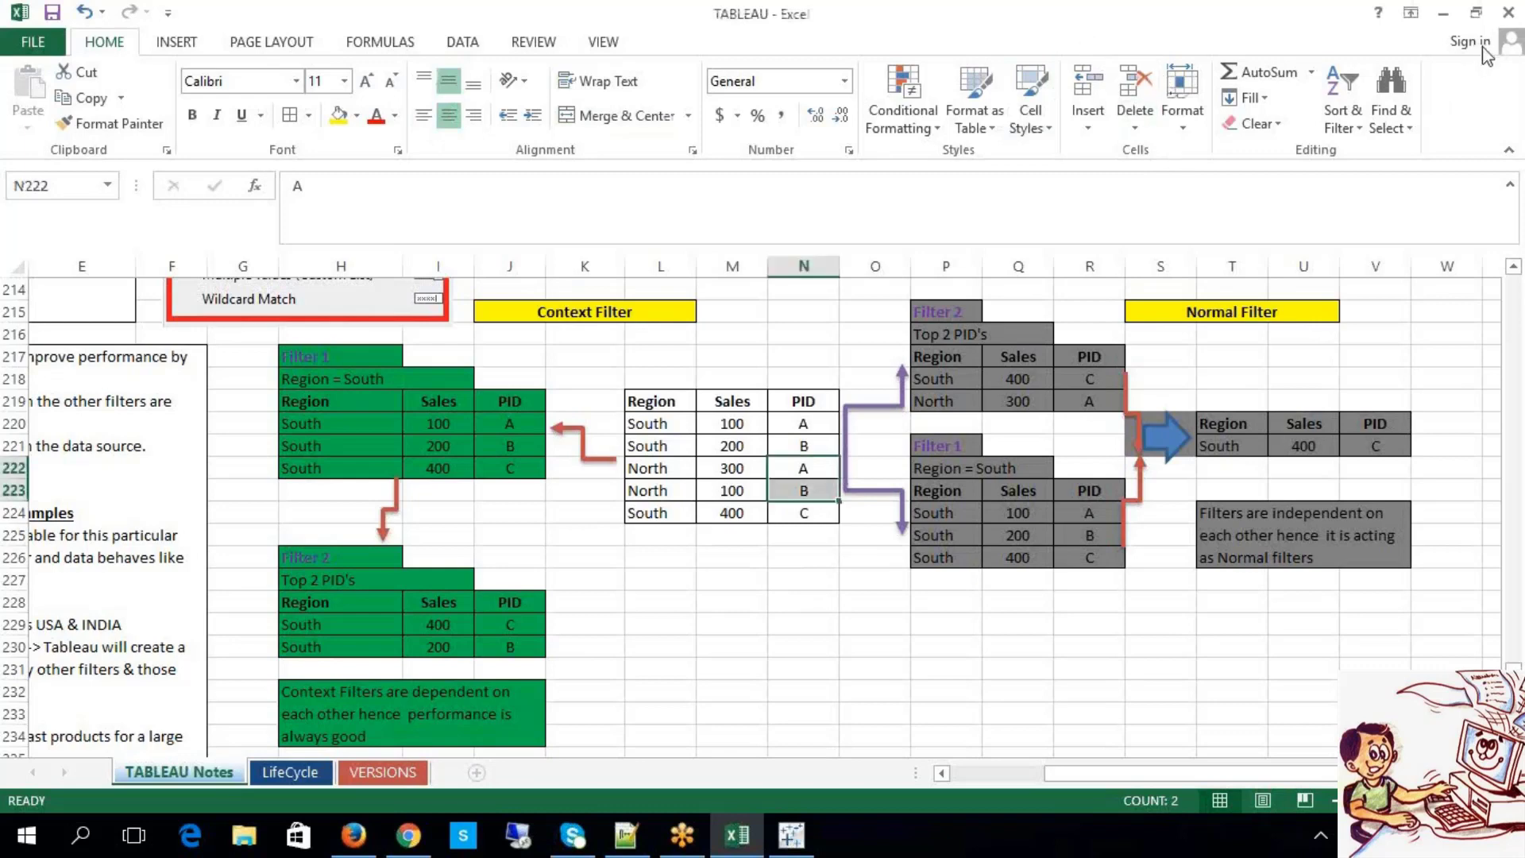
{"action": "left_click", "coordinate": [722, 627]}
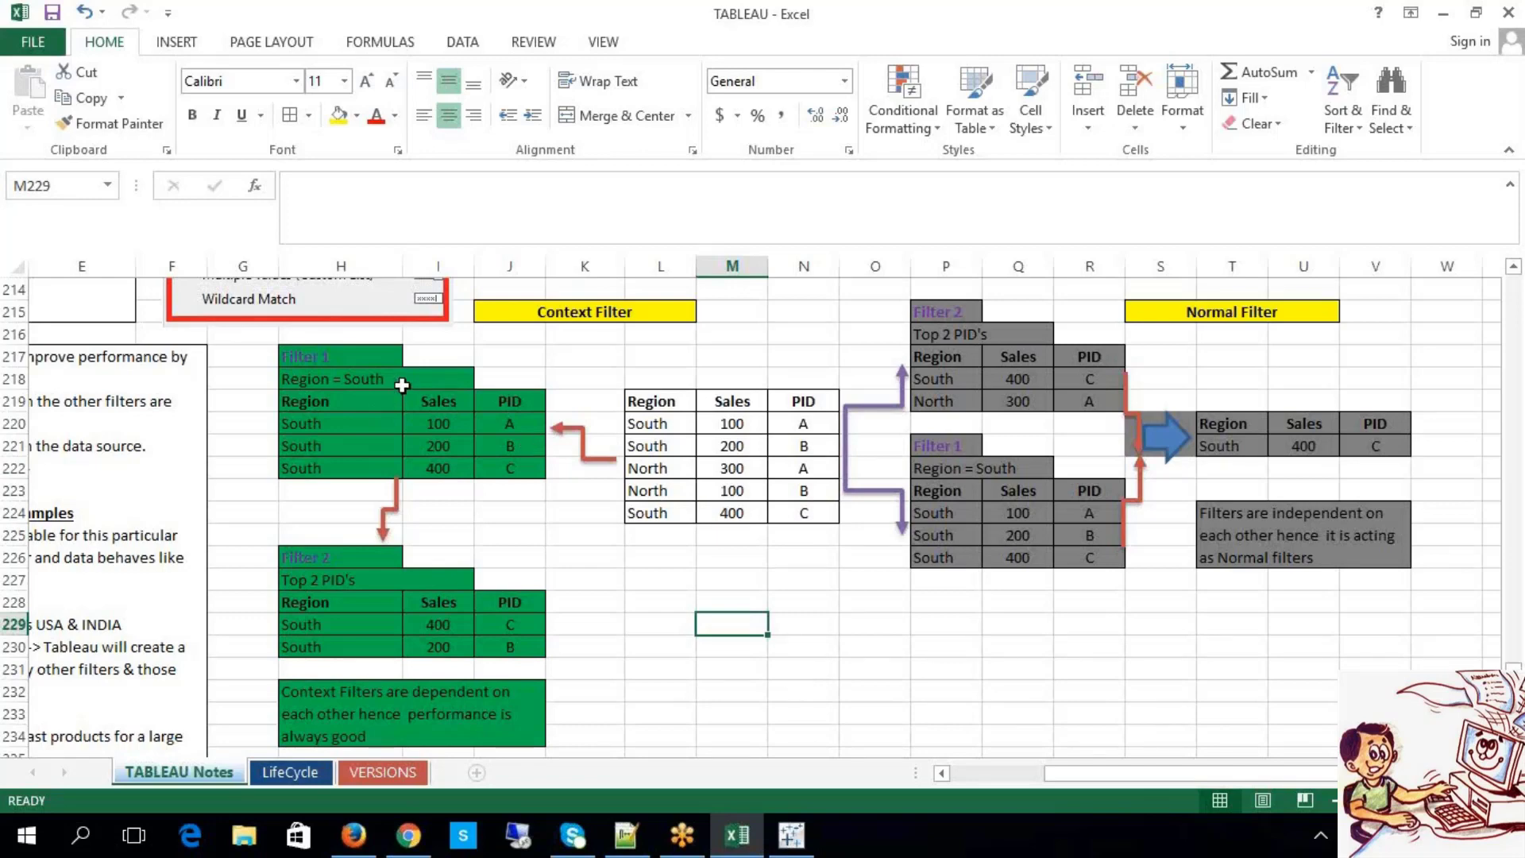
Step: Highlight the text of the "Context Filter" heading in J215 for inspection, leaving the wording as it is
{"action": "left_click", "coordinate": [510, 314]}
{"action": "double_click", "coordinate": [511, 314]}
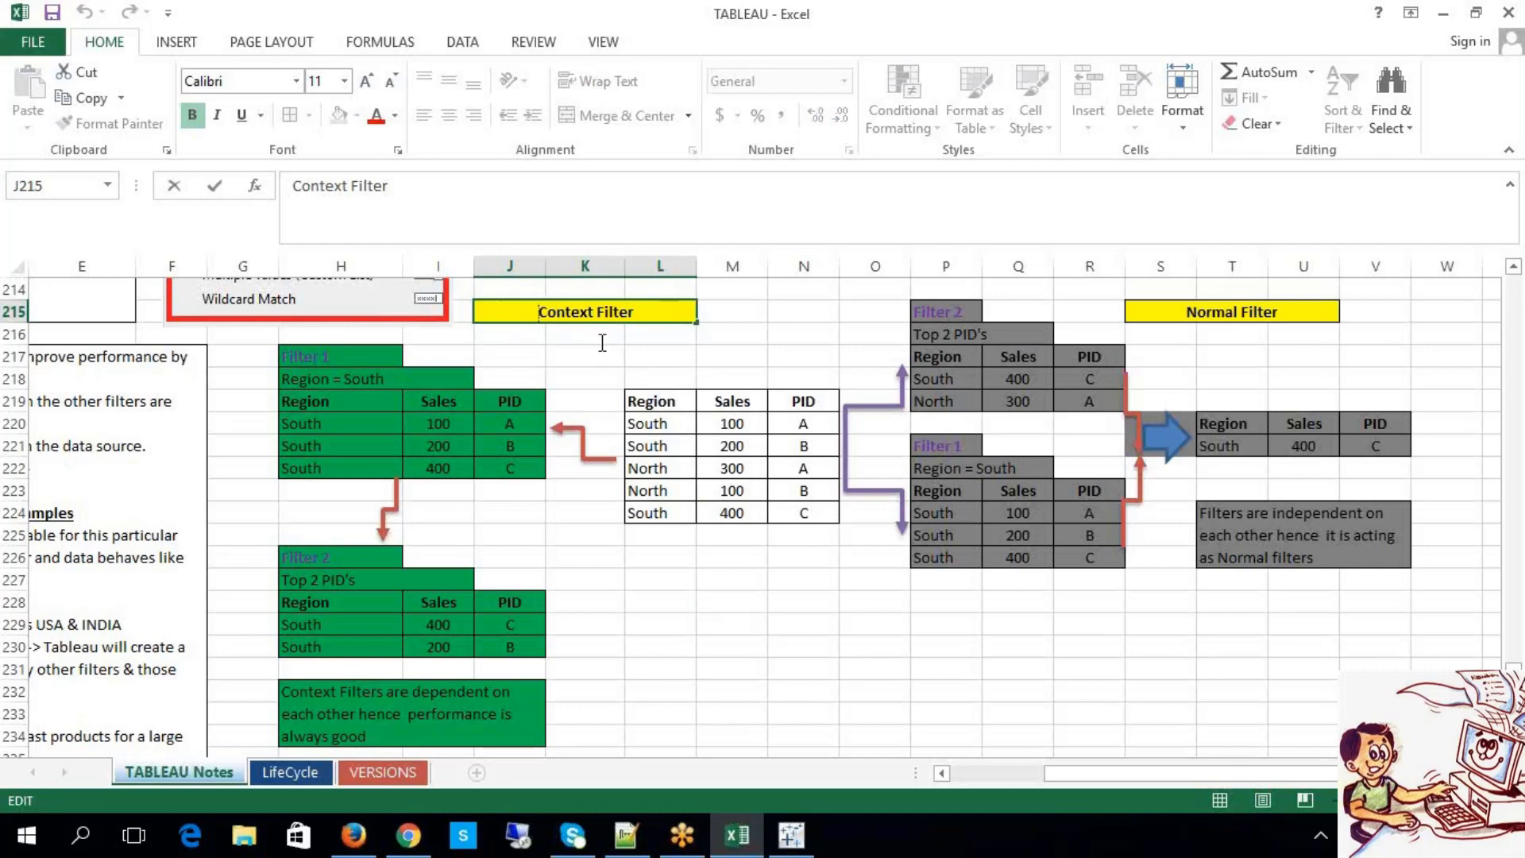
{"action": "left_click_drag", "start_coordinate": [634, 312], "coordinate": [536, 312]}
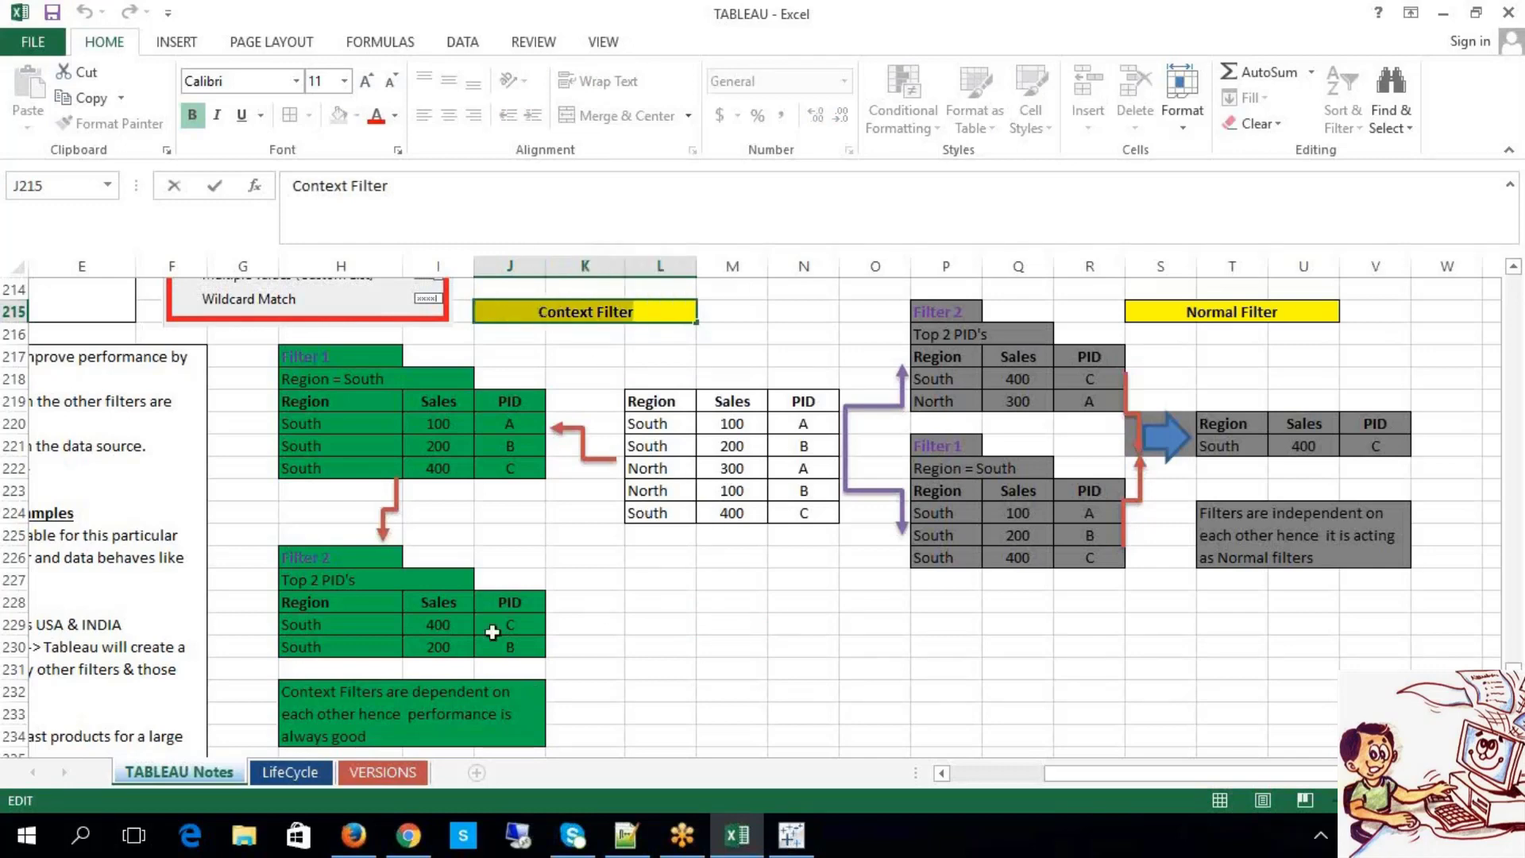
{"action": "left_click", "coordinate": [703, 671]}
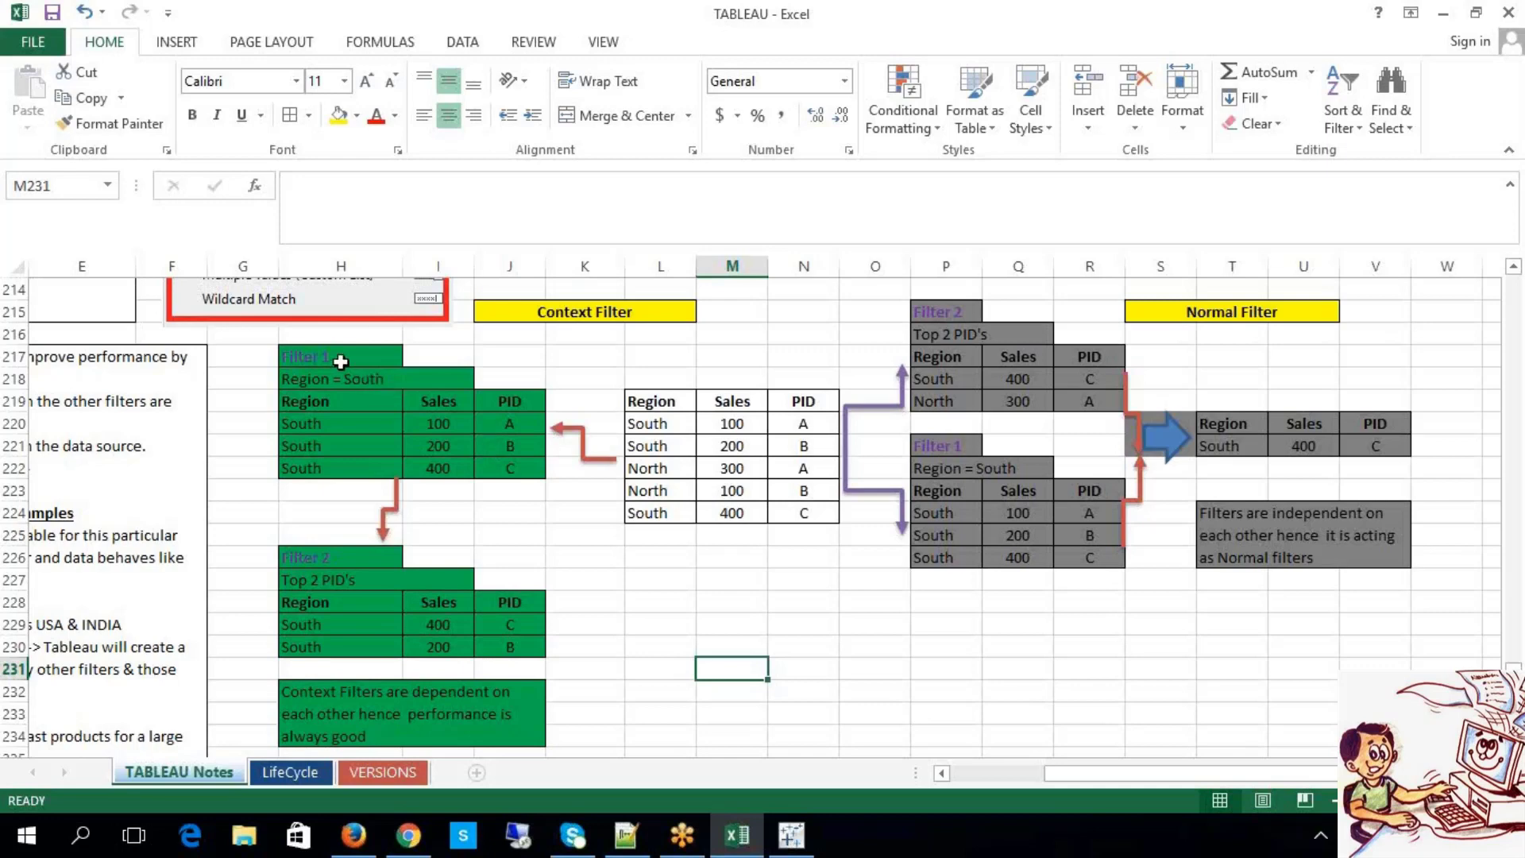
Step: Compare the green Filter 1 block in H217:J222 with the normal filter example in P215:V226 and the source table in L219:N224
{"action": "left_click_drag", "start_coordinate": [338, 358], "coordinate": [503, 471]}
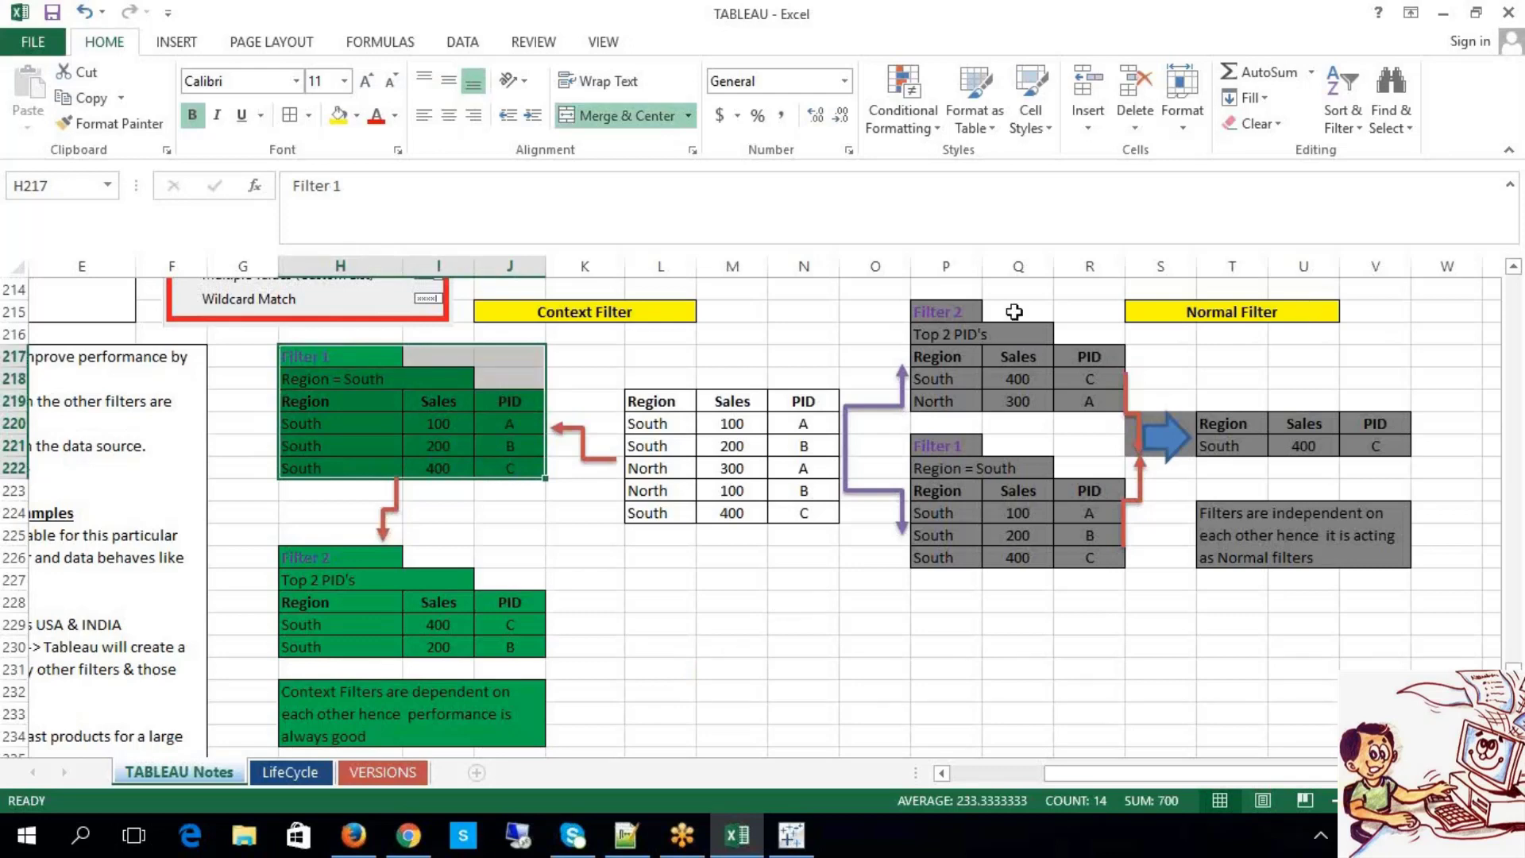
{"action": "left_click_drag", "start_coordinate": [1016, 312], "coordinate": [1299, 524]}
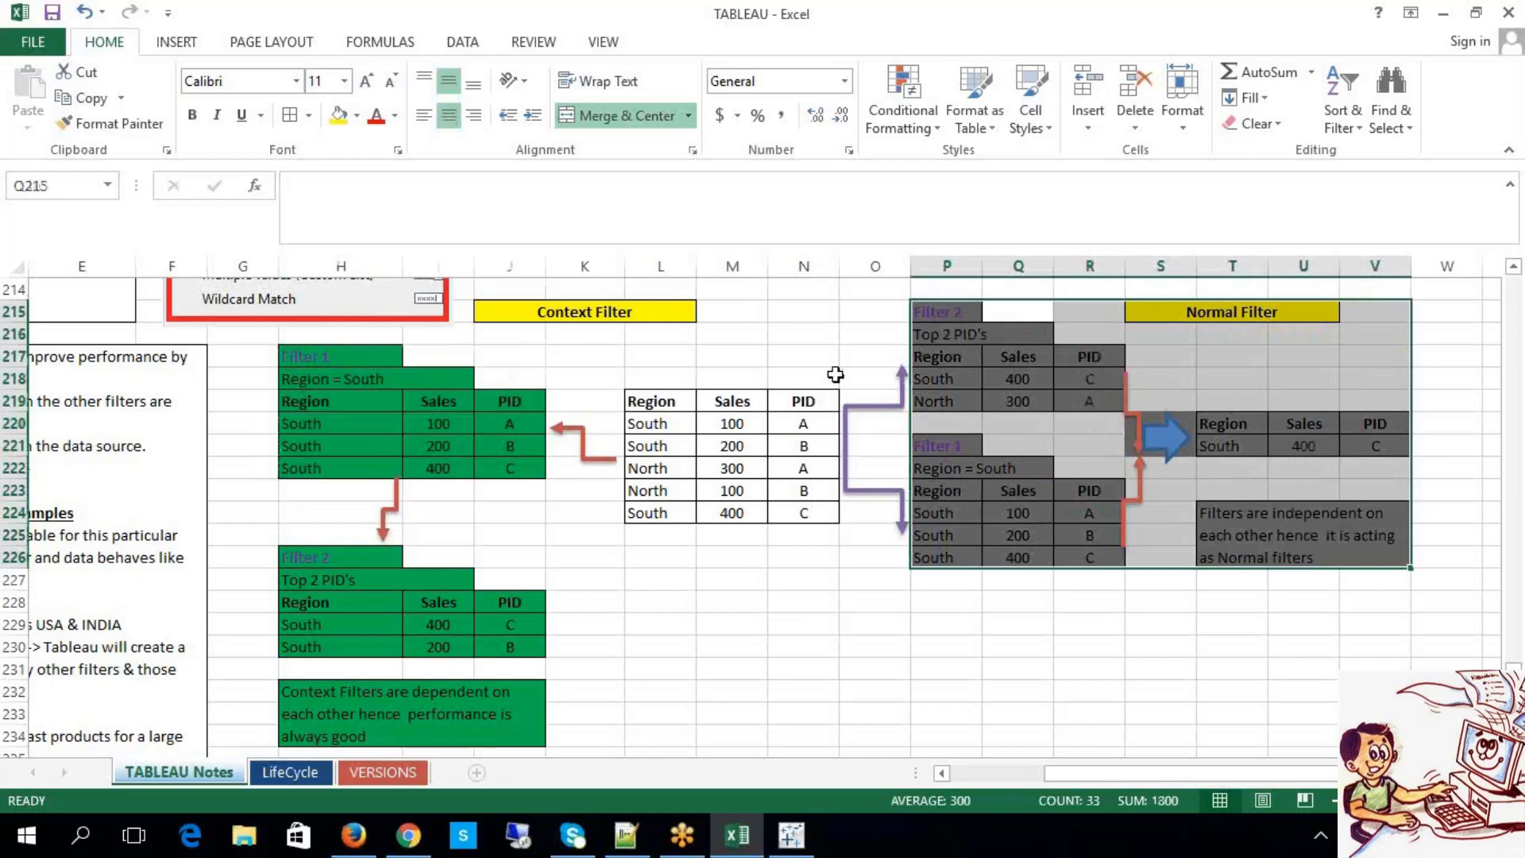
{"action": "left_click", "coordinate": [586, 309]}
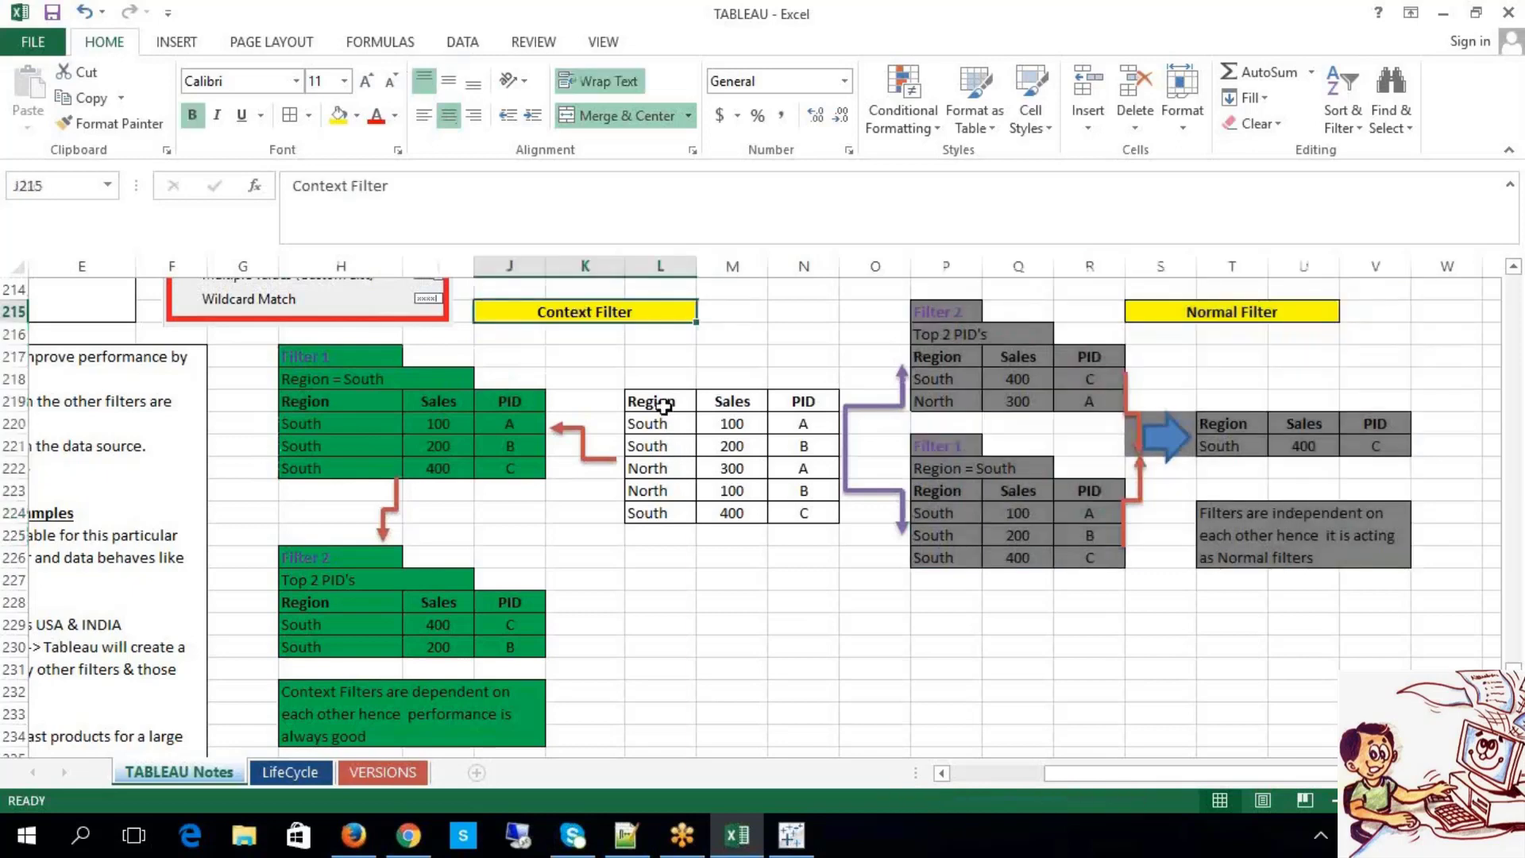
{"action": "left_click_drag", "start_coordinate": [656, 401], "coordinate": [797, 523]}
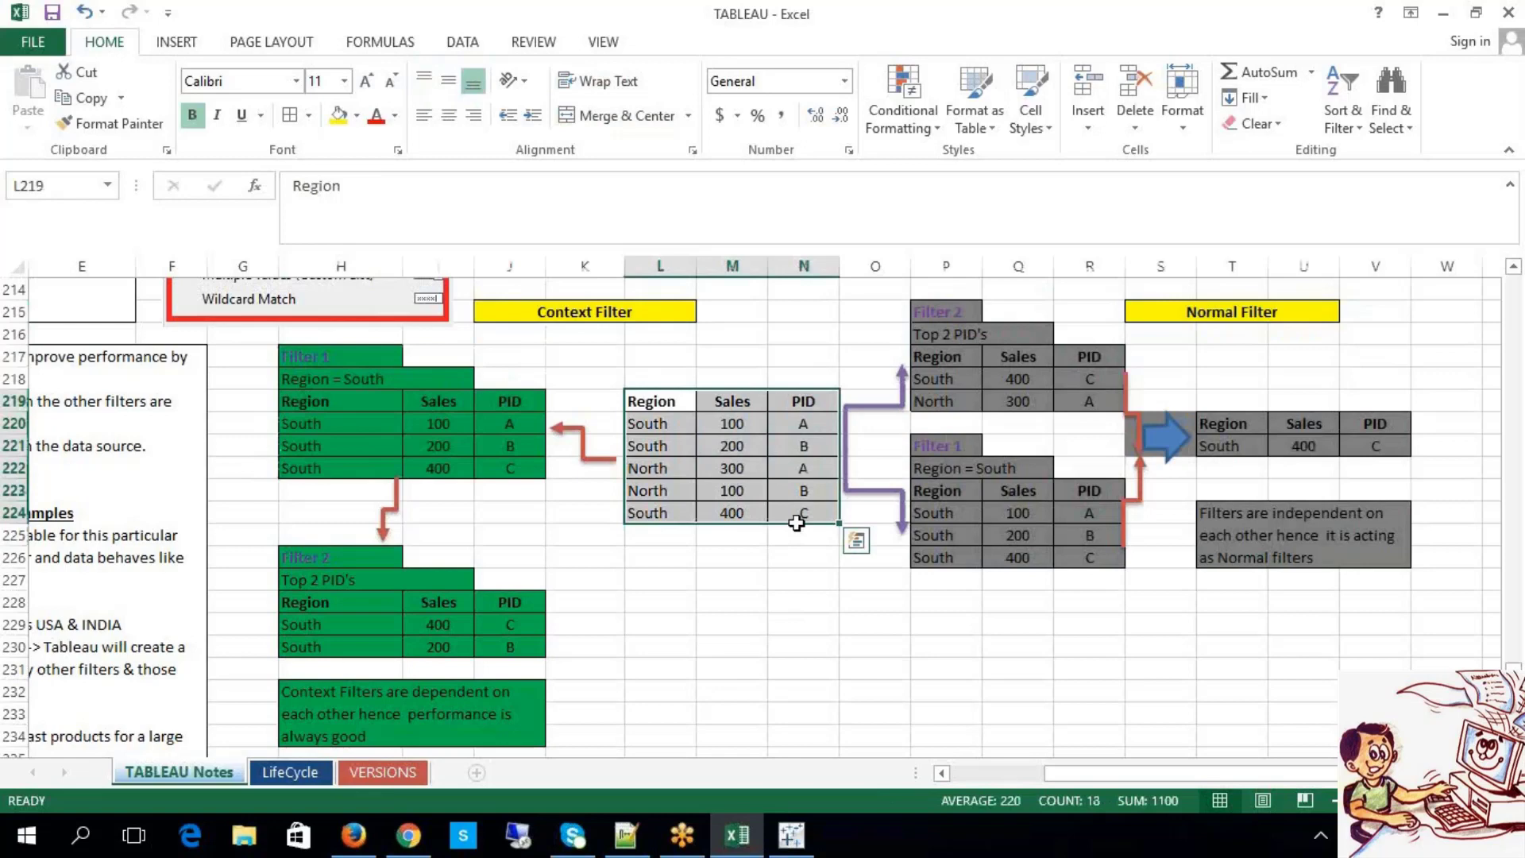
{"action": "left_click_drag", "start_coordinate": [331, 351], "coordinate": [534, 483]}
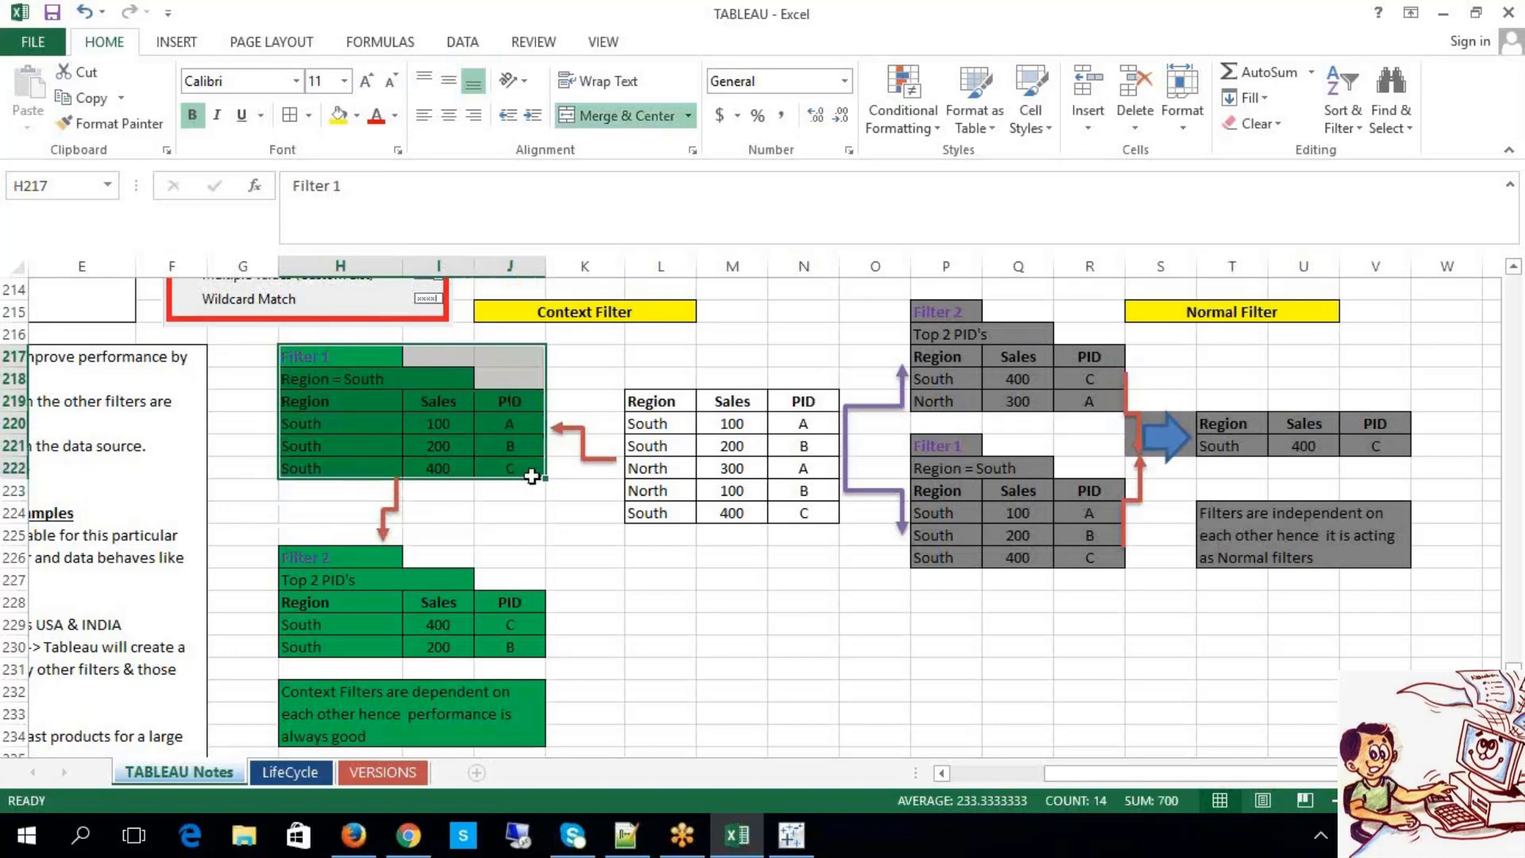
Step: Examine the green Filter 1 block in H217:J222, the connector arrow below it and the Filter 2 block in H226:J230
{"action": "left_click_drag", "start_coordinate": [347, 559], "coordinate": [527, 646]}
{"action": "left_click_drag", "start_coordinate": [361, 355], "coordinate": [637, 469]}
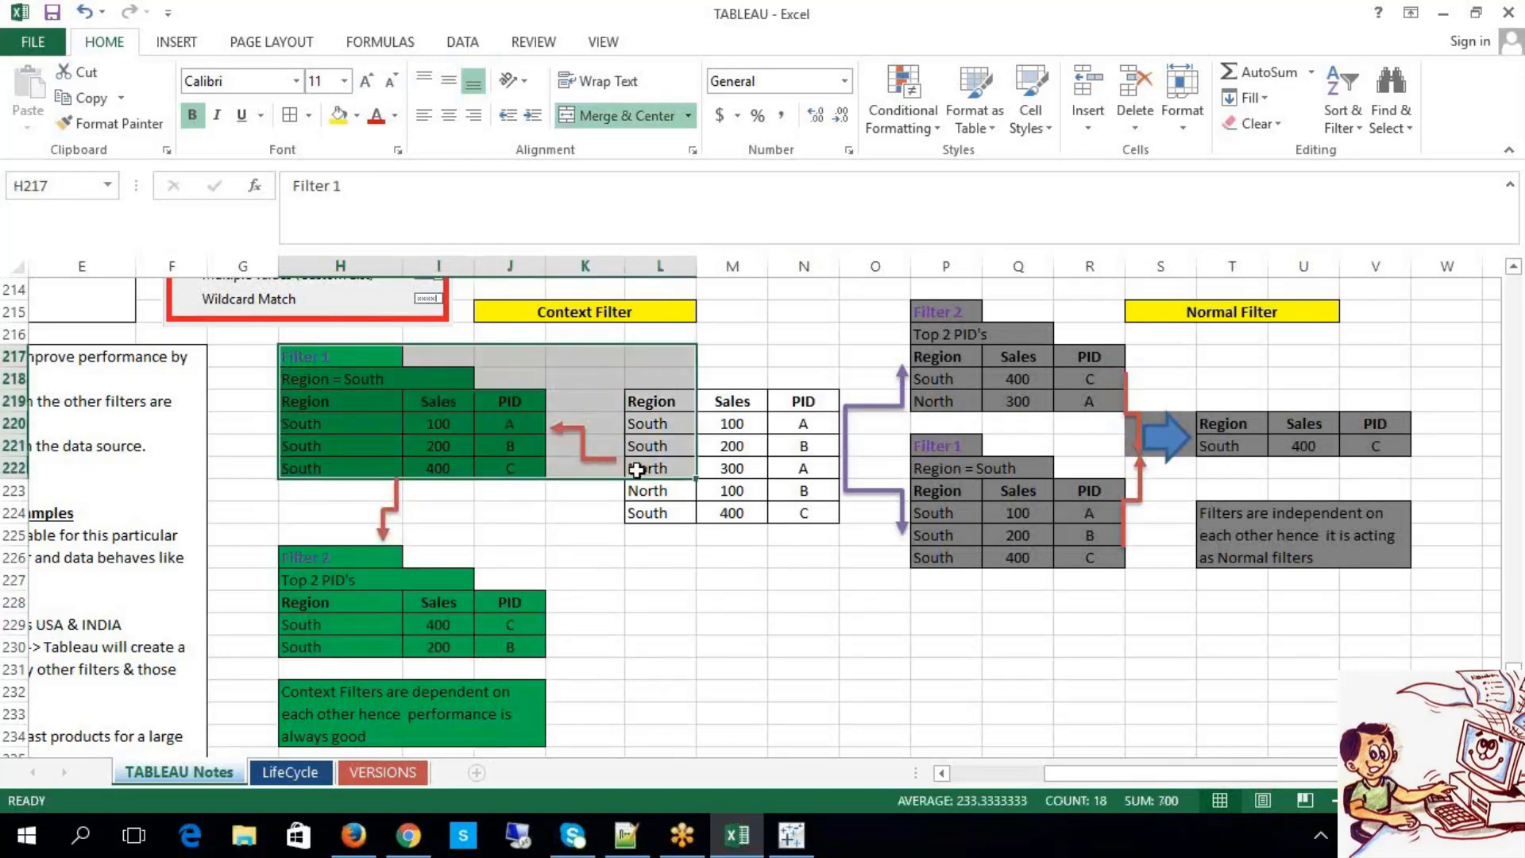
{"action": "left_click", "coordinate": [332, 561]}
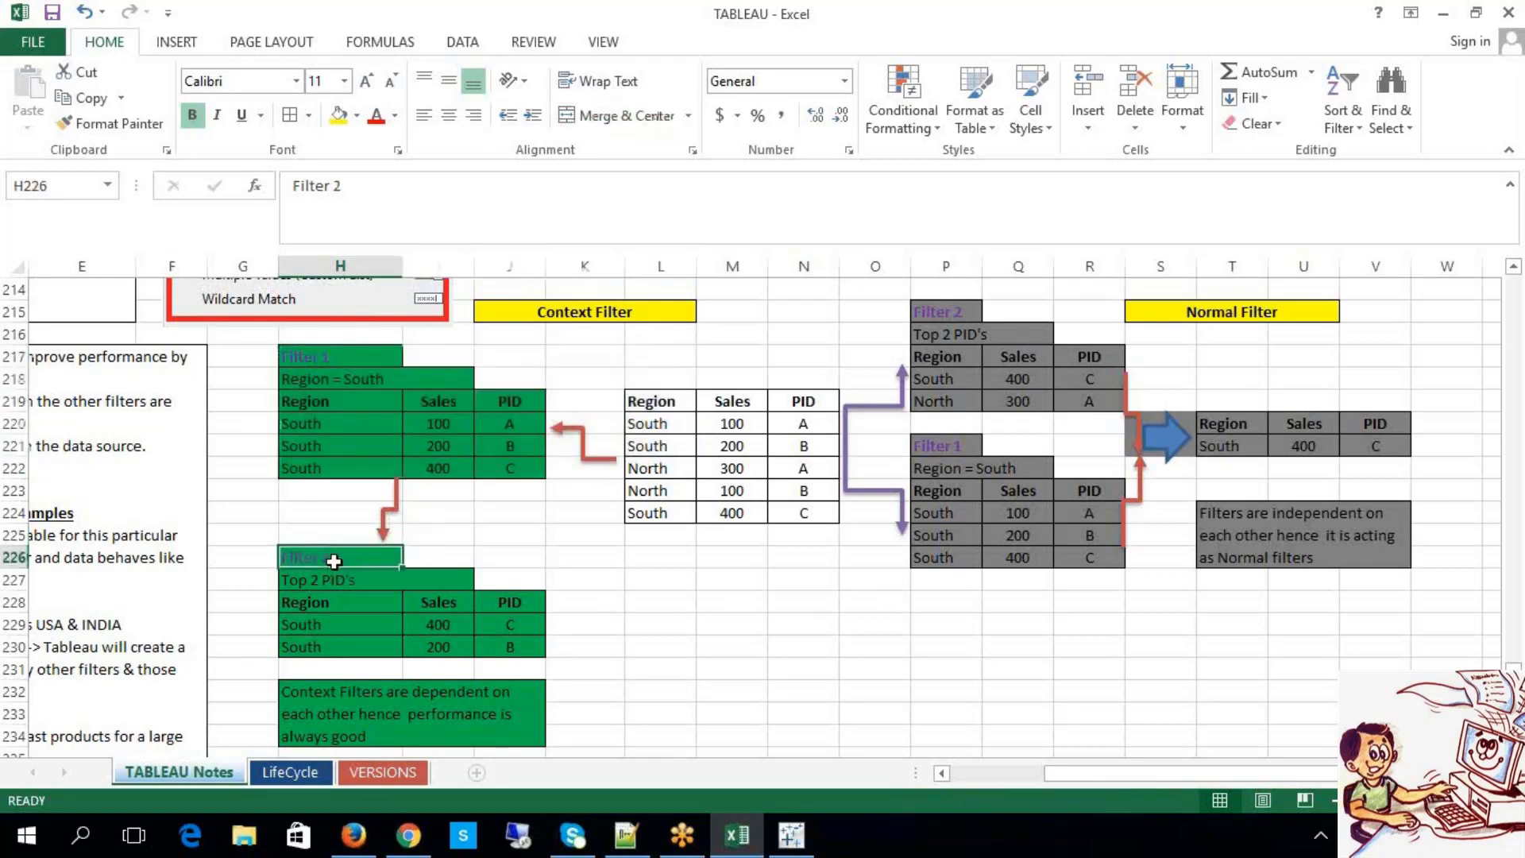
{"action": "left_click", "coordinate": [323, 439]}
{"action": "left_click_drag", "start_coordinate": [302, 357], "coordinate": [508, 475]}
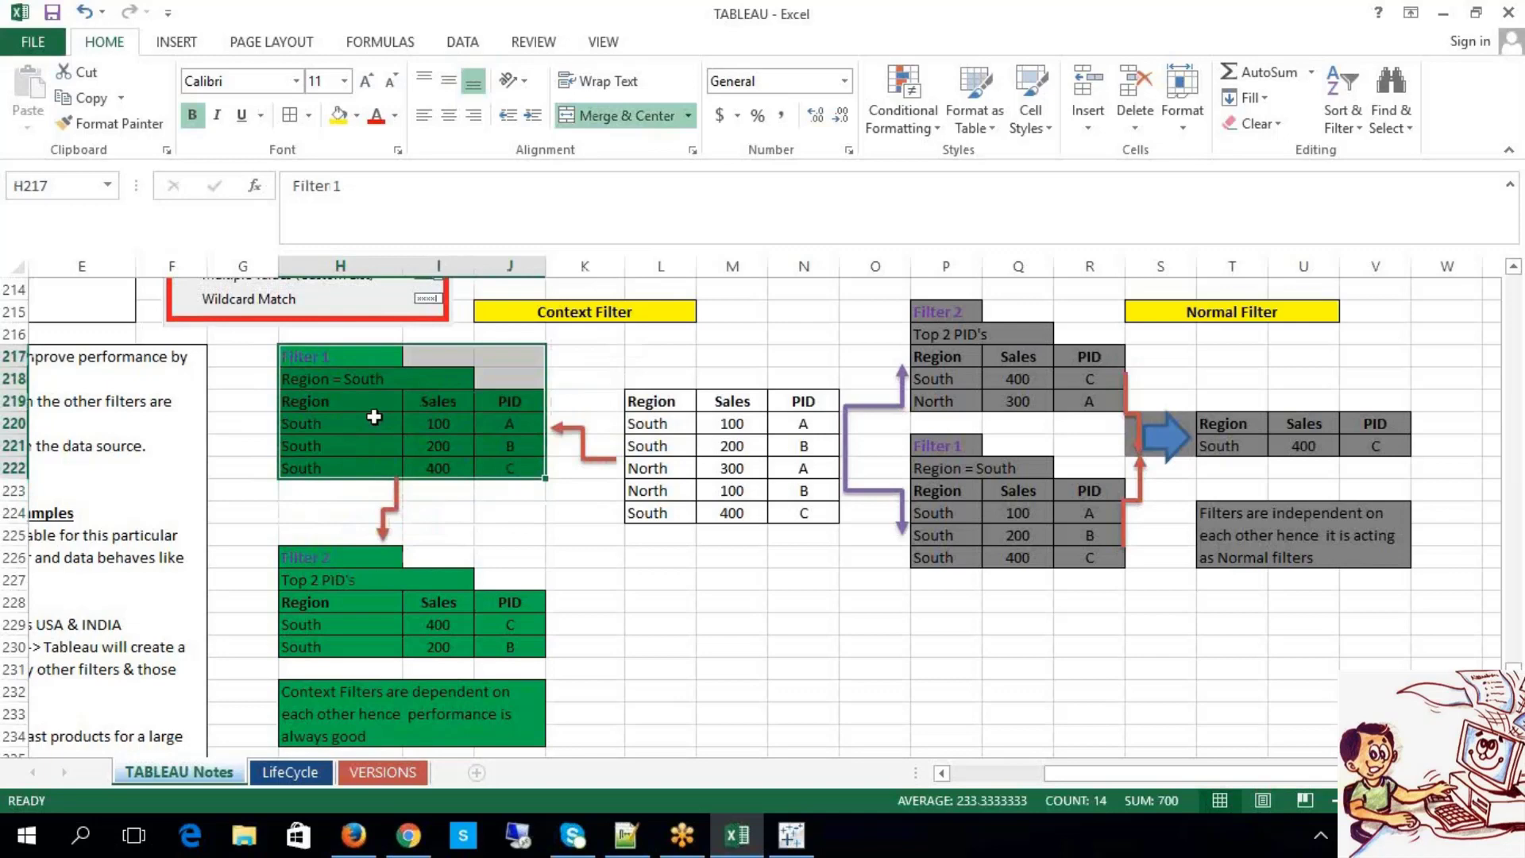
{"action": "left_click", "coordinate": [378, 531]}
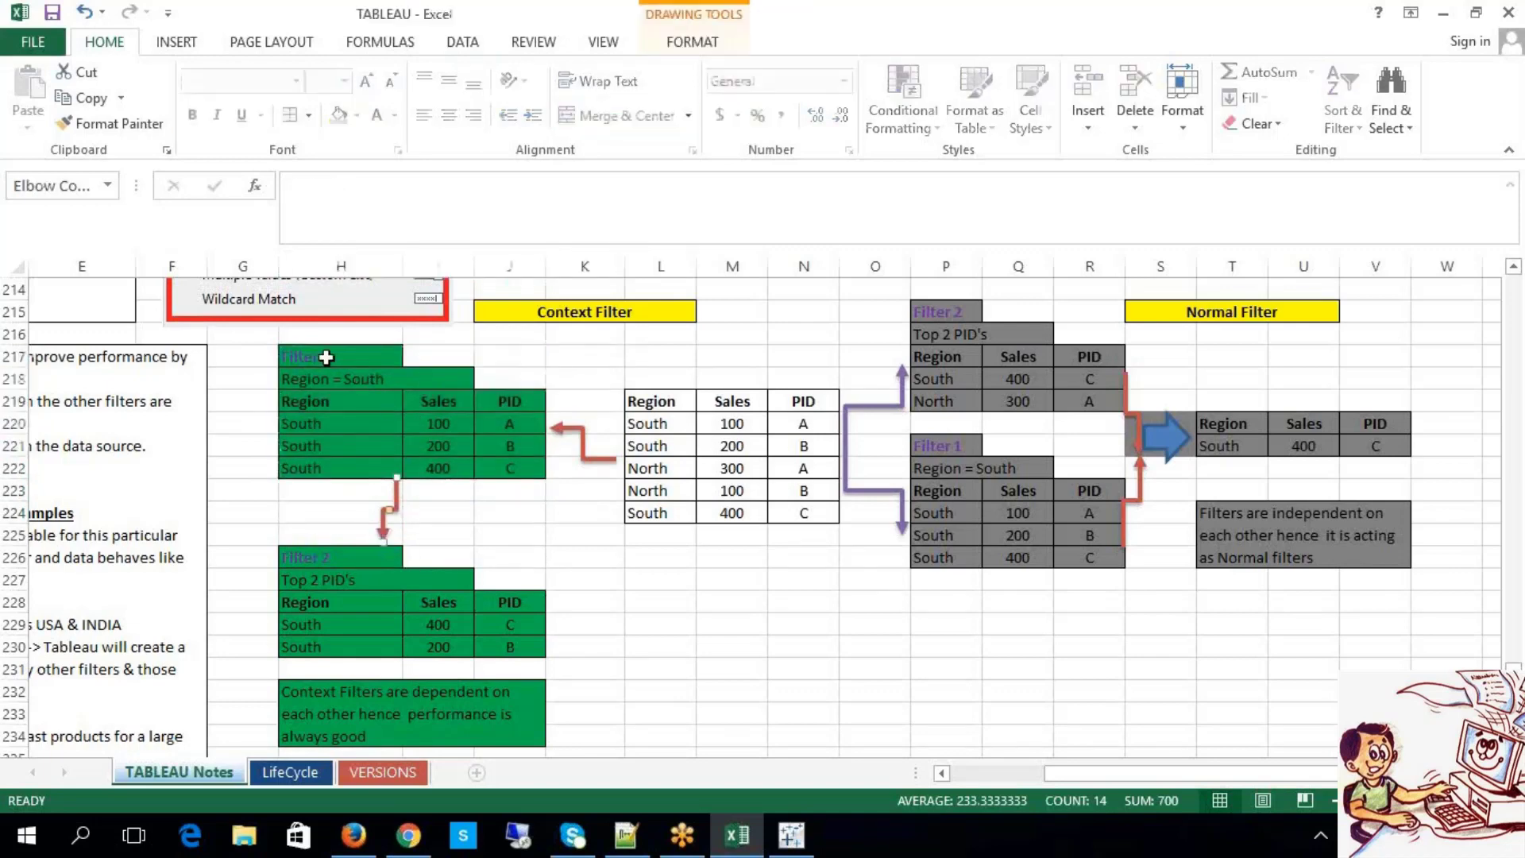
{"action": "mouse_move", "coordinate": [327, 356]}
{"action": "left_mouse_down"}
{"action": "mouse_move", "coordinate": [509, 445]}
{"action": "mouse_move", "coordinate": [451, 499]}
{"action": "left_mouse_up"}
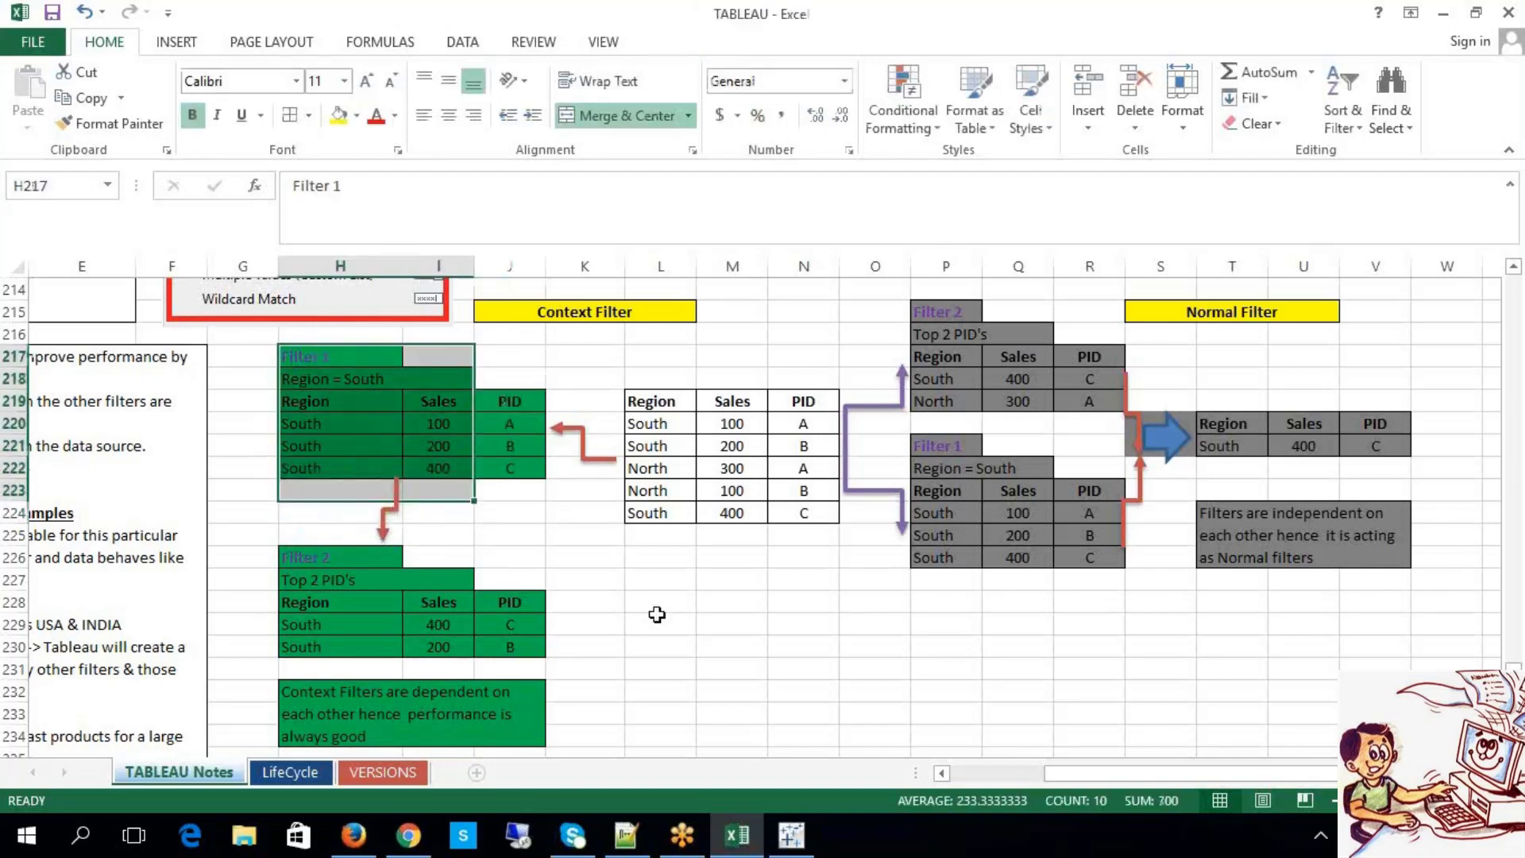
{"action": "left_click", "coordinate": [756, 632]}
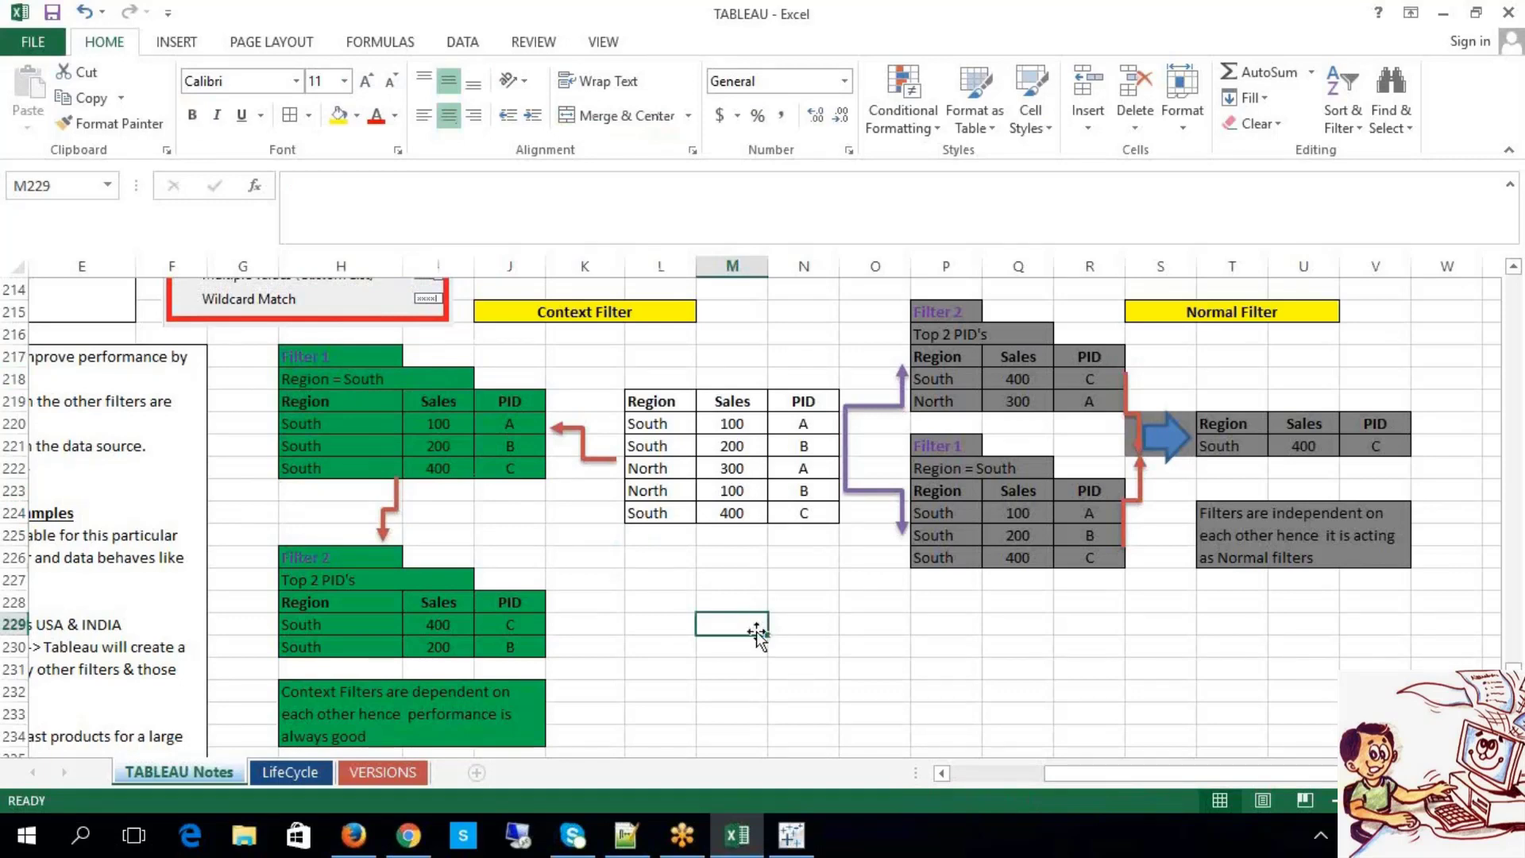
Step: Highlight points 1 to 3 of the Context Filters notes in B217, then the opening clause of point 2, leaving the text unedited
{"action": "left_click", "coordinate": [960, 774]}
{"action": "left_click", "coordinate": [960, 775]}
{"action": "left_click", "coordinate": [1160, 605]}
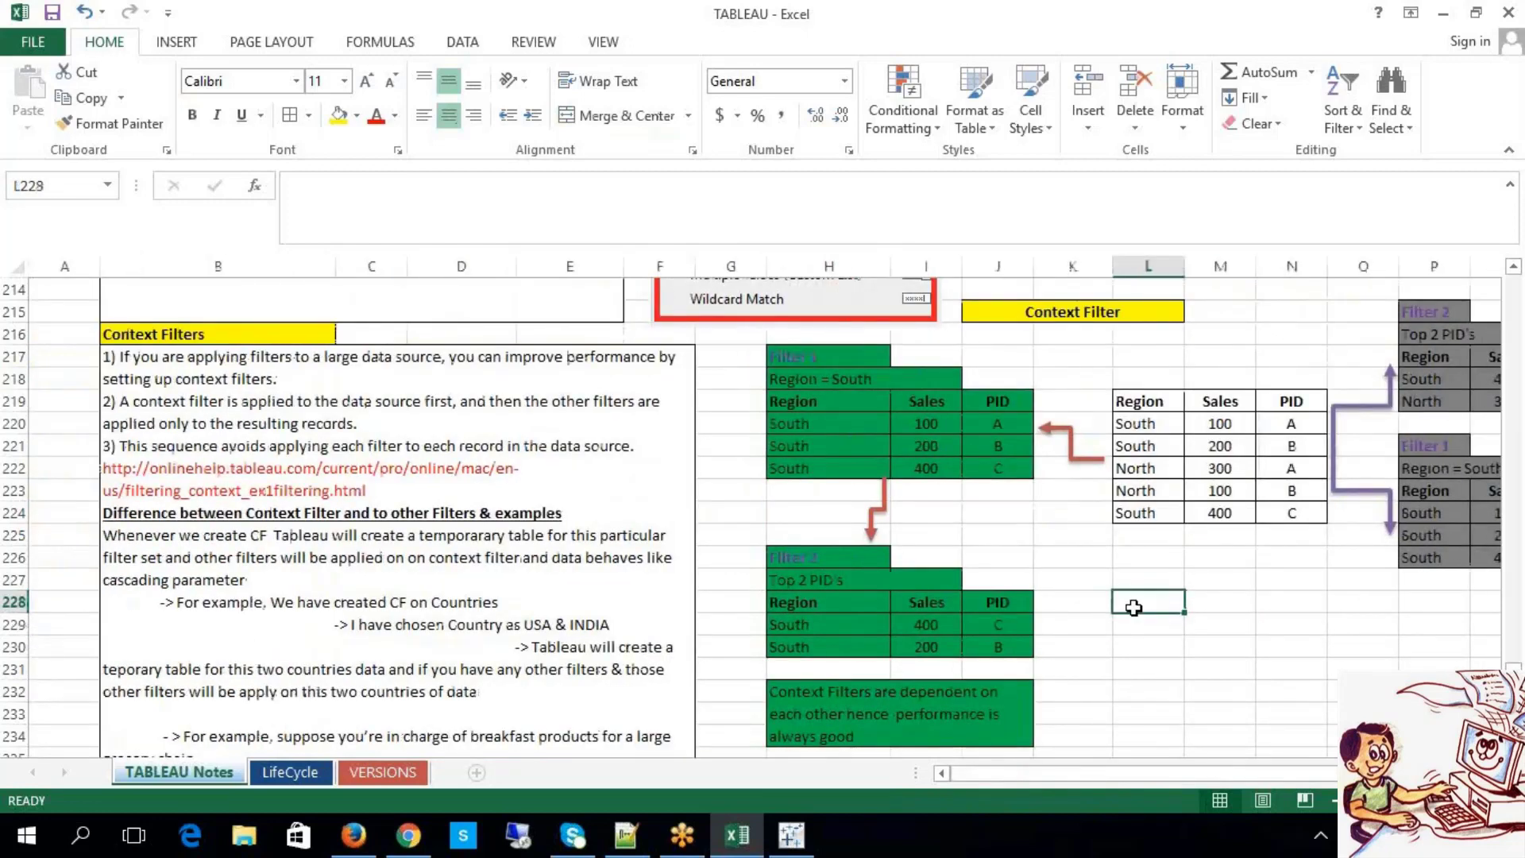
{"action": "double_click", "coordinate": [366, 430]}
{"action": "left_click_drag", "start_coordinate": [636, 446], "coordinate": [93, 350]}
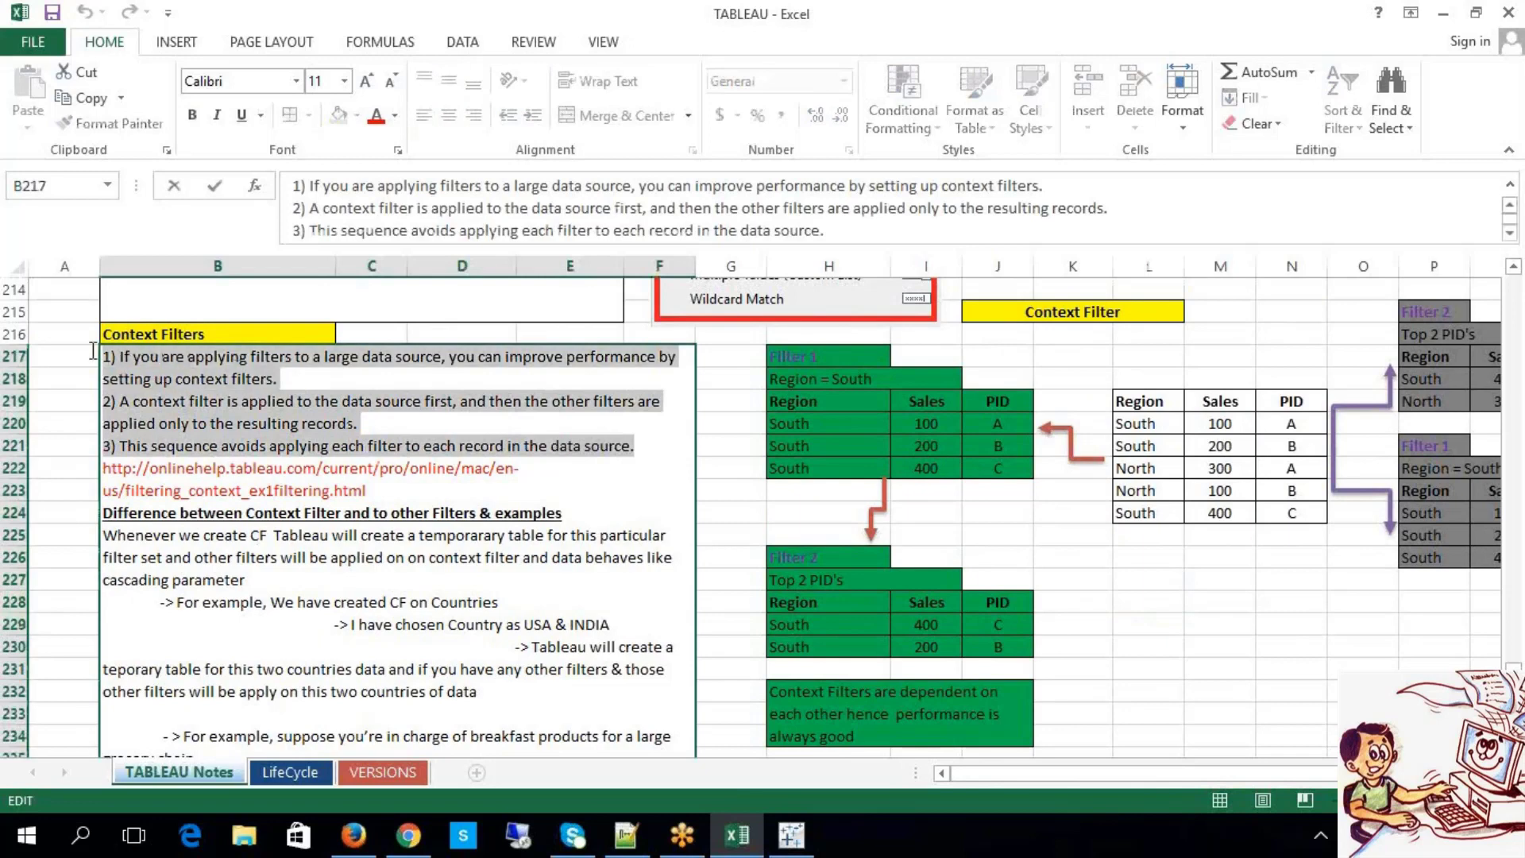
{"action": "left_click", "coordinate": [130, 357]}
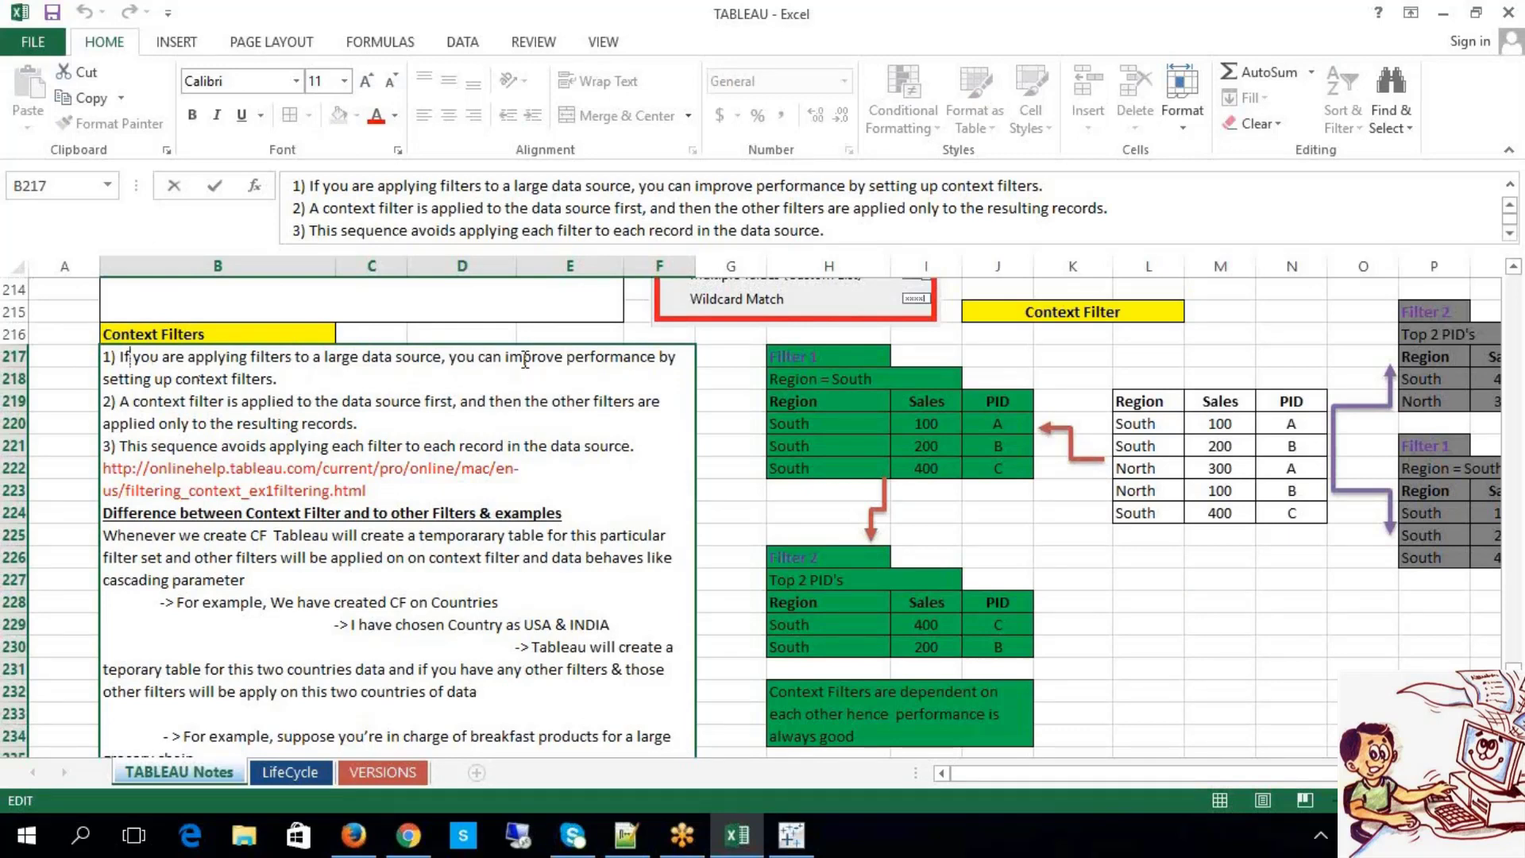
{"action": "left_click_drag", "start_coordinate": [317, 385], "coordinate": [454, 401]}
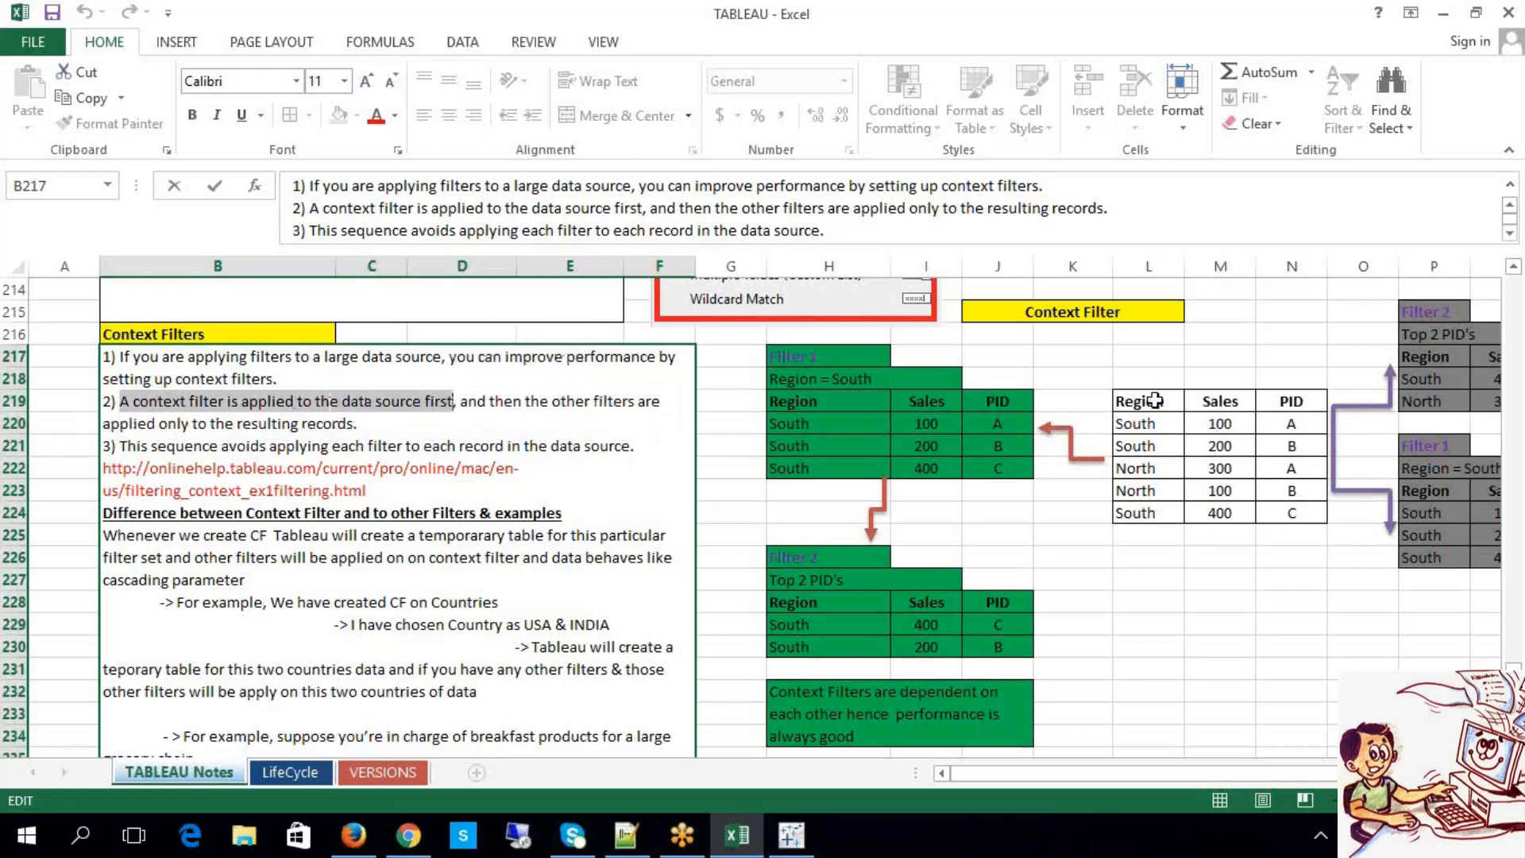
{"action": "key", "text": "Escape"}
Step: Compare point 2 of the notes with the source table in L219:N224, the Filter 1 block and the "Top 2 PID's" condition
{"action": "left_click_drag", "start_coordinate": [1136, 402], "coordinate": [1295, 500]}
{"action": "left_click_drag", "start_coordinate": [1291, 509], "coordinate": [1292, 511]}
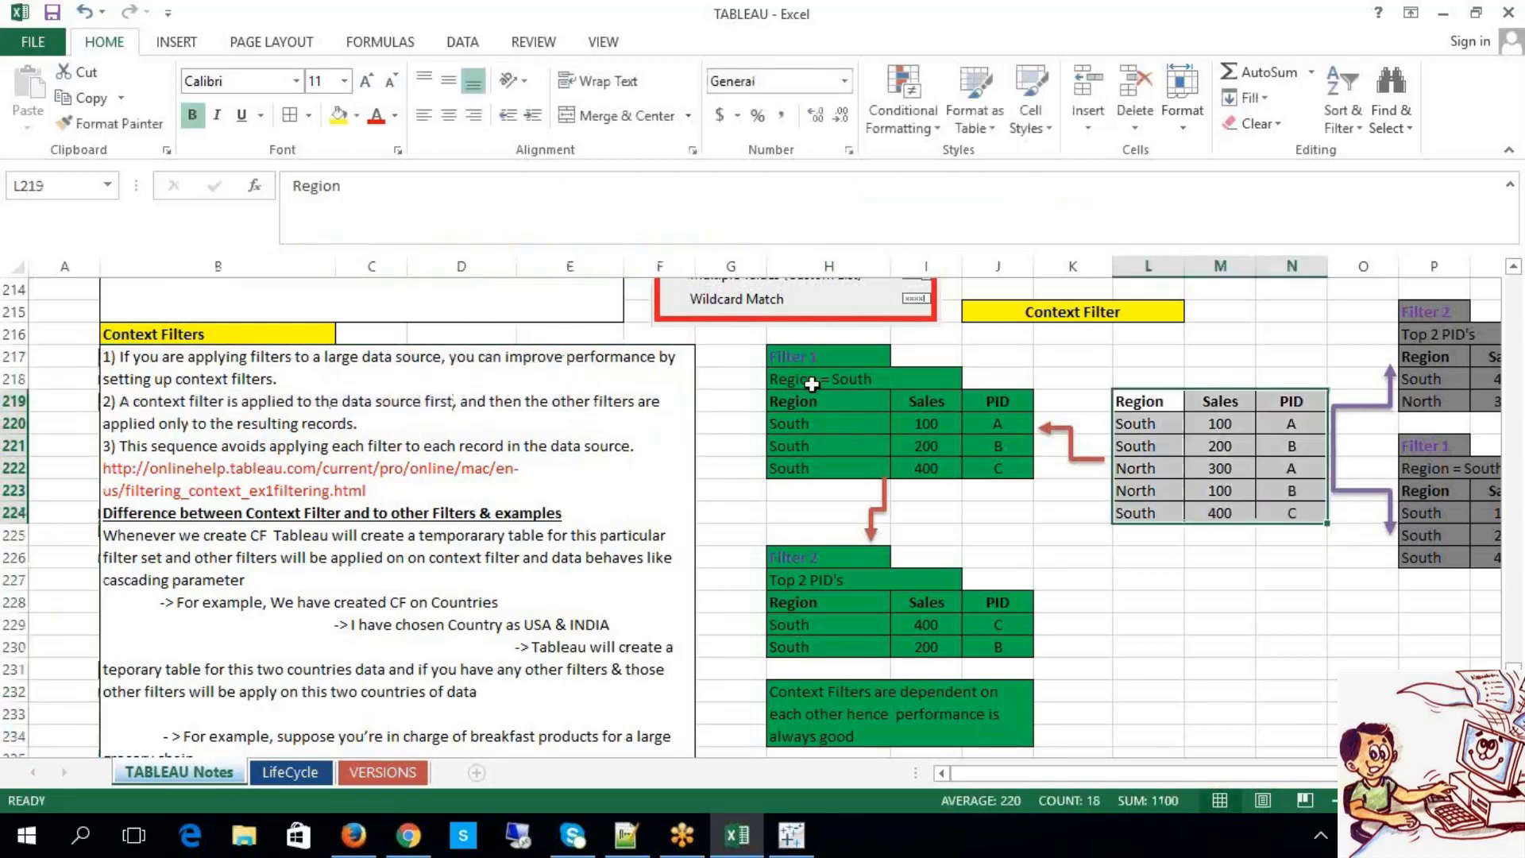
{"action": "left_click_drag", "start_coordinate": [803, 356], "coordinate": [985, 465]}
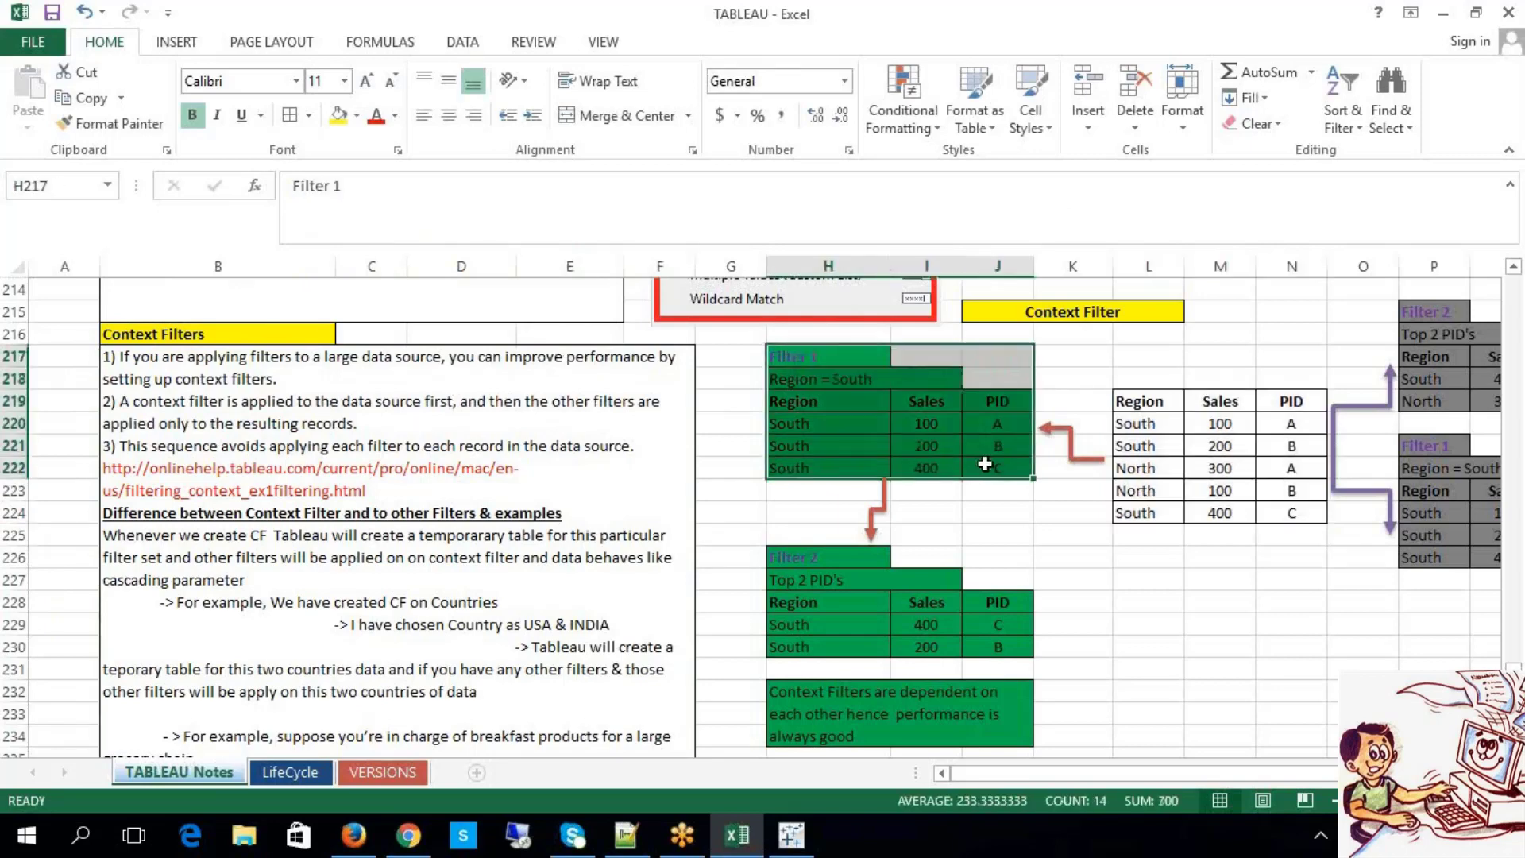
{"action": "double_click", "coordinate": [464, 401]}
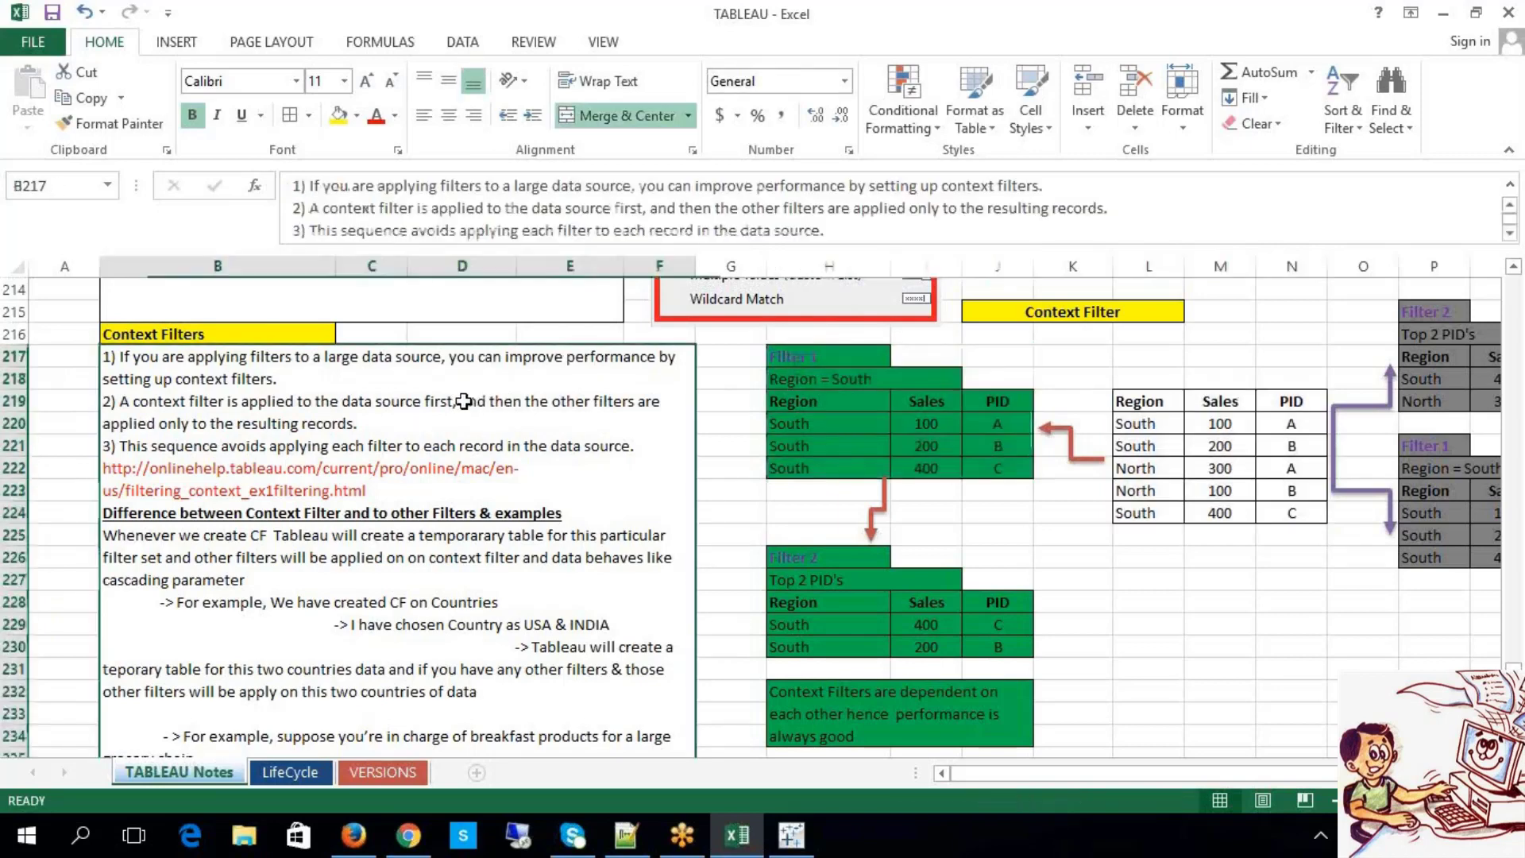
{"action": "left_click", "coordinate": [831, 557]}
{"action": "left_click", "coordinate": [849, 586]}
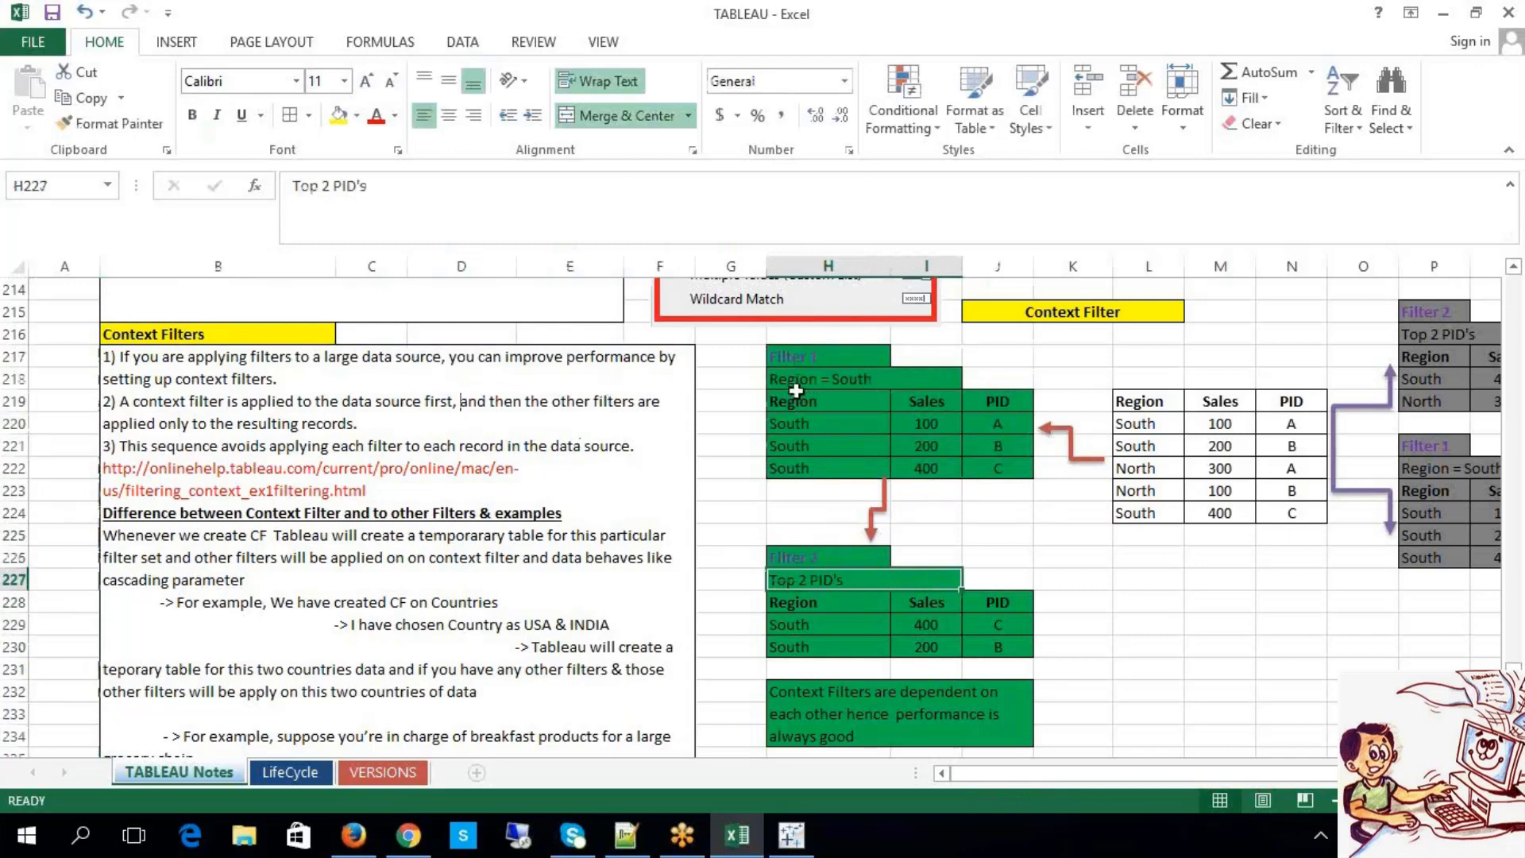
{"action": "left_click_drag", "start_coordinate": [794, 383], "coordinate": [990, 473]}
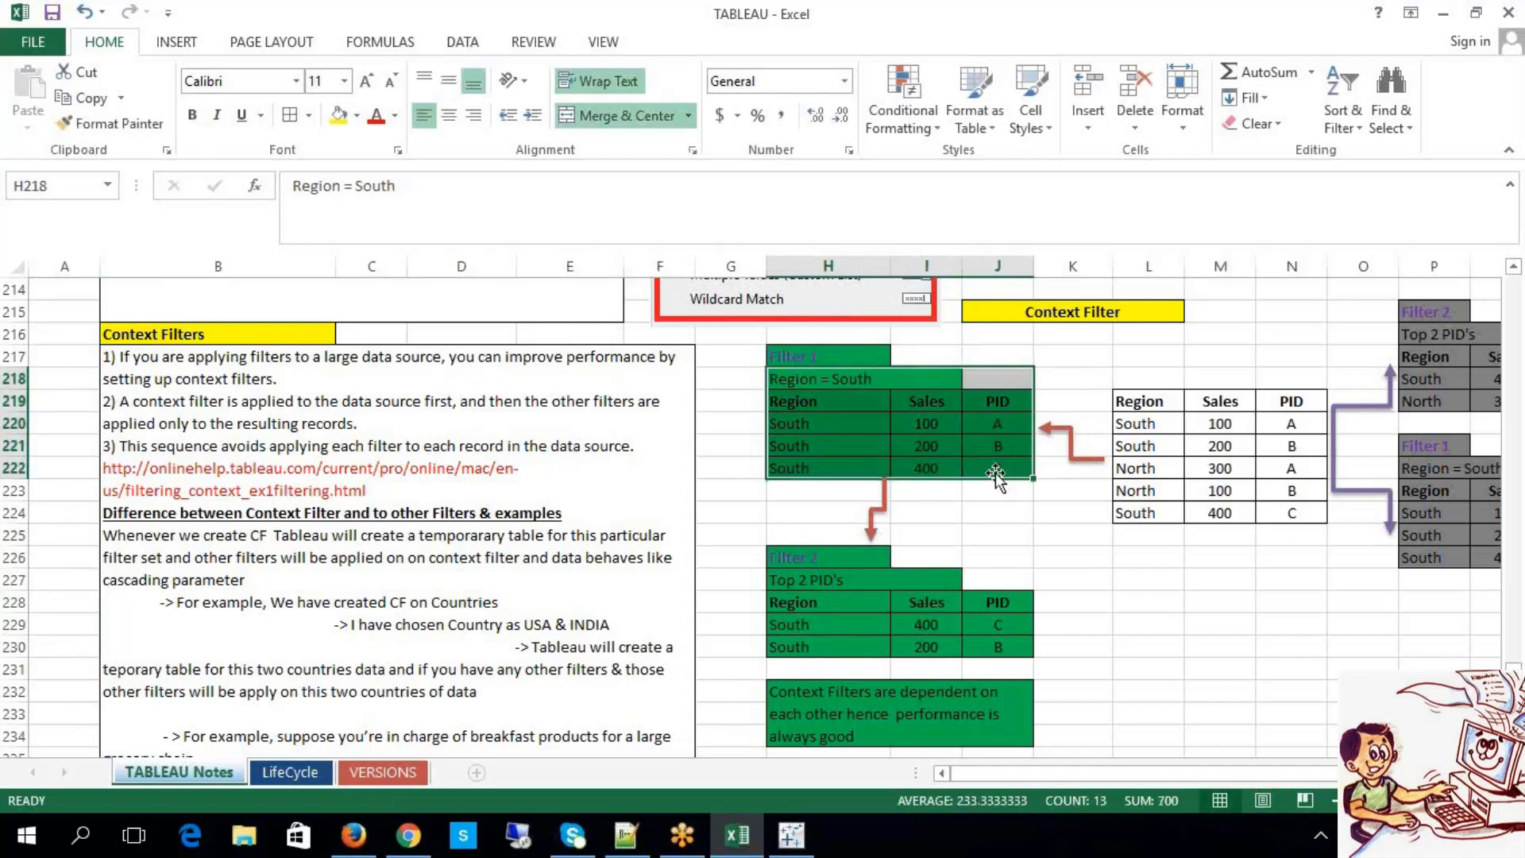
Step: Trace the context filter order between the source table in L219:N224, the Filter 1 block and the Filter 2 block in H226:J230
{"action": "left_click", "coordinate": [1150, 399]}
{"action": "left_click", "coordinate": [838, 357]}
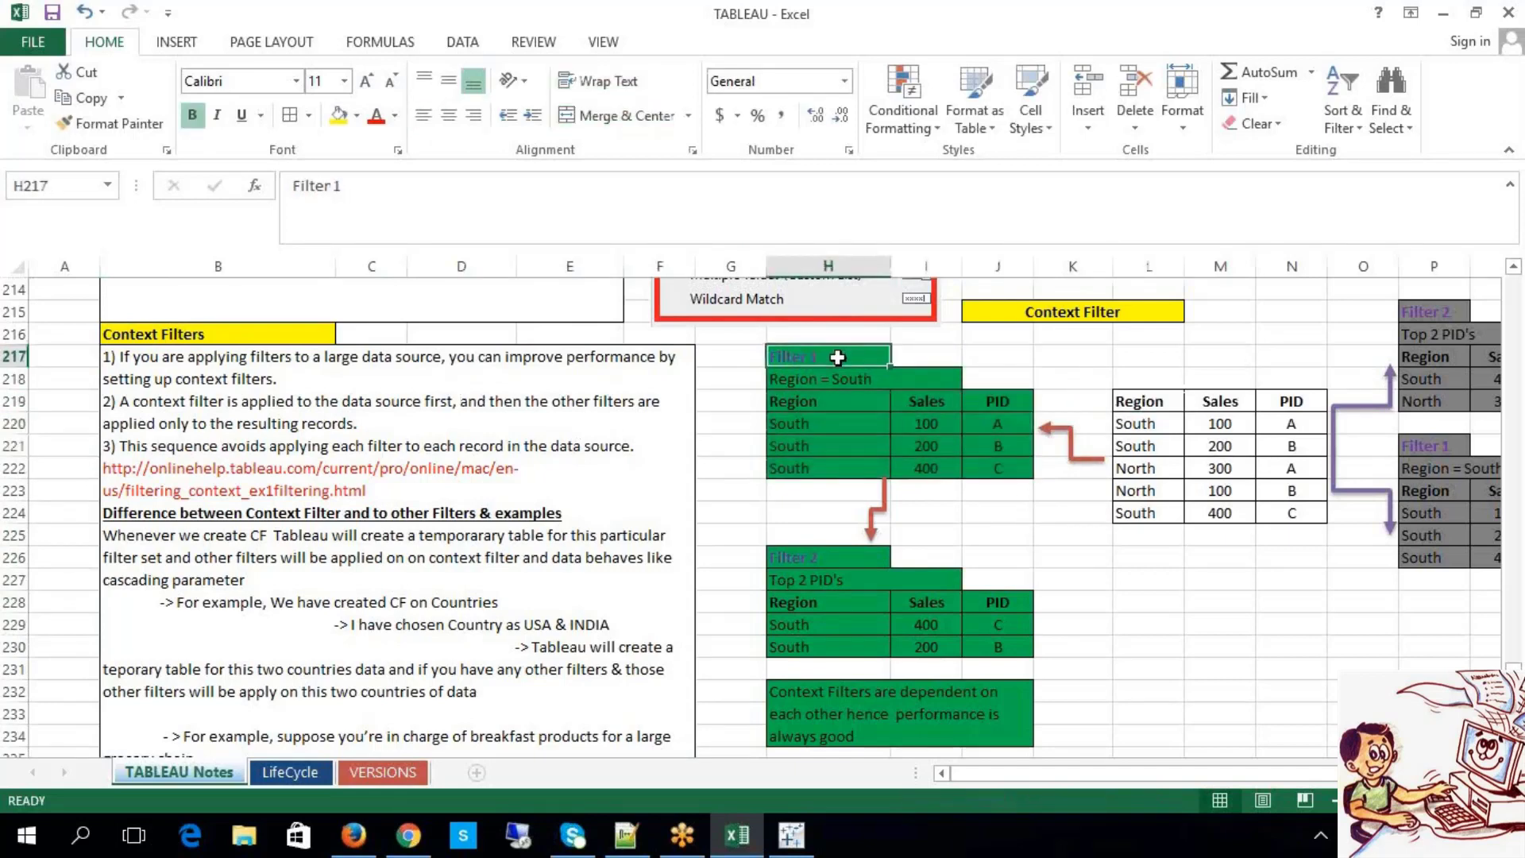
{"action": "left_click_drag", "start_coordinate": [791, 561], "coordinate": [982, 646]}
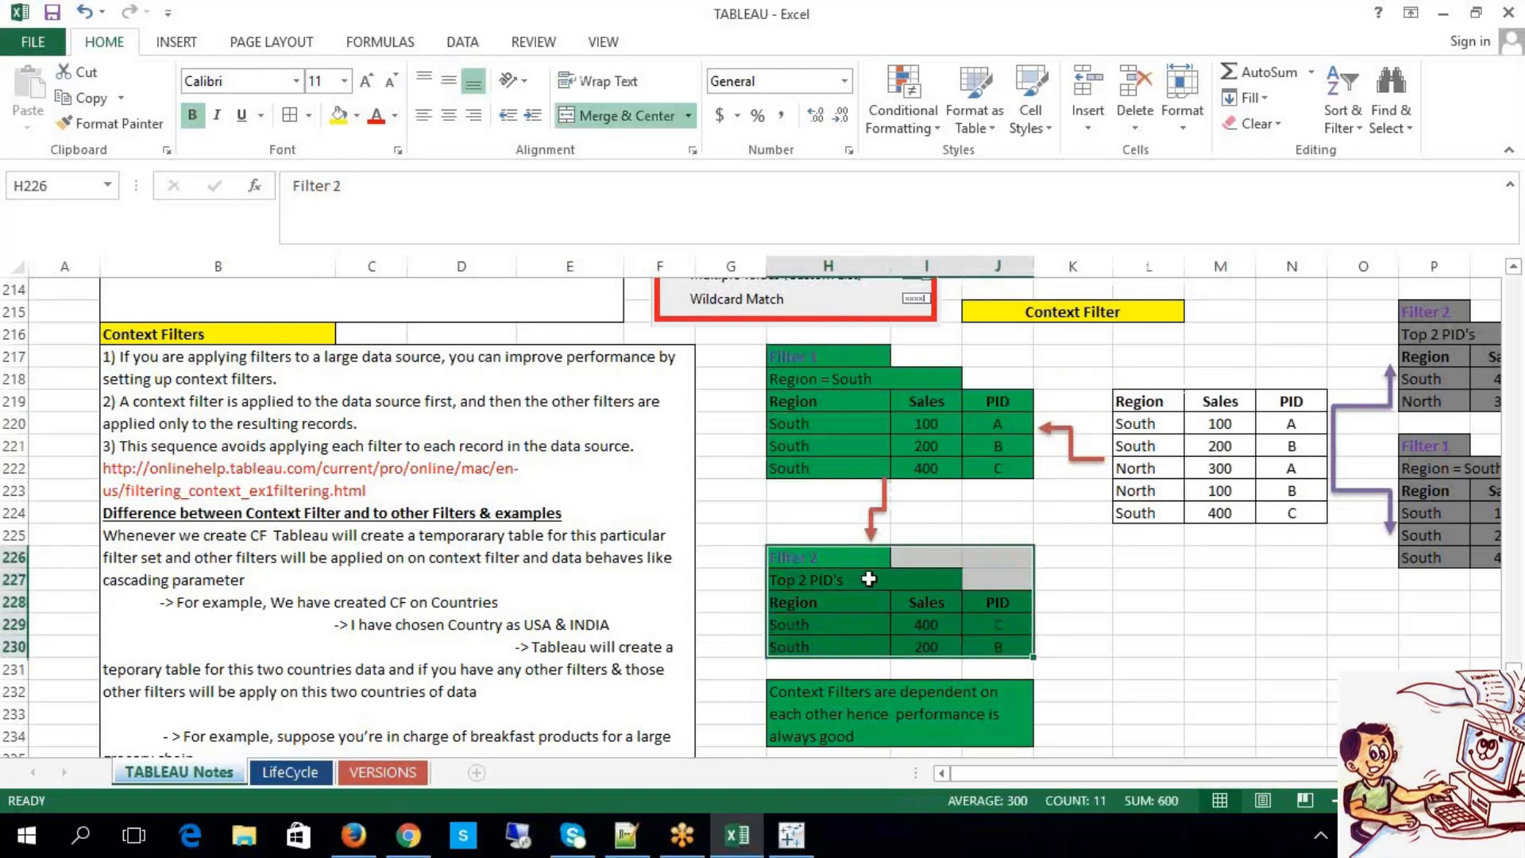
{"action": "left_click", "coordinate": [870, 579]}
{"action": "left_click_drag", "start_coordinate": [1164, 399], "coordinate": [1303, 515]}
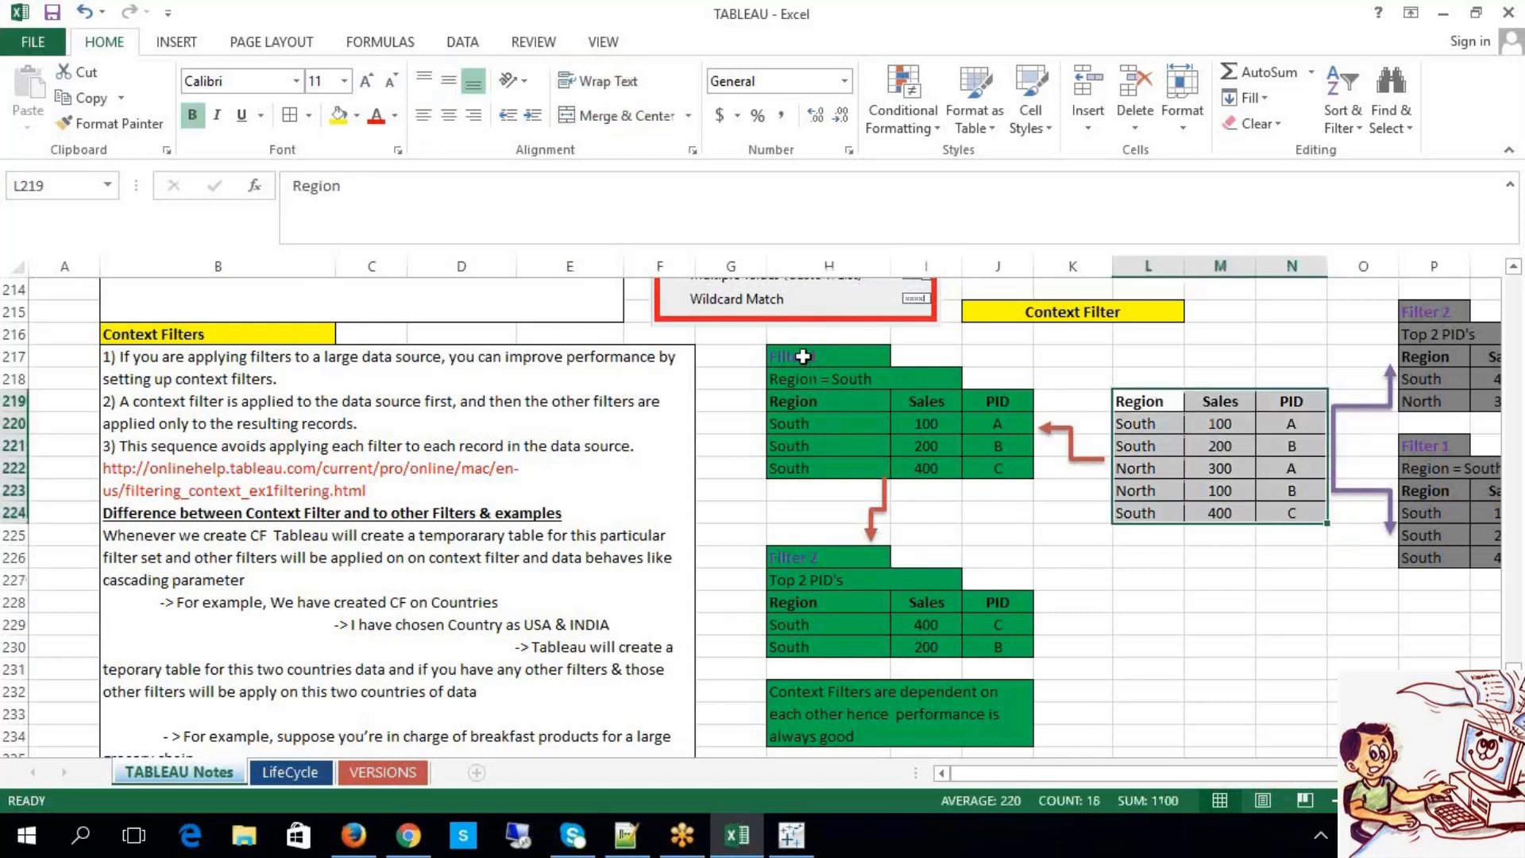
{"action": "left_click_drag", "start_coordinate": [805, 356], "coordinate": [1001, 466]}
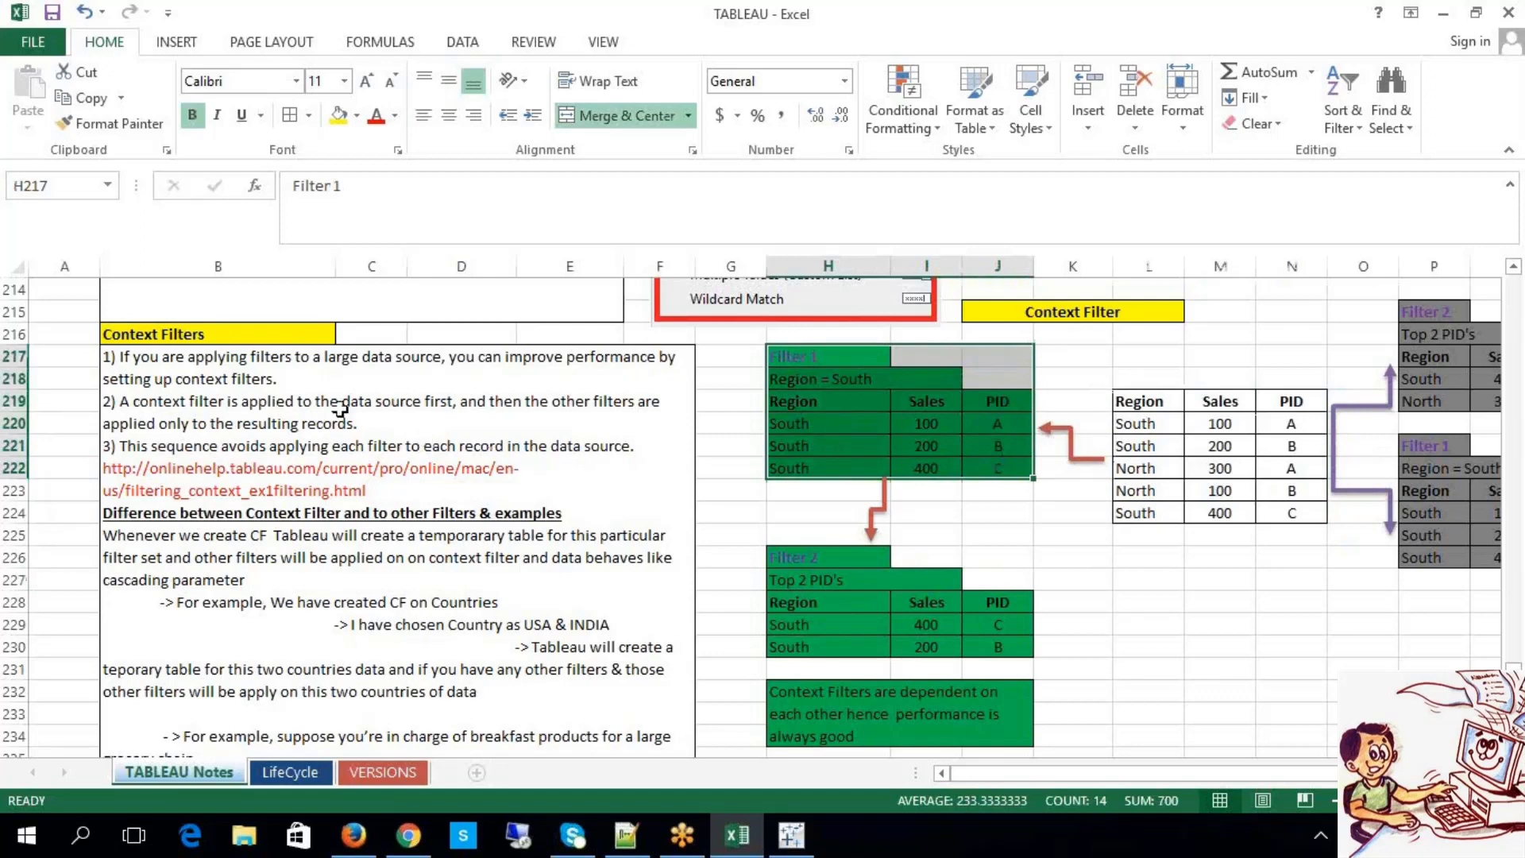
Step: Check the dependency note in H232 and highlight point 3 in B217, "This sequence avoids applying each filter to each record in the data source."
{"action": "left_click", "coordinate": [254, 441]}
{"action": "double_click", "coordinate": [254, 442]}
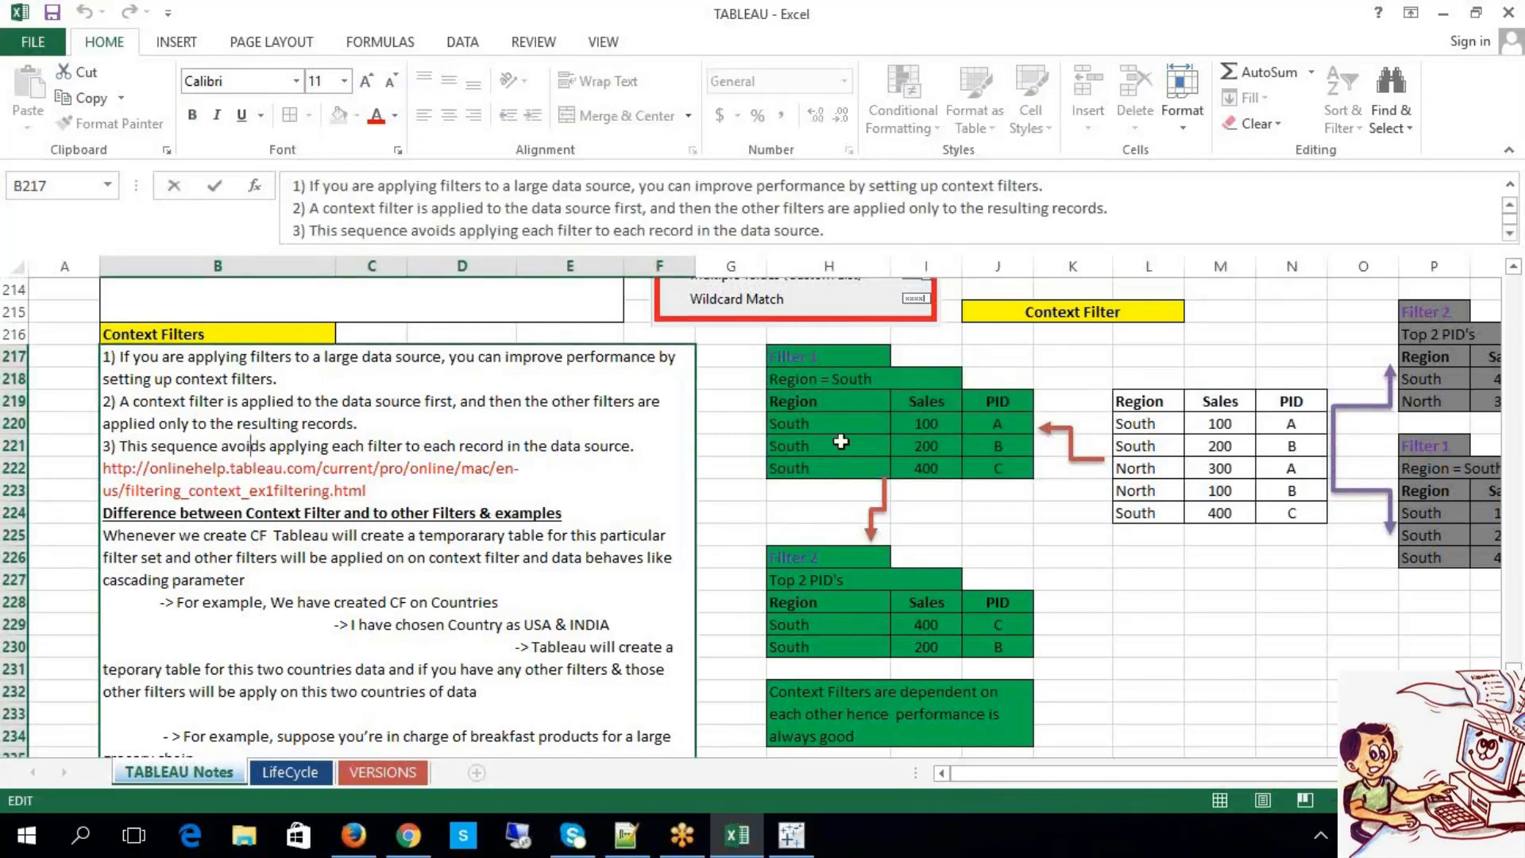
{"action": "left_click", "coordinate": [854, 603]}
{"action": "left_click", "coordinate": [876, 725]}
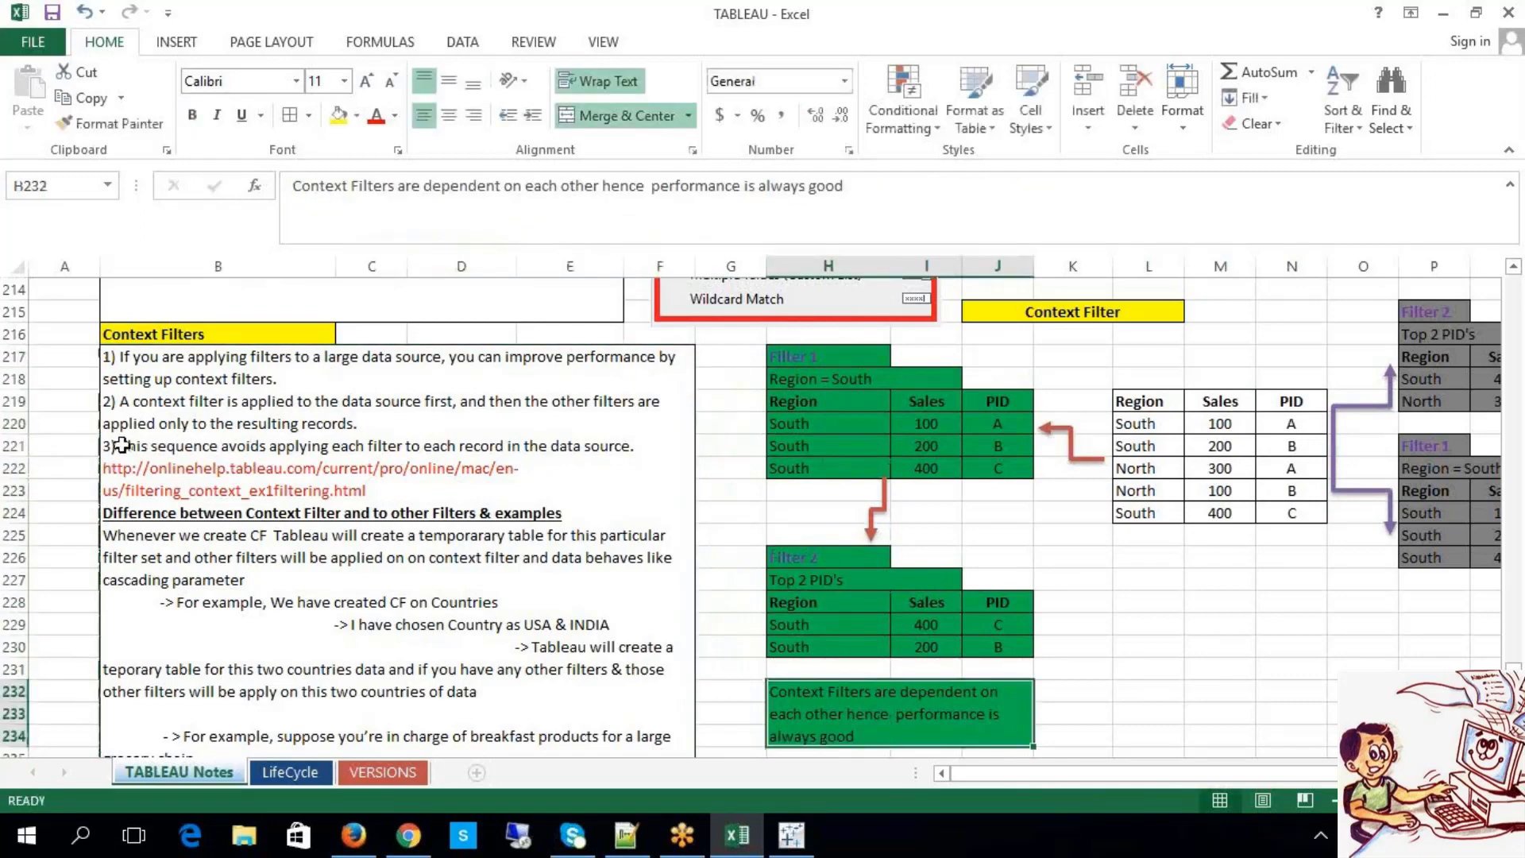
{"action": "left_click", "coordinate": [124, 444]}
{"action": "double_click", "coordinate": [124, 444]}
{"action": "left_click_drag", "start_coordinate": [121, 445], "coordinate": [643, 454]}
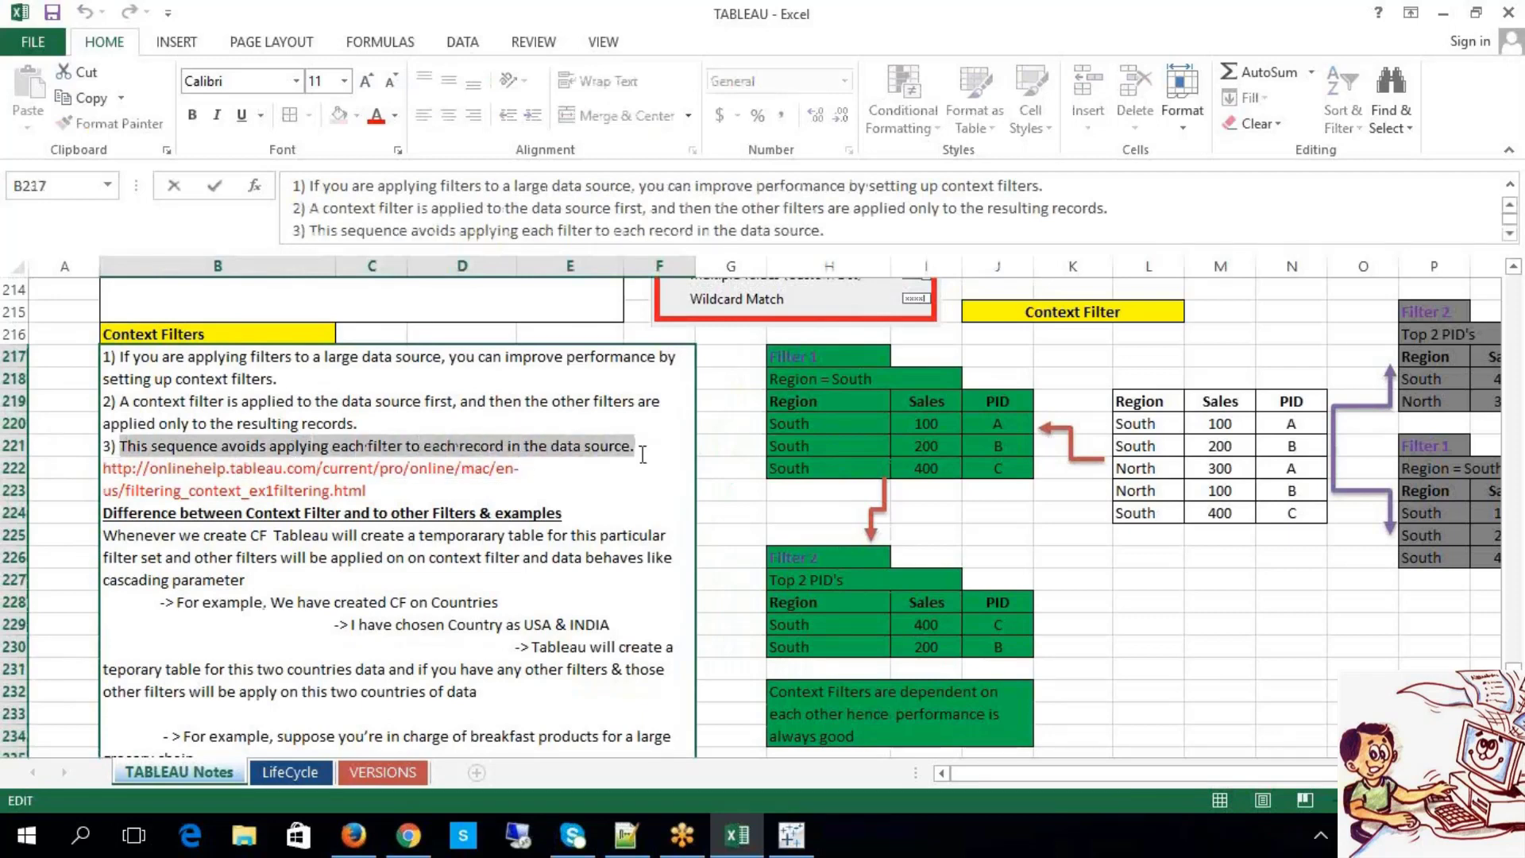
{"action": "left_click", "coordinate": [1187, 698]}
Step: Examine the Filter 2 result rows in H229:J230, focusing on the PID values and the second South row
{"action": "left_click", "coordinate": [999, 621]}
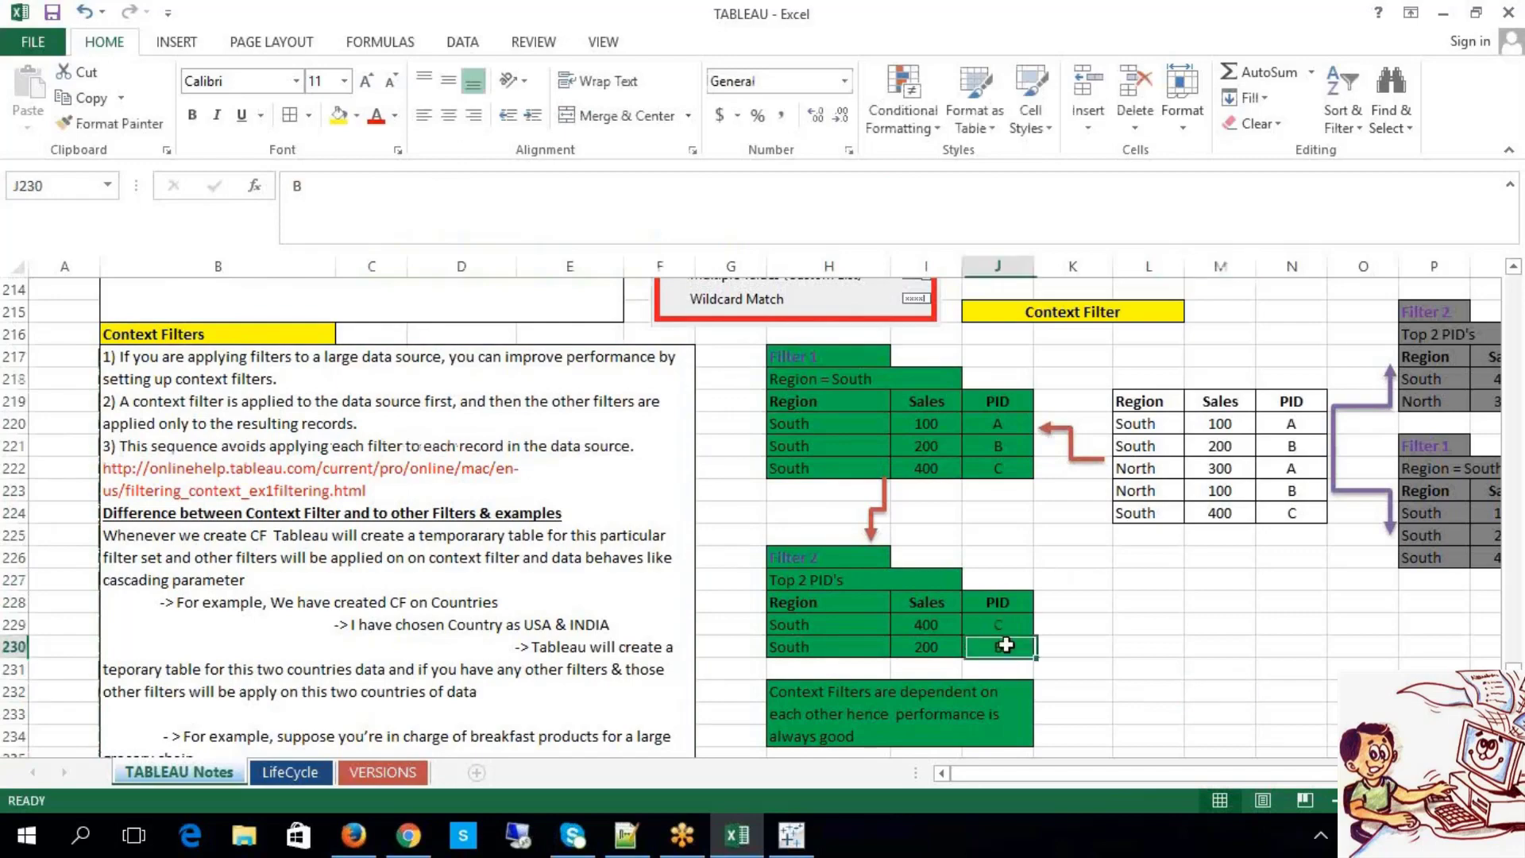
{"action": "left_click", "coordinate": [1128, 646]}
{"action": "scroll", "coordinate": [1070, 667], "scroll_direction": "down", "scroll_amount": 1}
{"action": "scroll", "coordinate": [1070, 667], "scroll_direction": "down", "scroll_amount": 2}
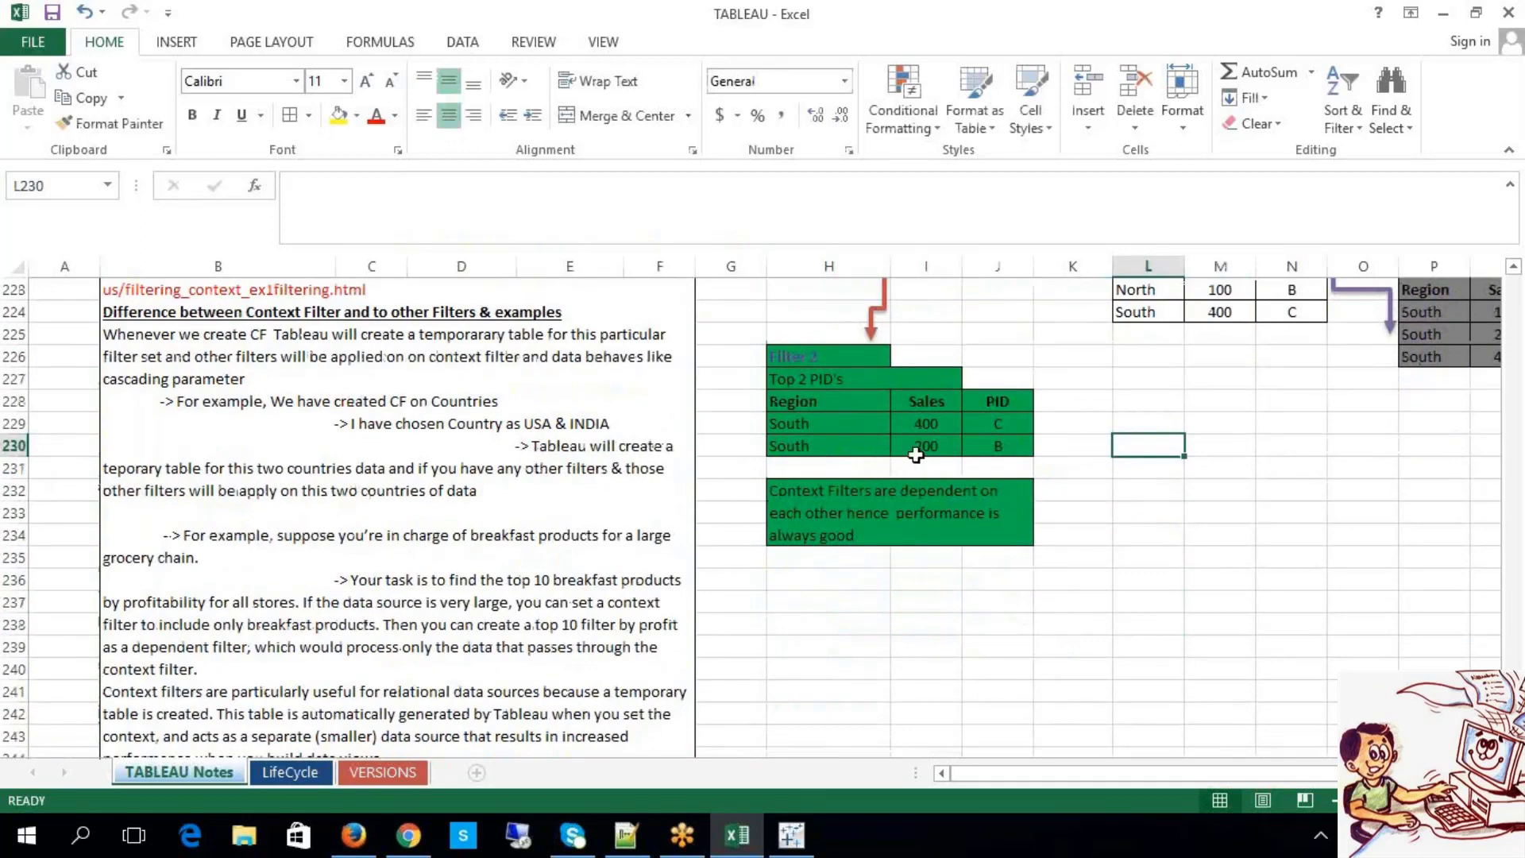
{"action": "left_click_drag", "start_coordinate": [826, 448], "coordinate": [1018, 436]}
{"action": "scroll", "coordinate": [1141, 501], "scroll_direction": "up", "scroll_amount": 2}
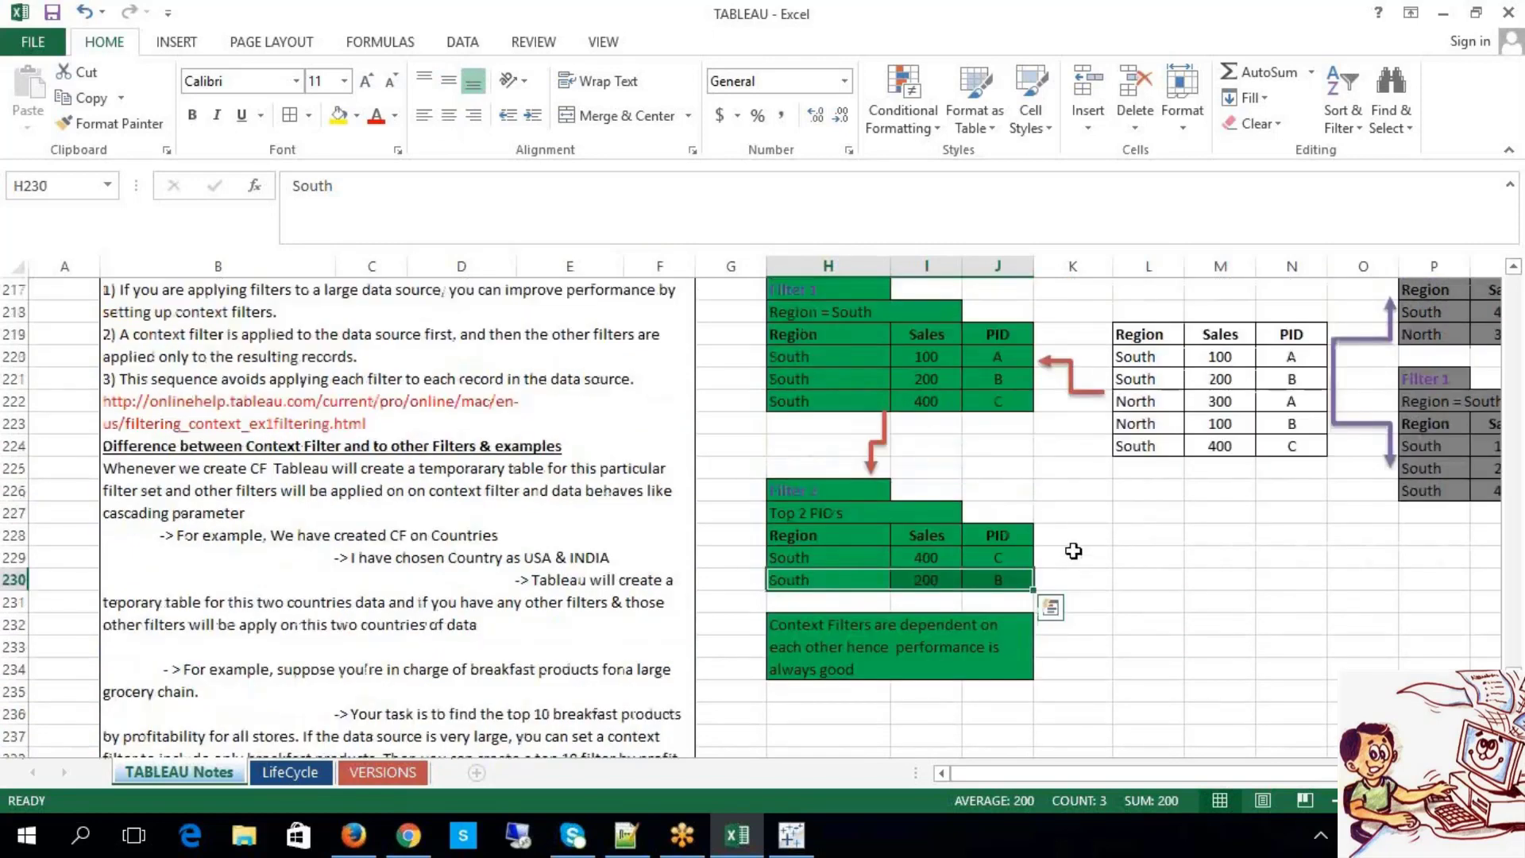
Step: Move the green "Context Filters are dependent on each other" note from H232 down to H240
{"action": "left_click", "coordinate": [922, 628]}
{"action": "key", "text": "ctrl+c"}
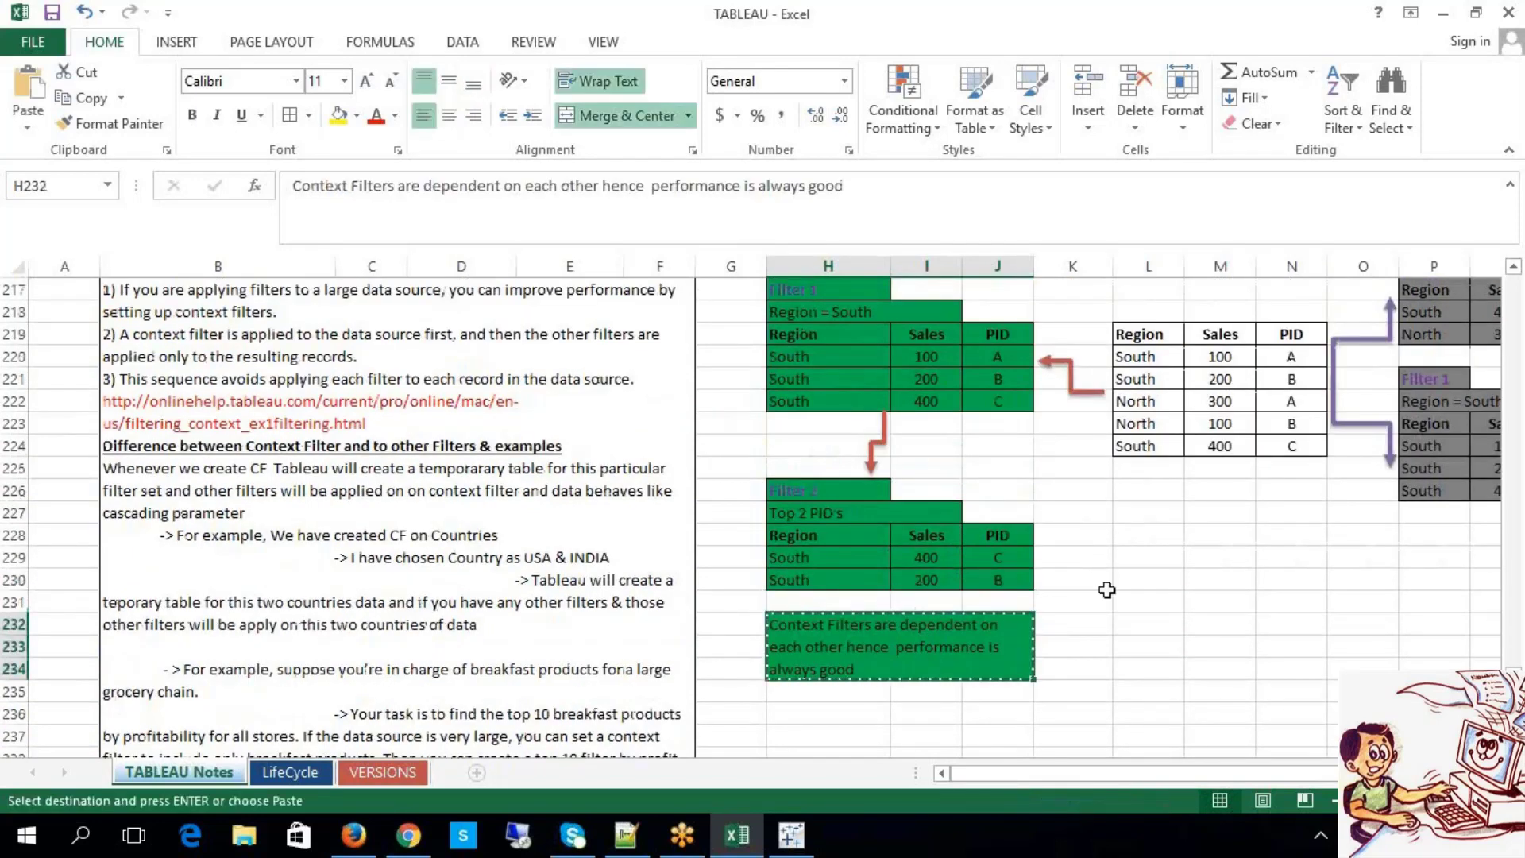
{"action": "scroll", "coordinate": [1109, 592], "scroll_direction": "down", "scroll_amount": 3}
{"action": "left_click", "coordinate": [842, 541]}
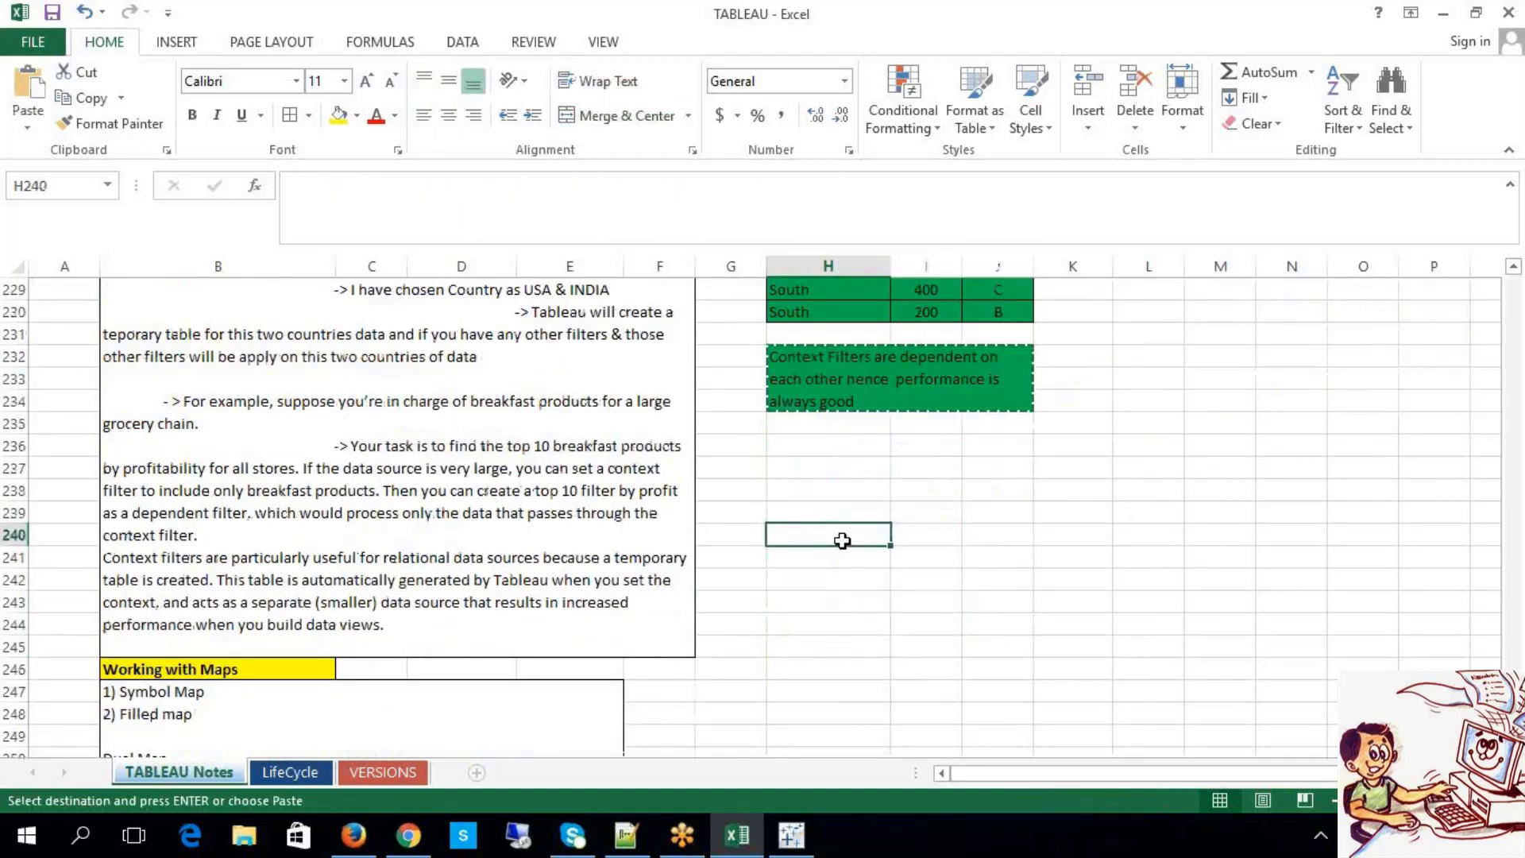
{"action": "key", "text": "ctrl+v"}
{"action": "left_click", "coordinate": [1073, 548]}
{"action": "scroll", "coordinate": [1143, 548], "scroll_direction": "up", "scroll_amount": 1}
{"action": "scroll", "coordinate": [1142, 547], "scroll_direction": "up", "scroll_amount": 7}
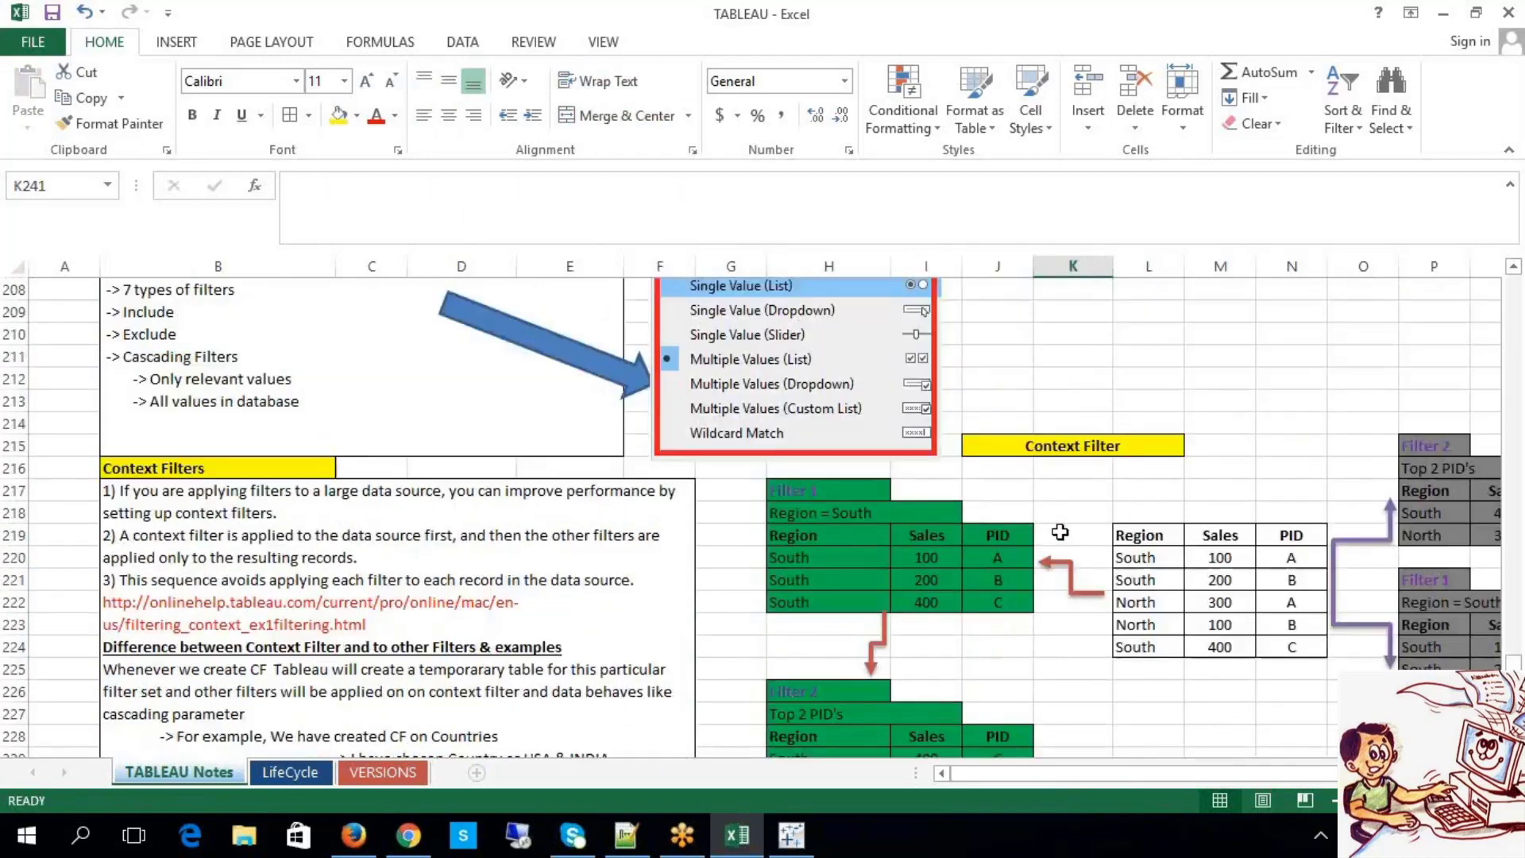
Step: Copy the "Filter 2" heading from H226 to H233 and change the copy to "Filter 3"
{"action": "scroll", "coordinate": [1062, 527], "scroll_direction": "down", "scroll_amount": 2}
{"action": "left_click", "coordinate": [840, 565]}
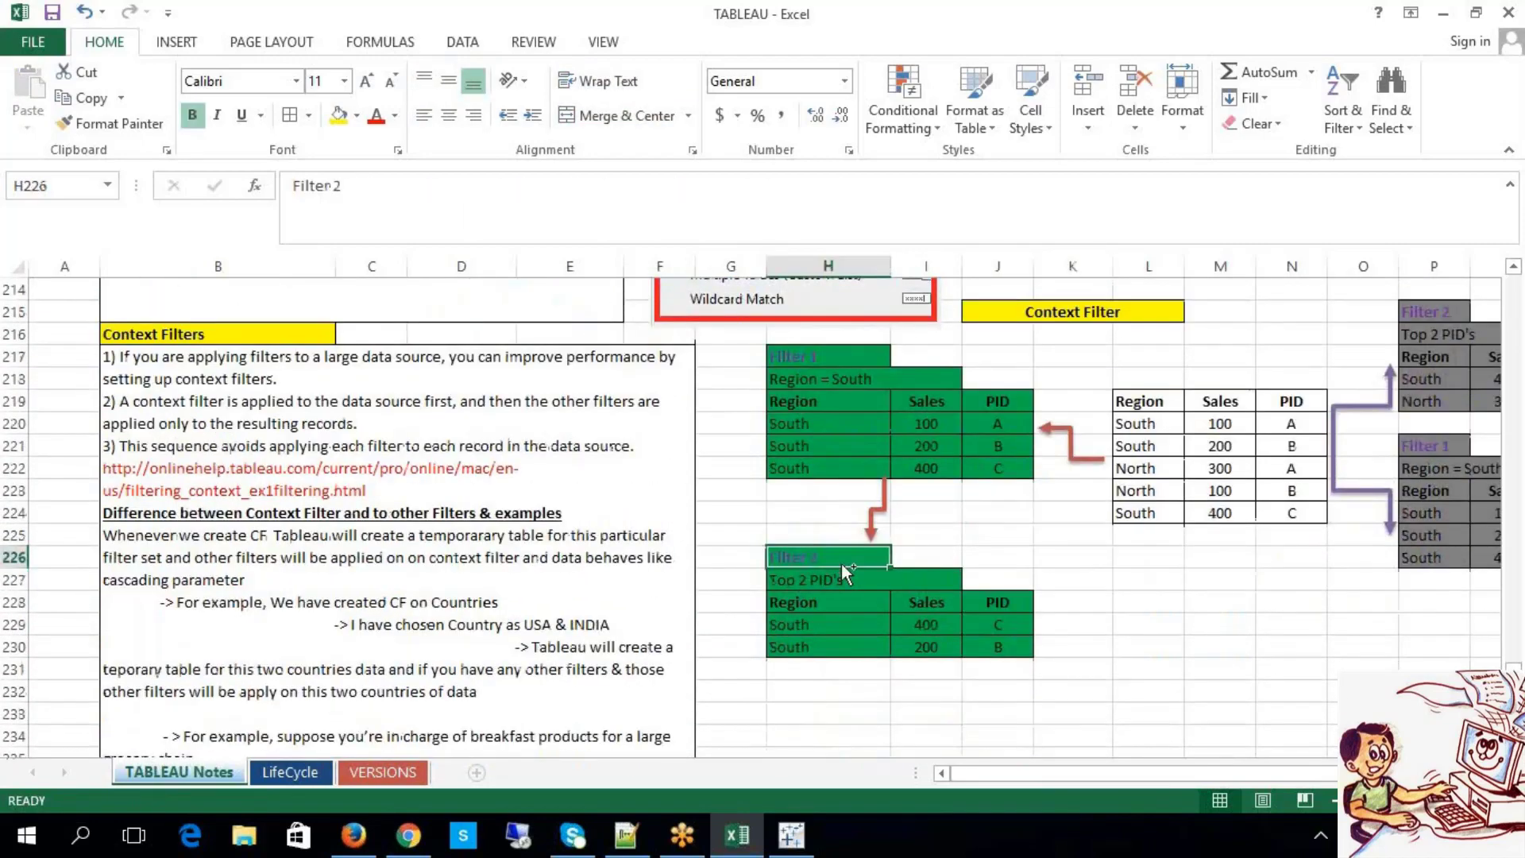
{"action": "key", "text": "ctrl+c"}
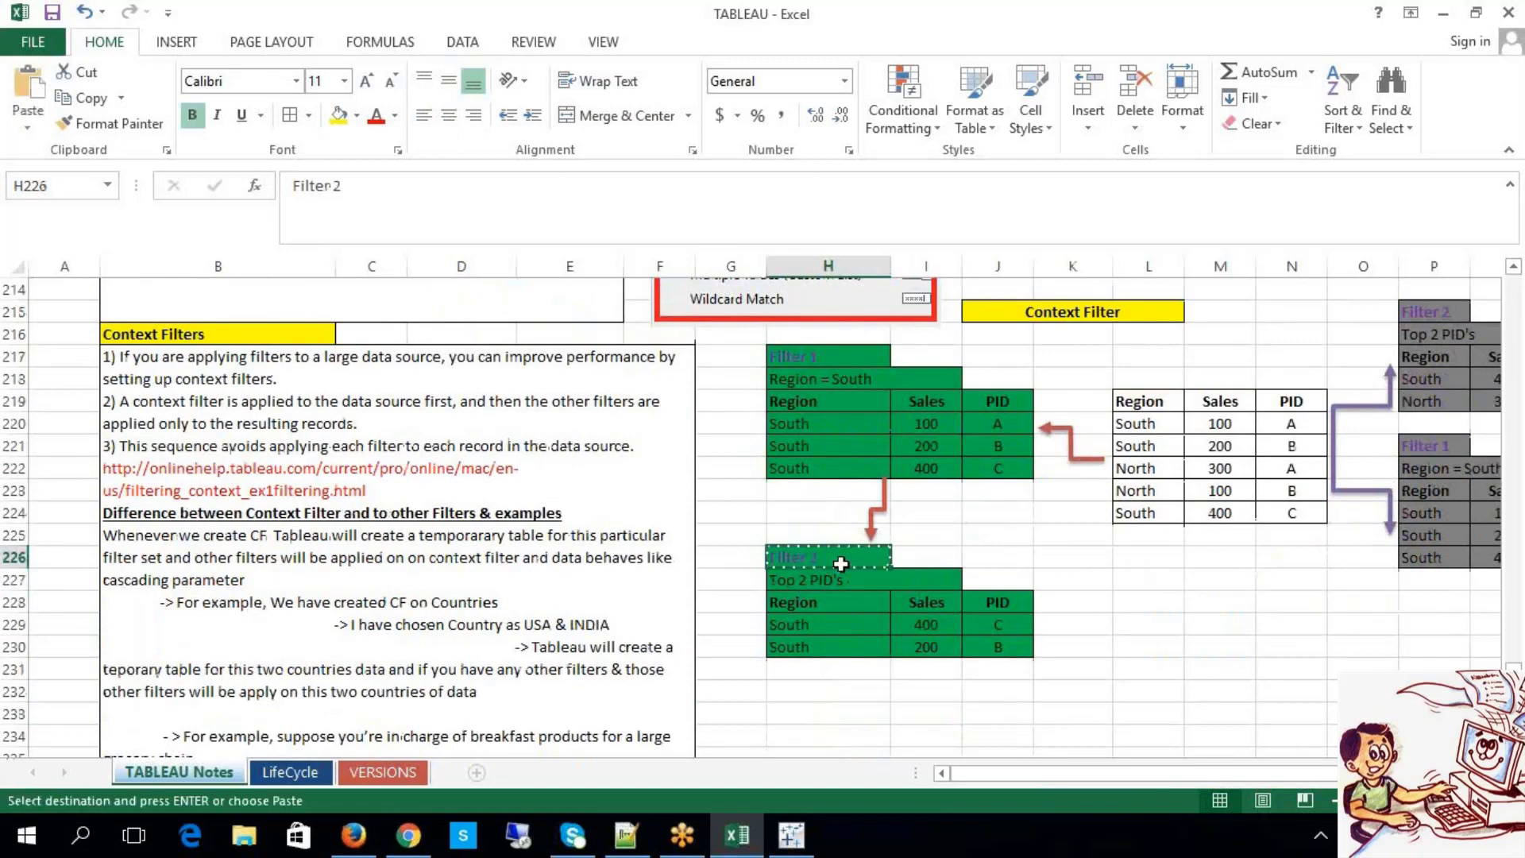
{"action": "left_click", "coordinate": [839, 709]}
{"action": "key", "text": "ctrl+v"}
{"action": "scroll", "coordinate": [839, 699], "scroll_direction": "down", "scroll_amount": 2}
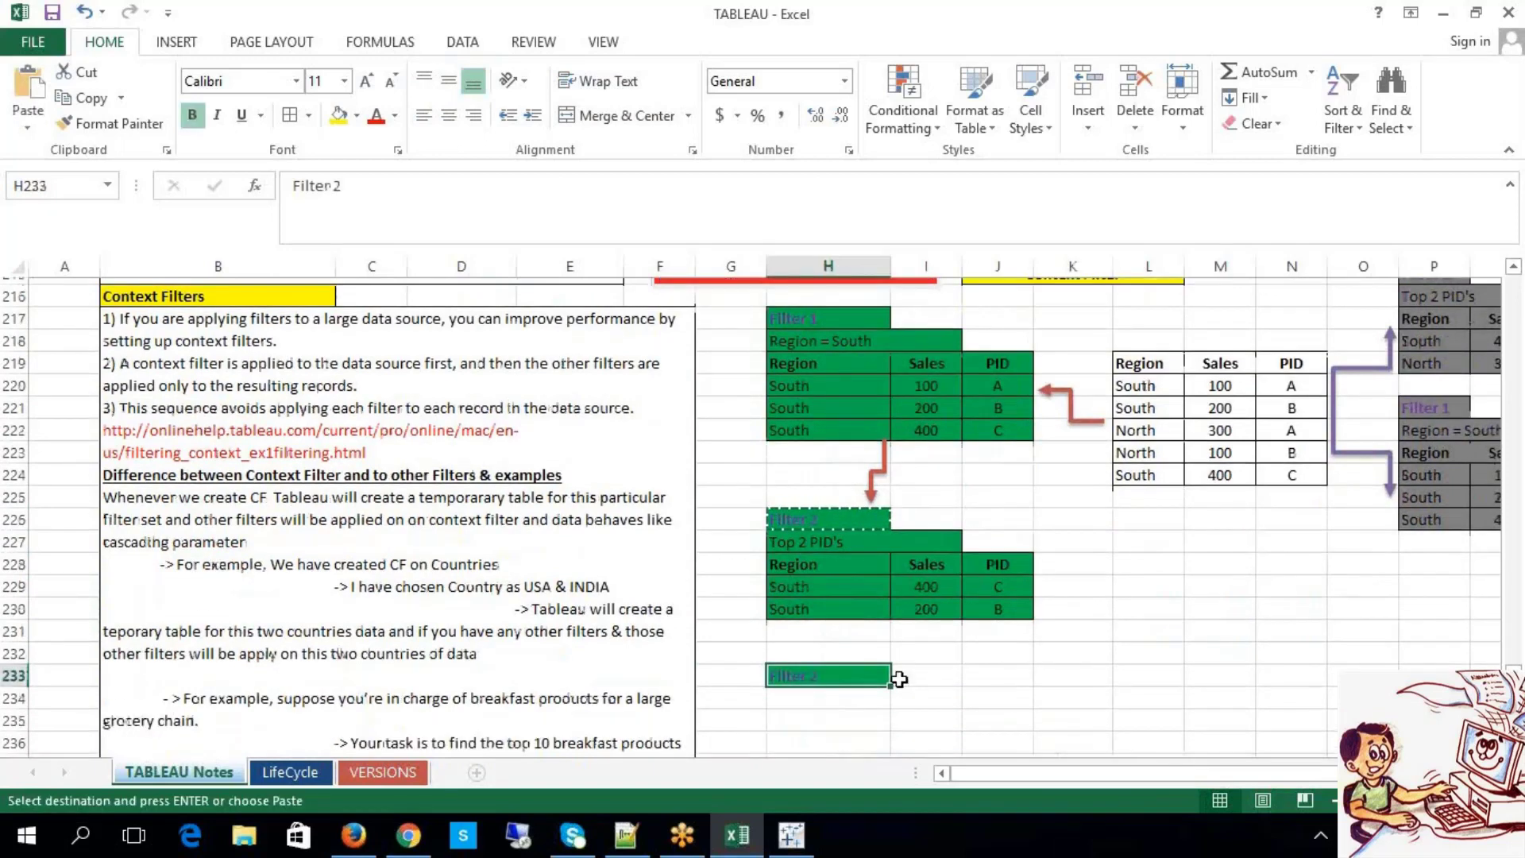
{"action": "double_click", "coordinate": [841, 583]}
{"action": "key", "text": "BackSpace"}
{"action": "key", "text": "BackSpace"}
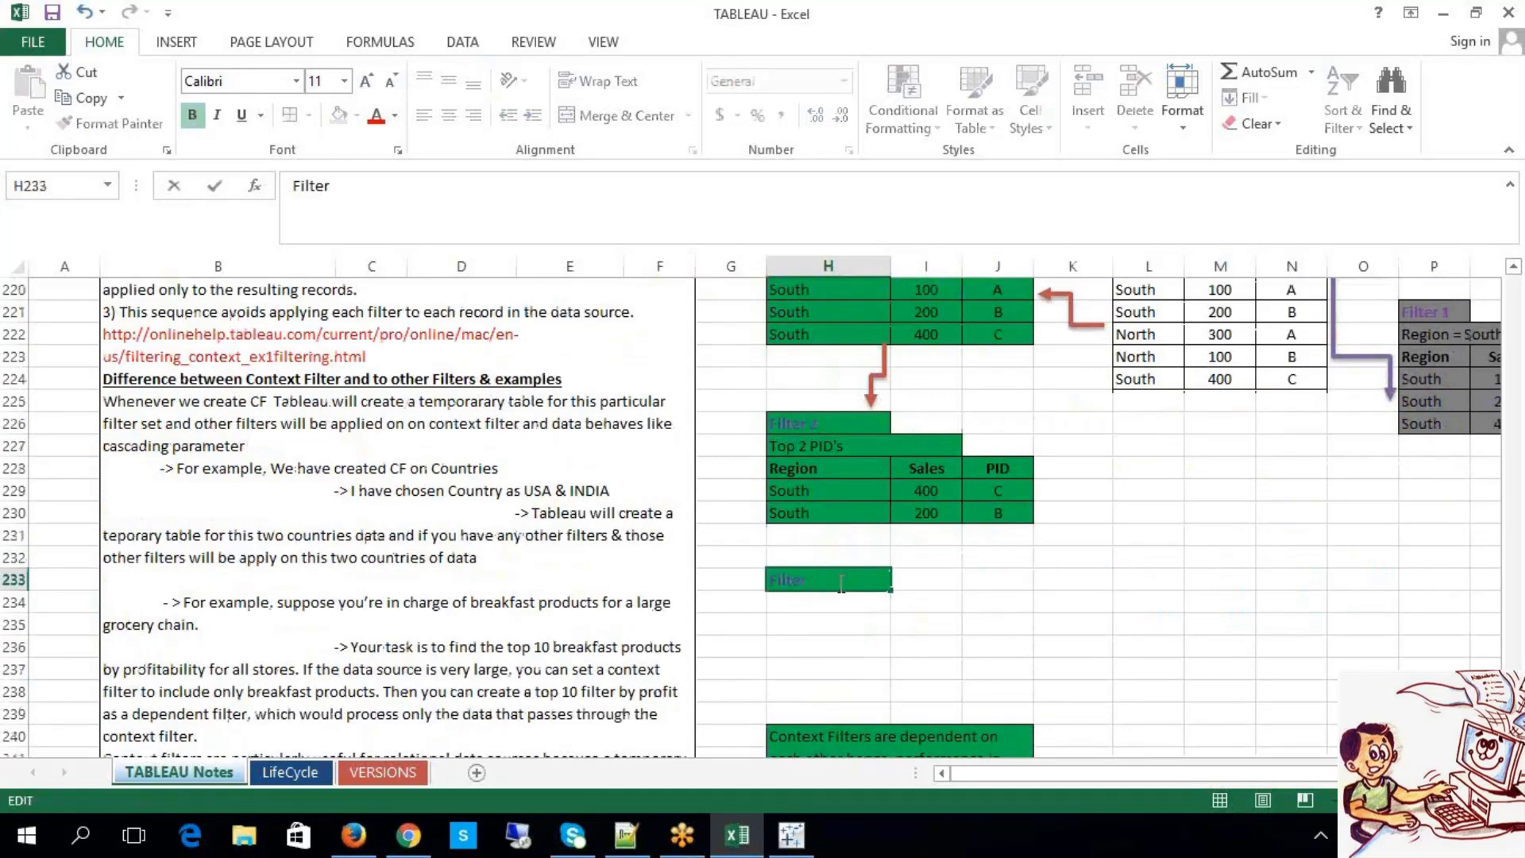
{"action": "left_click", "coordinate": [1043, 607]}
Step: Copy the "Top 2 PID's" condition from H227 to H234, directly under the new heading
{"action": "left_click", "coordinate": [874, 450]}
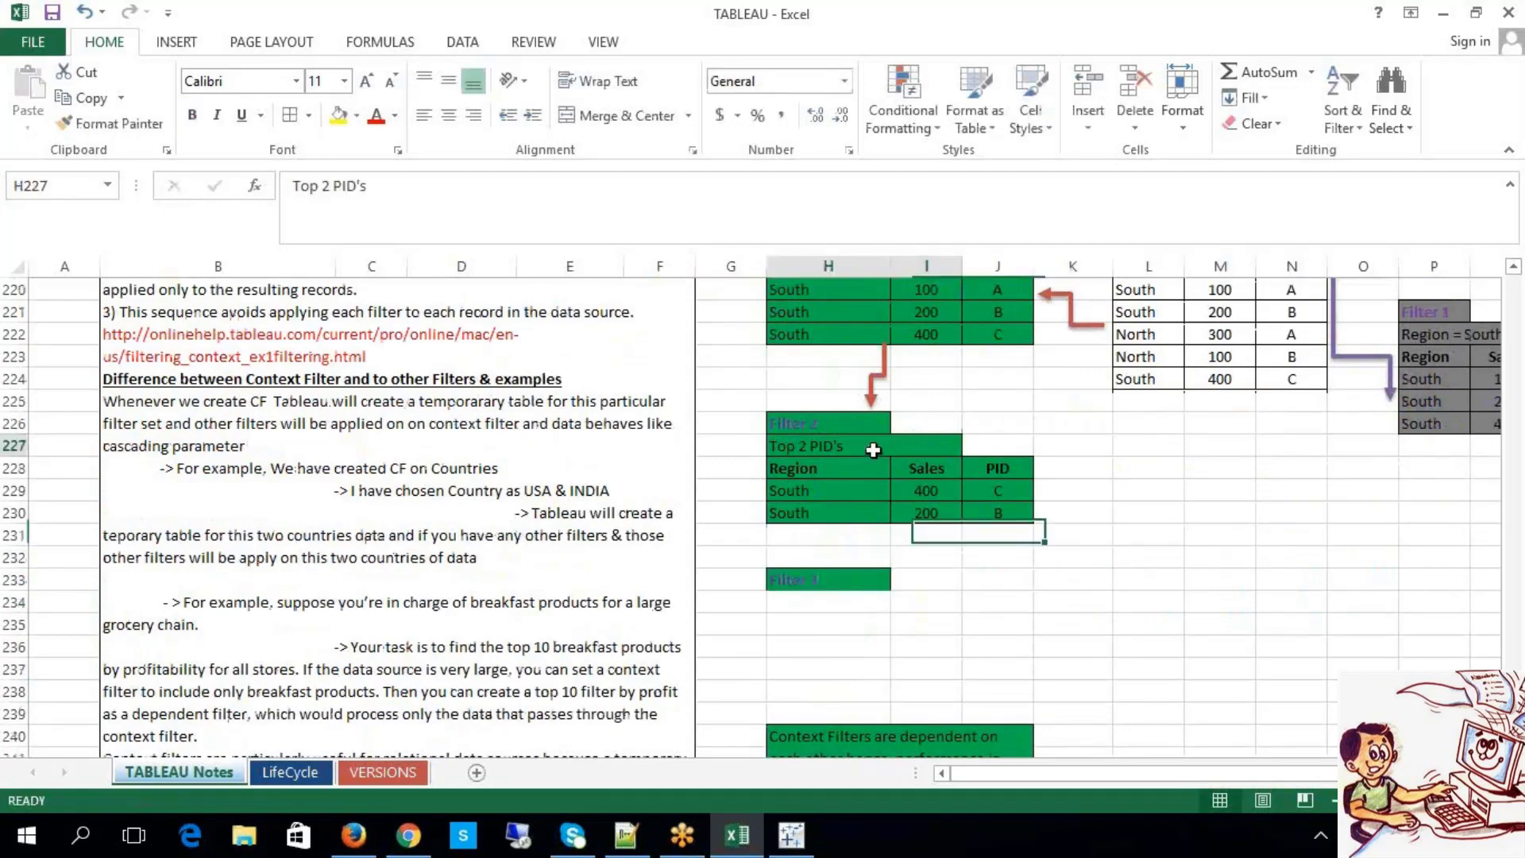
{"action": "key", "text": "ctrl+c"}
{"action": "left_click", "coordinate": [842, 602]}
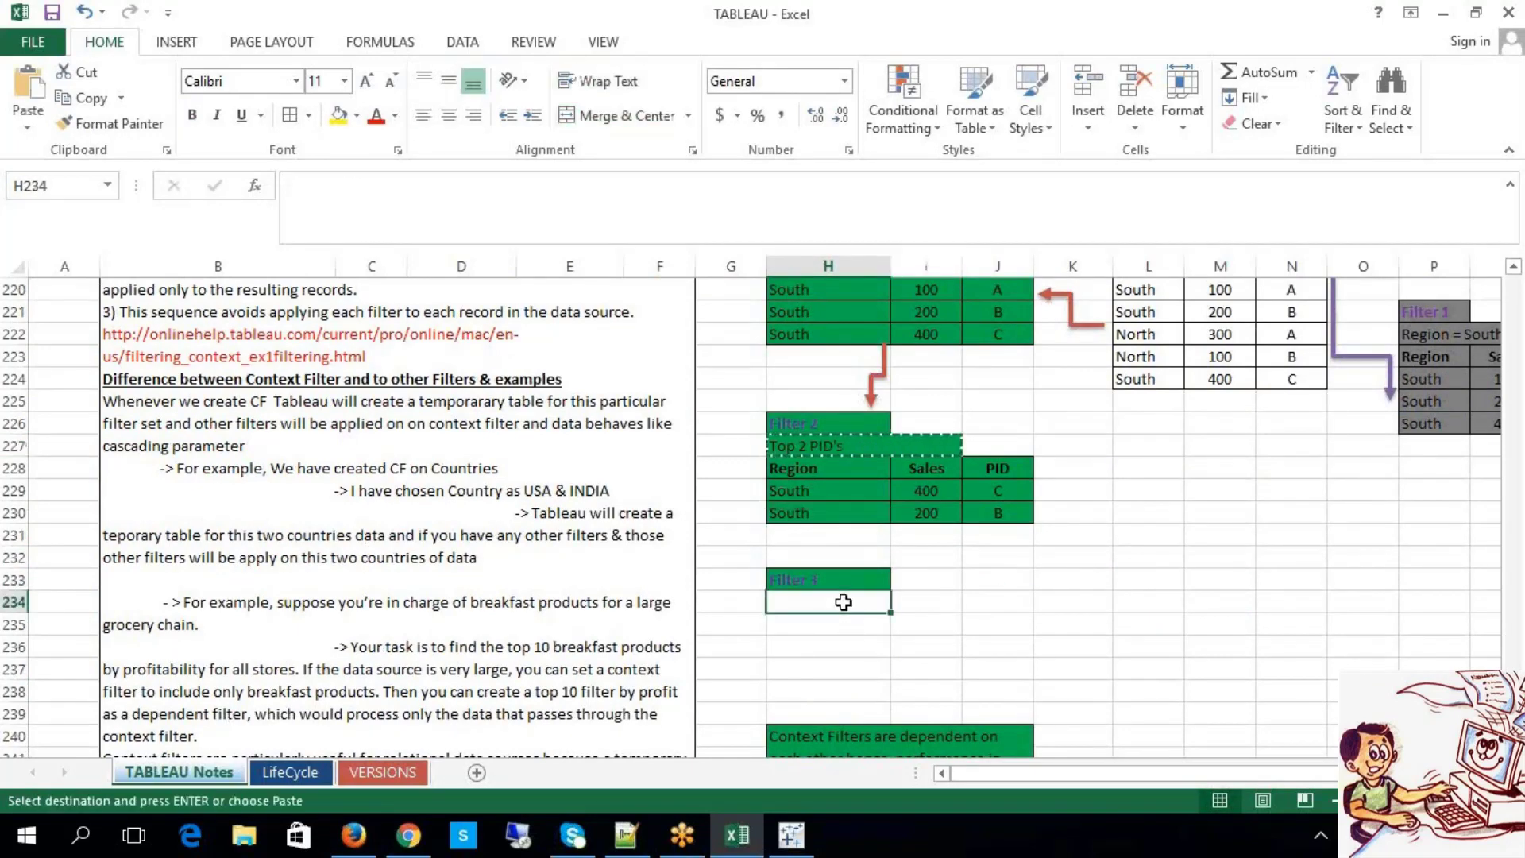
{"action": "key", "text": "ctrl+v"}
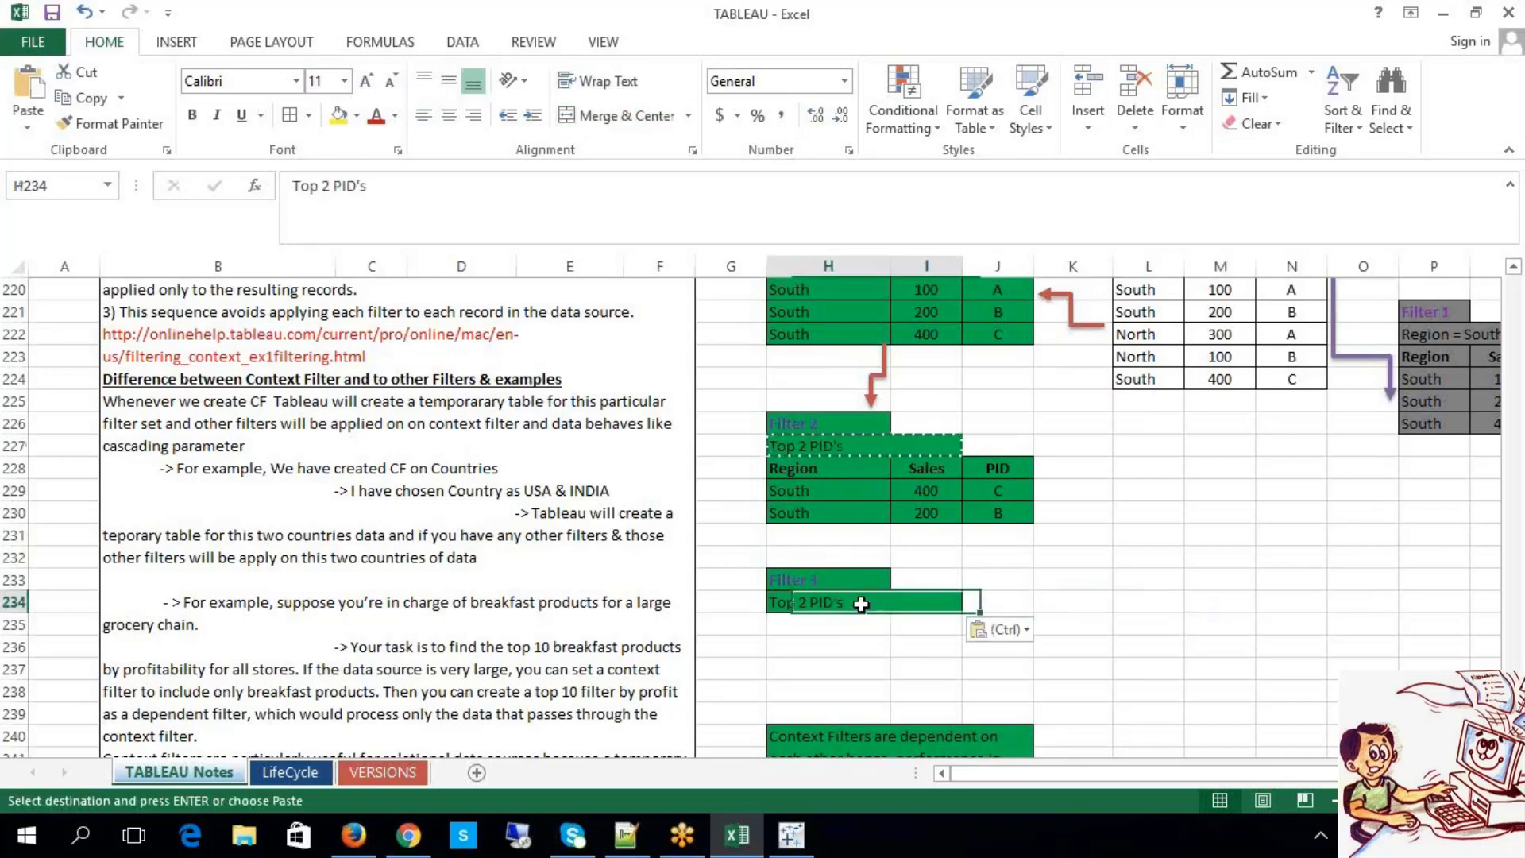
Step: Replace the condition under the "Filter 3" heading in H234 with "Sales = 200"
{"action": "double_click", "coordinate": [864, 604]}
{"action": "left_click_drag", "start_coordinate": [864, 604], "coordinate": [782, 612]}
{"action": "type", "text": "Sales"}
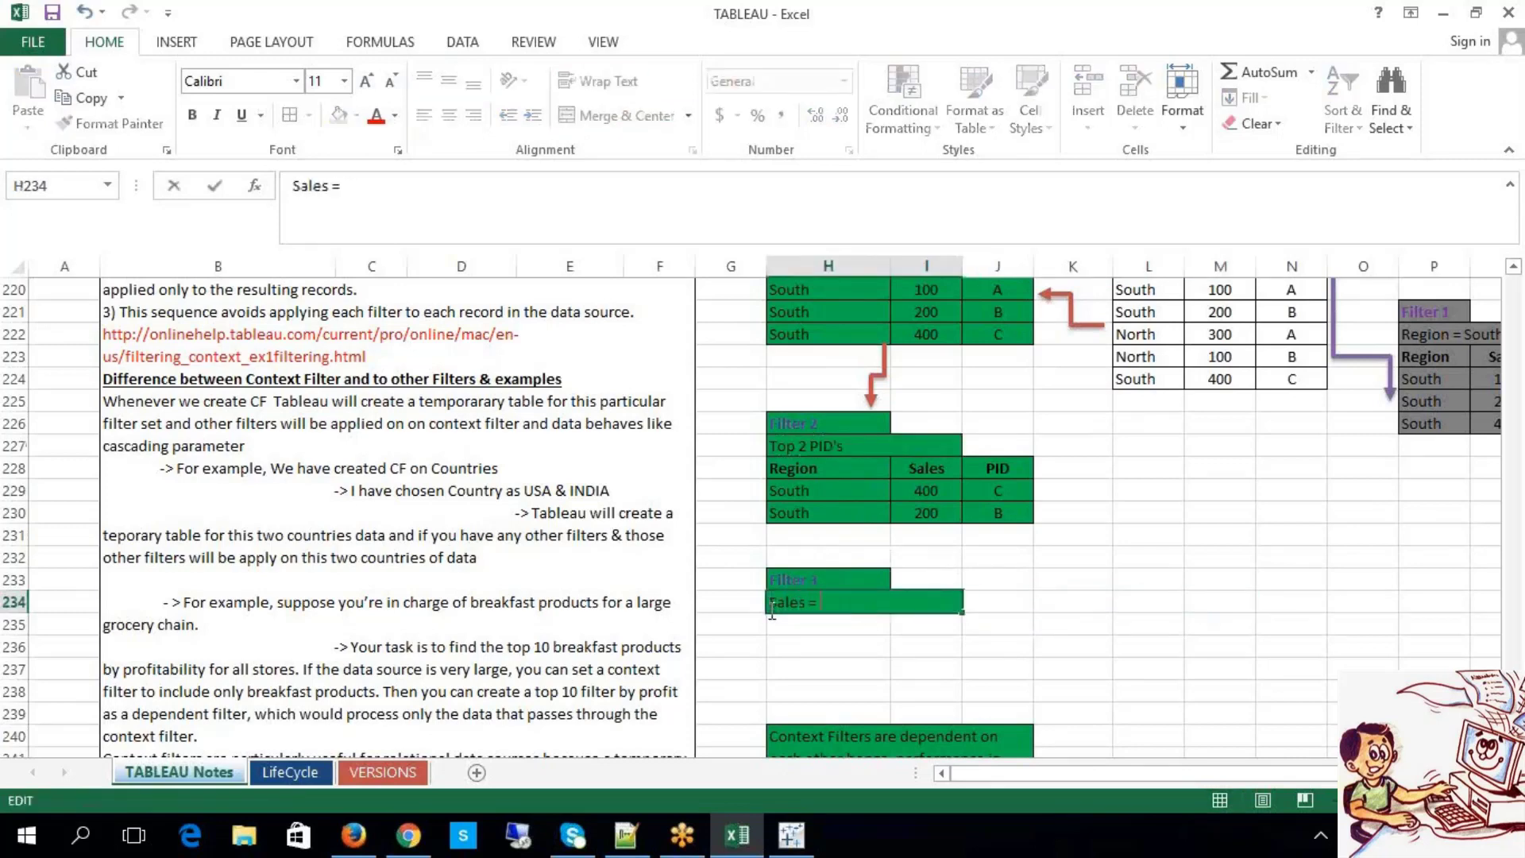
{"action": "type", "text": " = 200"}
{"action": "left_click", "coordinate": [1271, 618]}
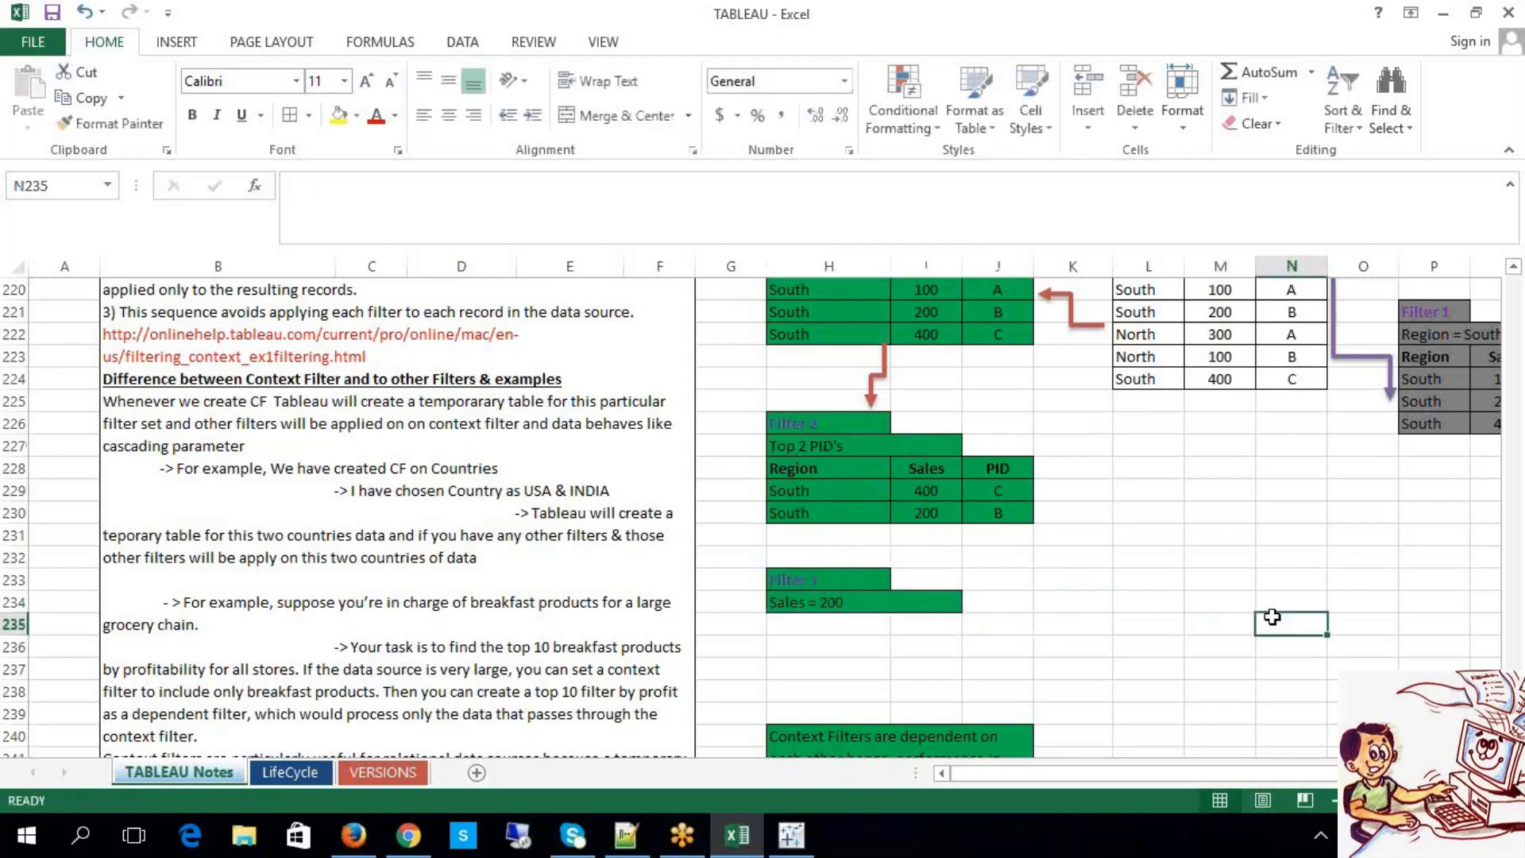
Step: Copy the Filter 2 result table from H228:J230 to H235, directly under the "Sales = 200" condition
{"action": "left_click", "coordinate": [790, 469]}
{"action": "left_click_drag", "start_coordinate": [810, 477], "coordinate": [998, 501]}
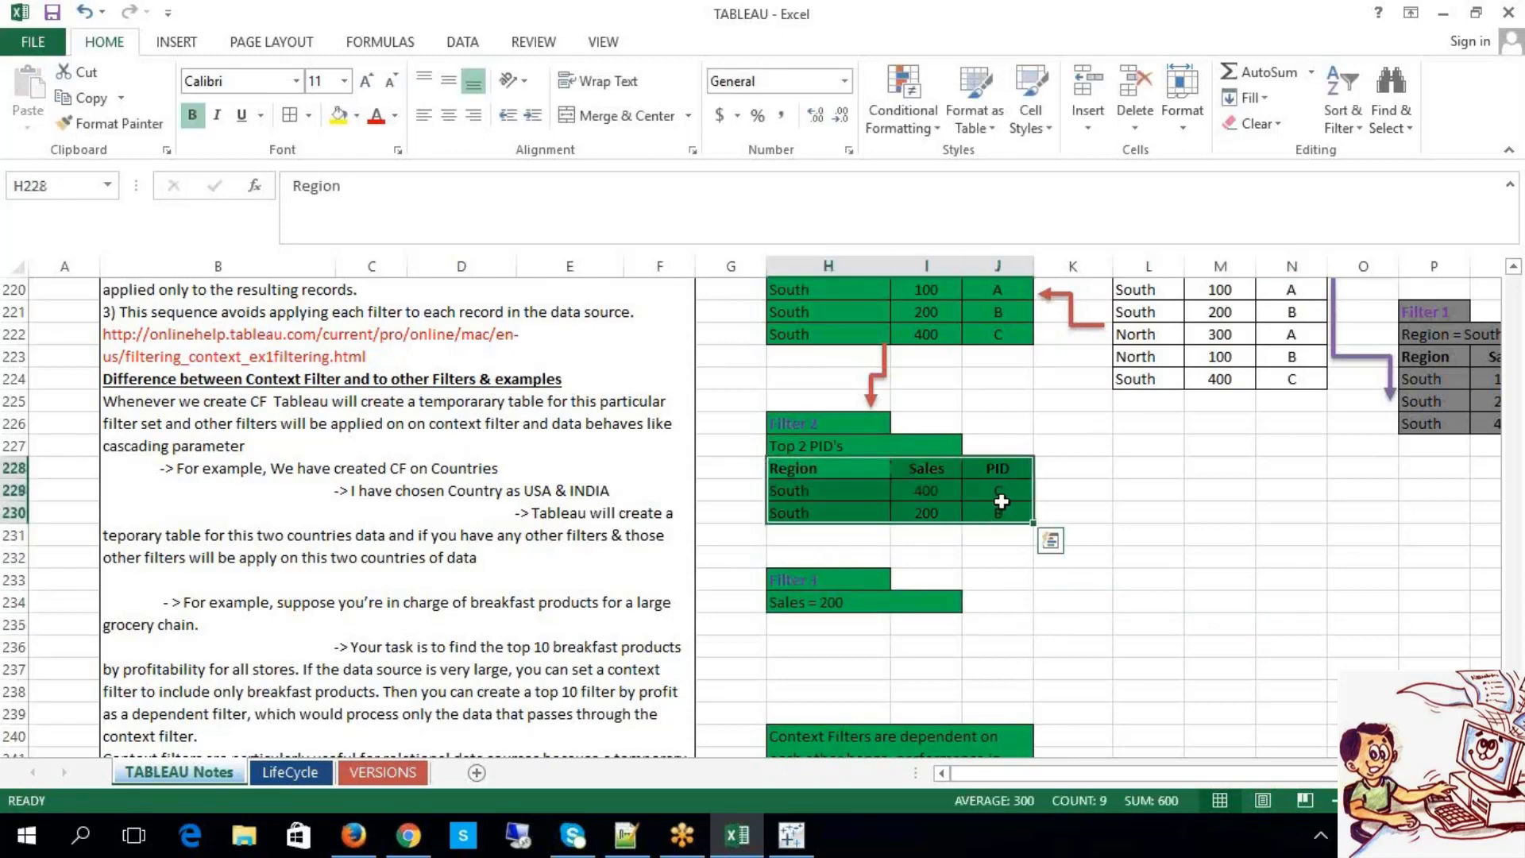
{"action": "key", "text": "ctrl+c"}
{"action": "left_click", "coordinate": [795, 623]}
{"action": "key", "text": "ctrl+v"}
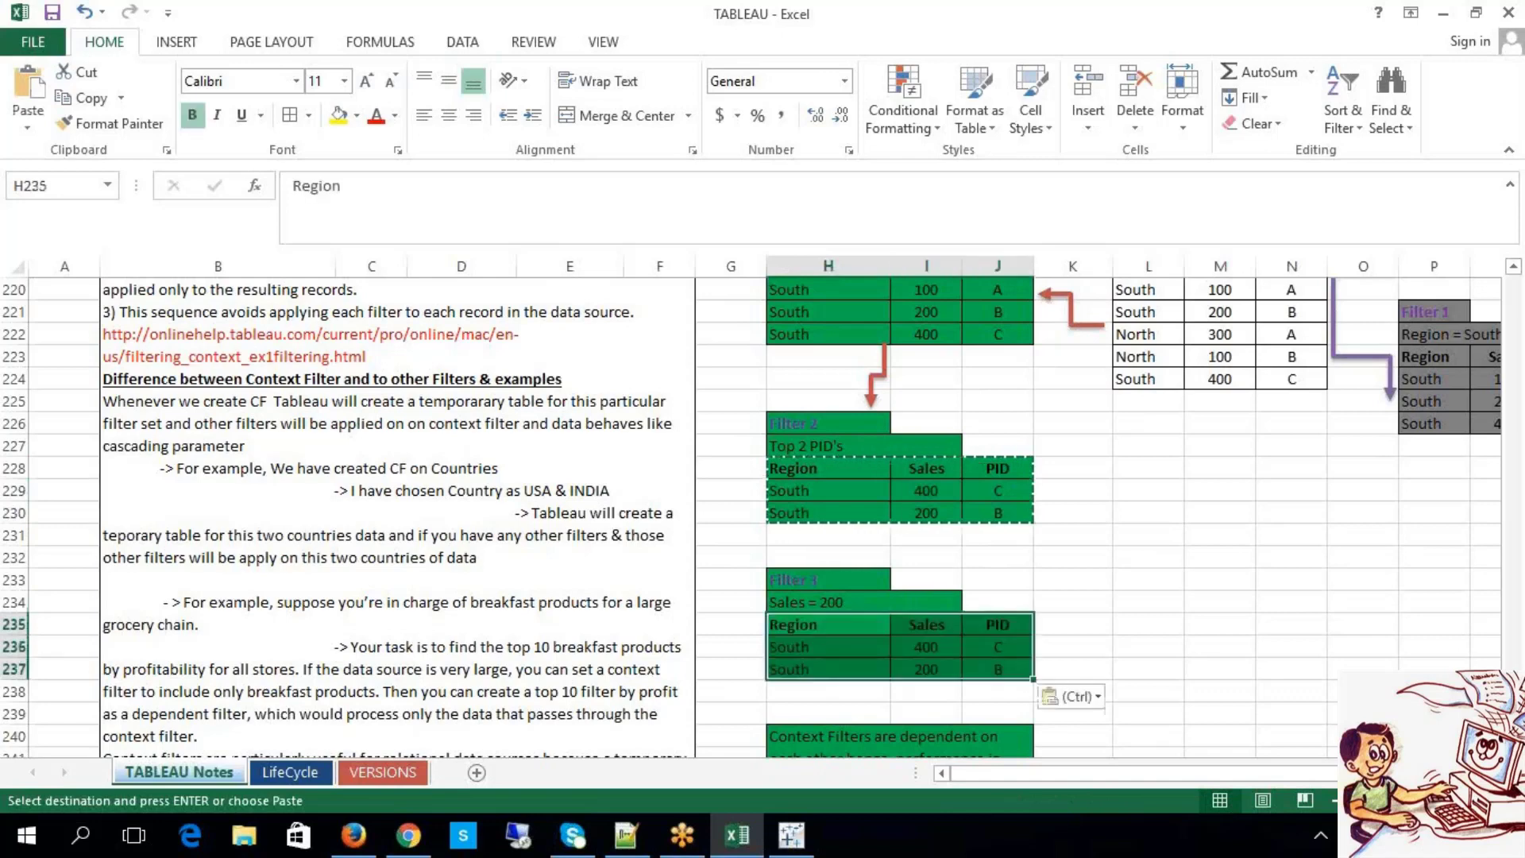
Step: Clear the 400 sales row from the Filter 3 table and move the South, 200, B row up from row 237 to row 236
{"action": "left_click", "coordinate": [823, 644]}
{"action": "left_click_drag", "start_coordinate": [823, 645], "coordinate": [1022, 647]}
{"action": "key", "text": "Delete"}
{"action": "left_click", "coordinate": [1148, 646]}
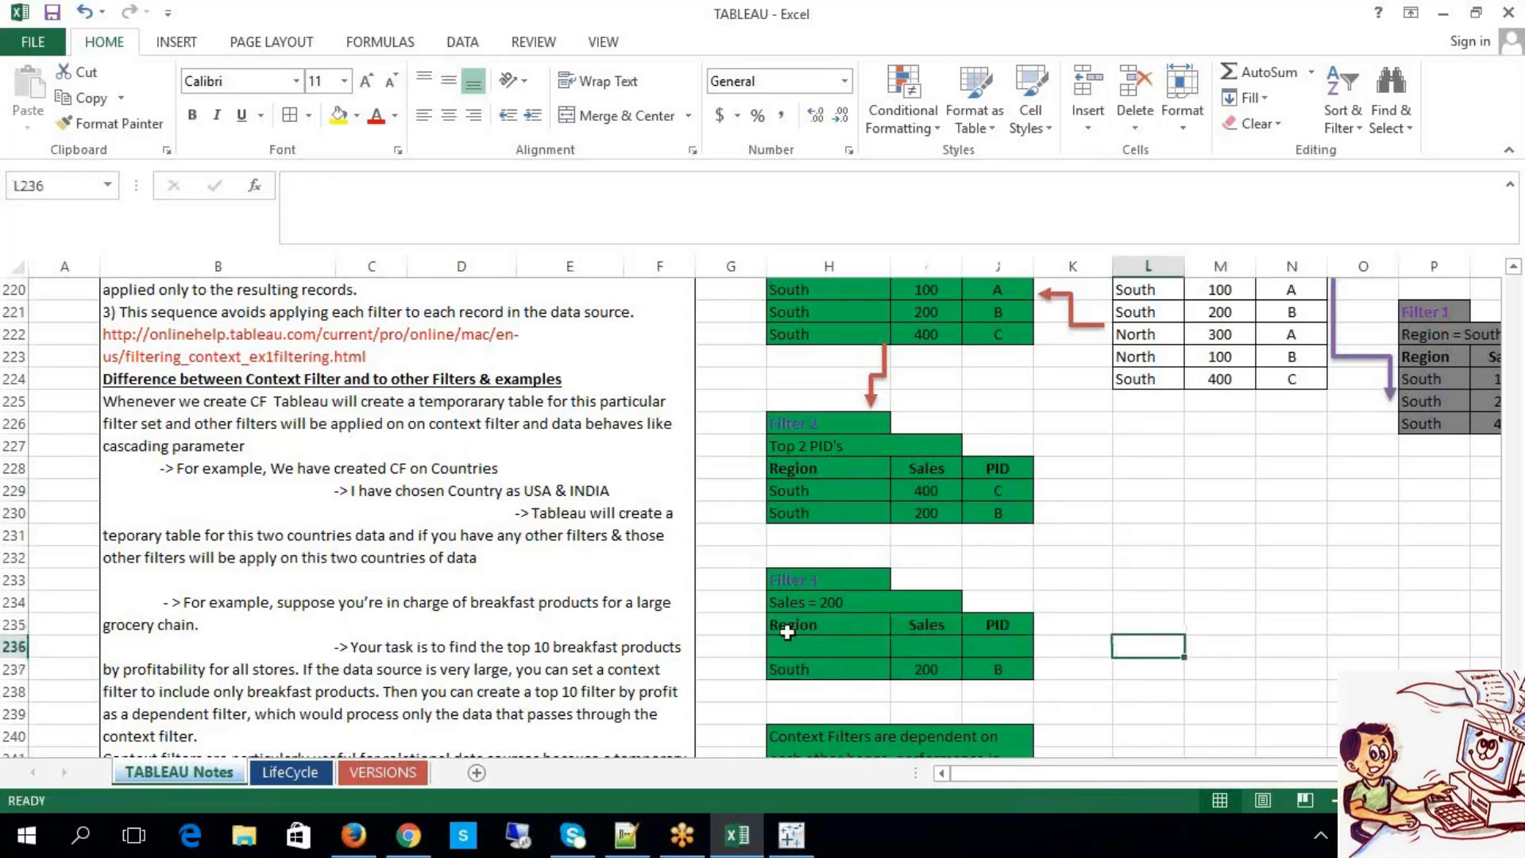
{"action": "left_click_drag", "start_coordinate": [795, 672], "coordinate": [991, 673]}
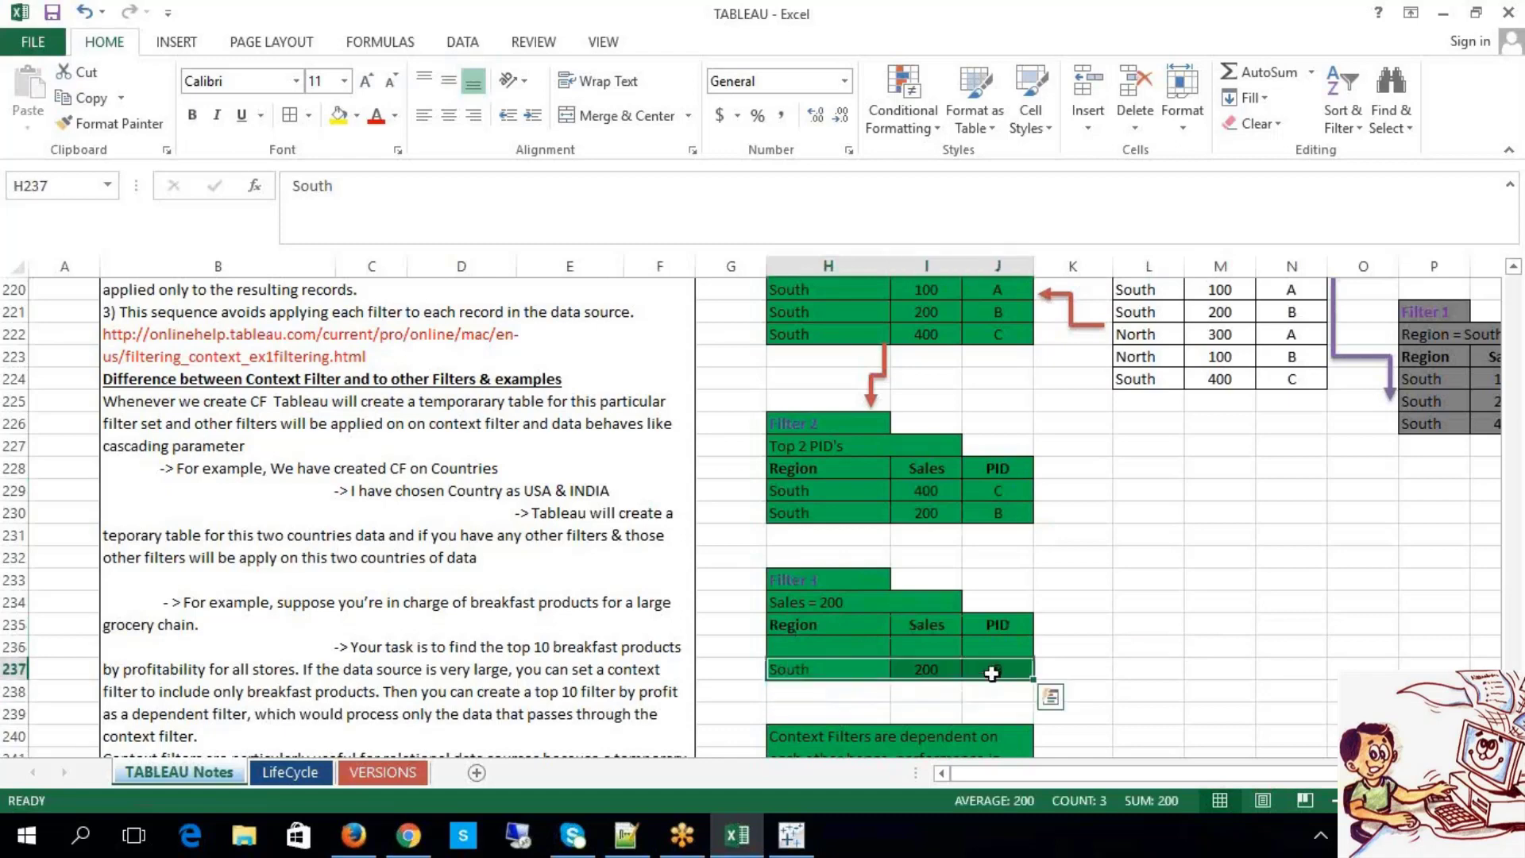
{"action": "key", "text": "ctrl+c"}
{"action": "left_click", "coordinate": [825, 645]}
{"action": "key", "text": "ctrl+v"}
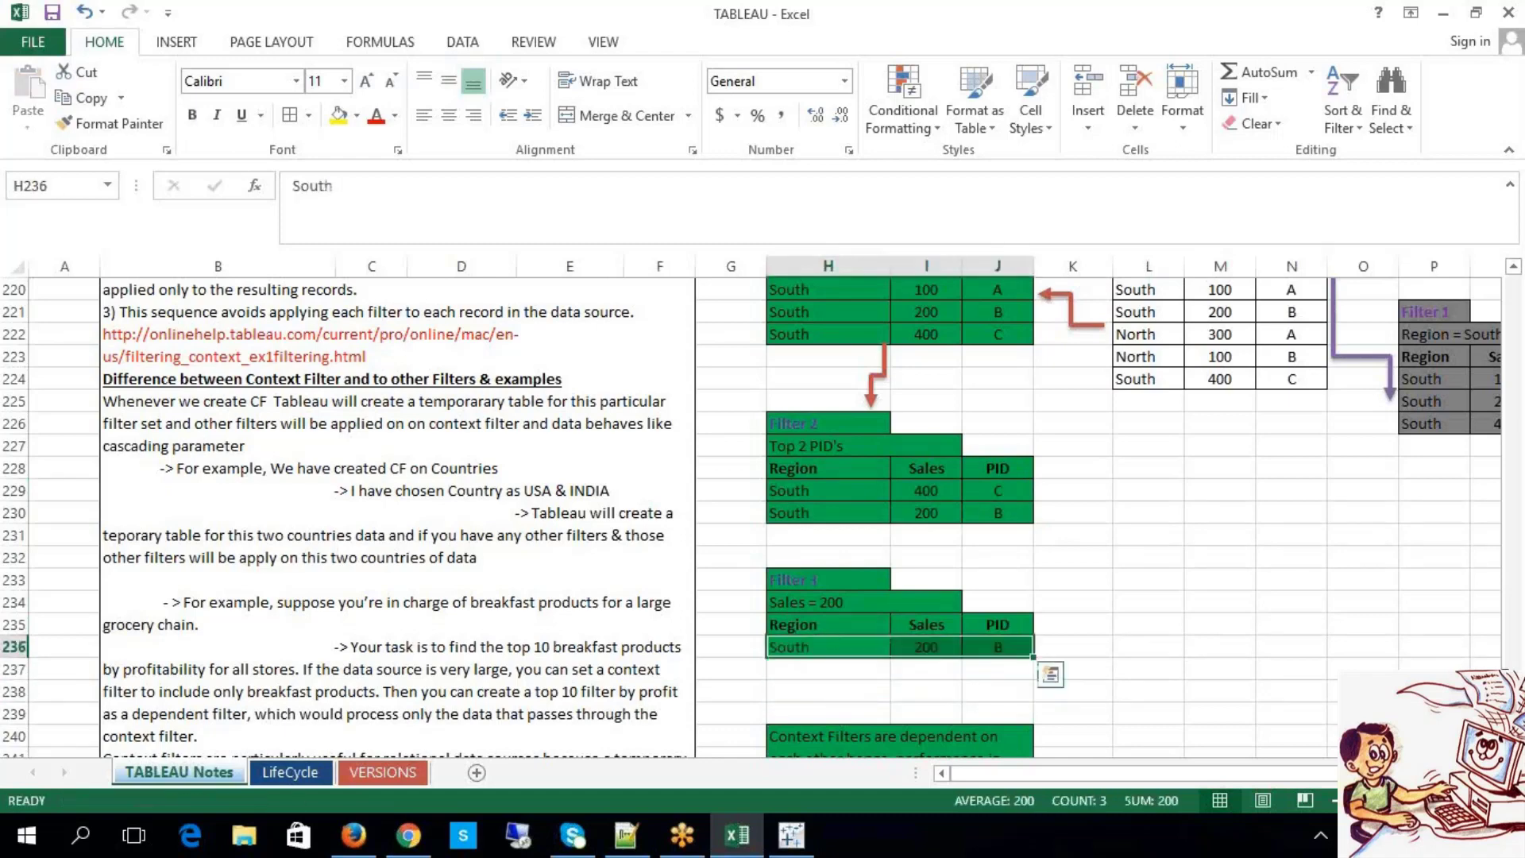
{"action": "left_click", "coordinate": [1272, 618]}
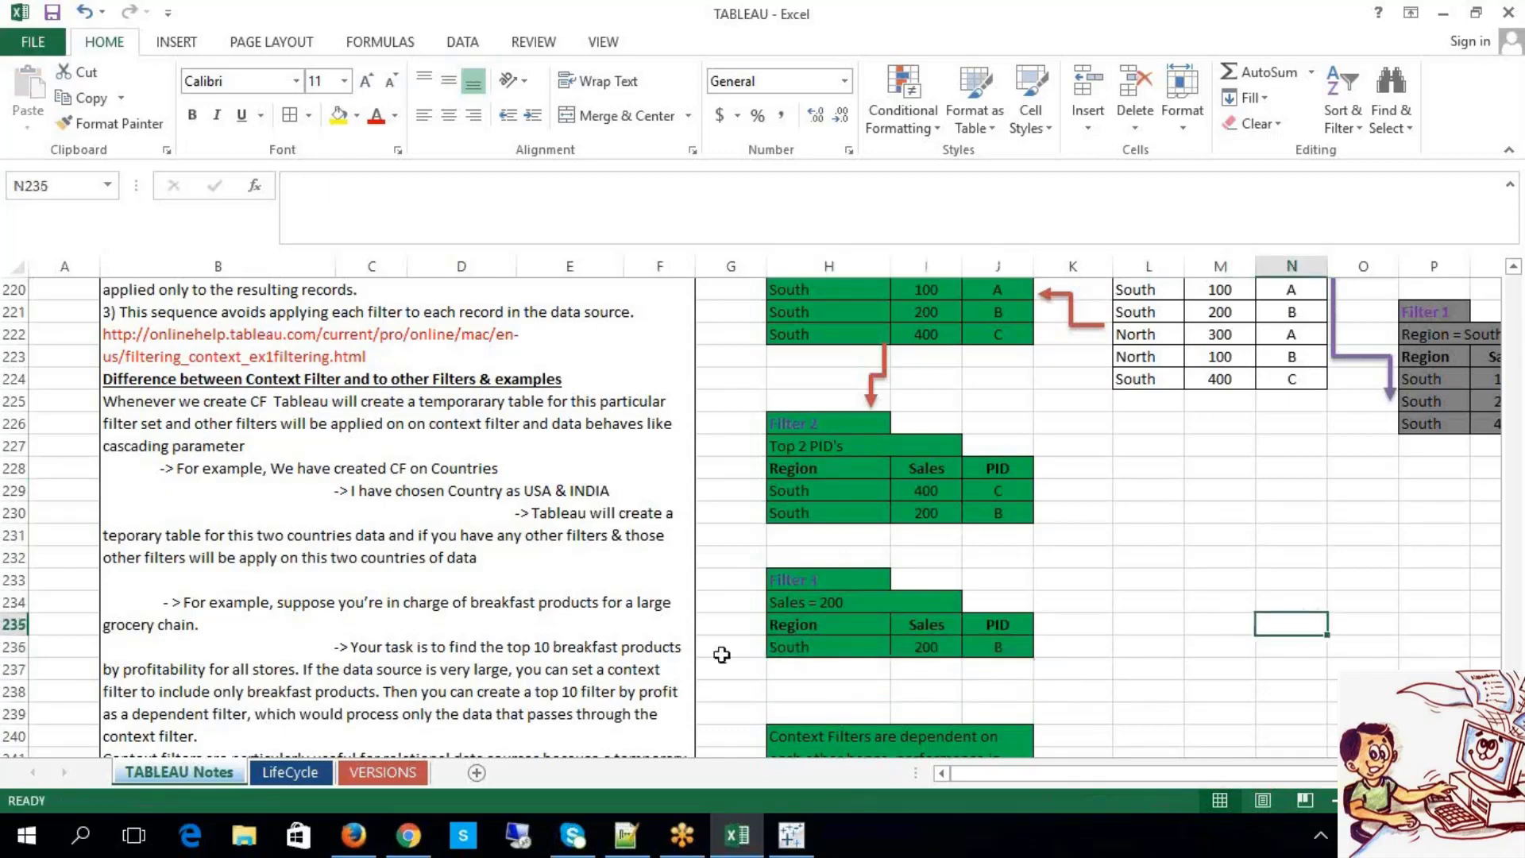
Step: Copy the red connector arrow between Filter 1 and Filter 2 and place the copy between the Filter 2 table and the Filter 3 block
{"action": "left_click", "coordinate": [826, 609]}
{"action": "left_click", "coordinate": [884, 363]}
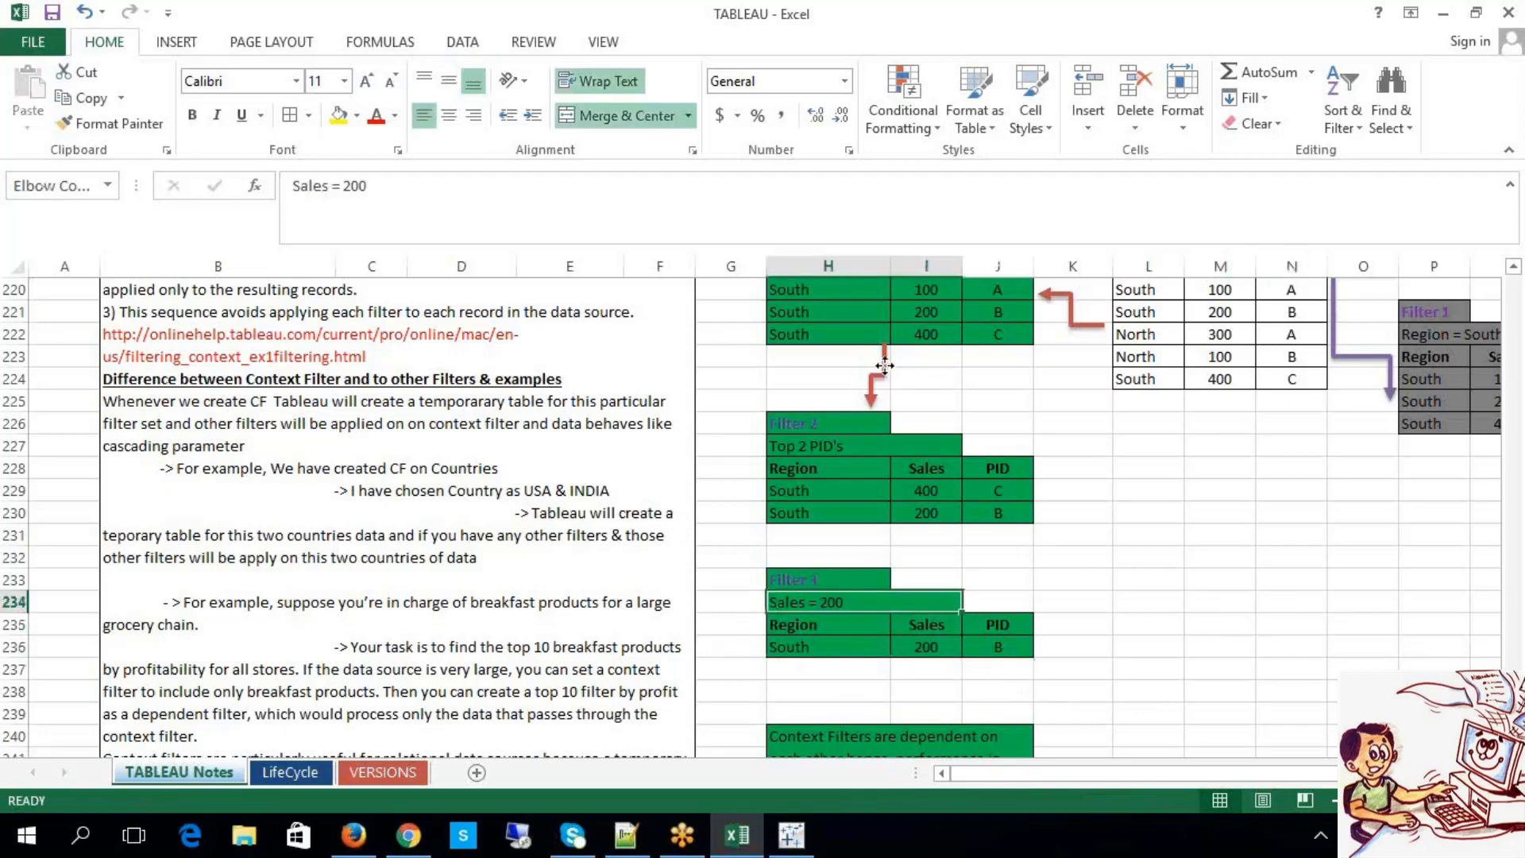
{"action": "left_click", "coordinate": [913, 549]}
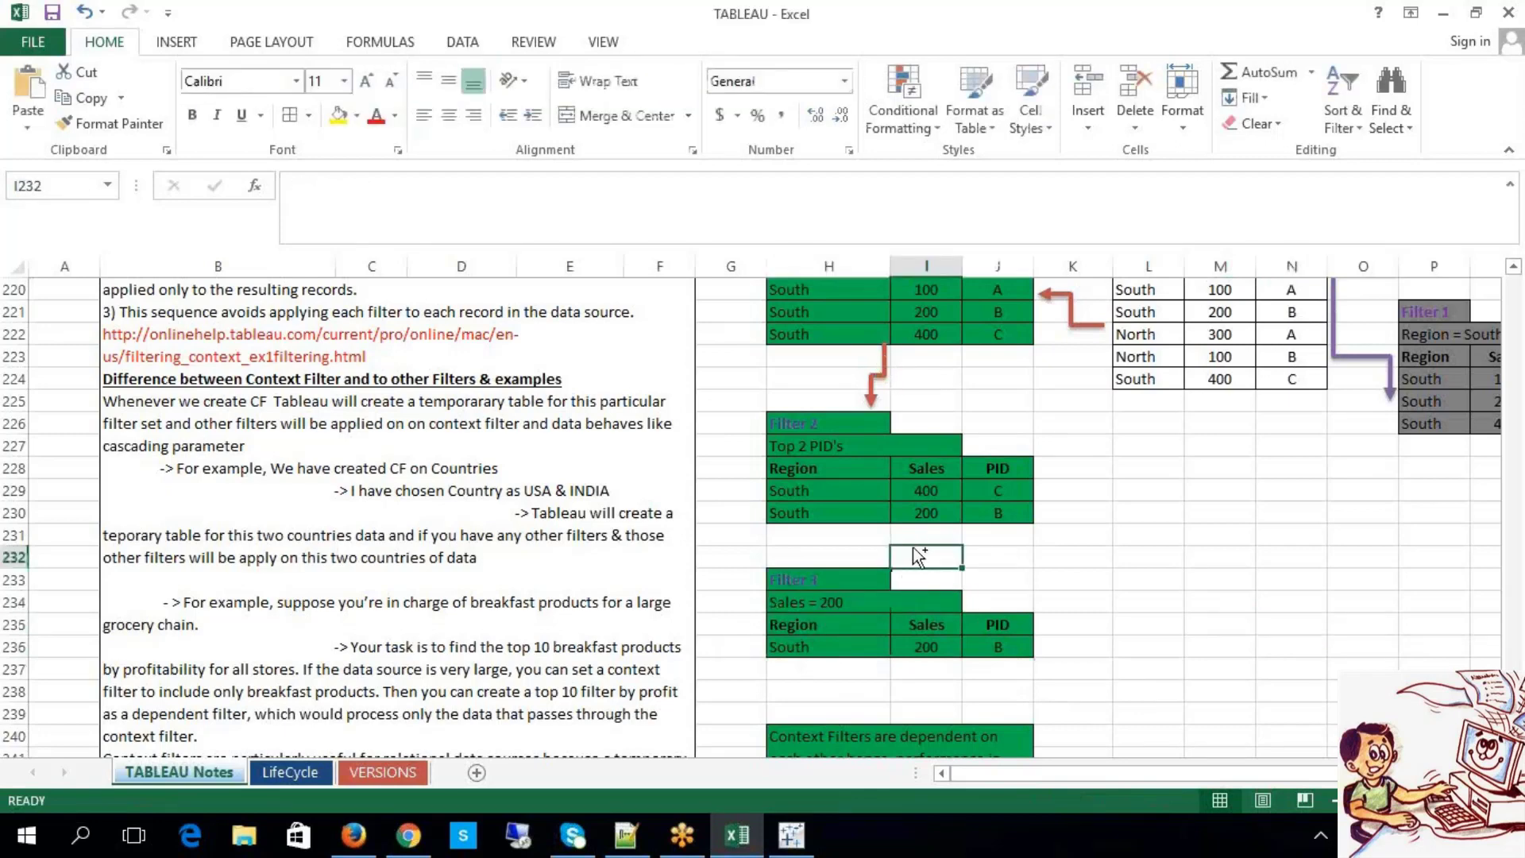
{"action": "key", "text": "ctrl+v"}
{"action": "left_click_drag", "start_coordinate": [915, 559], "coordinate": [926, 557]}
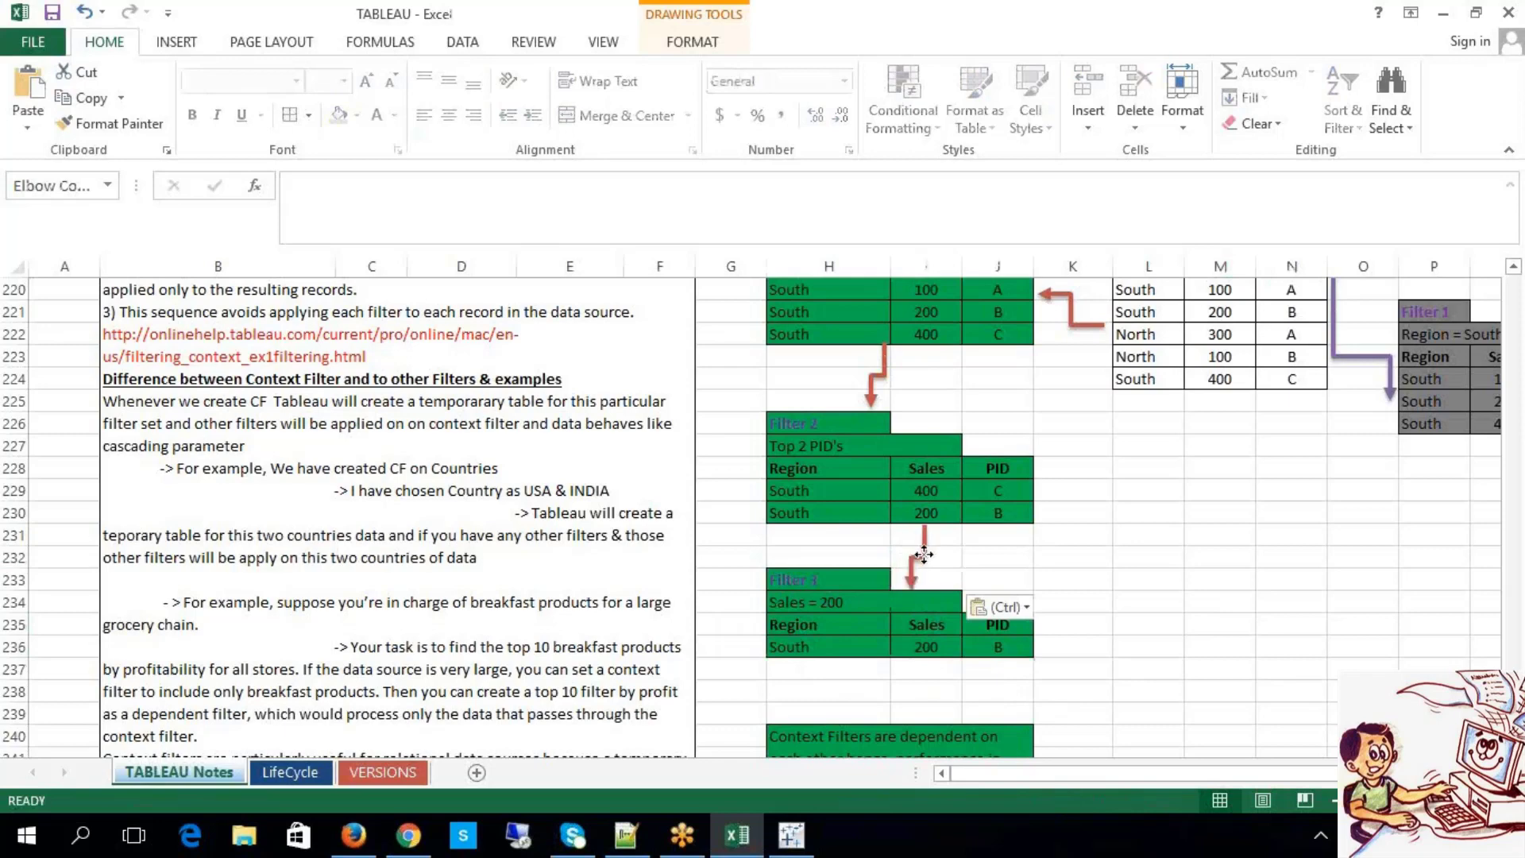
{"action": "left_click", "coordinate": [1148, 580]}
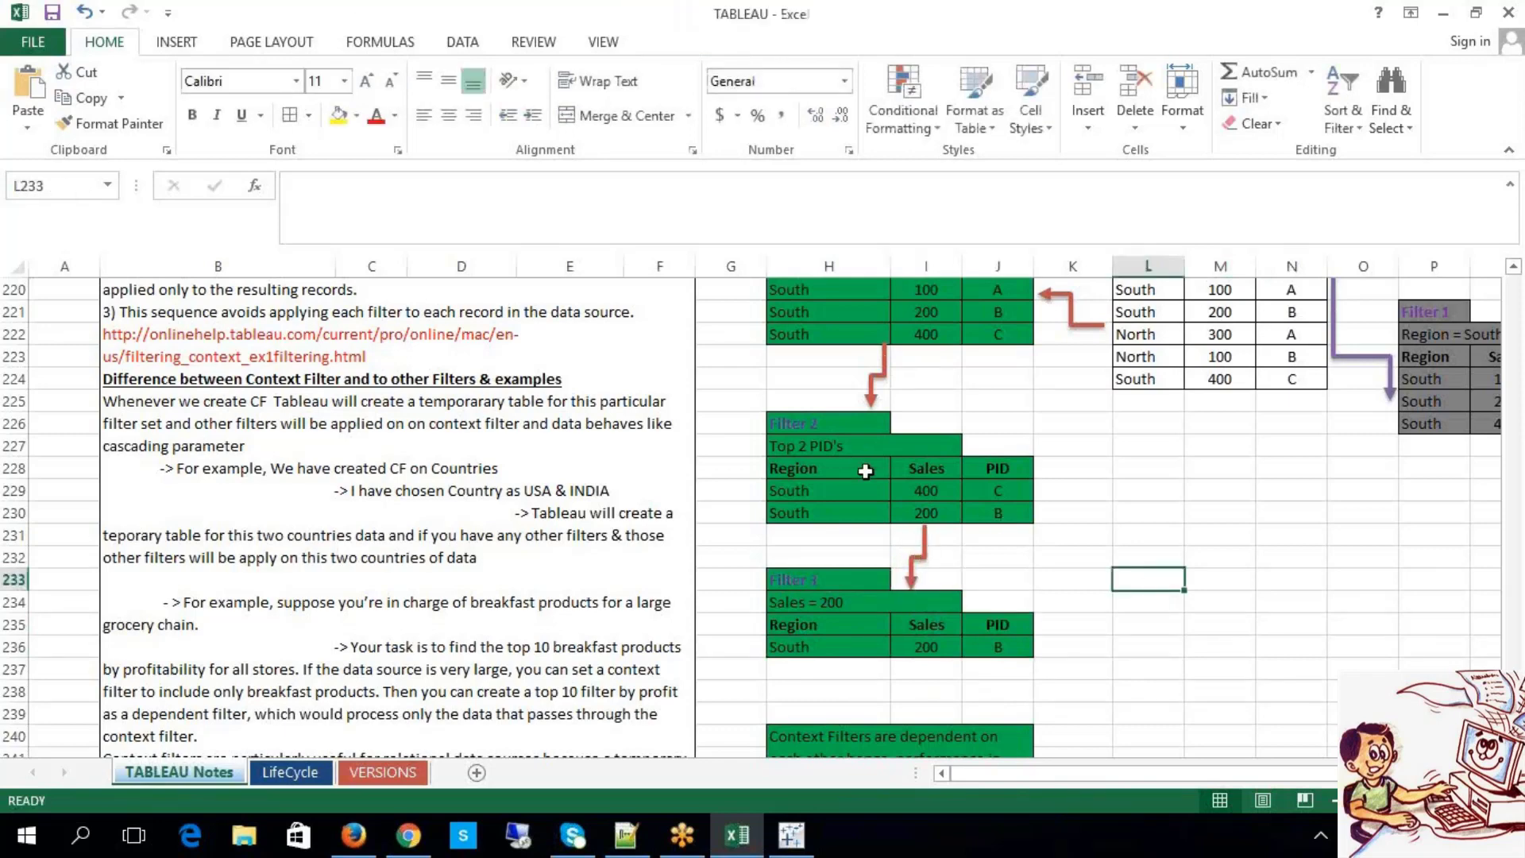
Step: Examine the context filter chain from the source table through Filter 1, Filter 2 and Filter 3, highlighting the Filter 1 block H217:J222
{"action": "scroll", "coordinate": [1183, 559], "scroll_direction": "up", "scroll_amount": 1}
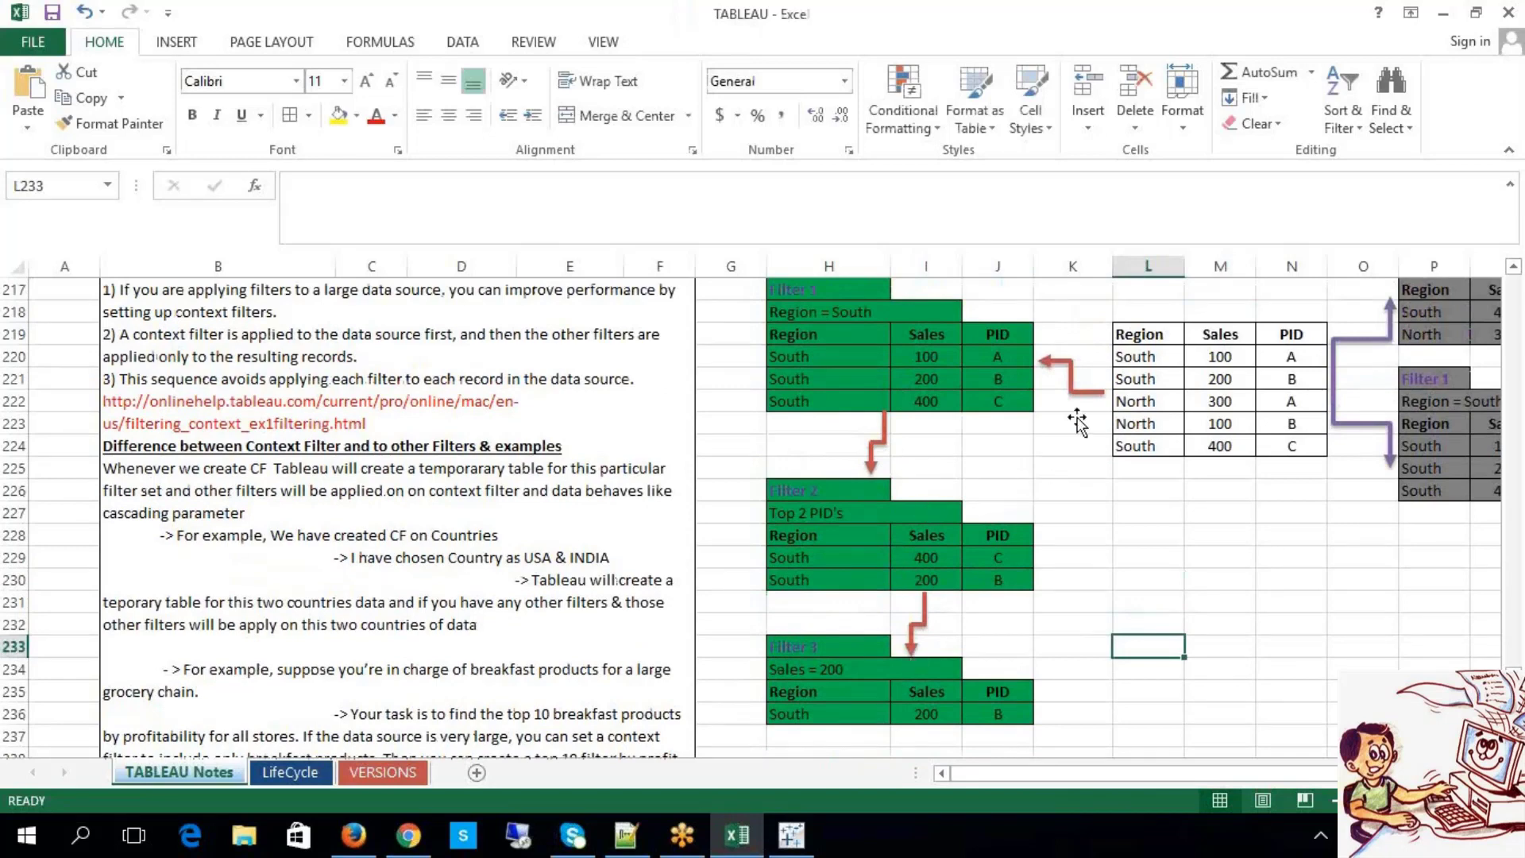
{"action": "left_click", "coordinate": [1084, 392]}
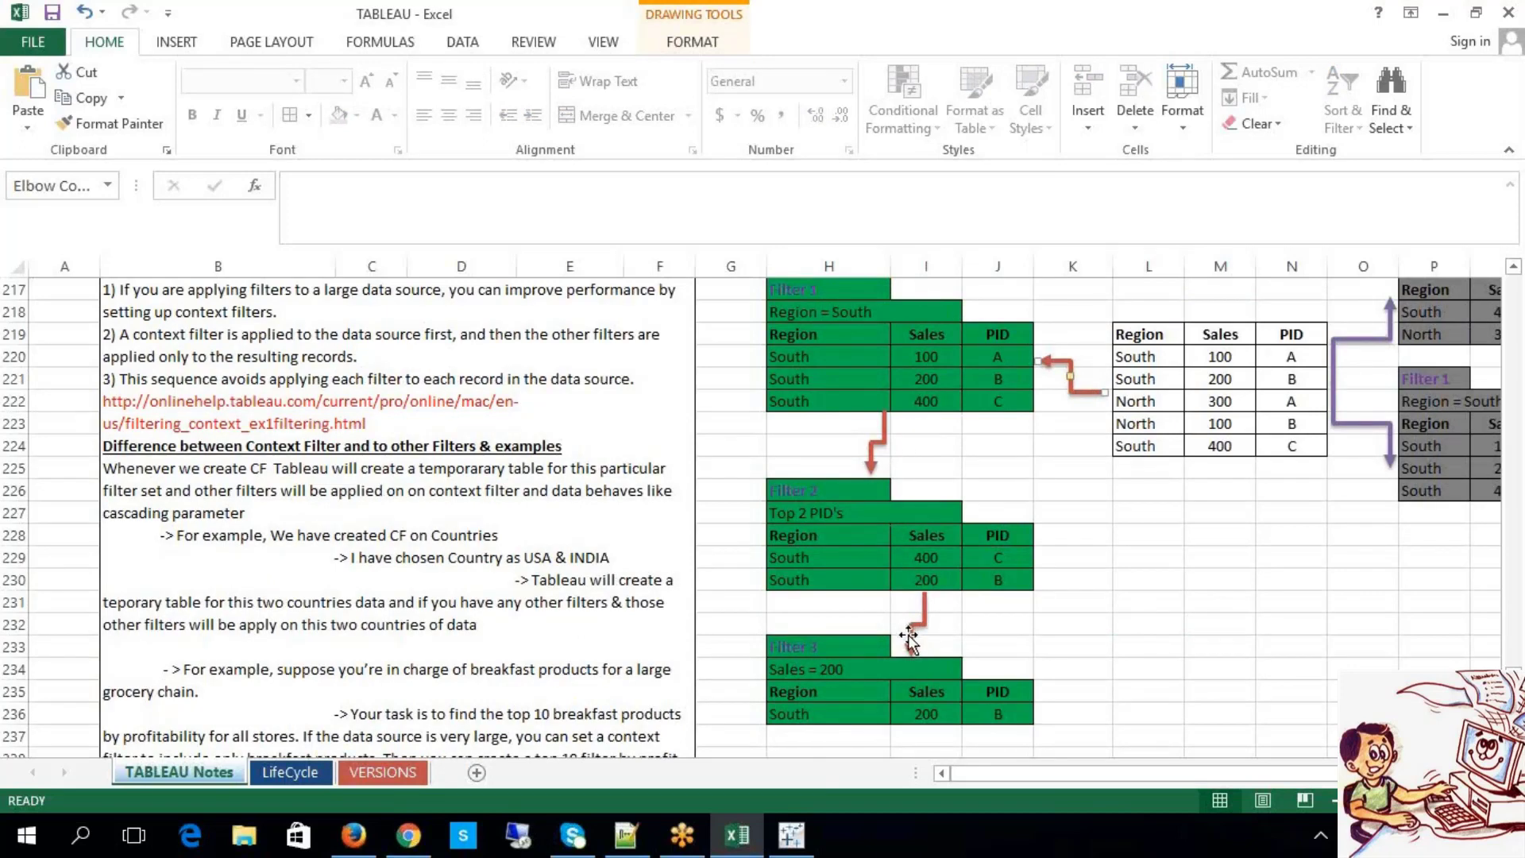
{"action": "left_click", "coordinate": [870, 299]}
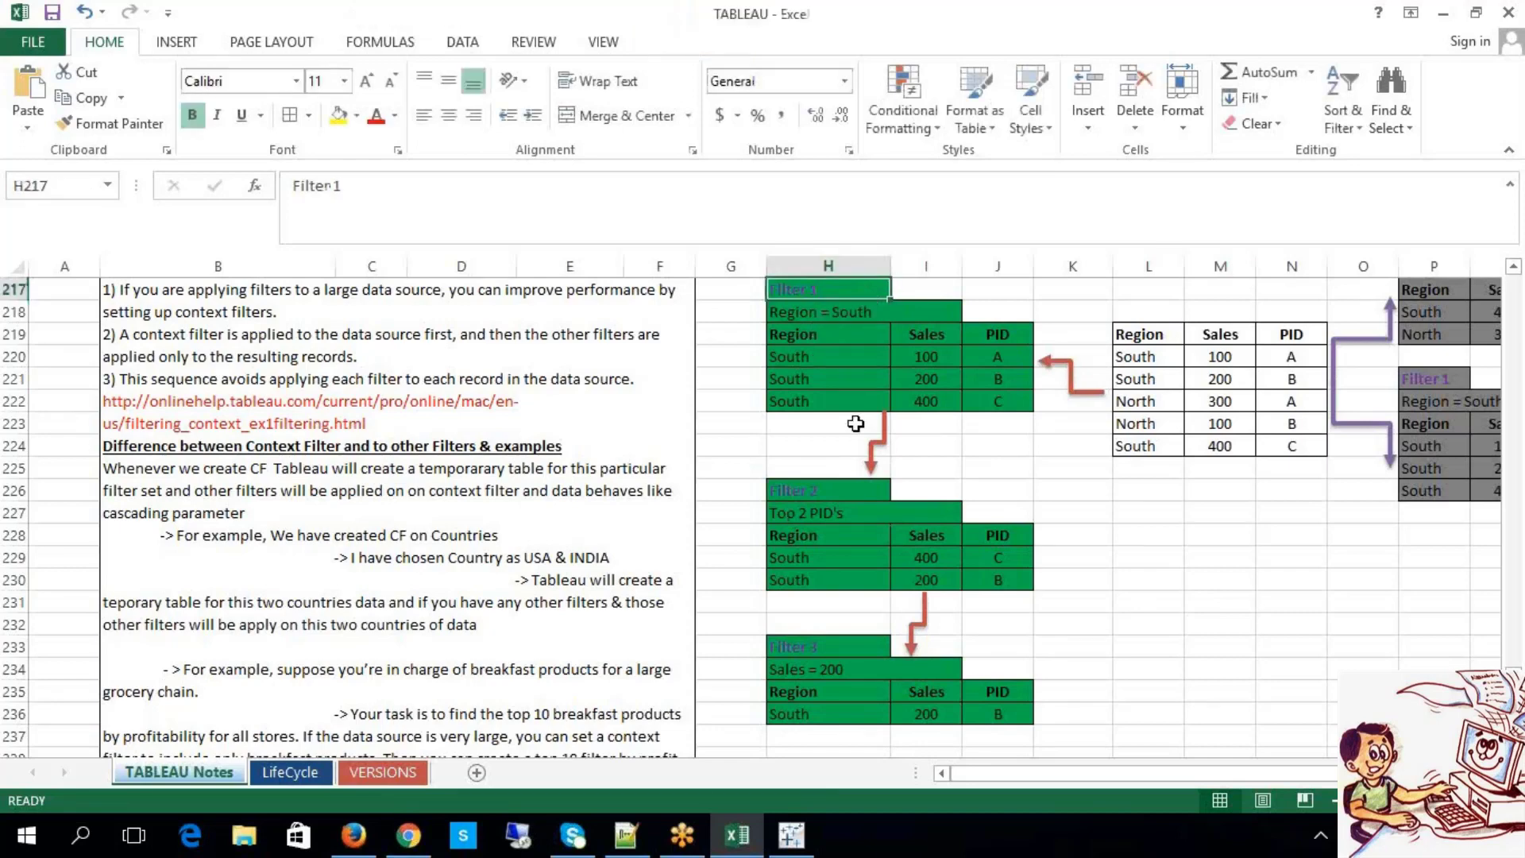
{"action": "left_click", "coordinate": [1222, 632]}
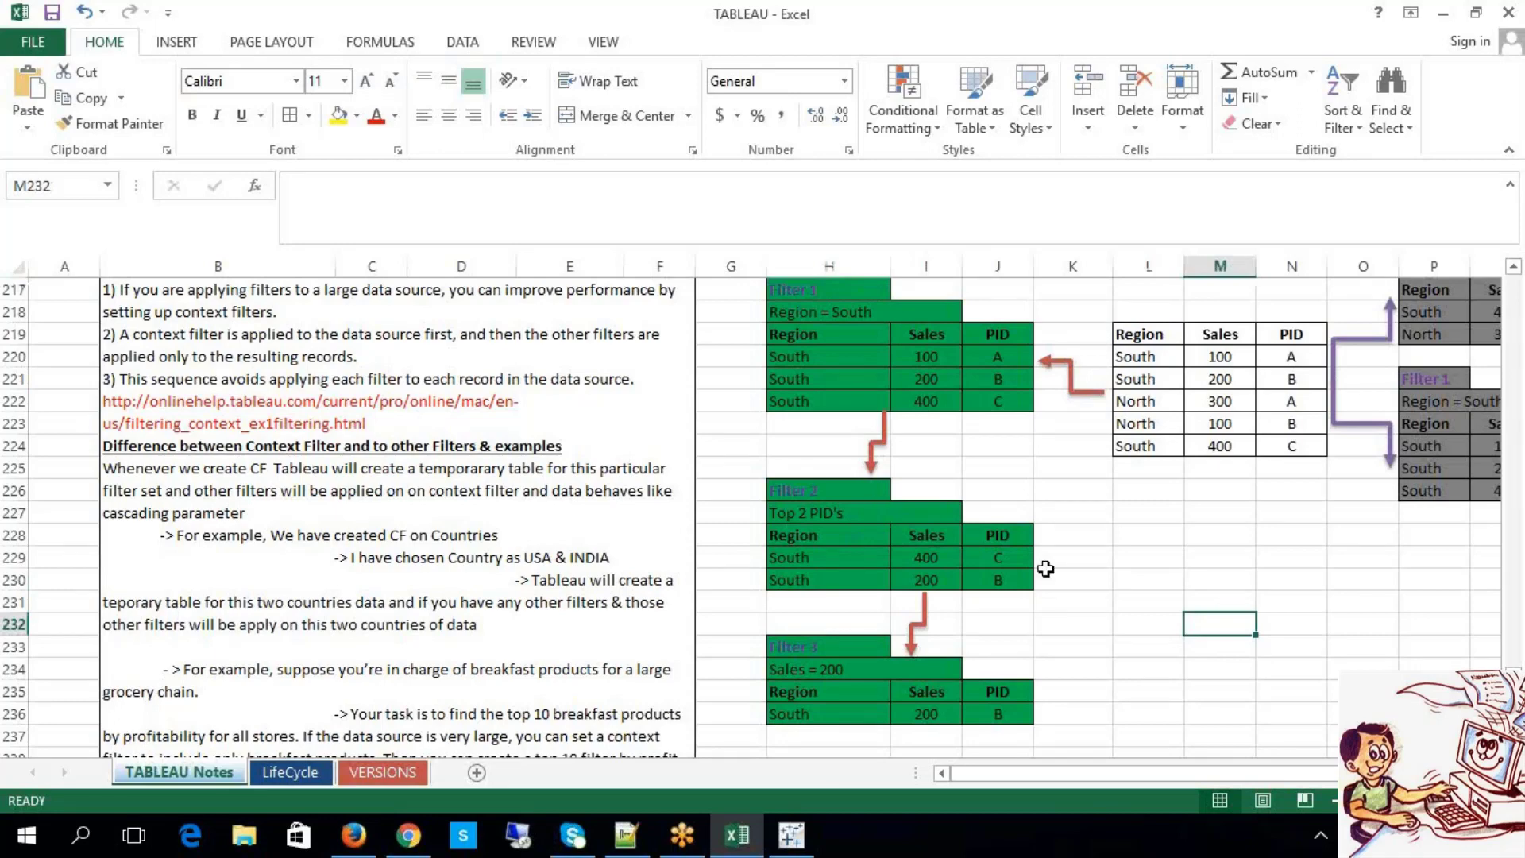
{"action": "left_click", "coordinate": [1244, 559]}
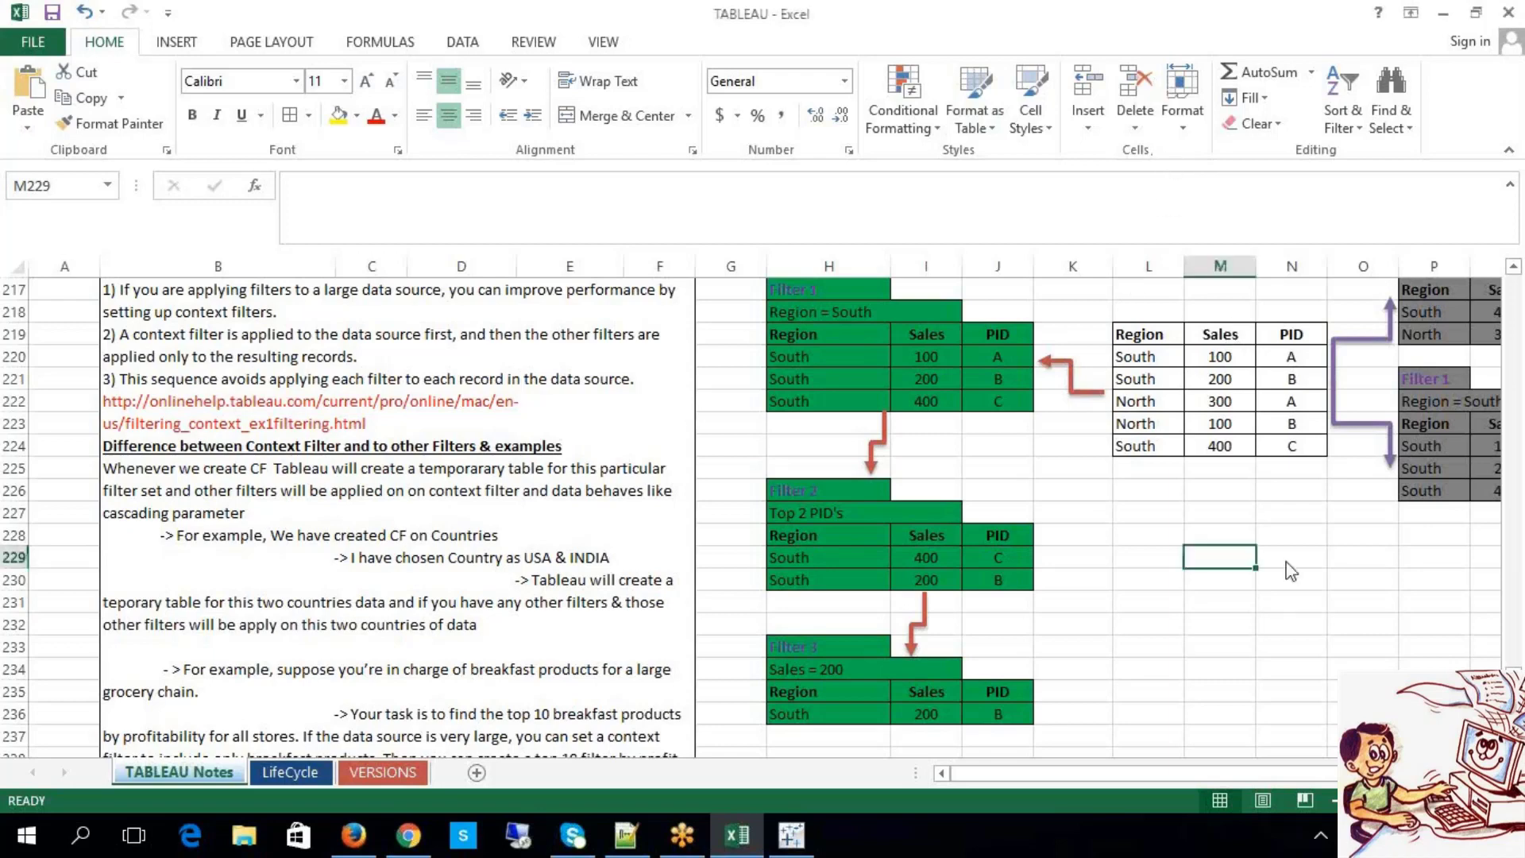
{"action": "left_click", "coordinate": [870, 362]}
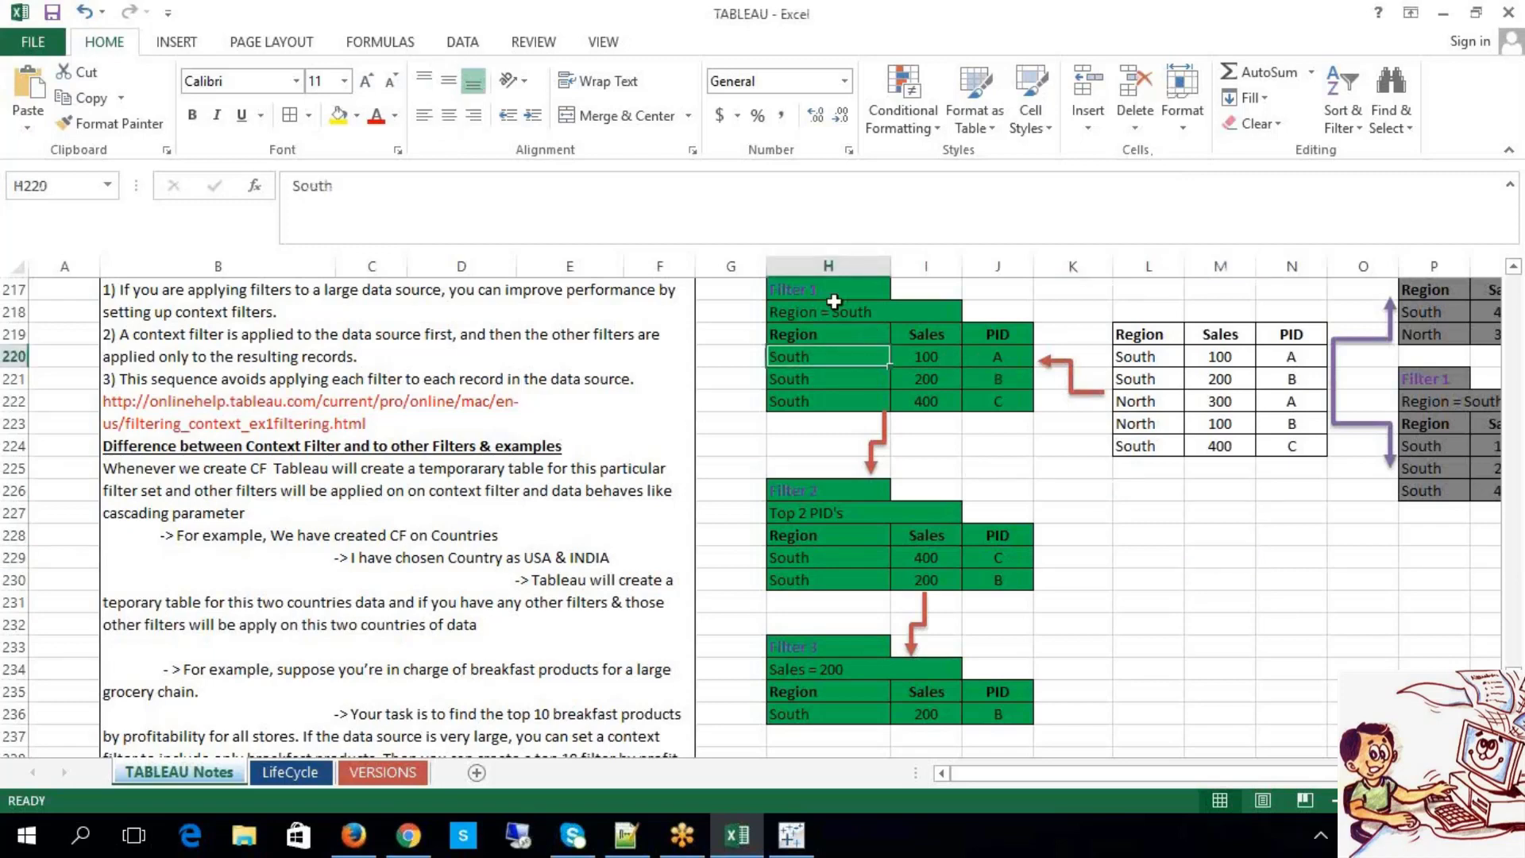
{"action": "left_click_drag", "start_coordinate": [830, 296], "coordinate": [987, 401]}
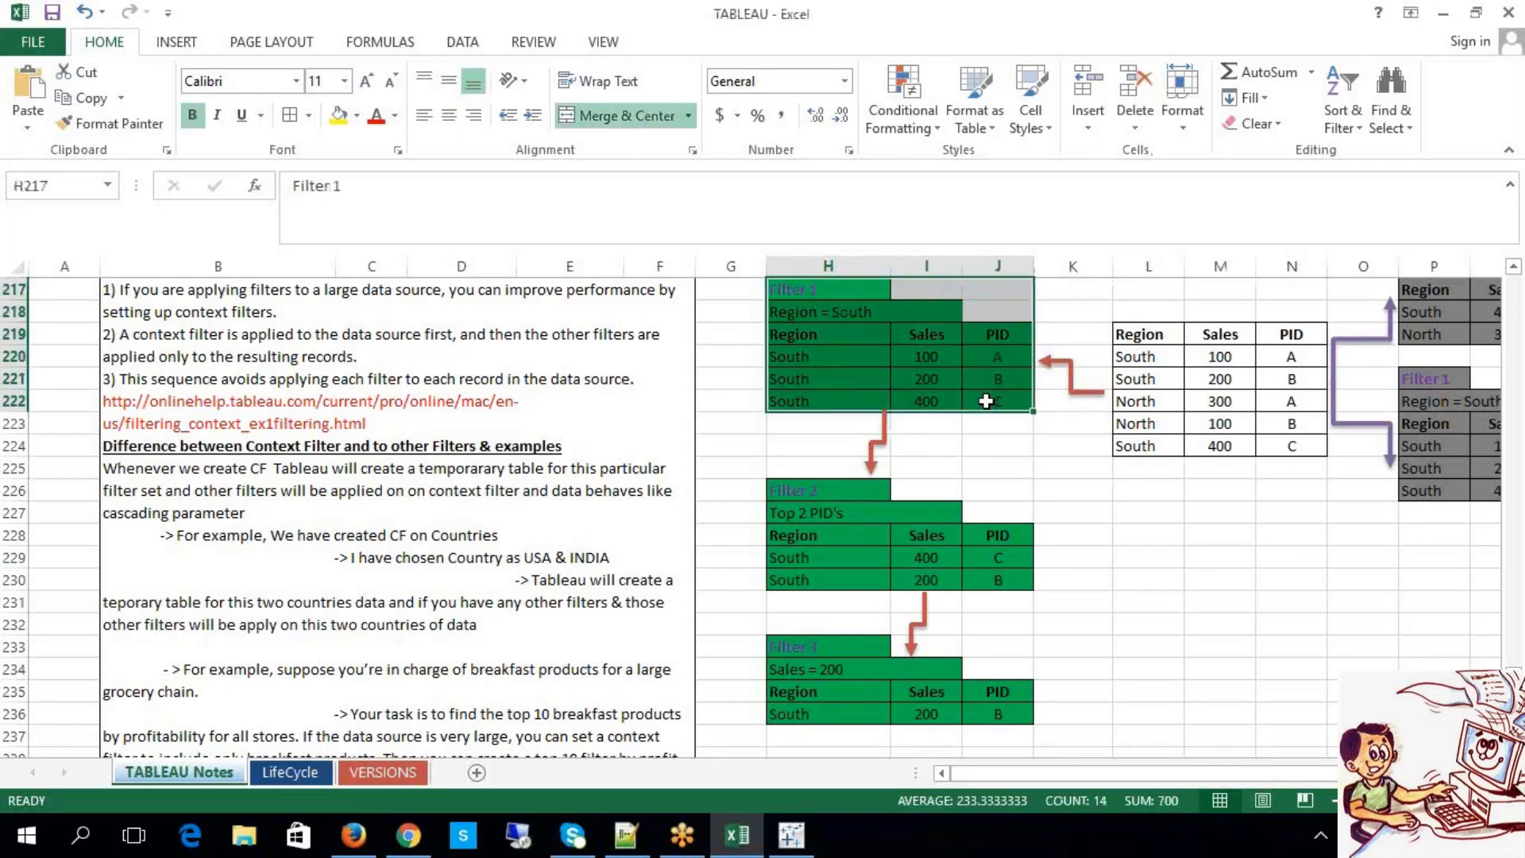
{"action": "left_click", "coordinate": [1151, 622]}
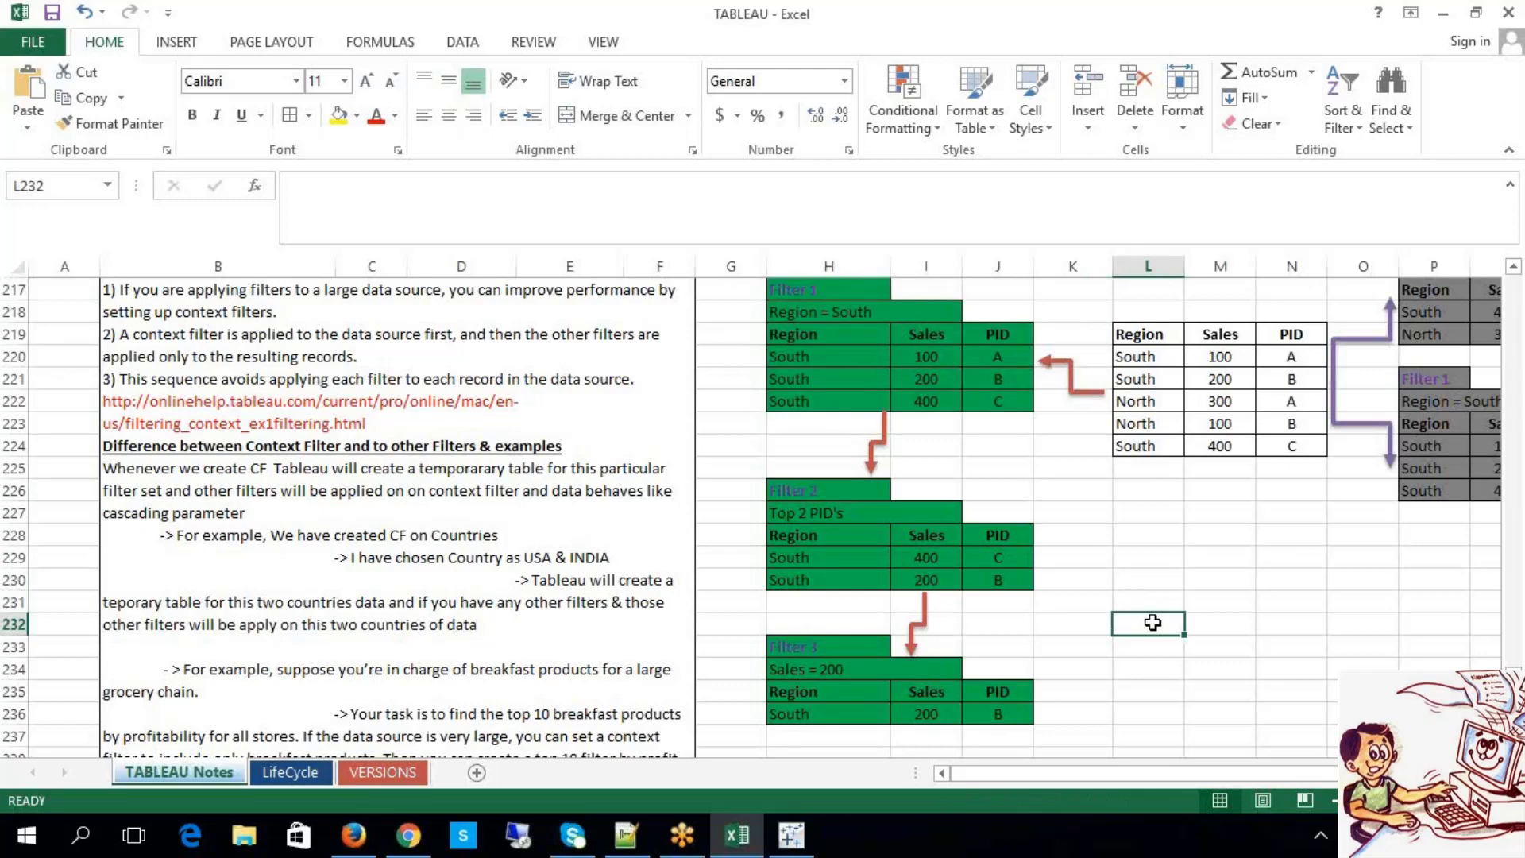
{"action": "left_click", "coordinate": [1249, 581]}
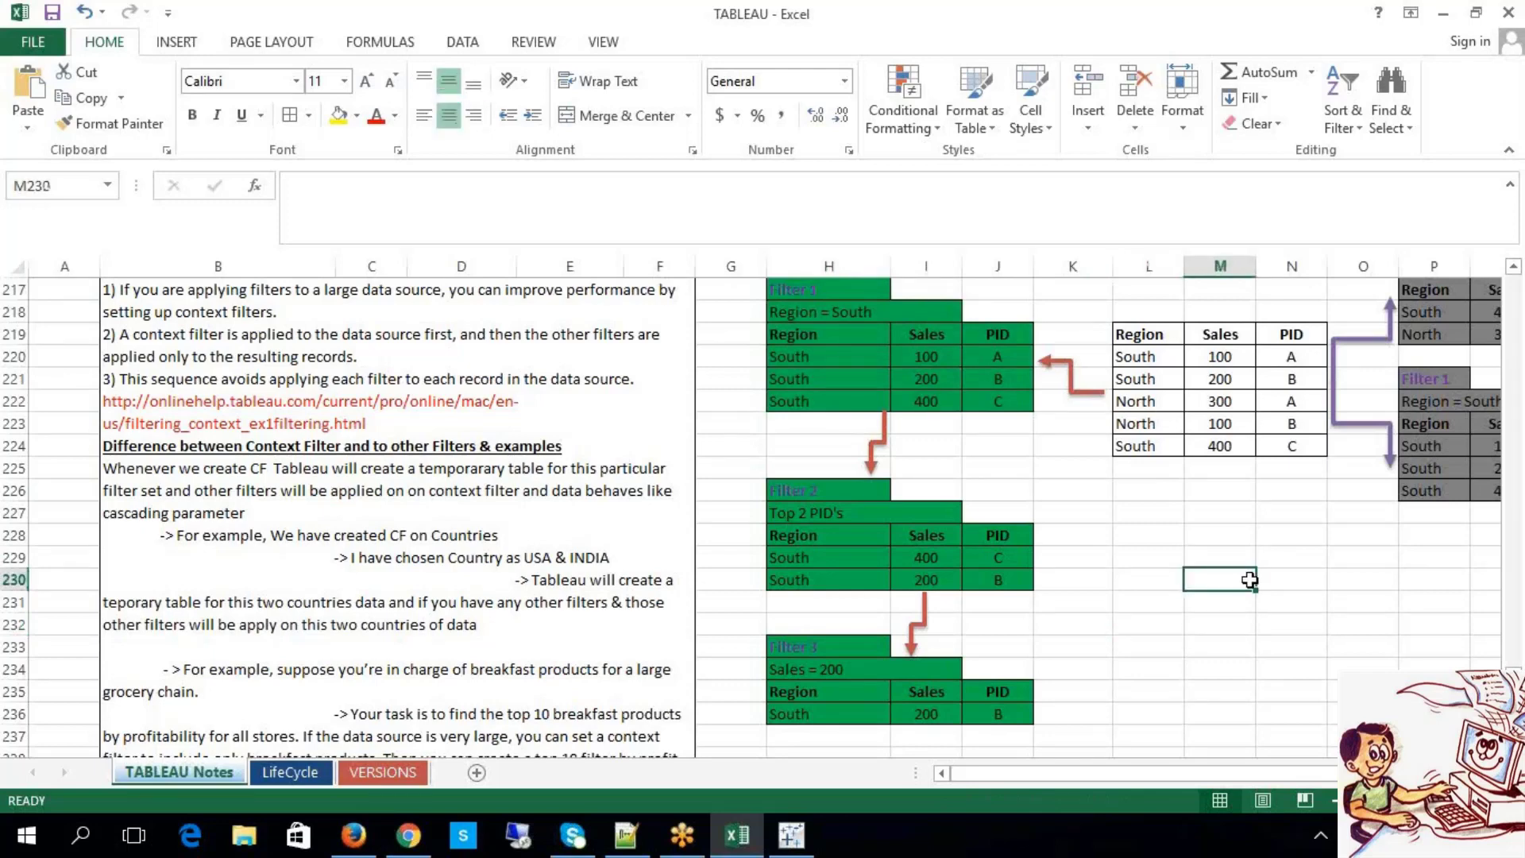
Step: Examine the Context Filters notes in B217, highlighting the Tableau online help link on context filtering
{"action": "scroll", "coordinate": [1192, 517], "scroll_direction": "up", "scroll_amount": 6}
{"action": "left_click", "coordinate": [1148, 490]}
{"action": "scroll", "coordinate": [381, 363], "scroll_direction": "down", "scroll_amount": 7}
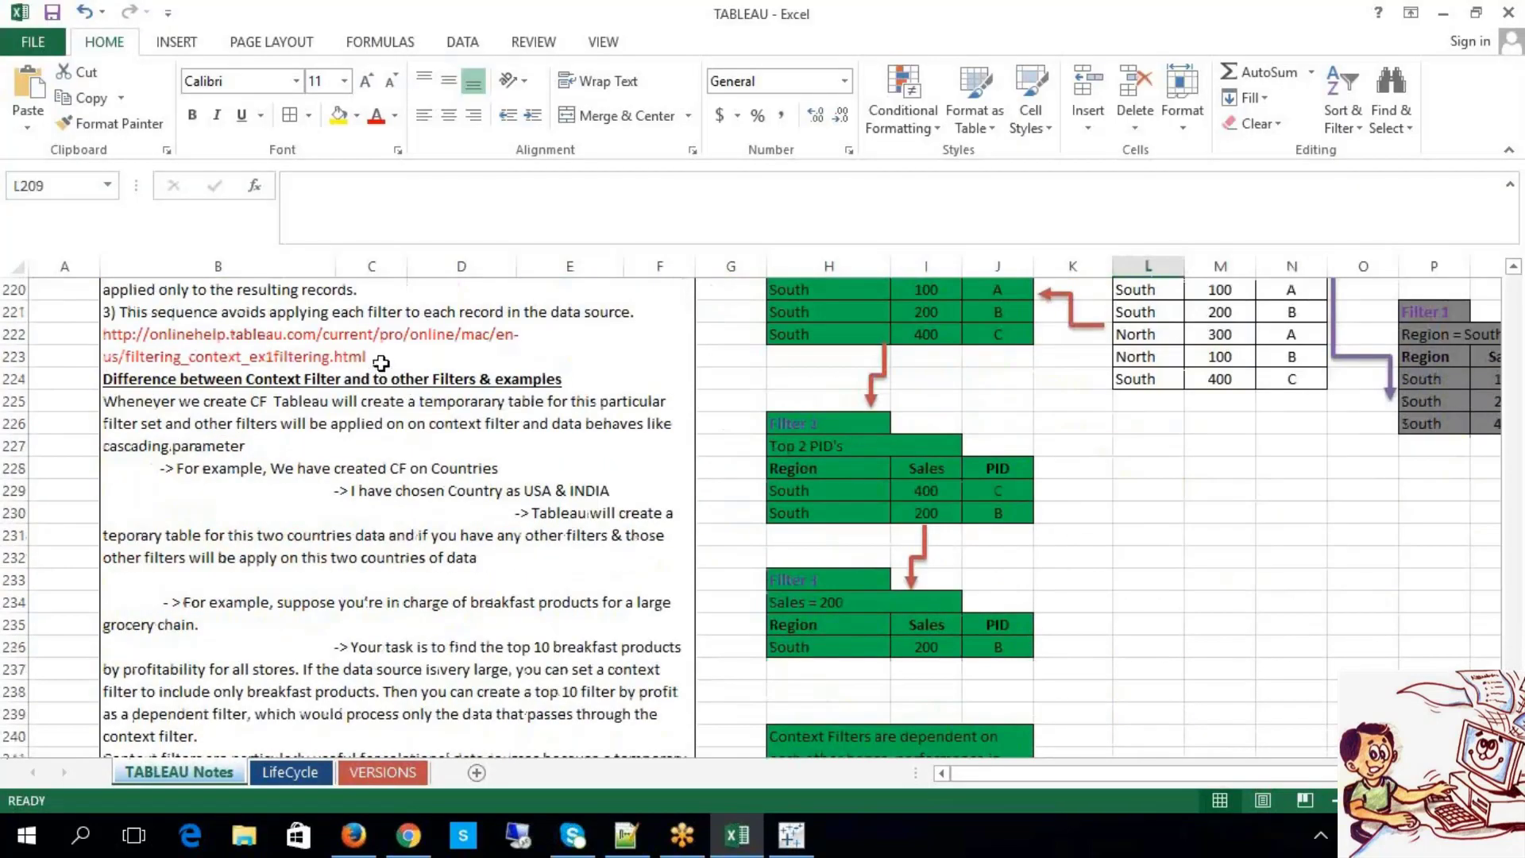
{"action": "left_click", "coordinate": [381, 363]}
{"action": "scroll", "coordinate": [381, 363], "scroll_direction": "up", "scroll_amount": 1}
{"action": "double_click", "coordinate": [206, 413]}
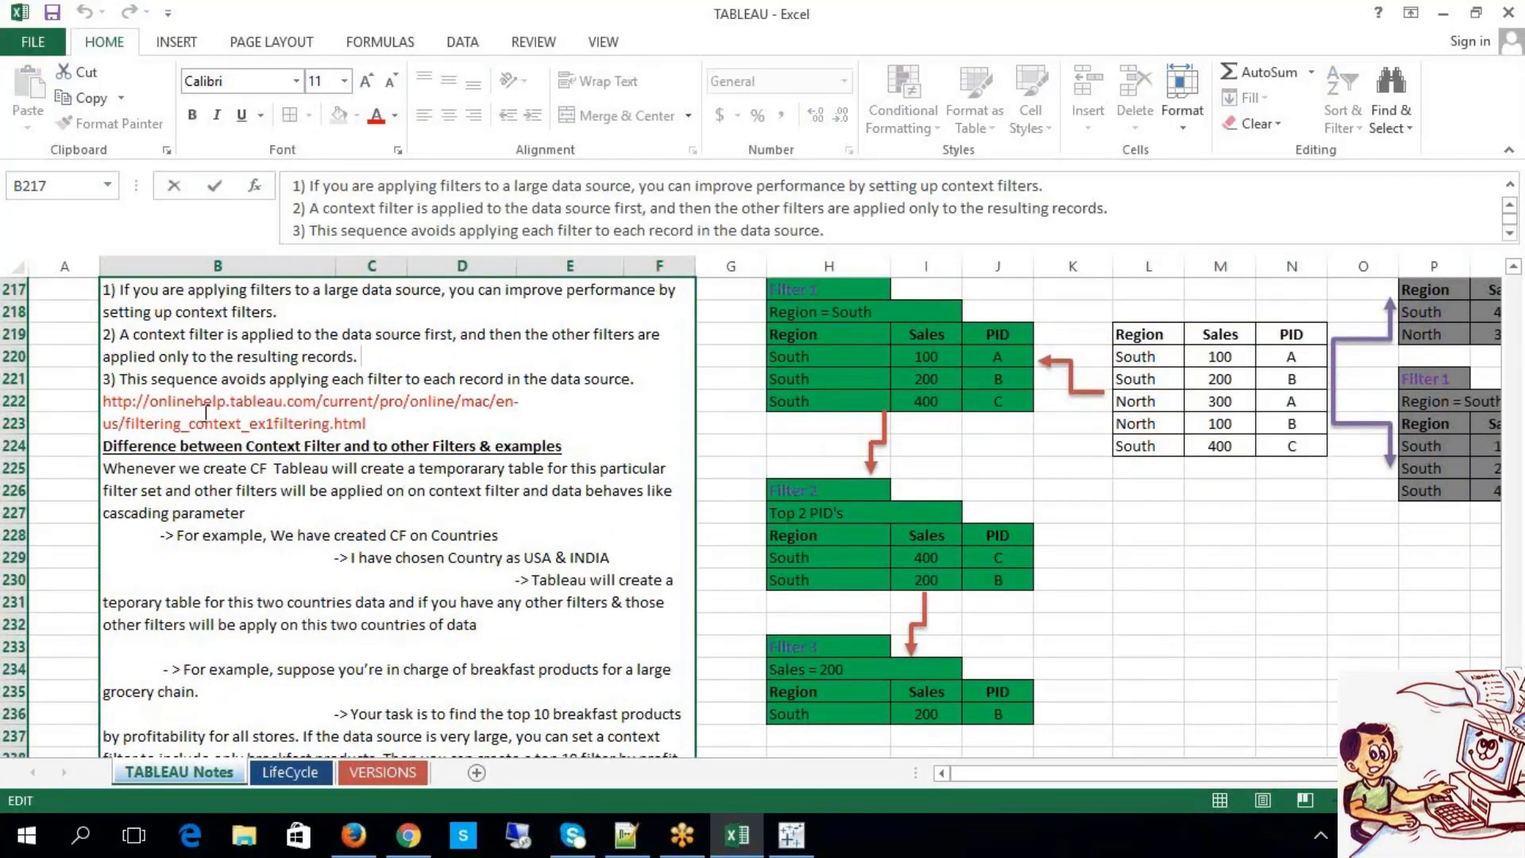
{"action": "double_click", "coordinate": [279, 414]}
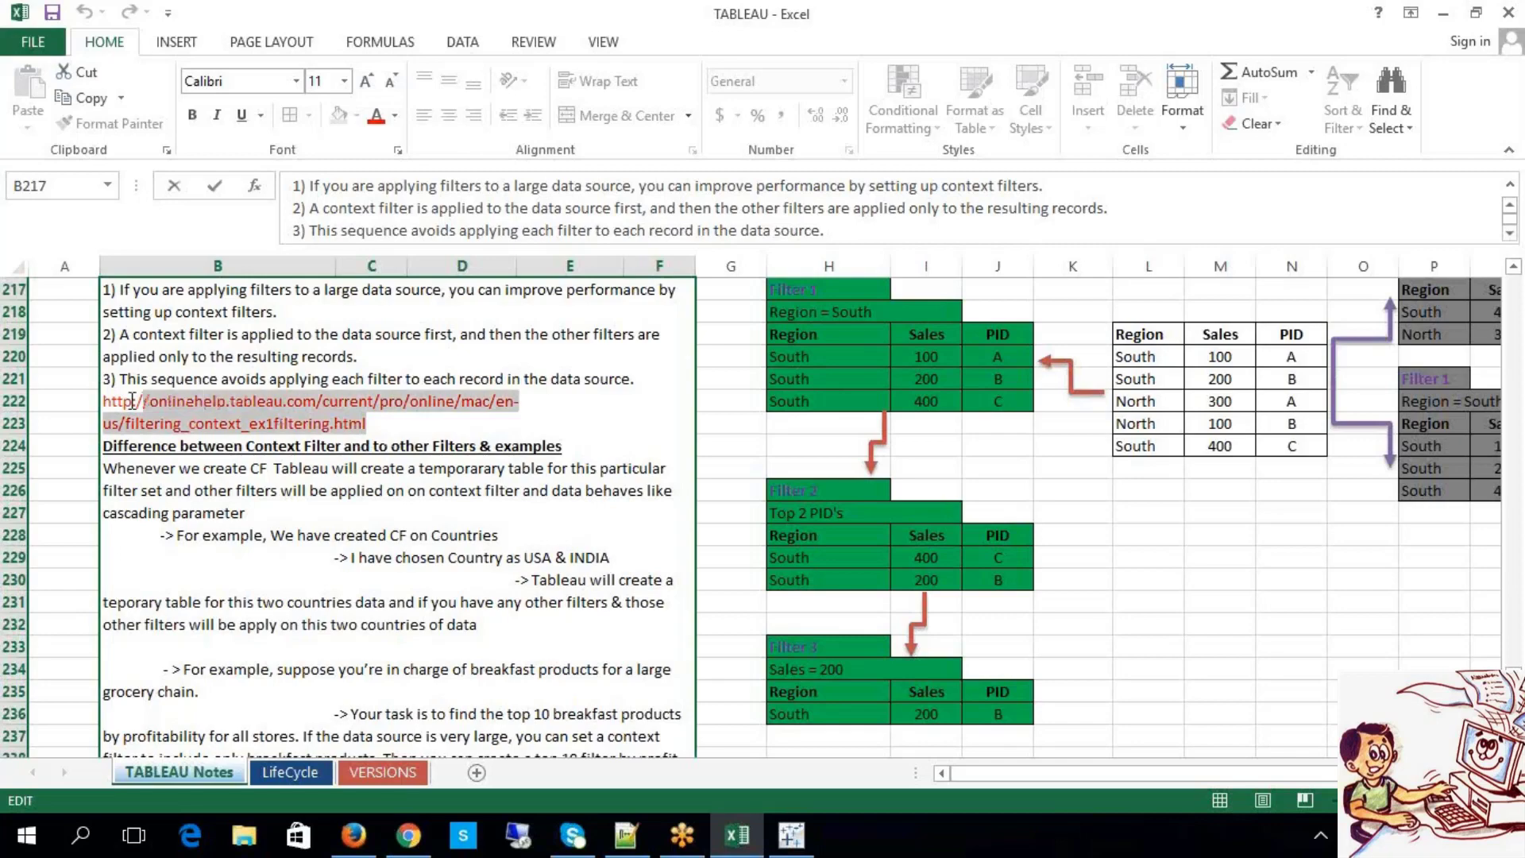
{"action": "left_click", "coordinate": [1220, 607]}
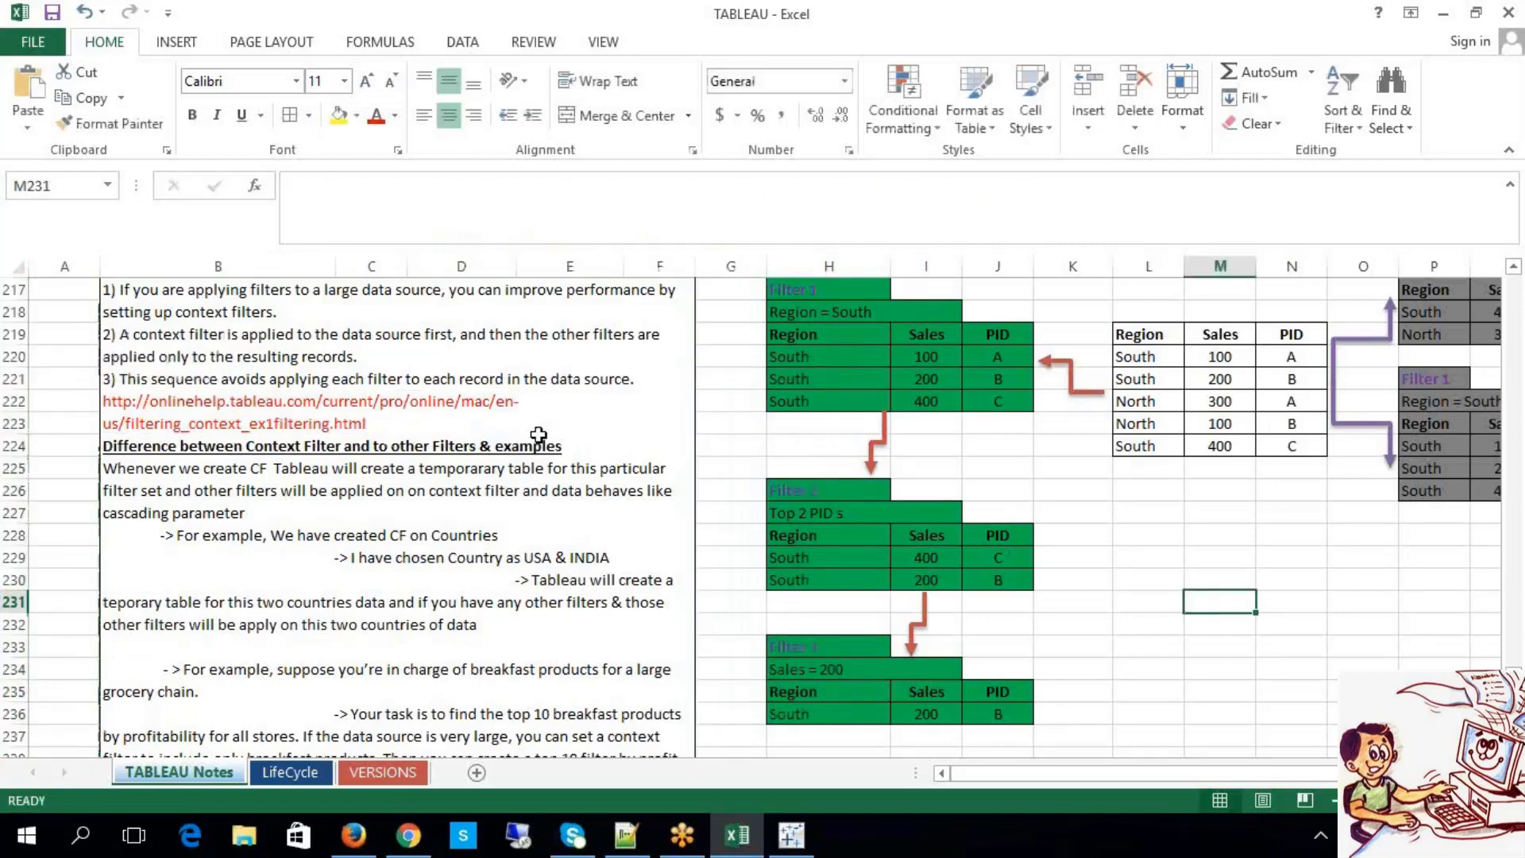
{"action": "scroll", "coordinate": [602, 527], "scroll_direction": "up", "scroll_amount": 20}
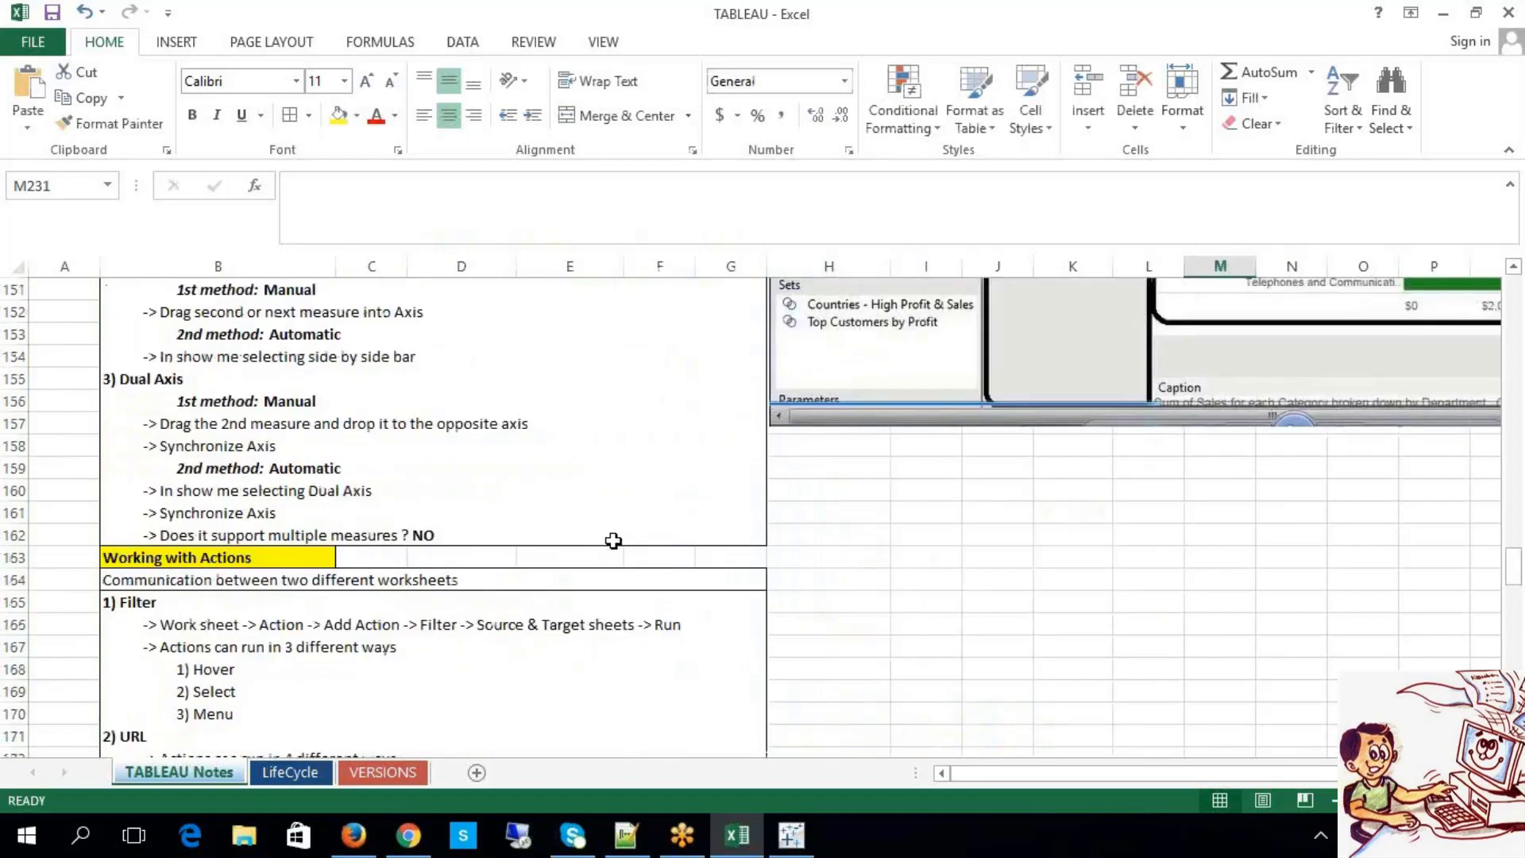
{"action": "scroll", "coordinate": [613, 541], "scroll_direction": "up", "scroll_amount": 10}
{"action": "scroll", "coordinate": [613, 541], "scroll_direction": "down", "scroll_amount": 20}
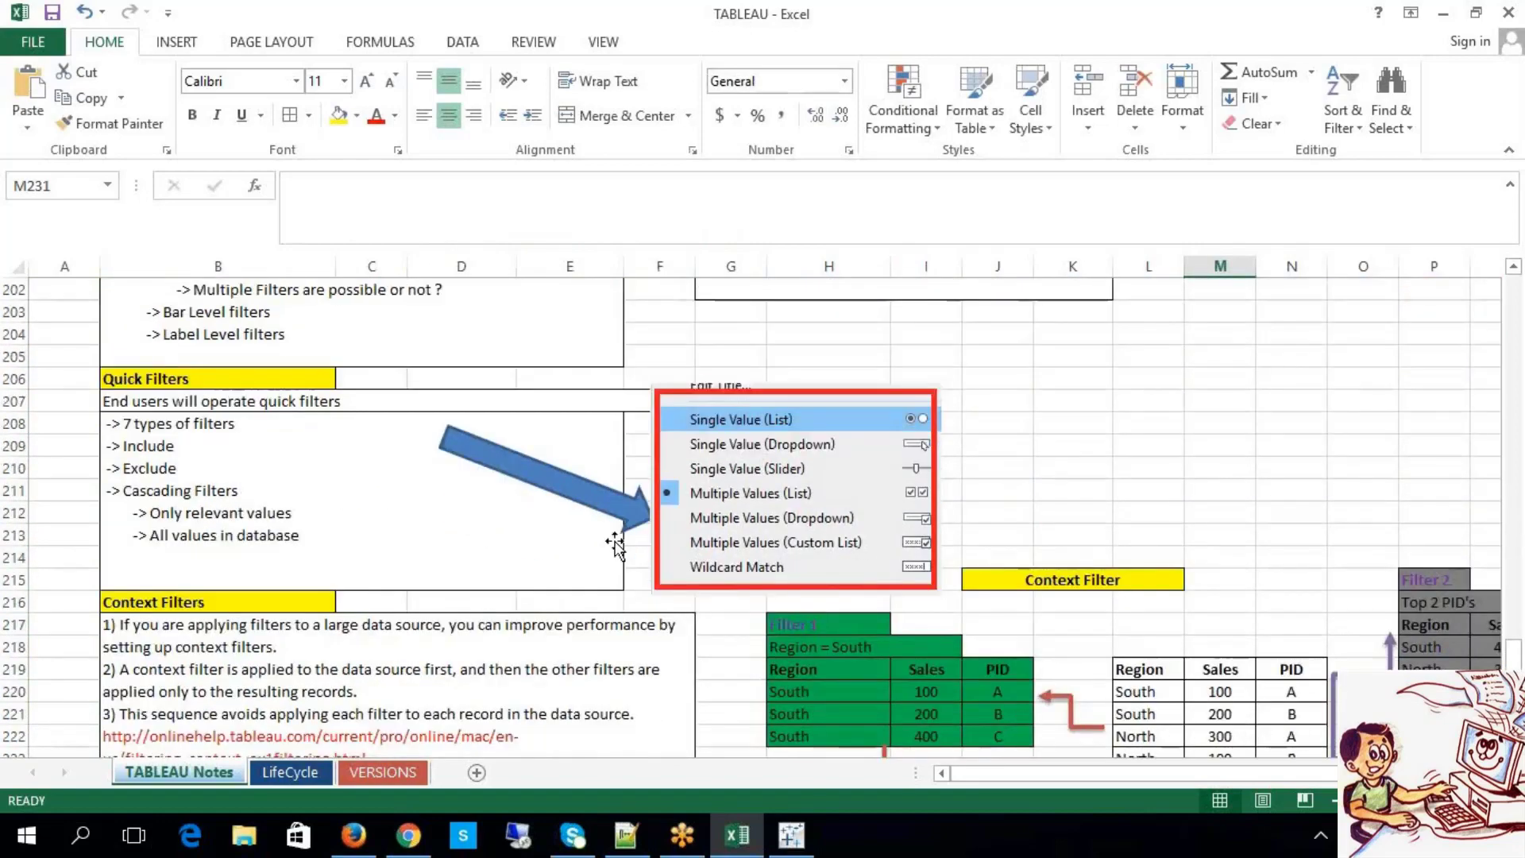
Step: Review the Context Filters notes and the filter example tables in the TABLEAU Notes sheet
{"action": "scroll", "coordinate": [615, 546], "scroll_direction": "down", "scroll_amount": 5}
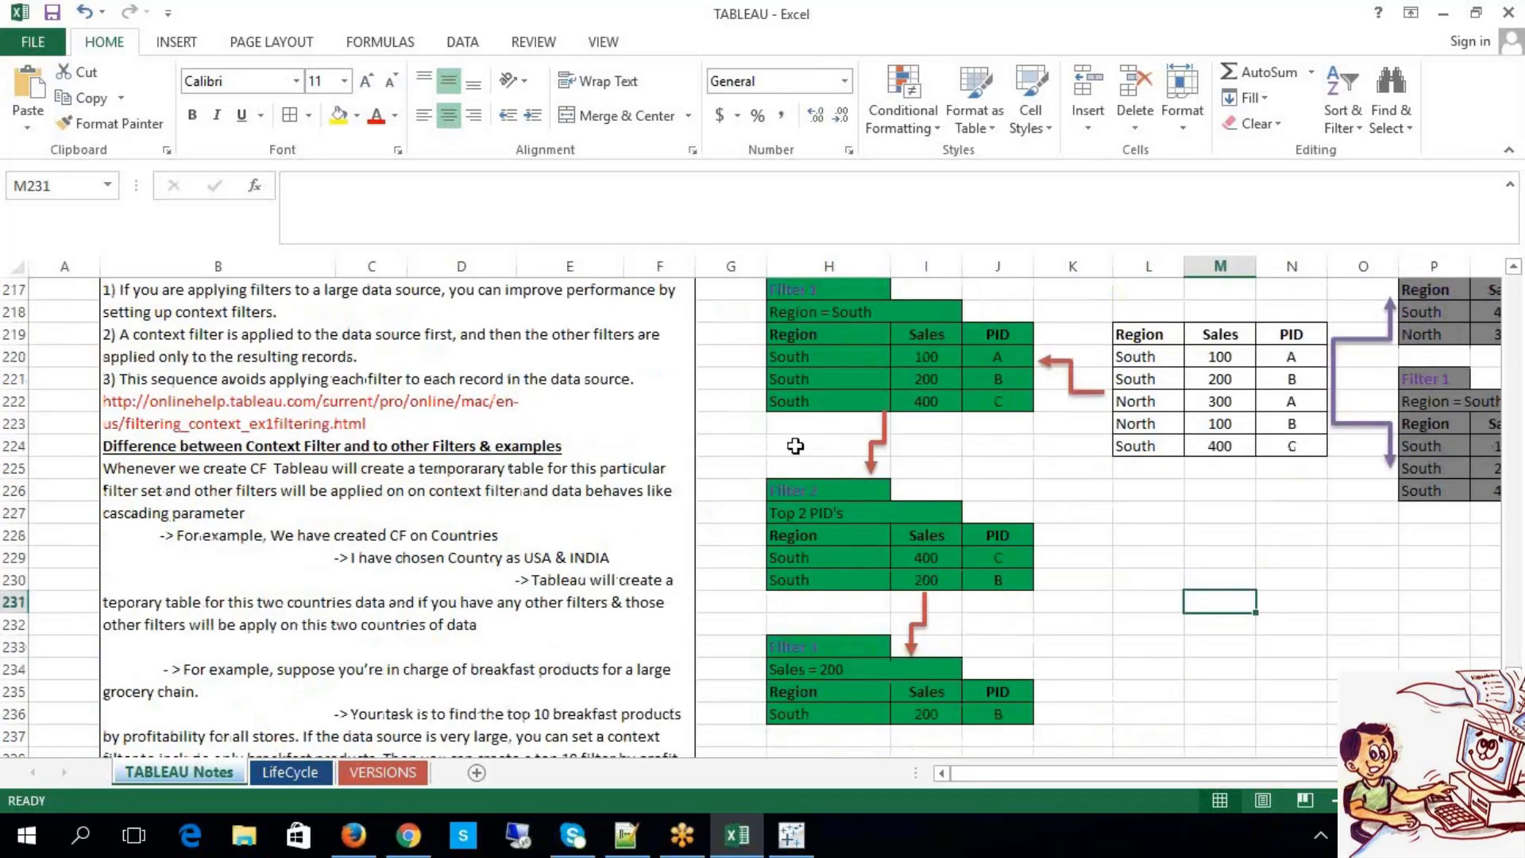
{"action": "left_click", "coordinate": [607, 407]}
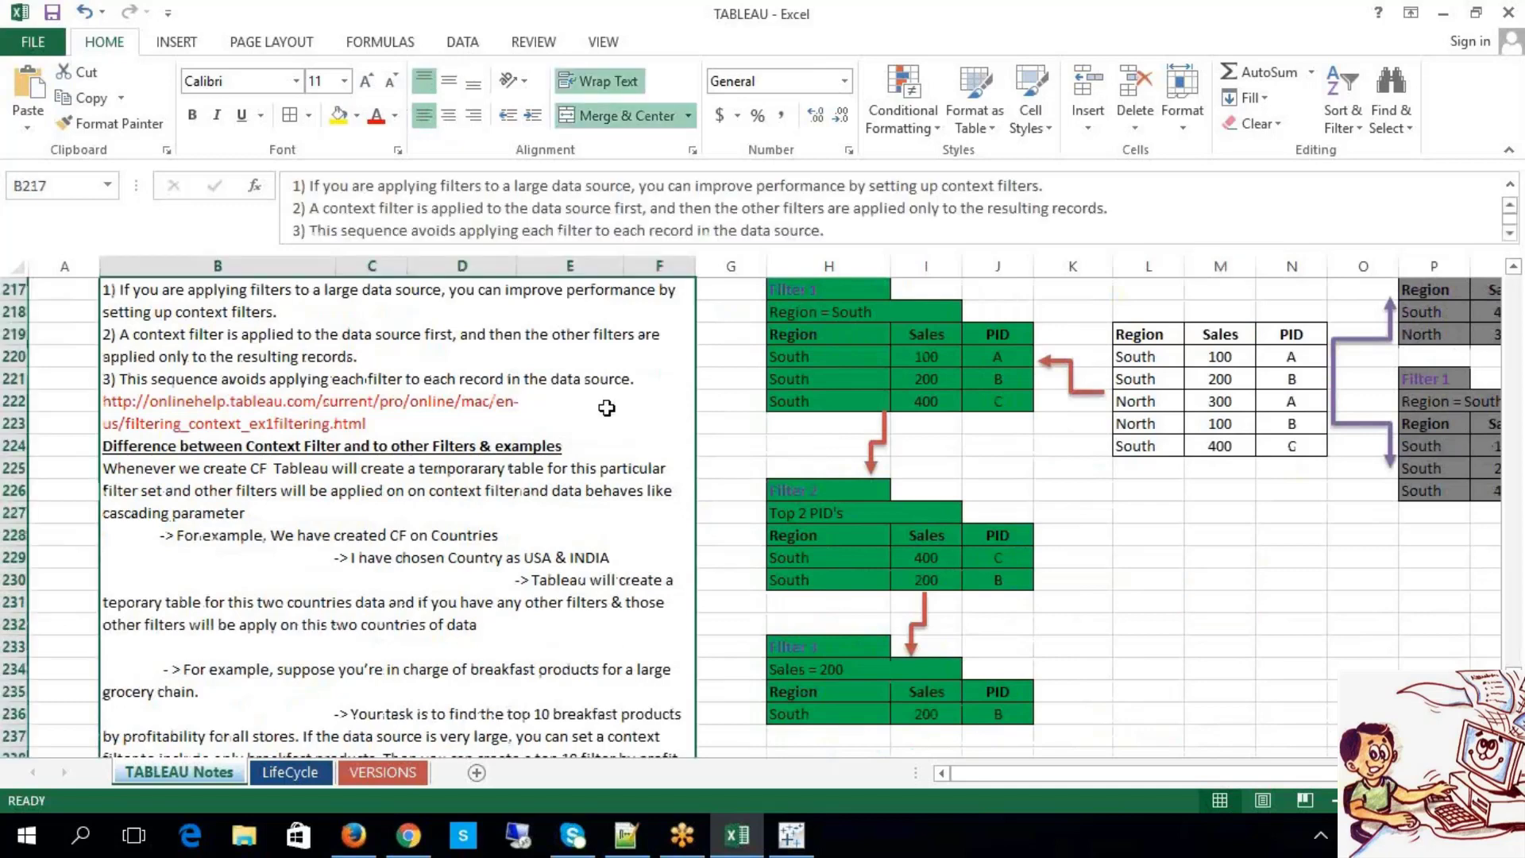
{"action": "left_click", "coordinate": [1223, 573]}
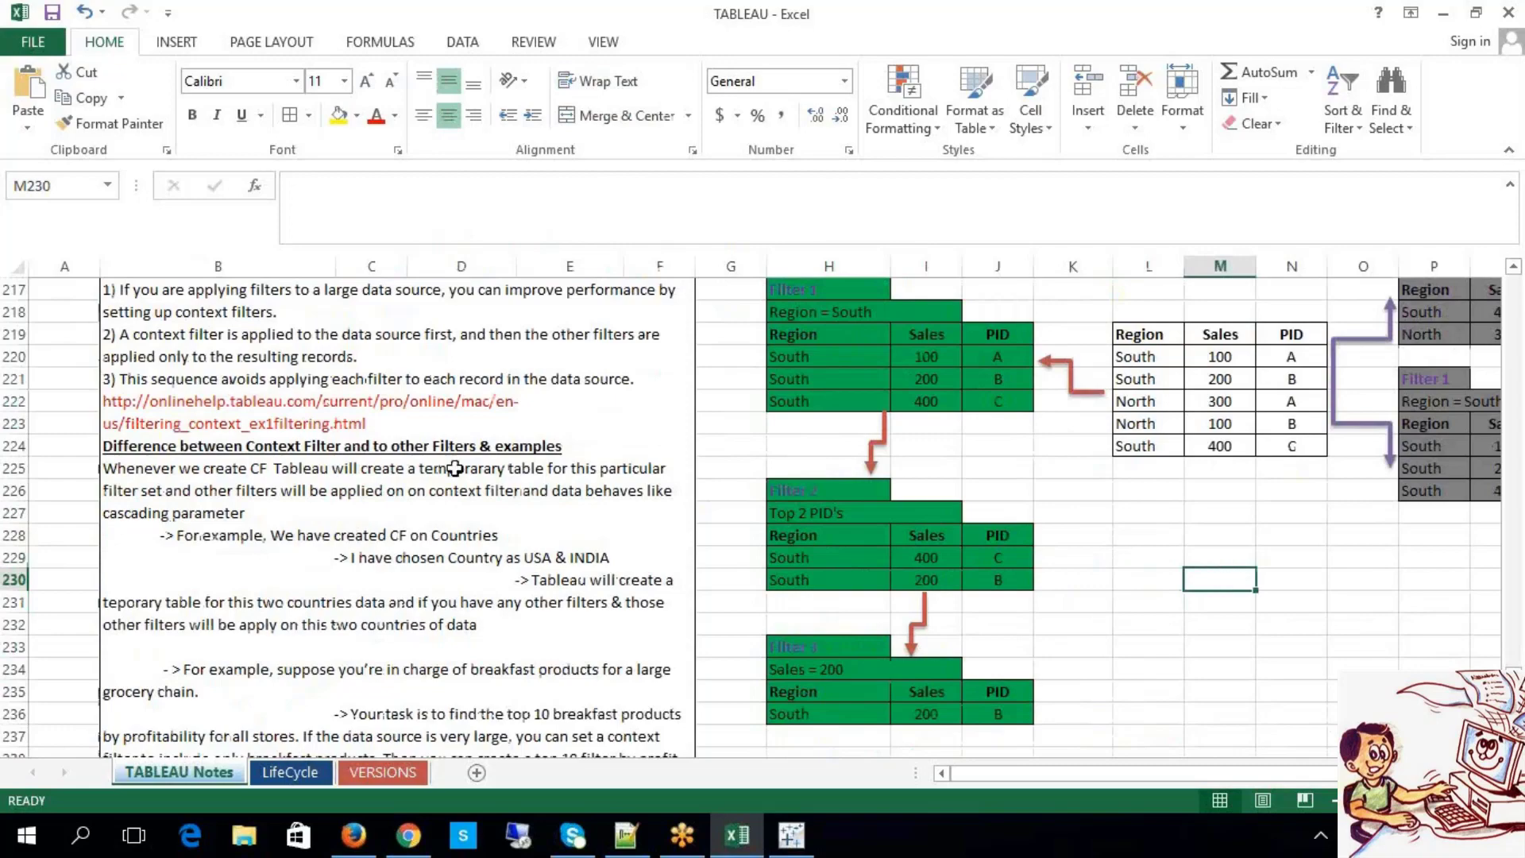
{"action": "scroll", "coordinate": [506, 541], "scroll_direction": "up", "scroll_amount": 6}
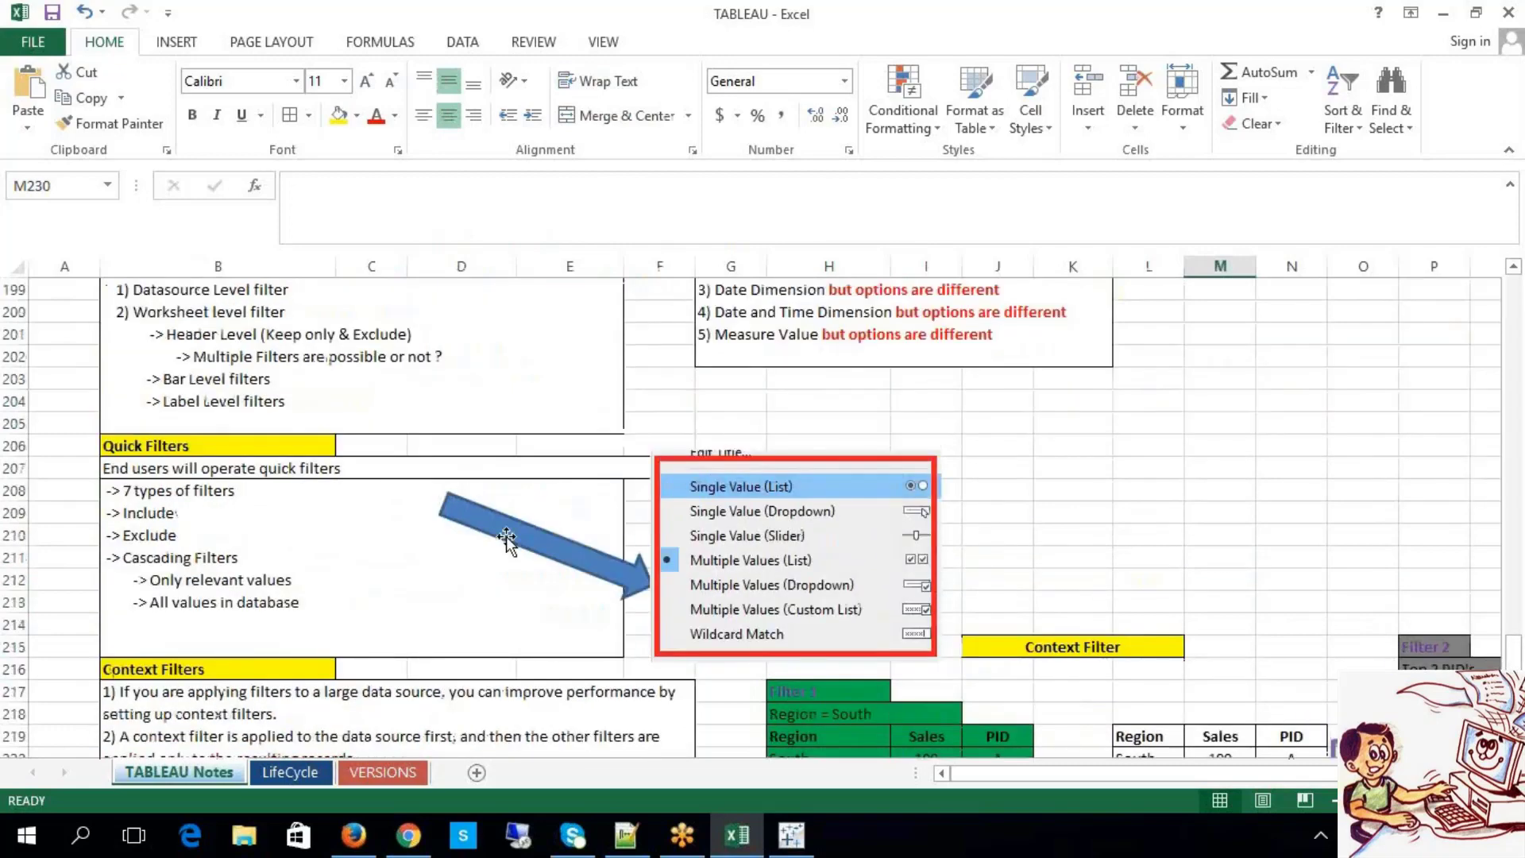
{"action": "scroll", "coordinate": [506, 540], "scroll_direction": "up", "scroll_amount": 19}
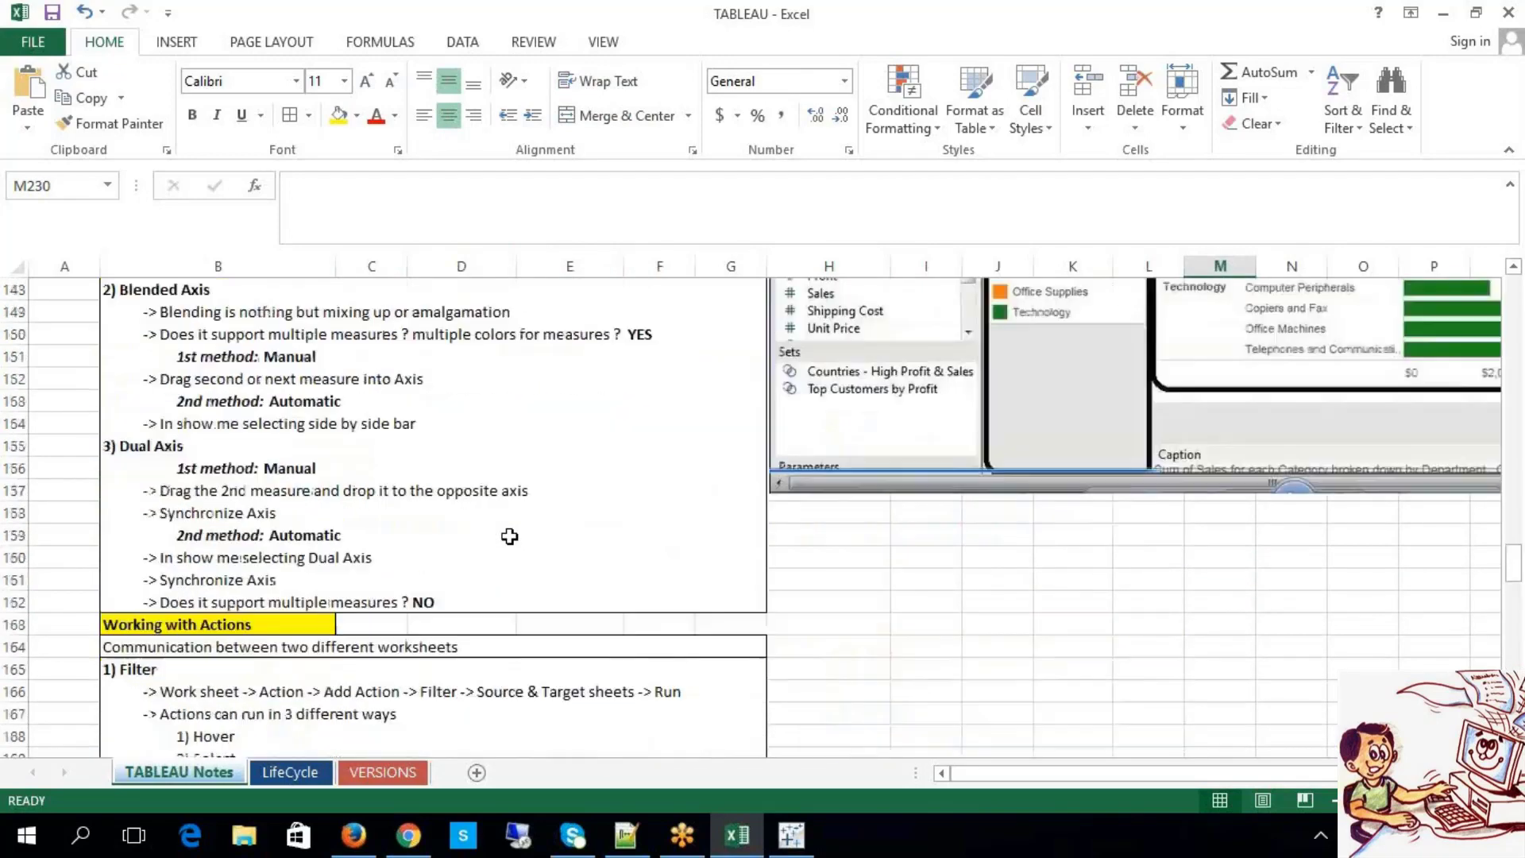
{"action": "scroll", "coordinate": [510, 537], "scroll_direction": "up", "scroll_amount": 1}
{"action": "scroll", "coordinate": [509, 536], "scroll_direction": "up", "scroll_amount": 3}
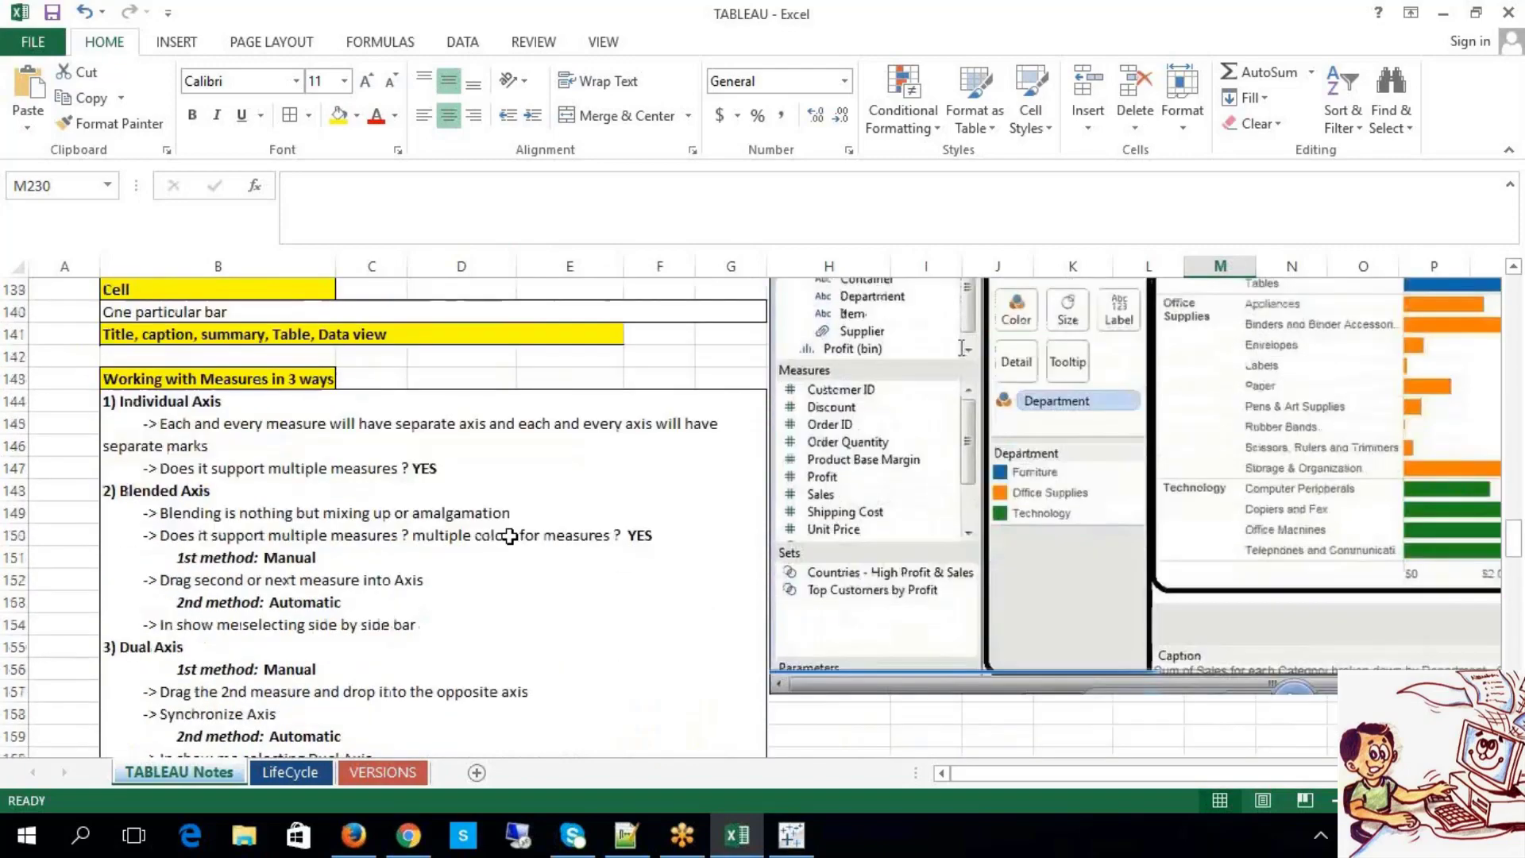
{"action": "scroll", "coordinate": [511, 534], "scroll_direction": "down", "scroll_amount": 20}
{"action": "scroll", "coordinate": [511, 536], "scroll_direction": "down", "scroll_amount": 1}
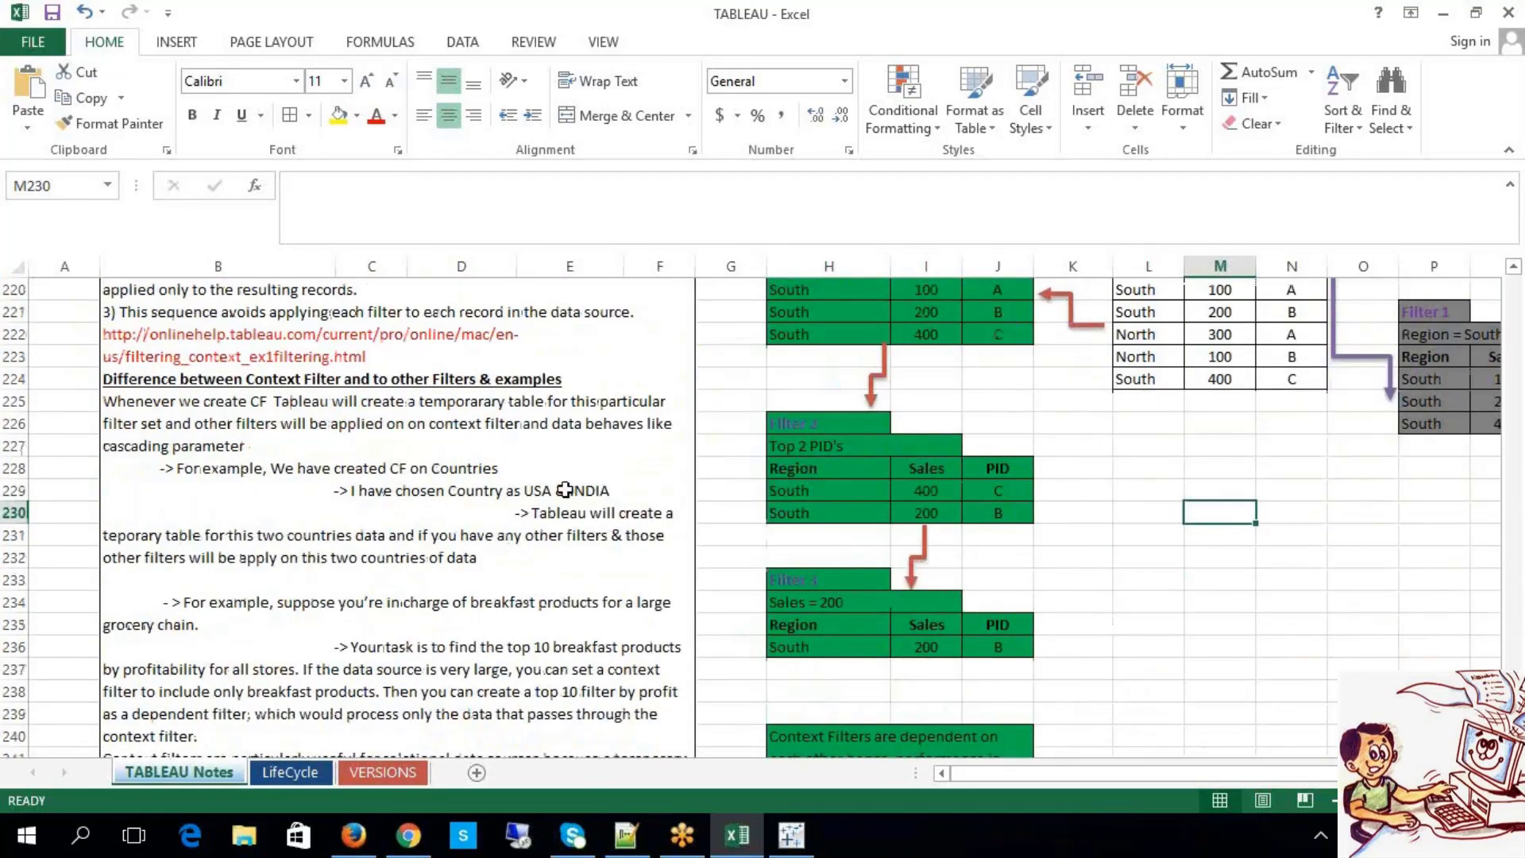
{"action": "scroll", "coordinate": [564, 490], "scroll_direction": "down", "scroll_amount": 1}
{"action": "left_click", "coordinate": [1145, 560]}
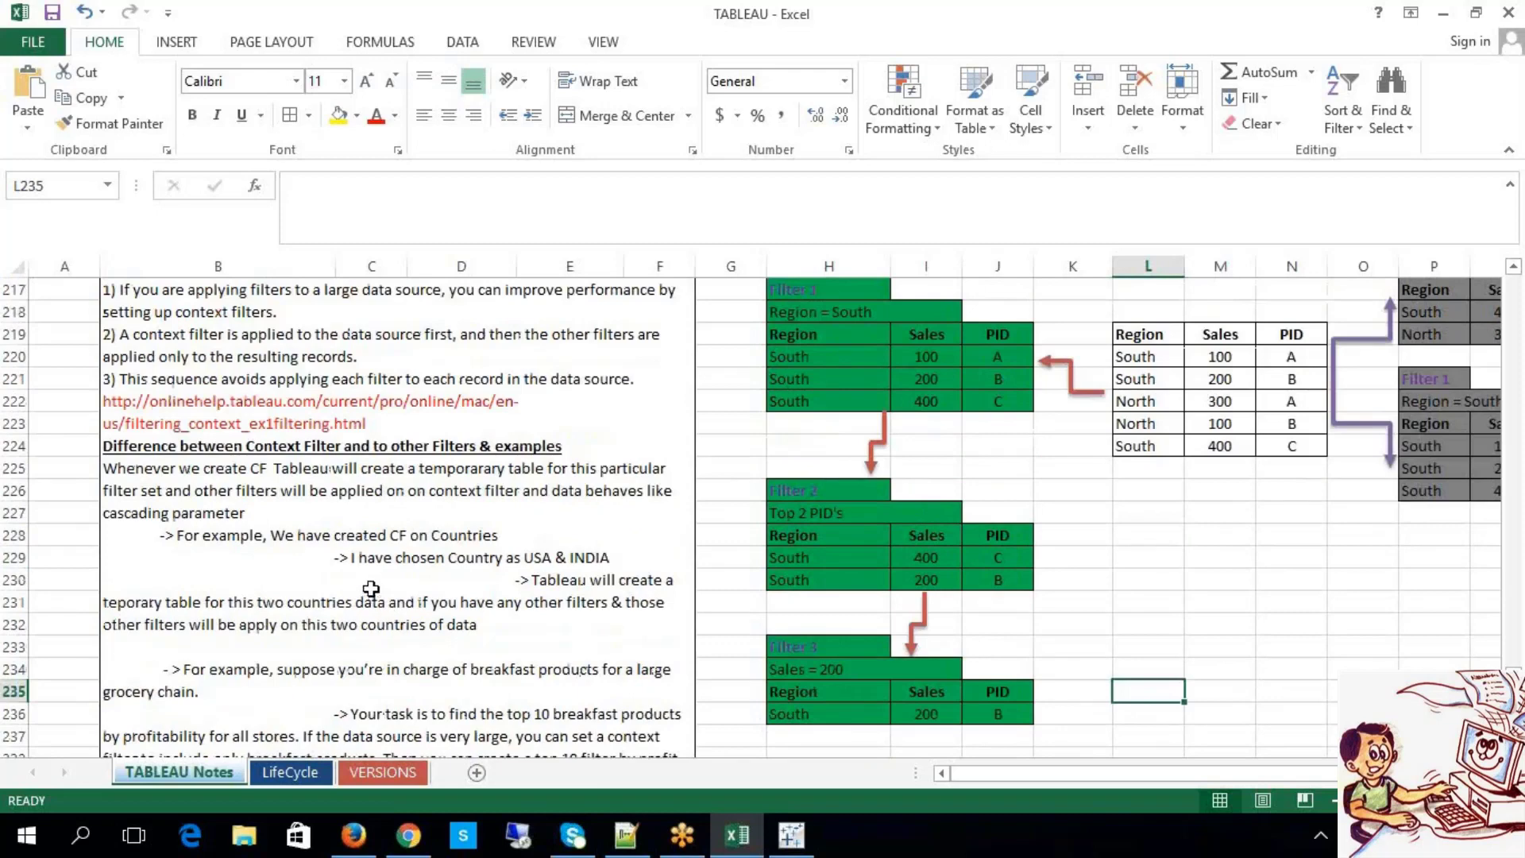
{"action": "scroll", "coordinate": [371, 589], "scroll_direction": "down", "scroll_amount": 1}
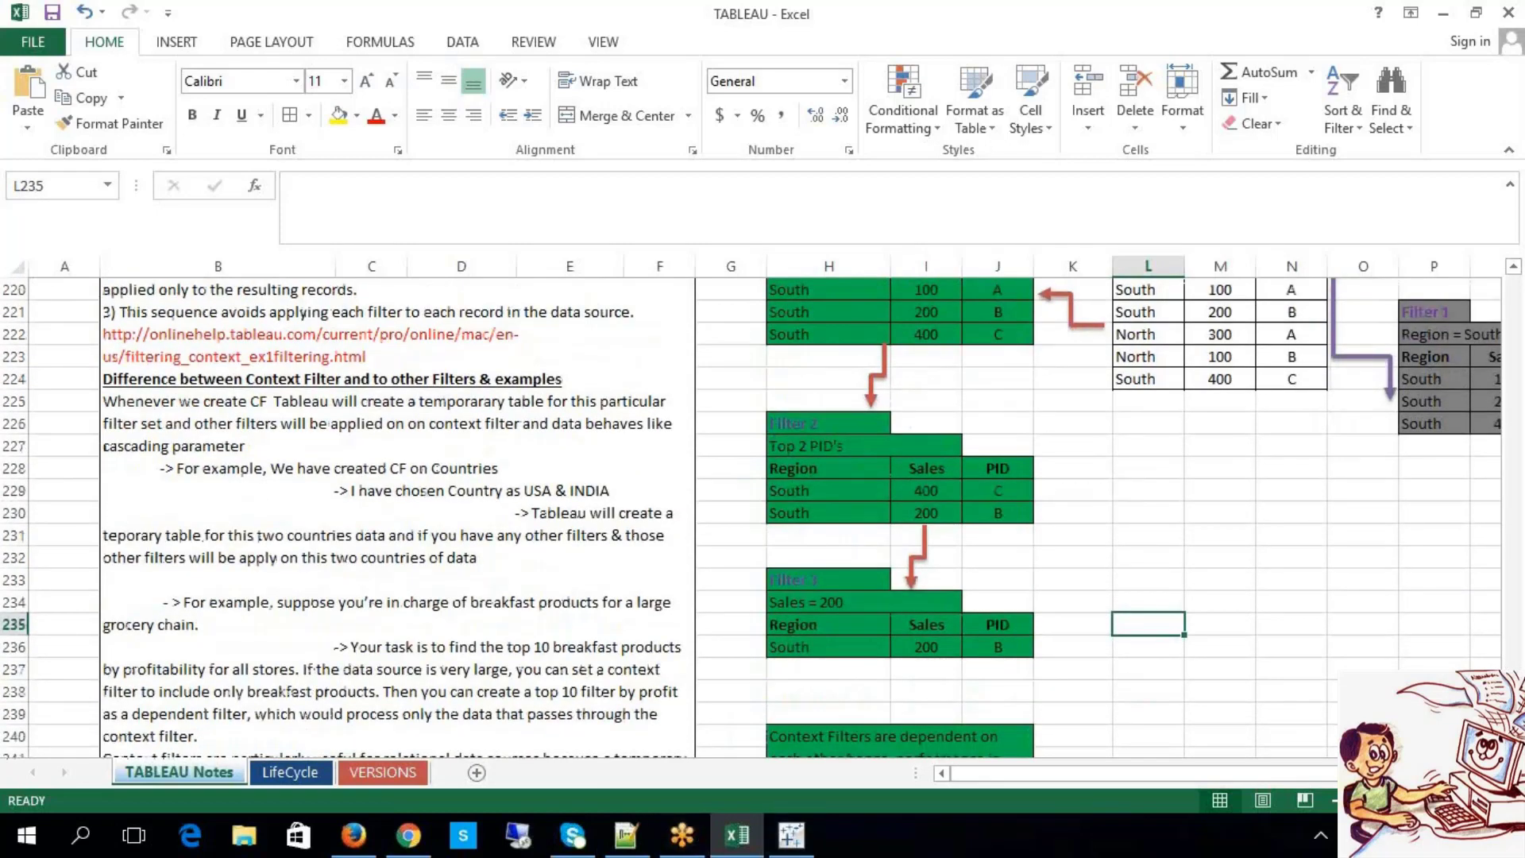
Step: Switch to Tableau, add a new blank worksheet and delete Sheet 2
{"action": "left_click", "coordinate": [791, 835]}
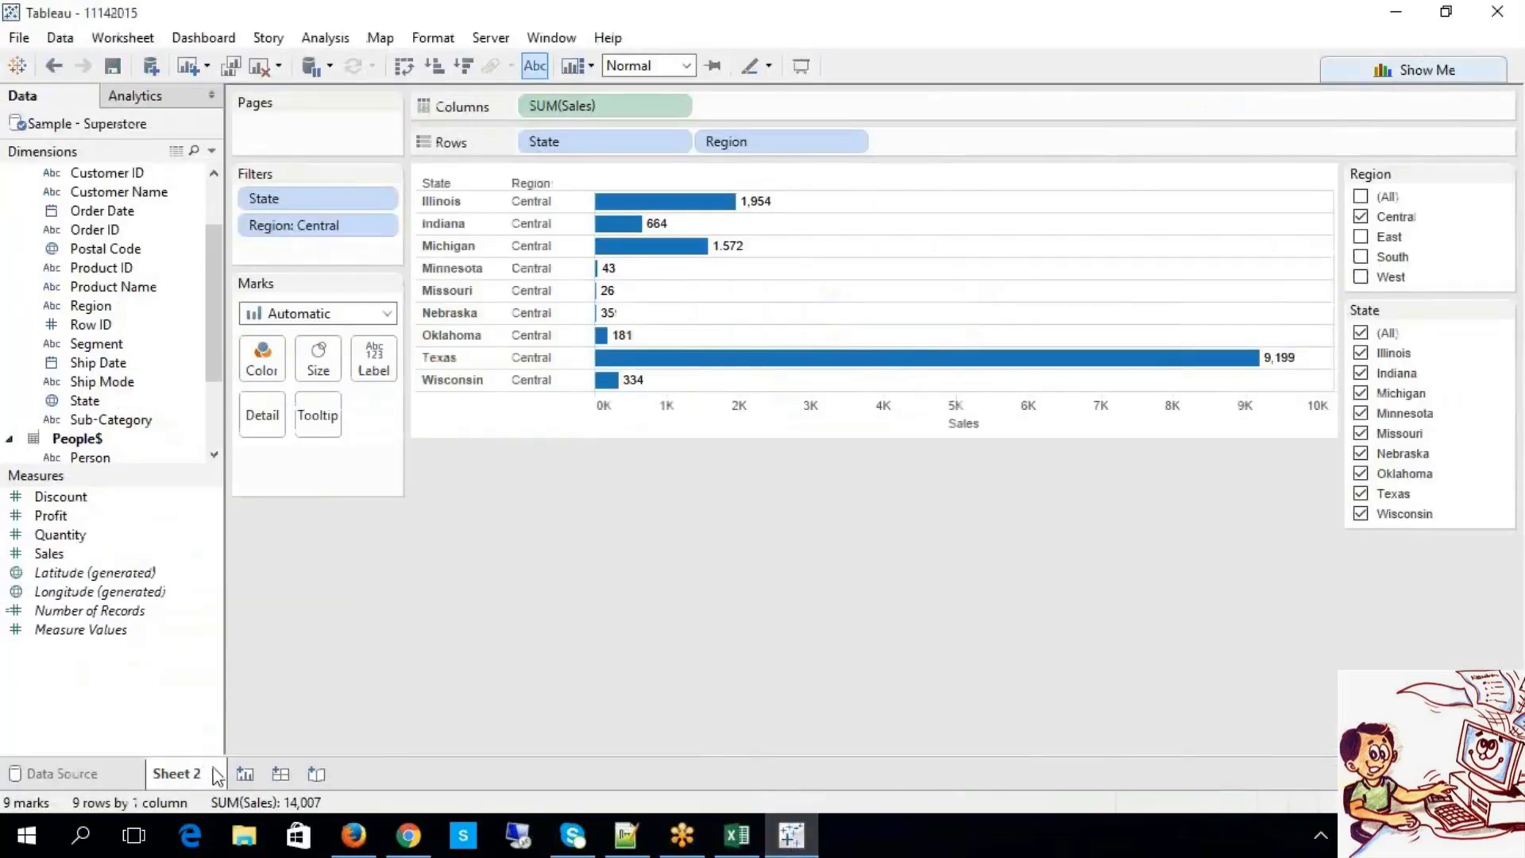
{"action": "left_click", "coordinate": [245, 773]}
{"action": "left_click", "coordinate": [180, 775]}
{"action": "right_click", "coordinate": [183, 772]}
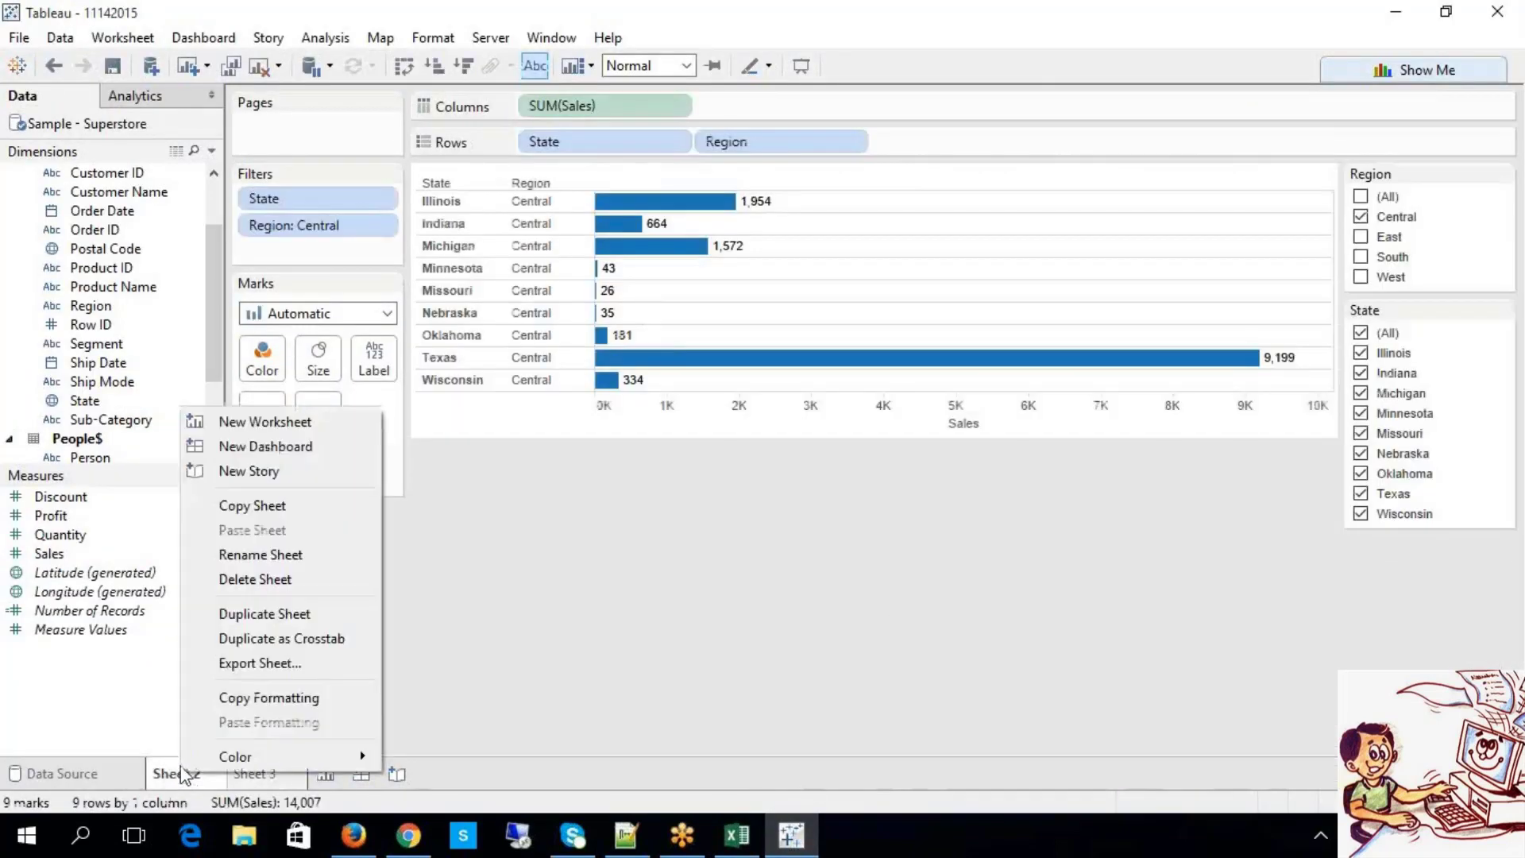
{"action": "left_click", "coordinate": [253, 581]}
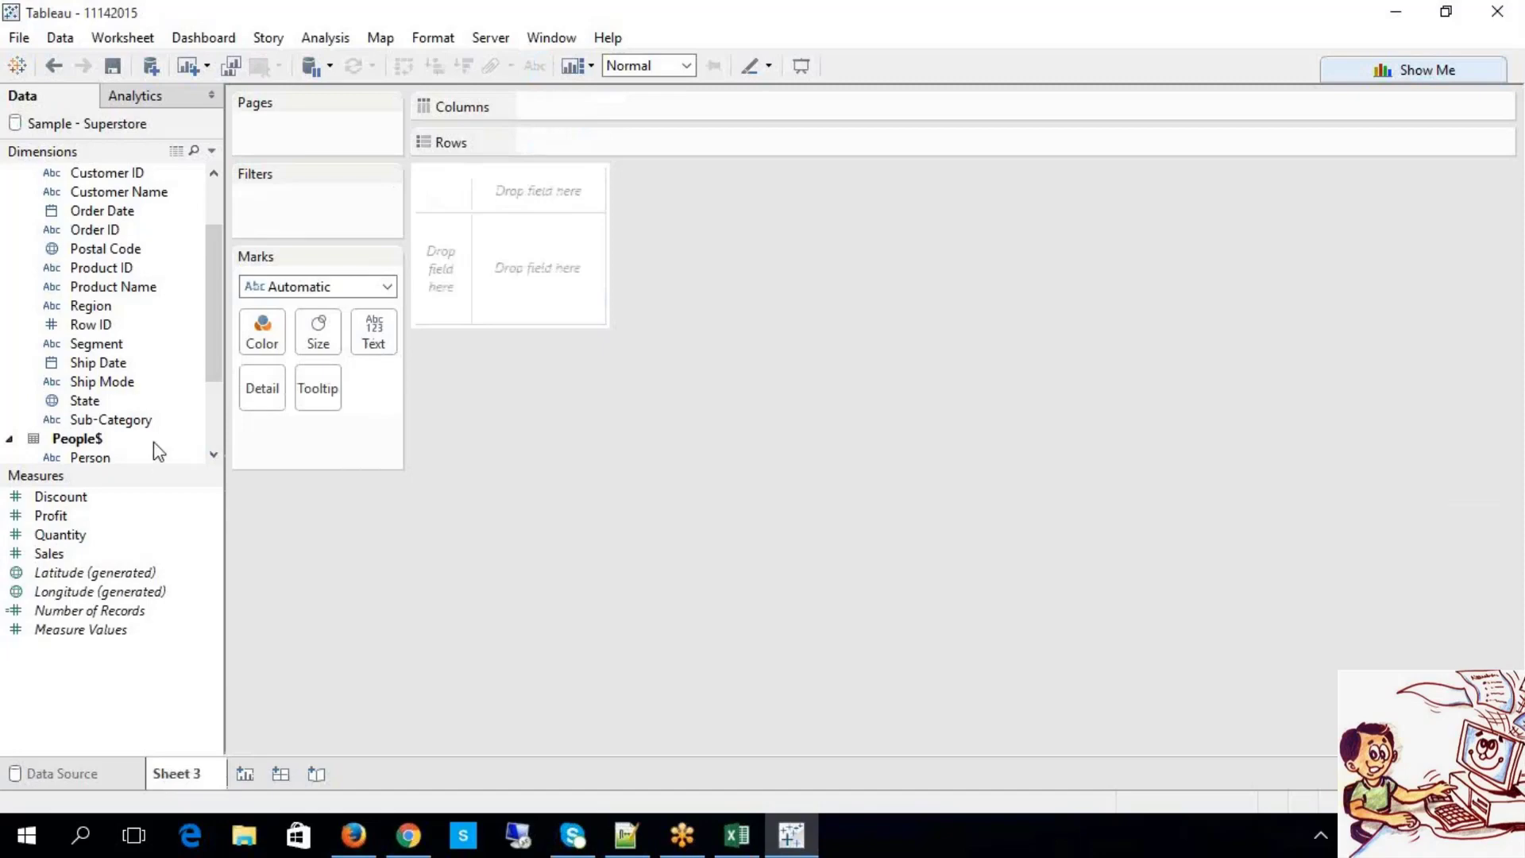
Step: Build a bar view with Category and Product Name, including all members, on Rows and Sales on Columns
{"action": "scroll", "coordinate": [187, 190], "scroll_direction": "up", "scroll_amount": 2}
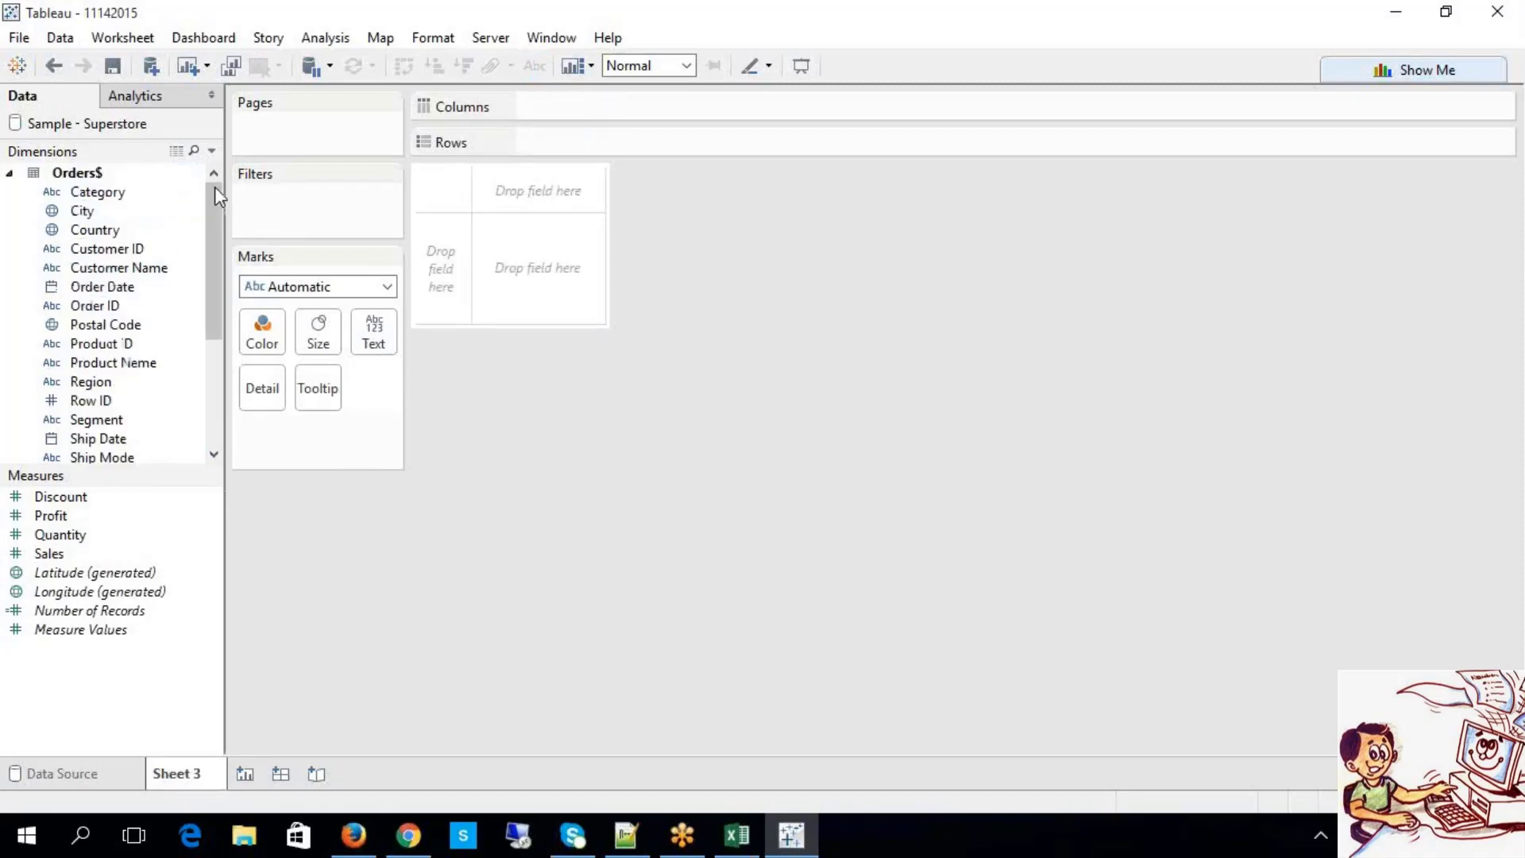
{"action": "left_click_drag", "start_coordinate": [104, 200], "coordinate": [509, 165]}
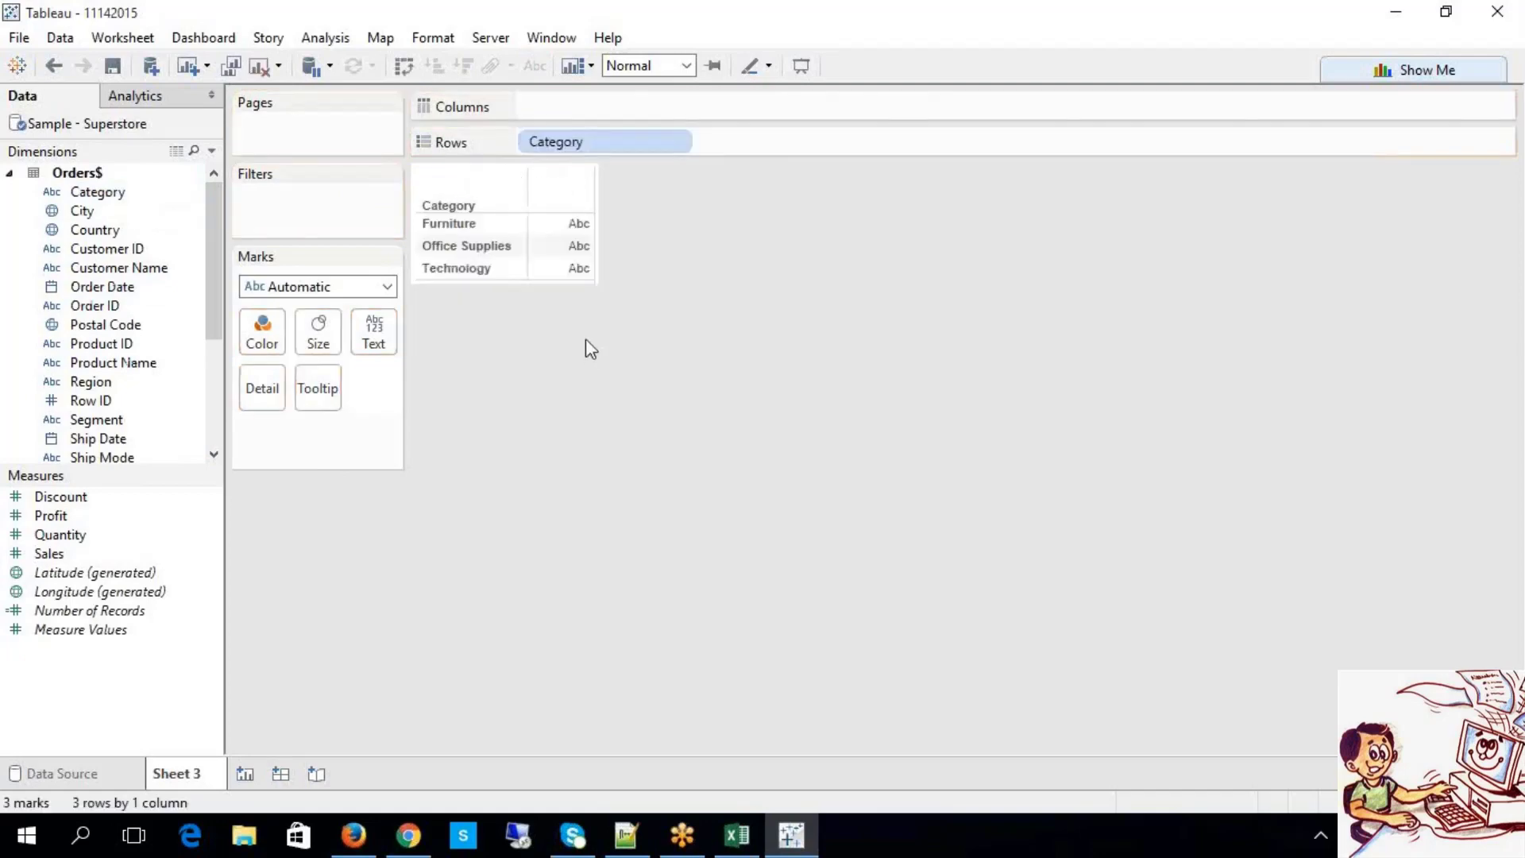
{"action": "left_click", "coordinate": [213, 422]}
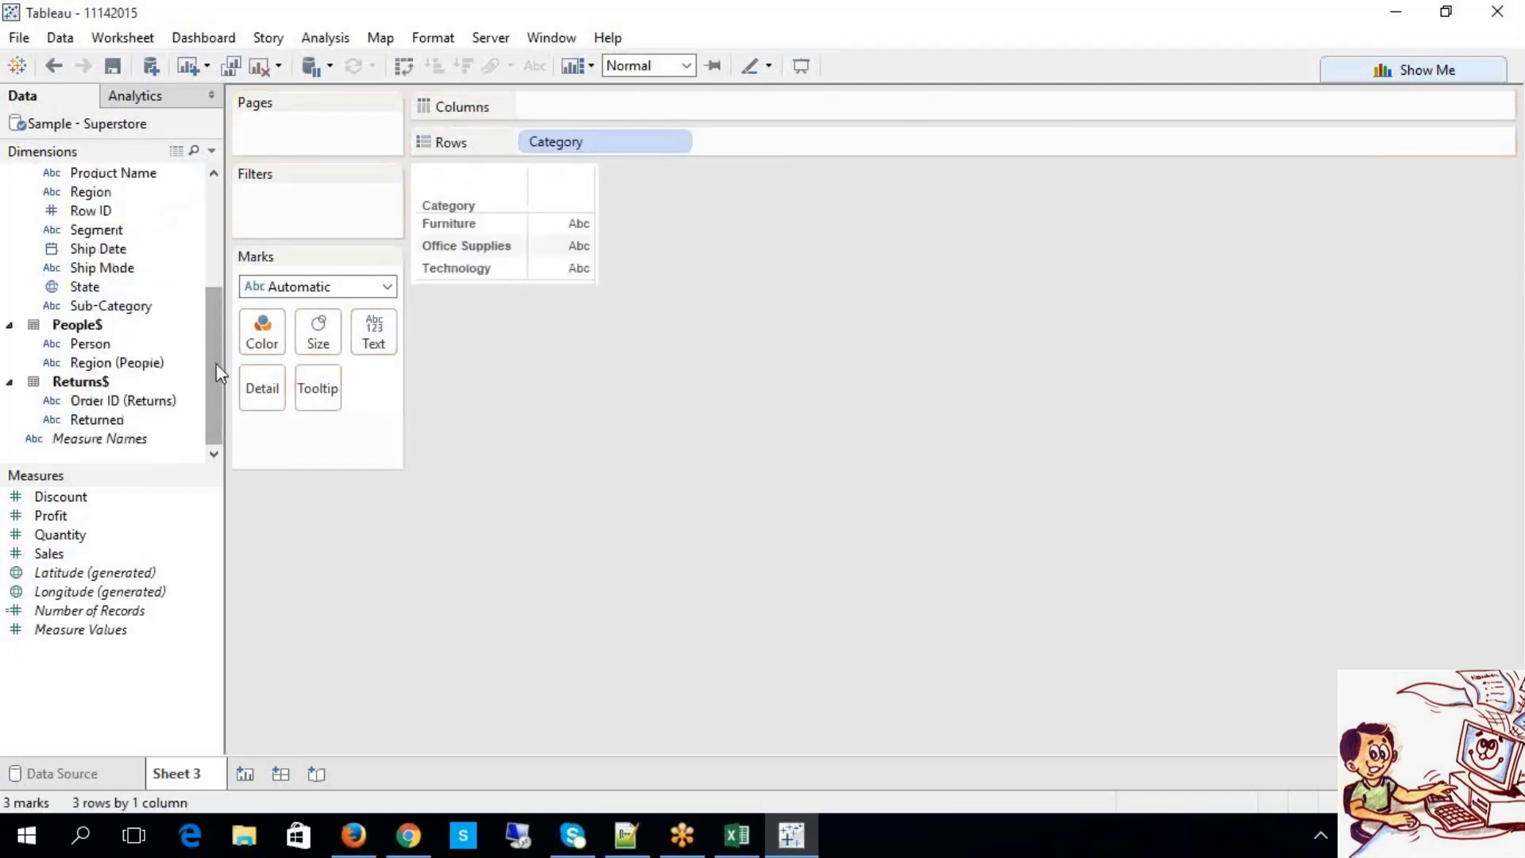
{"action": "left_click_drag", "start_coordinate": [217, 361], "coordinate": [761, 173]}
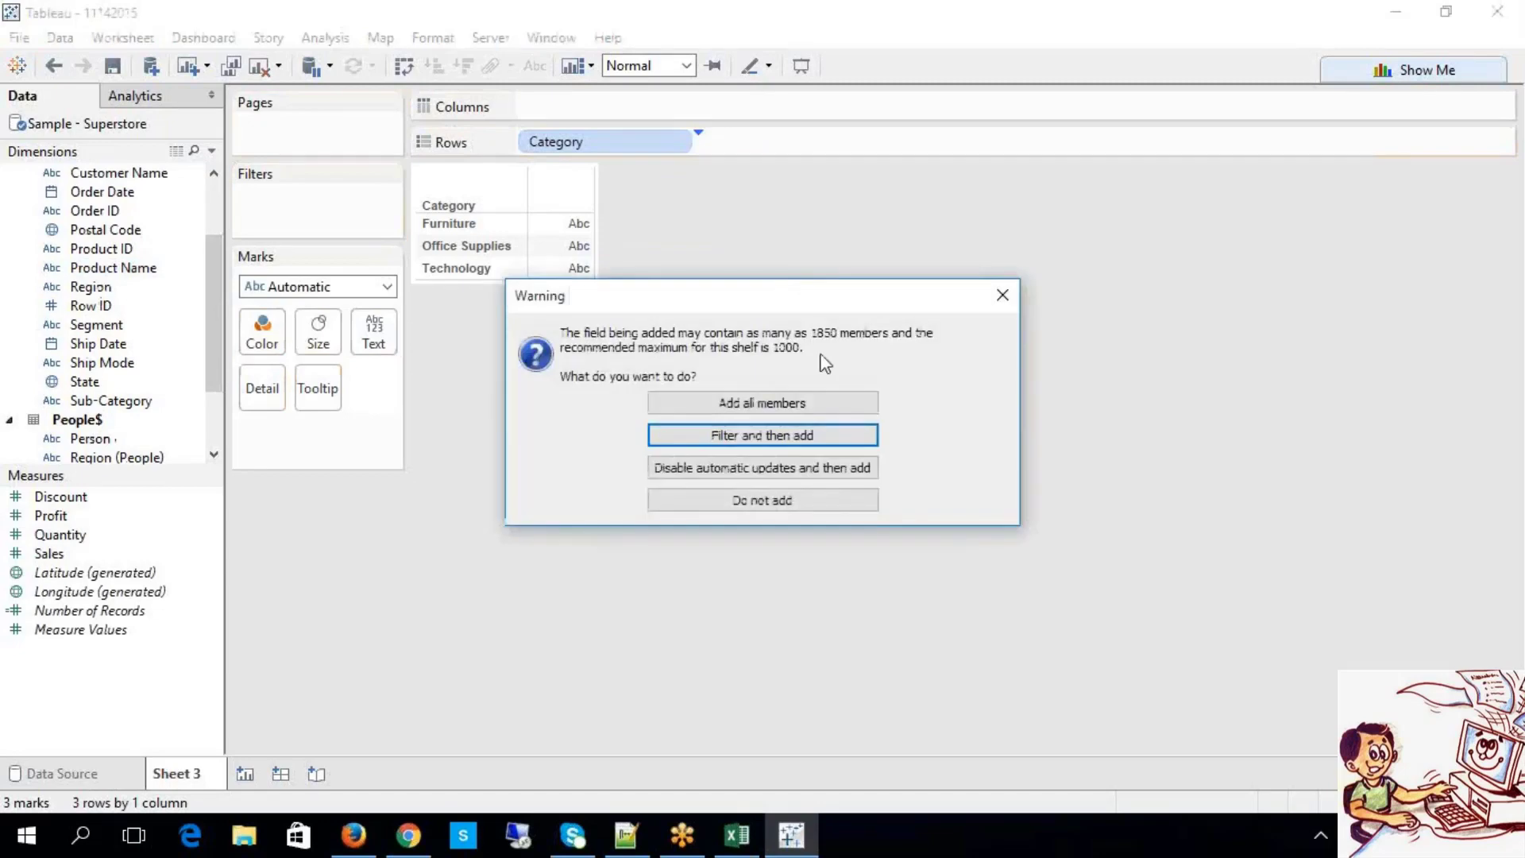
{"action": "left_click", "coordinate": [807, 406]}
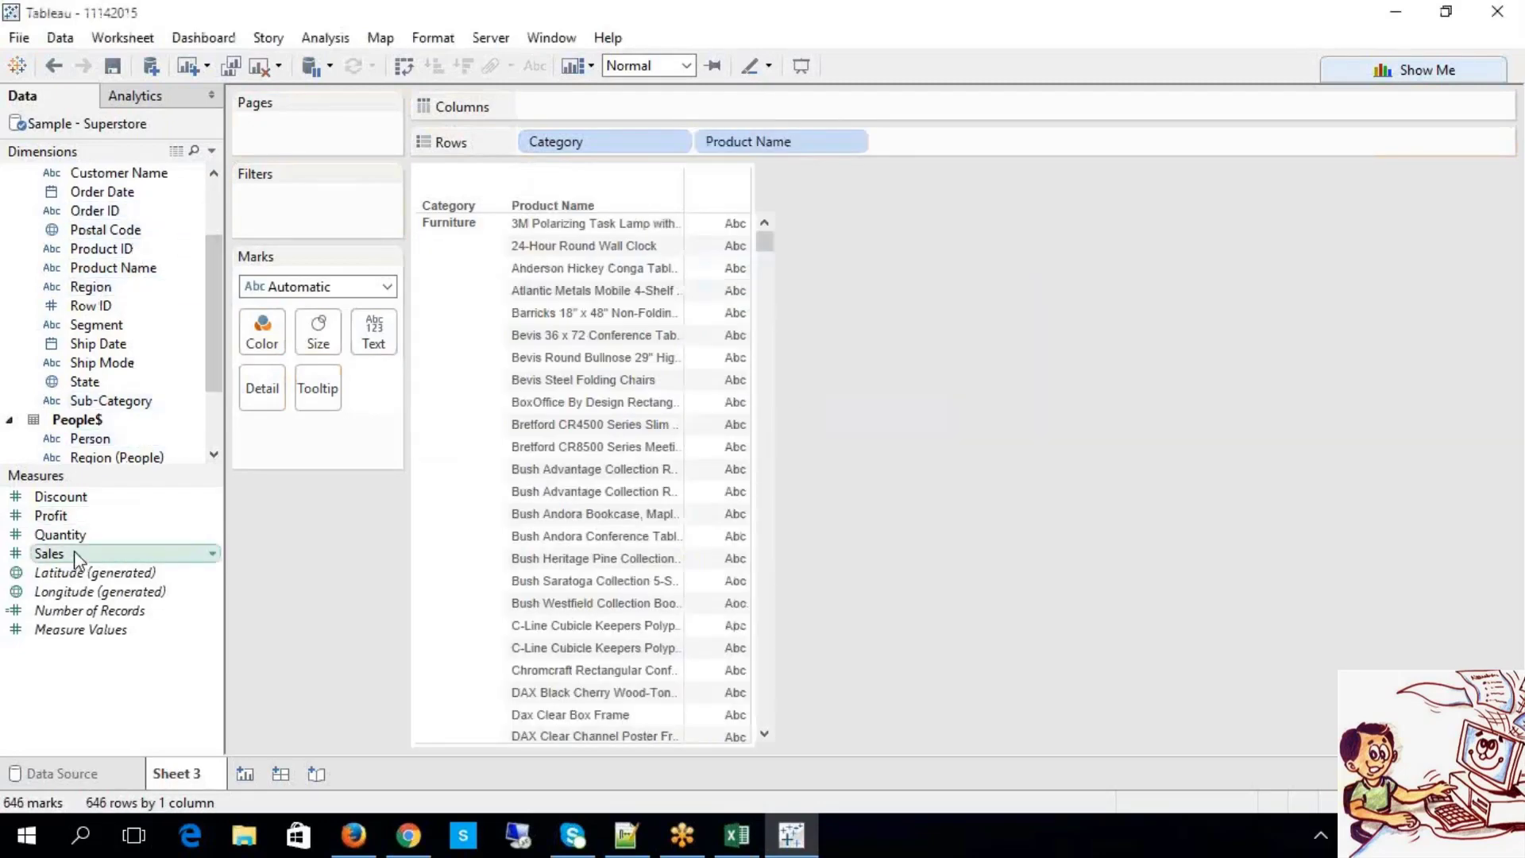
{"action": "left_click_drag", "start_coordinate": [74, 551], "coordinate": [581, 115]}
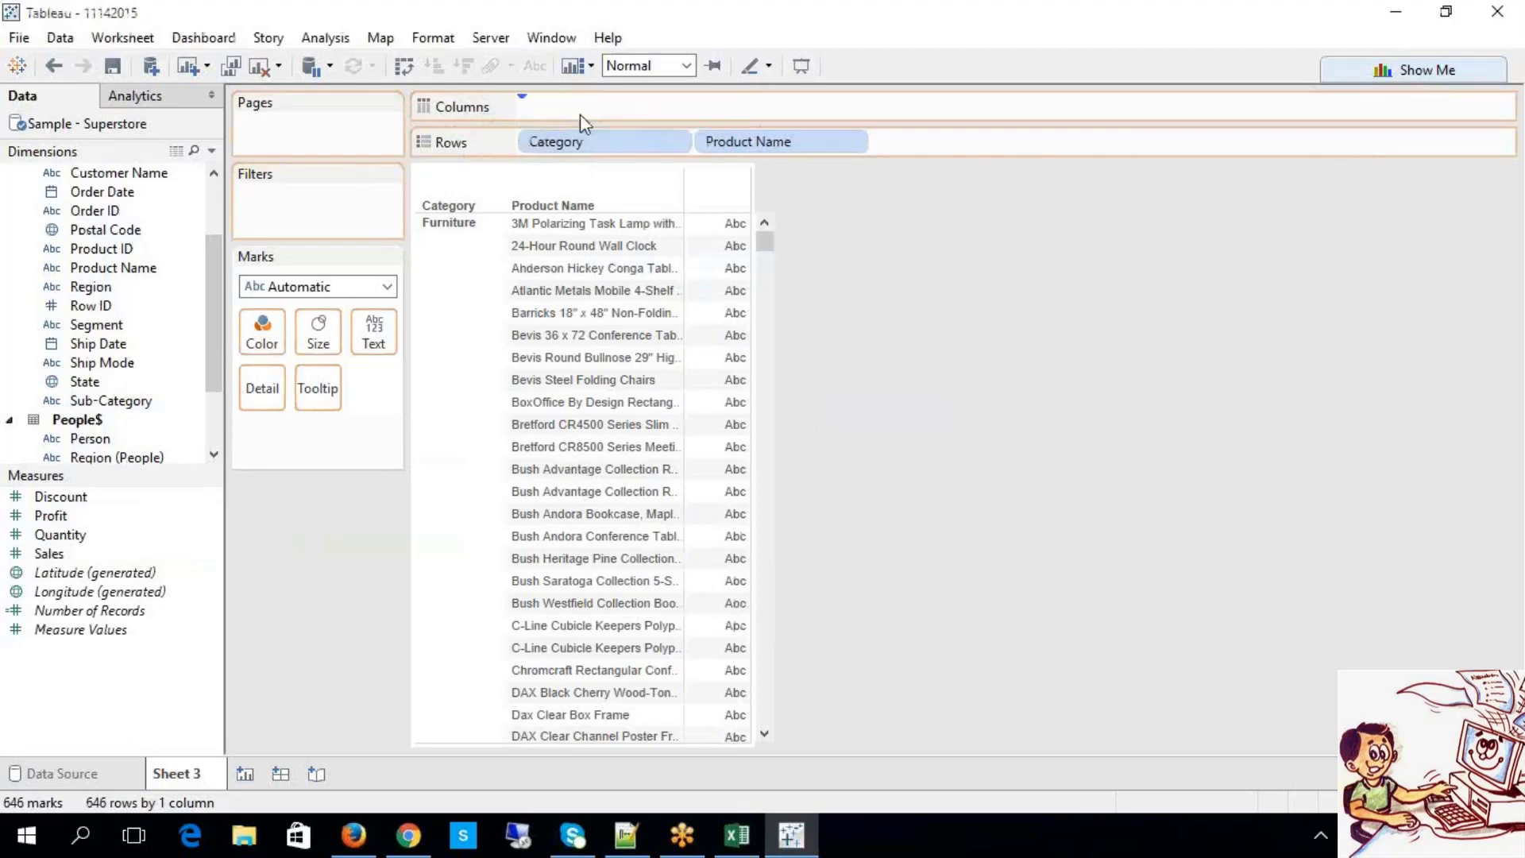
Step: Examine the products and sales bars listed under the Furniture and Office Supplies categories
{"action": "left_click", "coordinate": [448, 201]}
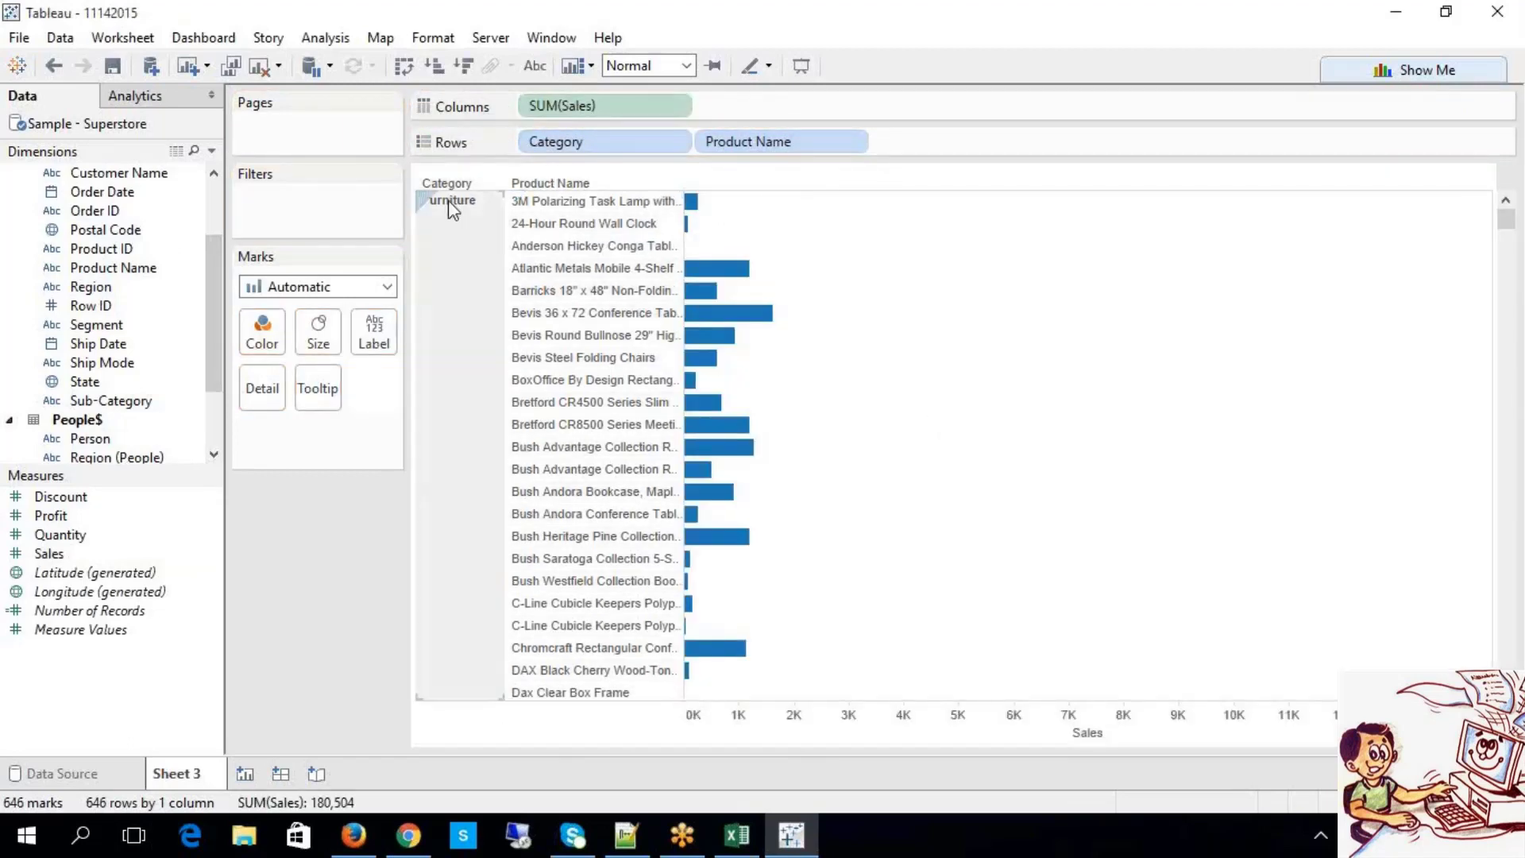
{"action": "scroll", "coordinate": [471, 326], "scroll_direction": "down", "scroll_amount": 20}
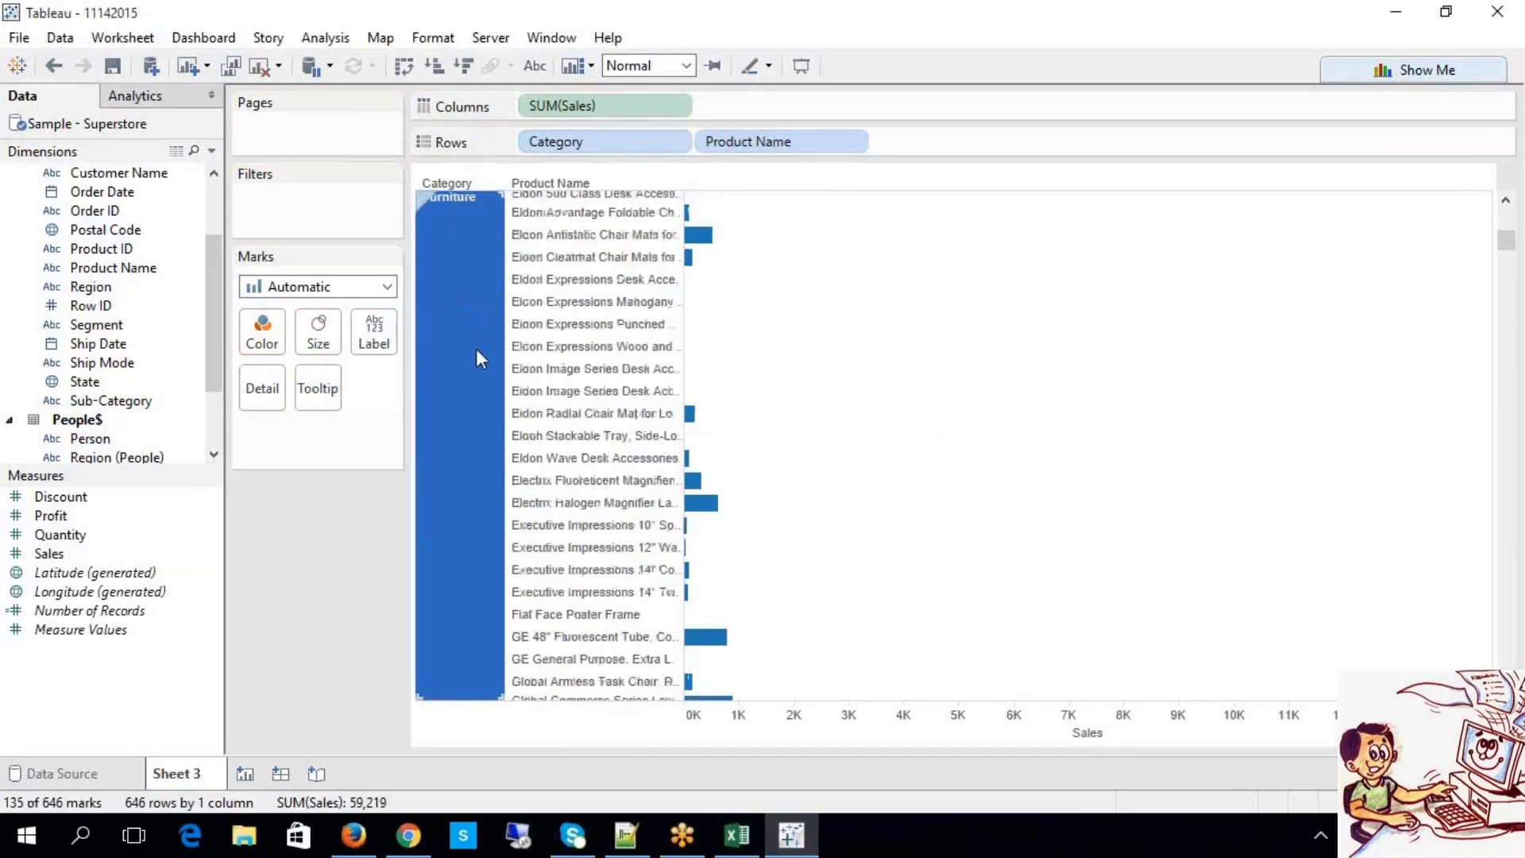
{"action": "left_click", "coordinate": [451, 292]}
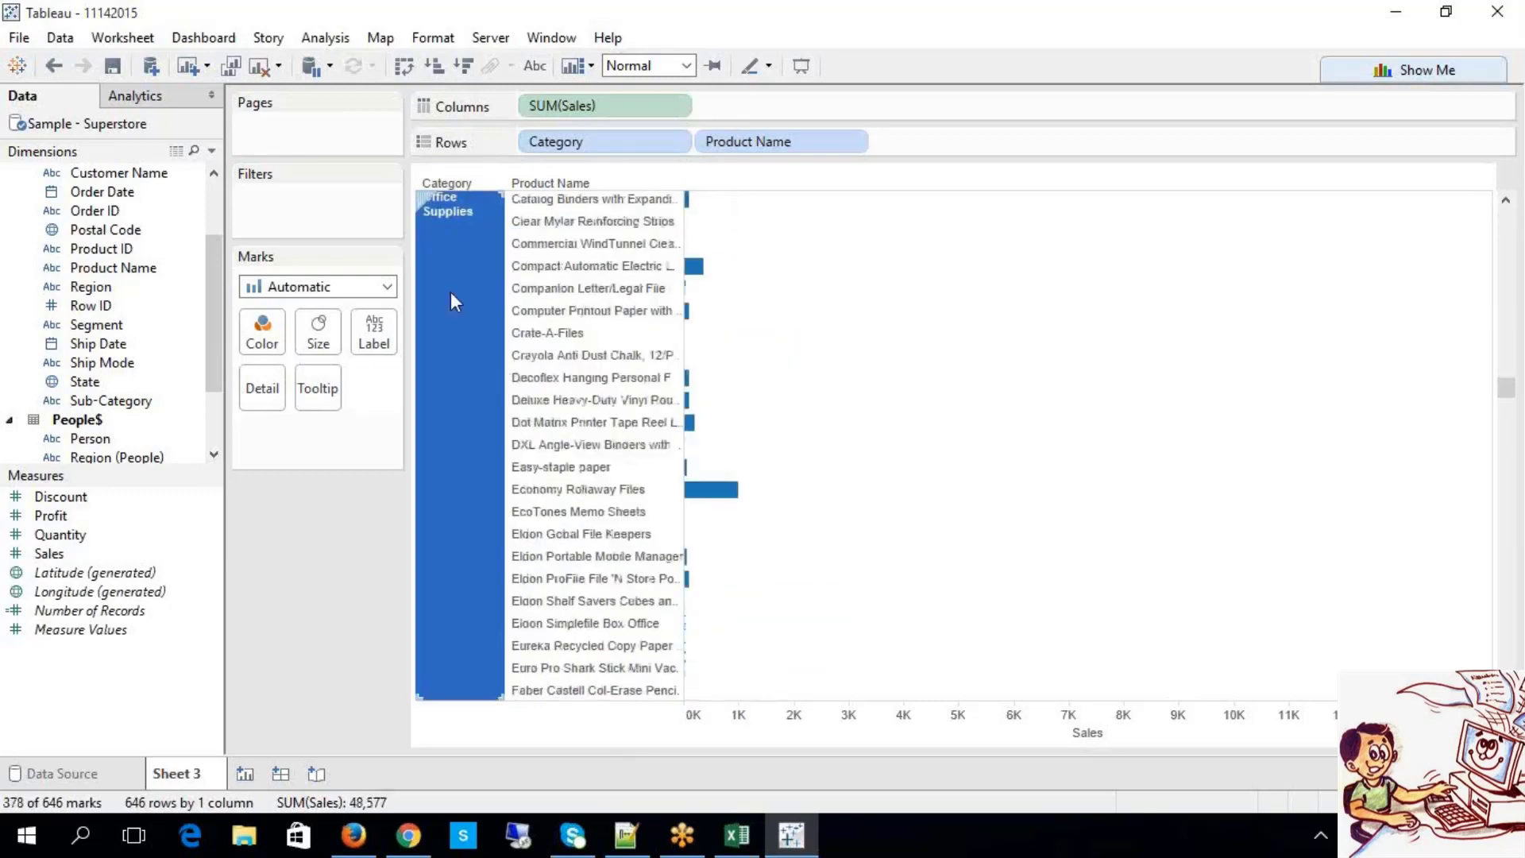
{"action": "scroll", "coordinate": [469, 333], "scroll_direction": "down", "scroll_amount": 15}
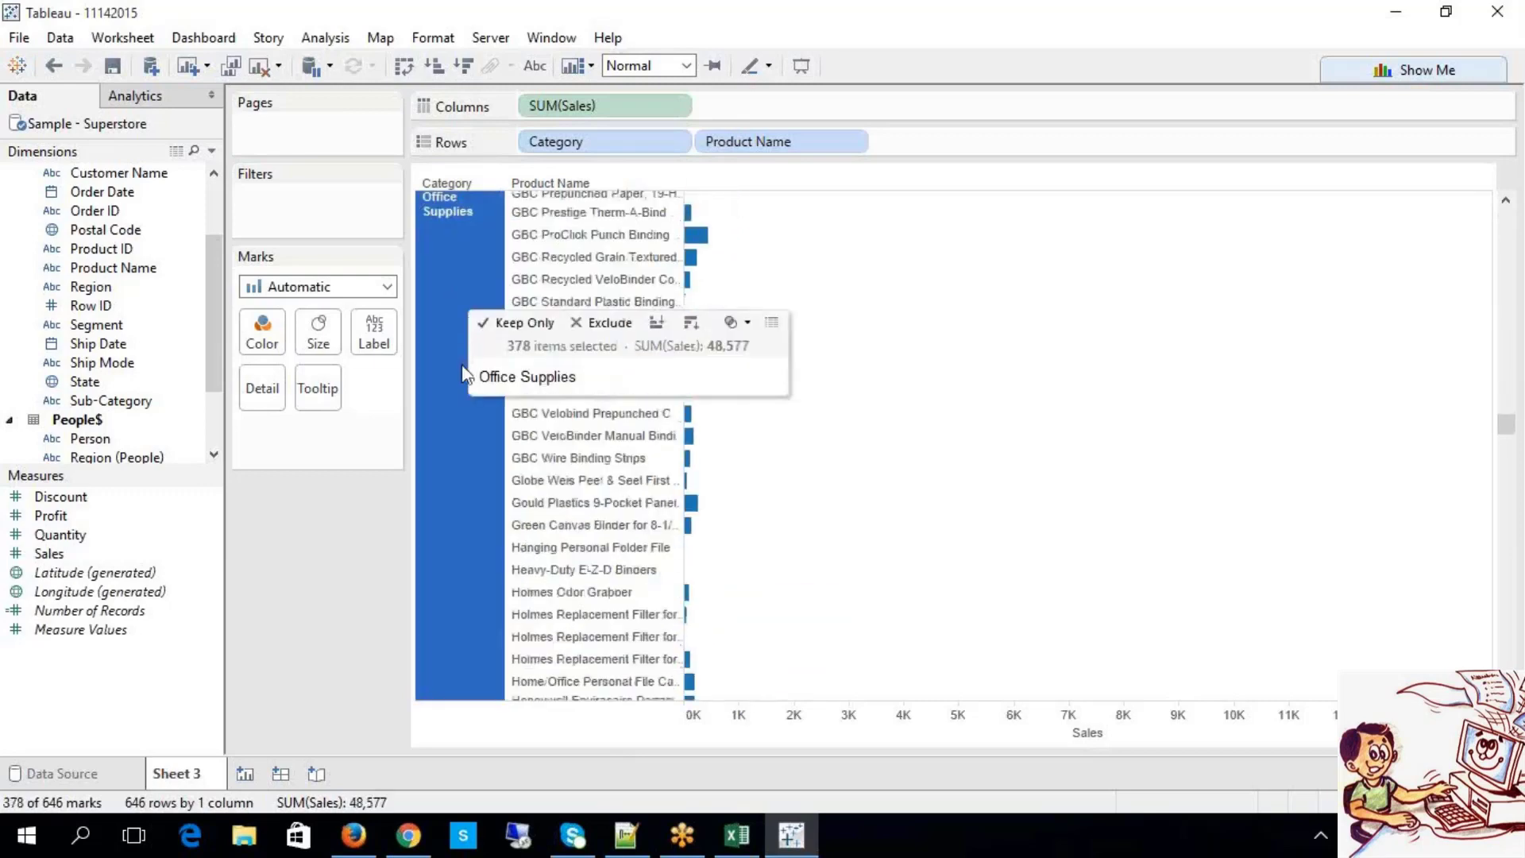
{"action": "scroll", "coordinate": [464, 373], "scroll_direction": "up", "scroll_amount": 12}
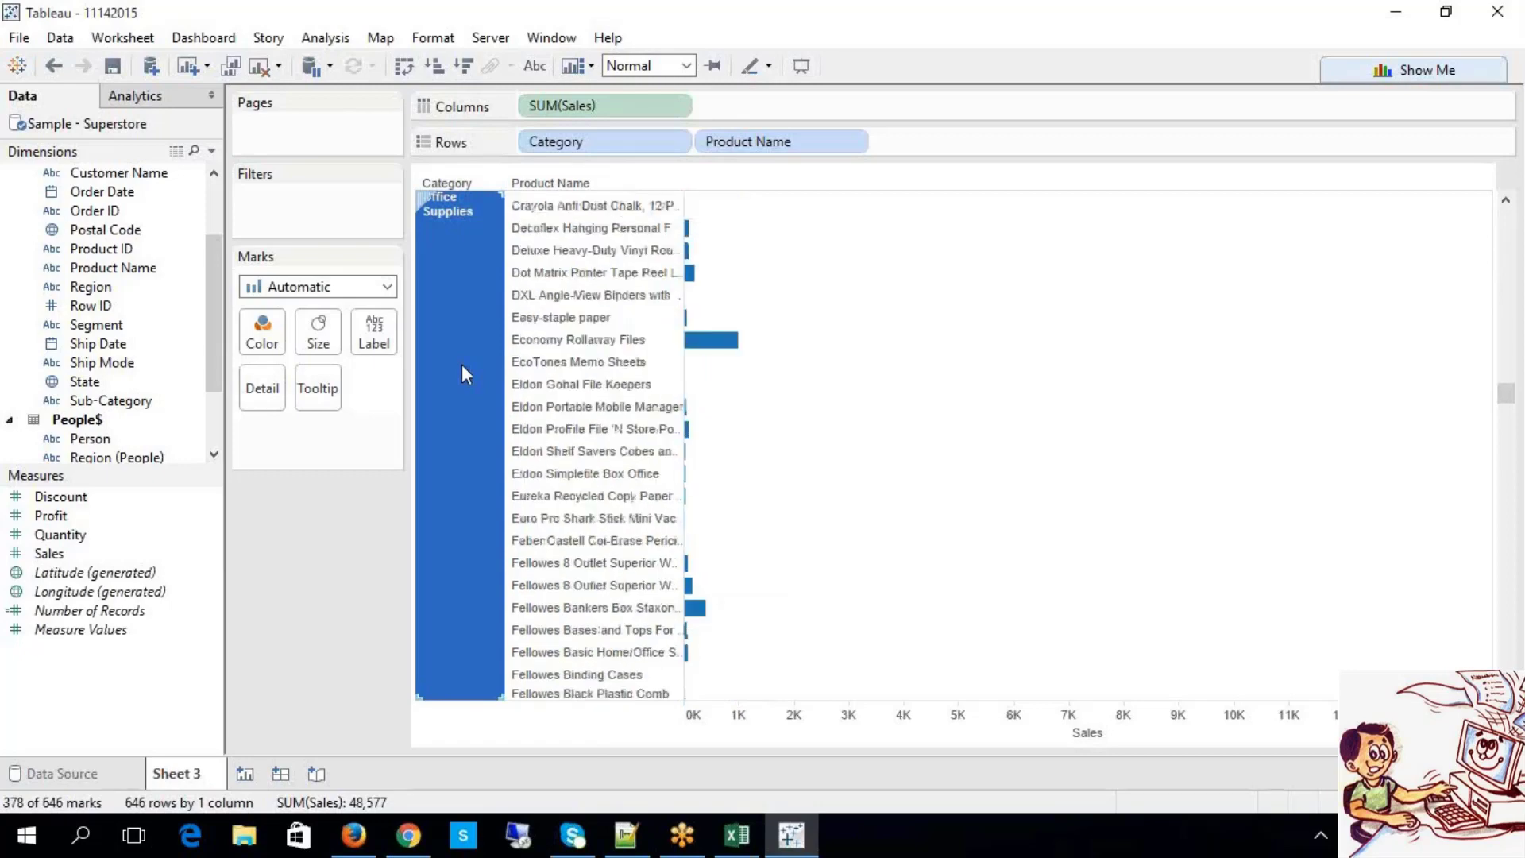
{"action": "scroll", "coordinate": [462, 373], "scroll_direction": "up", "scroll_amount": 12}
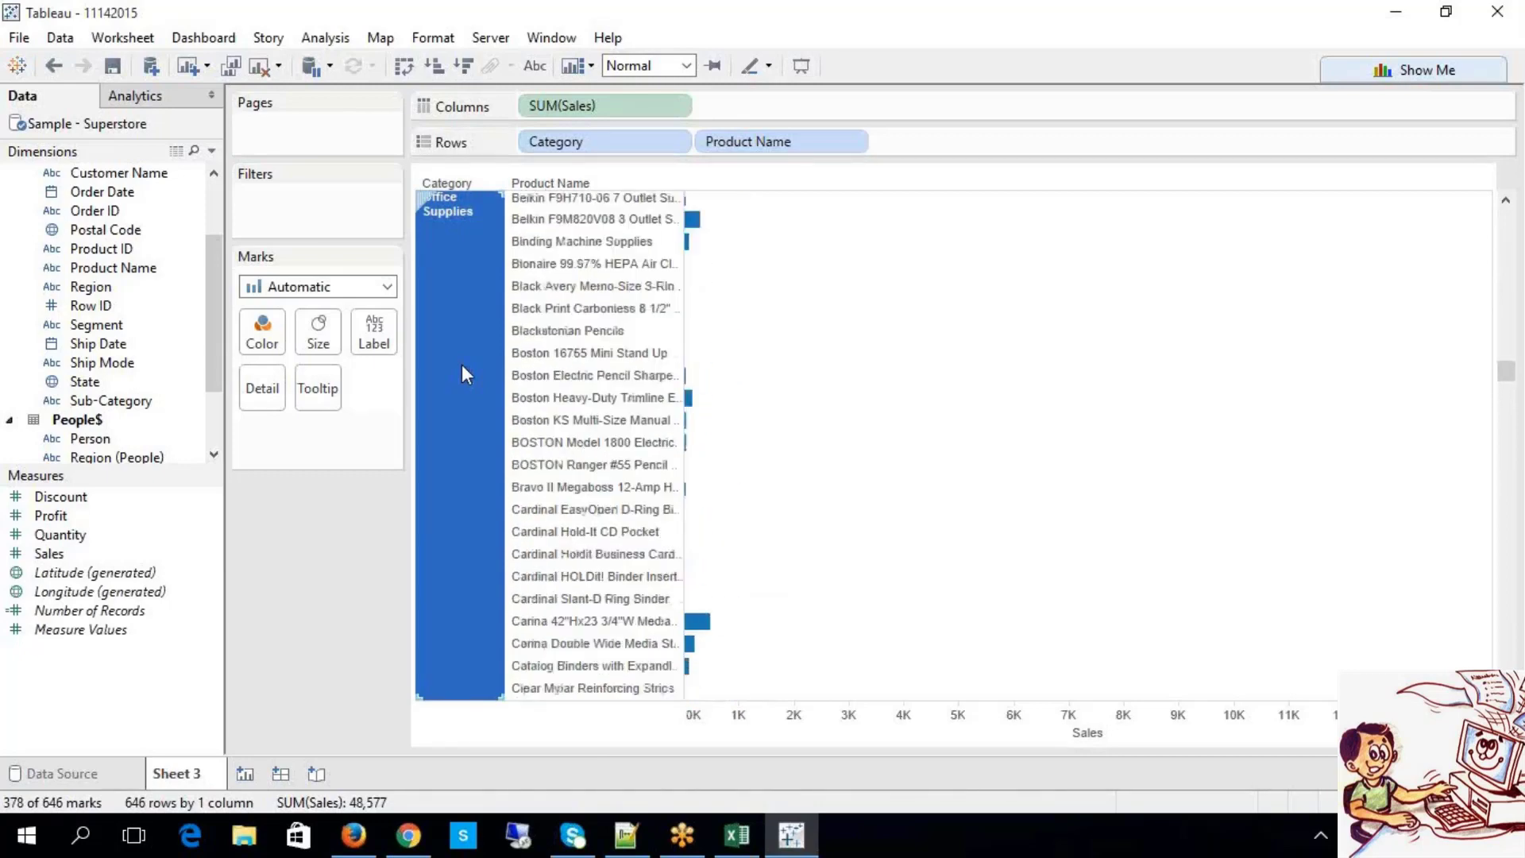
{"action": "scroll", "coordinate": [460, 363], "scroll_direction": "up", "scroll_amount": 15}
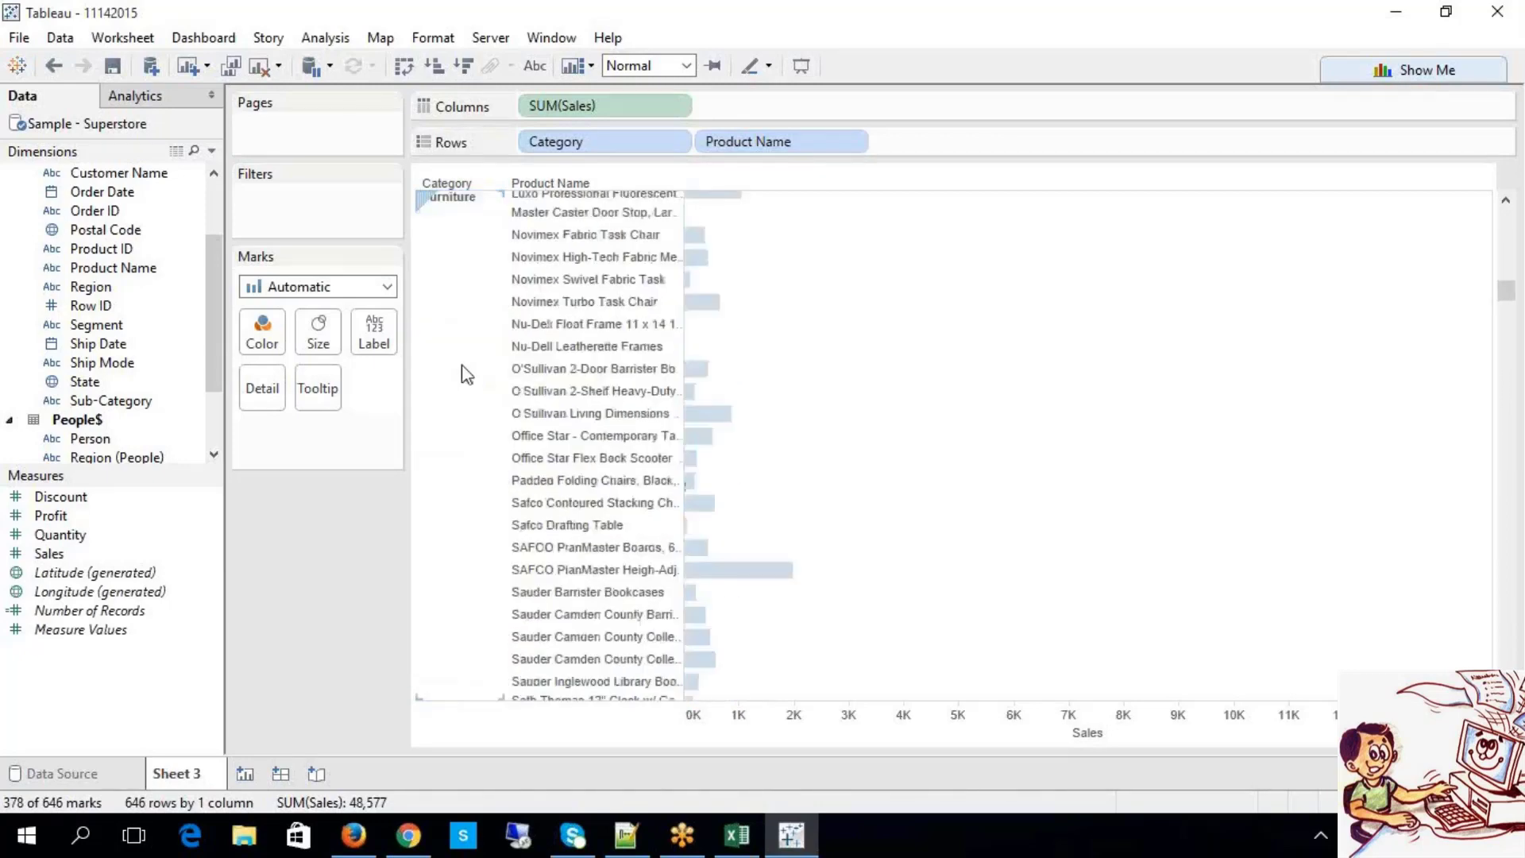
{"action": "scroll", "coordinate": [467, 374], "scroll_direction": "up", "scroll_amount": 3}
Step: Show mark labels with the sales values on the bars and clear the Furniture selection
{"action": "left_click", "coordinate": [462, 318]}
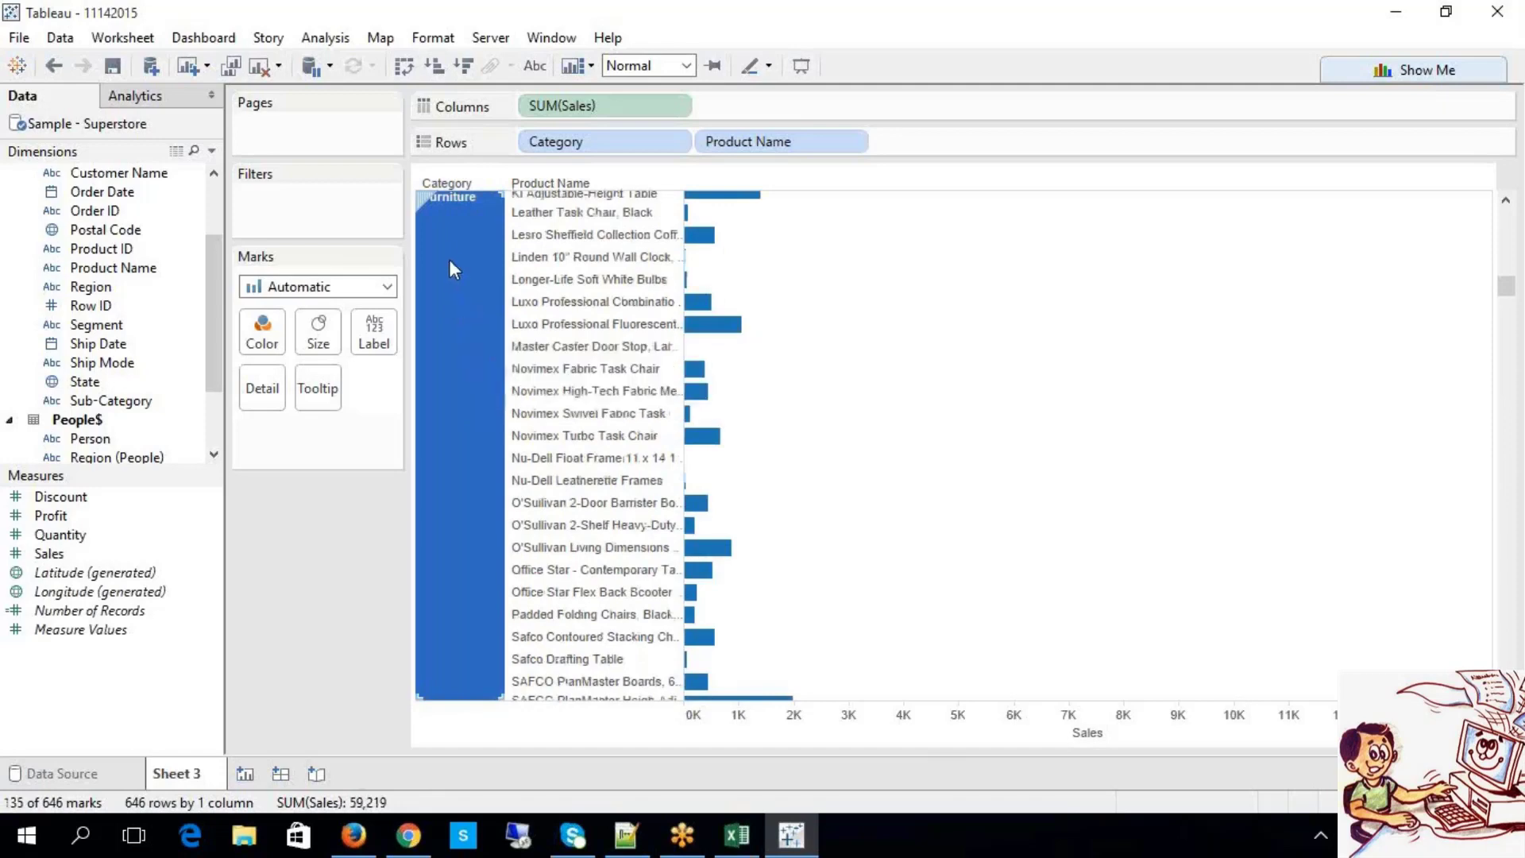
{"action": "left_click", "coordinate": [534, 67]}
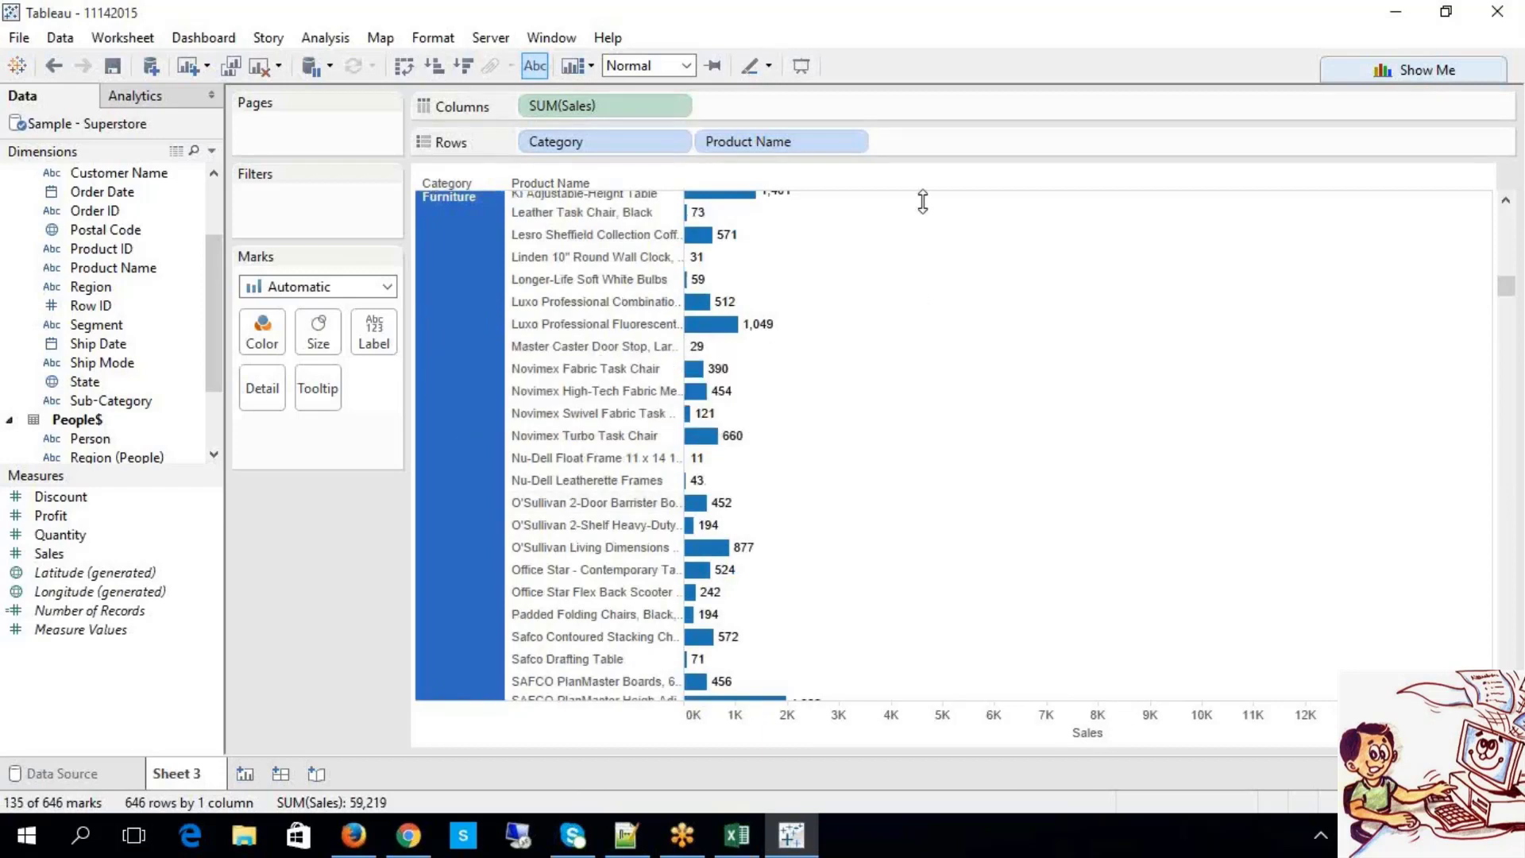
{"action": "left_click", "coordinate": [809, 142]}
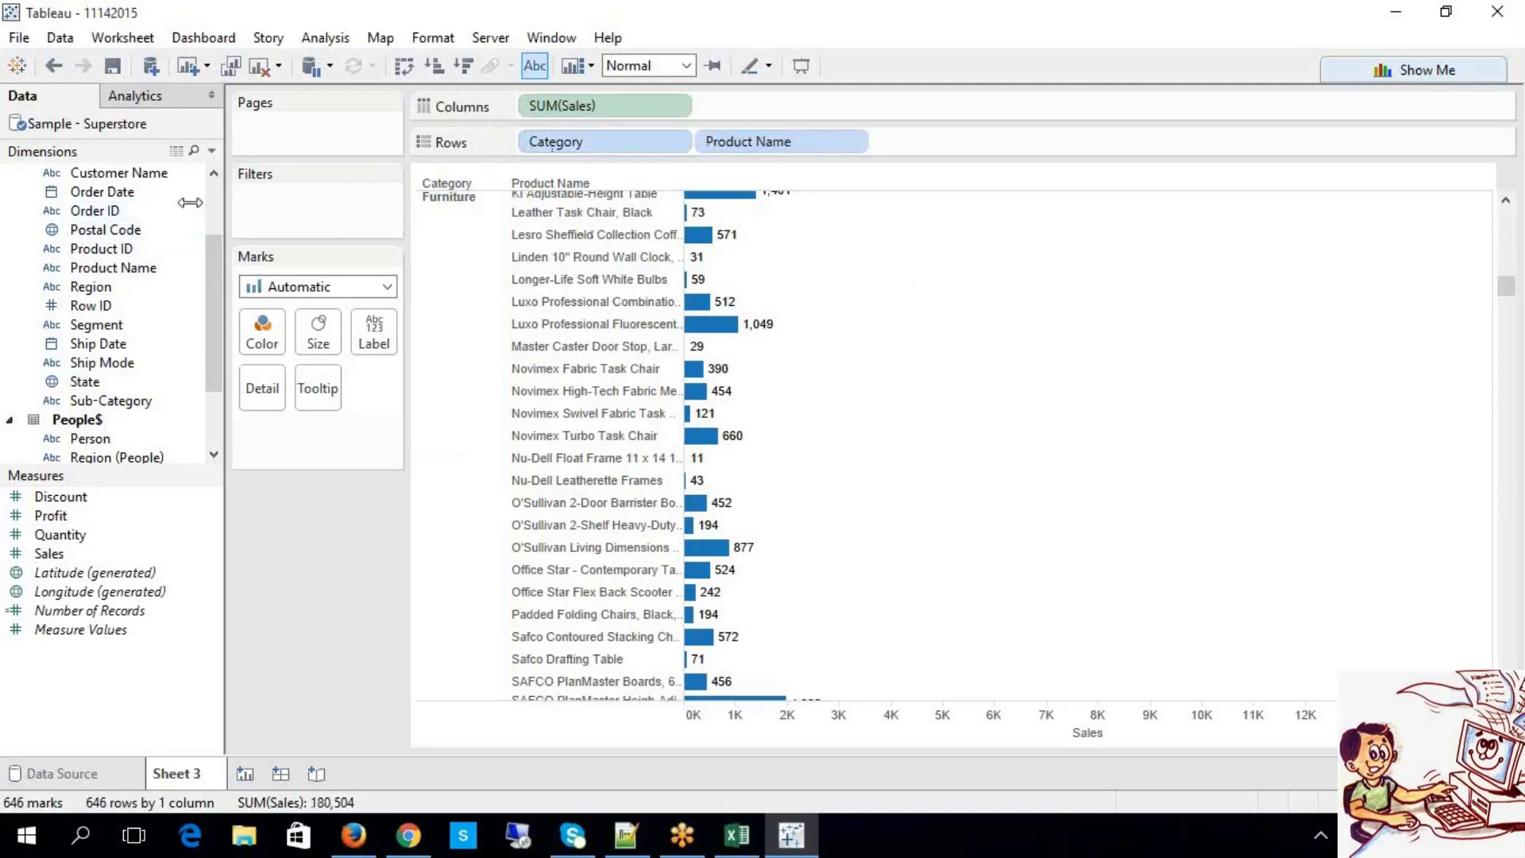
Step: Add a Category filter to the view that keeps only Furniture
{"action": "scroll", "coordinate": [171, 201], "scroll_direction": "up", "scroll_amount": 3}
{"action": "left_click_drag", "start_coordinate": [171, 201], "coordinate": [282, 213]}
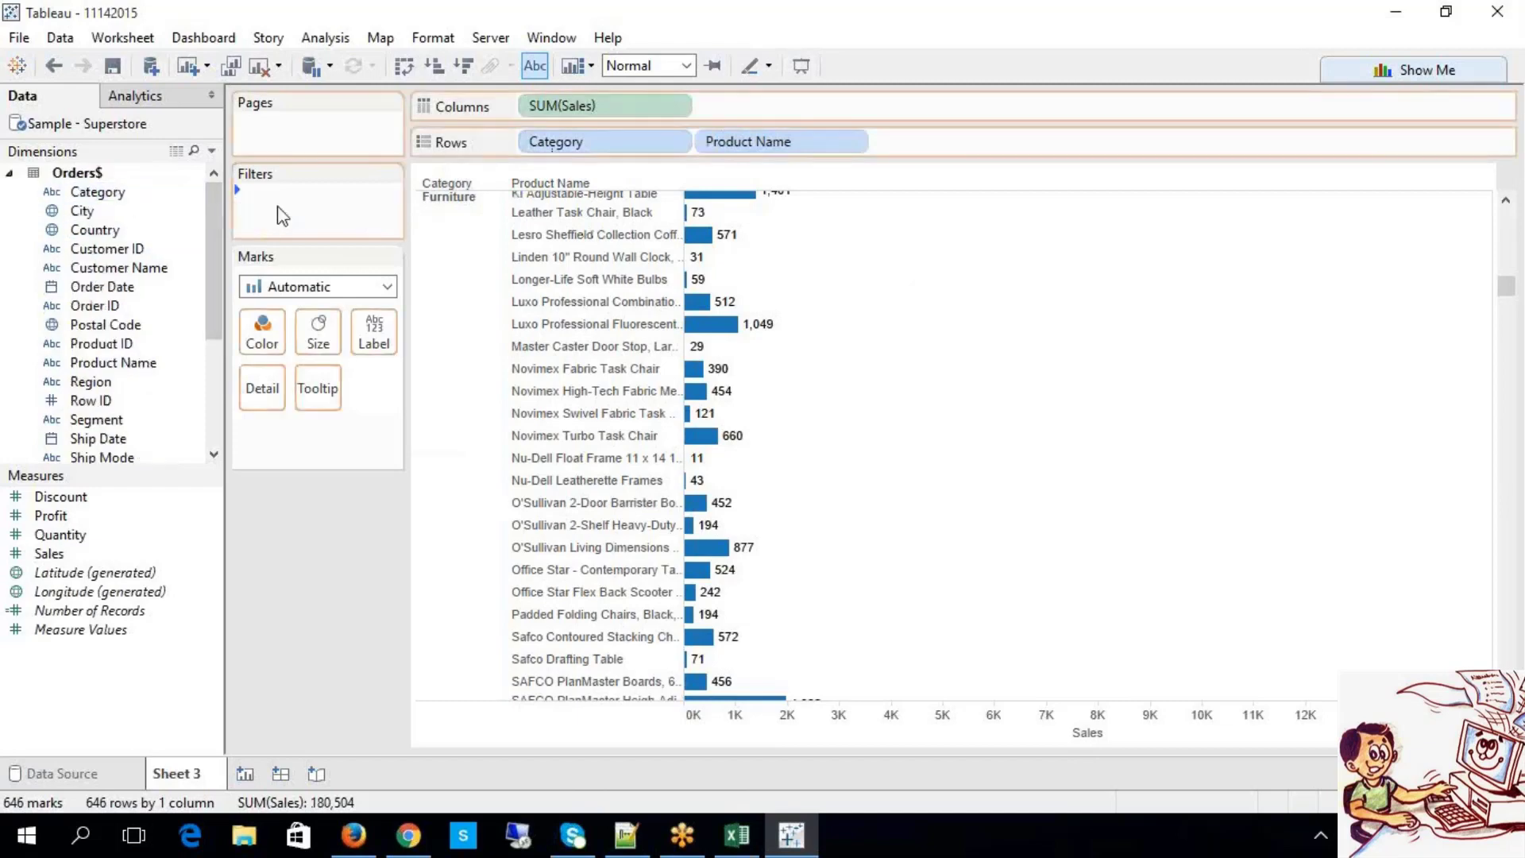
{"action": "left_click", "coordinate": [553, 269]}
{"action": "left_click", "coordinate": [553, 290]}
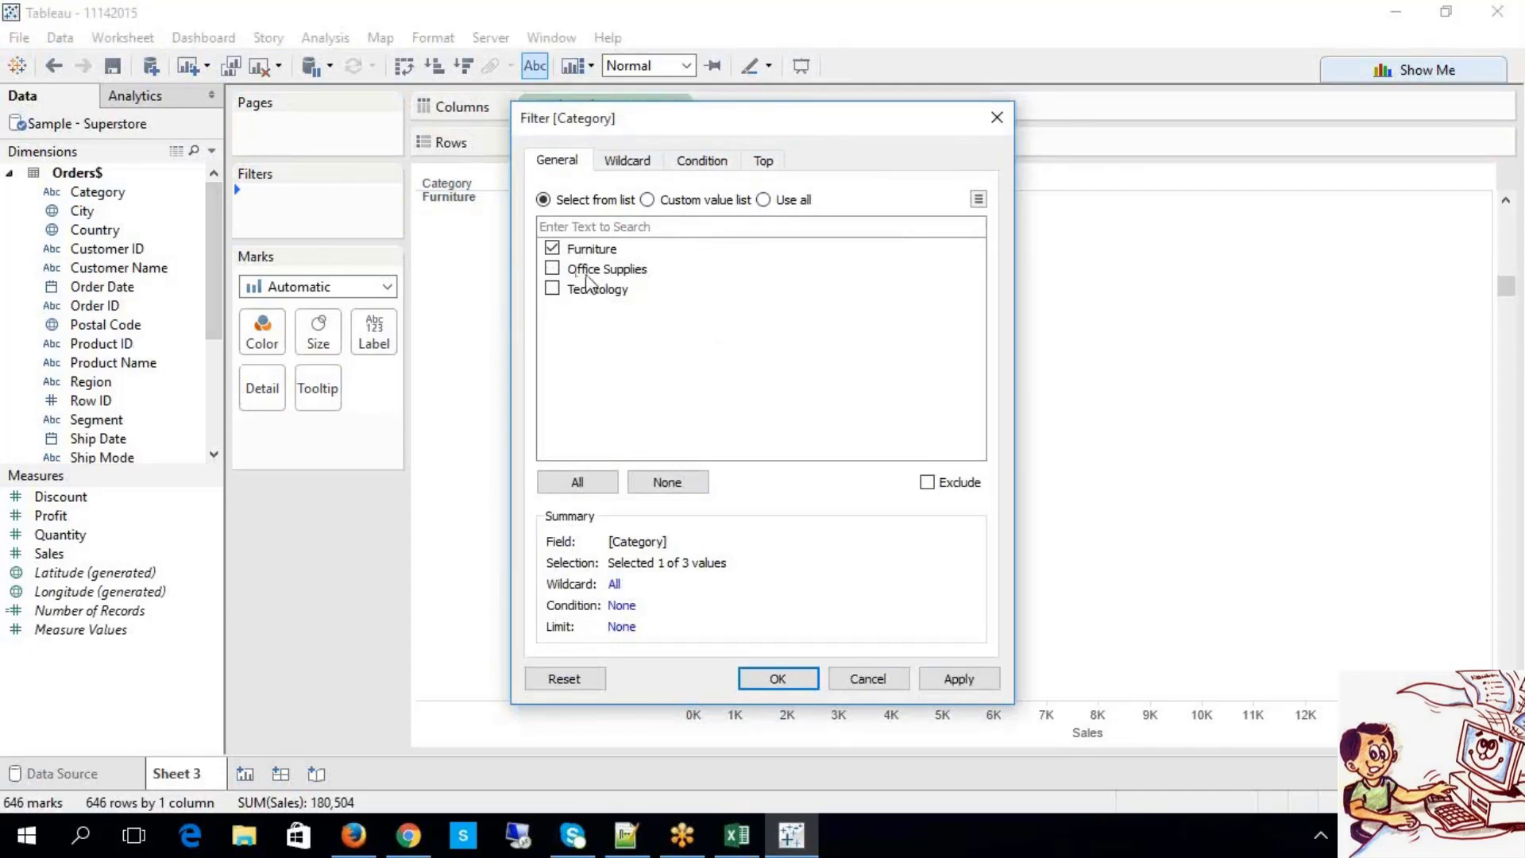
{"action": "left_click_drag", "start_coordinate": [614, 131], "coordinate": [1156, 110]}
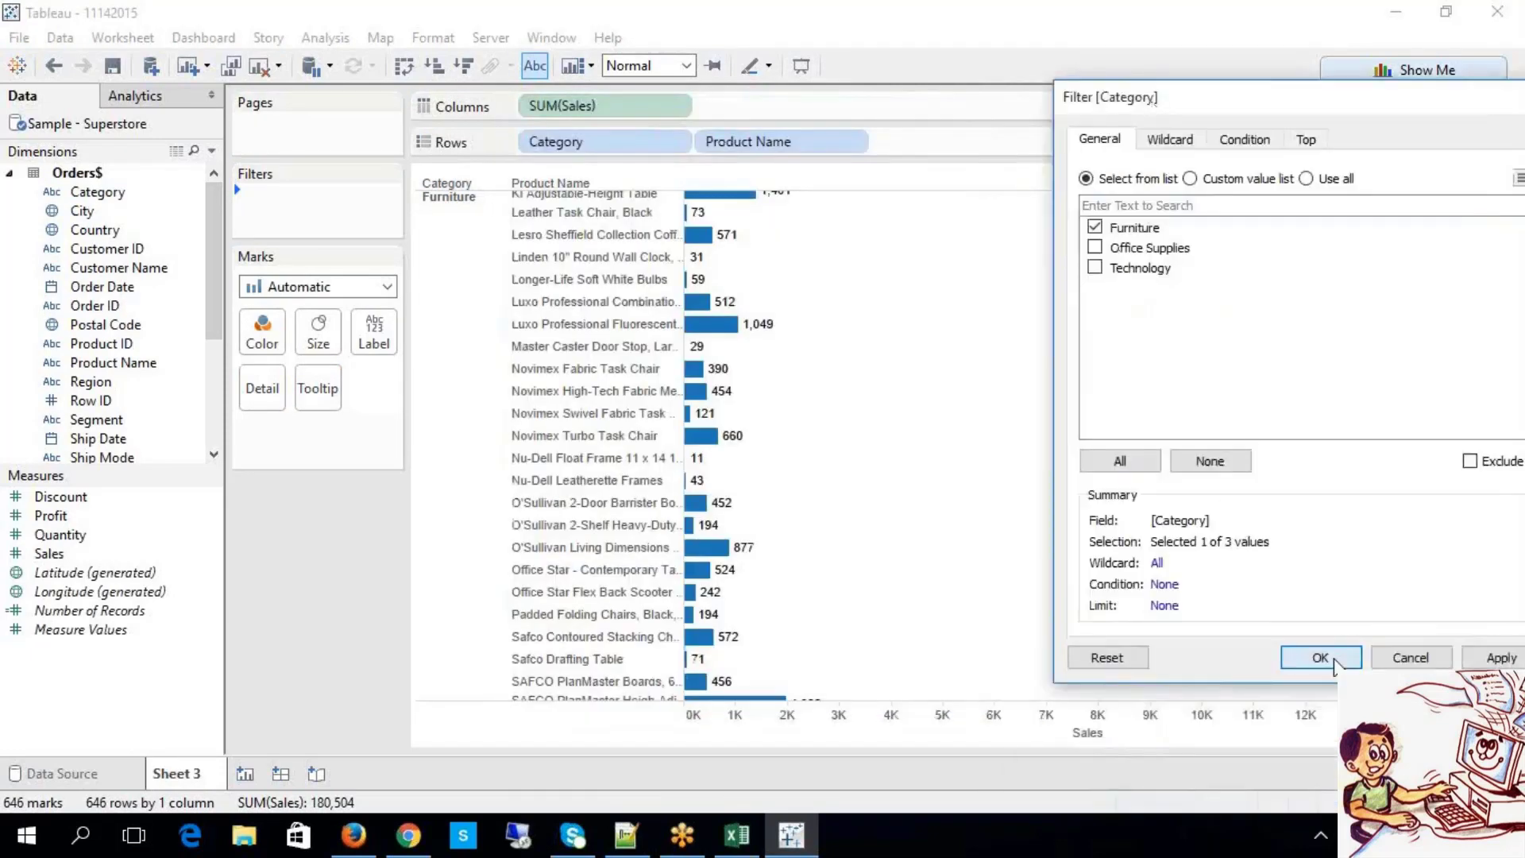
{"action": "left_click", "coordinate": [1321, 658]}
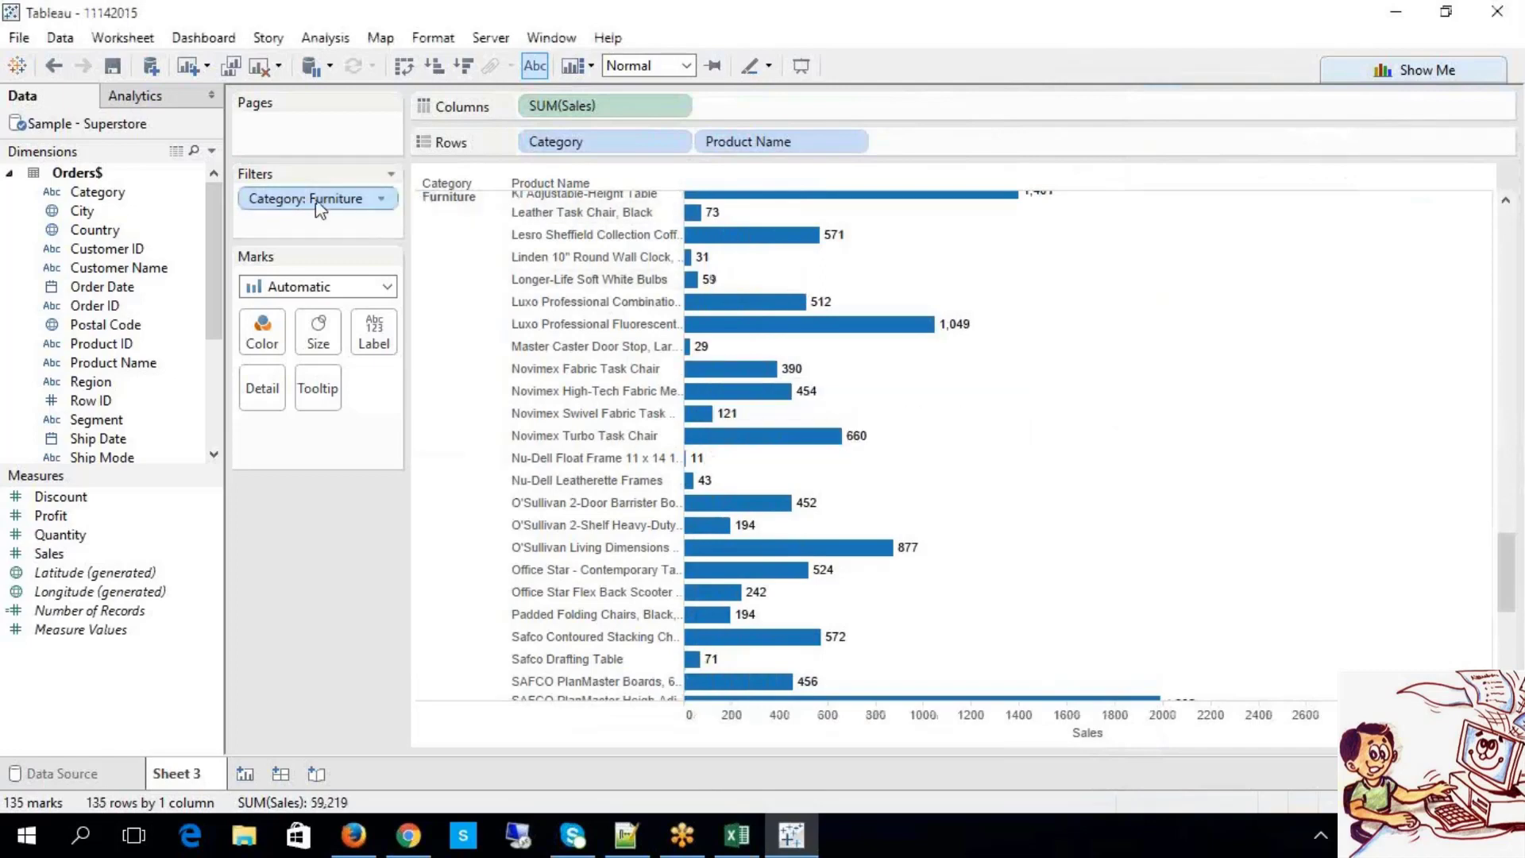
Step: Add a new blank worksheet and duplicate Sheet 3
{"action": "left_click", "coordinate": [248, 777]}
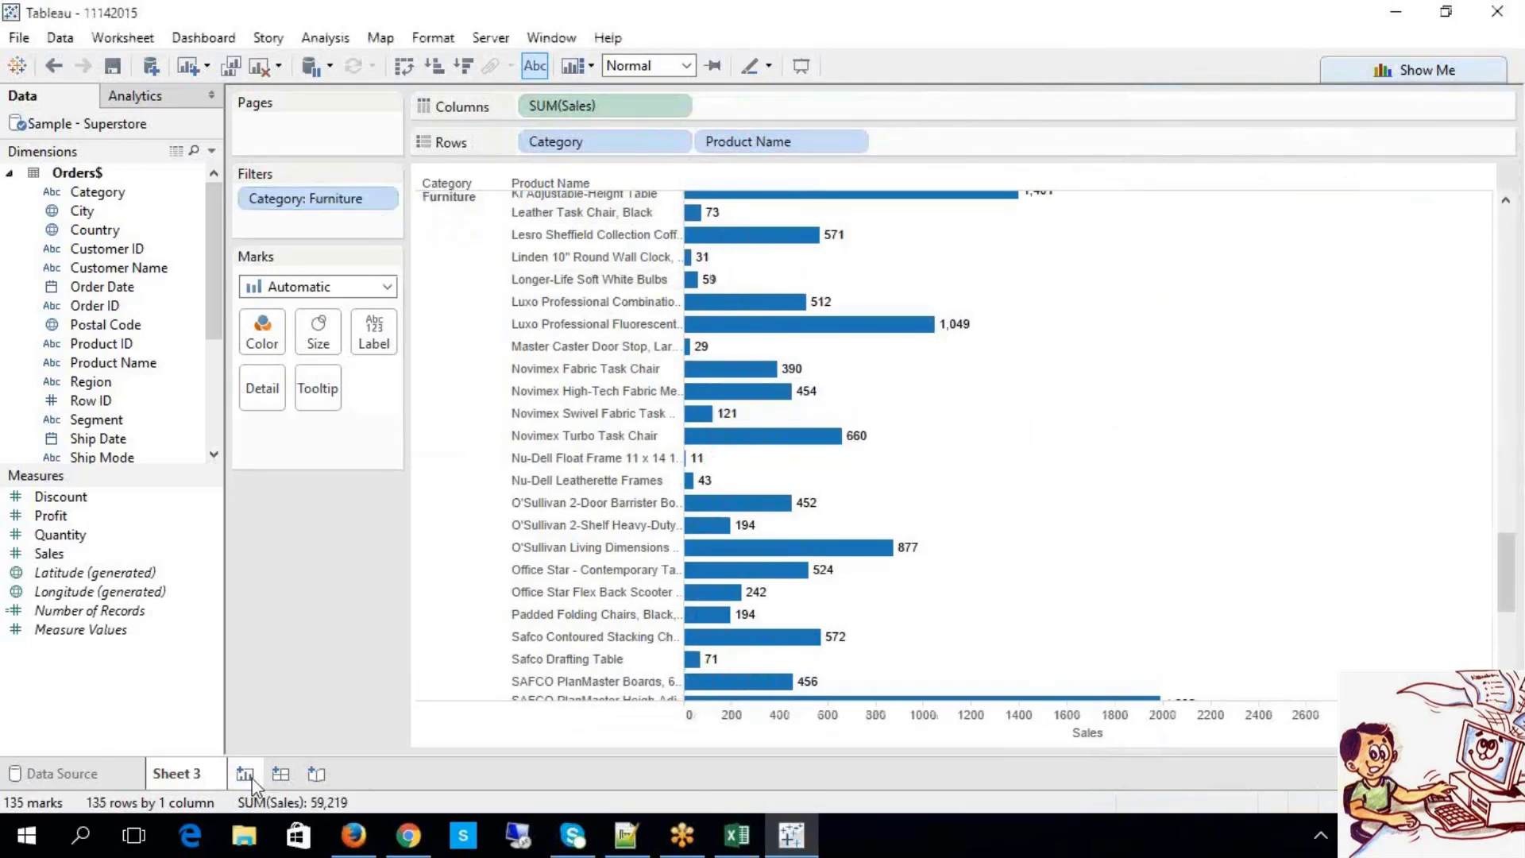
{"action": "left_click", "coordinate": [200, 785]}
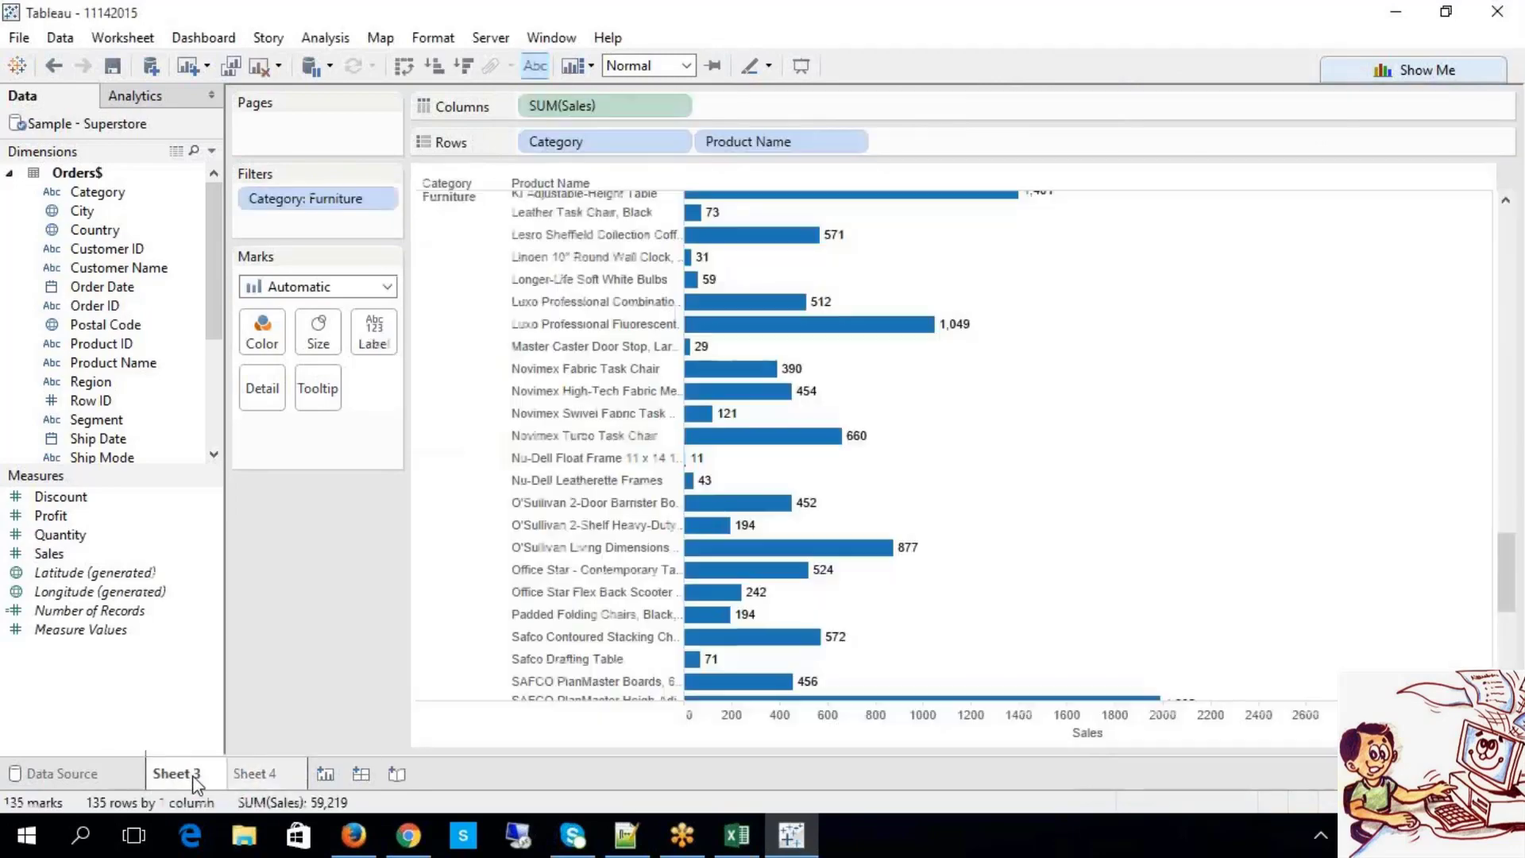
{"action": "right_click", "coordinate": [195, 777]}
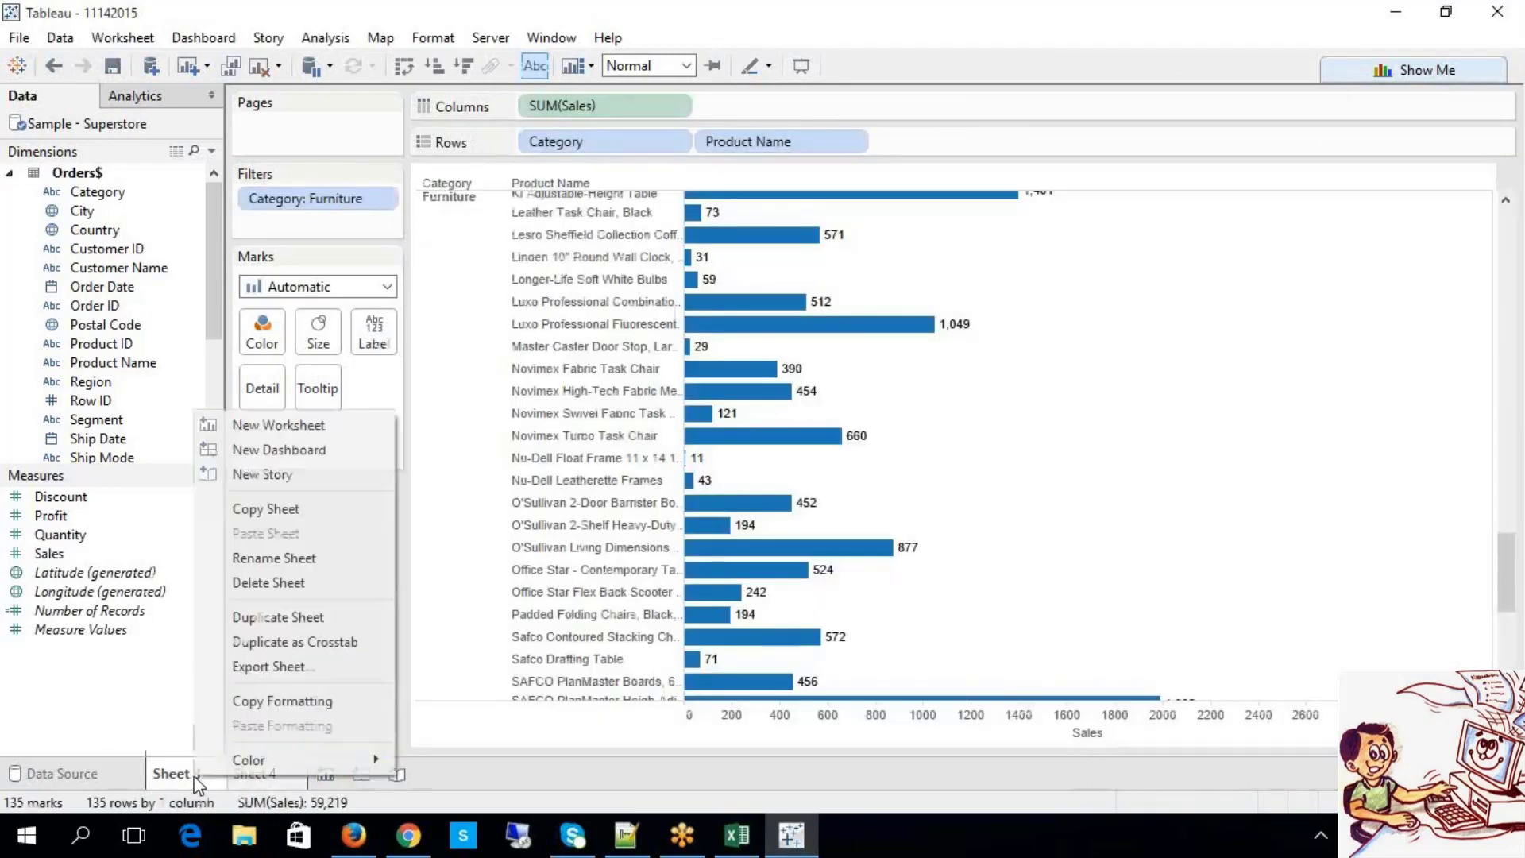
{"action": "left_click", "coordinate": [302, 620]}
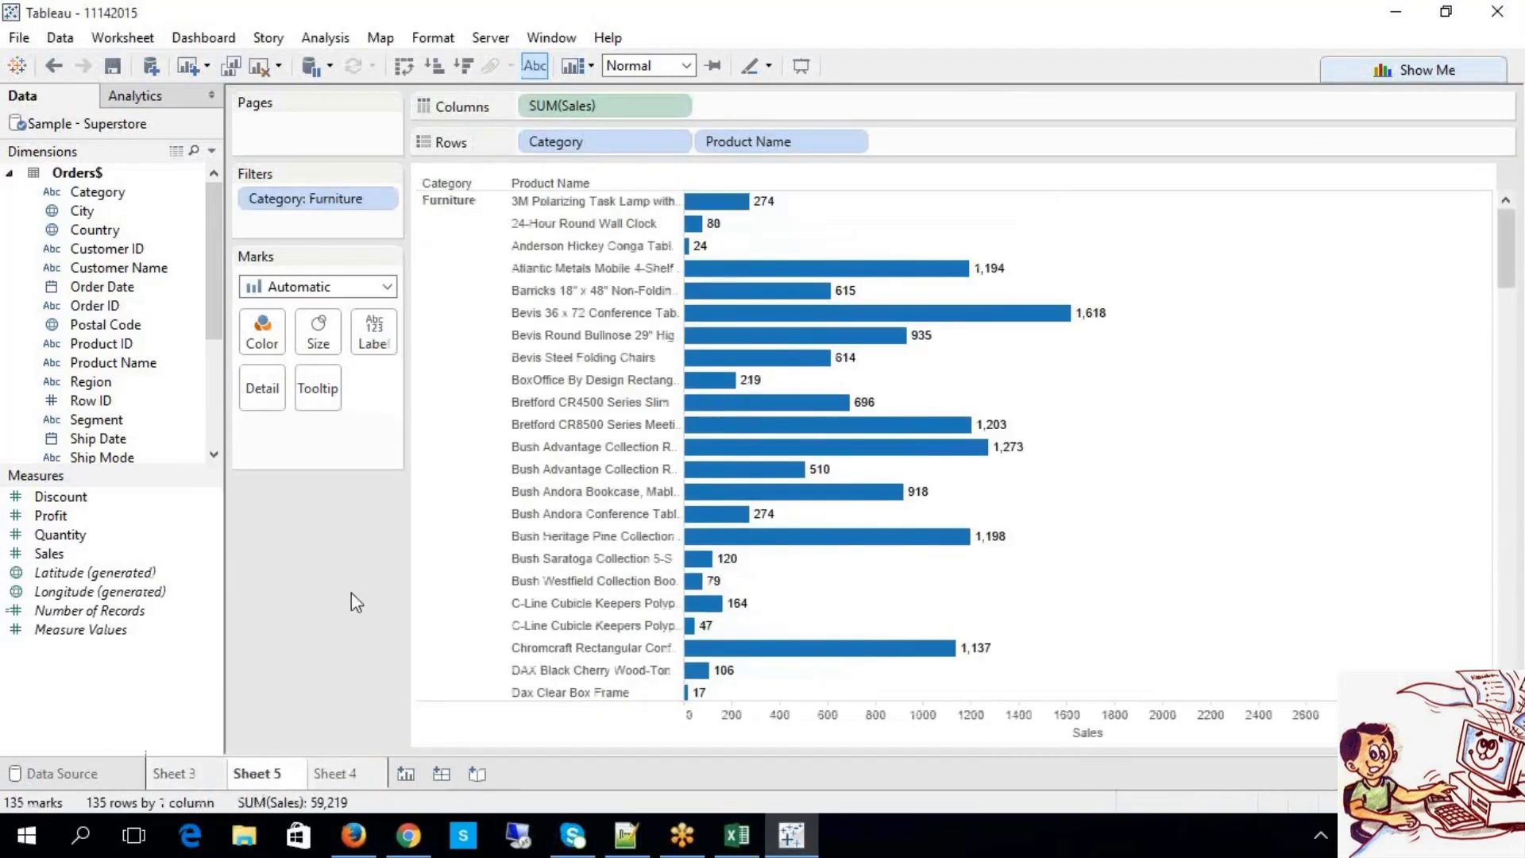
Step: Replace the duplicated sheet's Category filter with a Product Name filter that keeps the top 10 by sum of Sales
{"action": "right_click", "coordinate": [302, 205]}
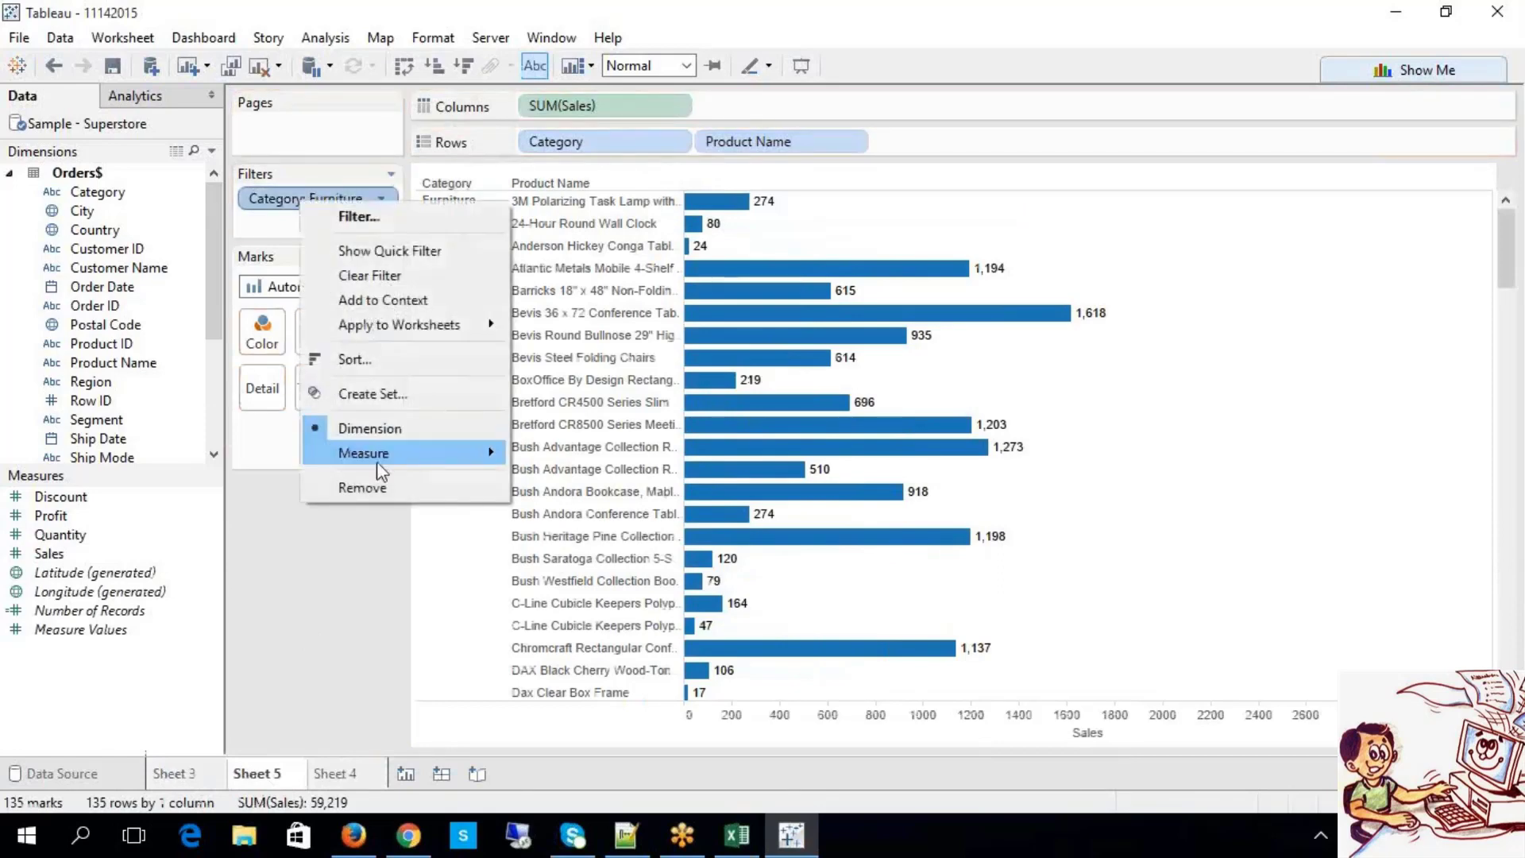
{"action": "left_click", "coordinate": [371, 487]}
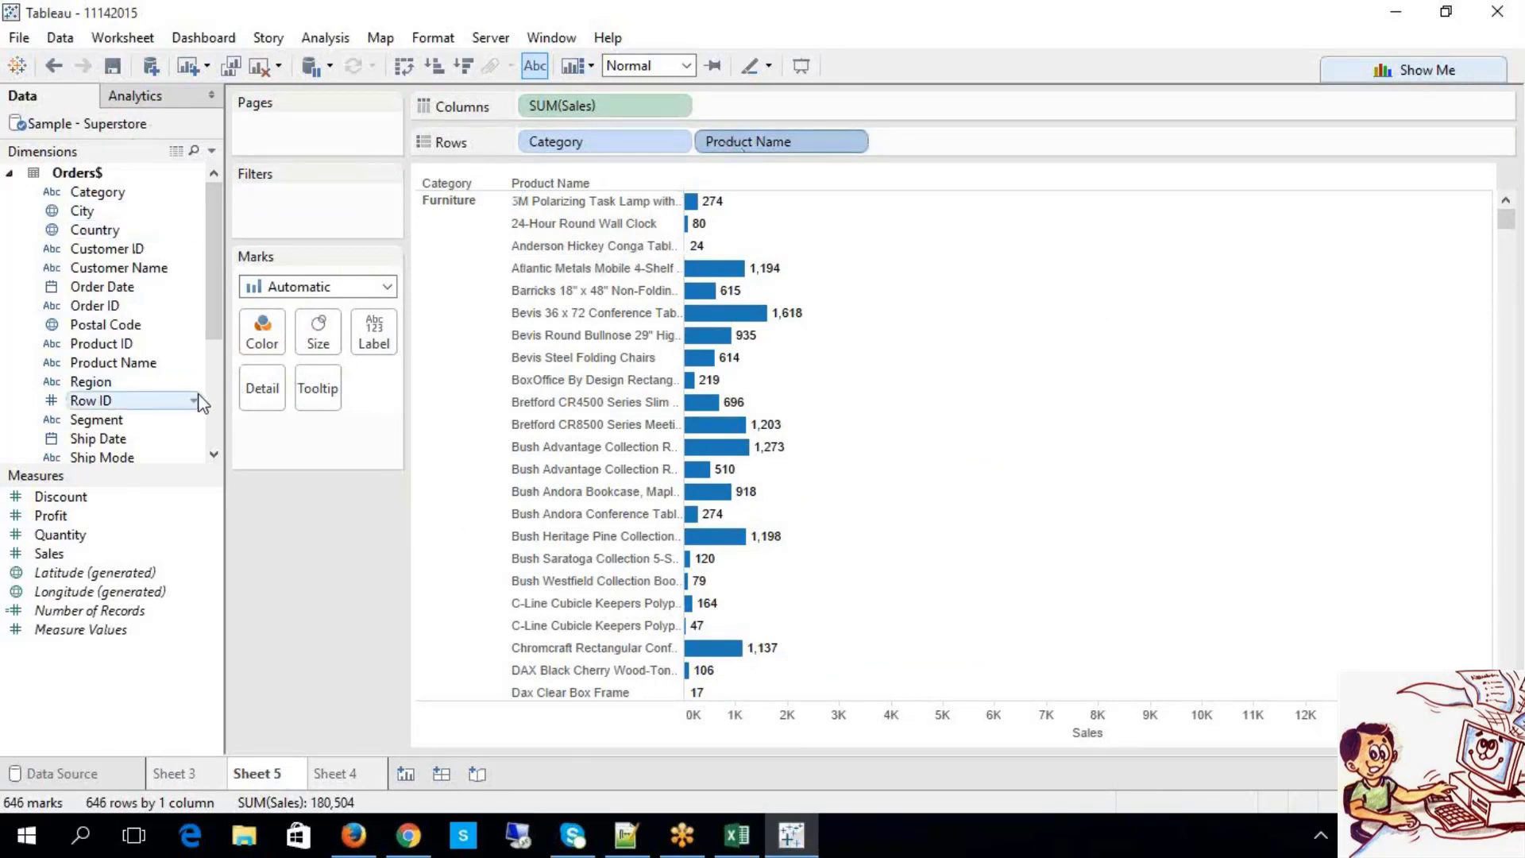
{"action": "left_click_drag", "start_coordinate": [151, 365], "coordinate": [300, 228]}
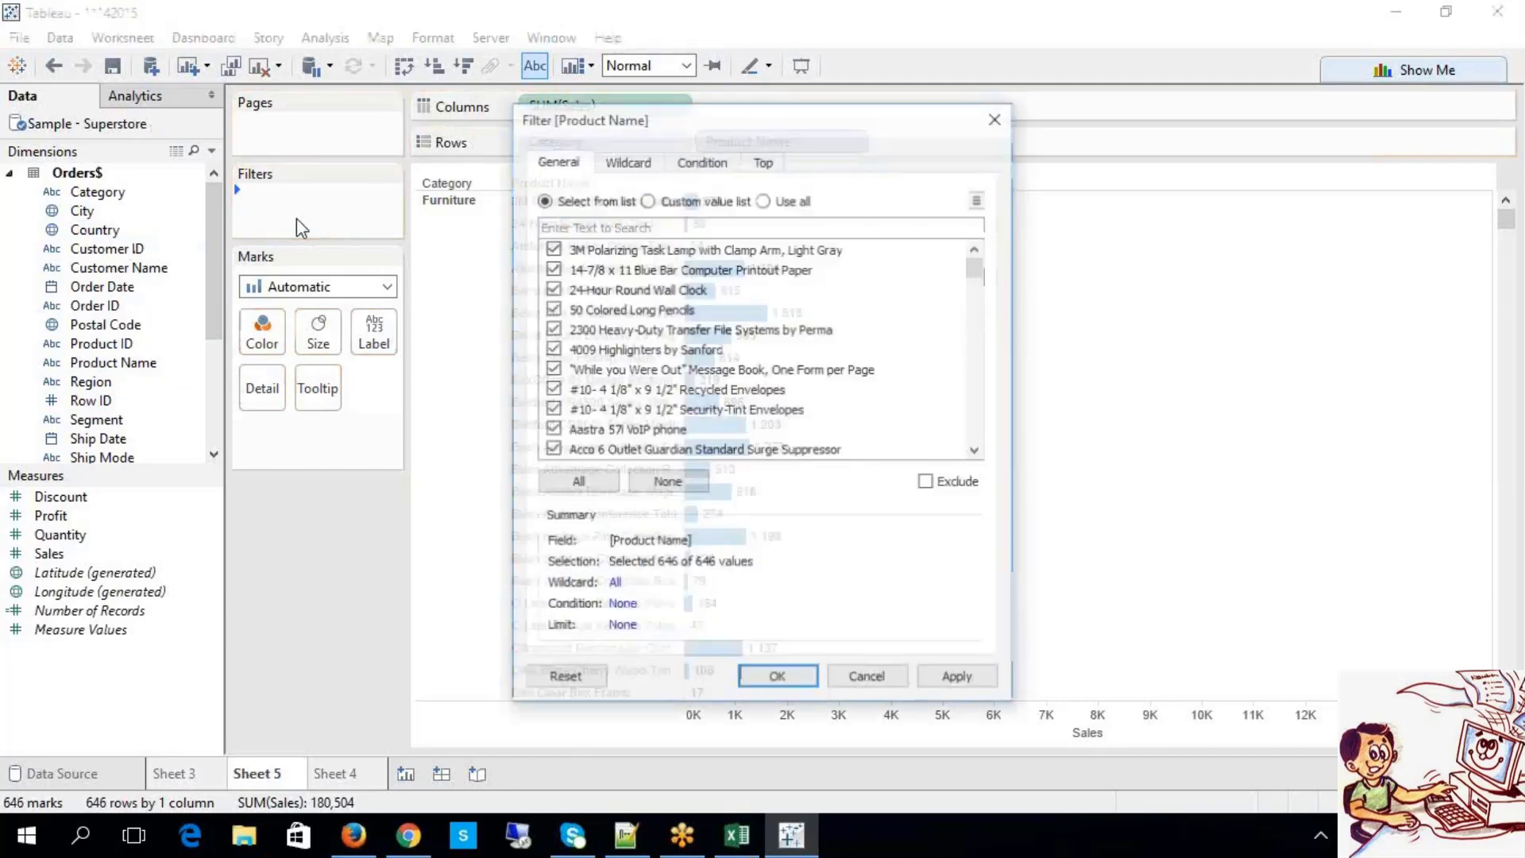
{"action": "left_click", "coordinate": [763, 163]}
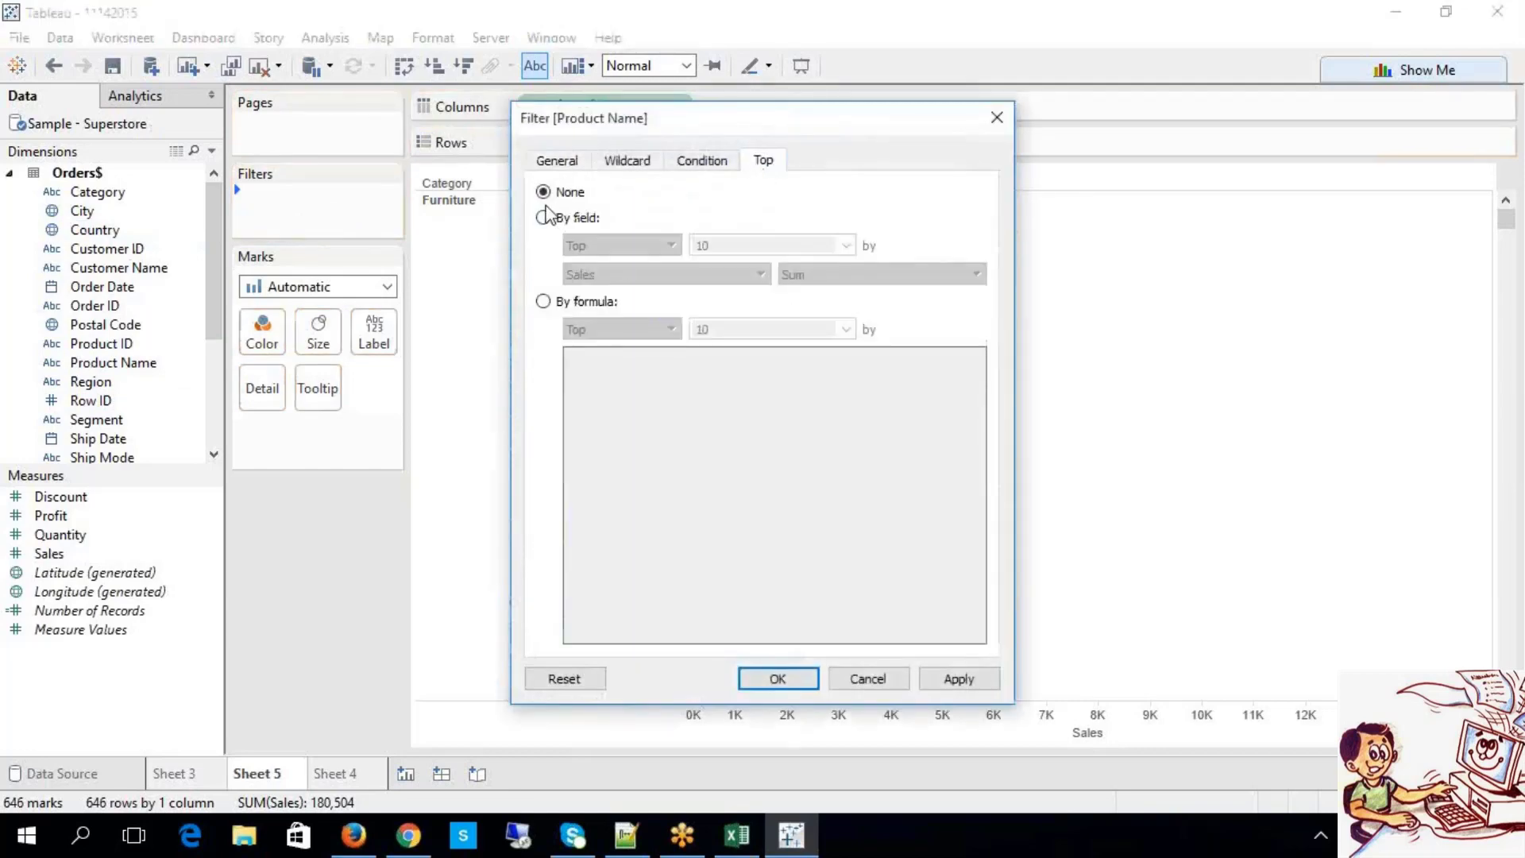
{"action": "left_click", "coordinate": [543, 217]}
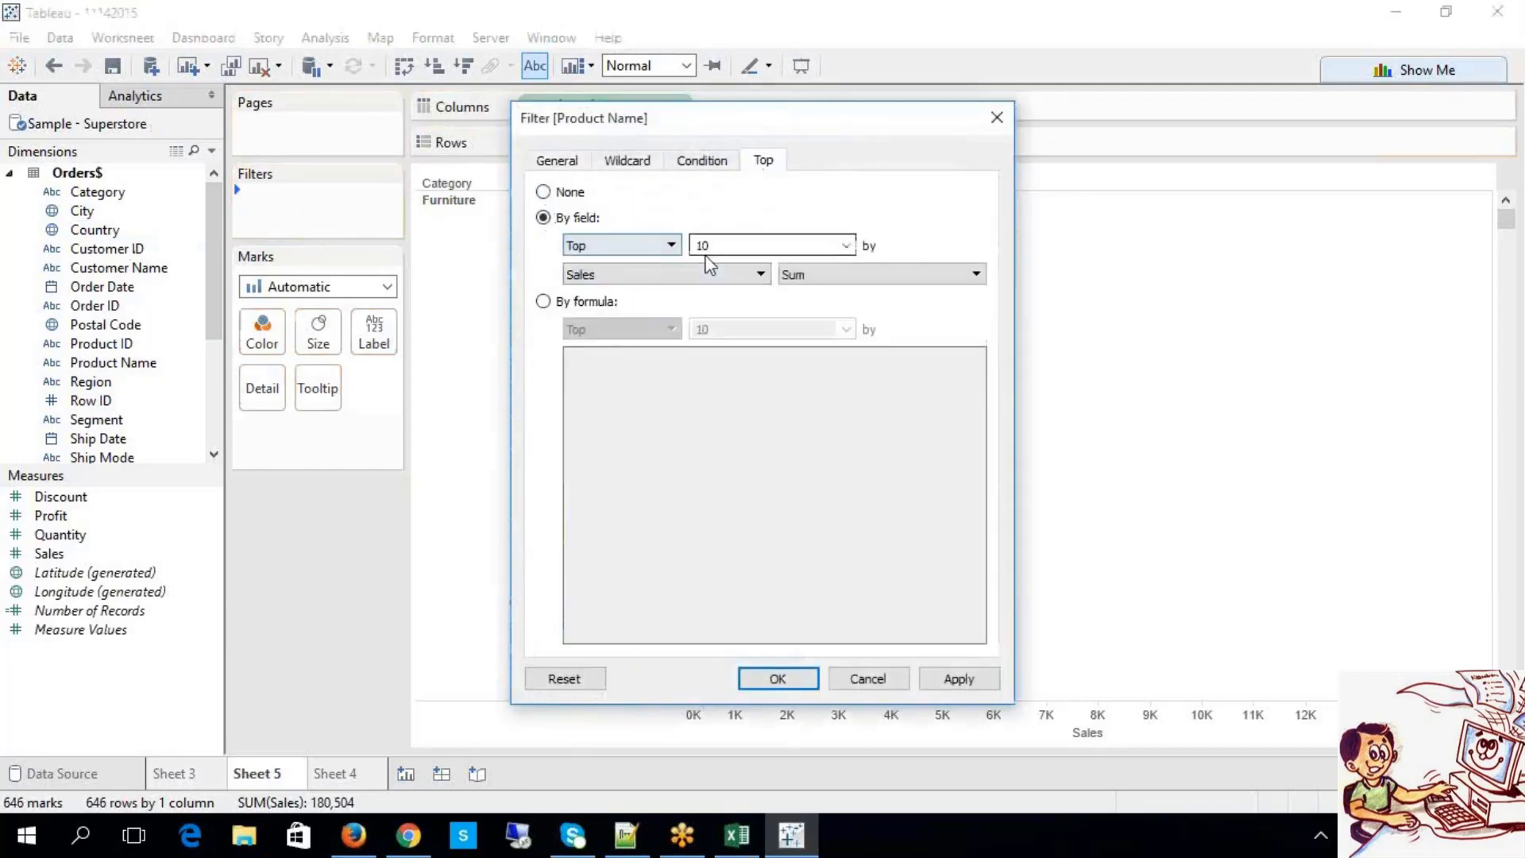
{"action": "left_click", "coordinate": [945, 677]}
{"action": "left_click", "coordinate": [777, 678]}
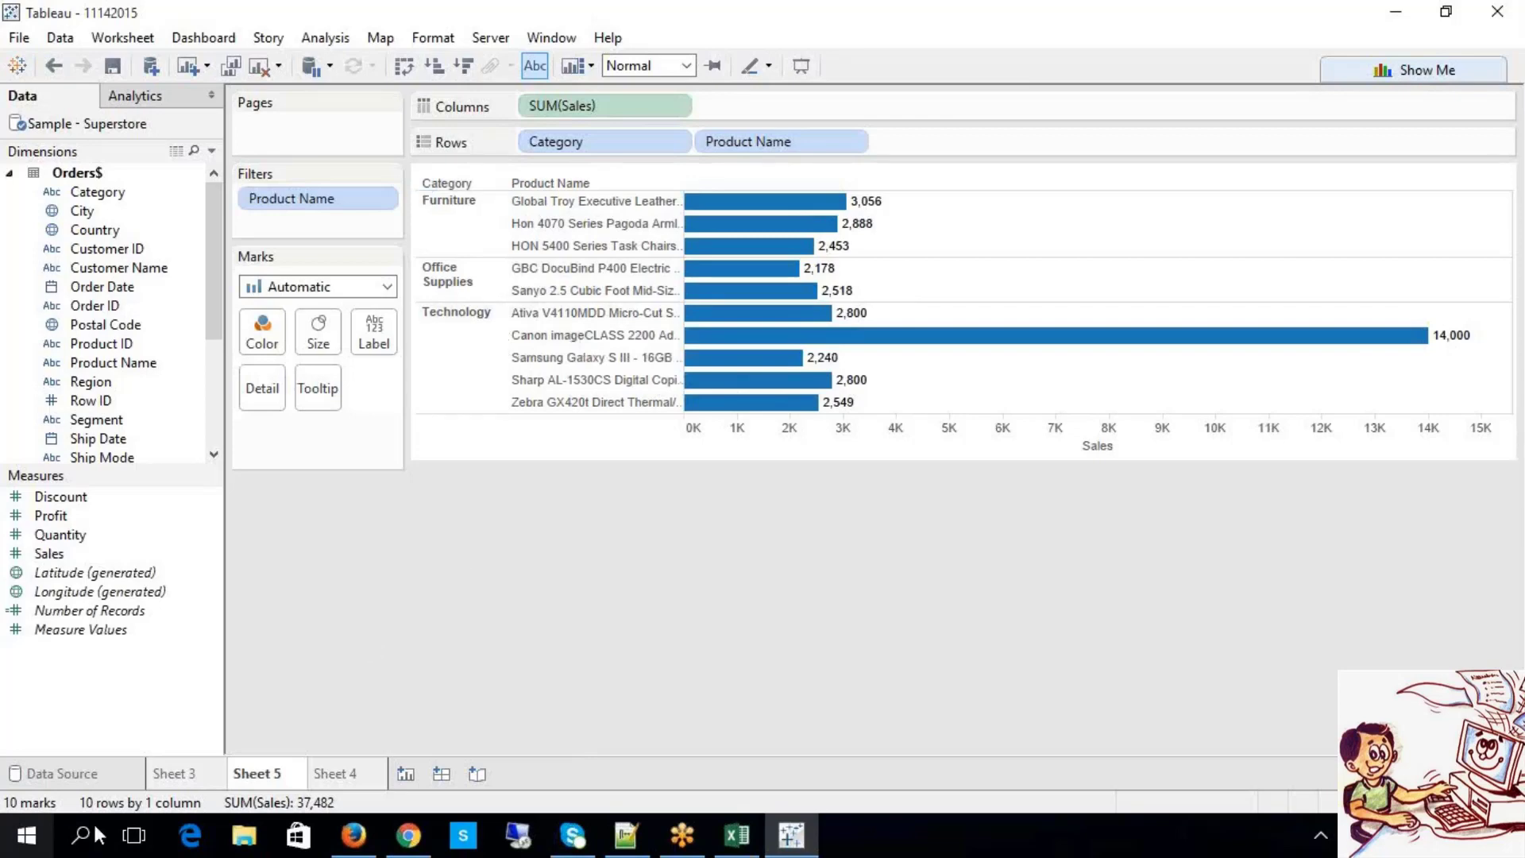
Step: Compare the Furniture-only product list on Sheet 3 with the top 10 products on Sheet 5
{"action": "left_click", "coordinate": [181, 774]}
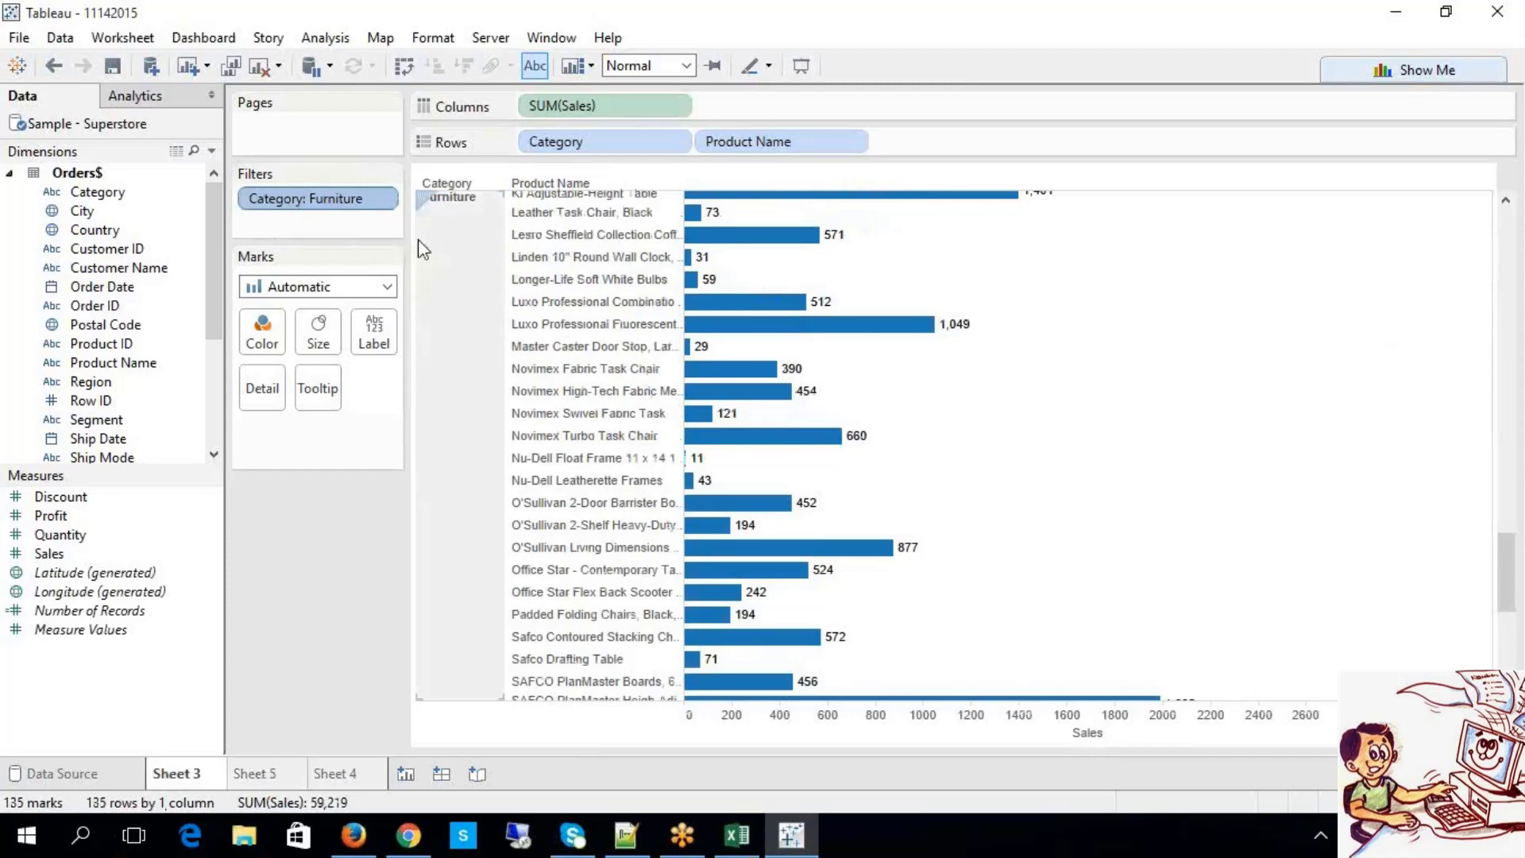
{"action": "left_click", "coordinate": [470, 331]}
{"action": "scroll", "coordinate": [440, 441], "scroll_direction": "down", "scroll_amount": 5}
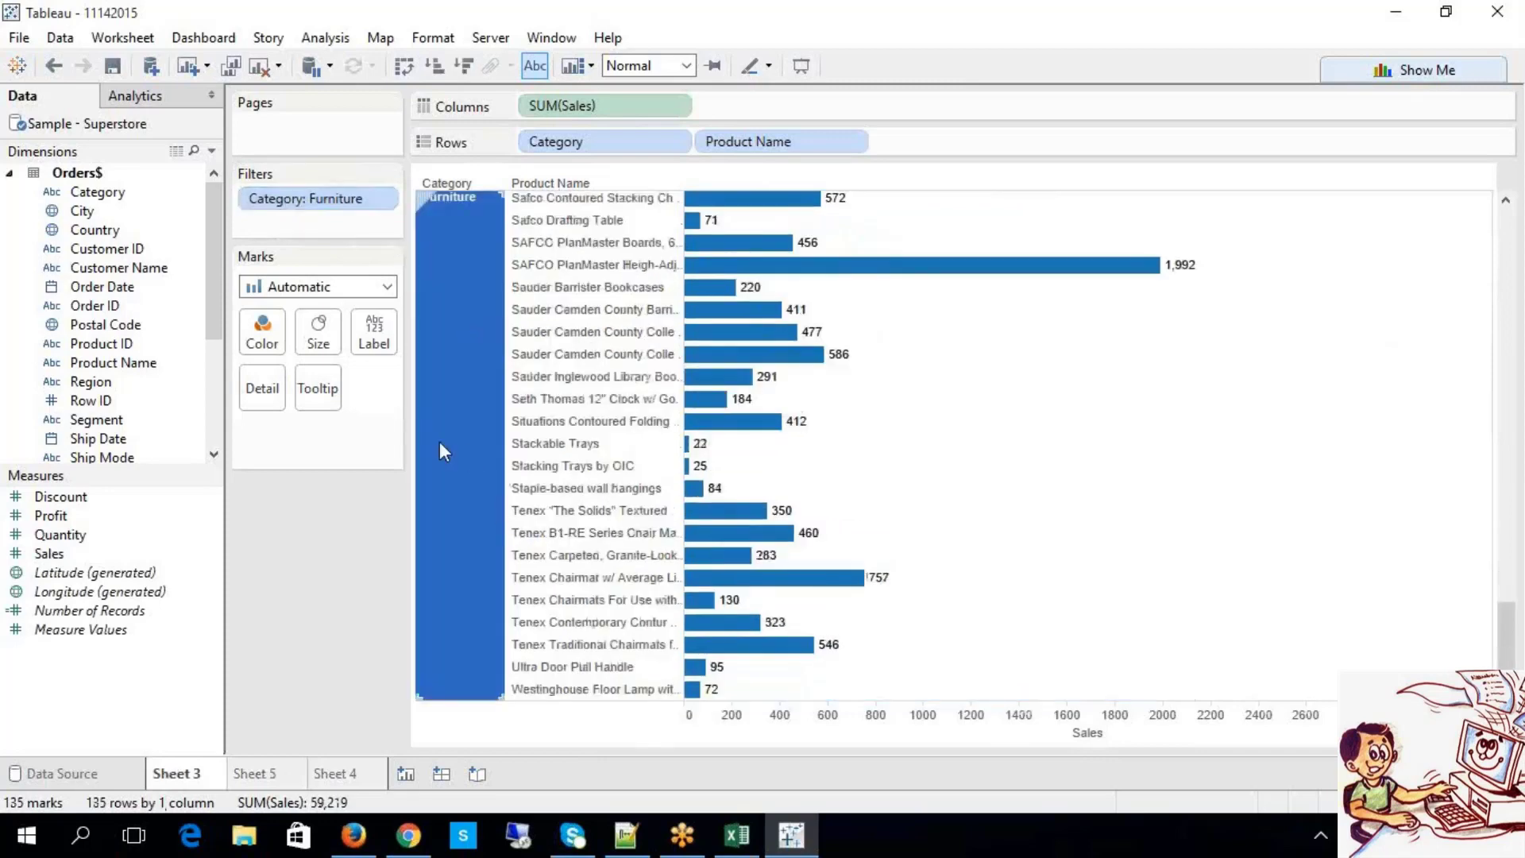
{"action": "scroll", "coordinate": [443, 435], "scroll_direction": "up", "scroll_amount": 10}
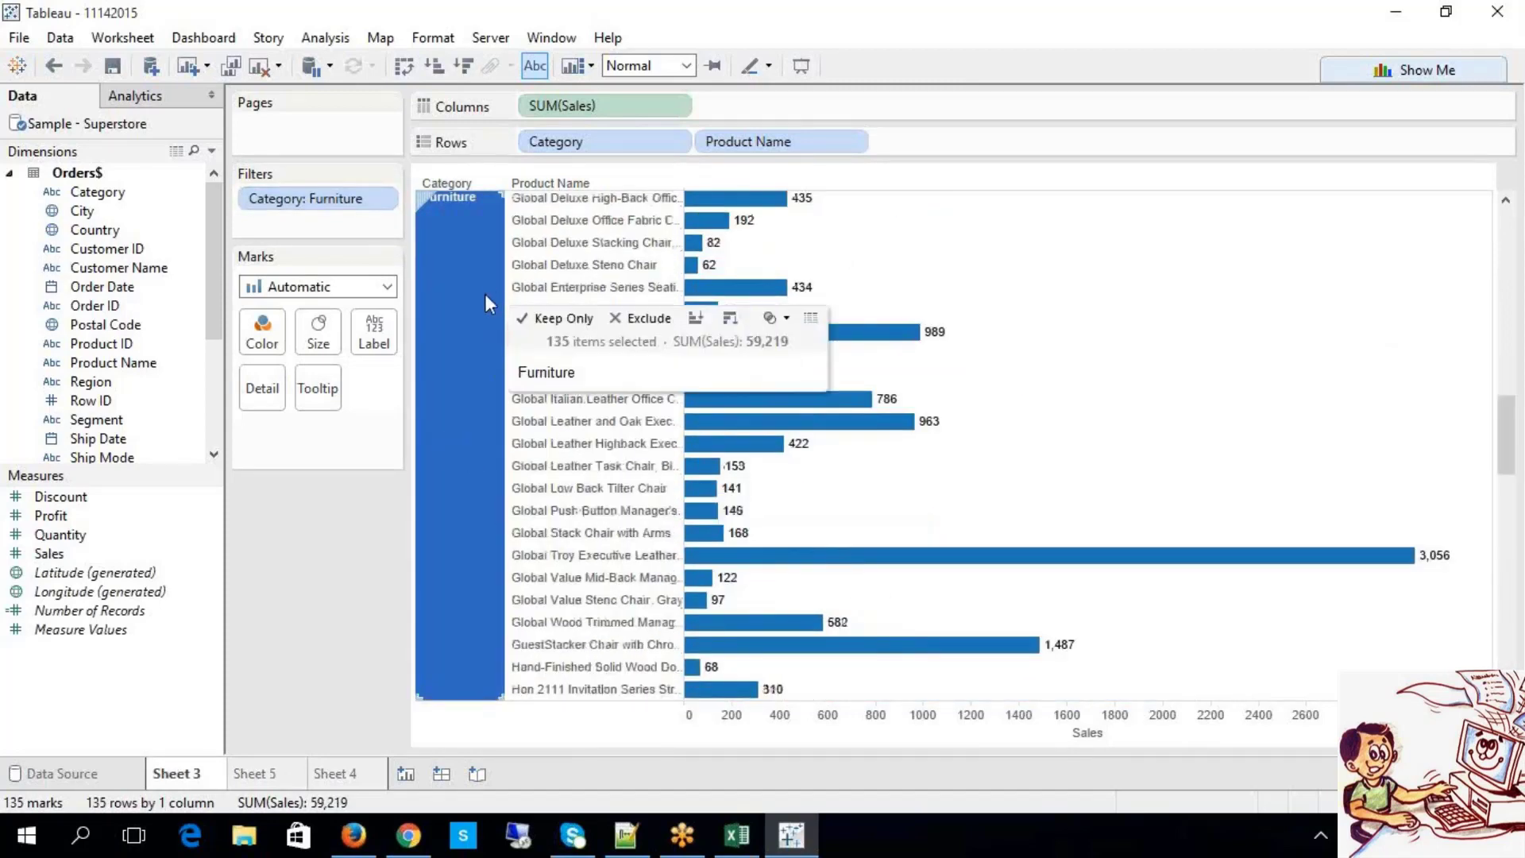
{"action": "left_click", "coordinate": [259, 777]}
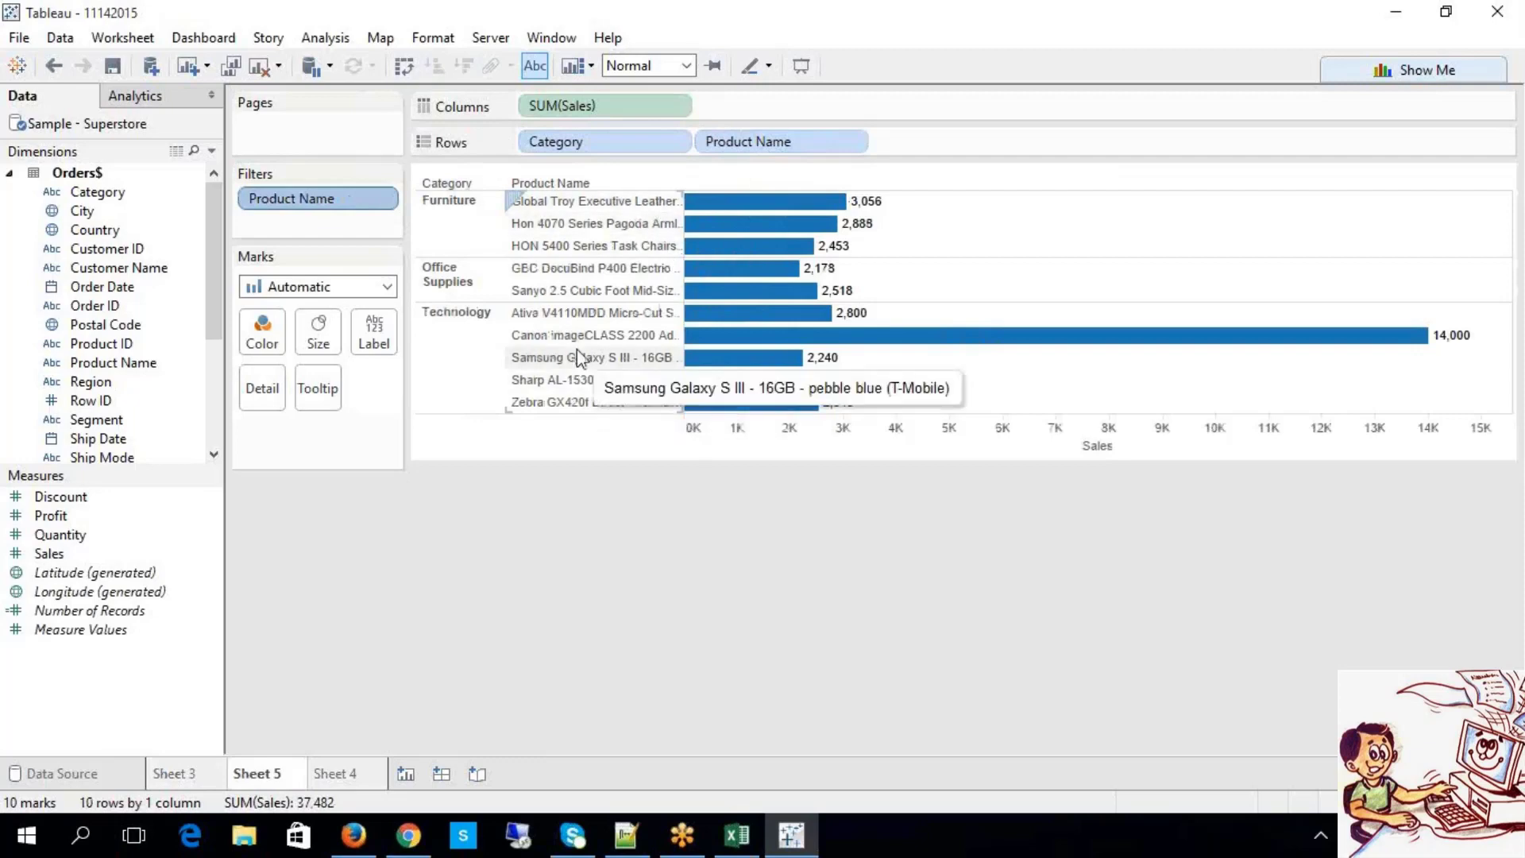
{"action": "left_click", "coordinate": [338, 778]}
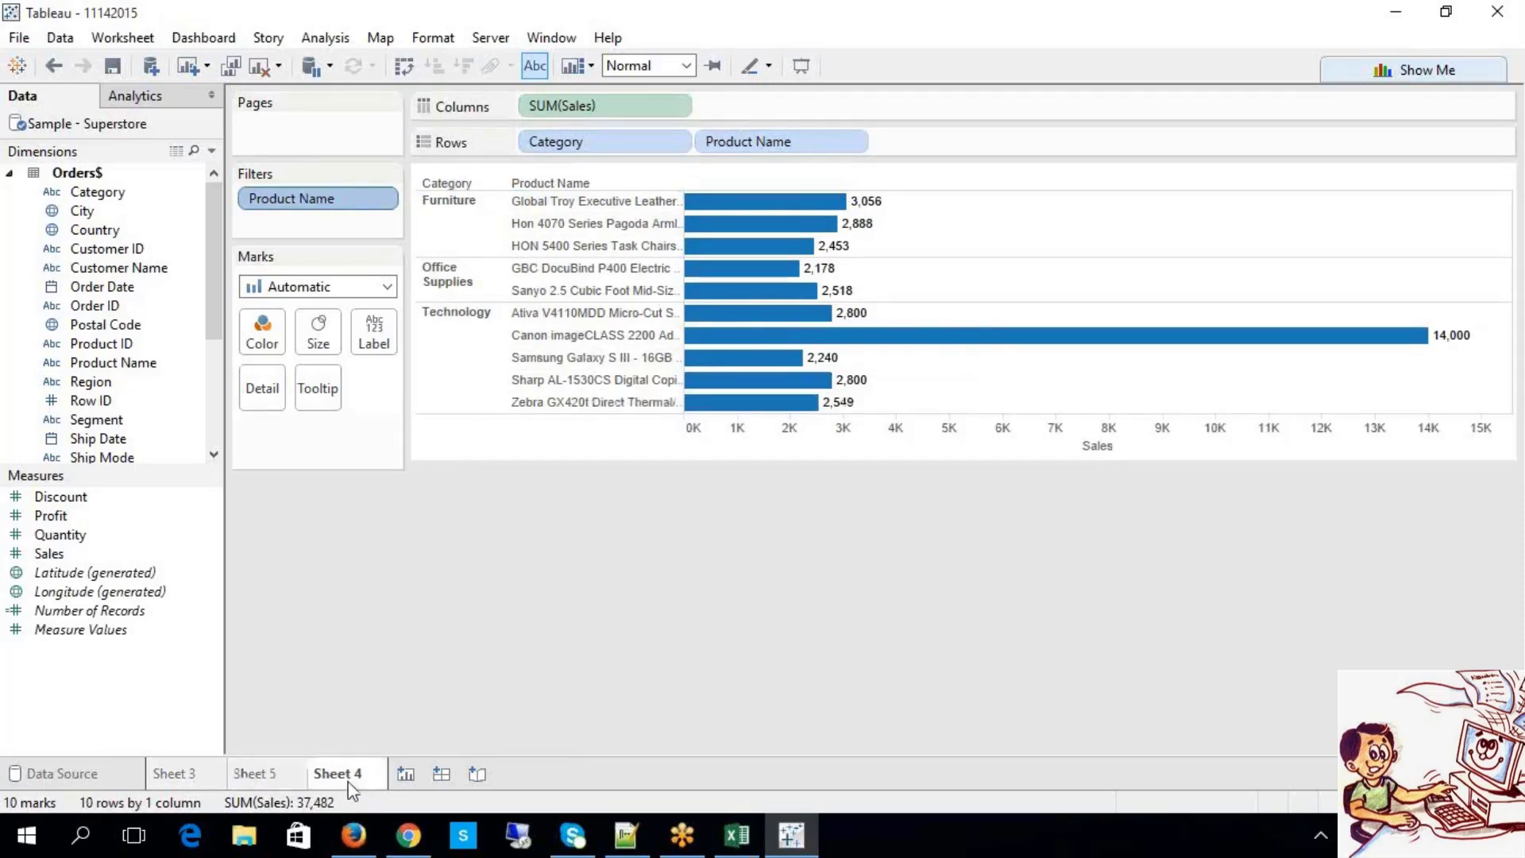
{"action": "left_click", "coordinate": [274, 781]}
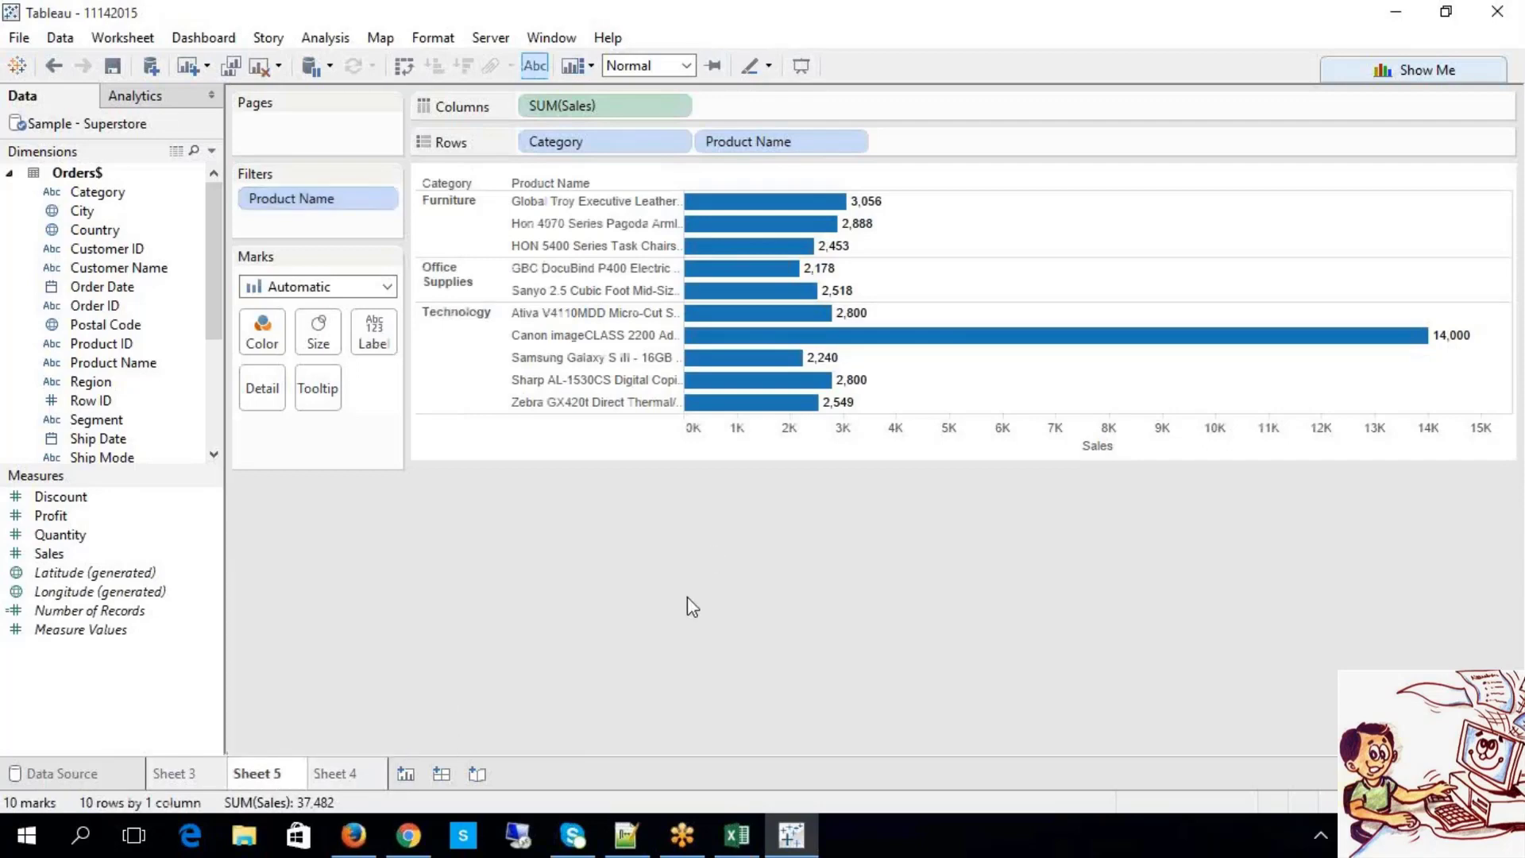
{"action": "left_click", "coordinate": [214, 784]}
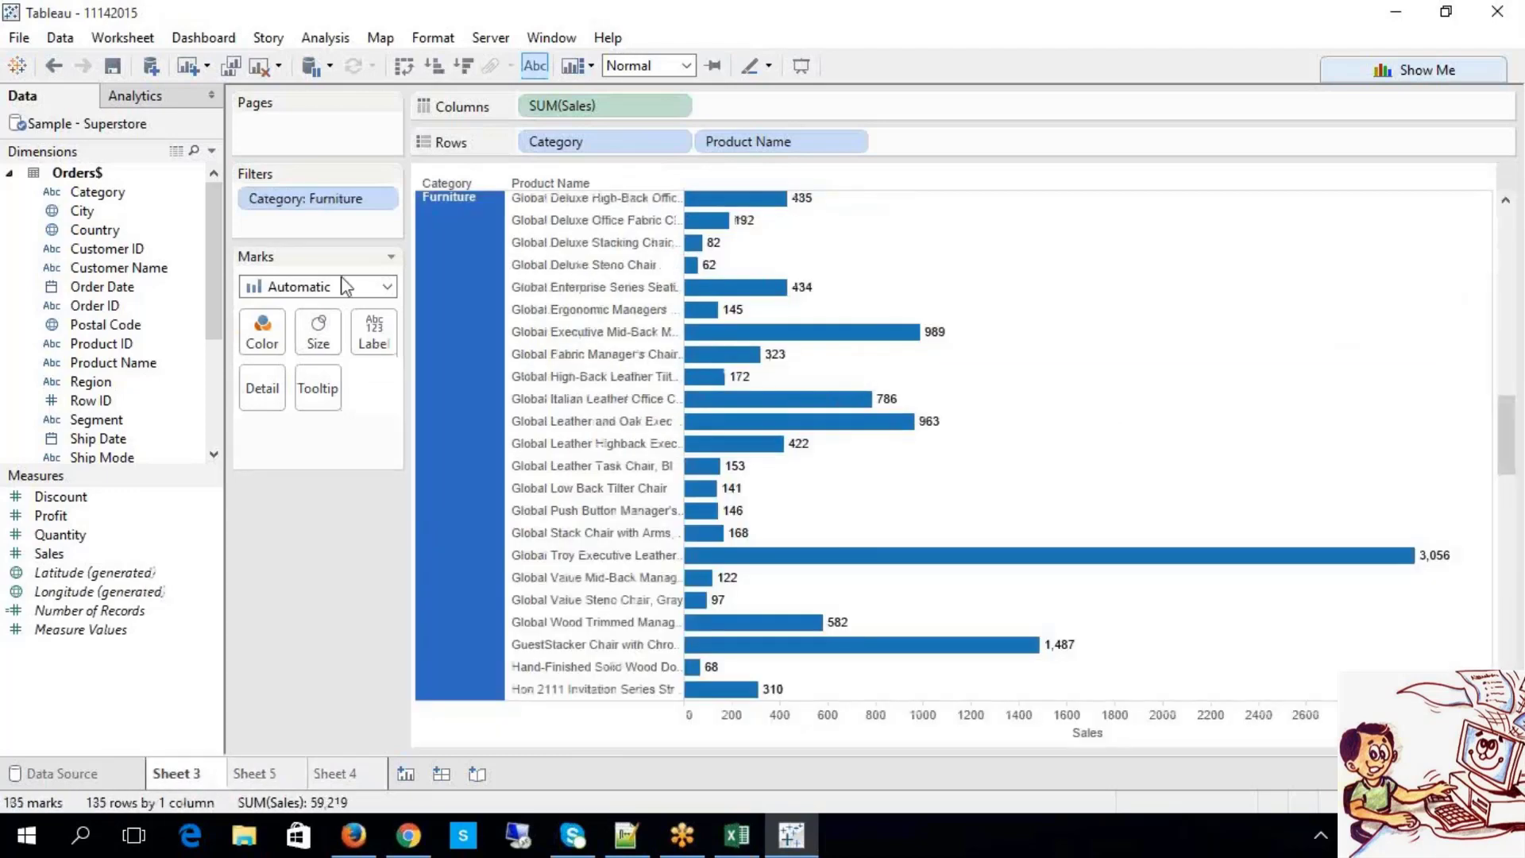
{"action": "left_click", "coordinate": [274, 782]}
{"action": "left_click", "coordinate": [336, 780]}
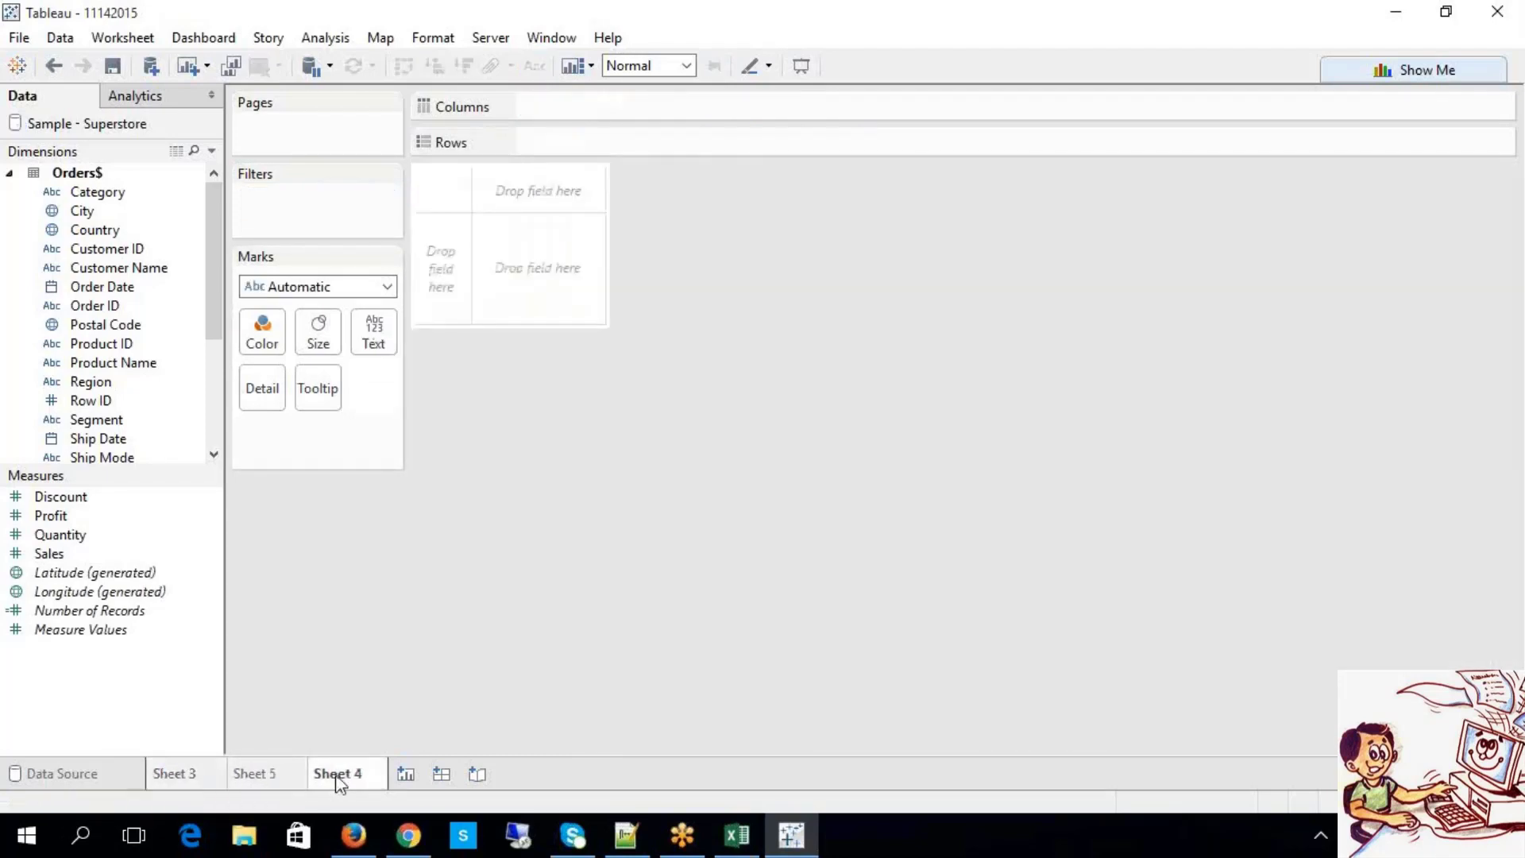
{"action": "left_click", "coordinate": [290, 771]}
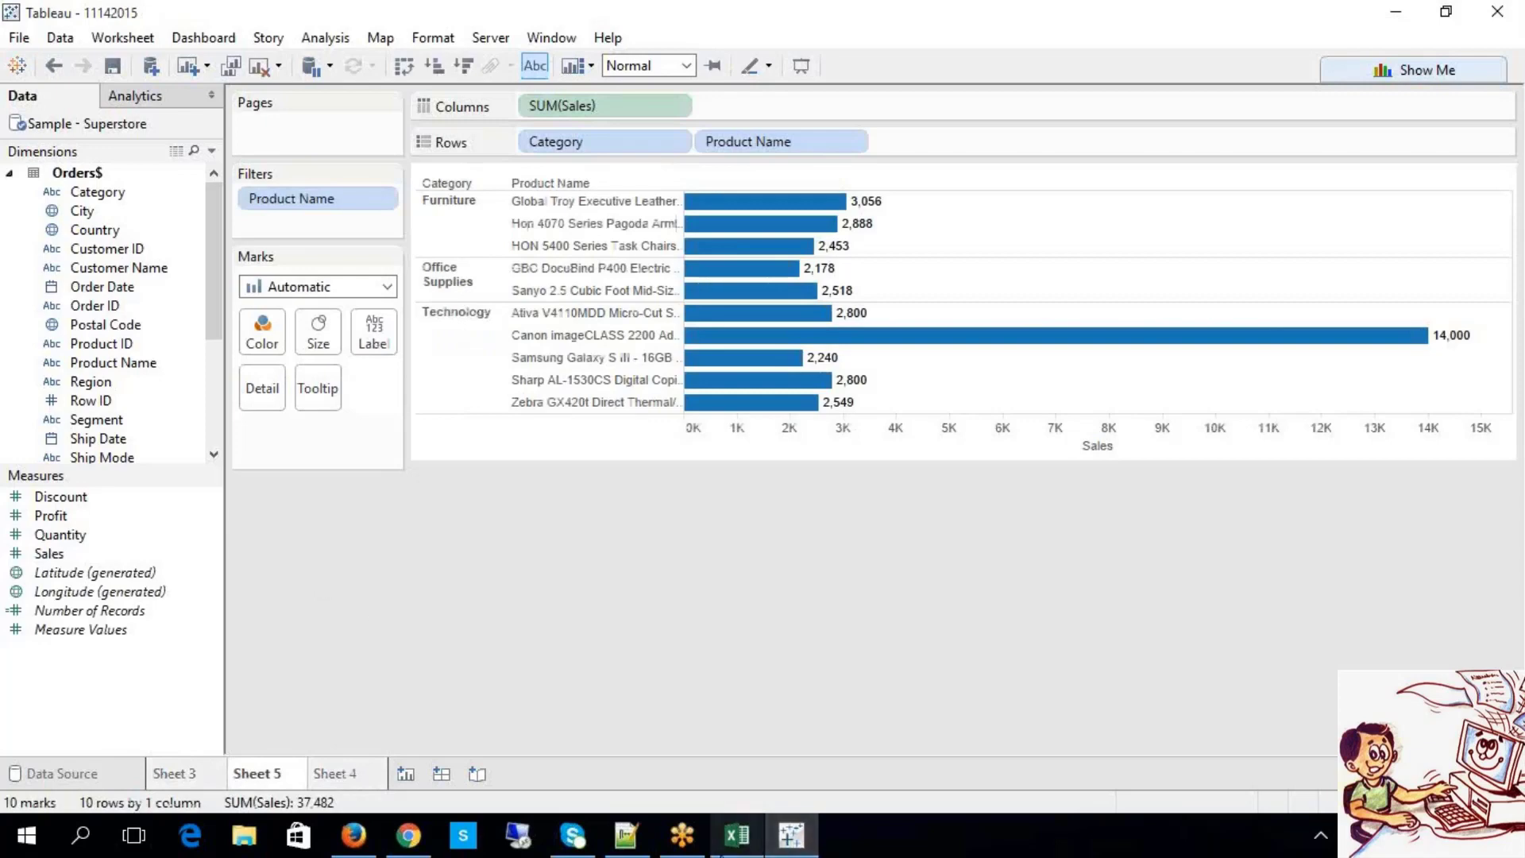
Step: Switch to the TABLEAU workbook in Excel and review the Normal Filter example's Filter 1, Filter 2 and combined result tables
{"action": "left_click", "coordinate": [738, 834]}
{"action": "left_click_drag", "start_coordinate": [1027, 786], "coordinate": [1236, 756]}
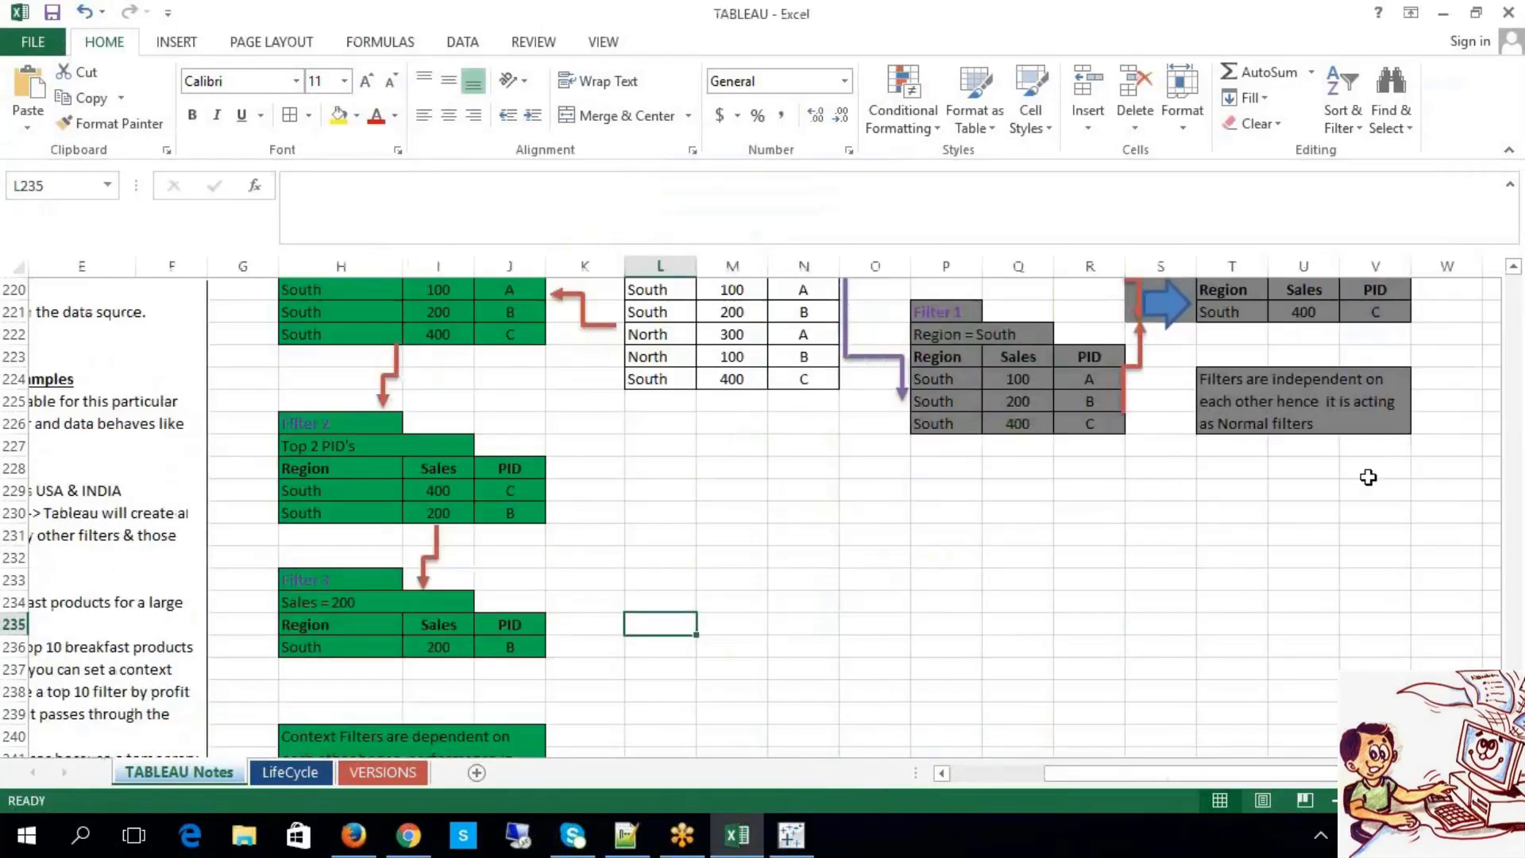
{"action": "scroll", "coordinate": [1366, 474], "scroll_direction": "up", "scroll_amount": 3}
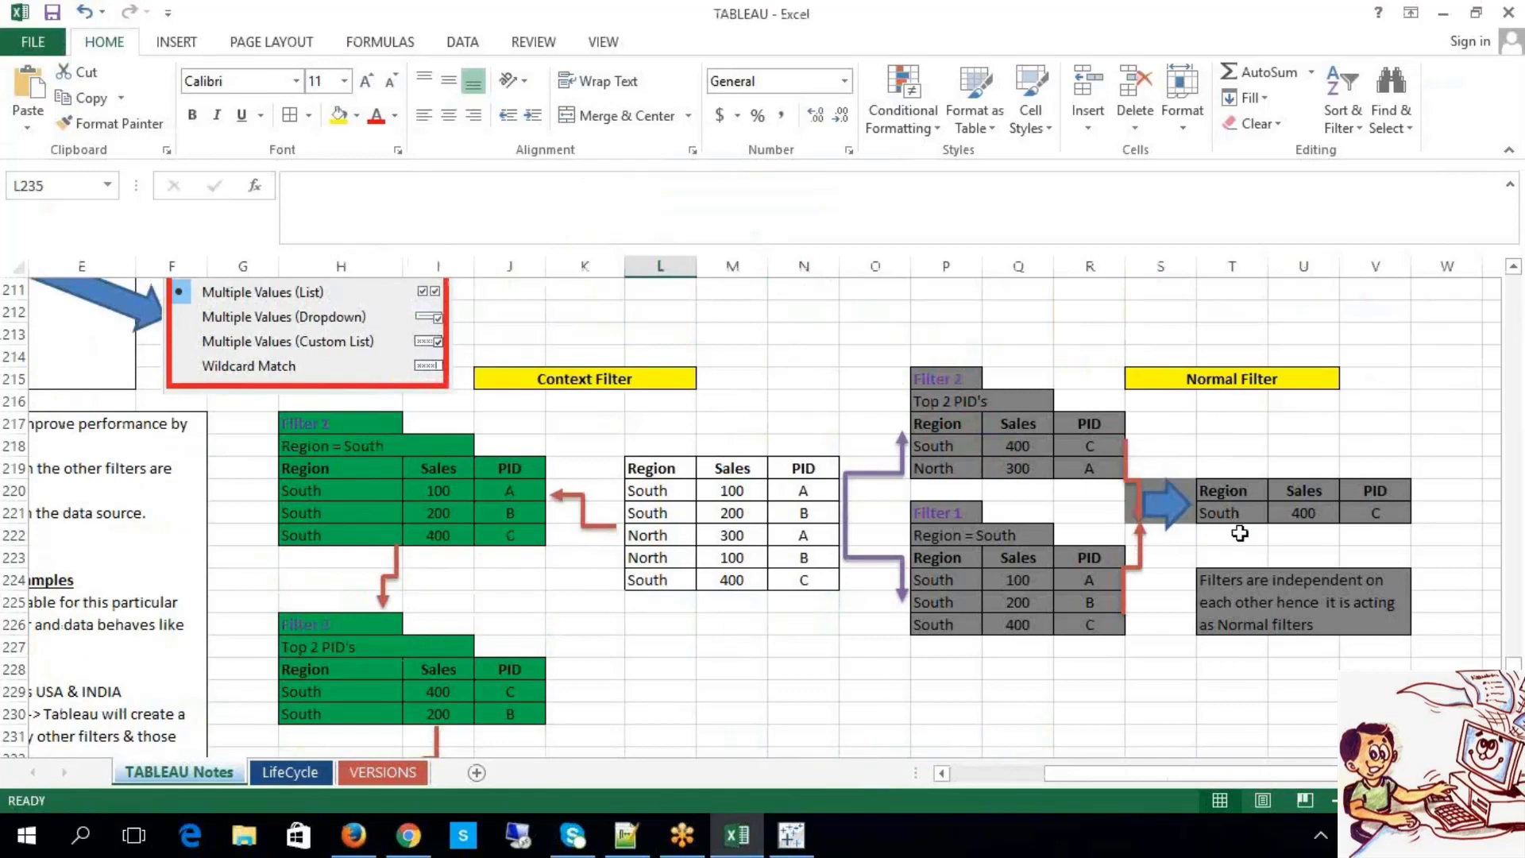
{"action": "left_click_drag", "start_coordinate": [949, 379], "coordinate": [1090, 469]}
{"action": "left_click_drag", "start_coordinate": [953, 512], "coordinate": [1084, 625]}
{"action": "left_click_drag", "start_coordinate": [1245, 491], "coordinate": [1360, 509]}
{"action": "left_click", "coordinate": [1432, 349]}
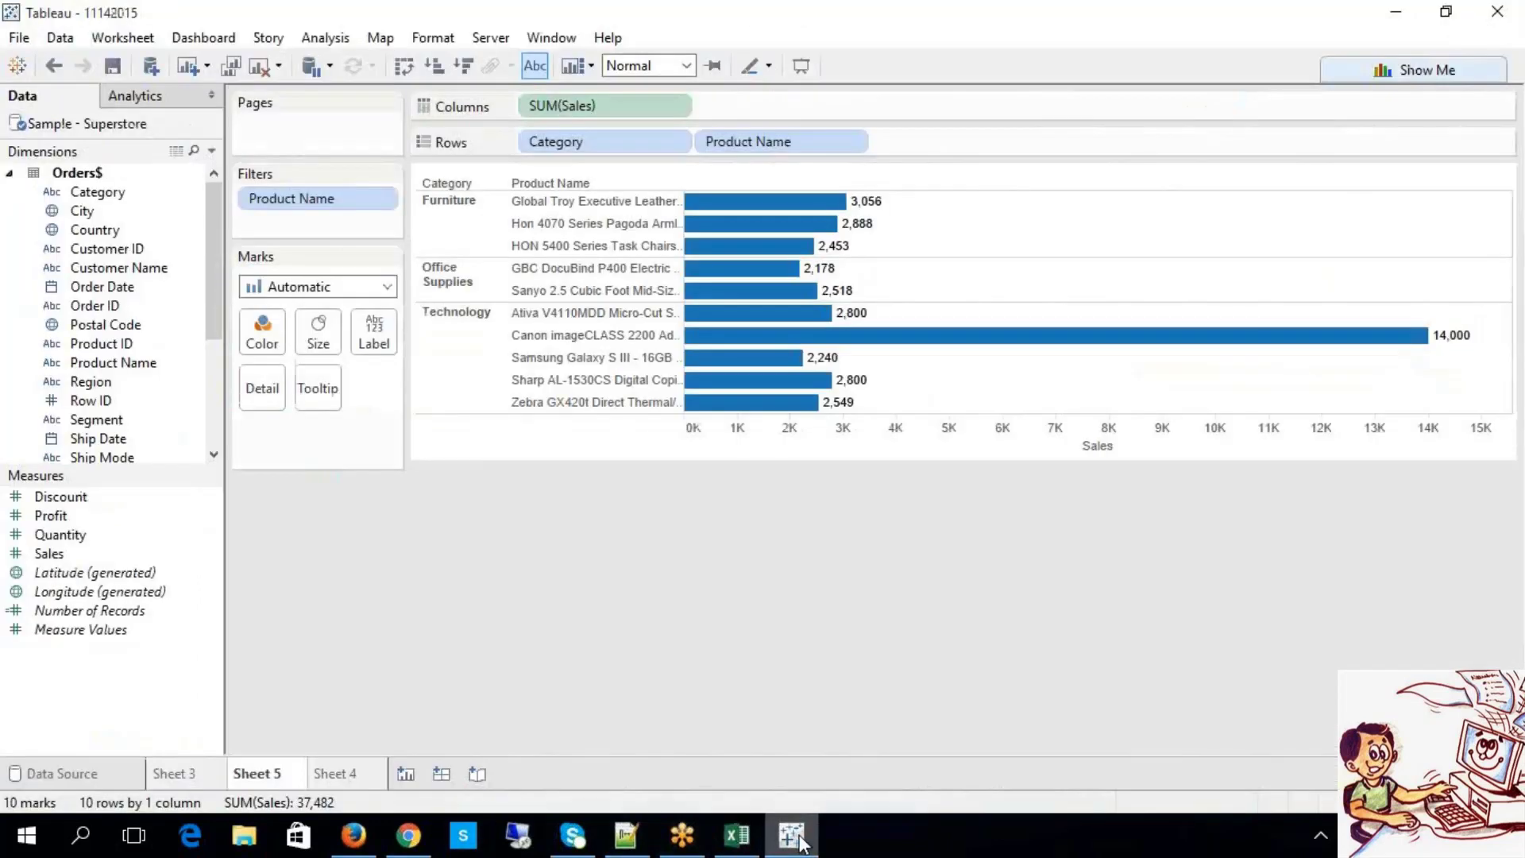
Step: Switch back to Tableau, delete the blank Sheet 4 and duplicate Sheet 5
{"action": "left_click", "coordinate": [792, 835]}
{"action": "left_click", "coordinate": [337, 775]}
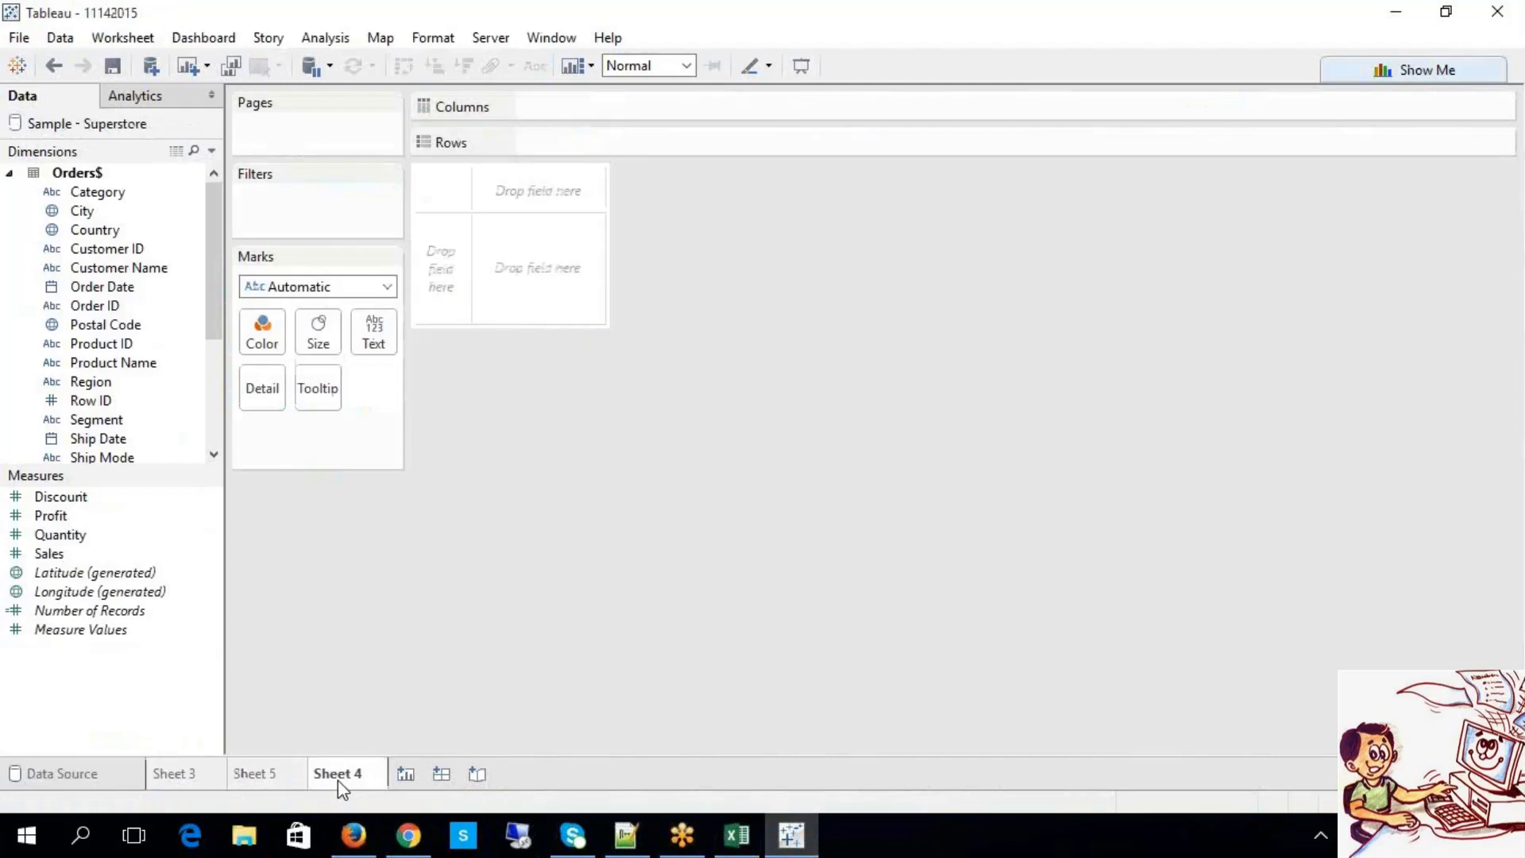
{"action": "right_click", "coordinate": [337, 780]}
{"action": "key", "text": "Escape"}
{"action": "right_click", "coordinate": [277, 783]}
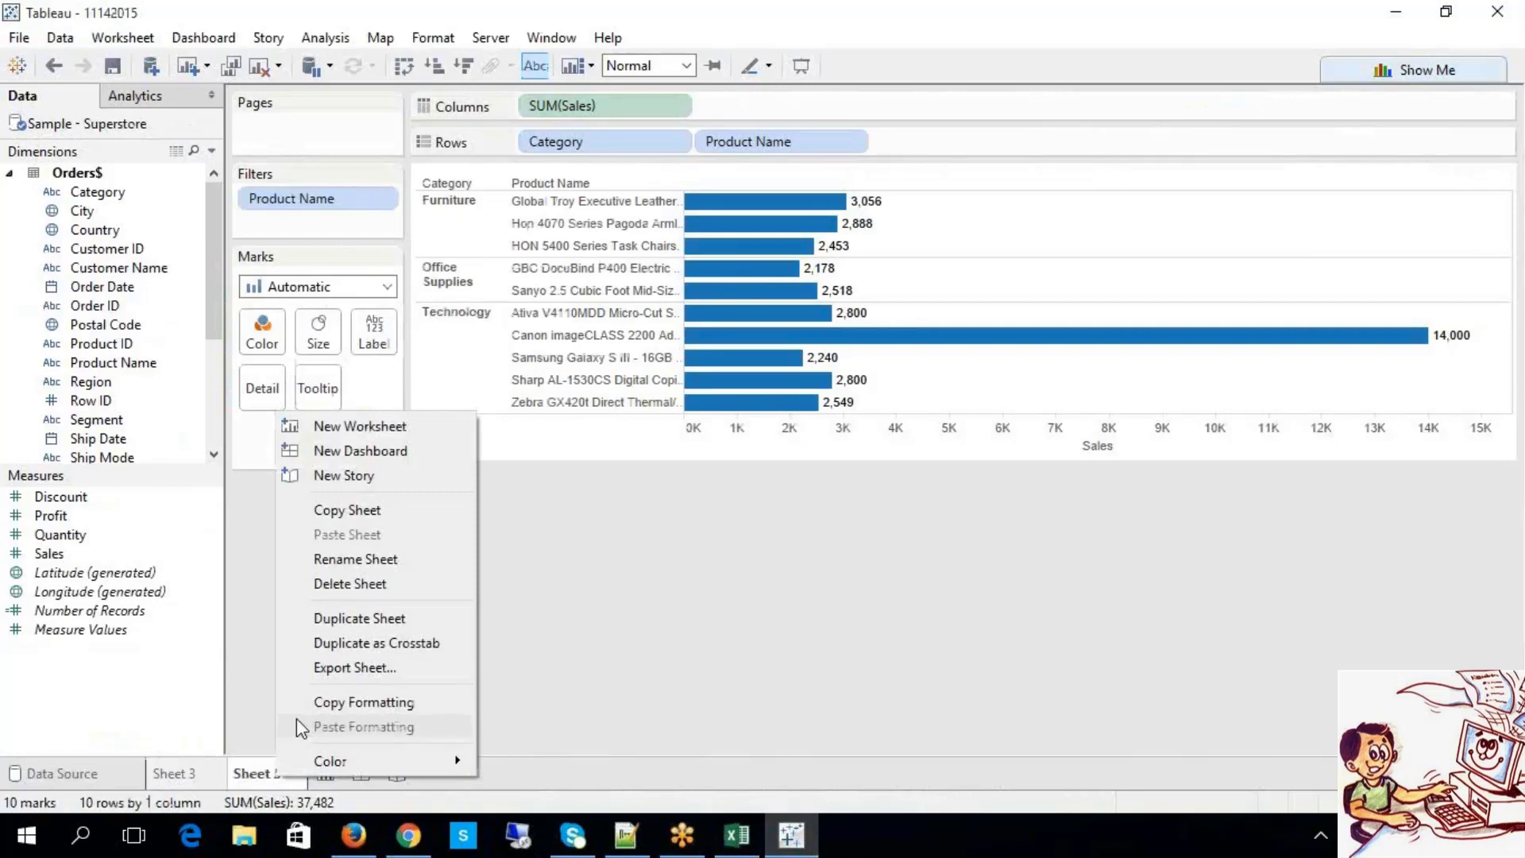
{"action": "left_click", "coordinate": [379, 619]}
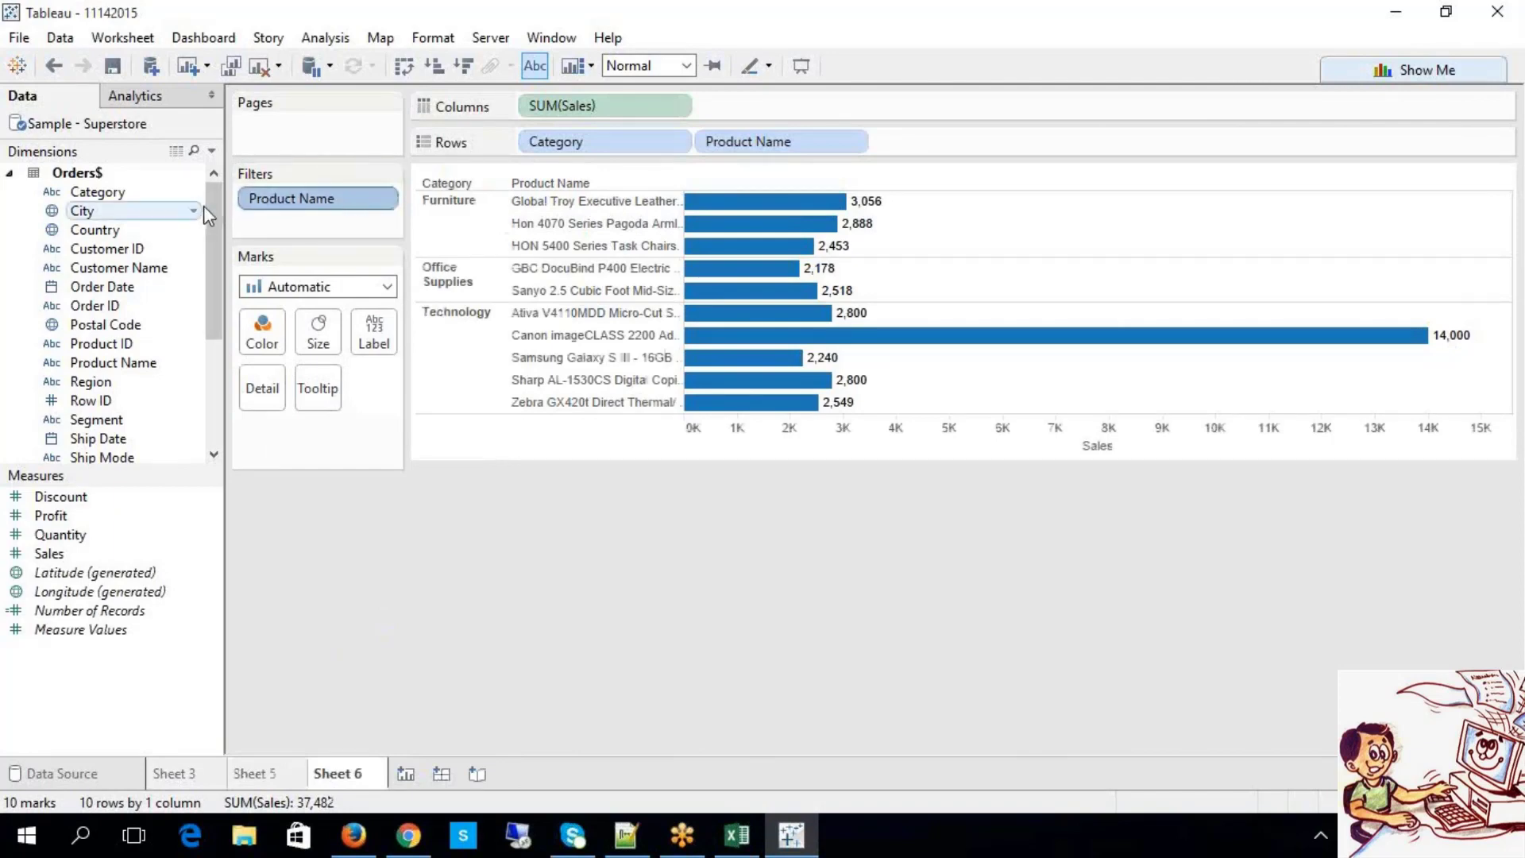
Step: Add a Category filter to the duplicated top 10 sheet, excluding Office Supplies and Technology so only Furniture remains
{"action": "left_click_drag", "start_coordinate": [130, 194], "coordinate": [291, 231]}
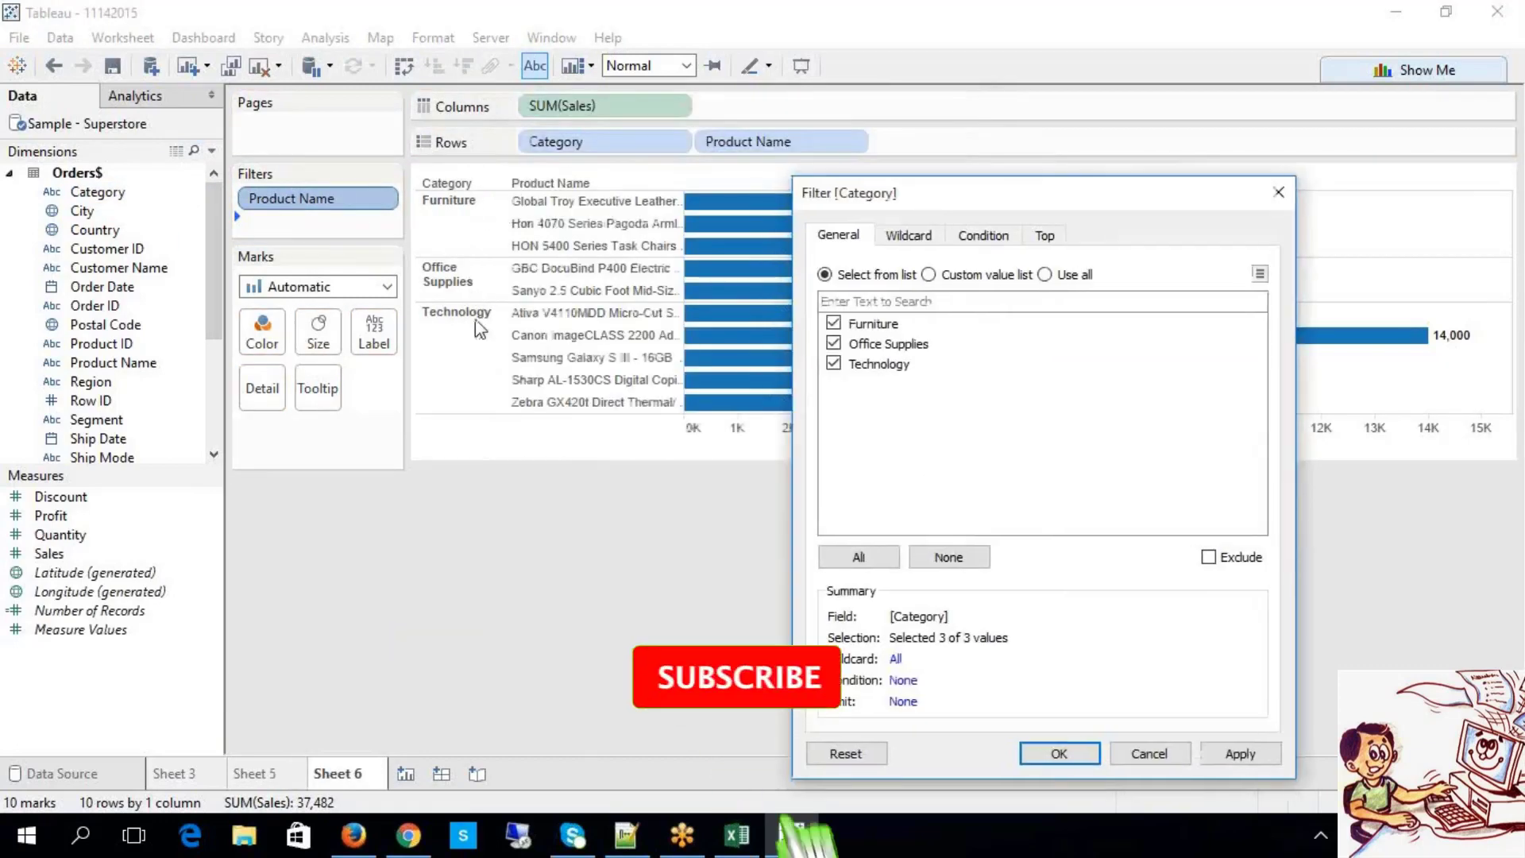
{"action": "left_click", "coordinate": [834, 343]}
{"action": "left_click", "coordinate": [833, 363]}
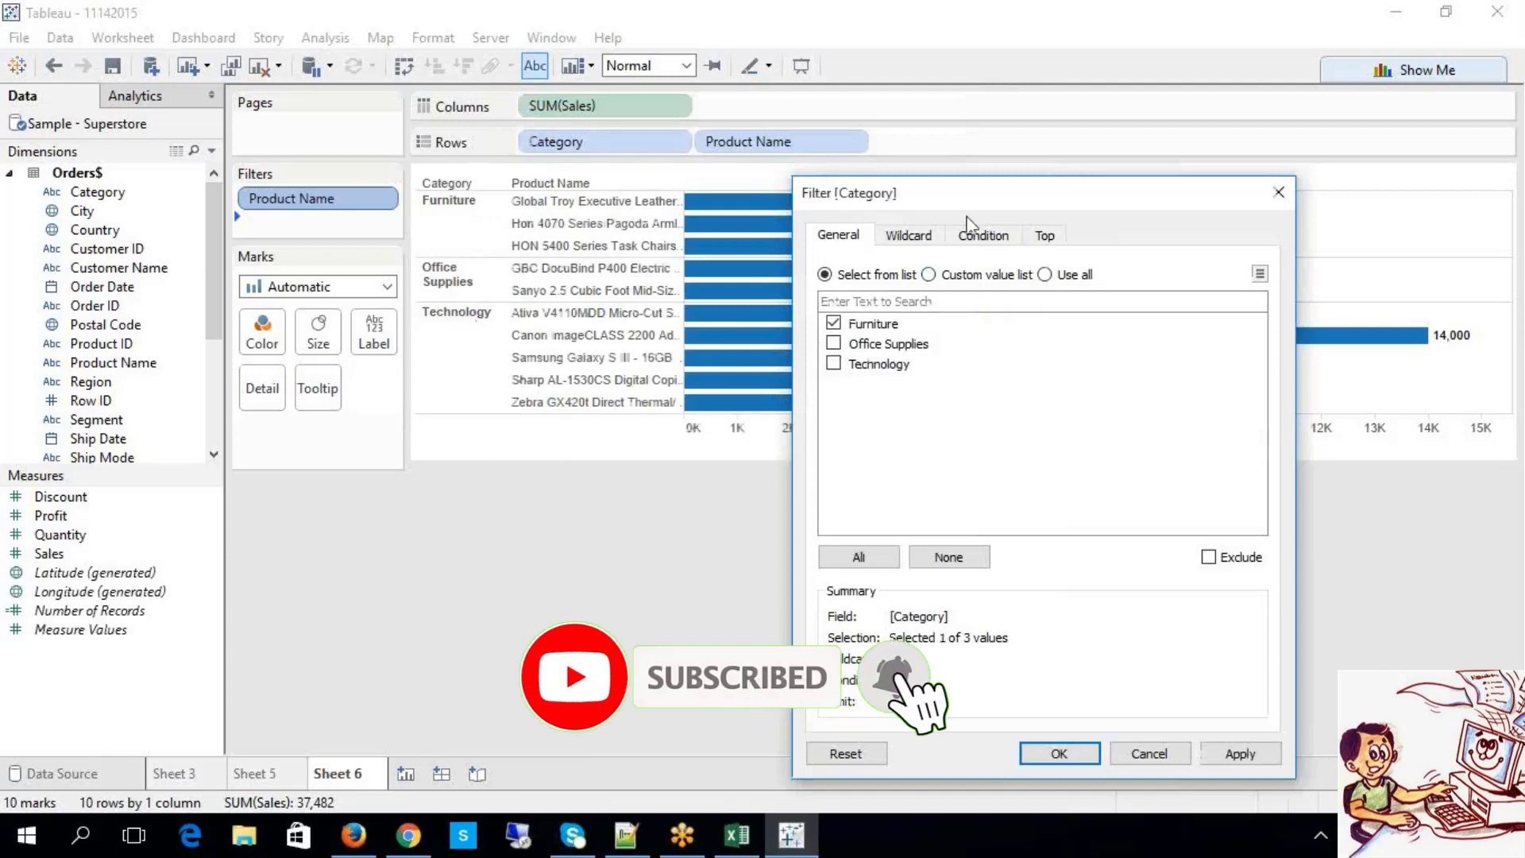
{"action": "left_click", "coordinate": [1128, 677]}
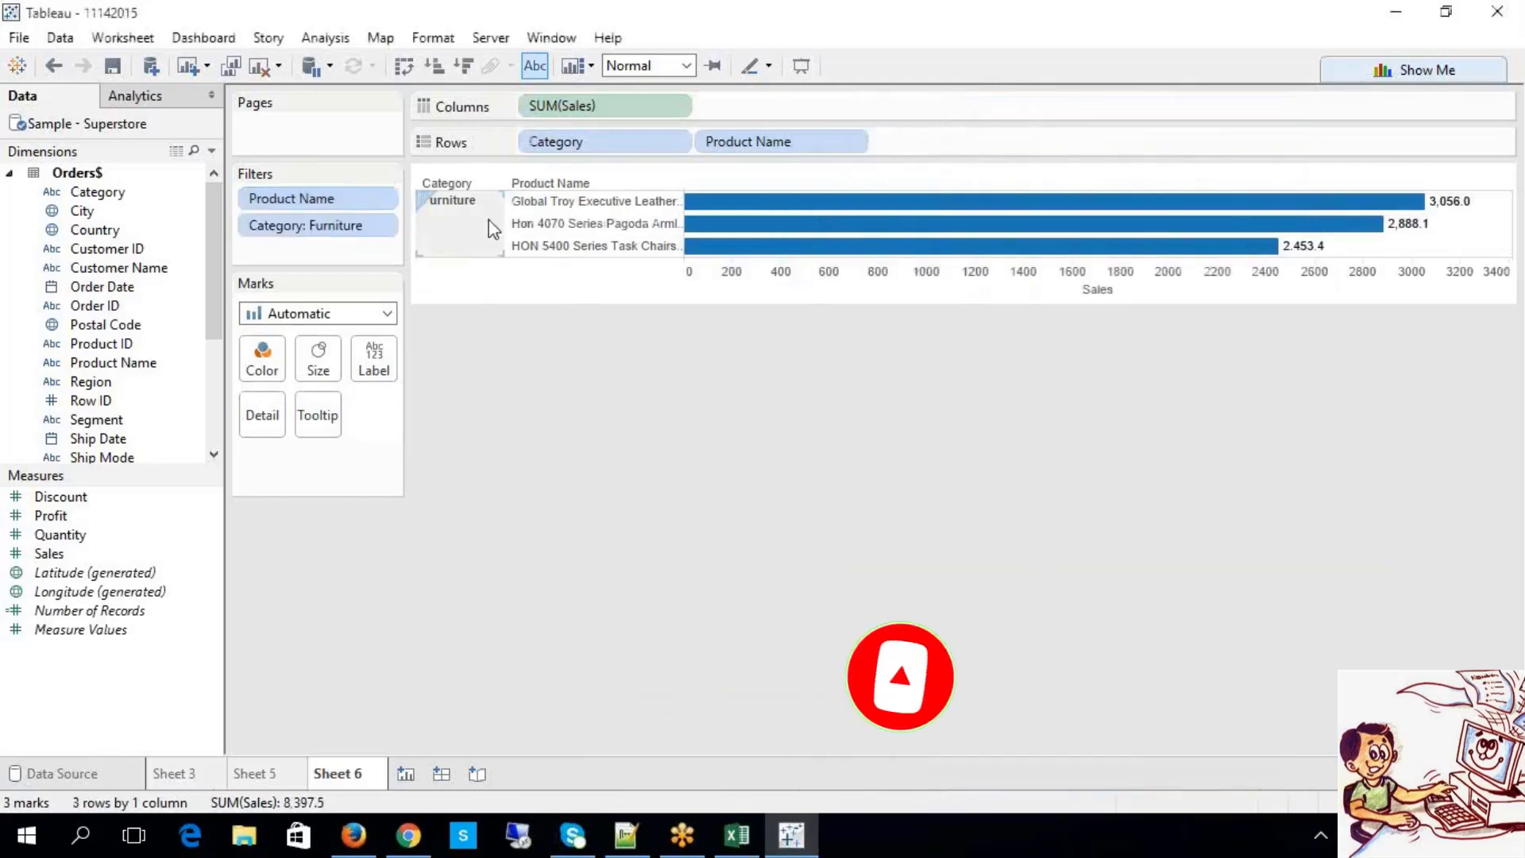
Step: Compare the combined filter view on Sheet 6 with the single-filter views on Sheet 3 and Sheet 5
{"action": "left_click", "coordinate": [193, 775]}
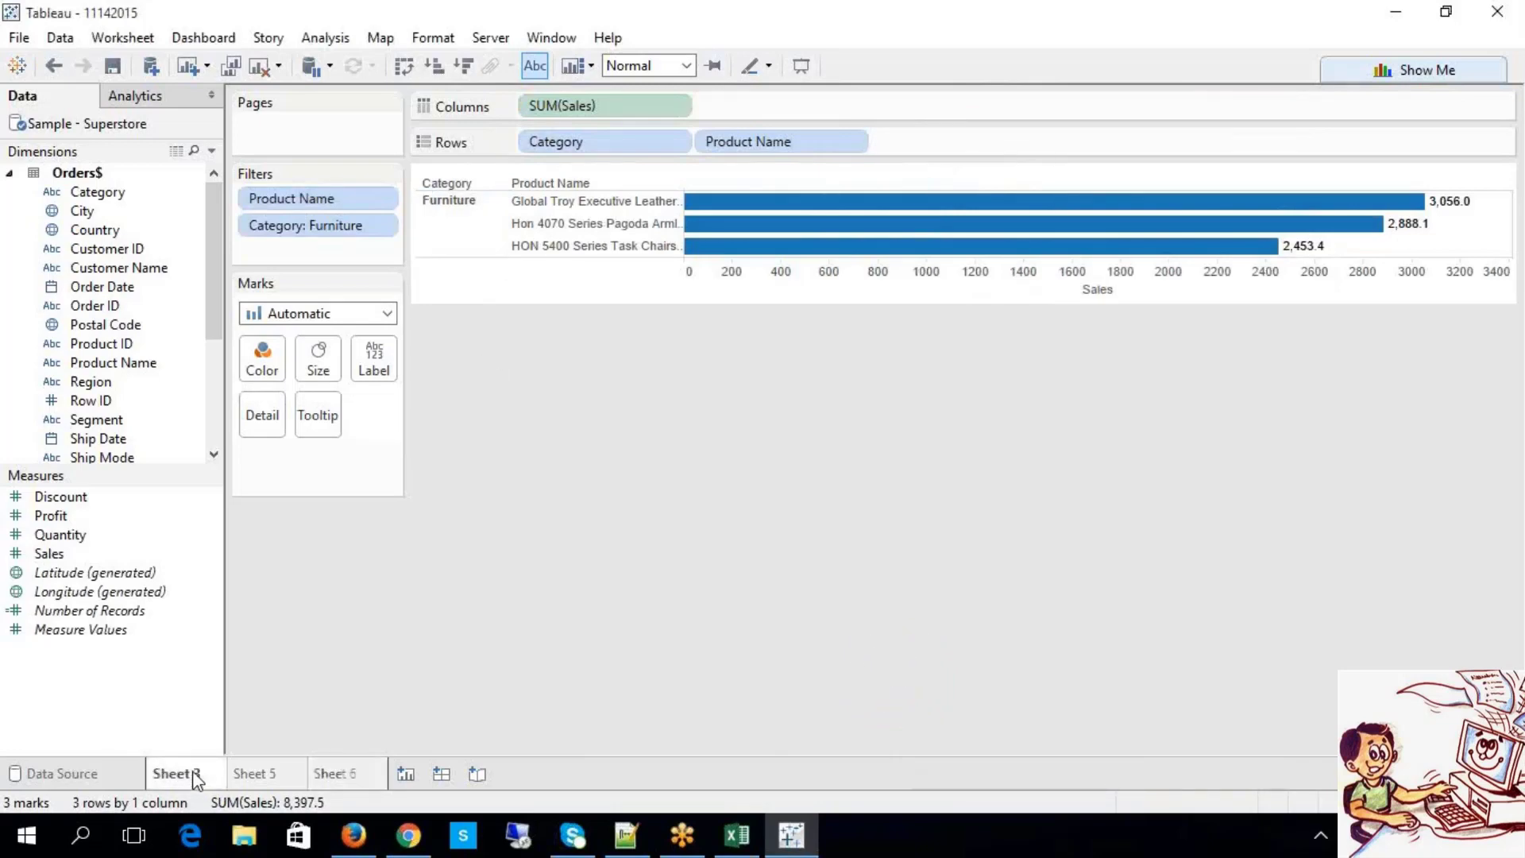
{"action": "left_click", "coordinate": [253, 775]}
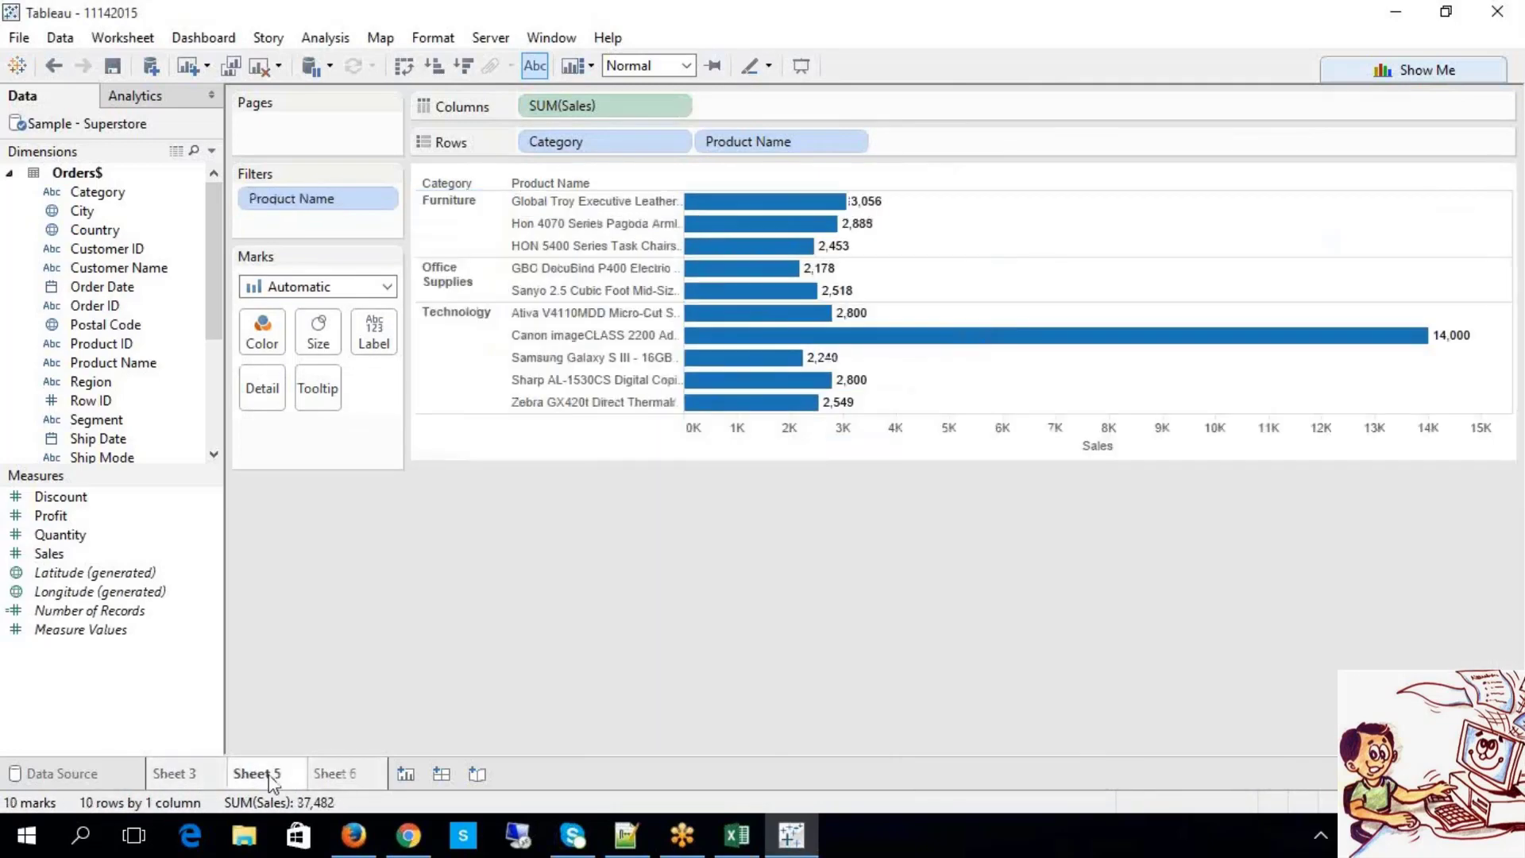
{"action": "left_click", "coordinate": [337, 774]}
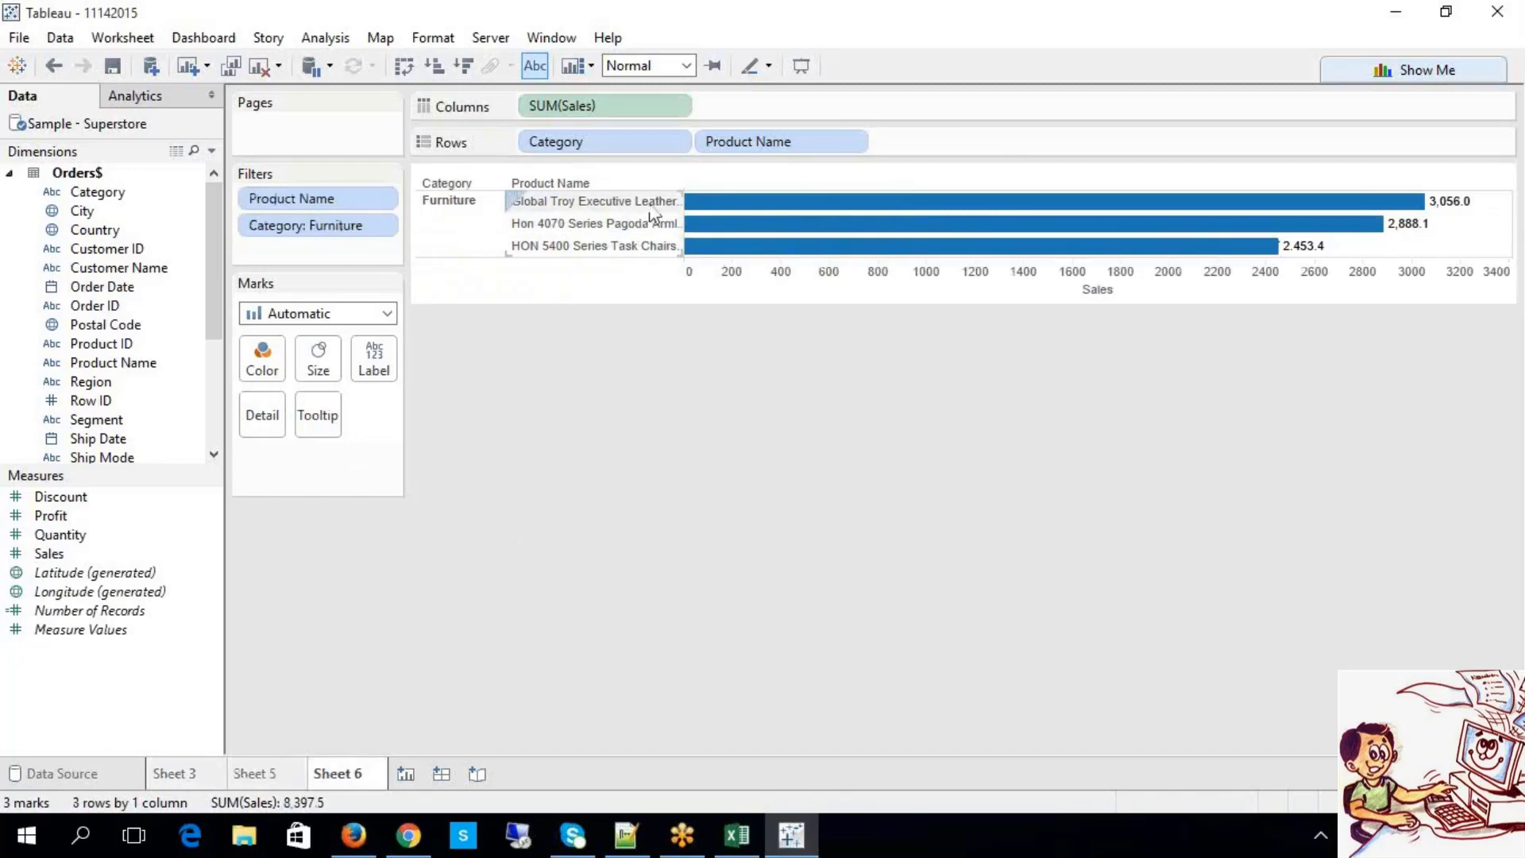
{"action": "left_click", "coordinate": [187, 774]}
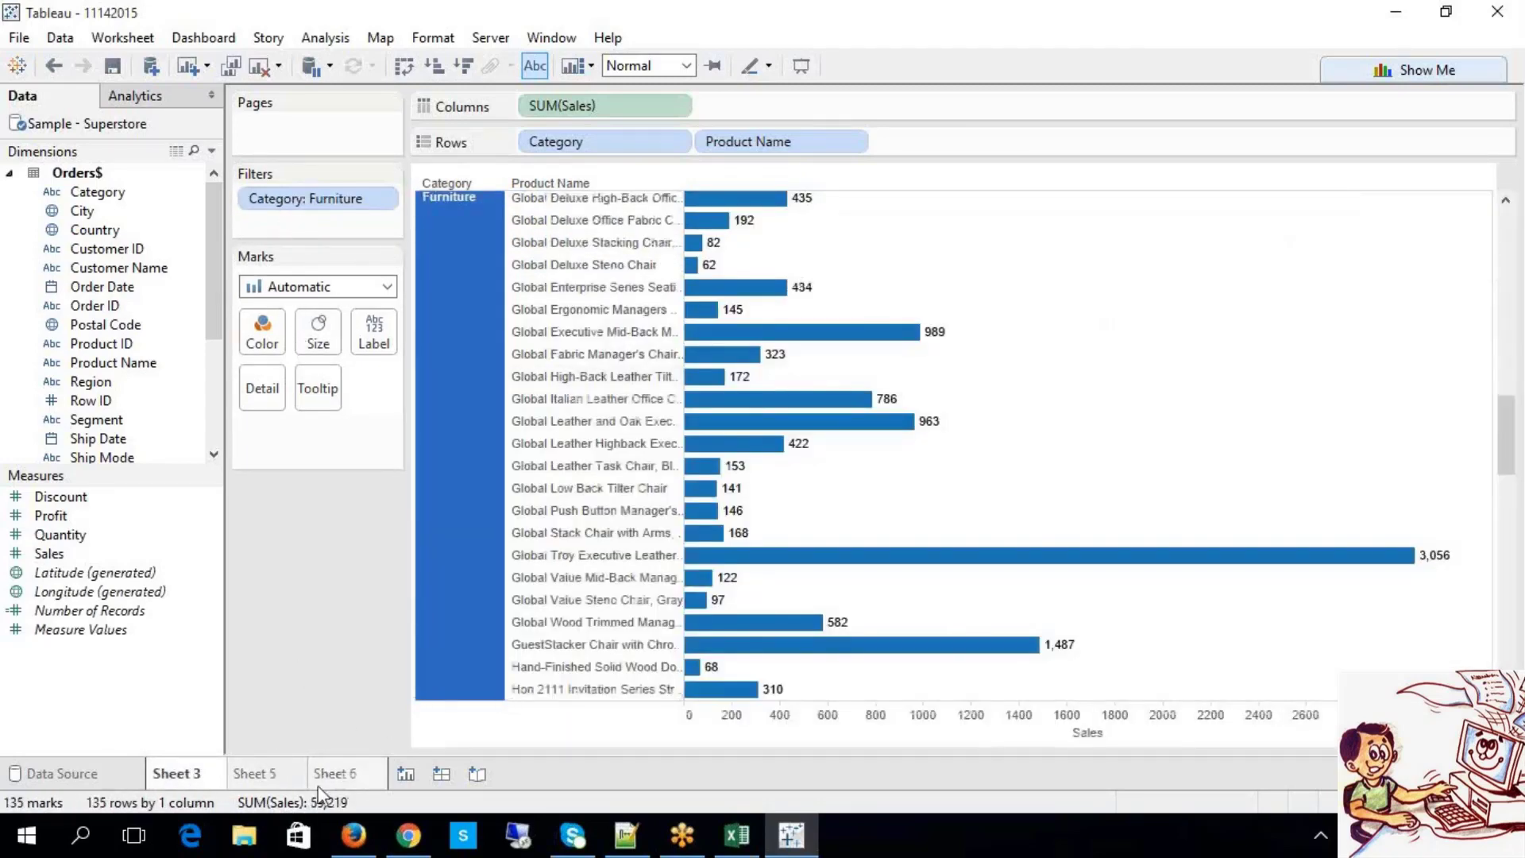
{"action": "left_click", "coordinate": [254, 774]}
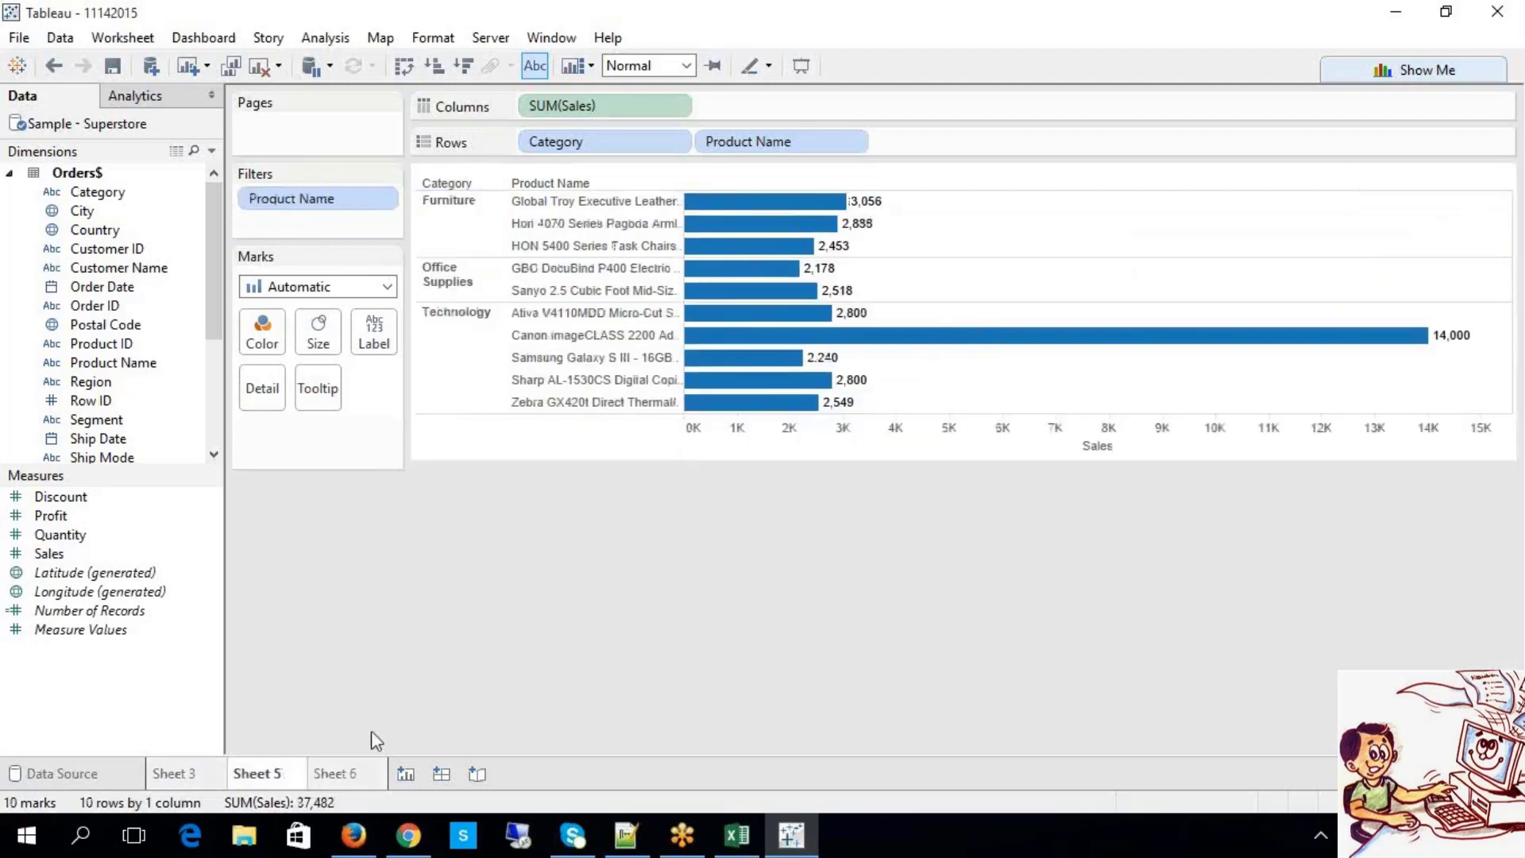
Step: Inspect the Product Name and Category filters on Sheet 6, including the options offered for the Product Name filter
{"action": "left_click", "coordinate": [340, 773]}
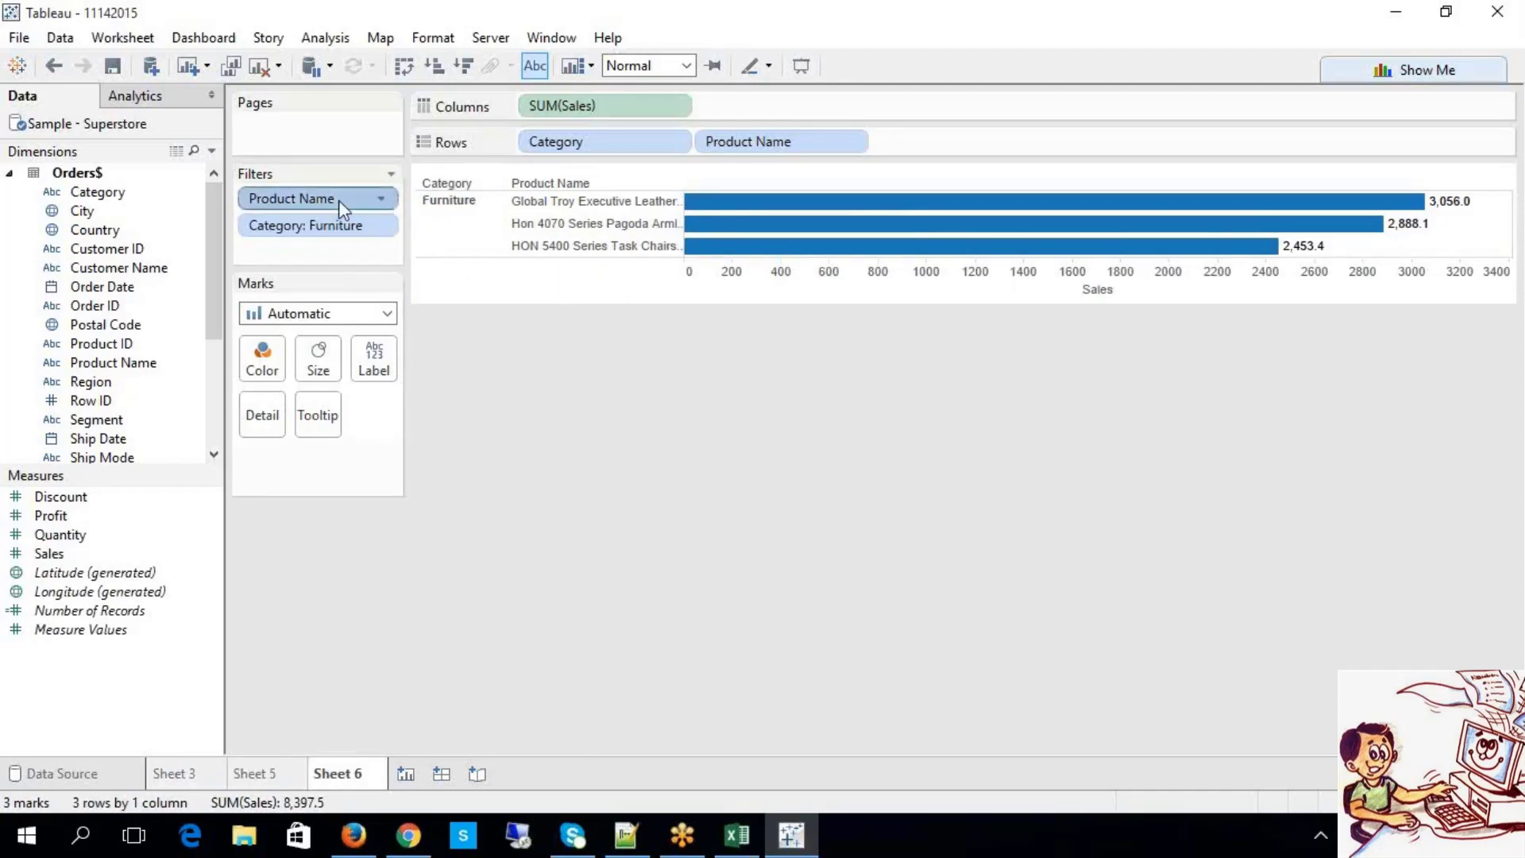
{"action": "left_click", "coordinate": [382, 202]}
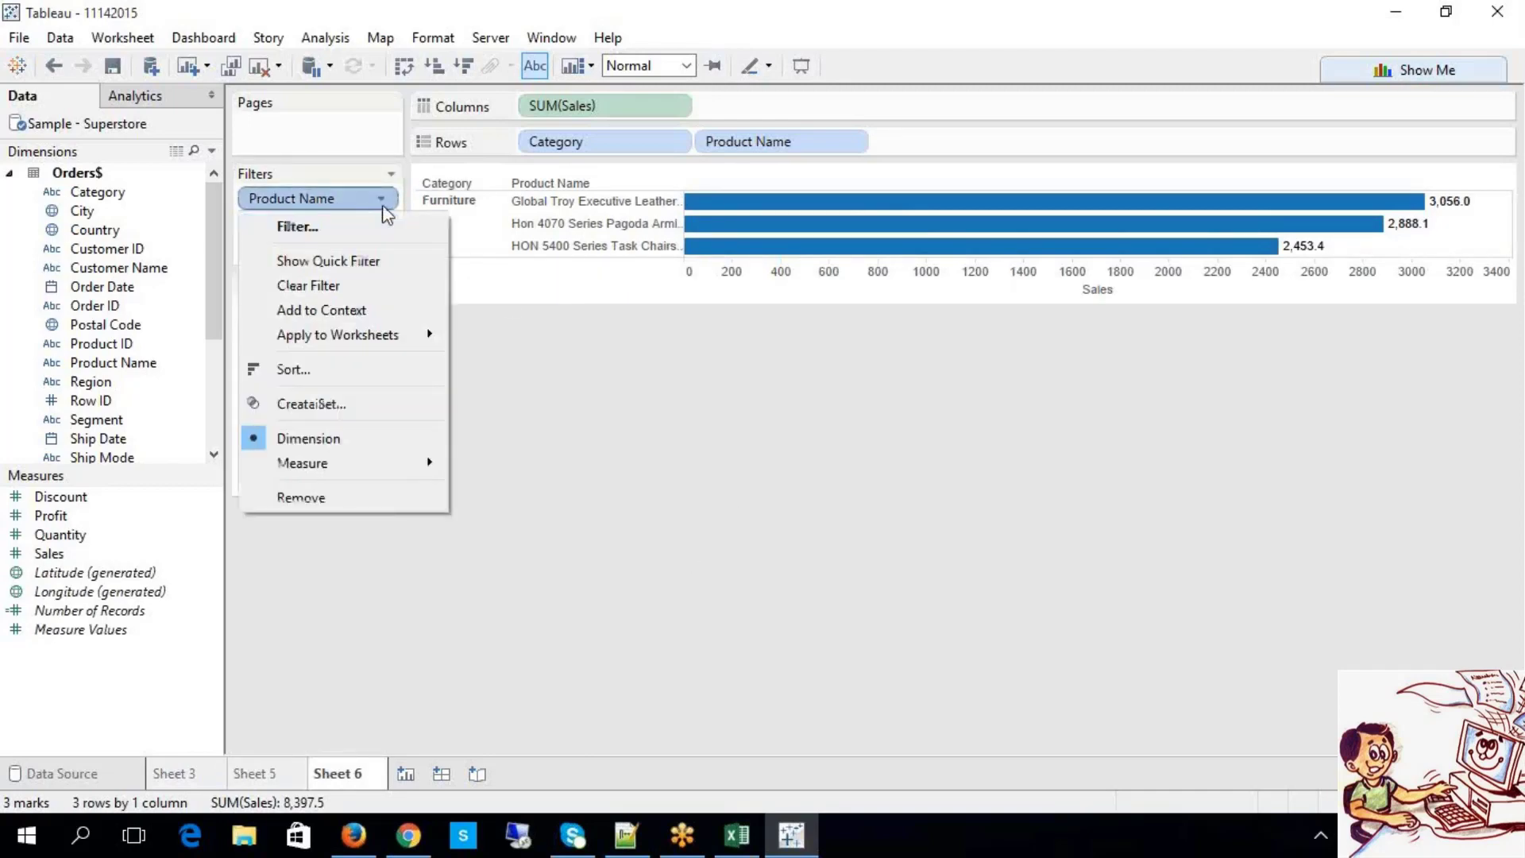
{"action": "left_click", "coordinate": [705, 495]}
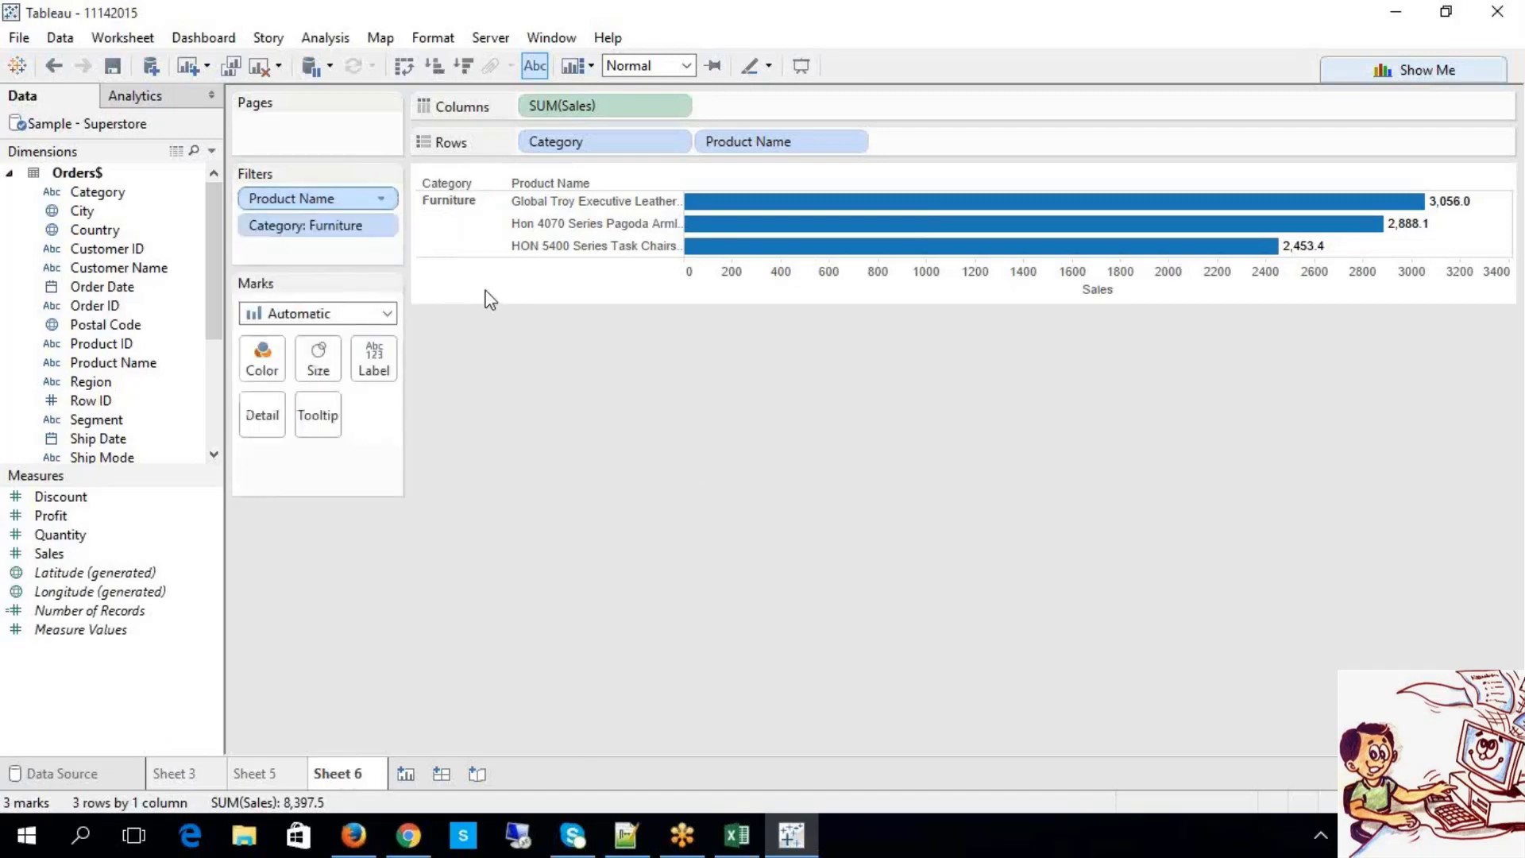
{"action": "left_click", "coordinate": [340, 199]}
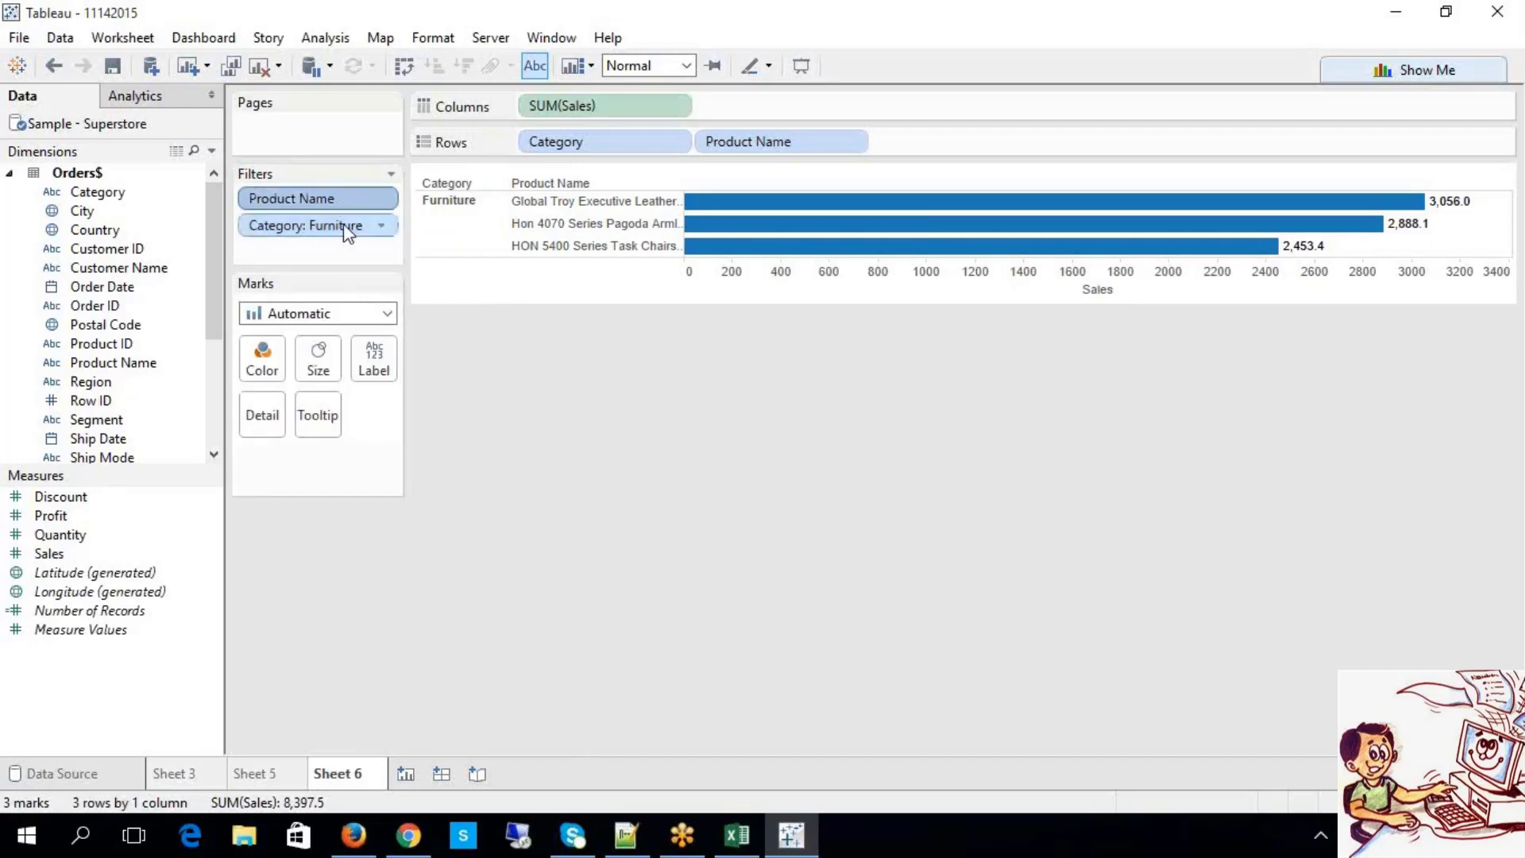
{"action": "left_click", "coordinate": [344, 228]}
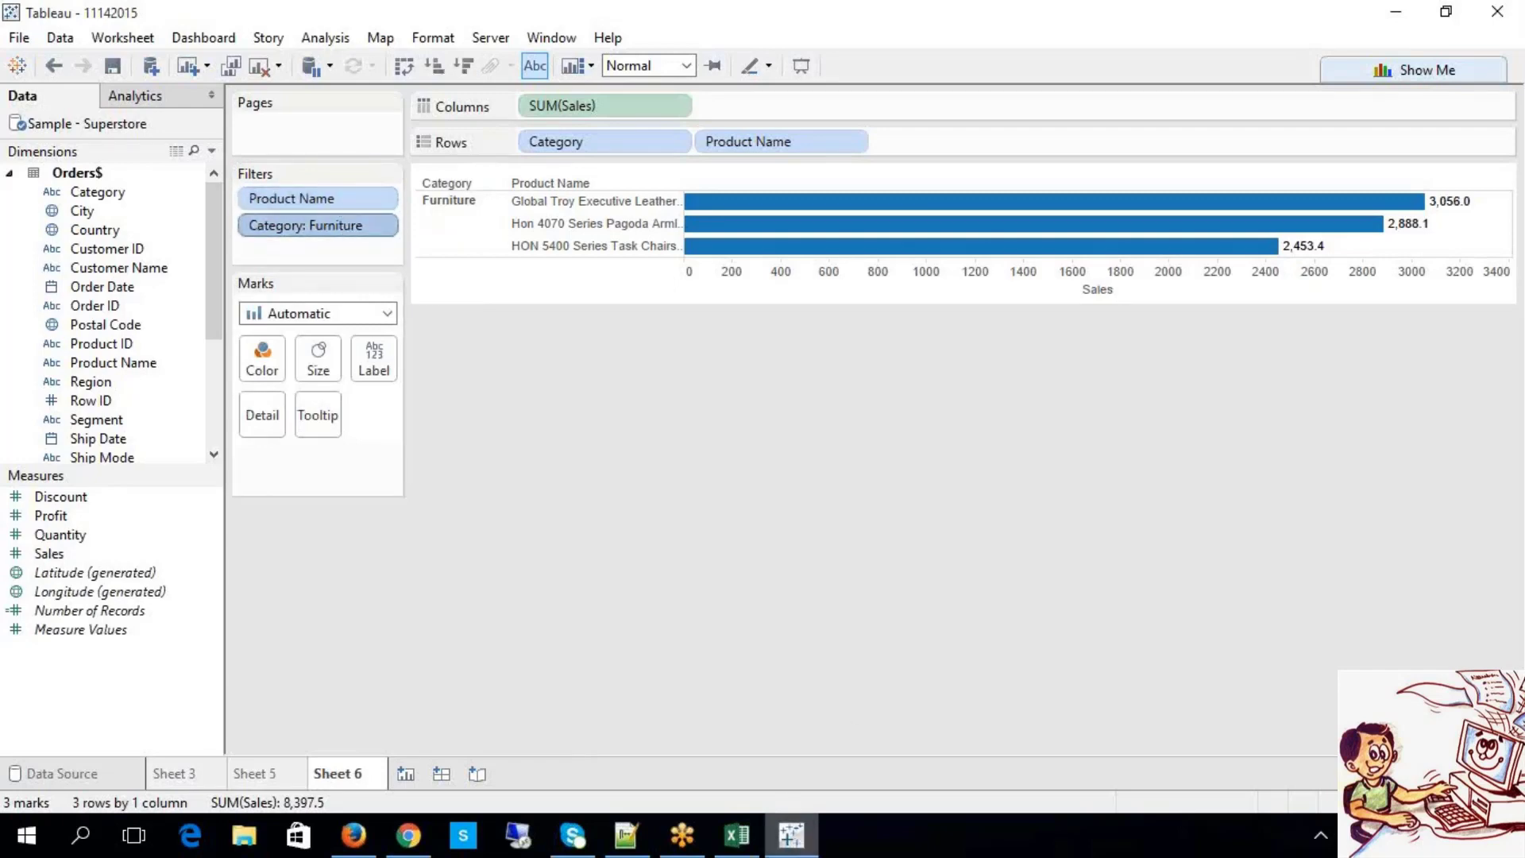
Step: Switch to the TABLEAU workbook in Excel and read the explanatory note under the Normal Filter example's result table
{"action": "left_click", "coordinate": [745, 836]}
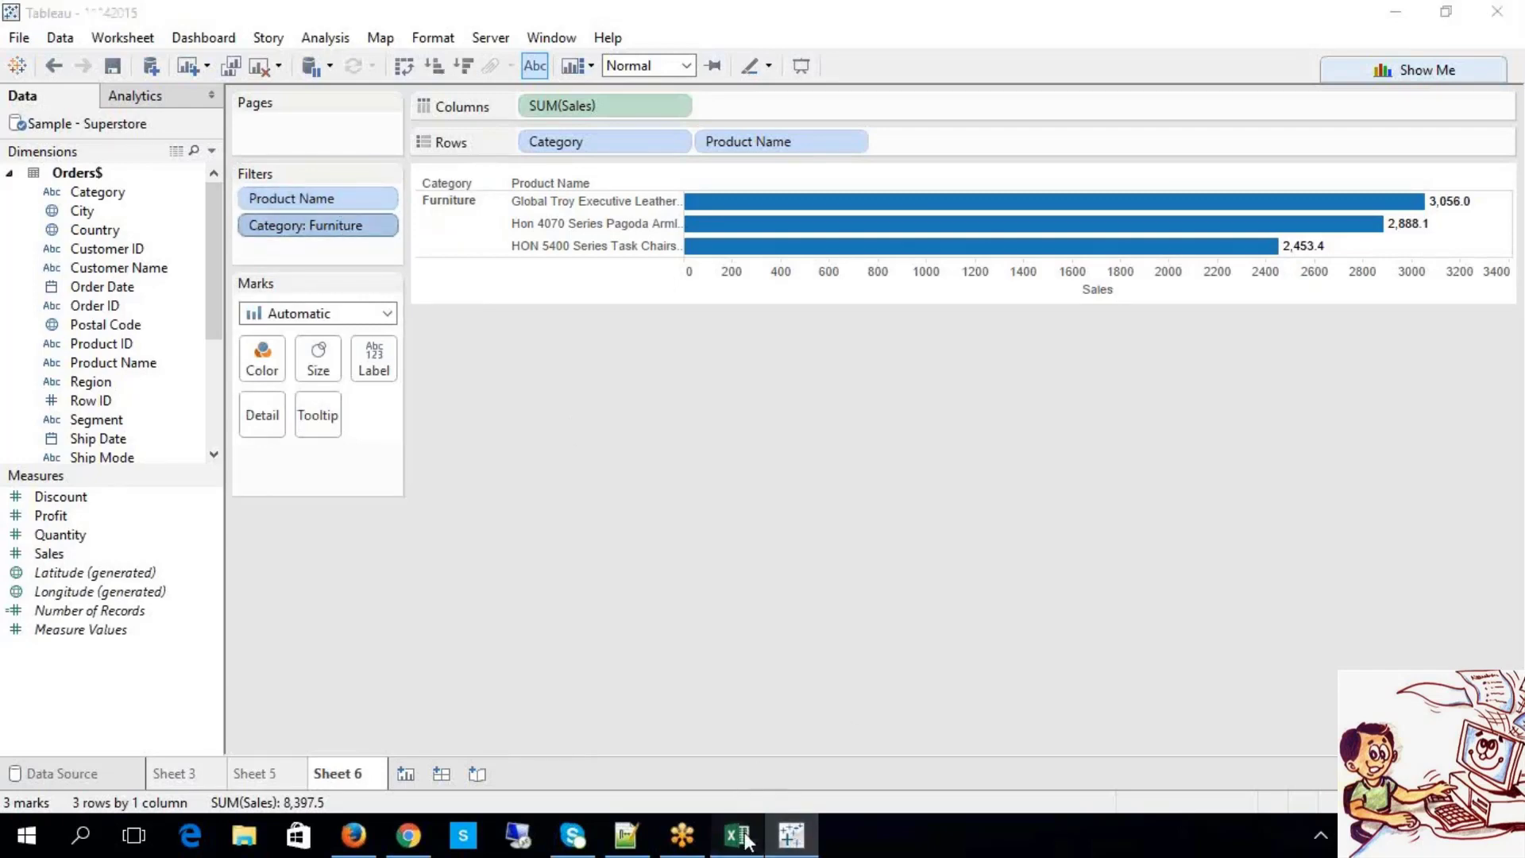
{"action": "double_click", "coordinate": [1292, 581]}
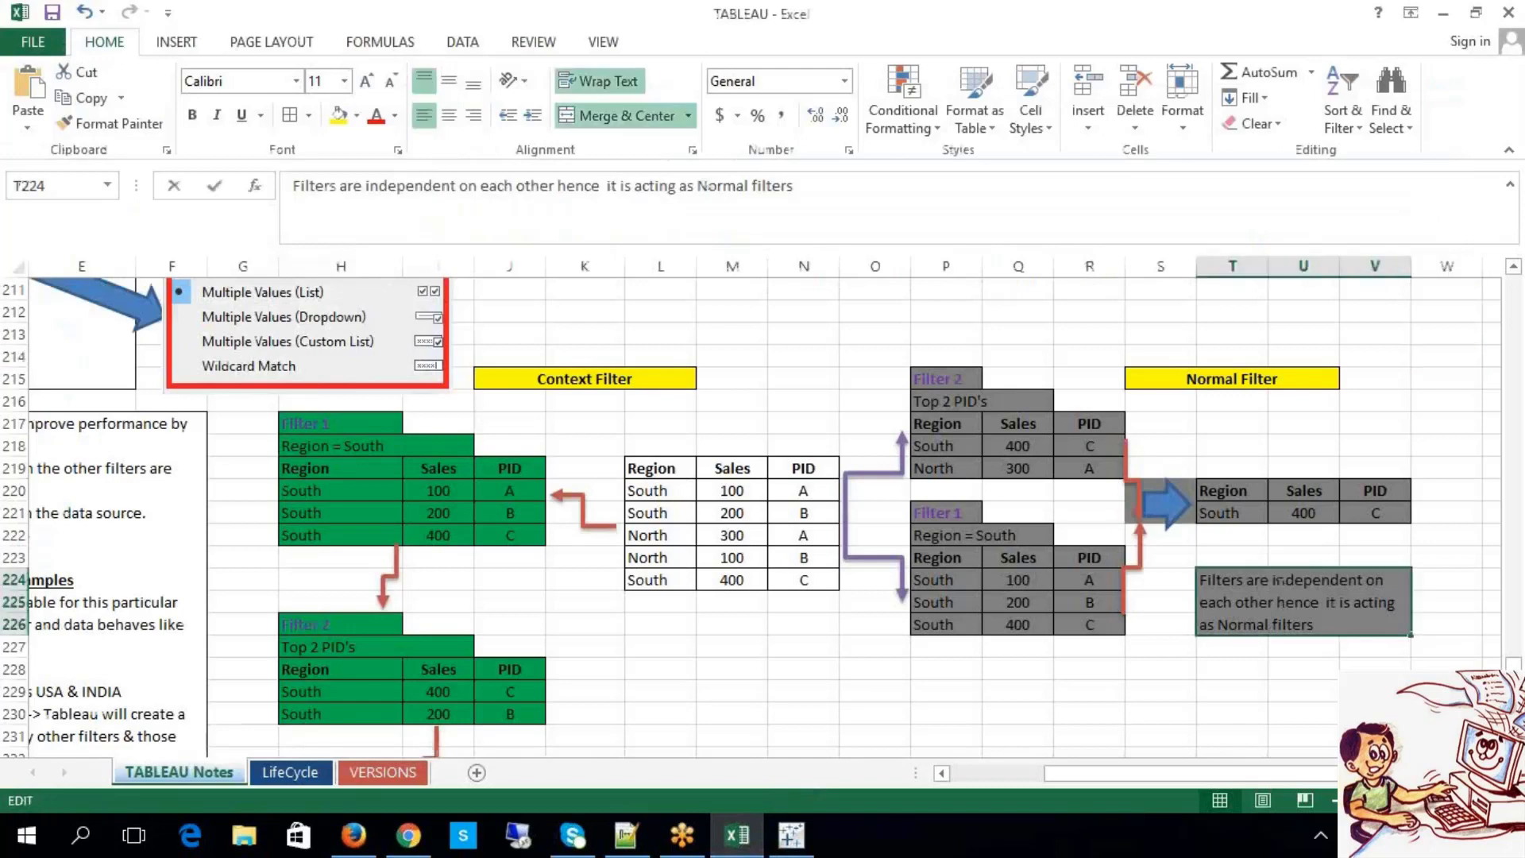
{"action": "left_click", "coordinate": [1158, 713]}
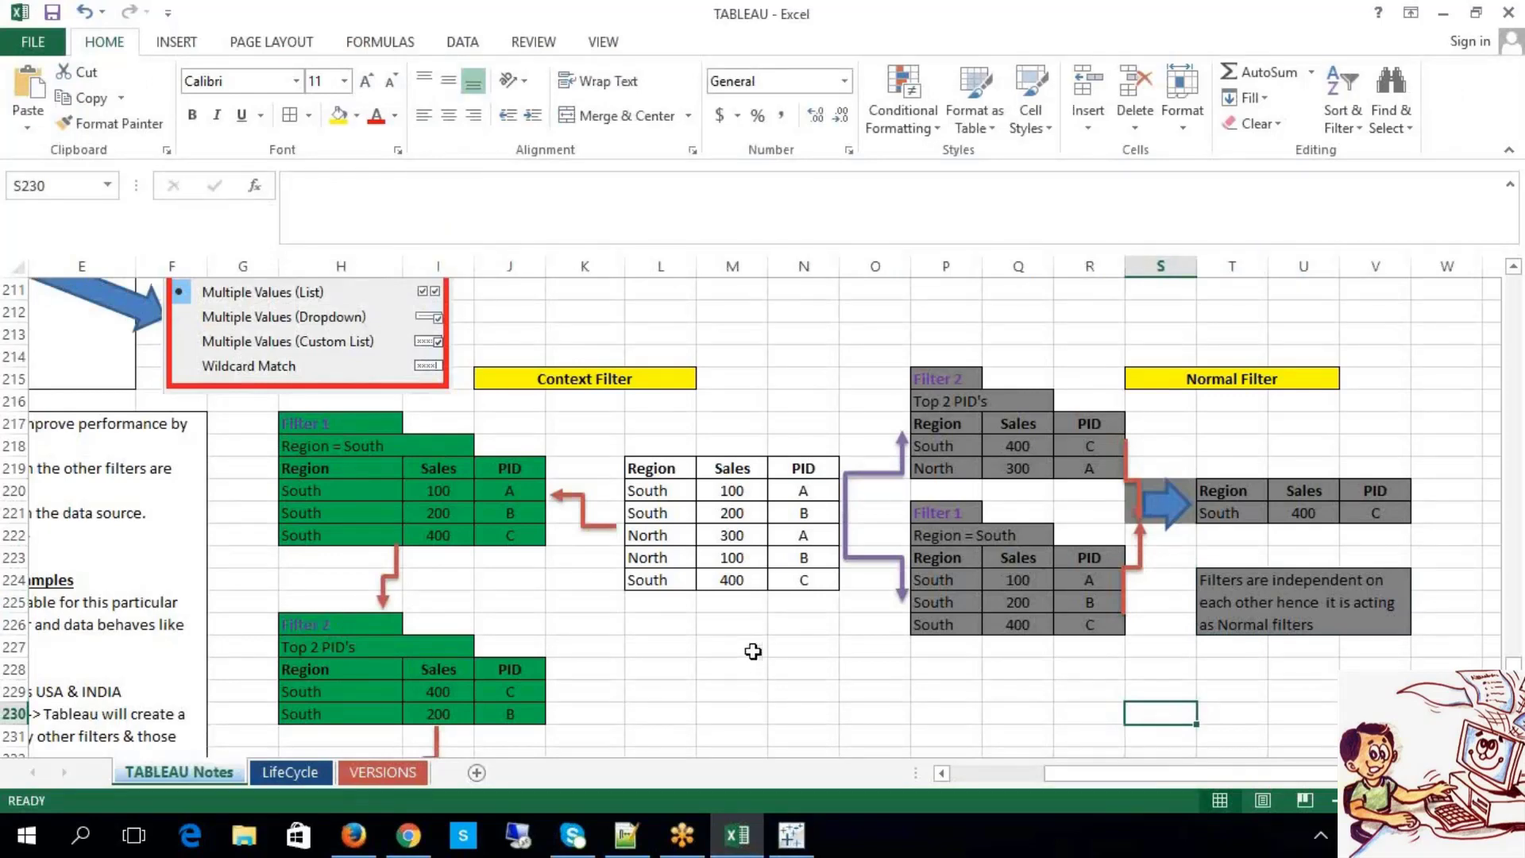
Step: Switch back to Tableau and compare the top 10 products on Sheet 5 and the Furniture products on Sheet 3 with Sheet 6
{"action": "left_click", "coordinate": [804, 830]}
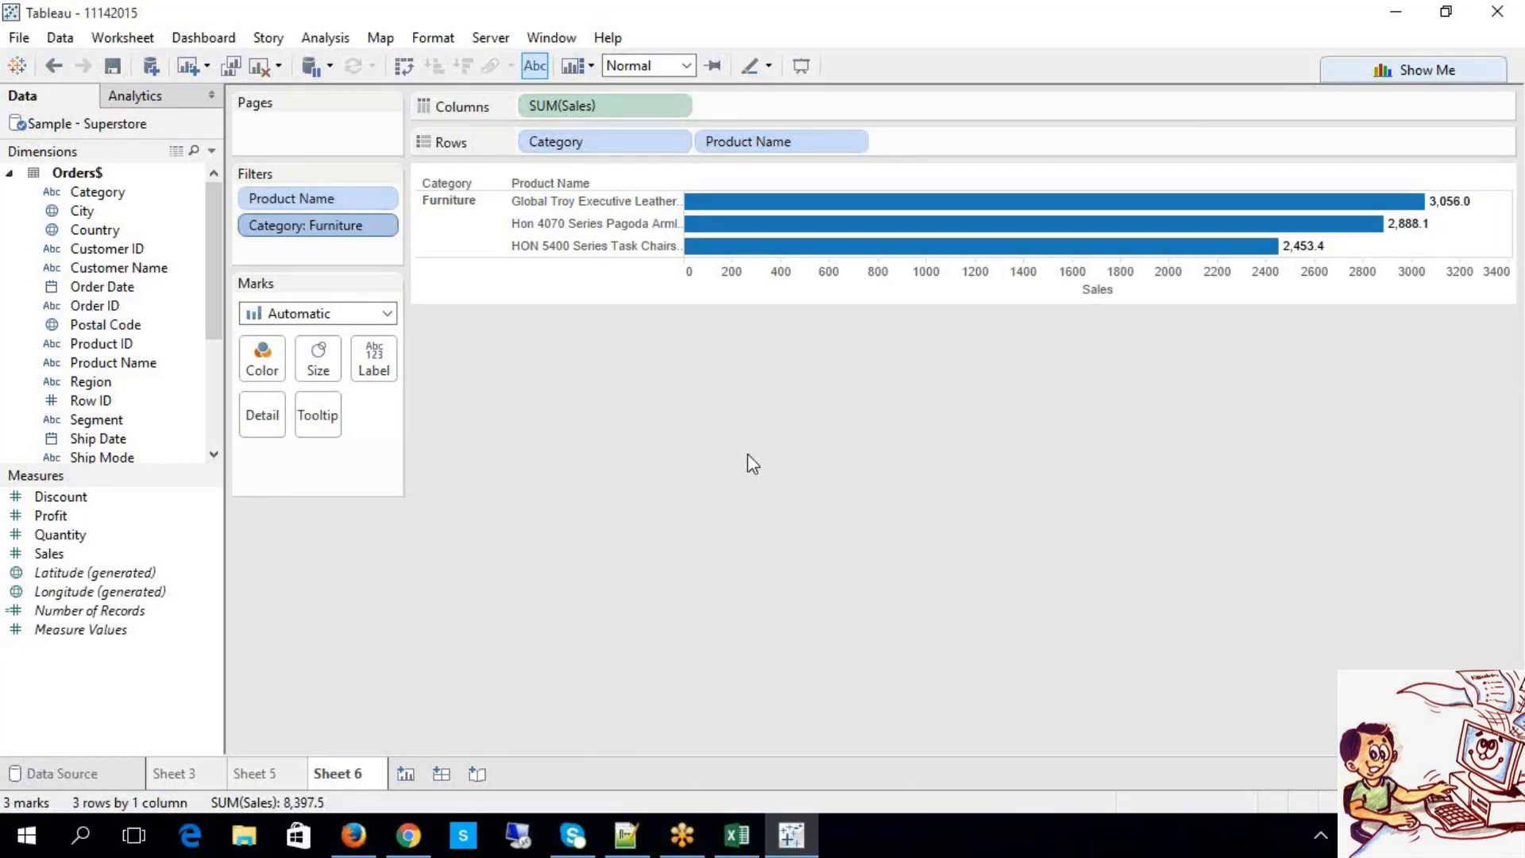
{"action": "left_click", "coordinate": [264, 774]}
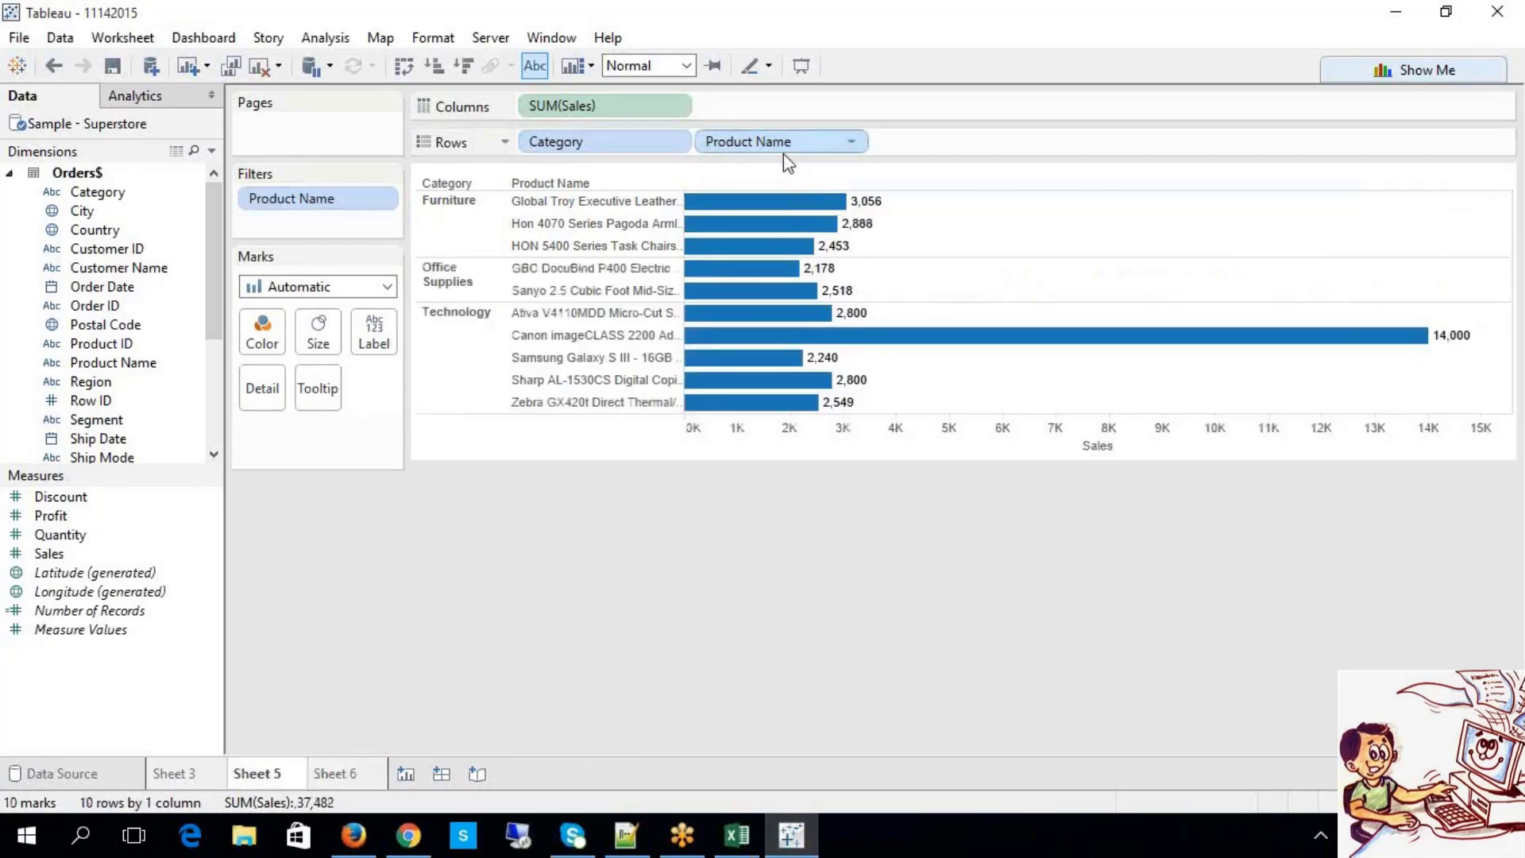
{"action": "mouse_move", "coordinate": [793, 322]}
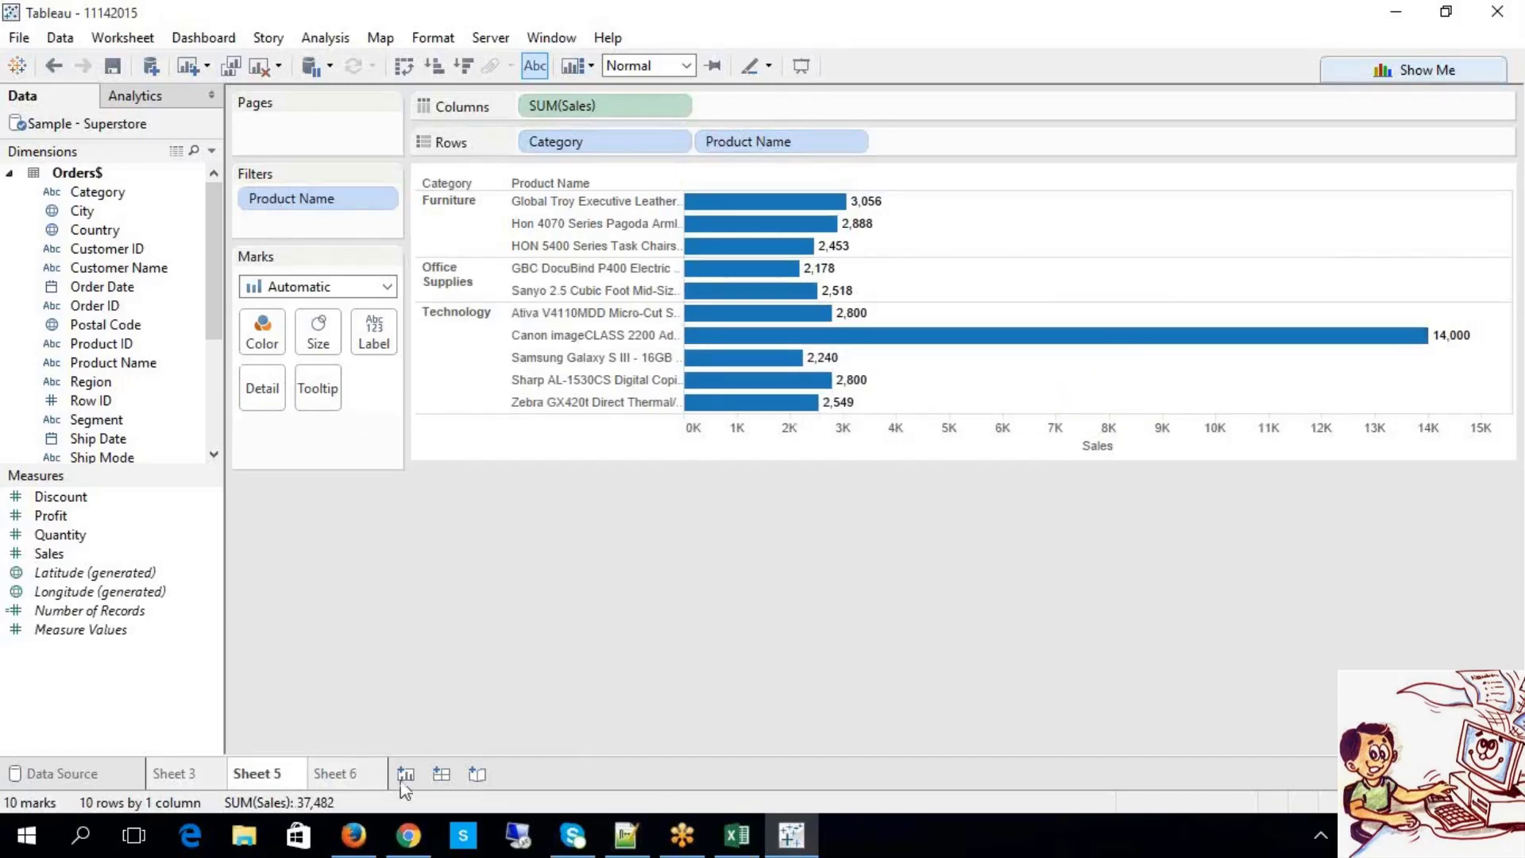
{"action": "left_click", "coordinate": [322, 776]}
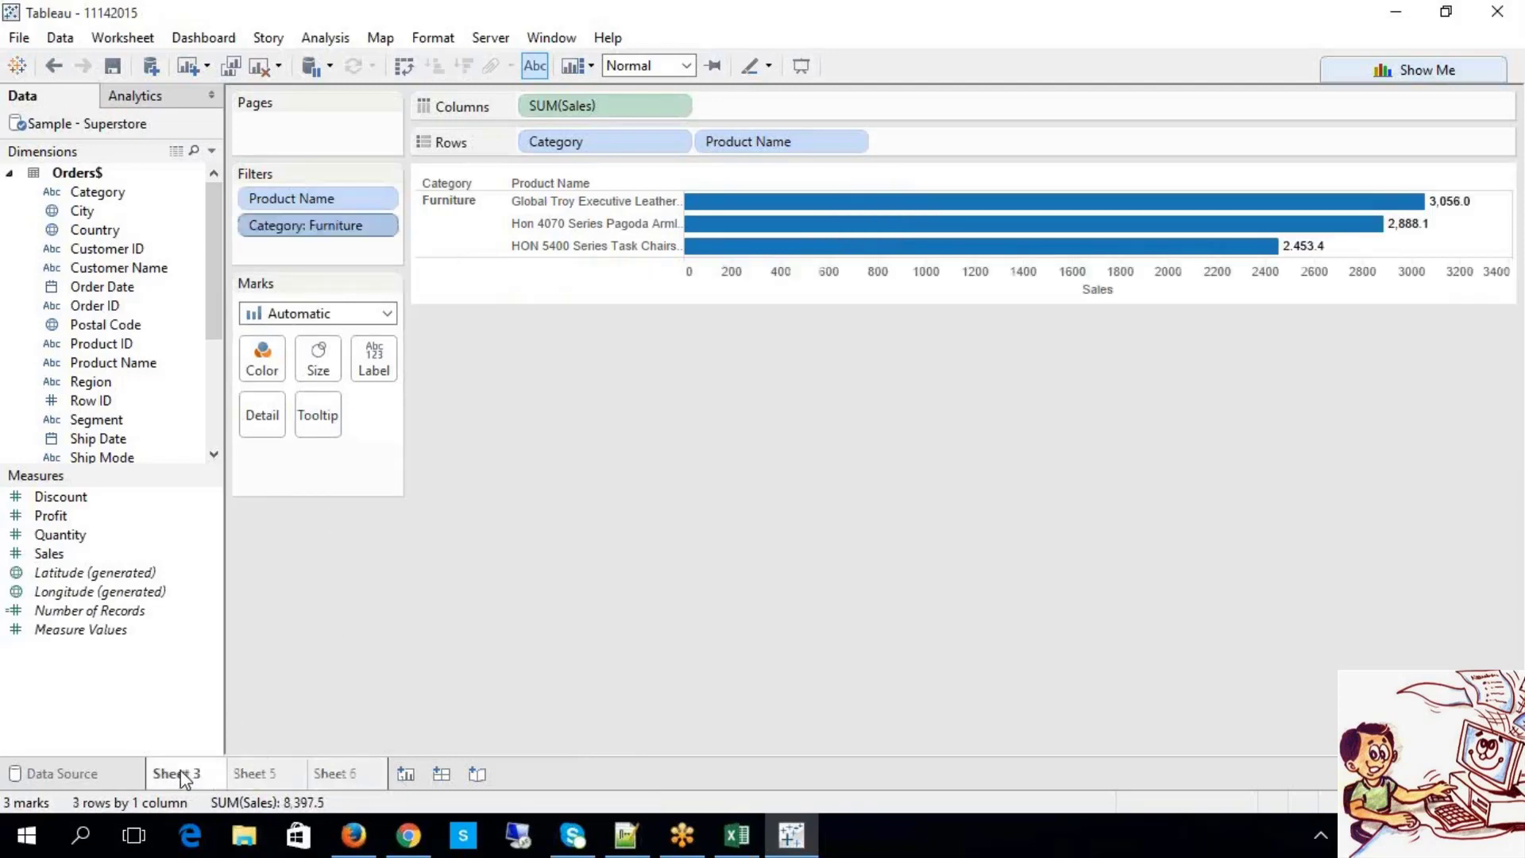
{"action": "left_click", "coordinate": [248, 782]}
{"action": "left_click", "coordinate": [333, 776]}
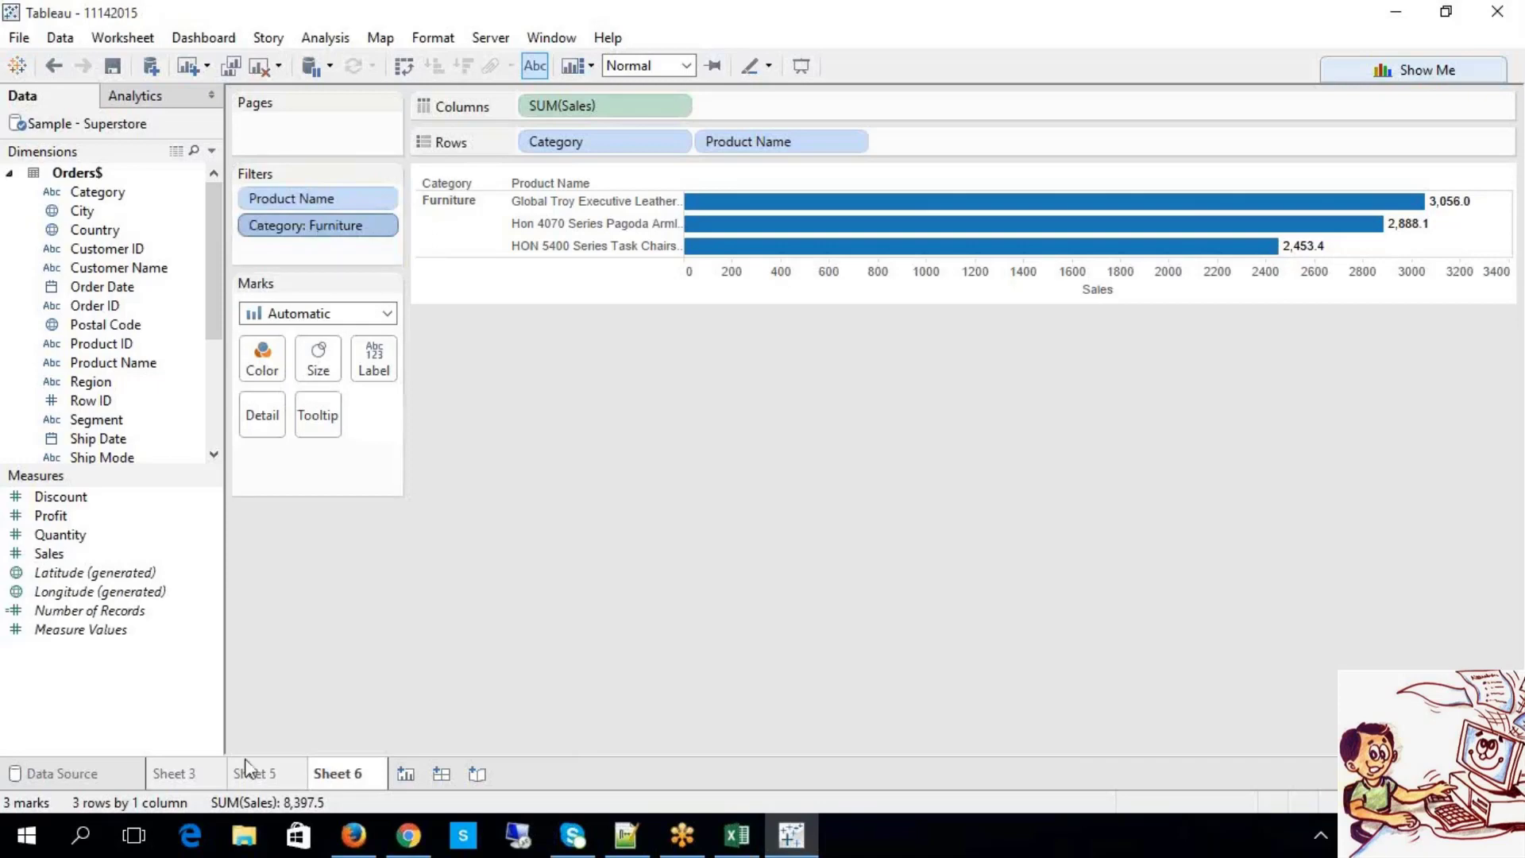
{"action": "left_click", "coordinate": [191, 776]}
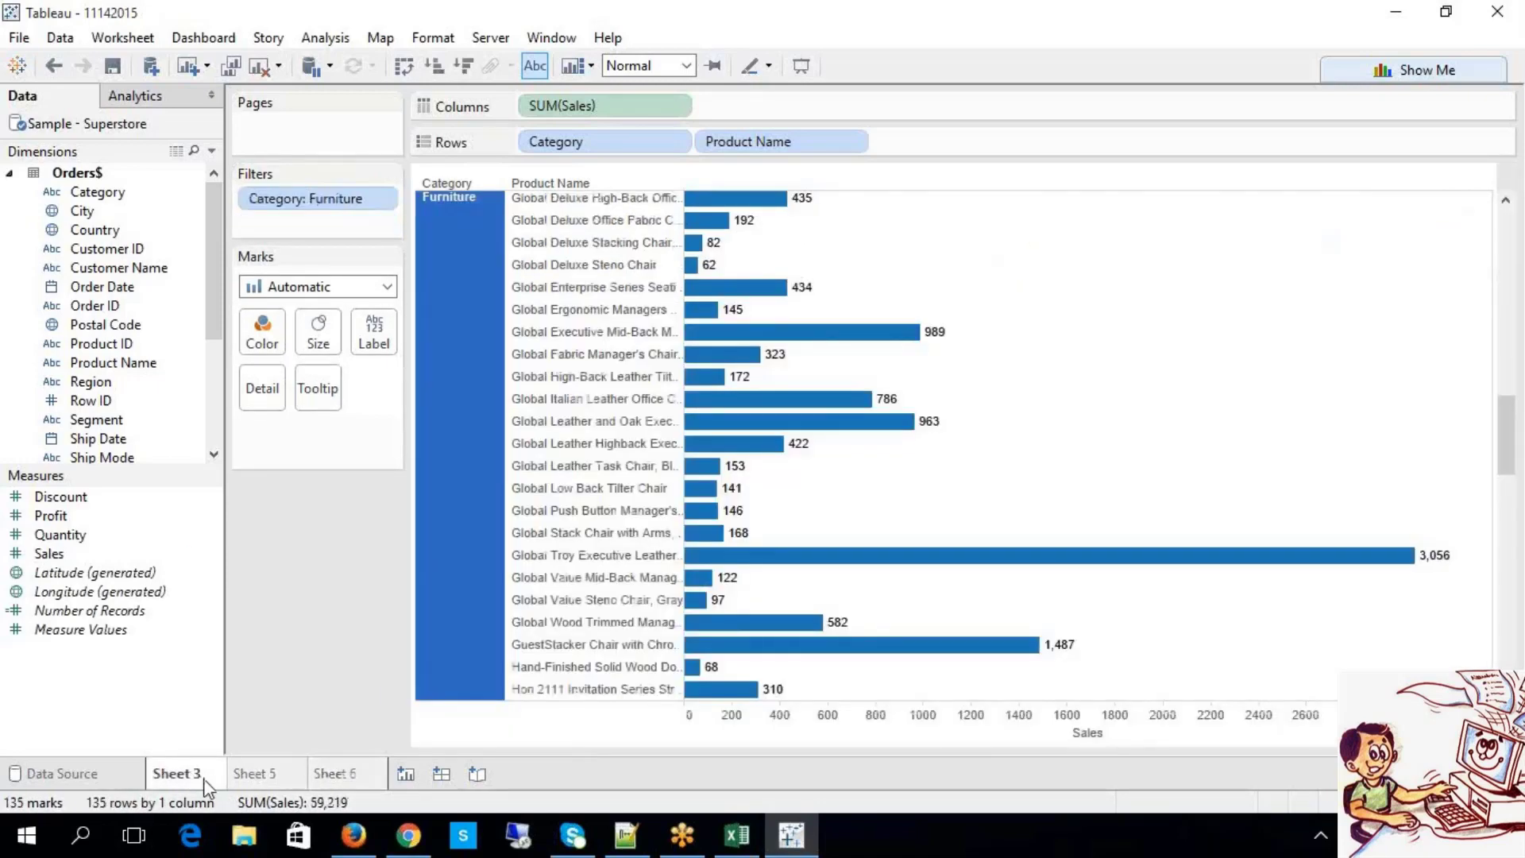
{"action": "left_click", "coordinate": [262, 776]}
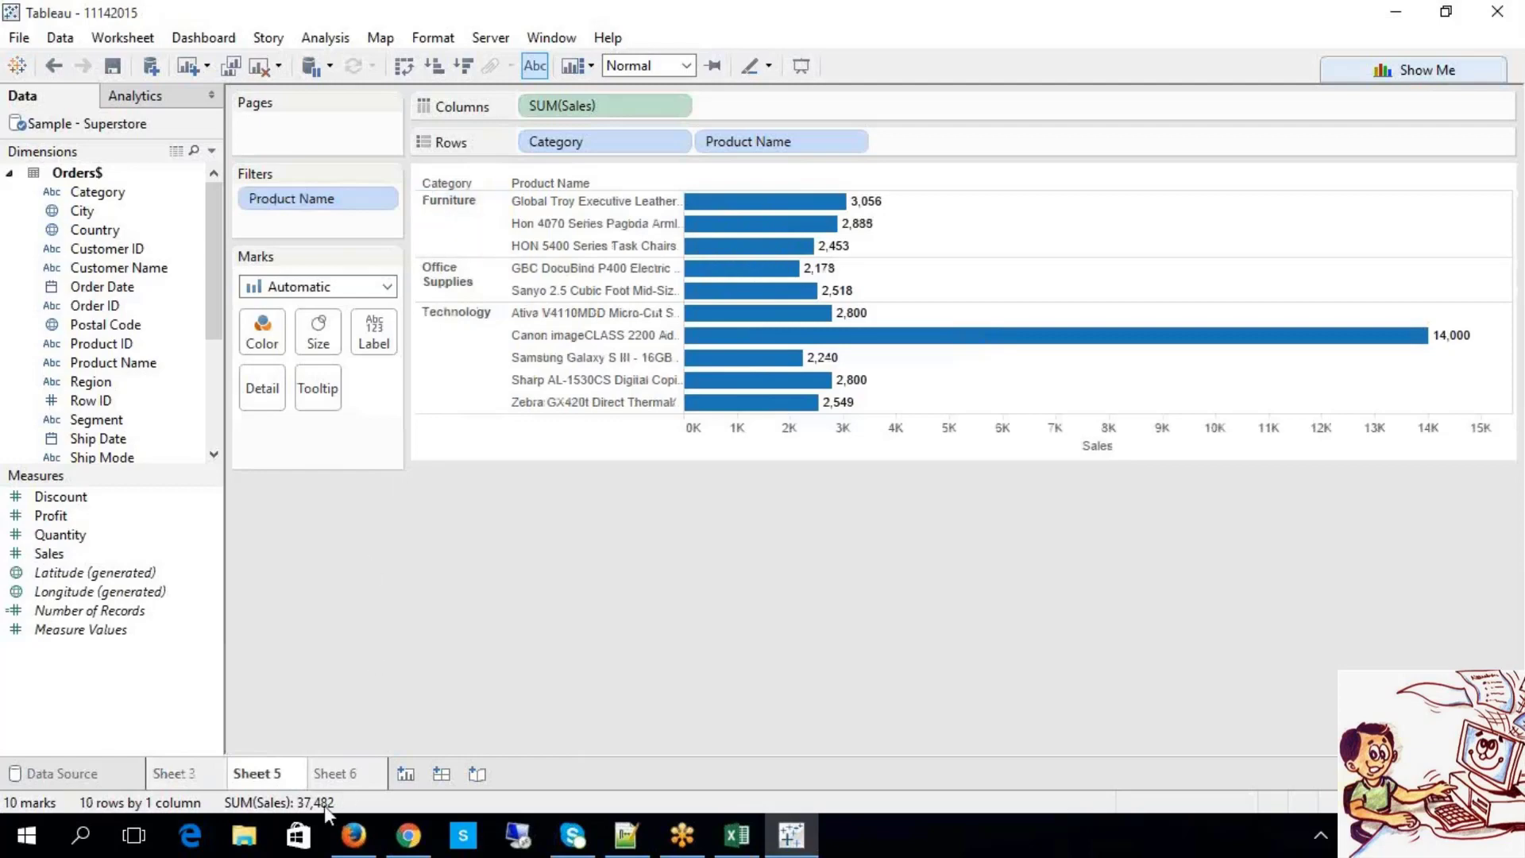
{"action": "left_click", "coordinate": [335, 782]}
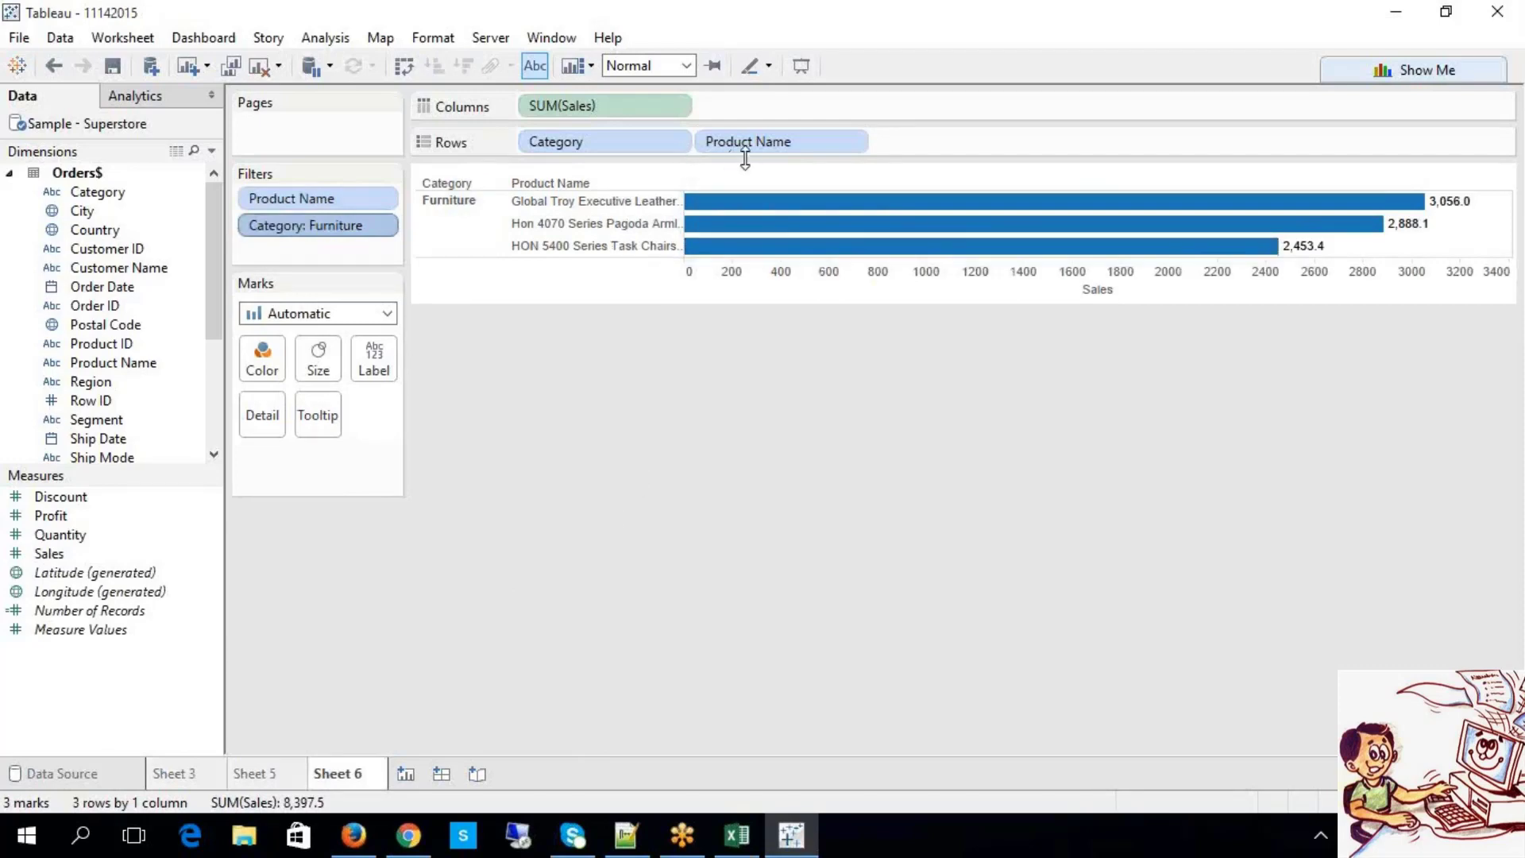
Step: Add the Furniture Category filter on Sheet 6 to context and check its filter options
{"action": "right_click", "coordinate": [355, 229]}
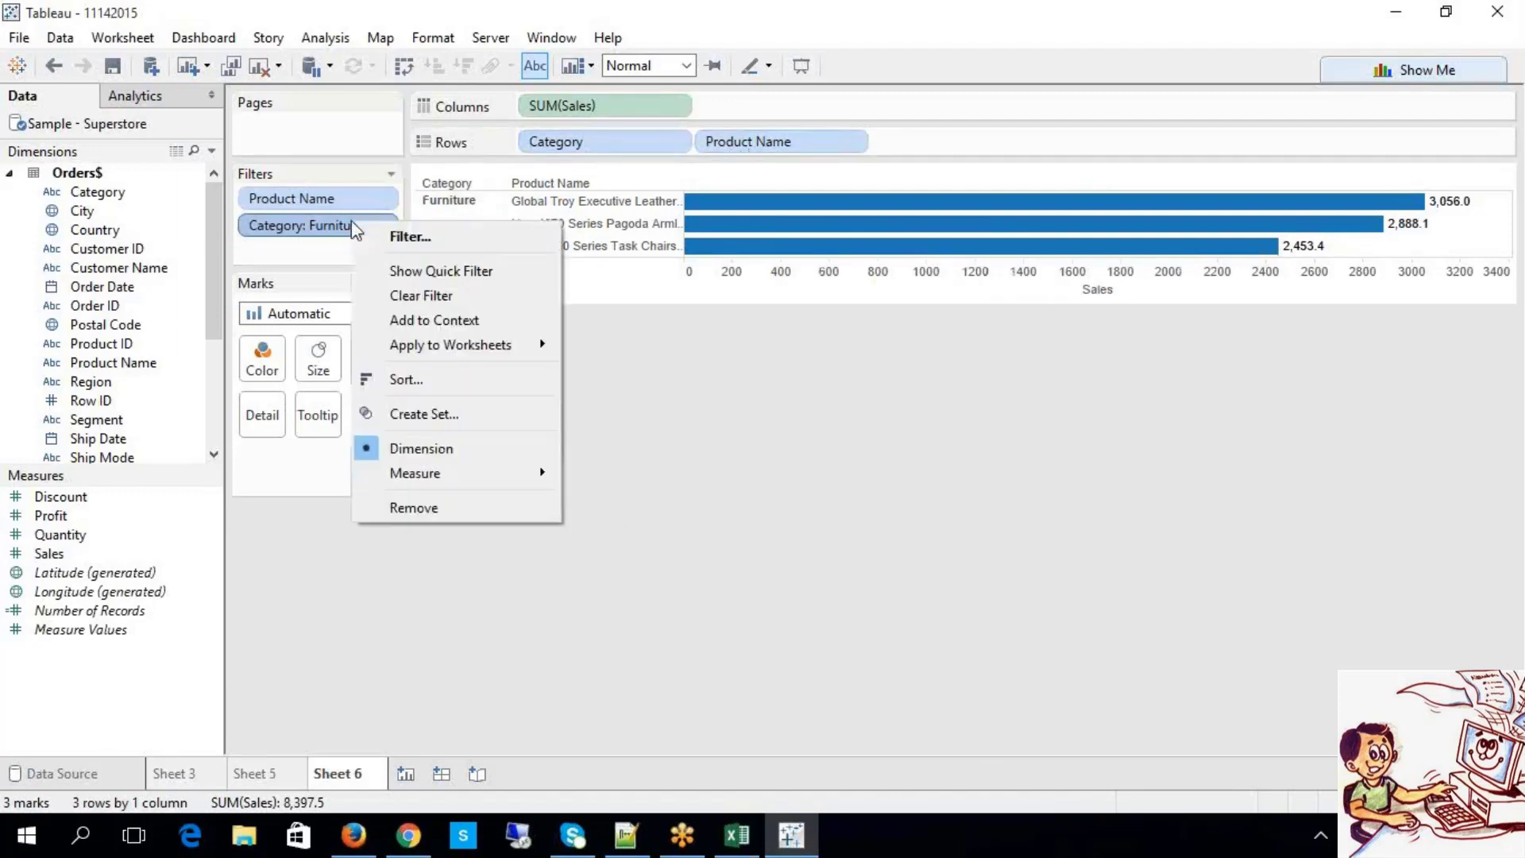
{"action": "left_click", "coordinate": [417, 319]}
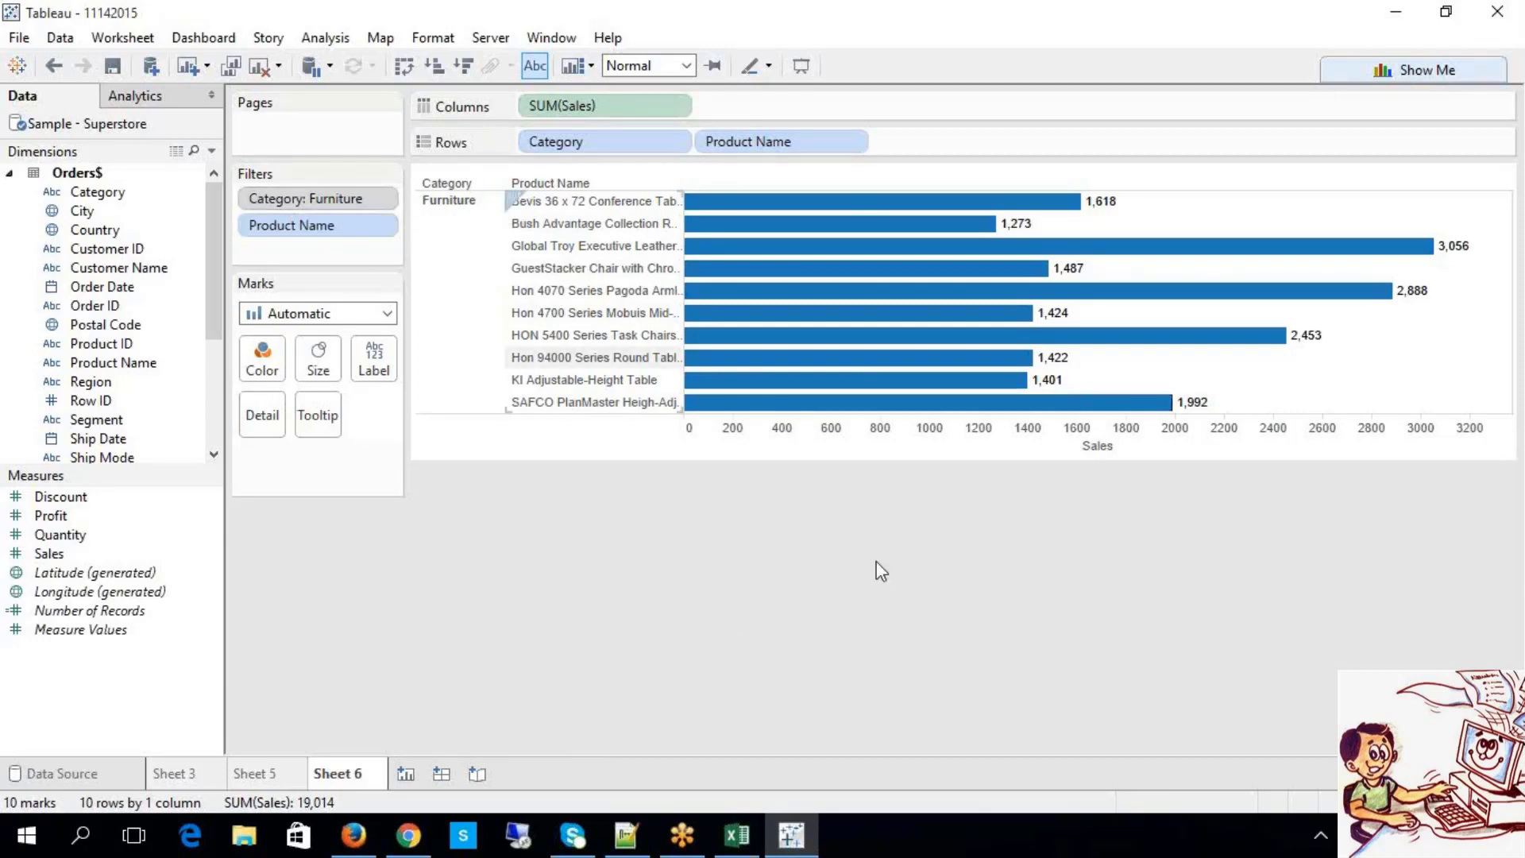
{"action": "right_click", "coordinate": [350, 221]}
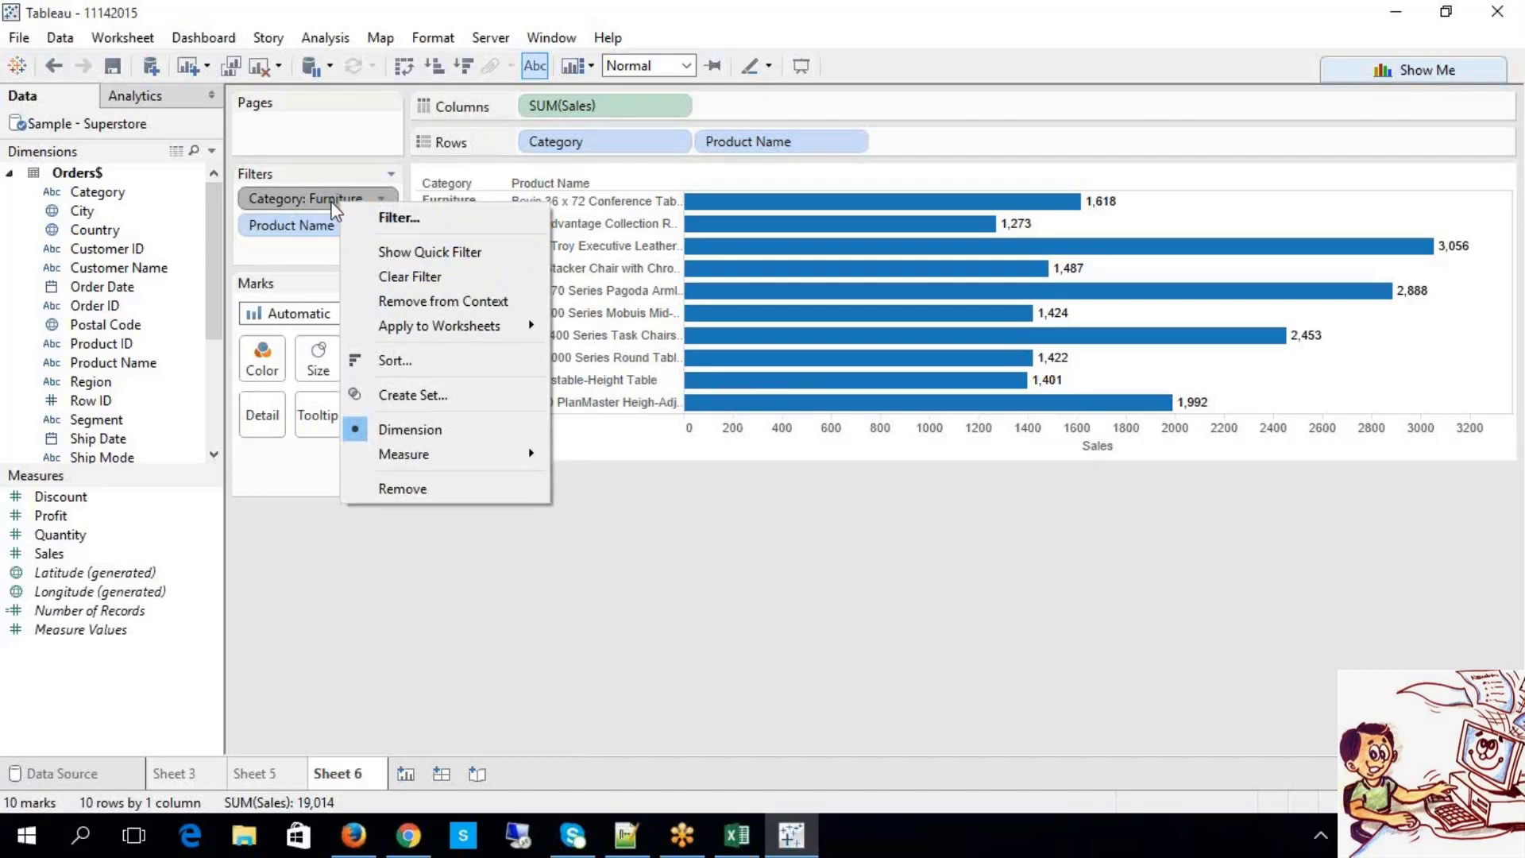
{"action": "left_click", "coordinate": [691, 663]}
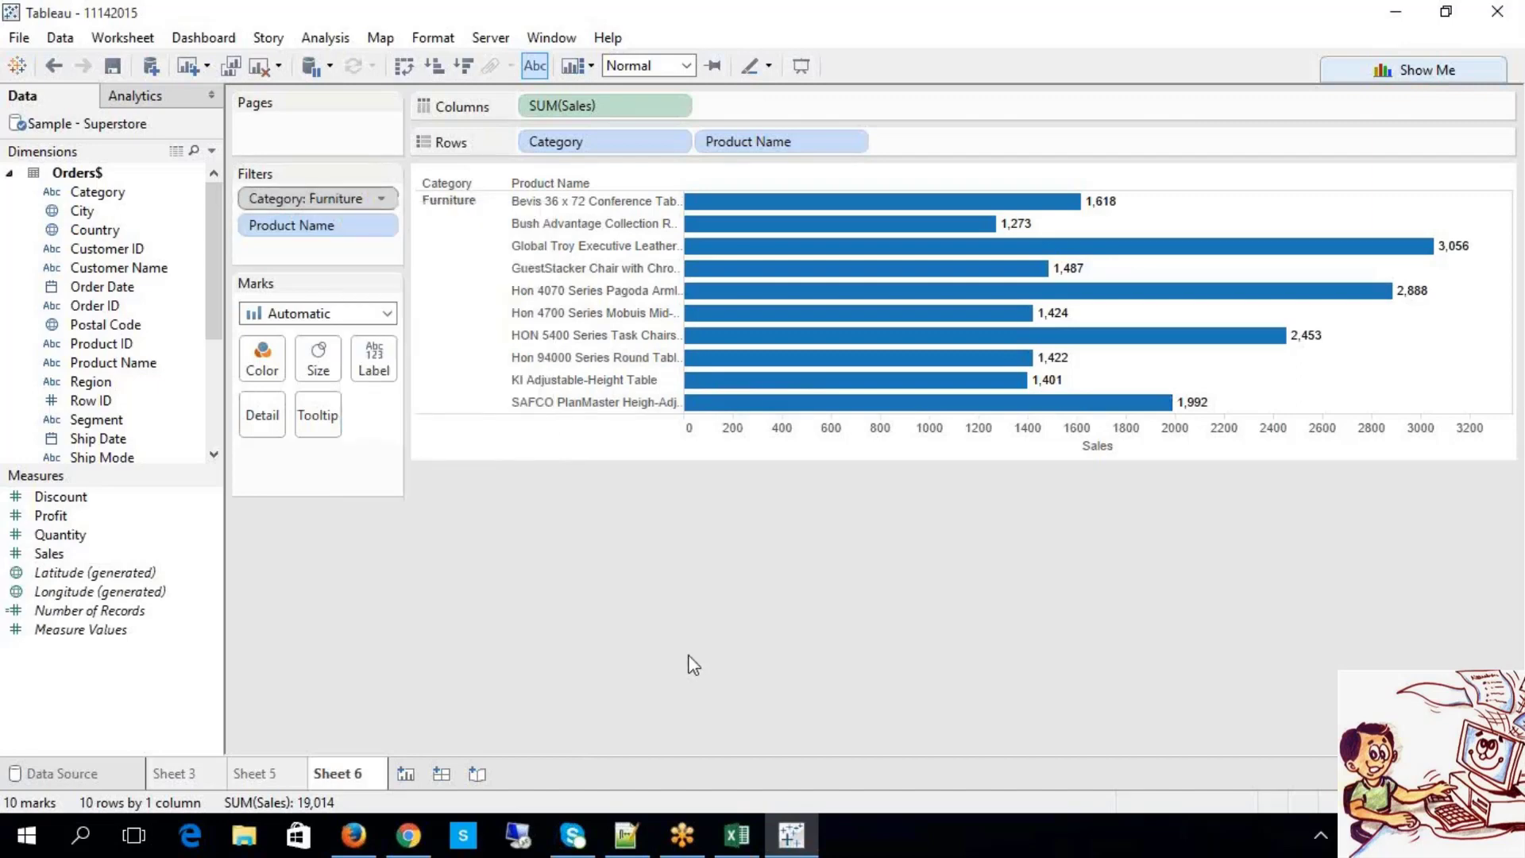
Step: Review the Context Filter example's chained filter tables in the Excel workbook, including Filter 3, and return to Tableau
{"action": "left_click", "coordinate": [737, 836]}
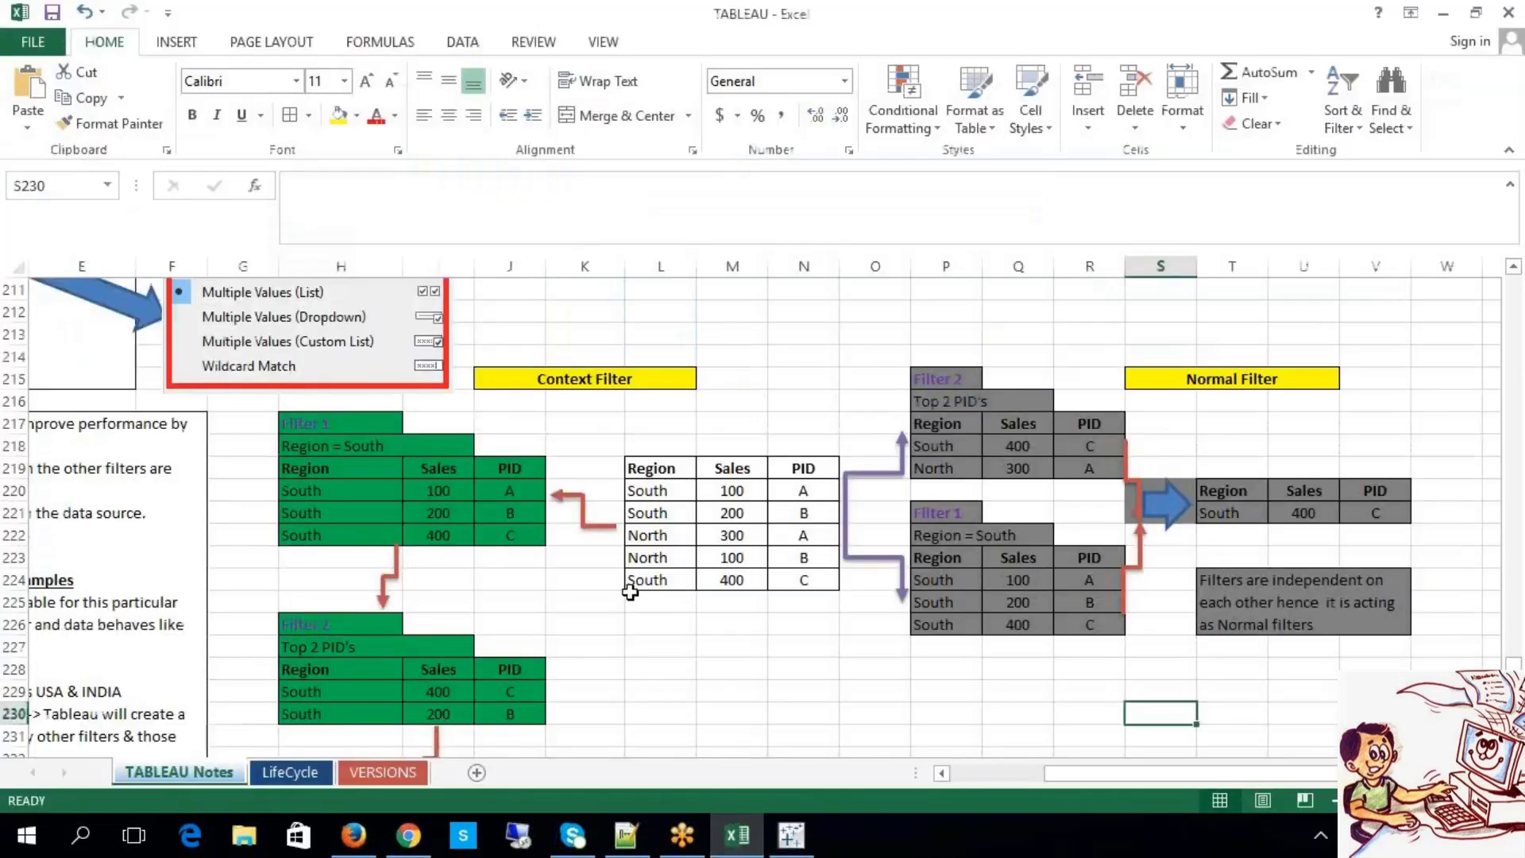
{"action": "scroll", "coordinate": [630, 592], "scroll_direction": "down", "scroll_amount": 1}
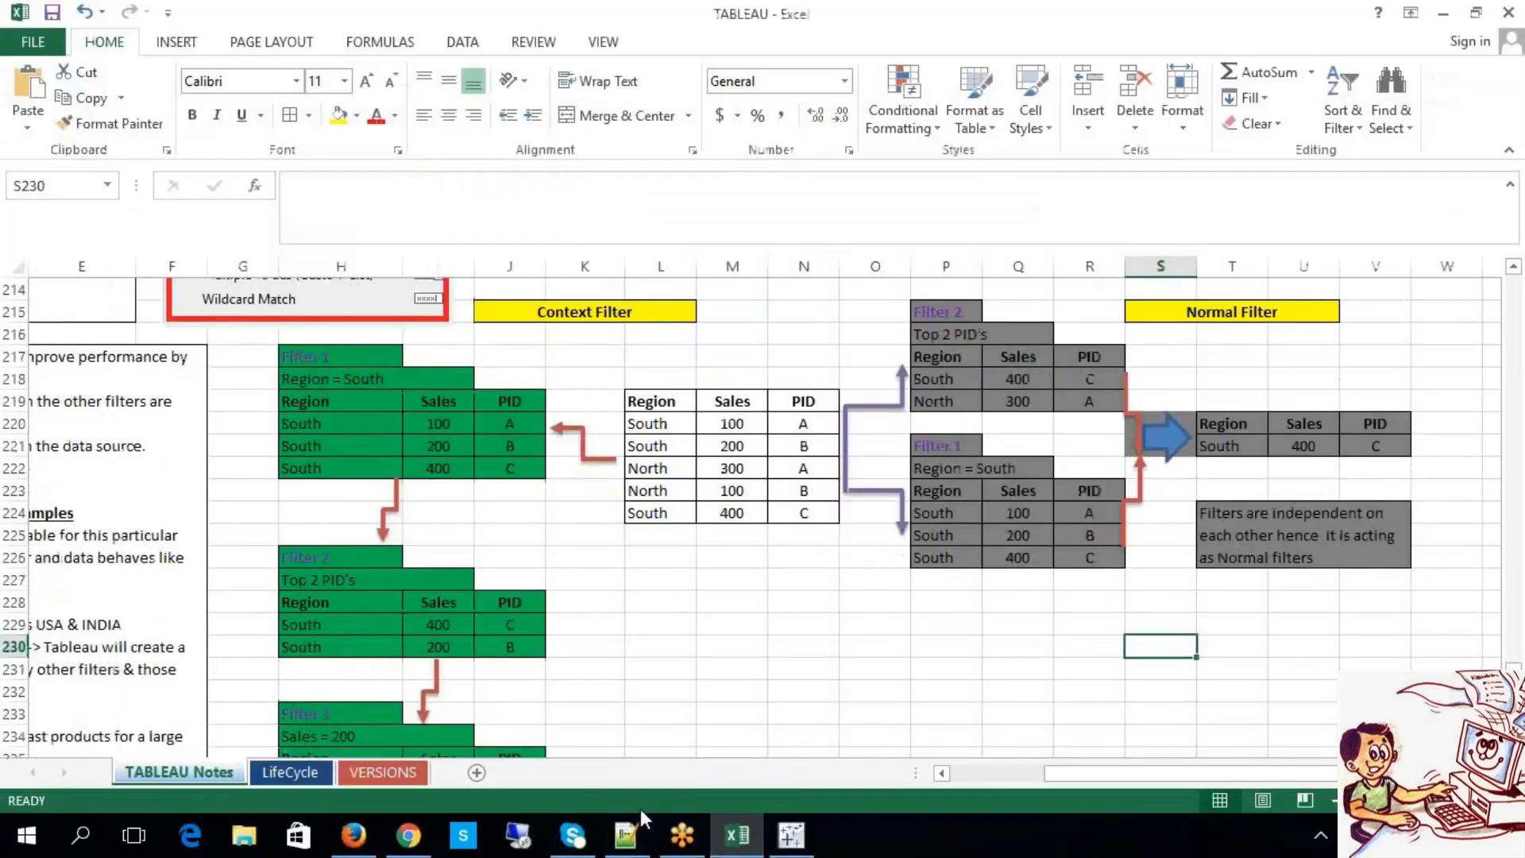
{"action": "left_click", "coordinate": [784, 835]}
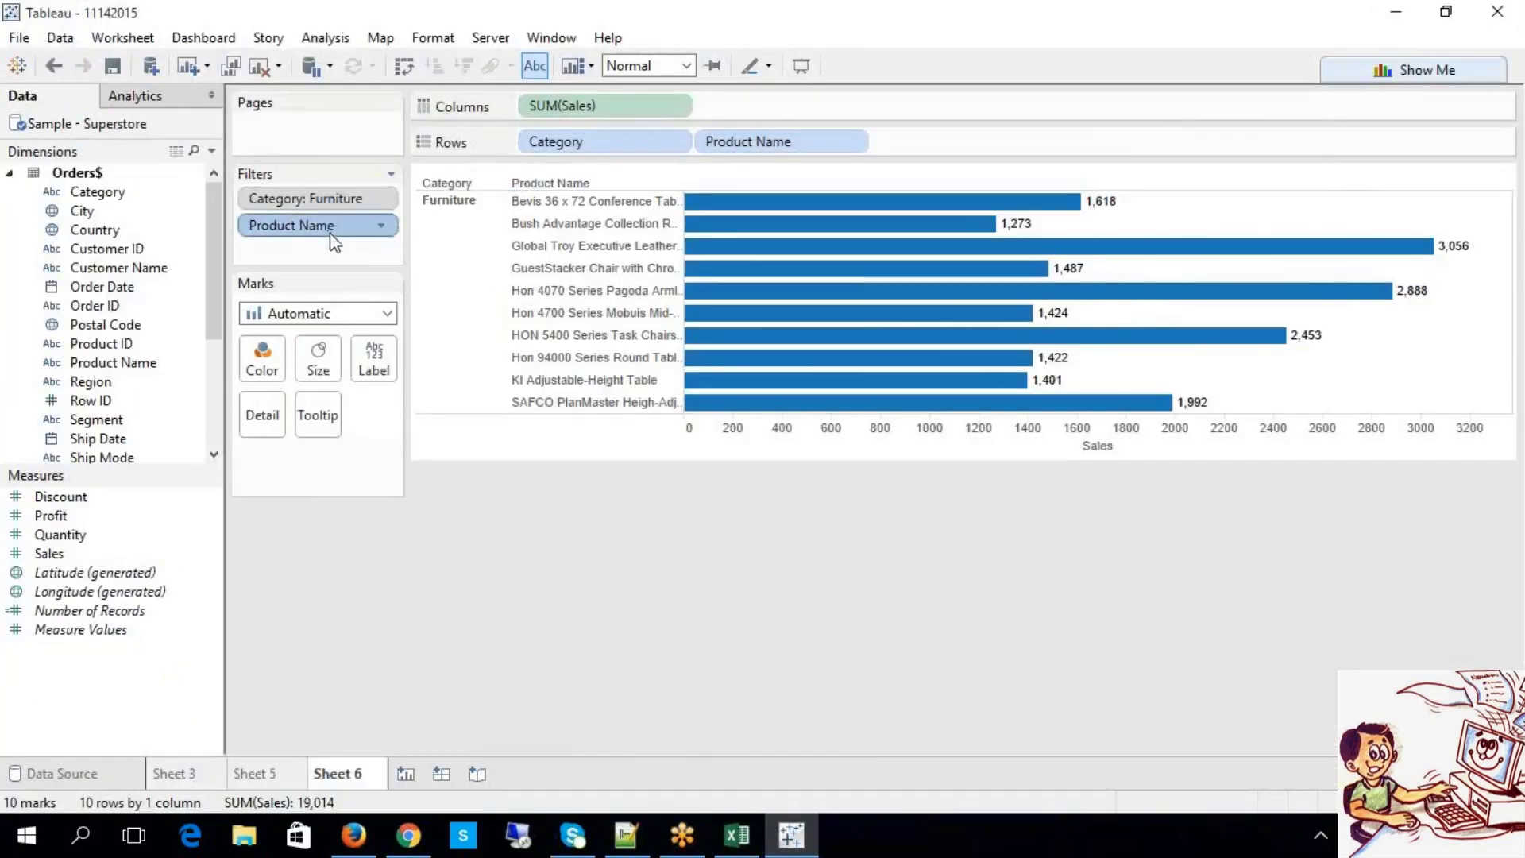
Step: Remove the Furniture Category filter on Sheet 6 from context so it acts as a normal filter
{"action": "left_click", "coordinate": [291, 201]}
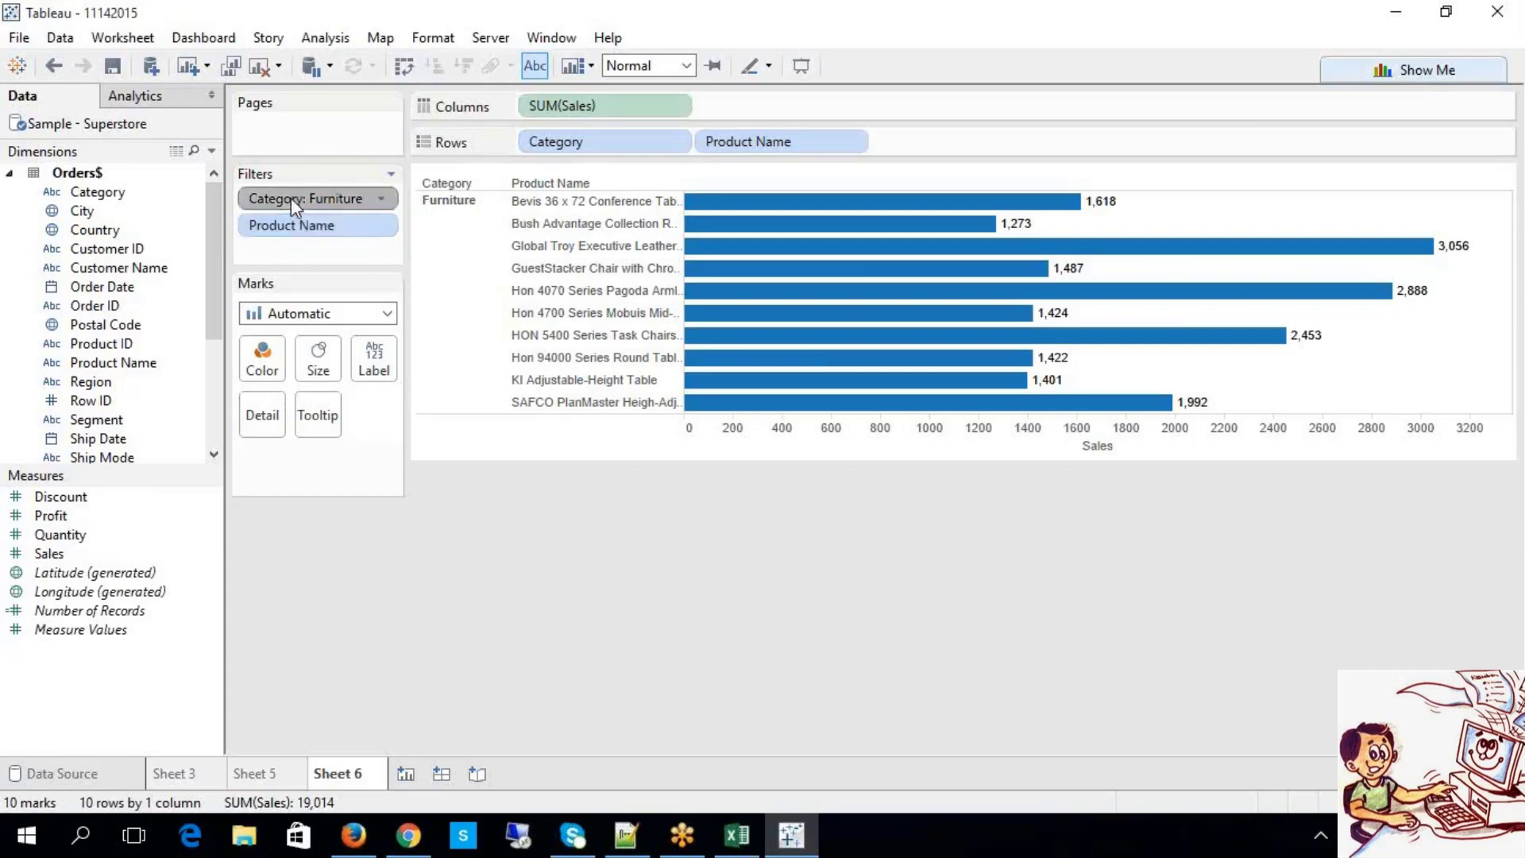
{"action": "left_click", "coordinate": [299, 224]}
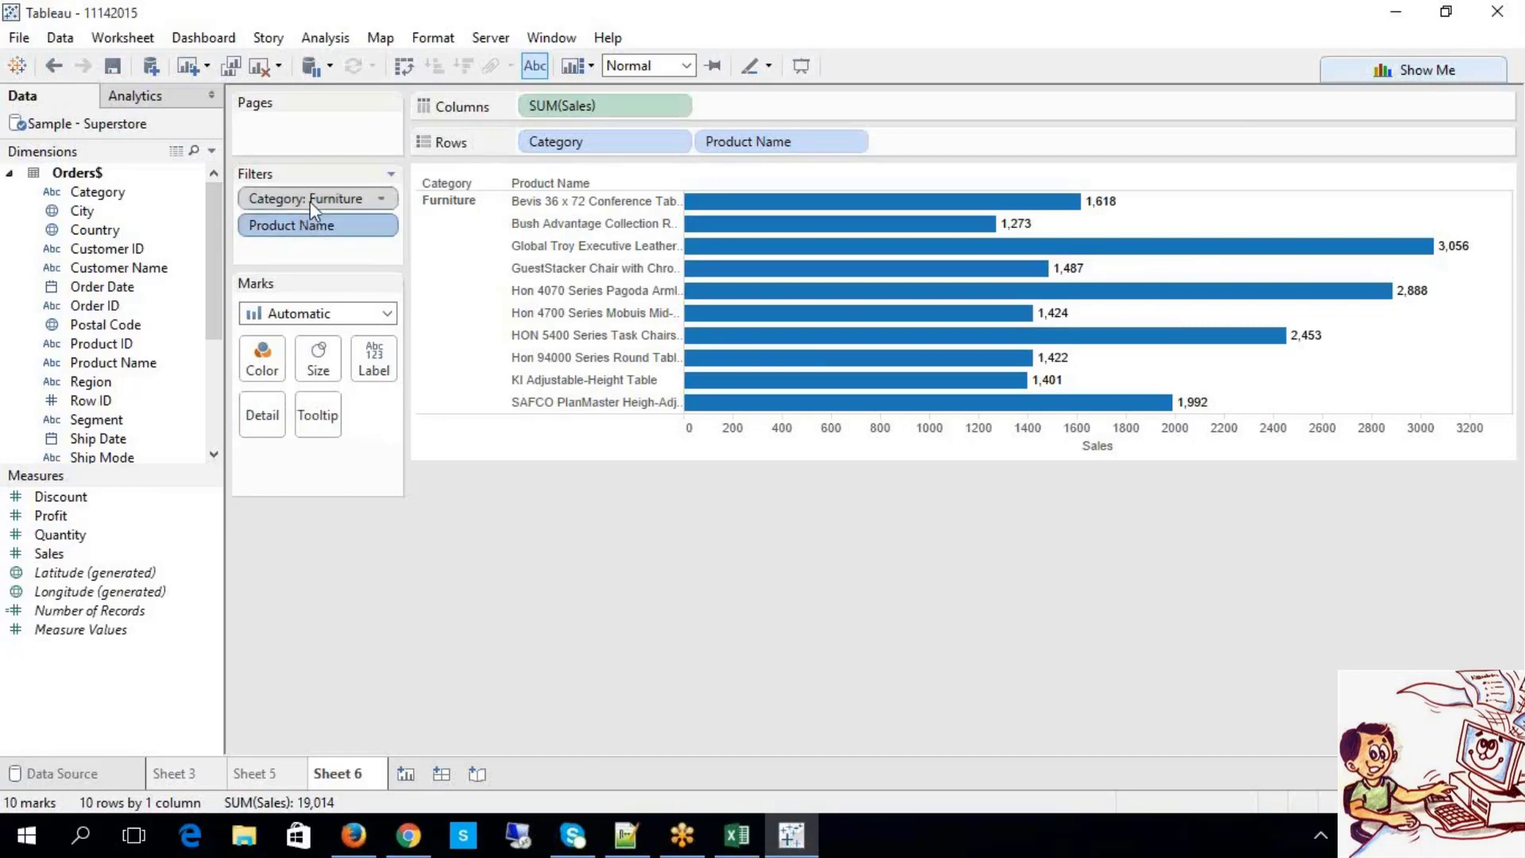
{"action": "left_click", "coordinate": [310, 202]}
{"action": "right_click", "coordinate": [309, 202]}
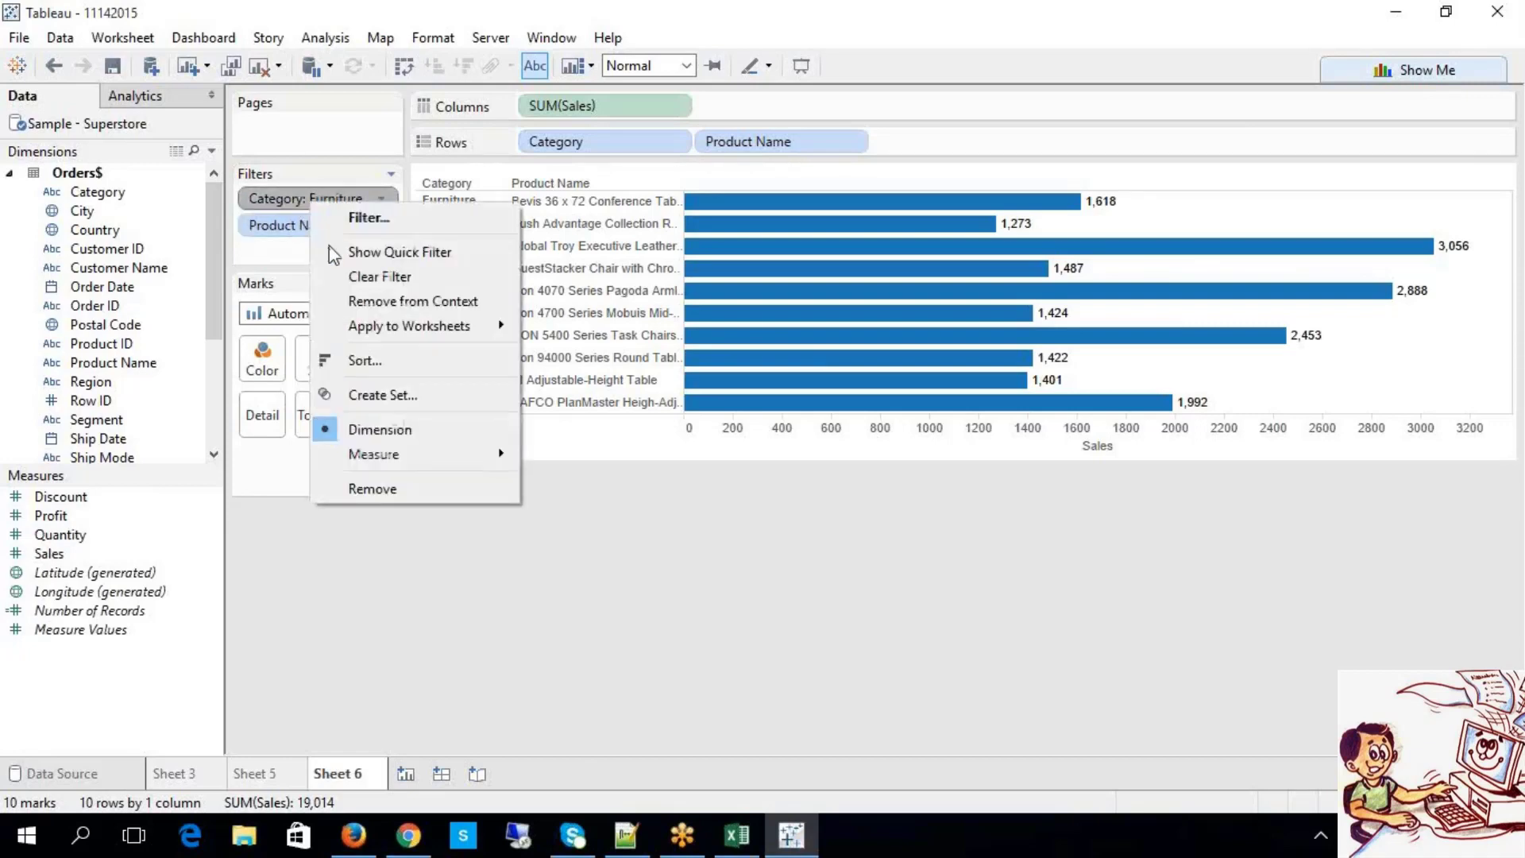
{"action": "left_click", "coordinate": [365, 301]}
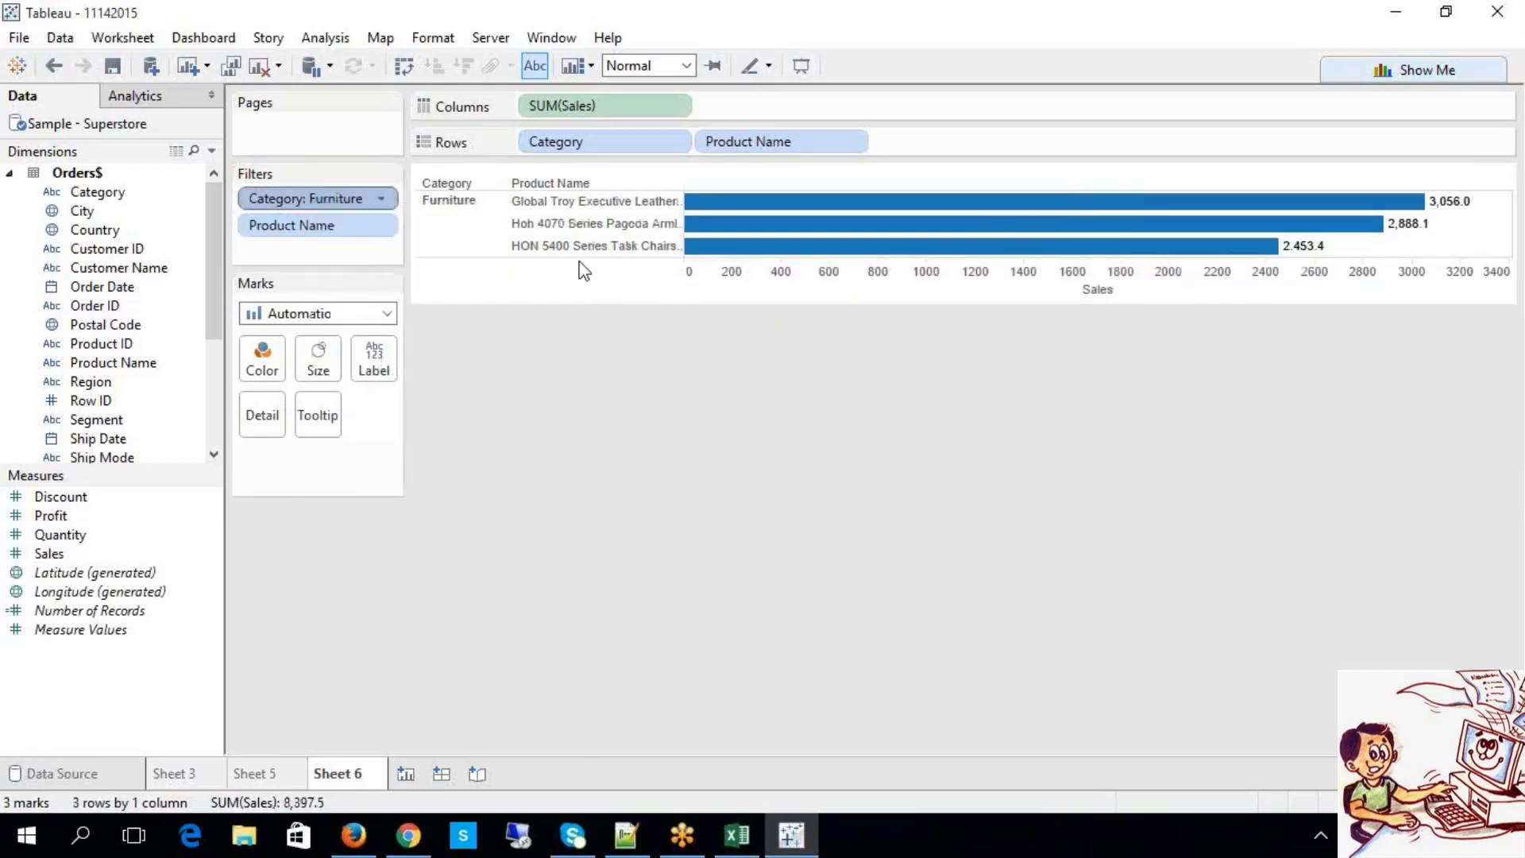
Step: Add the Furniture Category filter on Sheet 6 back to context so the Product Name filter depends on it
{"action": "right_click", "coordinate": [328, 208]}
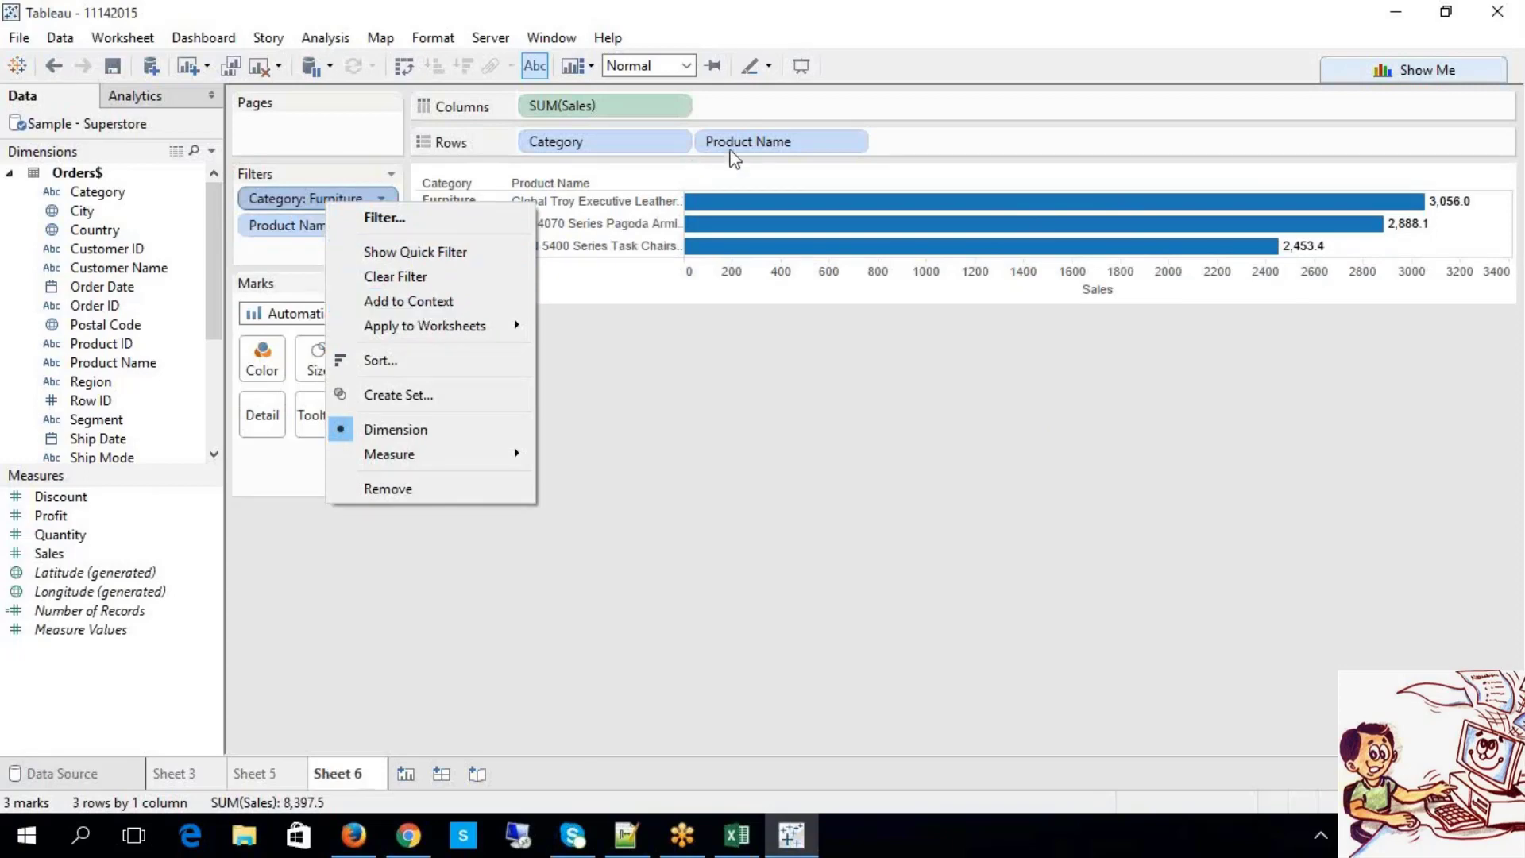
{"action": "left_click", "coordinate": [272, 243]}
{"action": "left_click", "coordinate": [280, 233]}
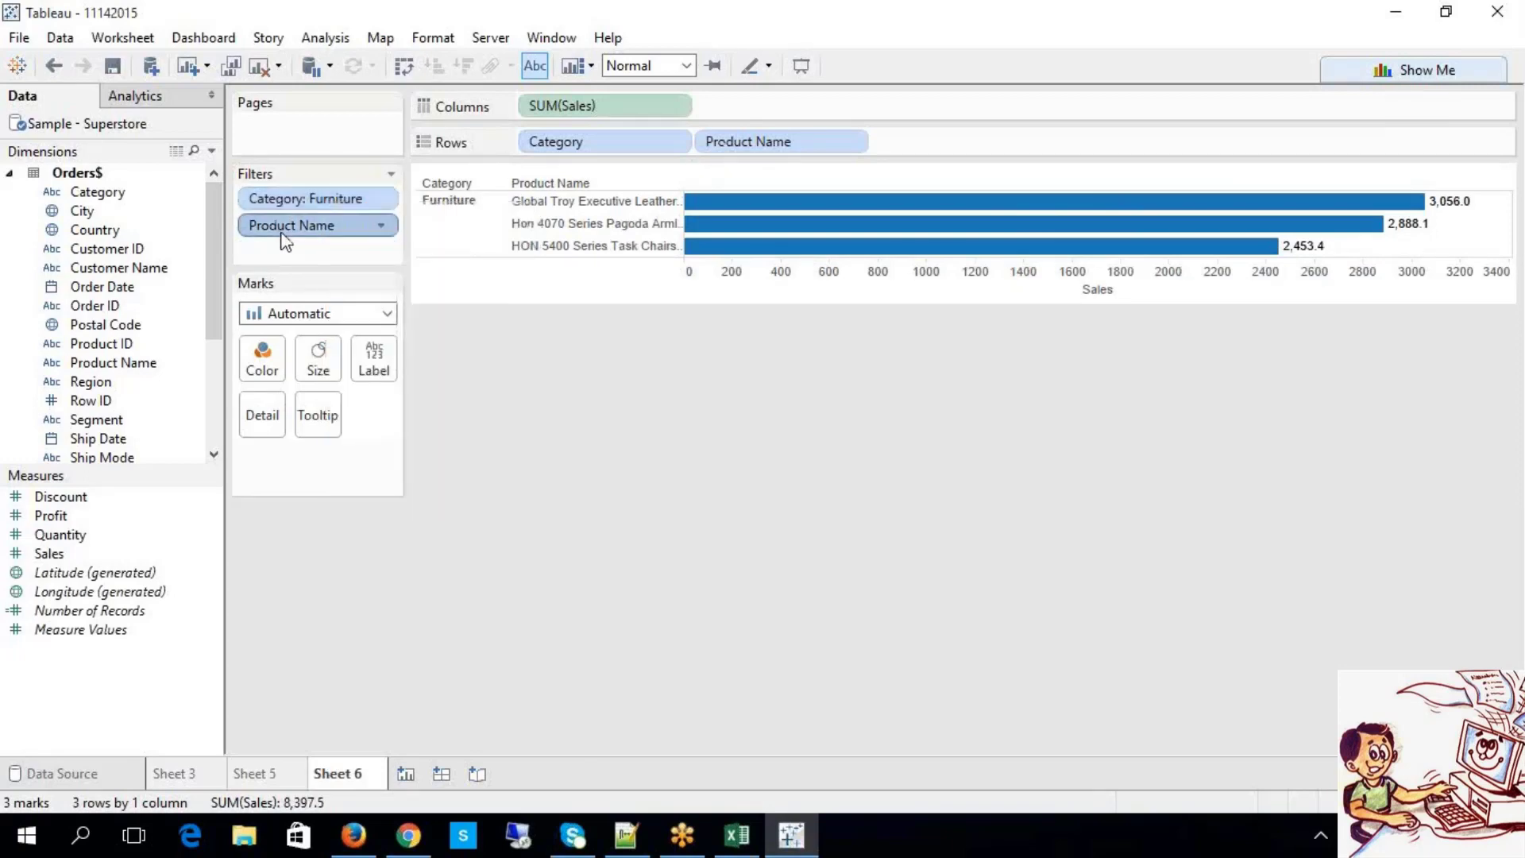
{"action": "left_click", "coordinate": [308, 201]}
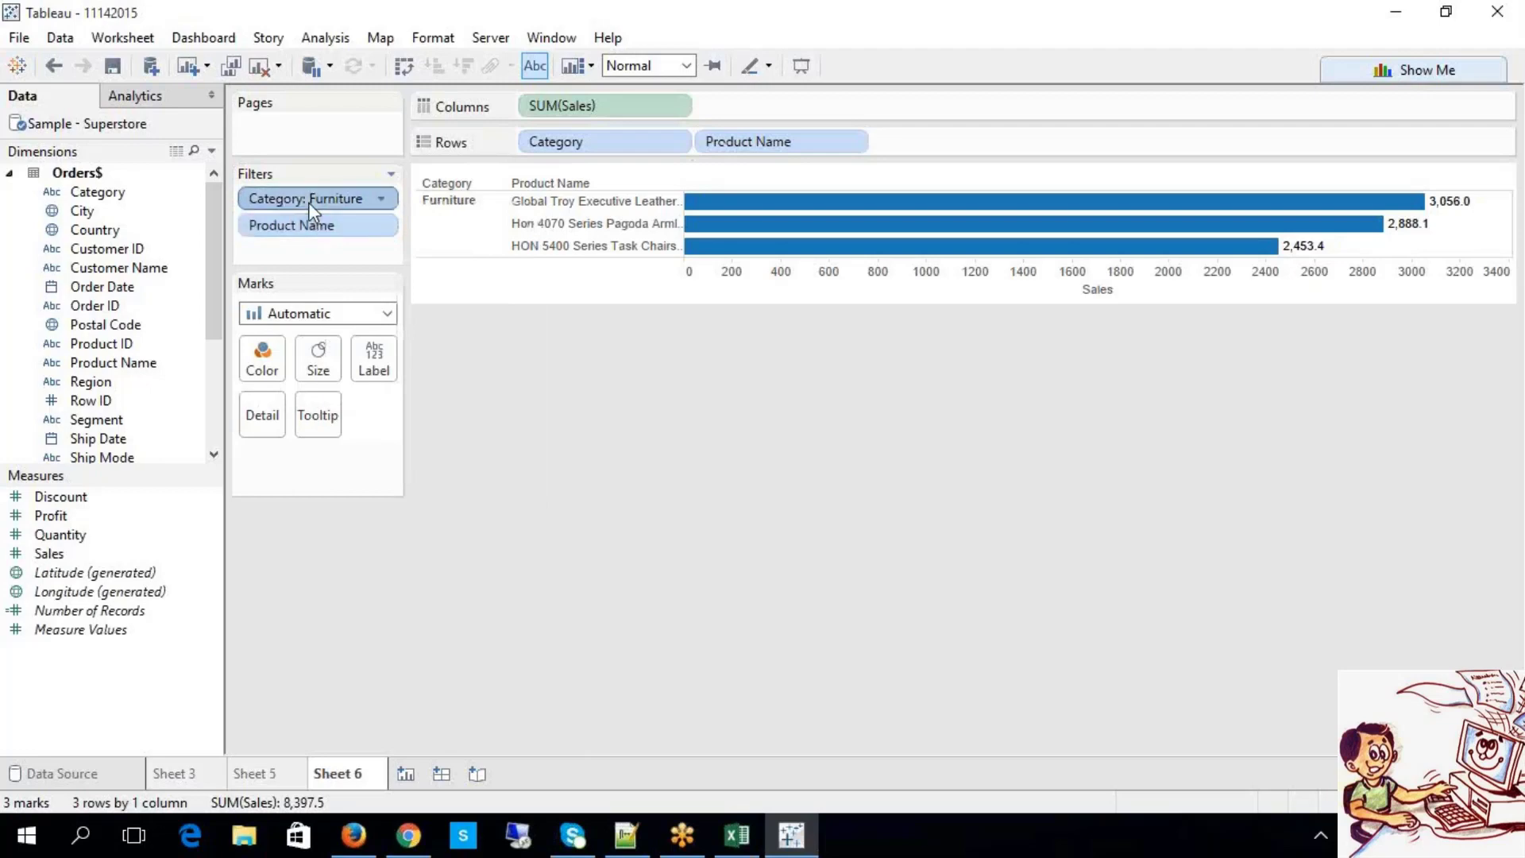
{"action": "right_click", "coordinate": [308, 201]}
{"action": "left_click", "coordinate": [361, 303]}
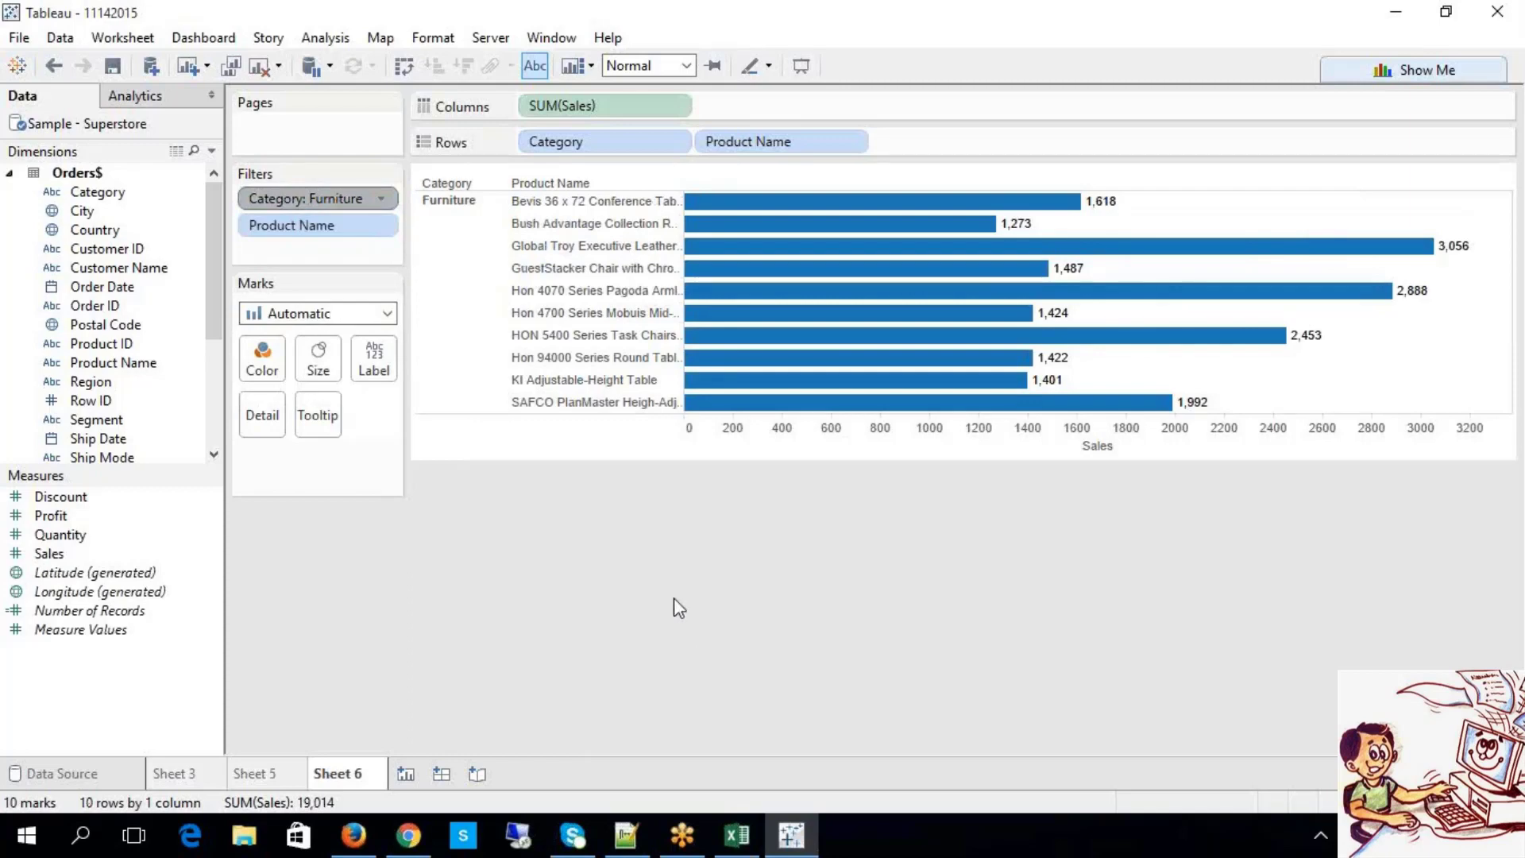
Step: Examine the Category context filter's options and compare its pill with the Product Name filter on Sheet 6
{"action": "left_click", "coordinate": [345, 227]}
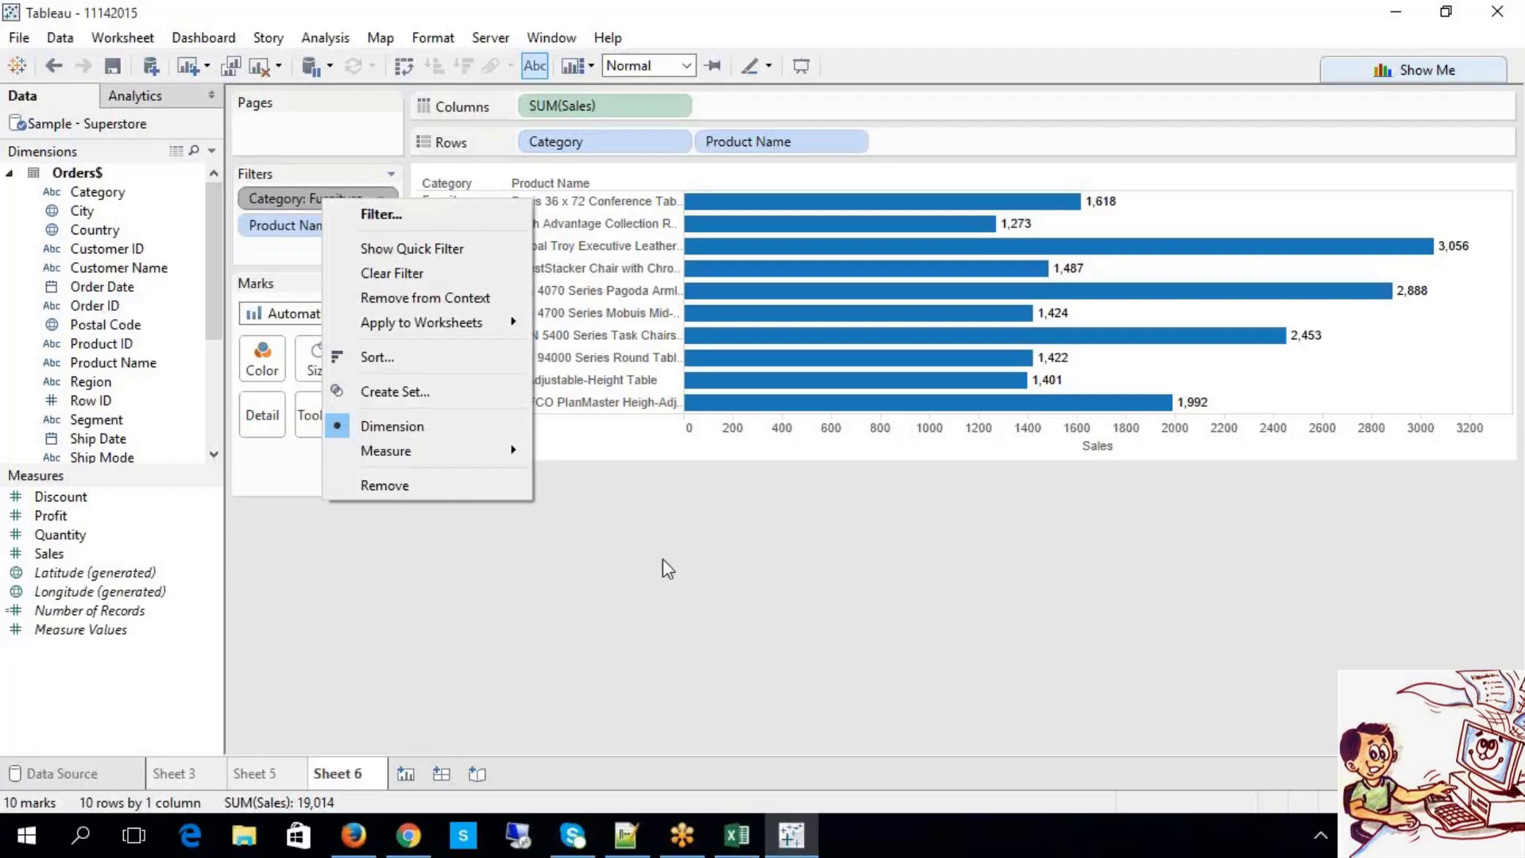
{"action": "left_click", "coordinate": [666, 558]}
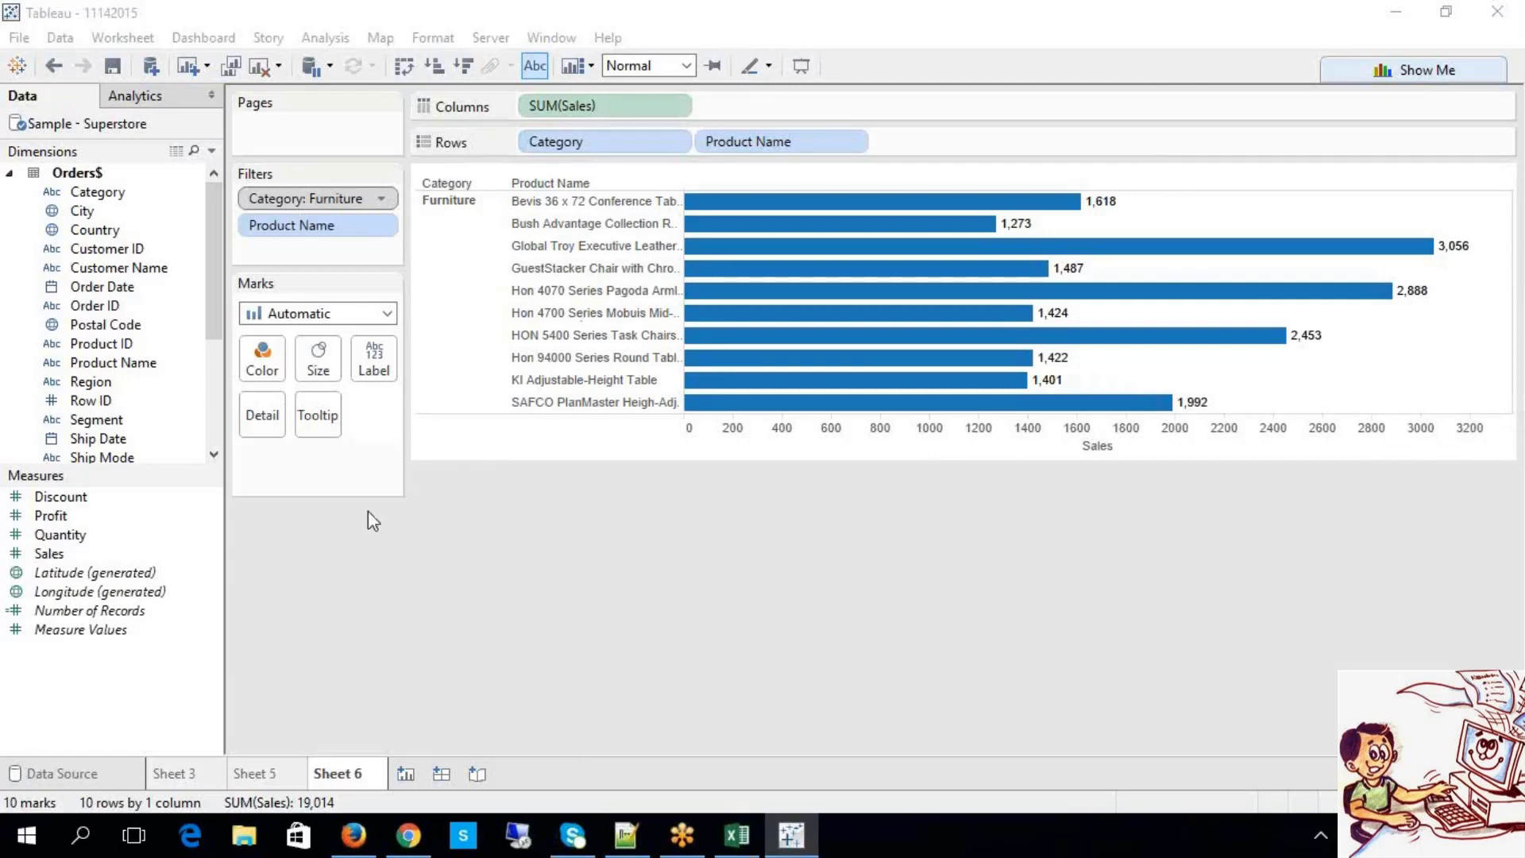
{"action": "left_click", "coordinate": [340, 205]}
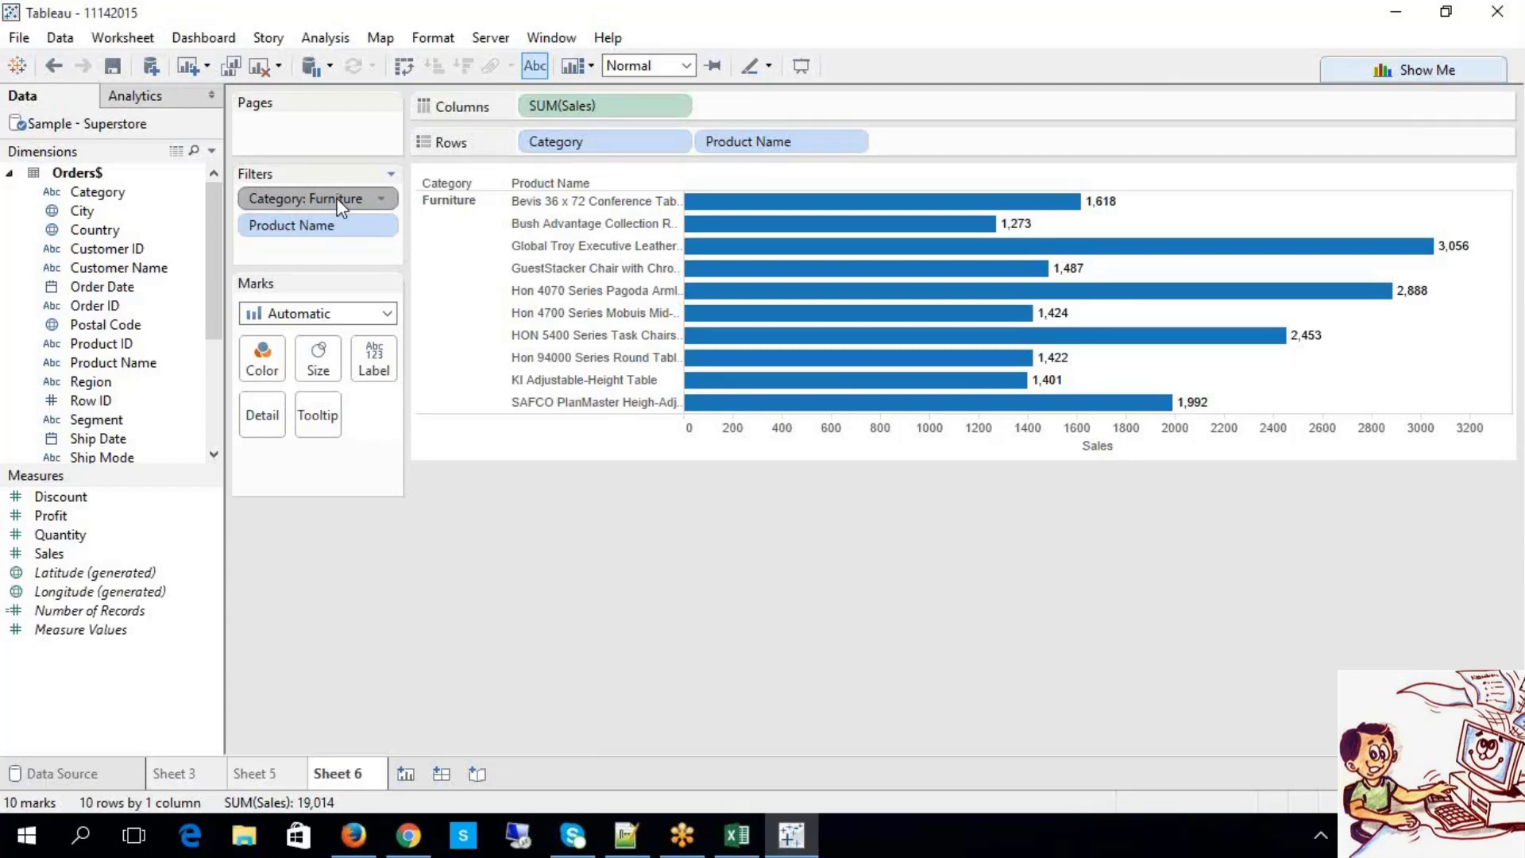
{"action": "left_click", "coordinate": [341, 229]}
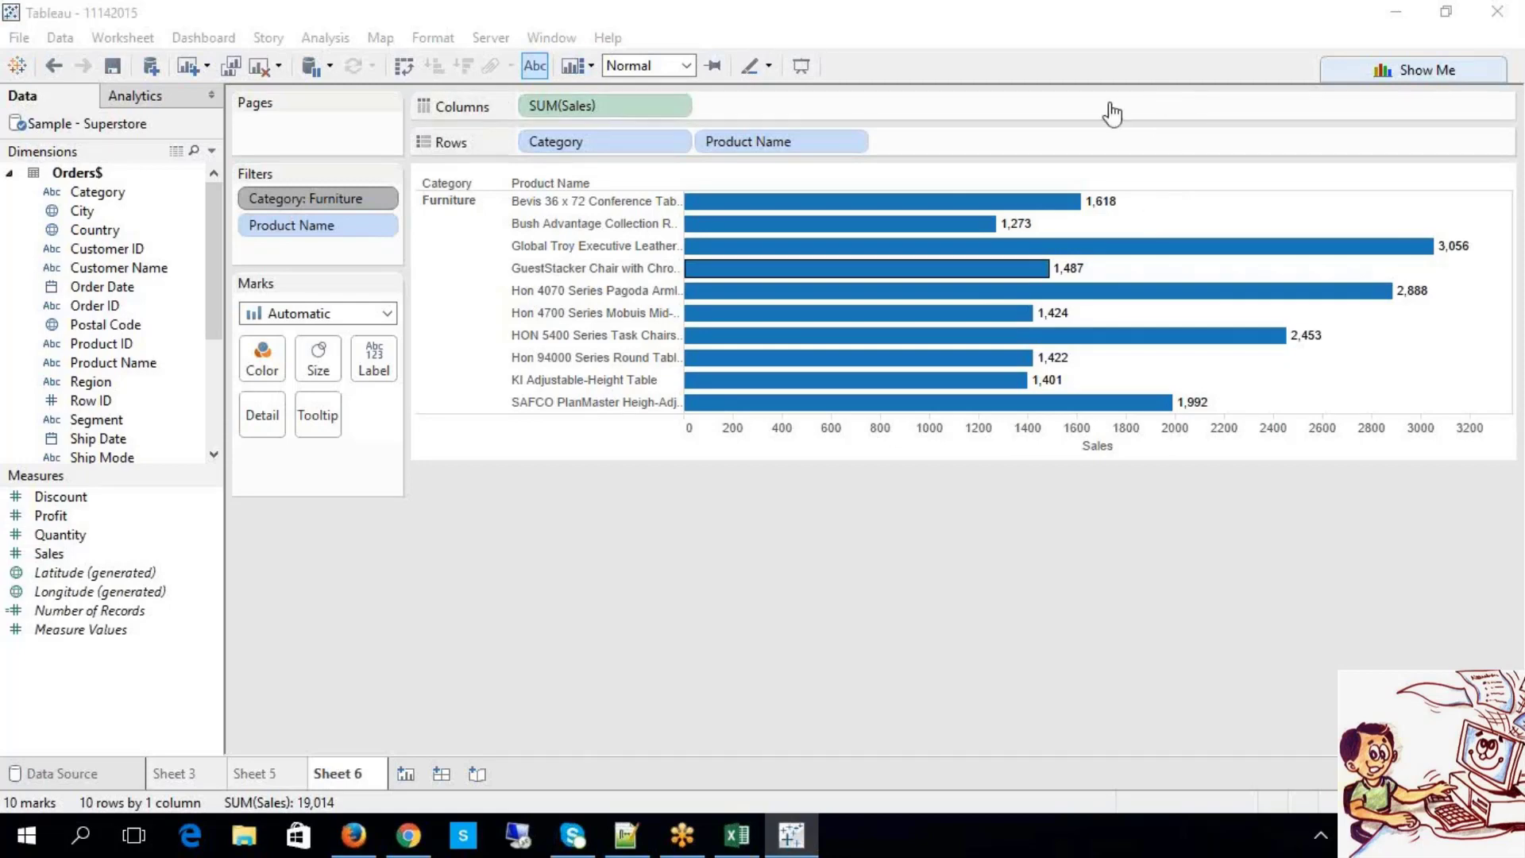
Step: Create a new worksheet with a bar chart of Sales by Sub-Category and show the mark labels
{"action": "left_click", "coordinate": [405, 773]}
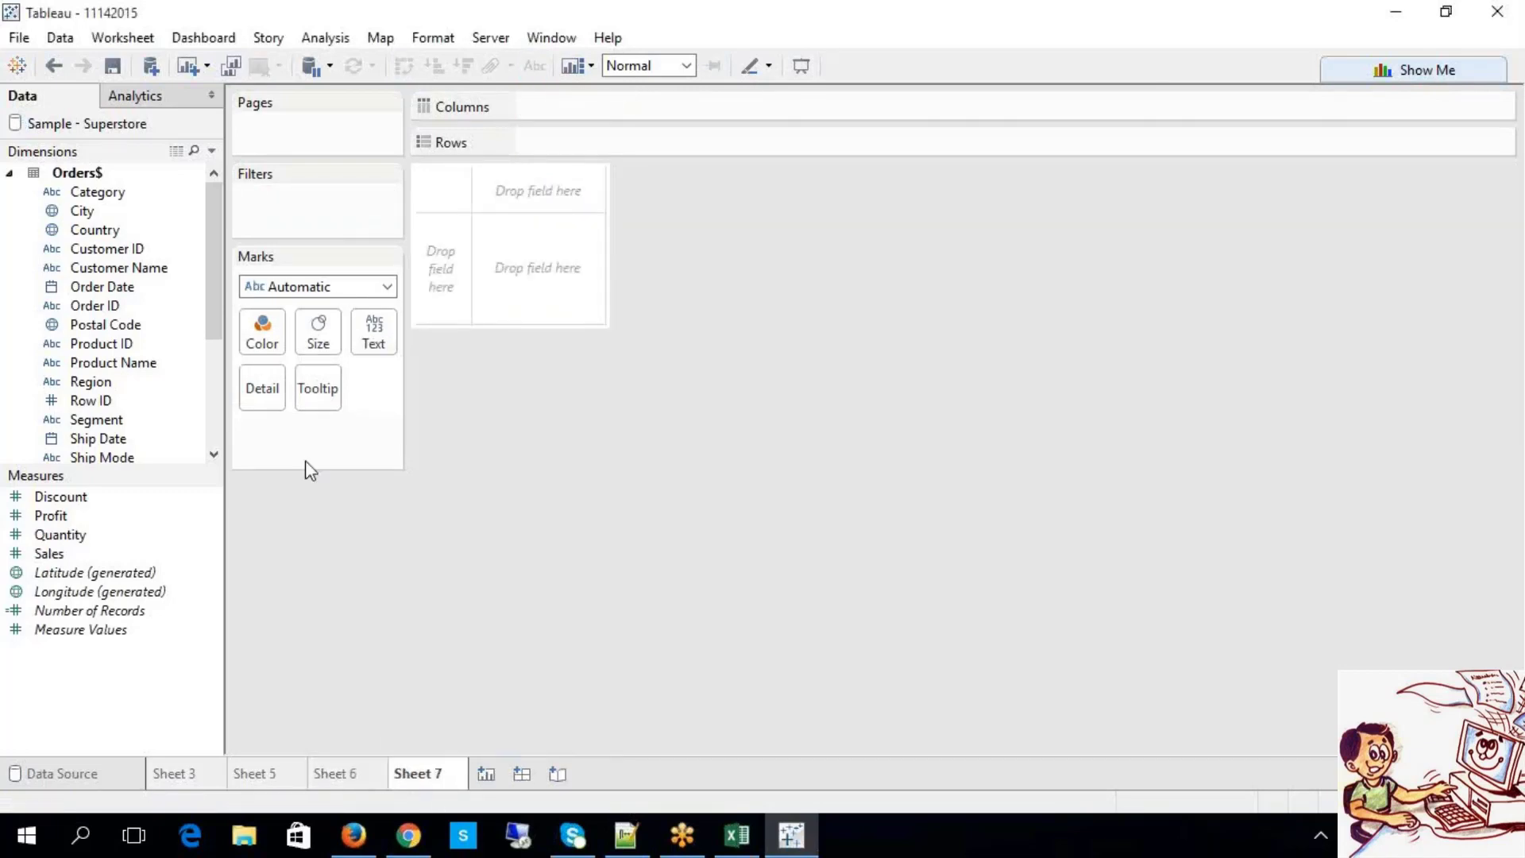
{"action": "left_click_drag", "start_coordinate": [116, 554], "coordinate": [566, 117]}
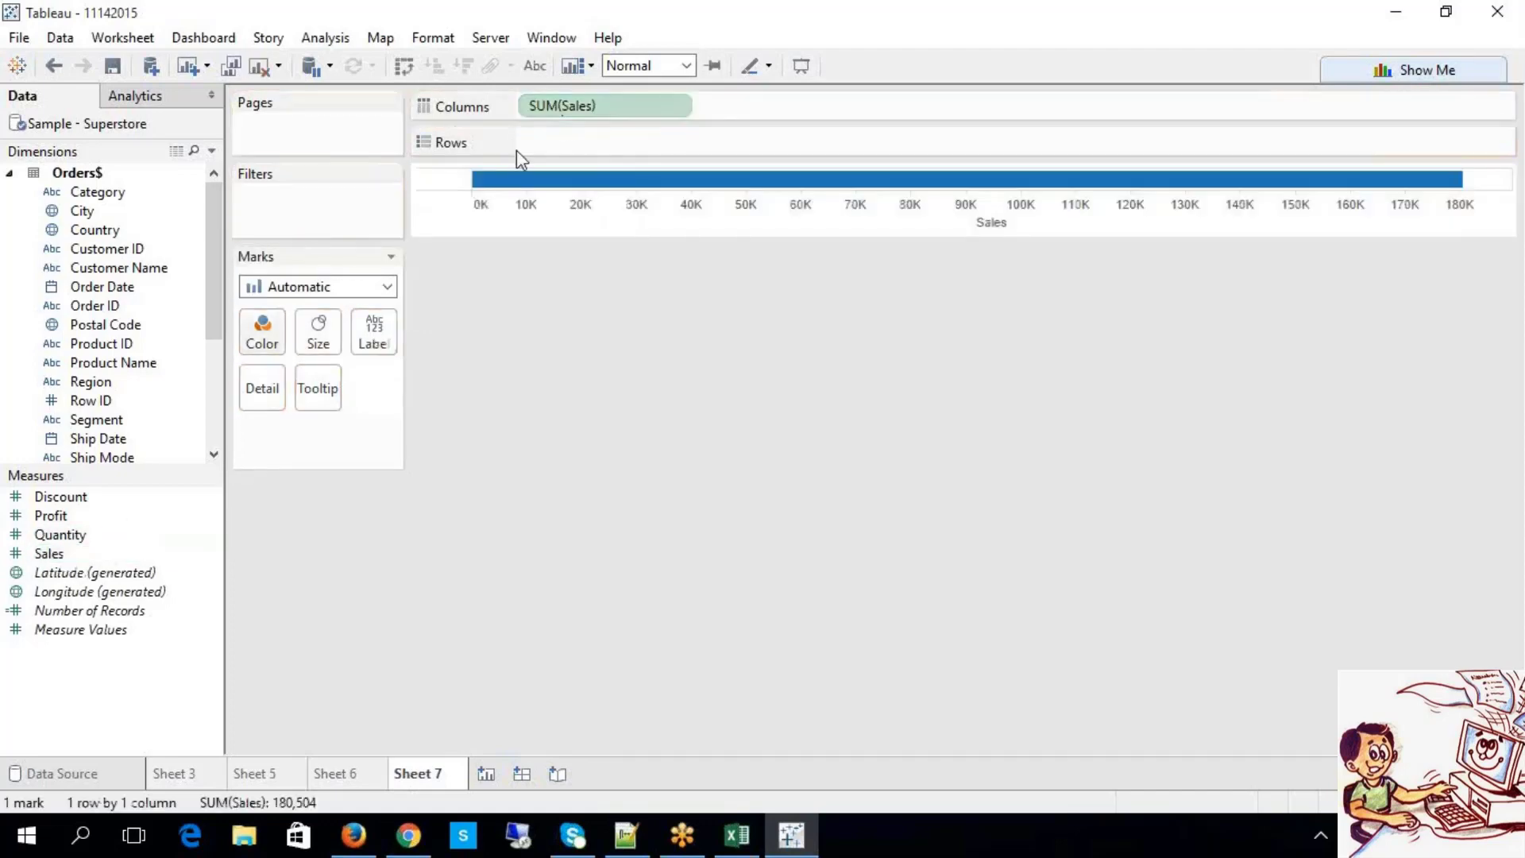
{"action": "scroll", "coordinate": [205, 413], "scroll_direction": "down", "scroll_amount": 4}
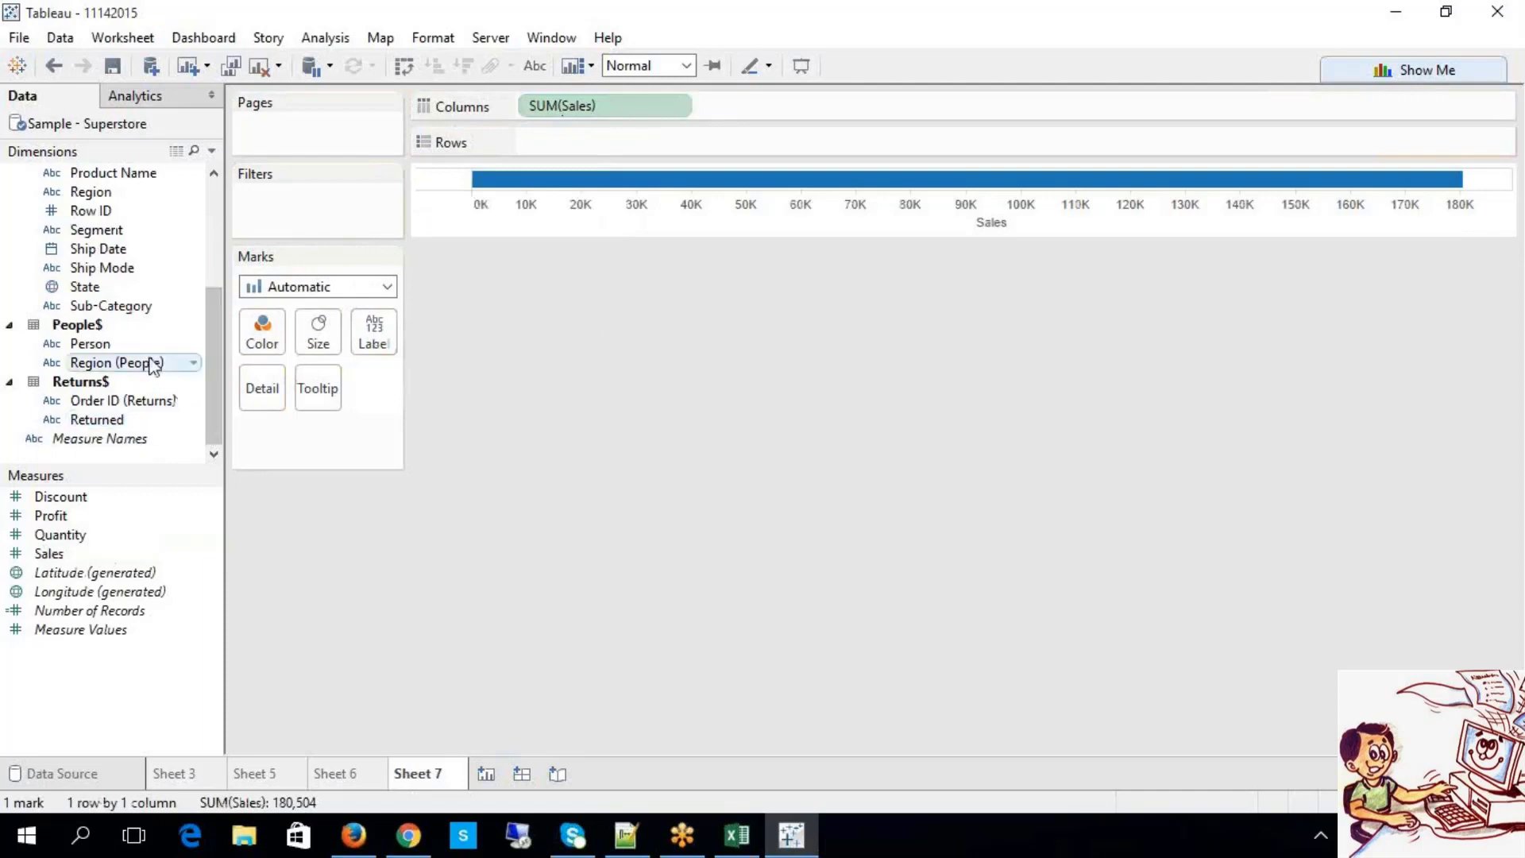
{"action": "left_click_drag", "start_coordinate": [111, 306], "coordinate": [569, 138]}
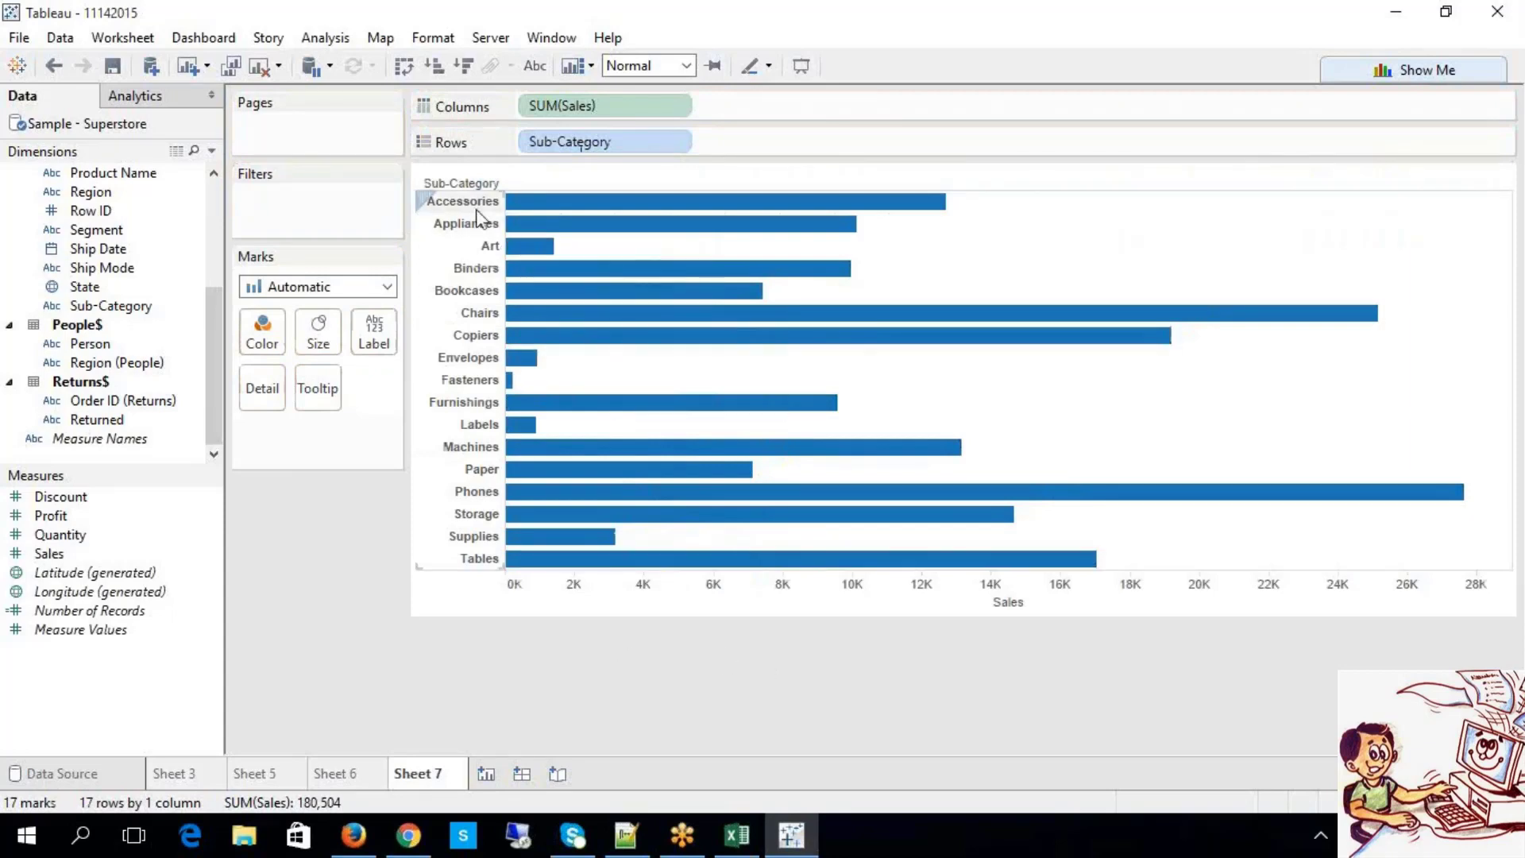
{"action": "left_click", "coordinate": [526, 71]}
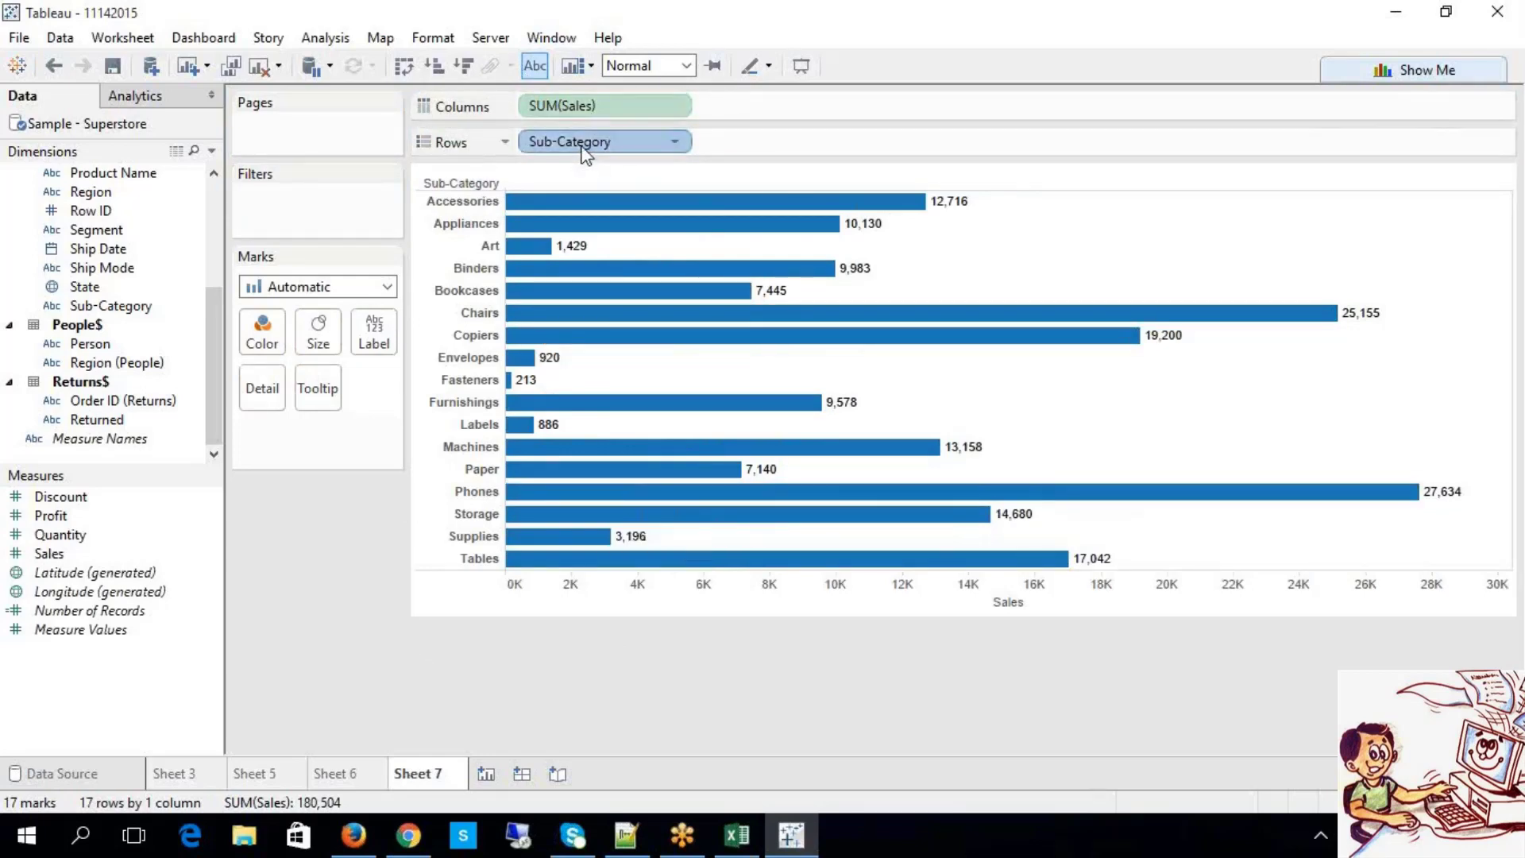
{"action": "left_click_drag", "start_coordinate": [213, 300], "coordinate": [211, 196]}
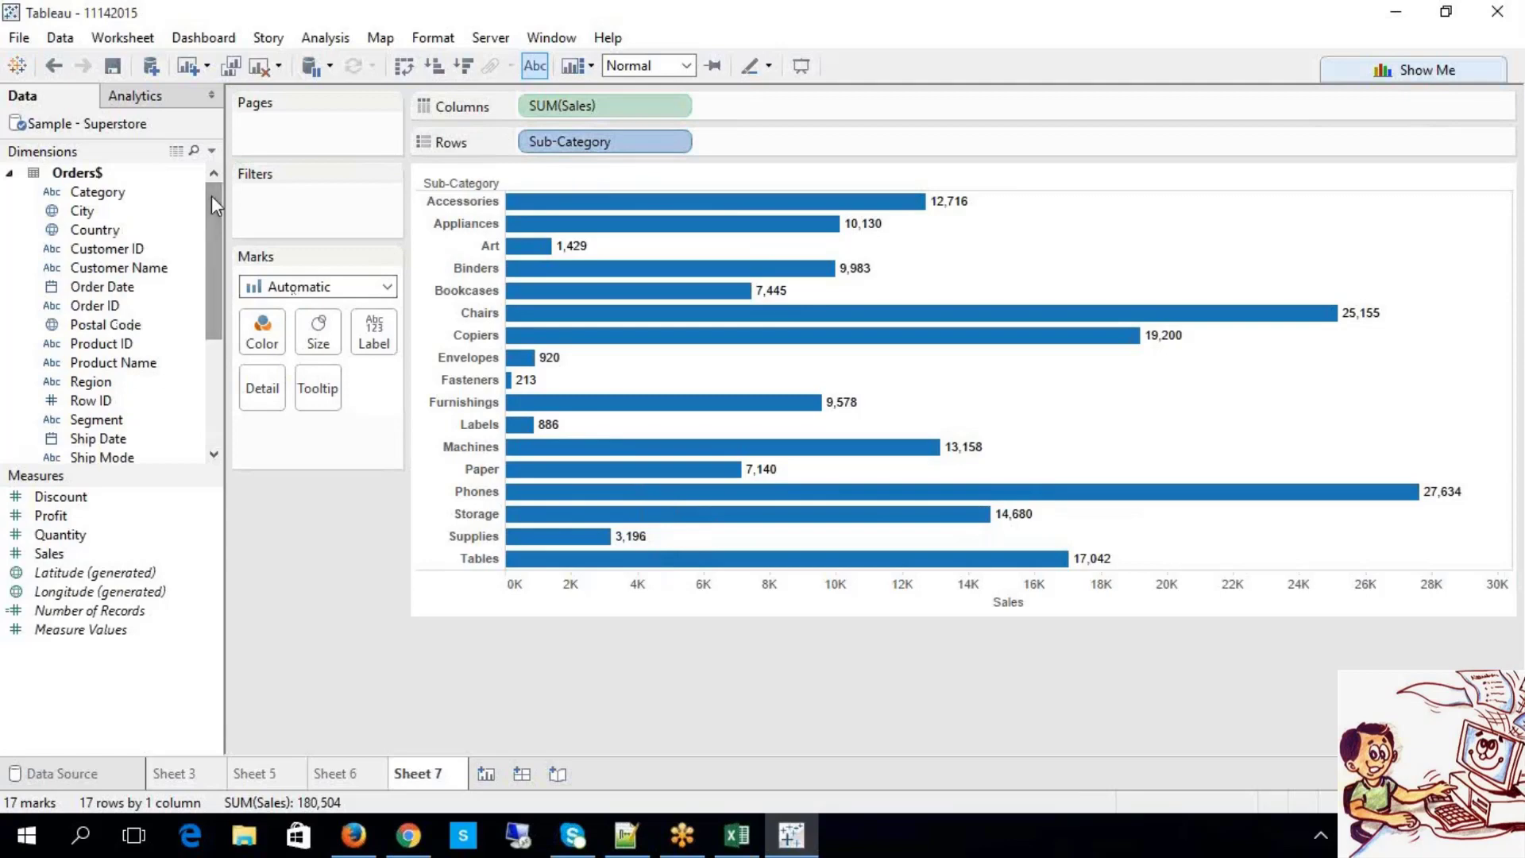
{"action": "left_click_drag", "start_coordinate": [205, 262], "coordinate": [151, 471]}
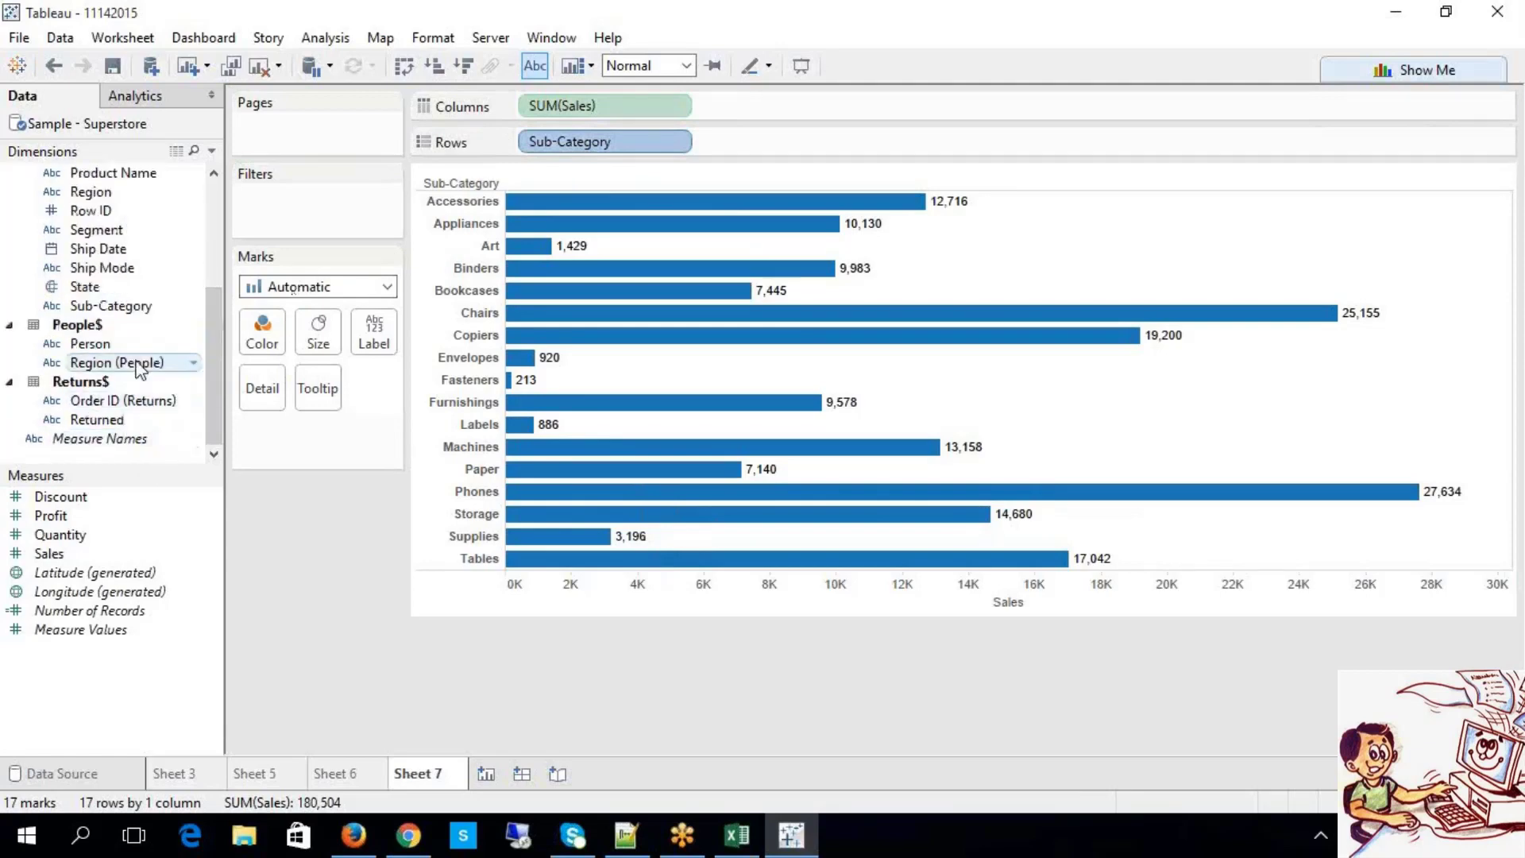
{"action": "left_click_drag", "start_coordinate": [133, 310], "coordinate": [350, 187]}
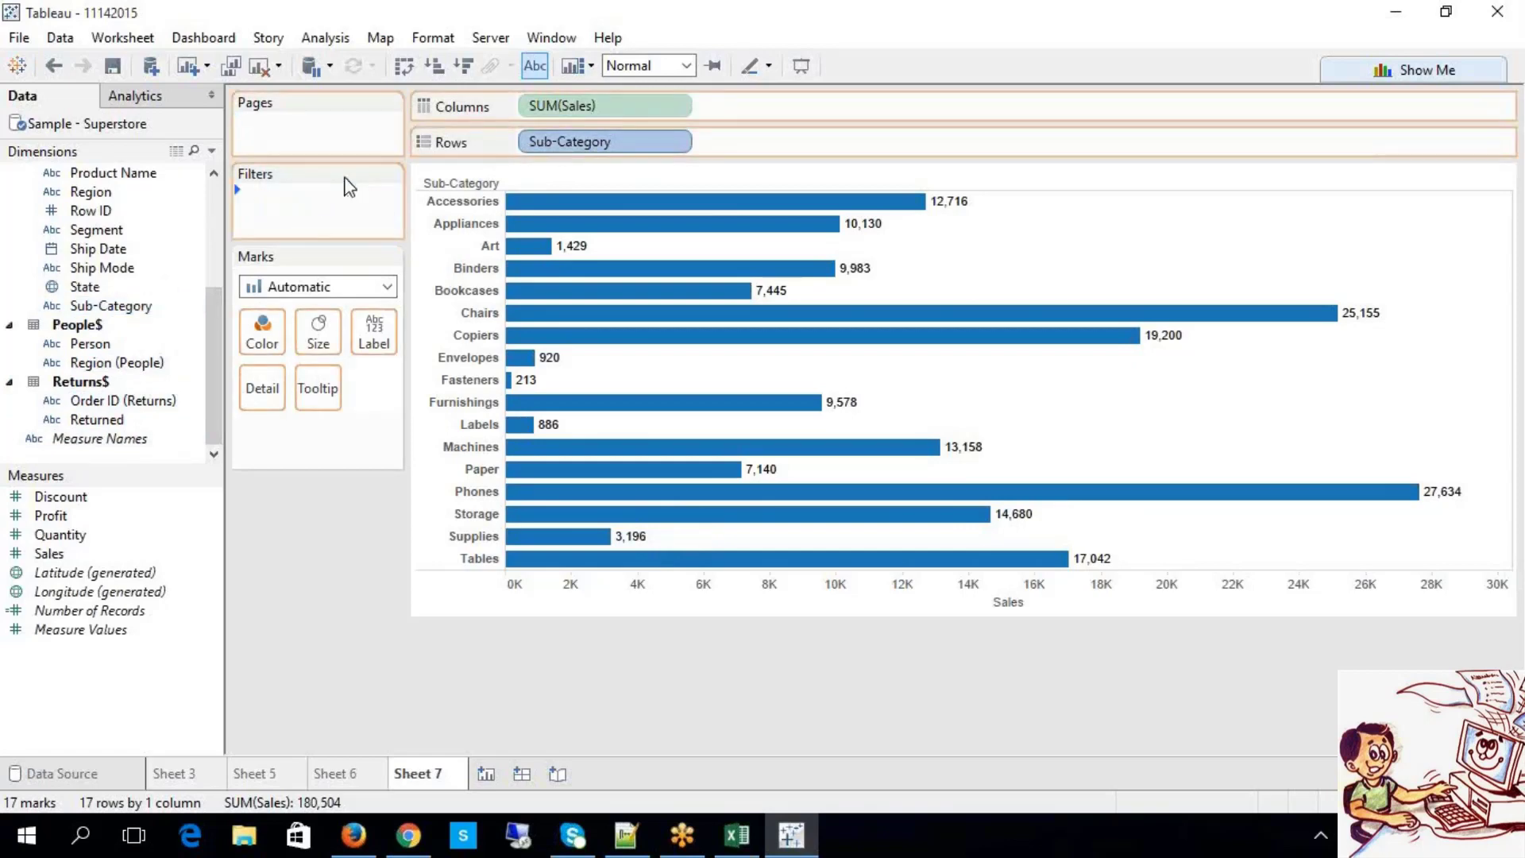
{"action": "left_click", "coordinate": [763, 161]}
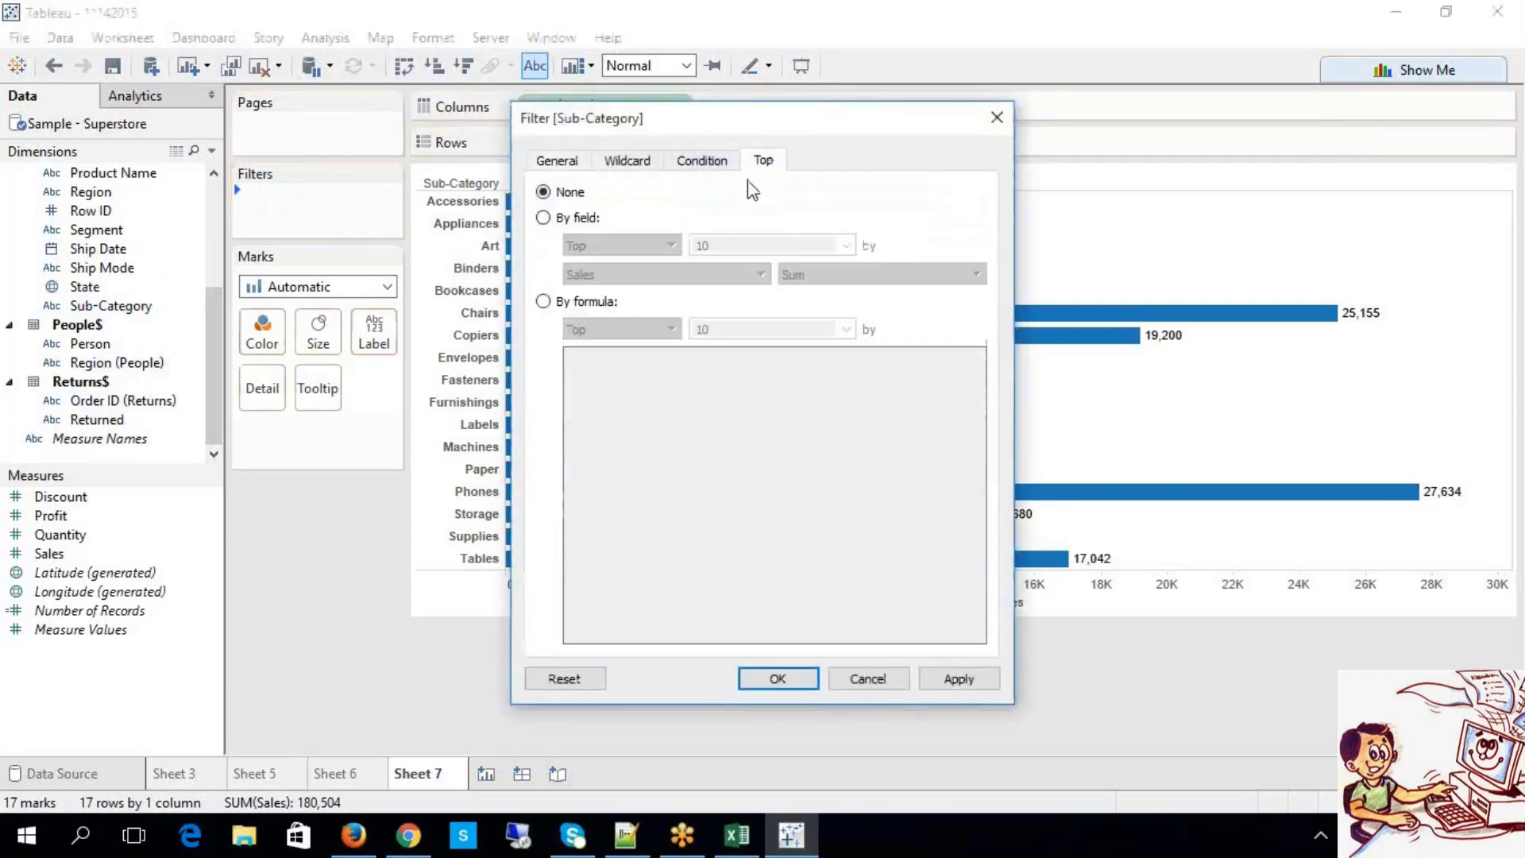
{"action": "left_click", "coordinate": [577, 221]}
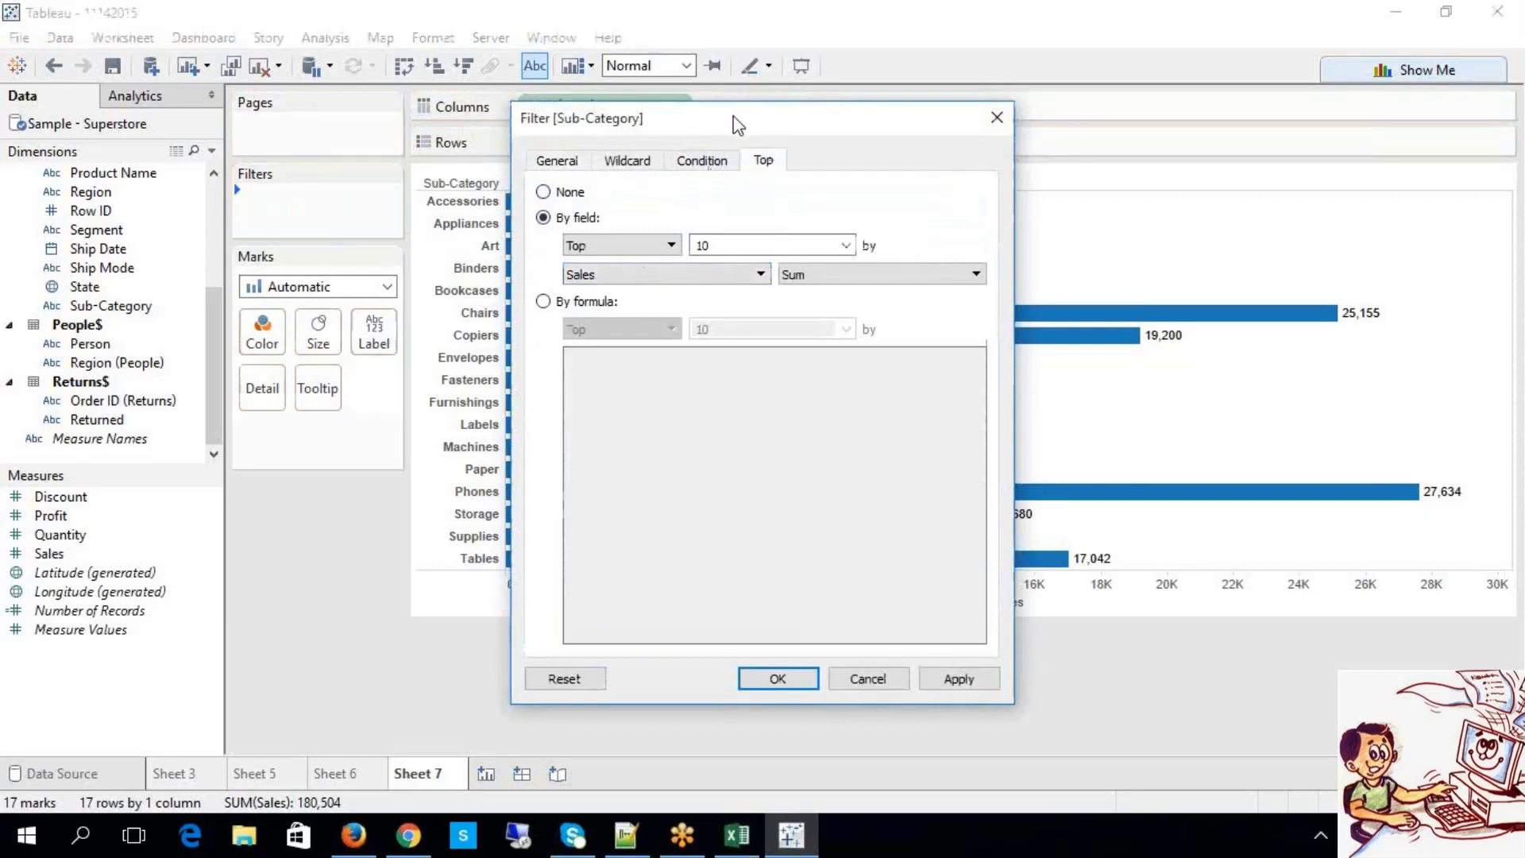
{"action": "left_click", "coordinate": [867, 678]}
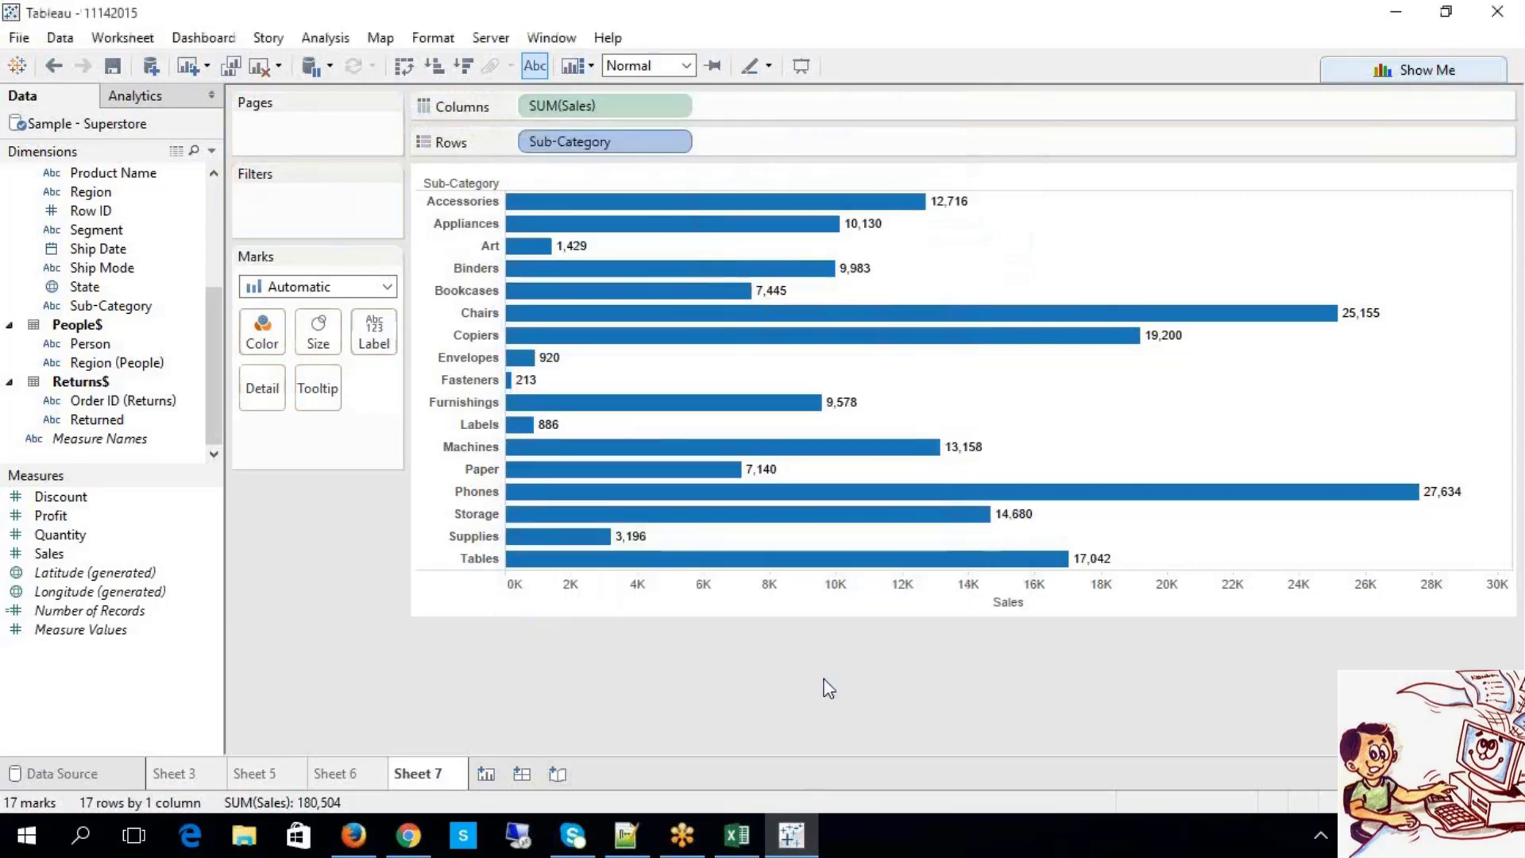
Step: Sort the sub-categories by sales in descending order and in ascending order, and clear the sort
{"action": "left_click", "coordinate": [463, 65]}
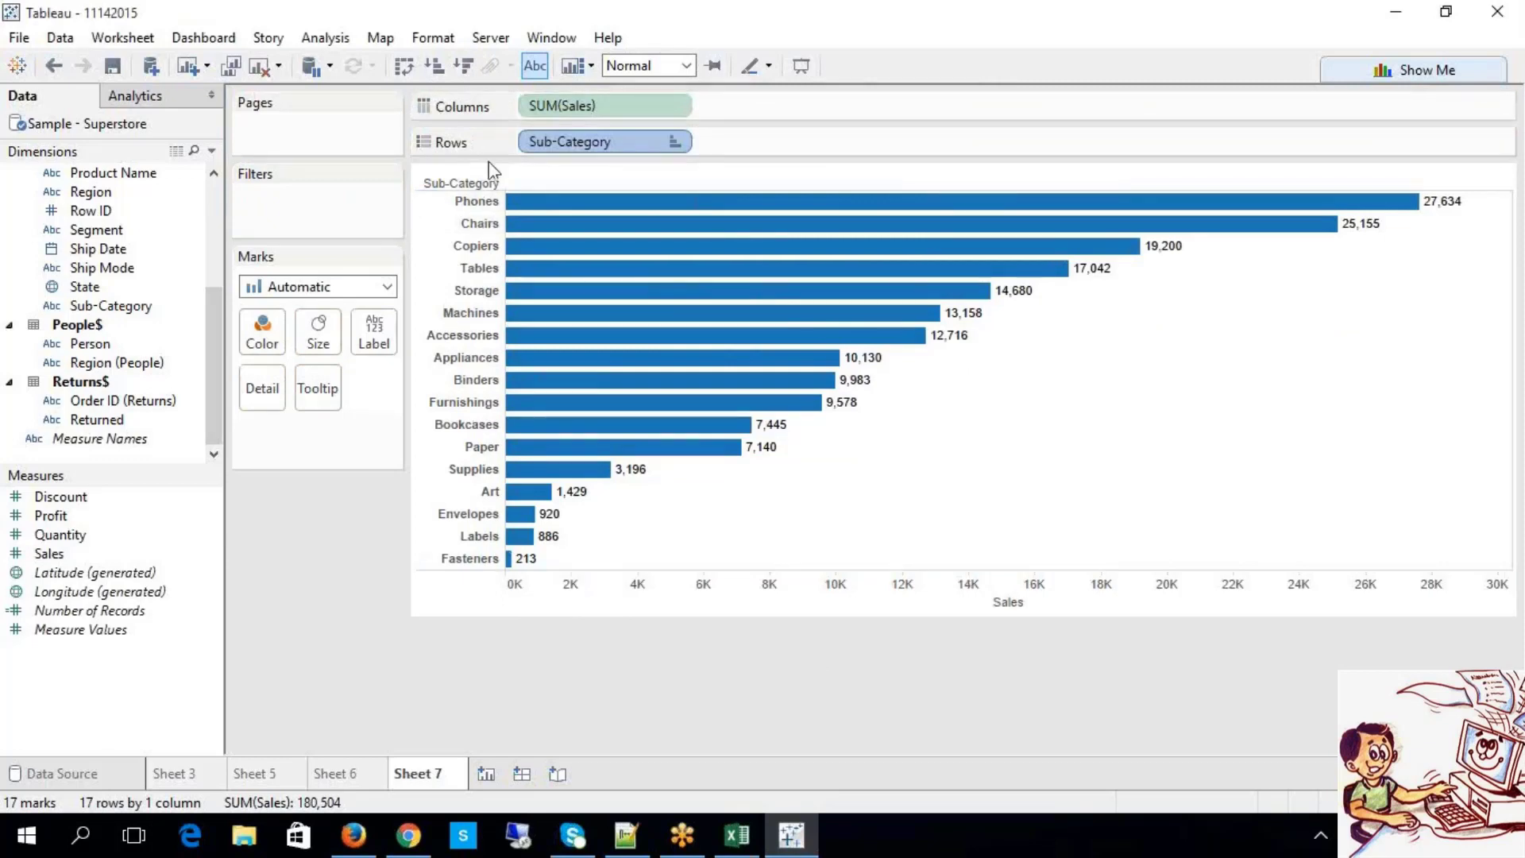
{"action": "left_click", "coordinate": [434, 67]}
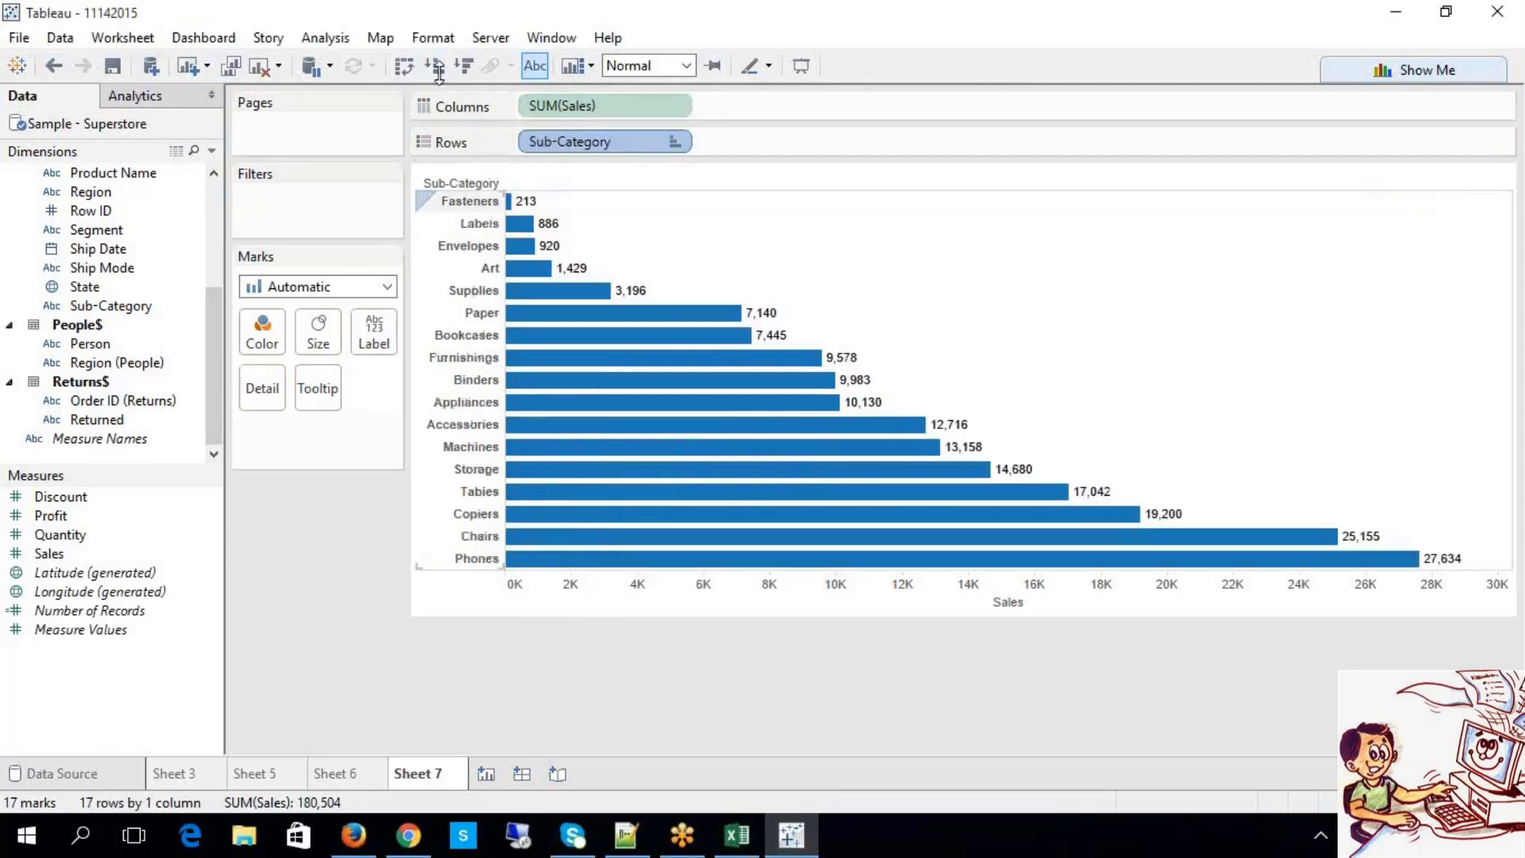
{"action": "mouse_move", "coordinate": [526, 251]}
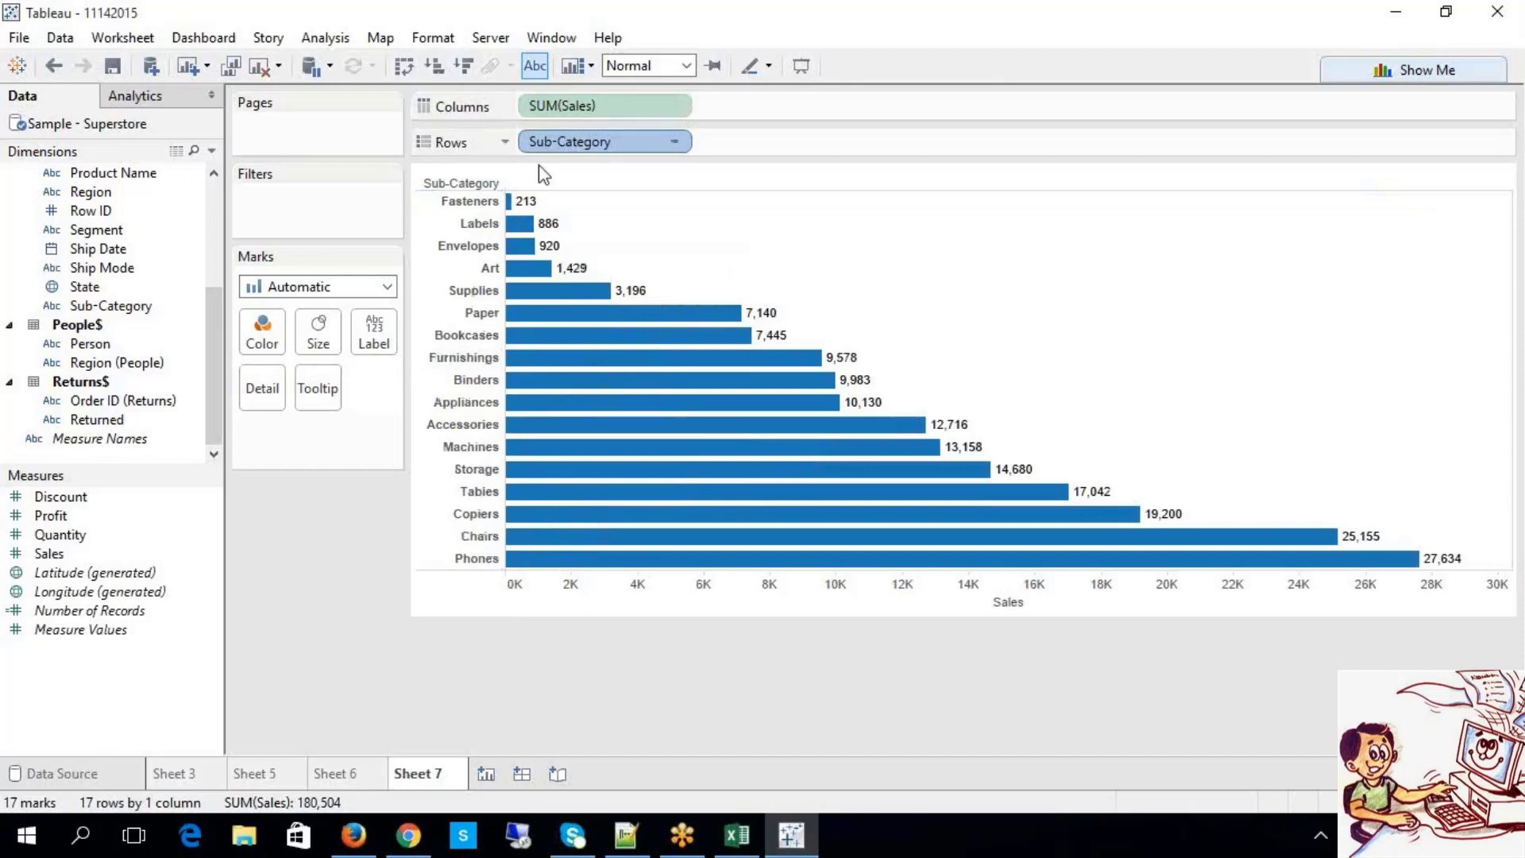
{"action": "left_click", "coordinate": [674, 142]}
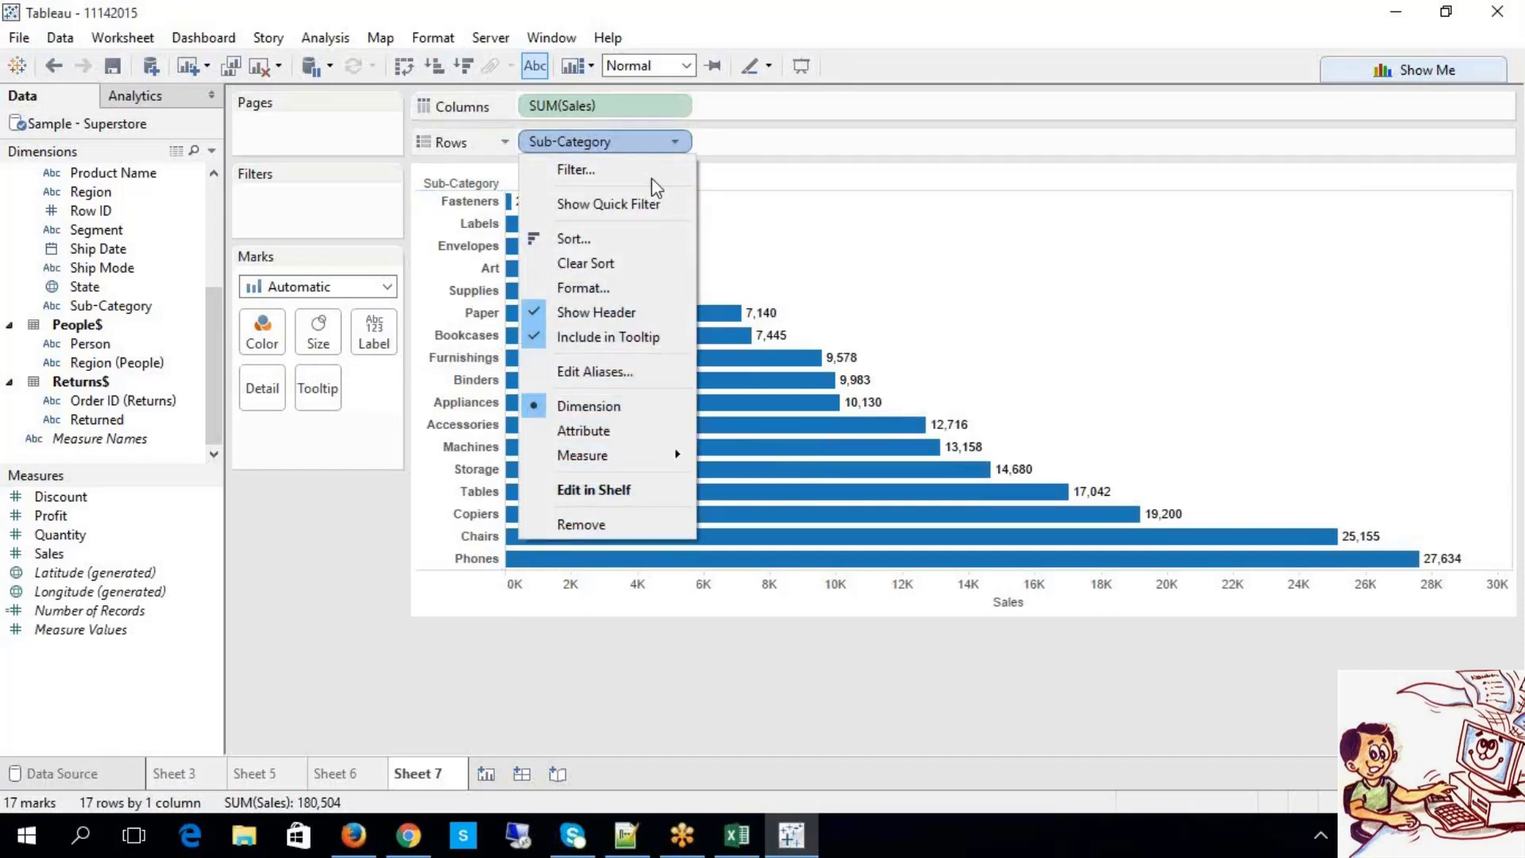
{"action": "left_click", "coordinate": [616, 260]}
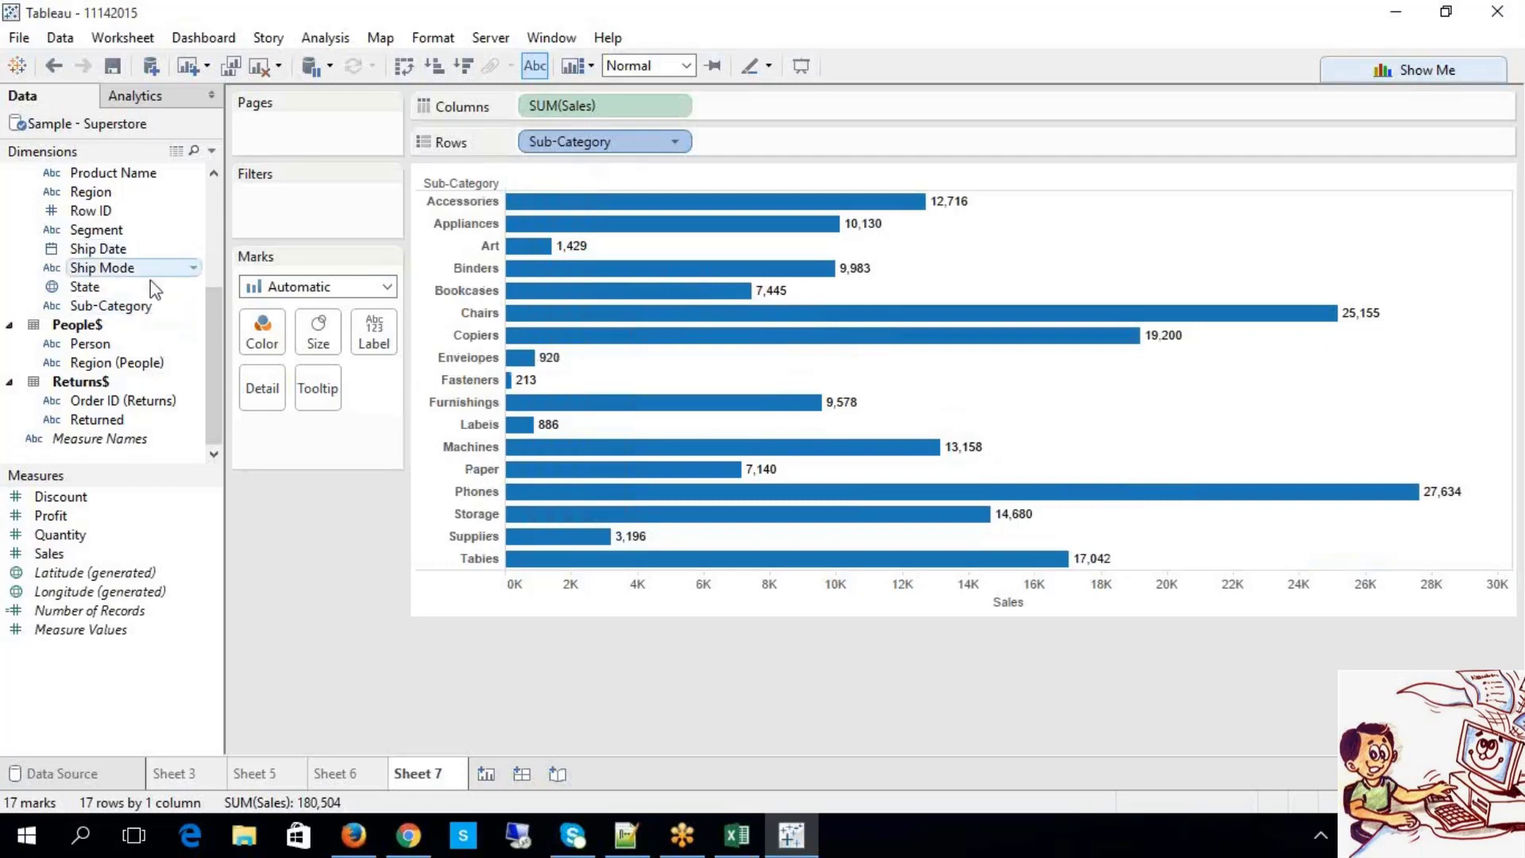
Step: Add a Sub-Category filter that keeps the top 10 by Sum of Sales
{"action": "left_click_drag", "start_coordinate": [127, 306], "coordinate": [291, 223]}
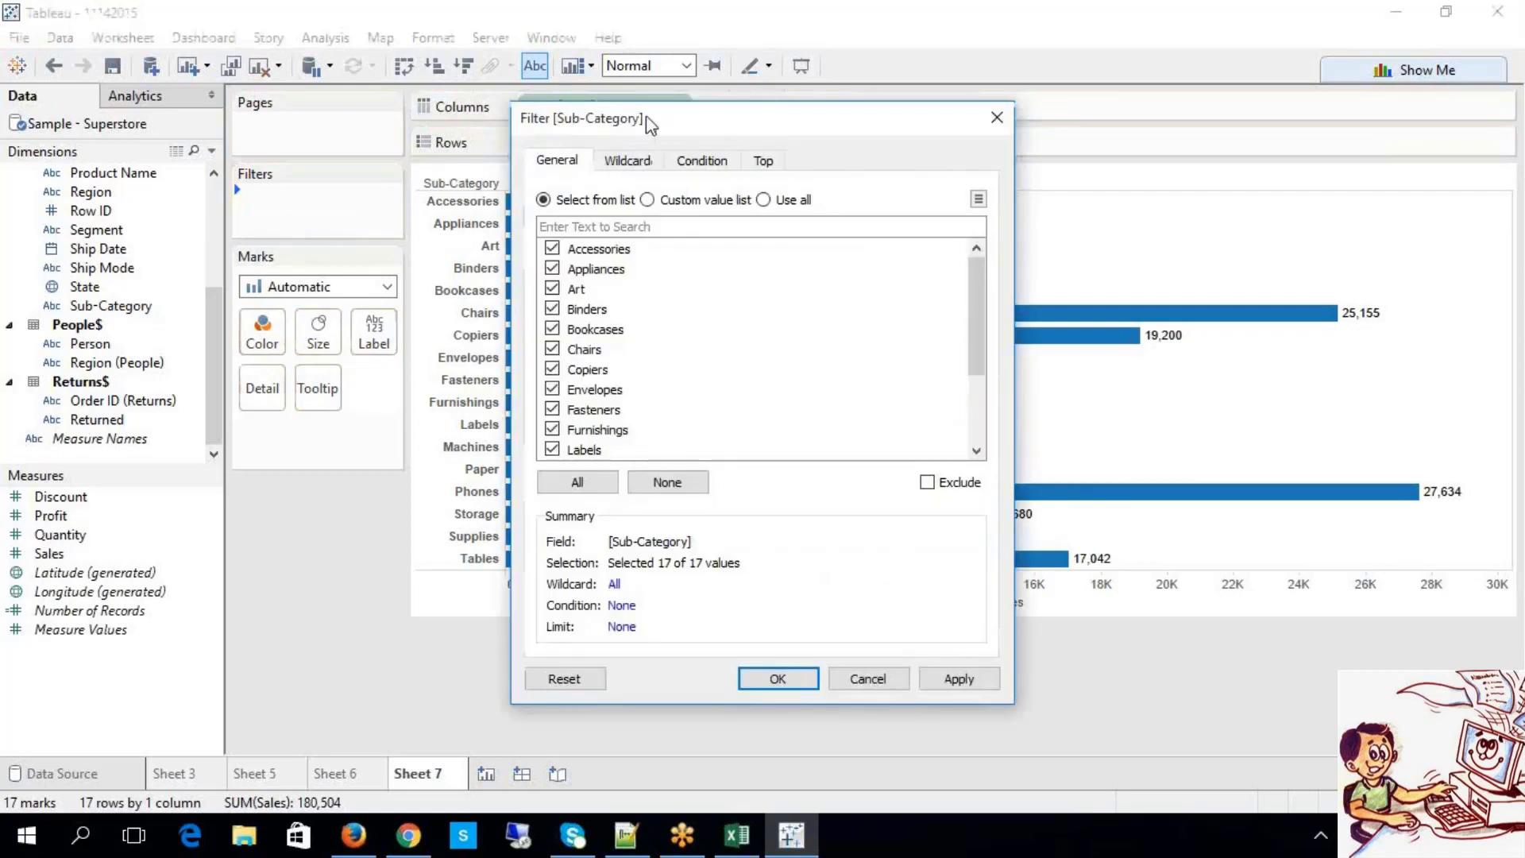
{"action": "left_click_drag", "start_coordinate": [650, 125], "coordinate": [1009, 187]}
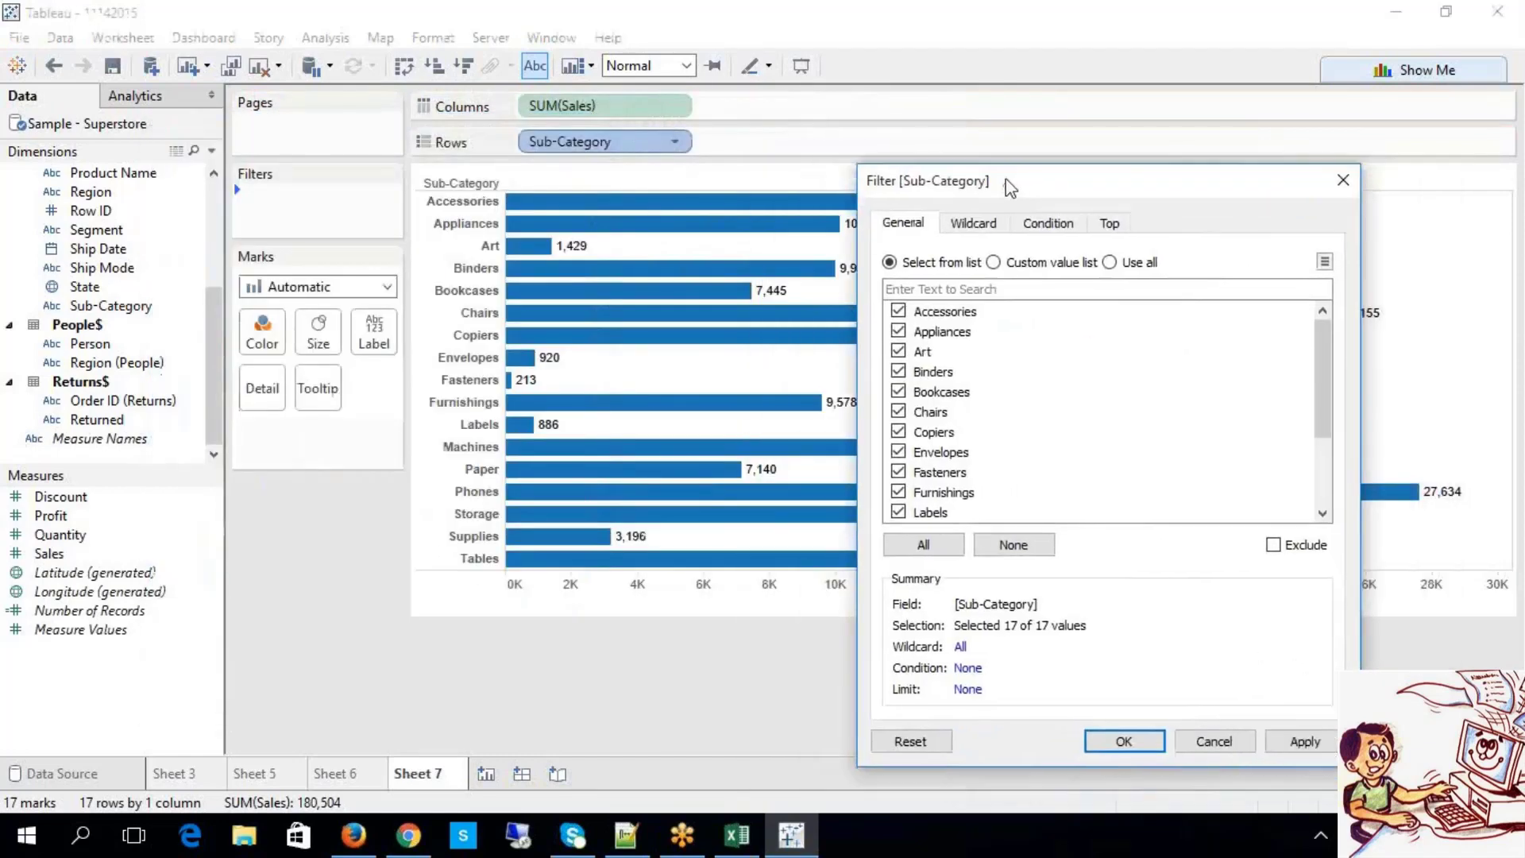
{"action": "left_click", "coordinate": [1110, 225]}
{"action": "left_click", "coordinate": [890, 280]}
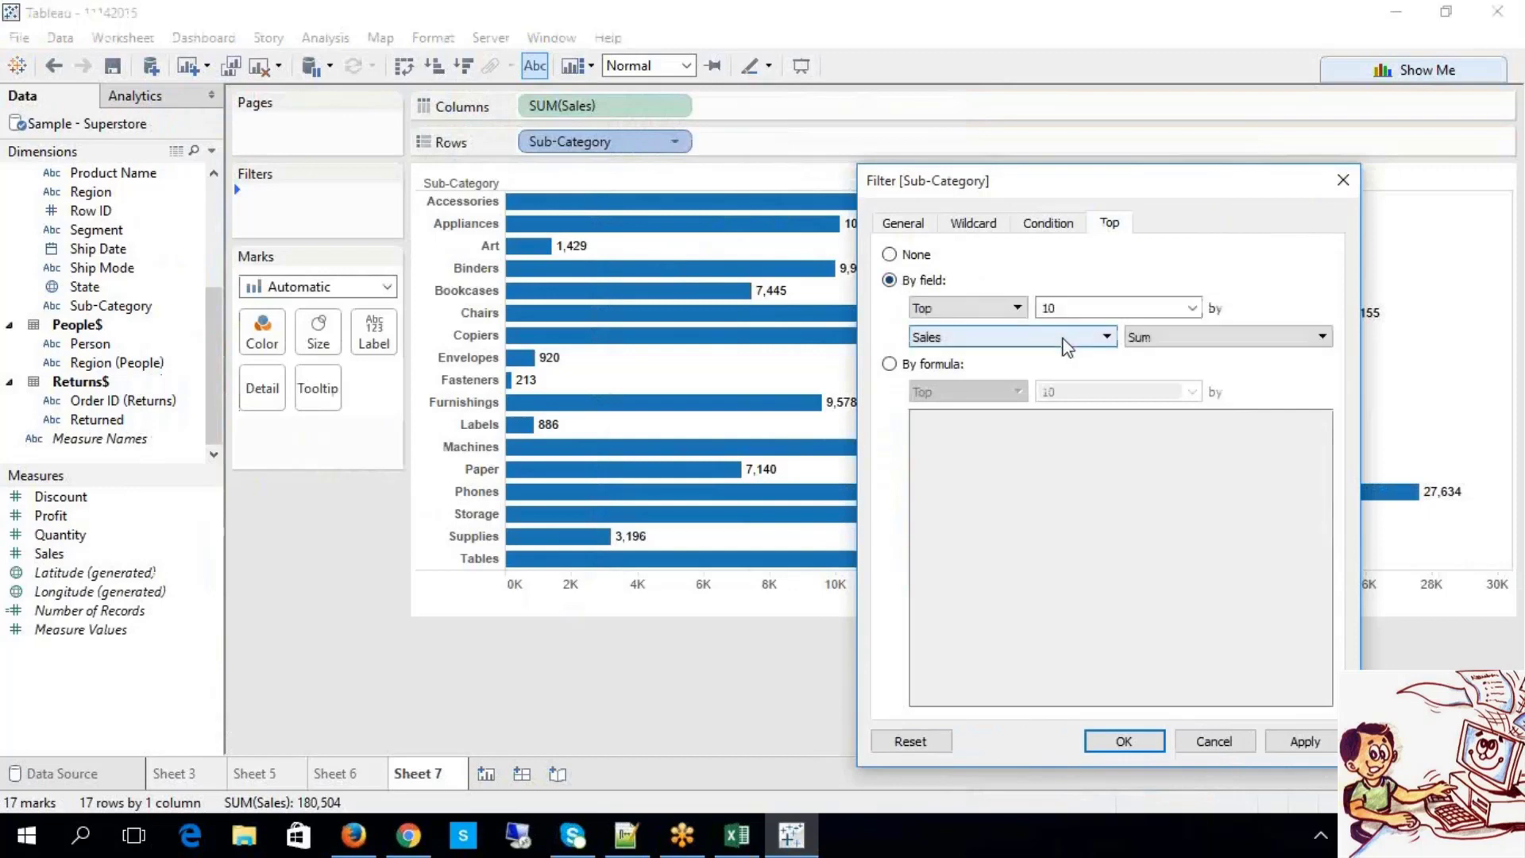
{"action": "left_click", "coordinate": [1303, 741]}
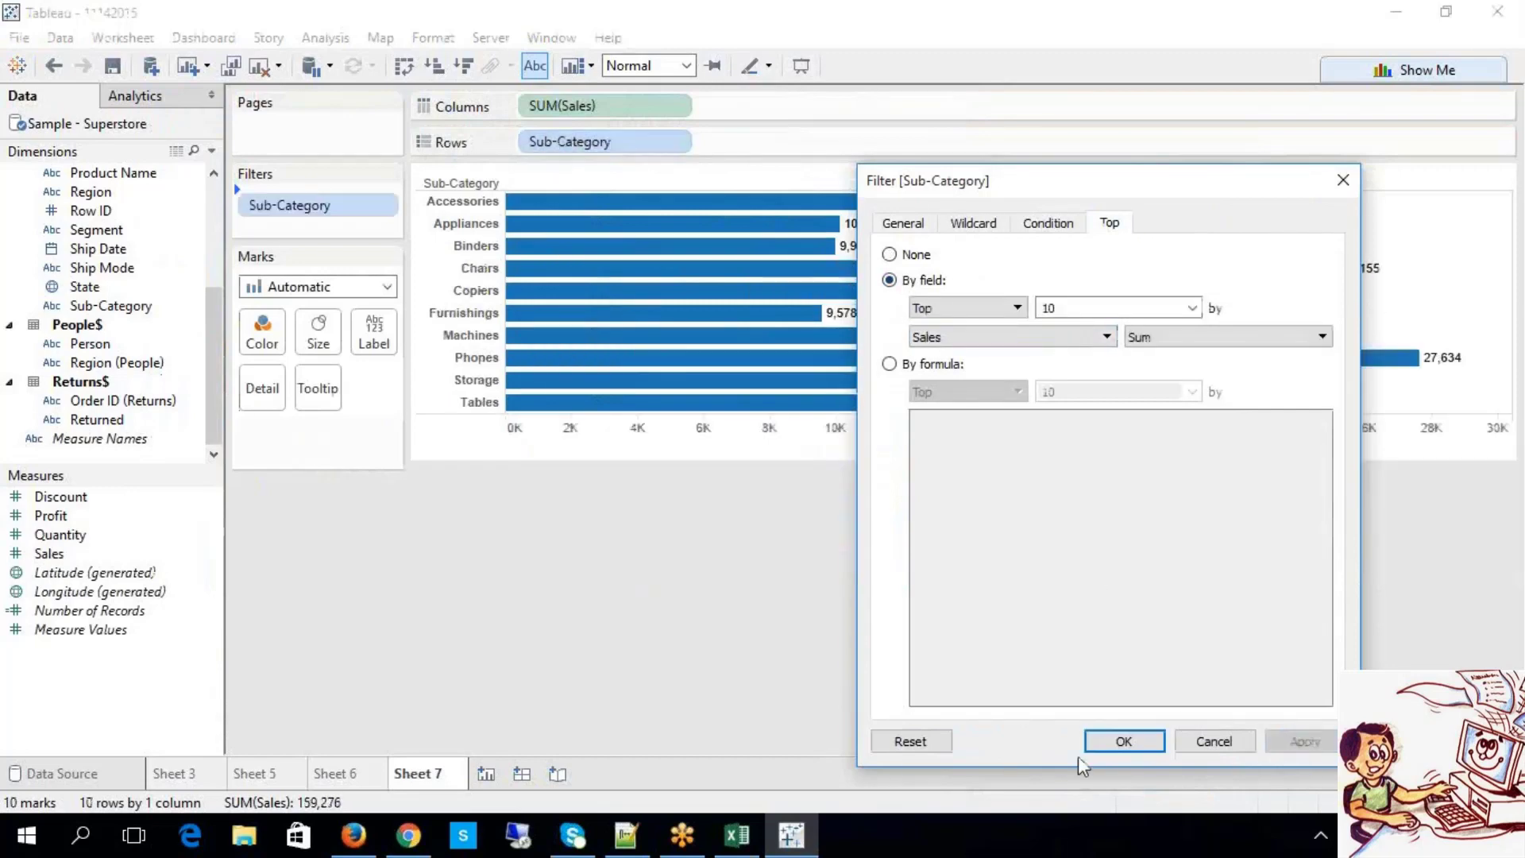
{"action": "left_click", "coordinate": [1089, 749]}
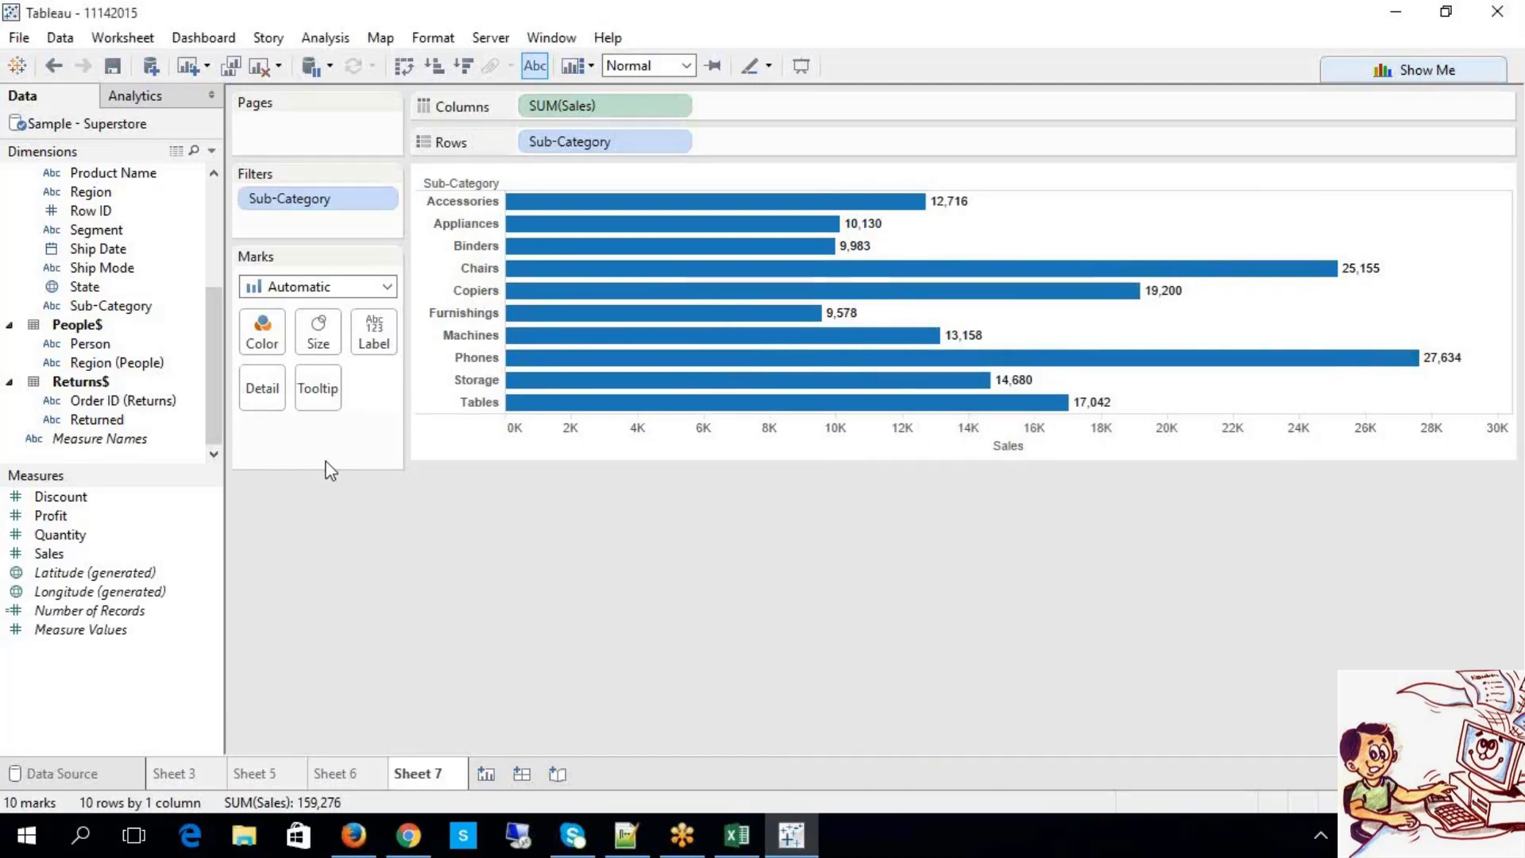
Step: Add a Category filter on Sheet 7 that keeps only Furniture
{"action": "scroll", "coordinate": [212, 197], "scroll_direction": "up", "scroll_amount": 4}
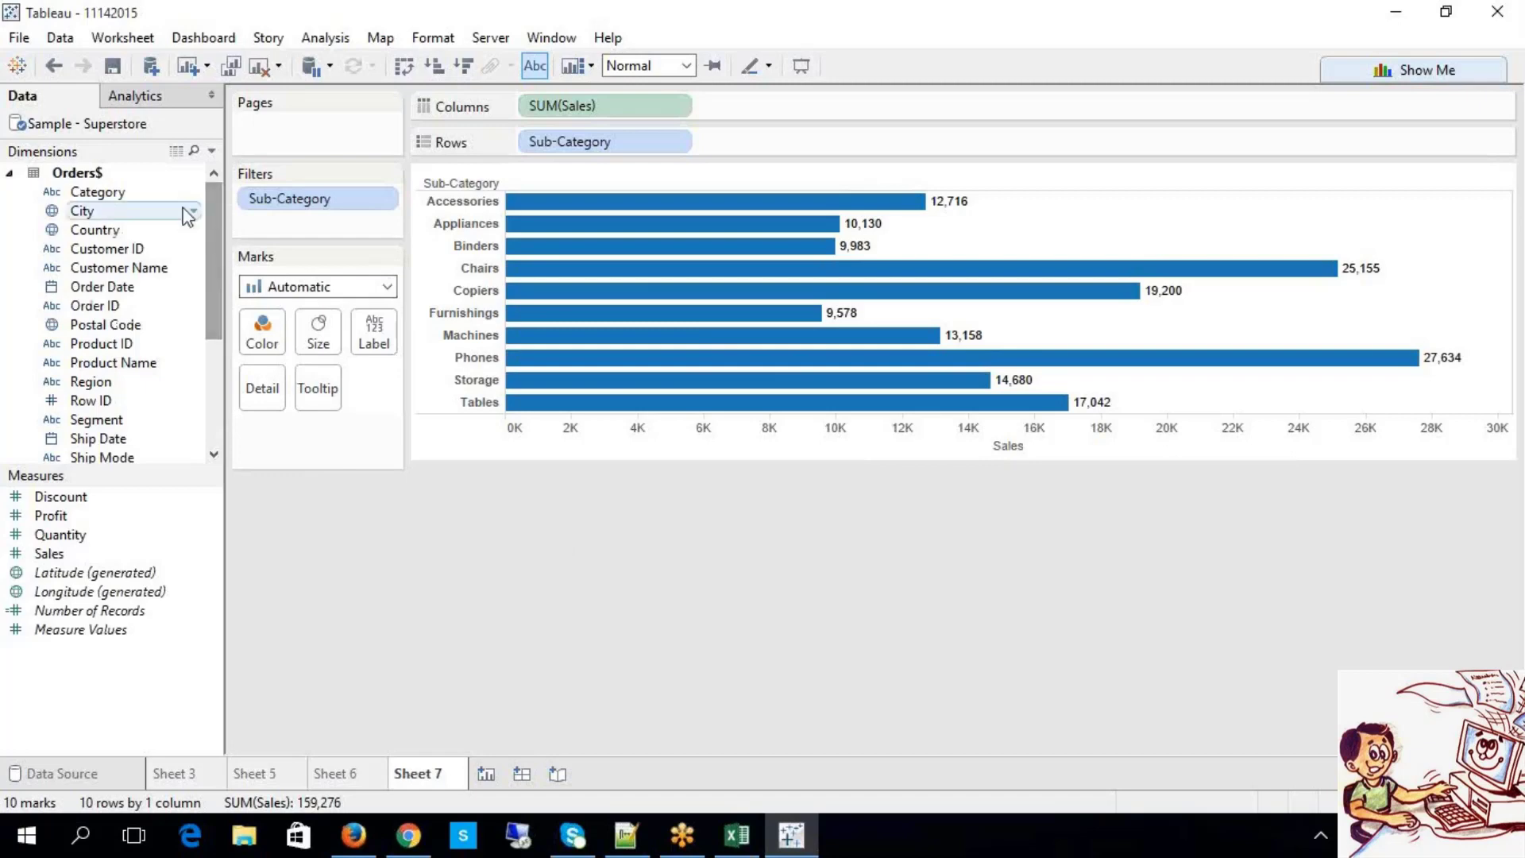
{"action": "left_click_drag", "start_coordinate": [135, 203], "coordinate": [283, 222]}
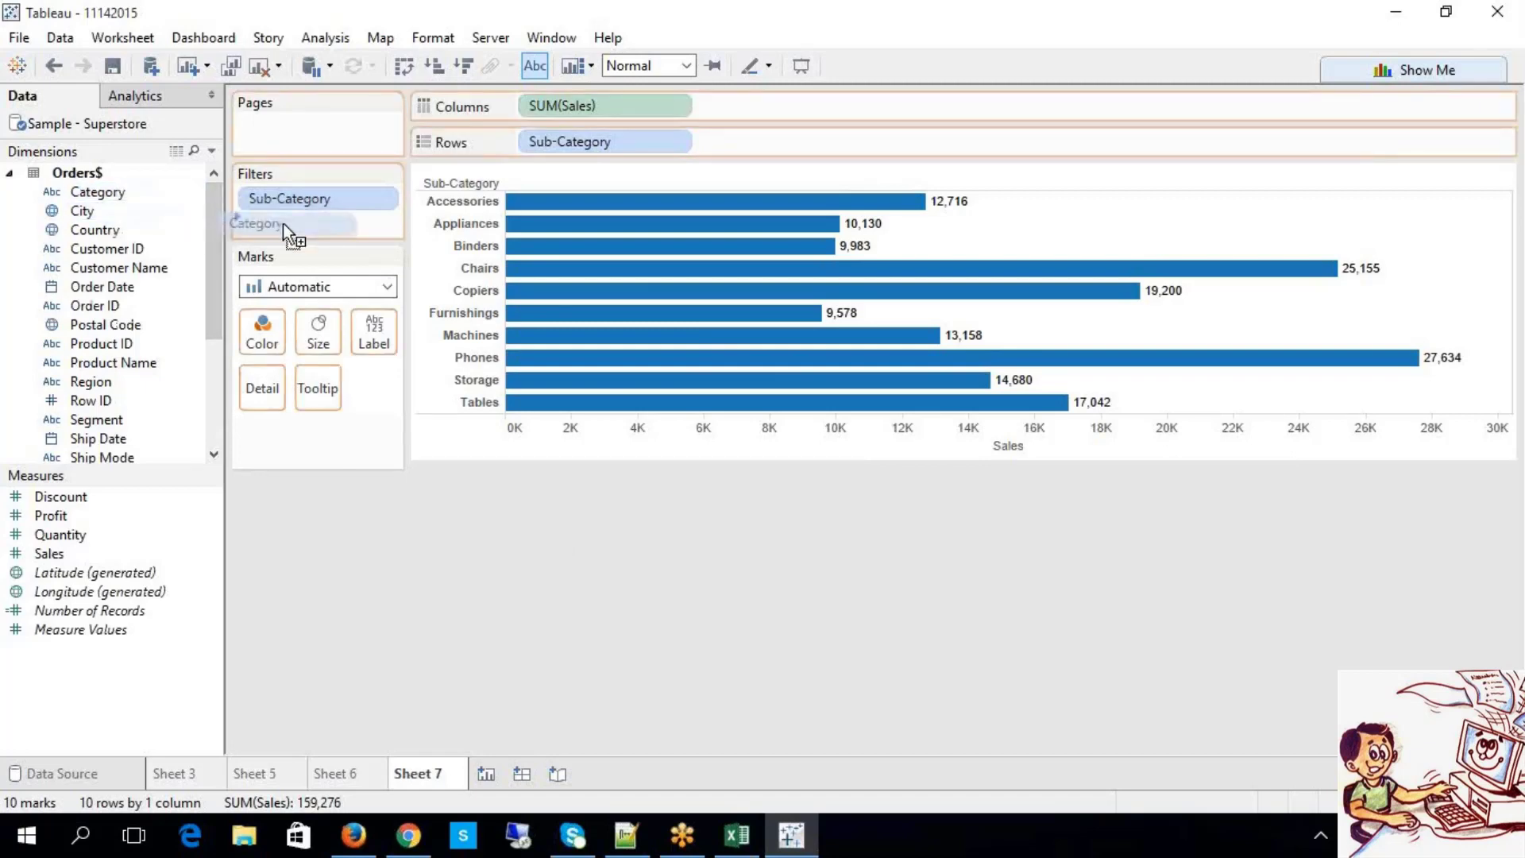
{"action": "left_click_drag", "start_coordinate": [283, 223], "coordinate": [283, 222]}
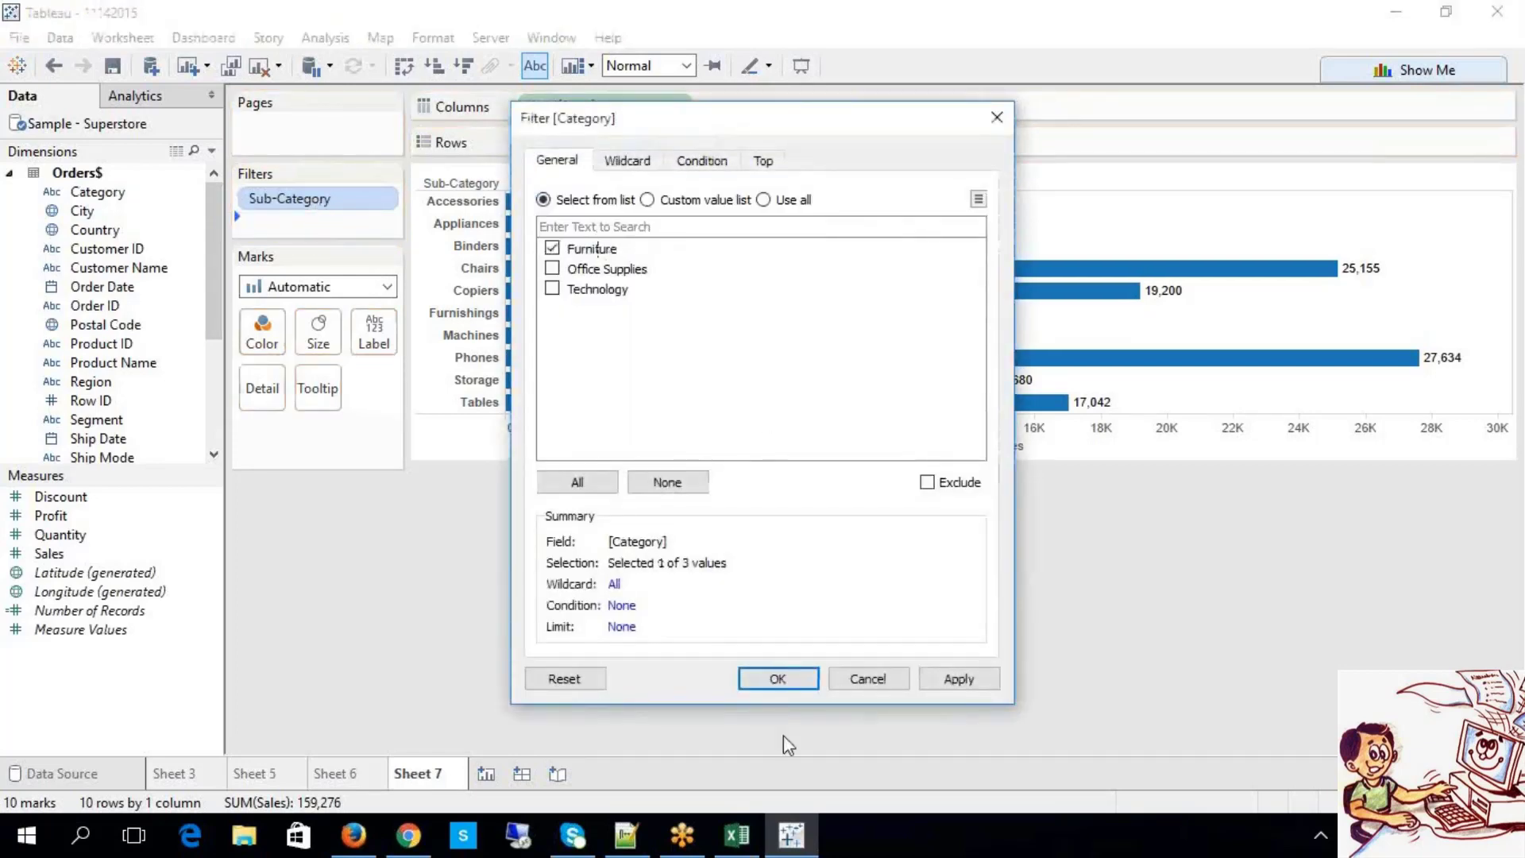
{"action": "left_click", "coordinate": [782, 679]}
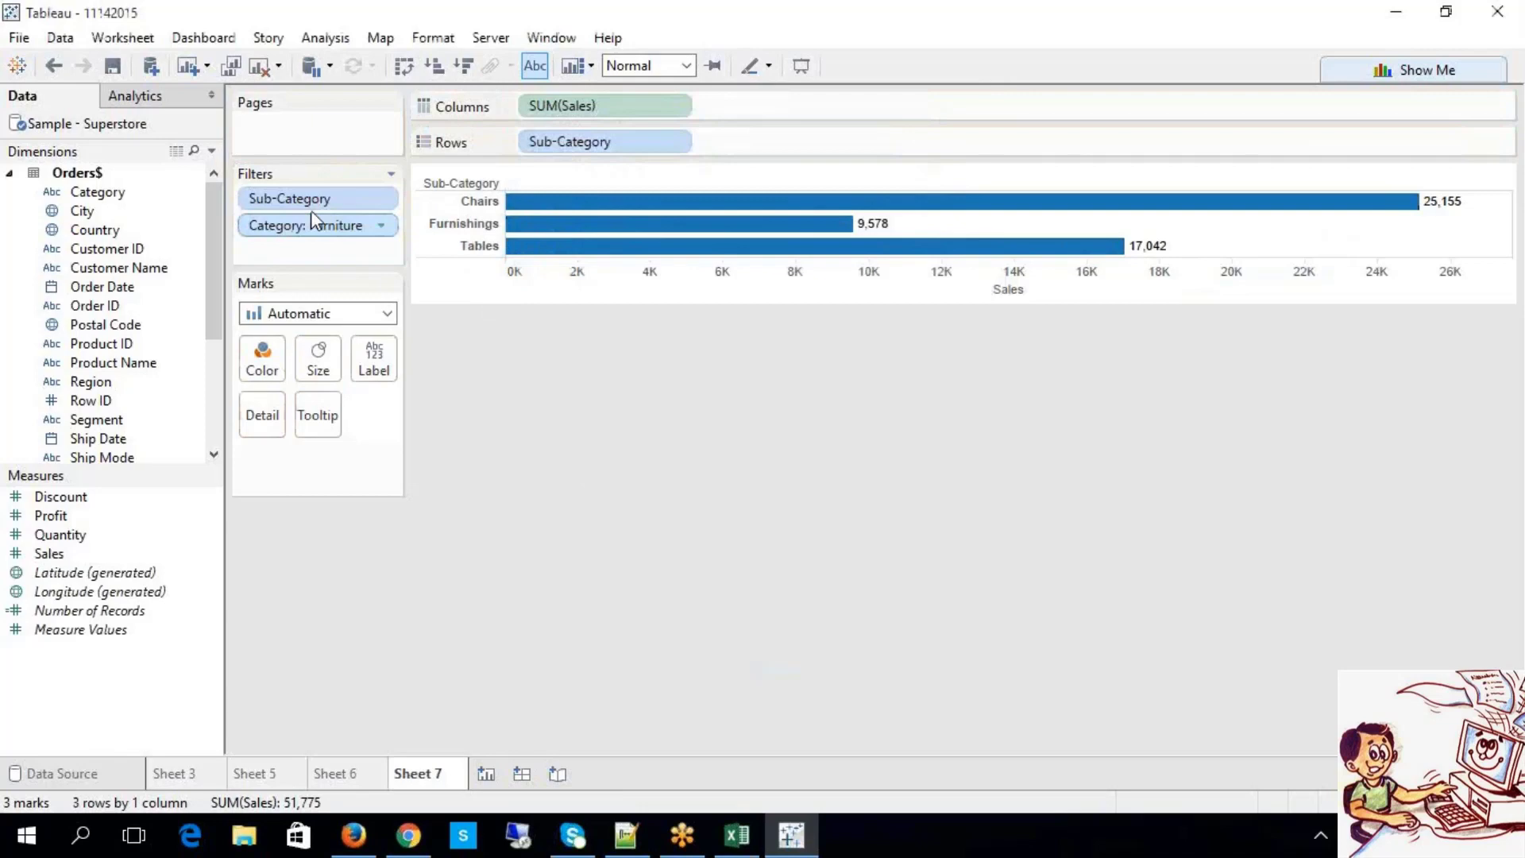
Step: Add the Furniture Category filter on Sheet 7 to context
{"action": "left_click", "coordinate": [333, 229]}
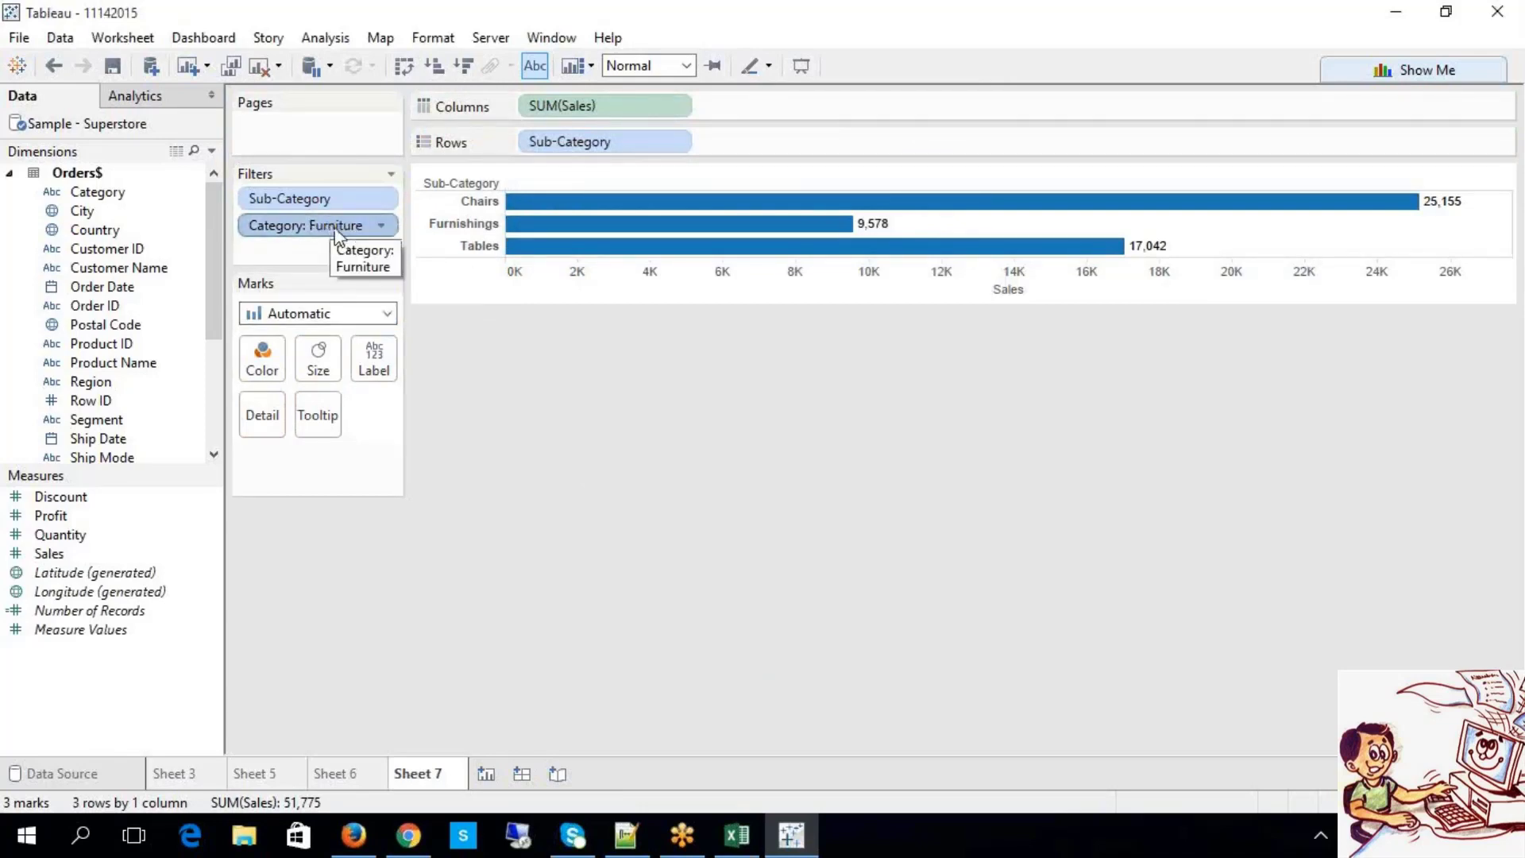
{"action": "right_click", "coordinate": [336, 234]}
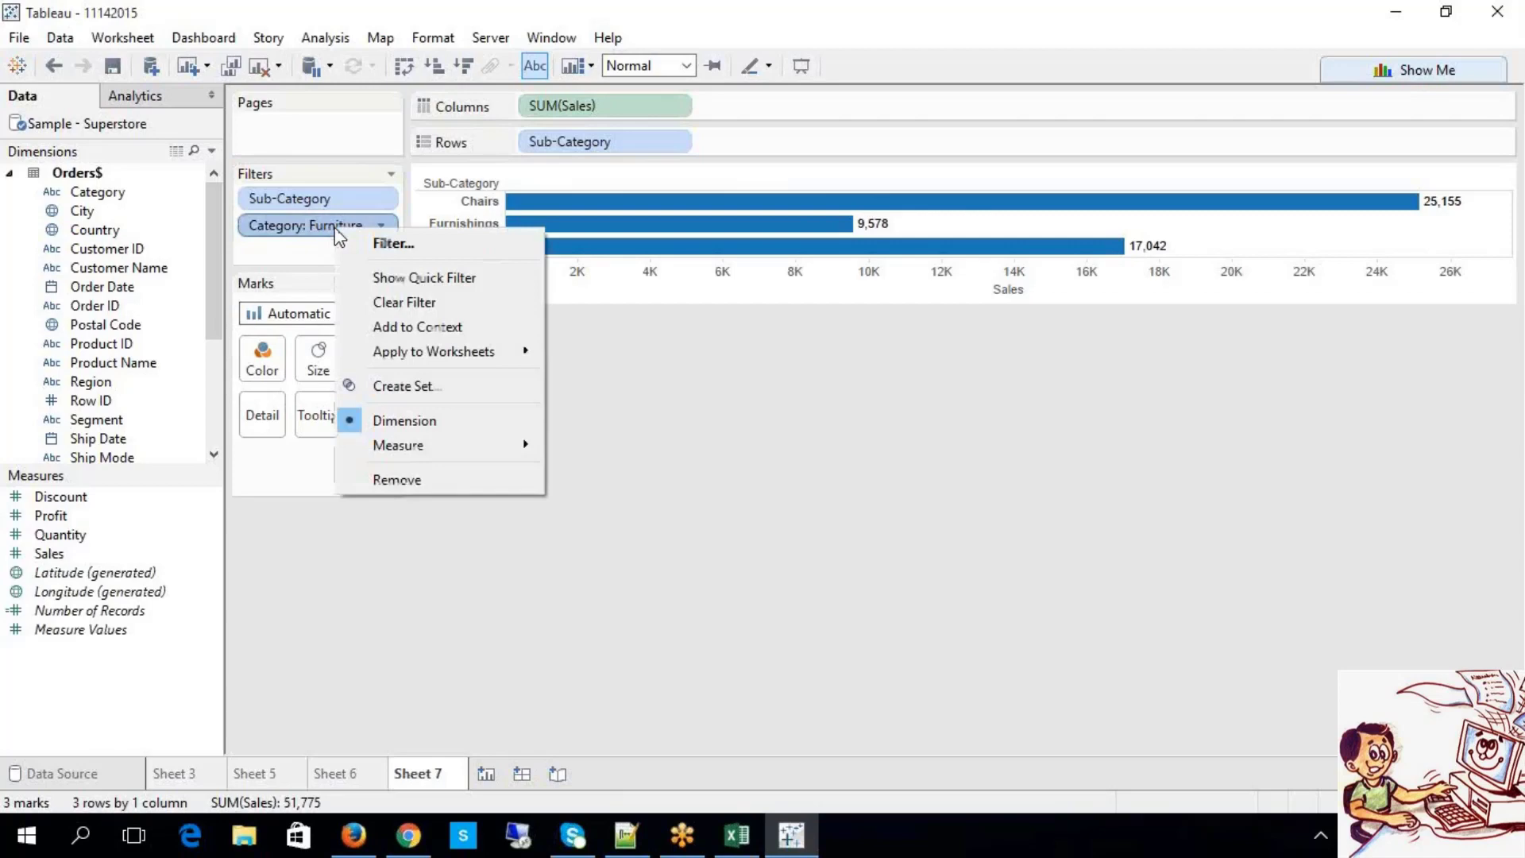
{"action": "left_click", "coordinate": [401, 326]}
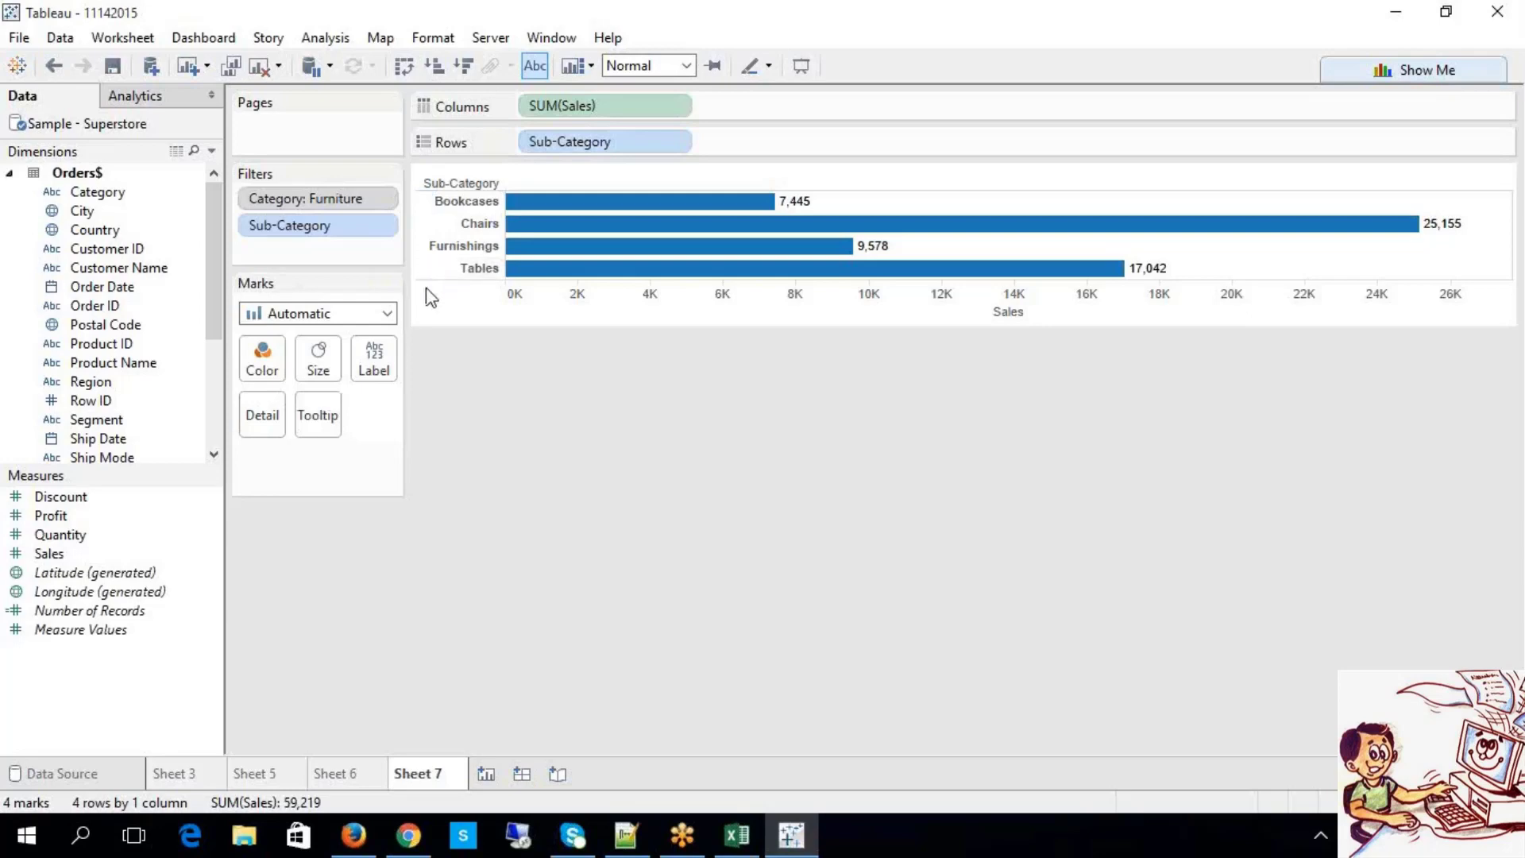
Step: Add a City filter selecting Akron, Albuquerque and Alexandria, limited to the top 10 by Sum of Sales
{"action": "left_click_drag", "start_coordinate": [93, 225], "coordinate": [241, 246]}
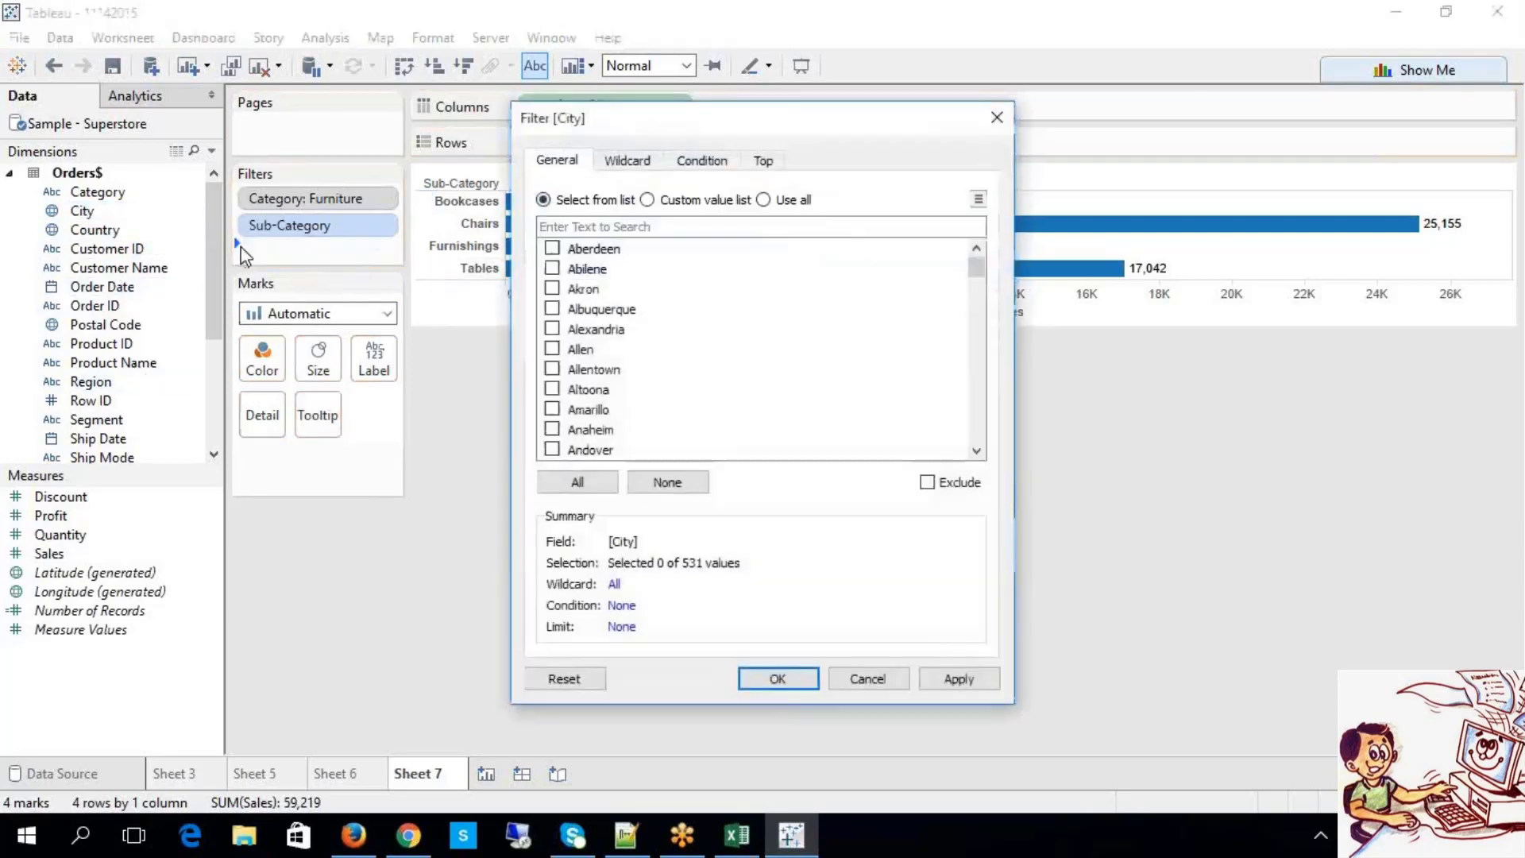
{"action": "left_click", "coordinate": [553, 329]}
{"action": "left_click", "coordinate": [552, 308]}
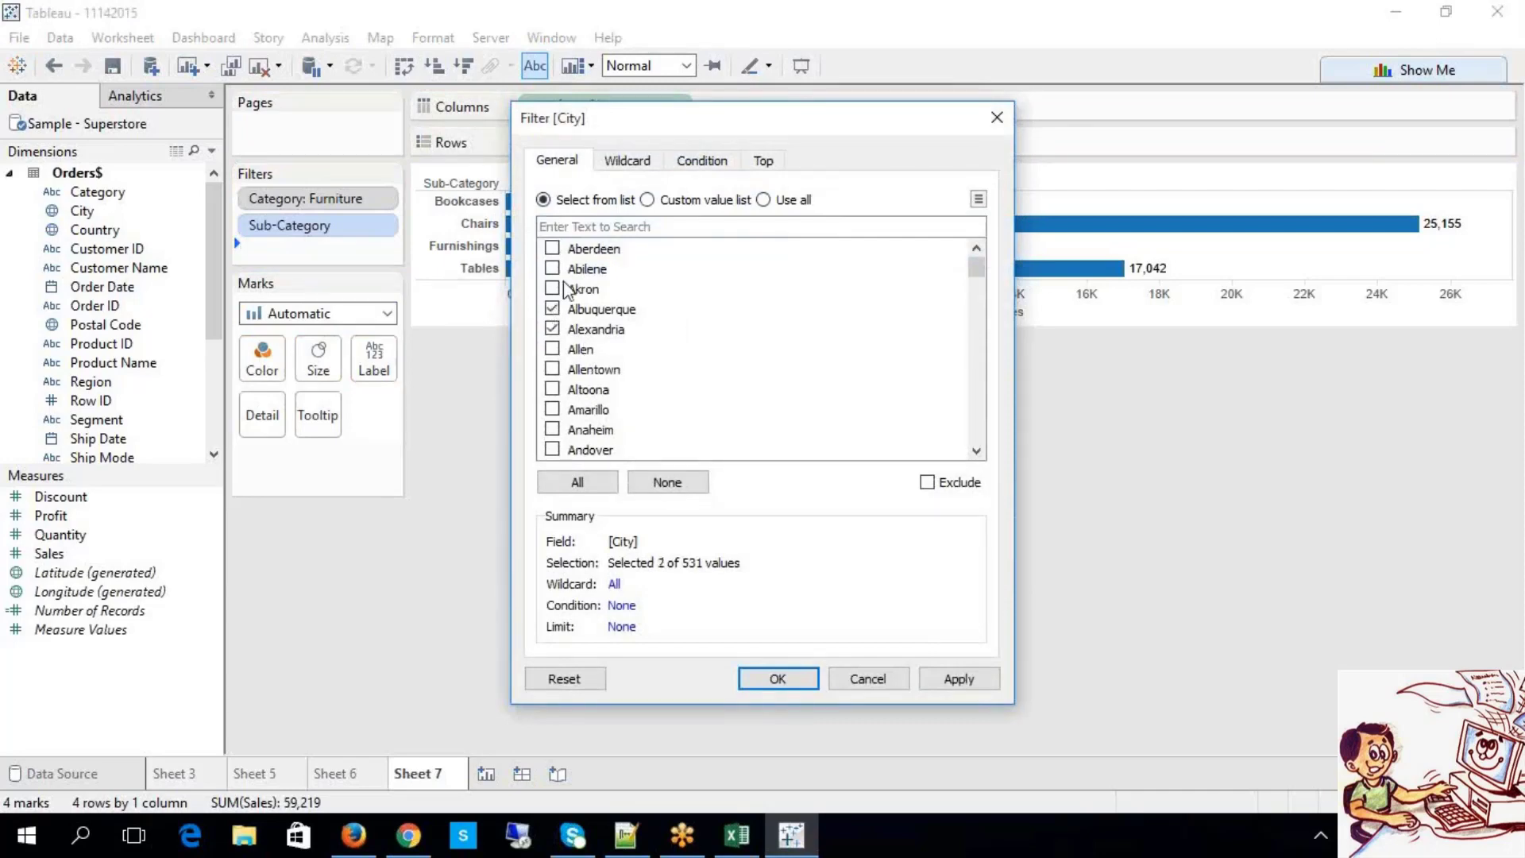
{"action": "left_click", "coordinate": [552, 288]}
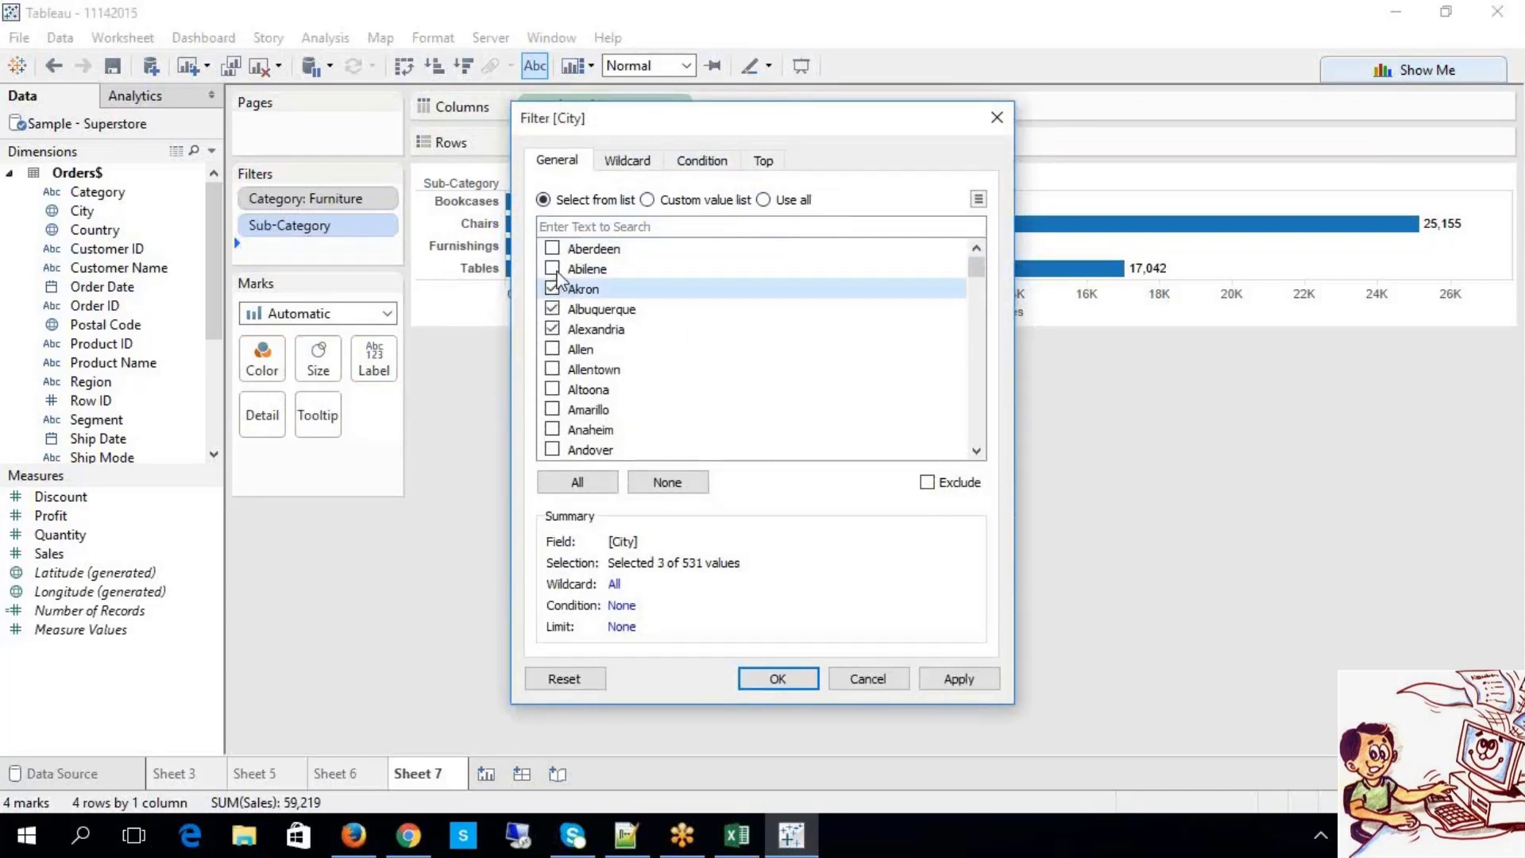
{"action": "left_click", "coordinate": [763, 162]}
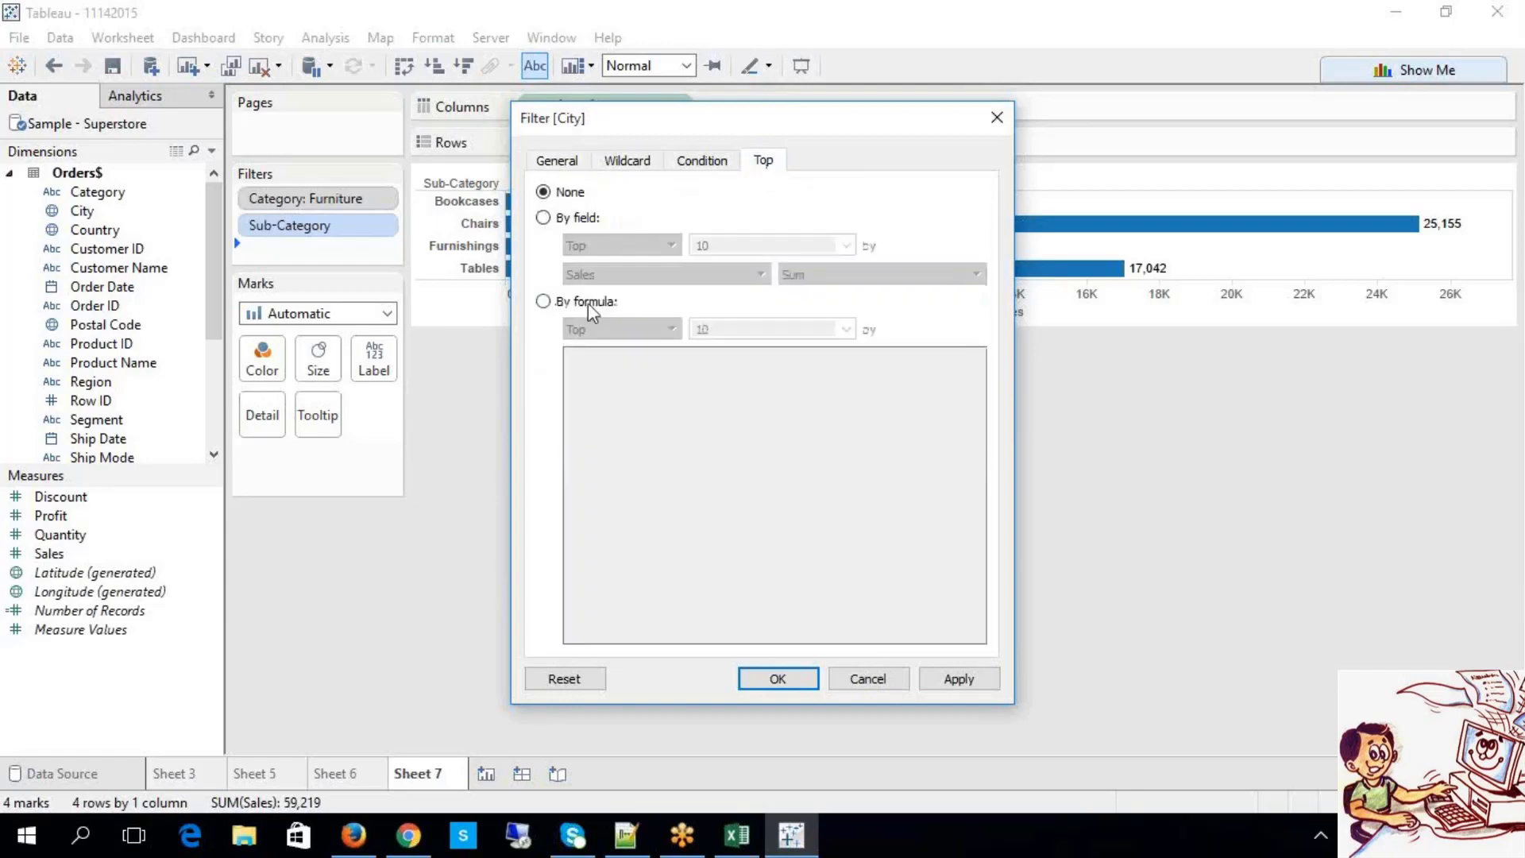
{"action": "left_click", "coordinate": [561, 222]}
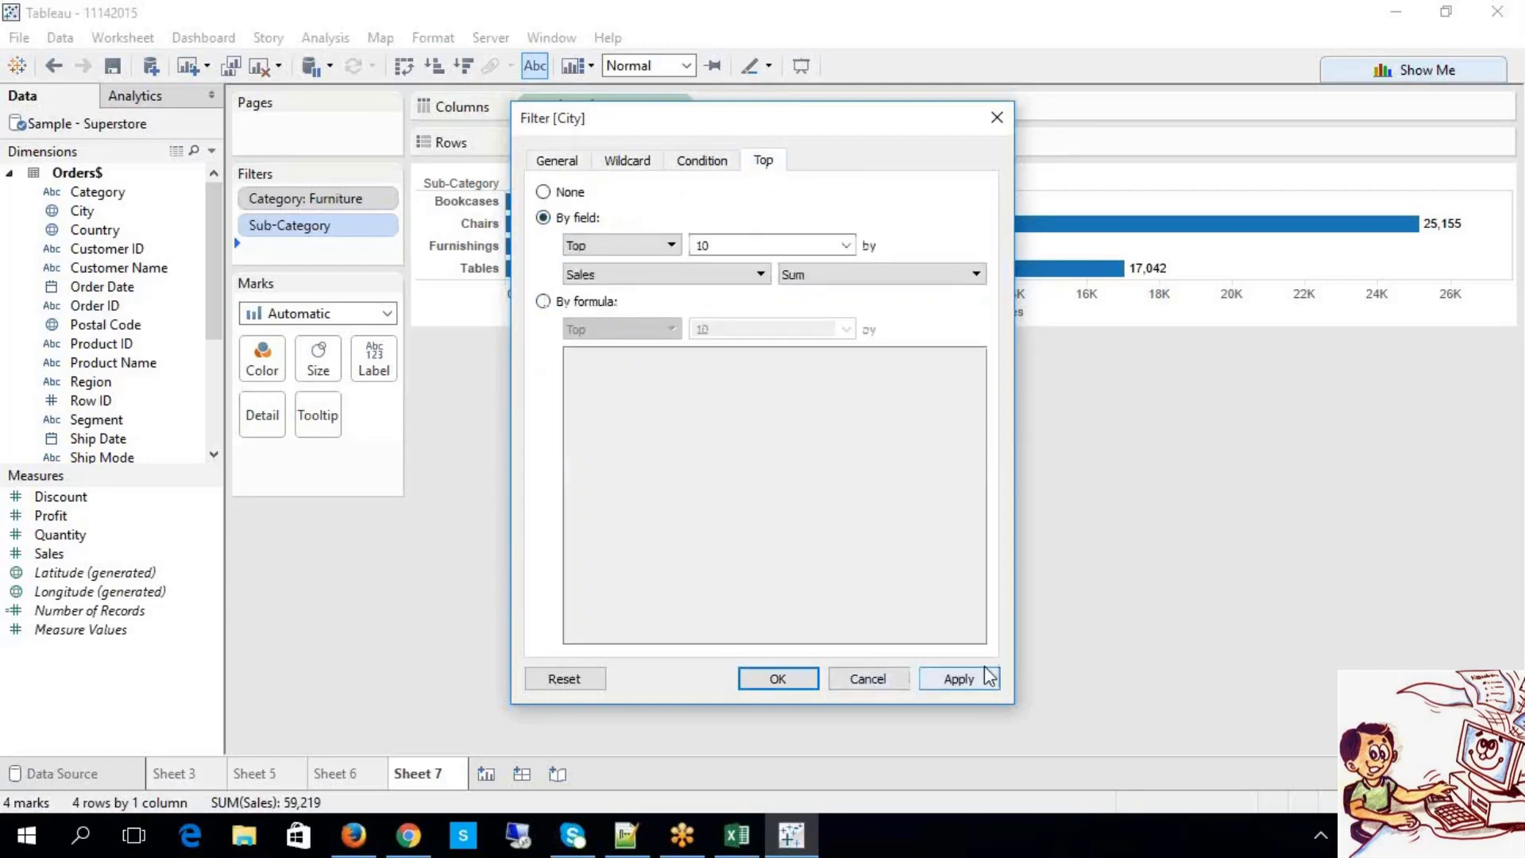
{"action": "left_click", "coordinate": [968, 684]}
{"action": "left_click", "coordinate": [792, 681]}
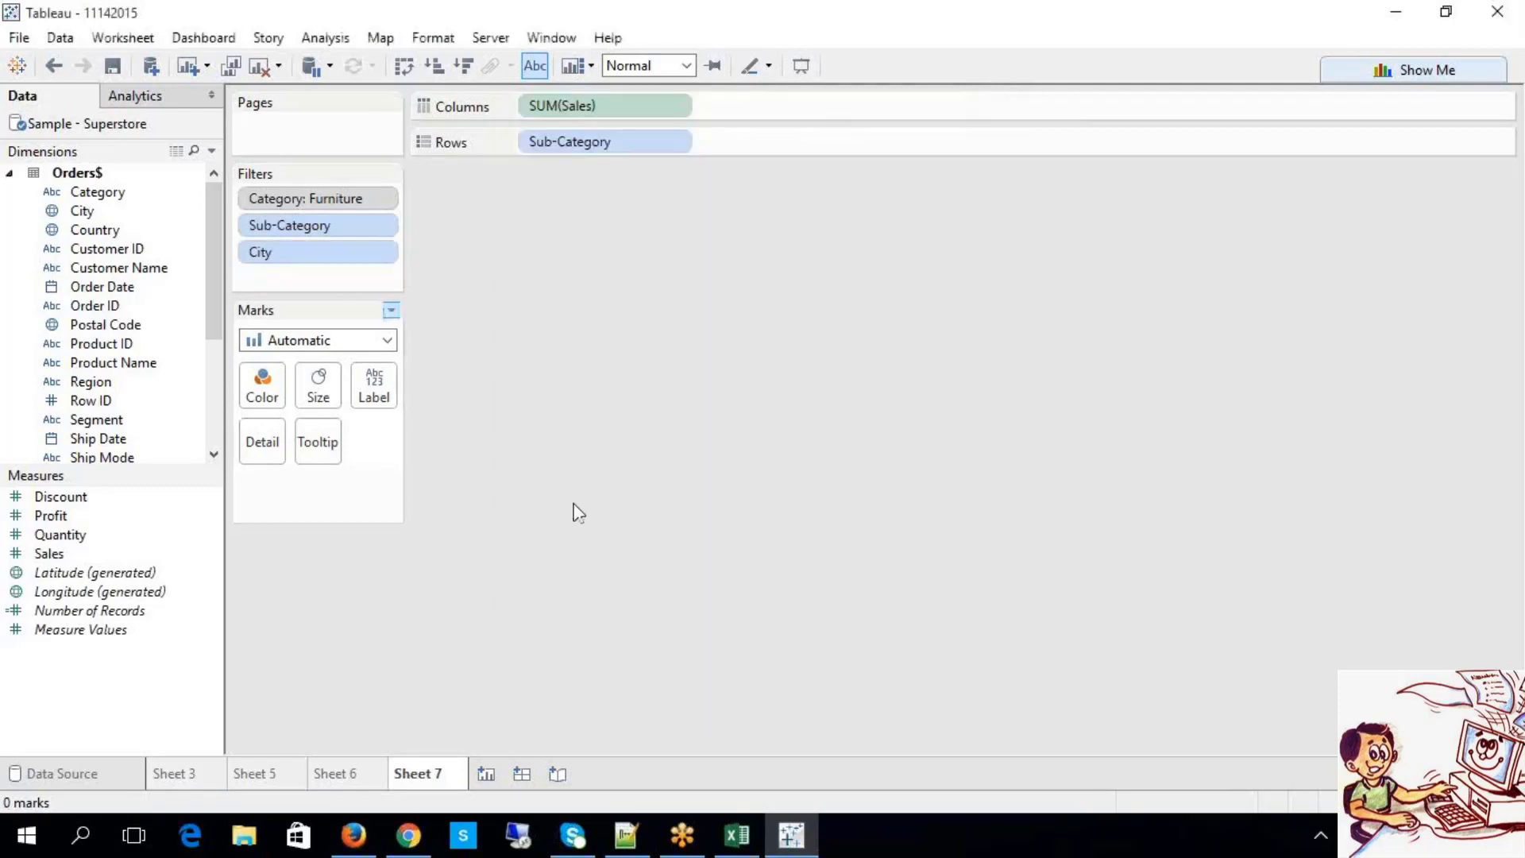
Step: Add the Sub-Category filter on Sheet 7 to context
{"action": "left_click", "coordinate": [344, 238]}
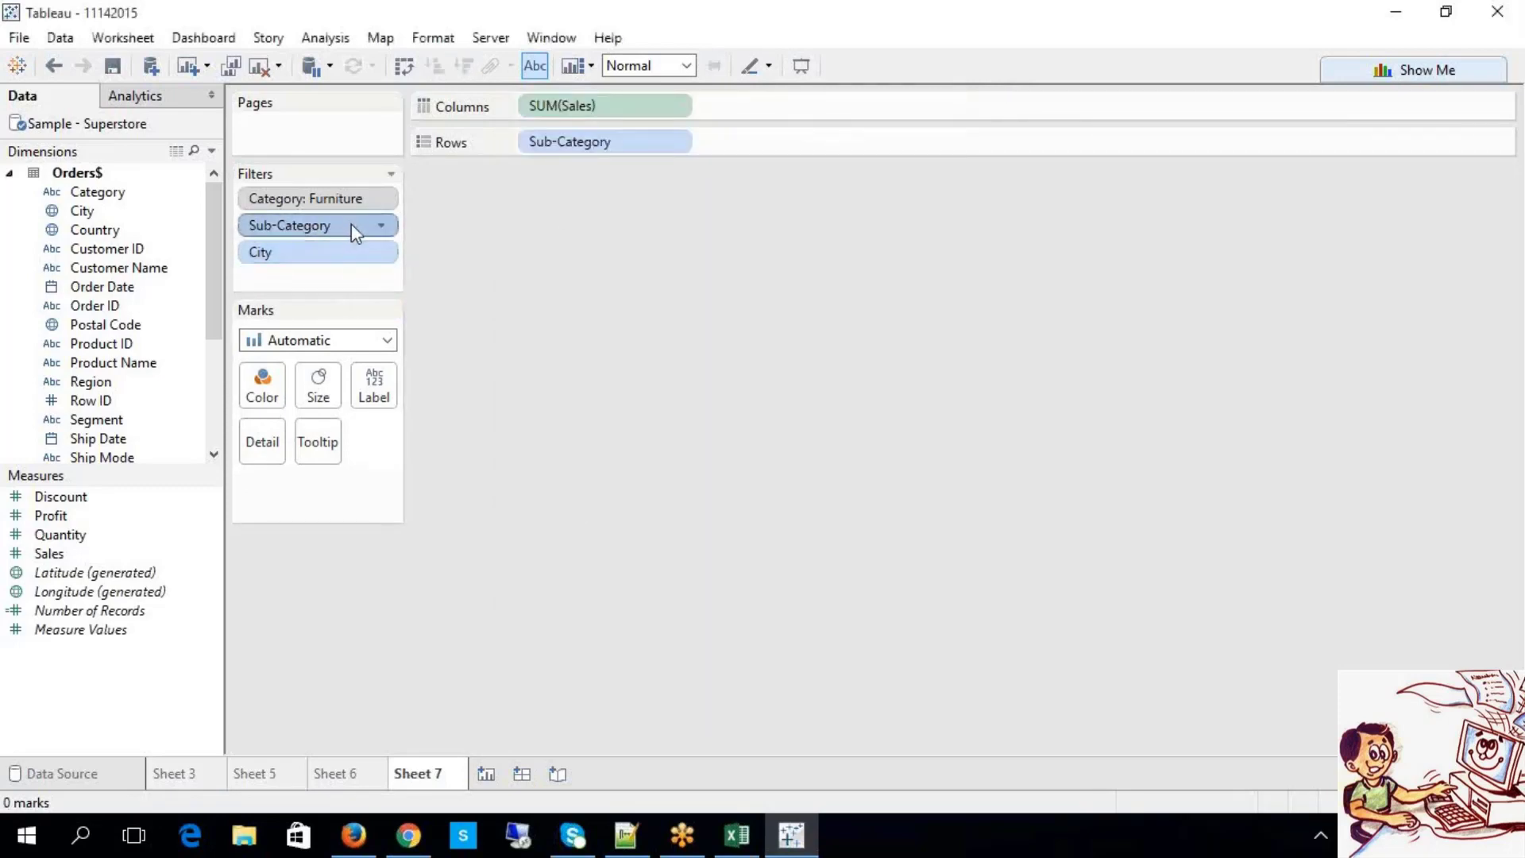
{"action": "right_click", "coordinate": [351, 226]}
{"action": "left_click", "coordinate": [401, 326]}
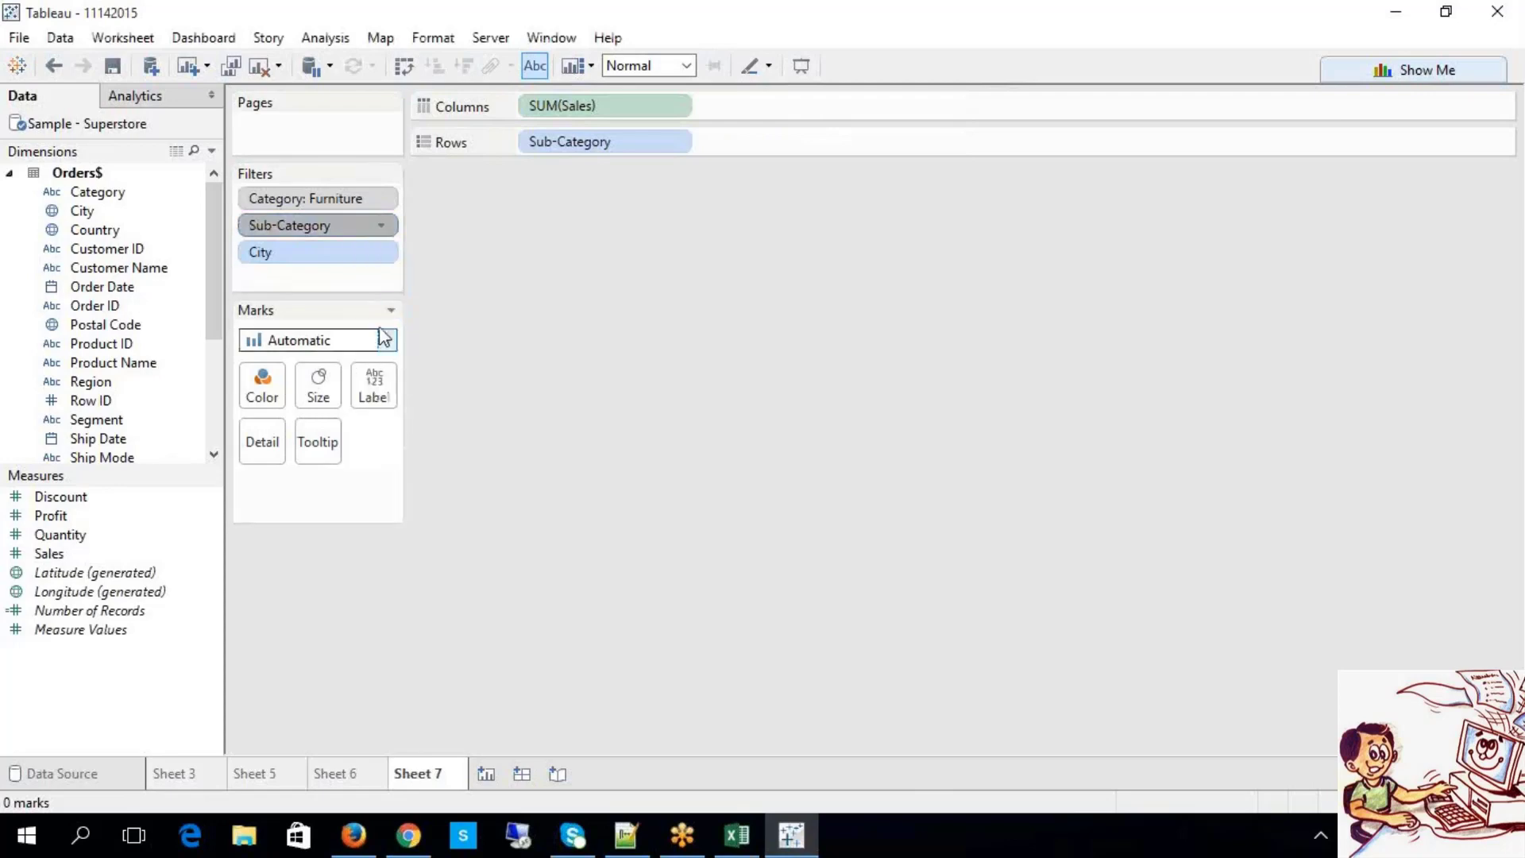
Step: Remove the City filter from Sheet 7 and take the Sub-Category filter out of context
{"action": "left_click", "coordinate": [296, 254]}
{"action": "right_click", "coordinate": [291, 264]}
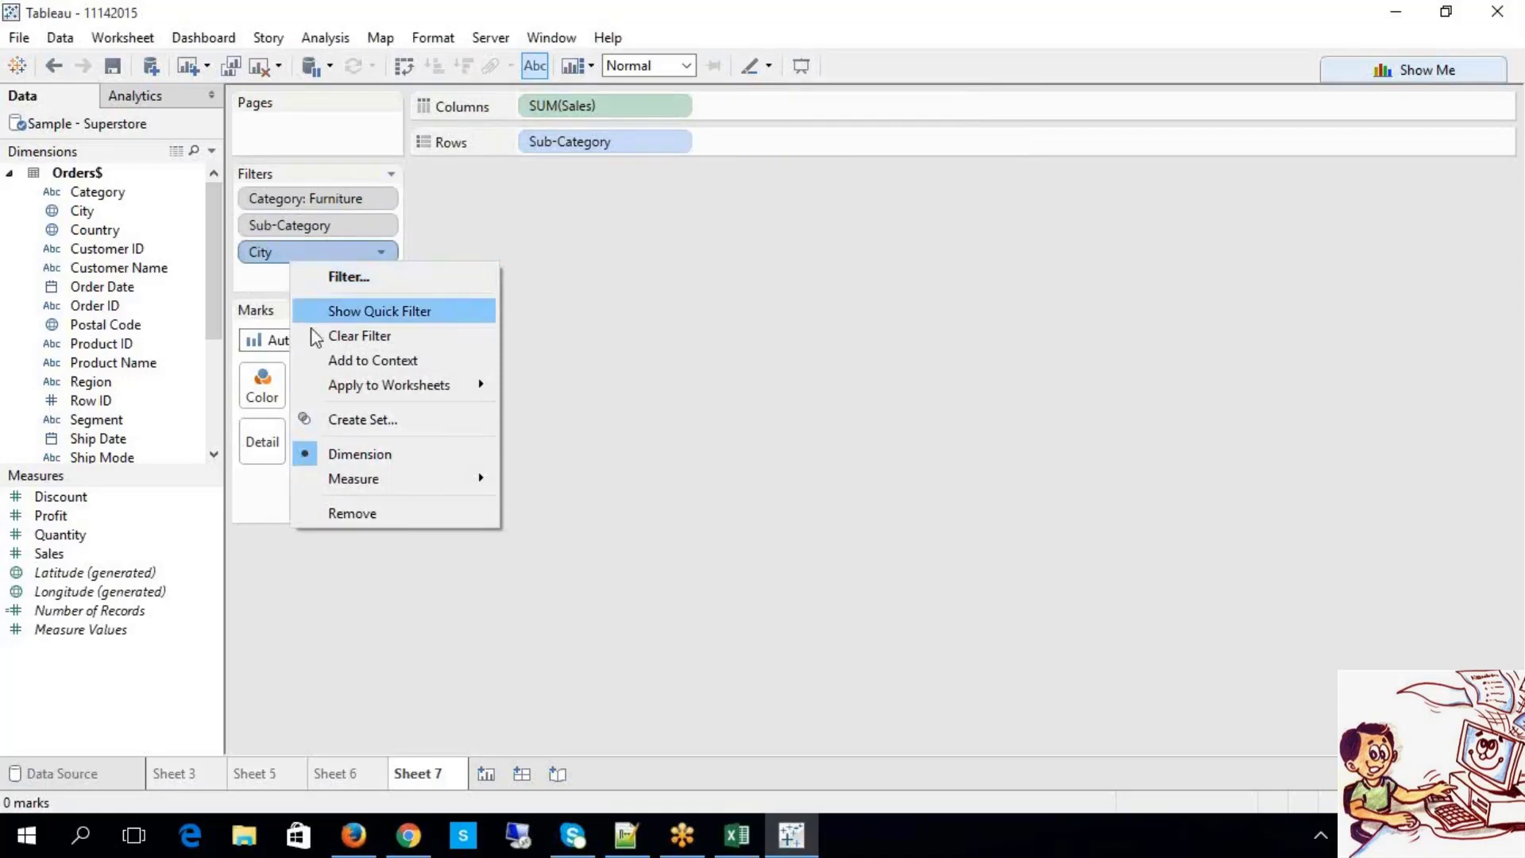
{"action": "left_click", "coordinate": [397, 337]}
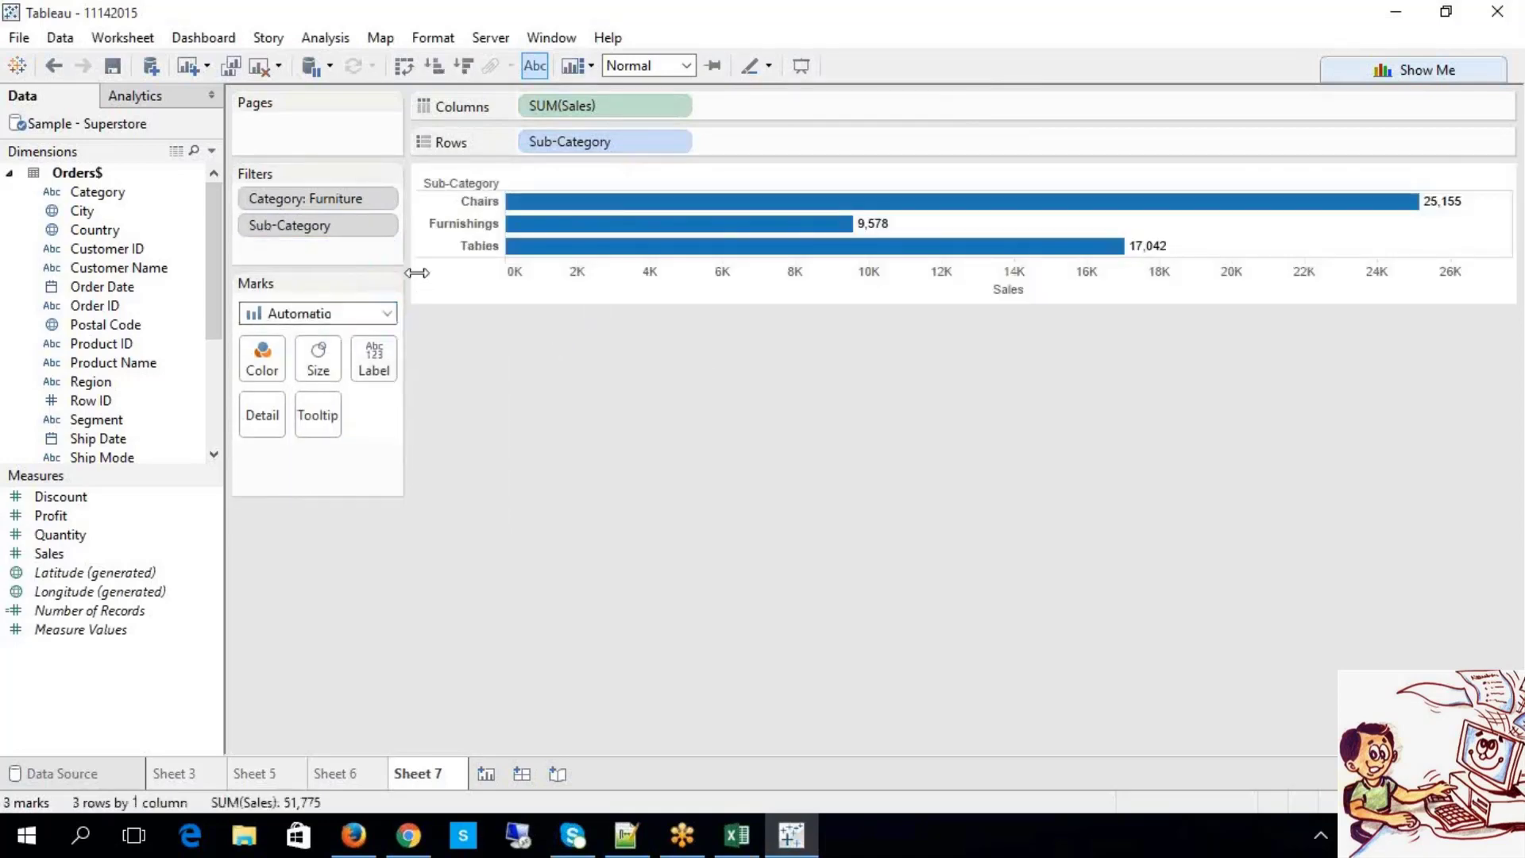
{"action": "right_click", "coordinate": [362, 237]}
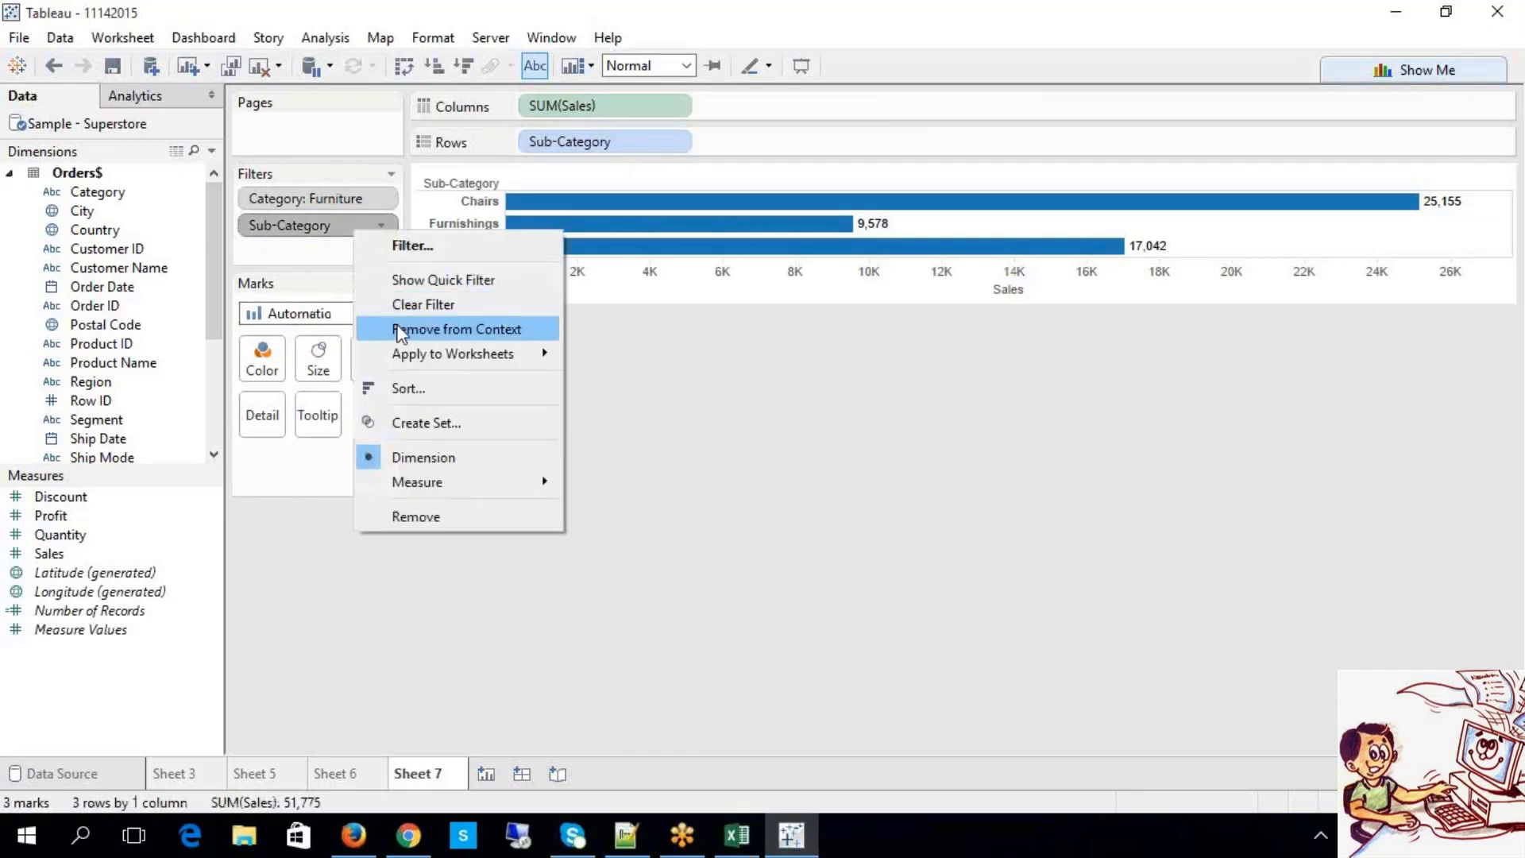
{"action": "left_click", "coordinate": [399, 331]}
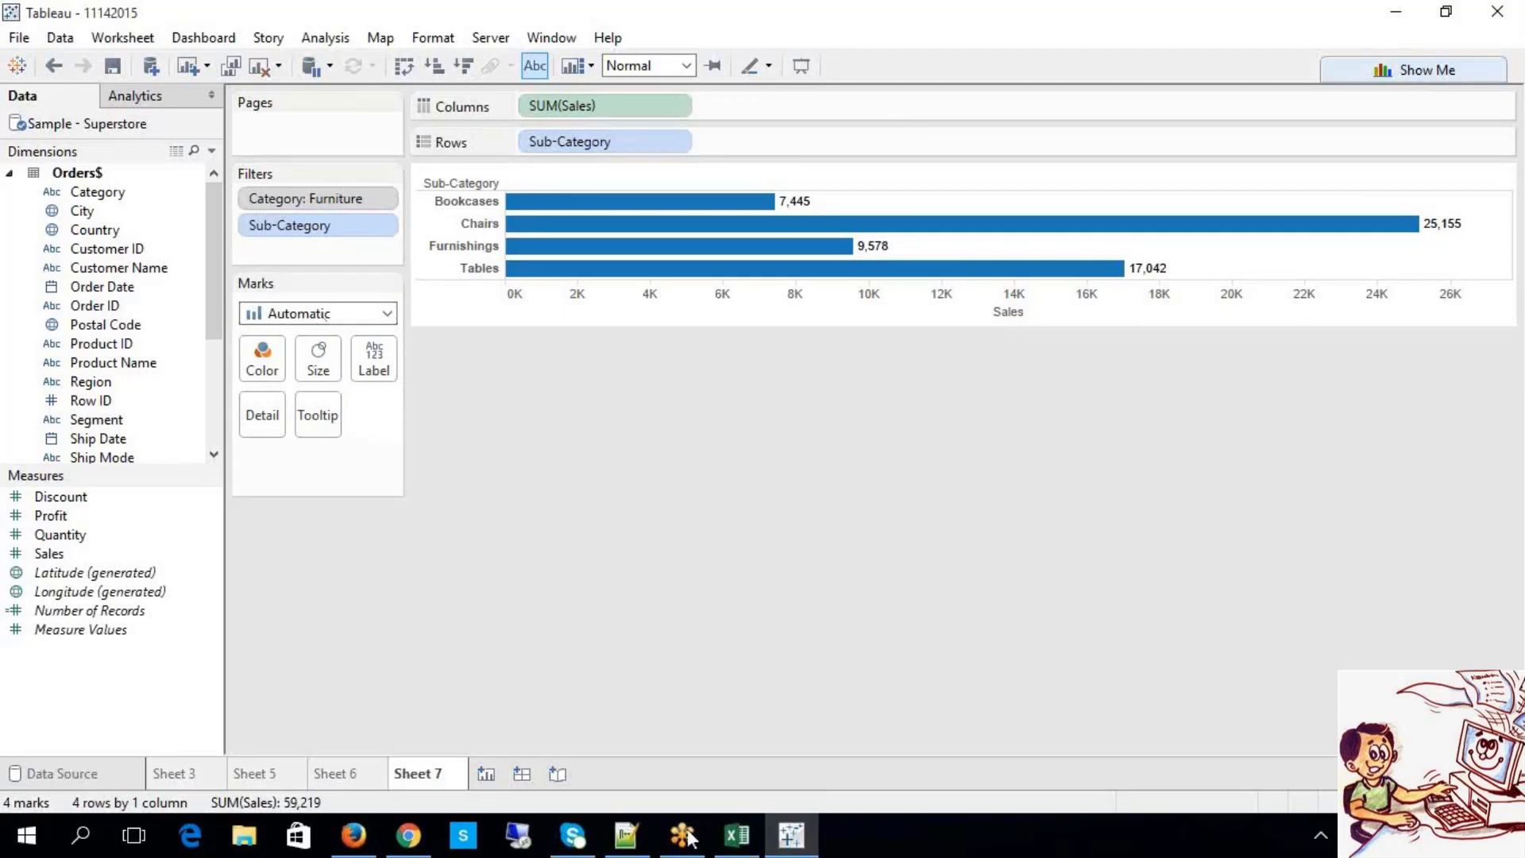
Step: Switch to the TABLEAU workbook in Excel and review the Context Filter diagram and its note on dependent filters and performance
{"action": "left_click", "coordinate": [737, 834]}
{"action": "scroll", "coordinate": [511, 565], "scroll_direction": "down", "scroll_amount": 4}
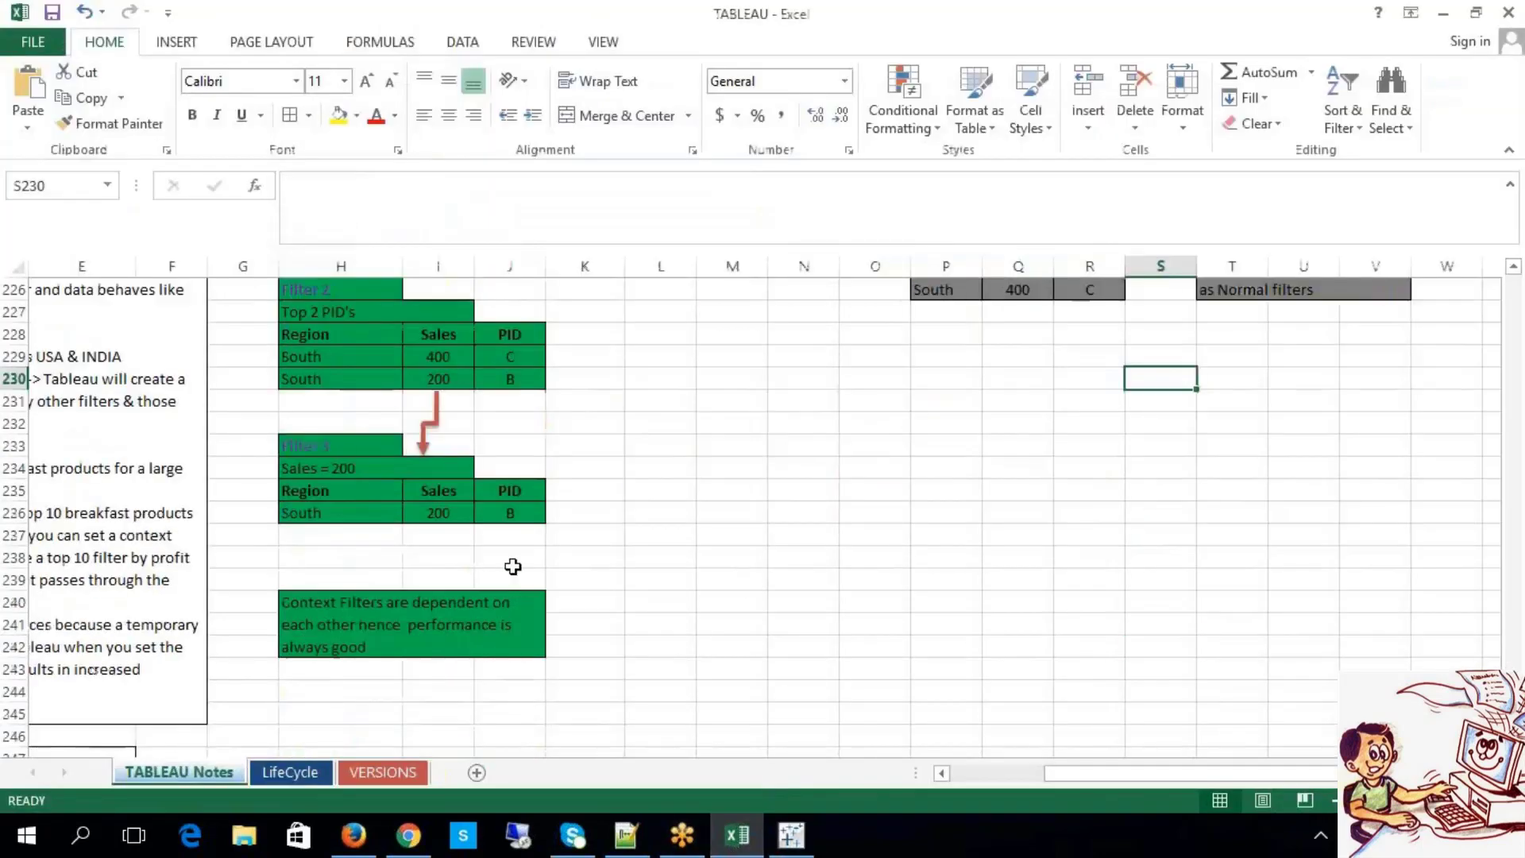
{"action": "scroll", "coordinate": [524, 461], "scroll_direction": "up", "scroll_amount": 2}
{"action": "scroll", "coordinate": [477, 476], "scroll_direction": "up", "scroll_amount": 3}
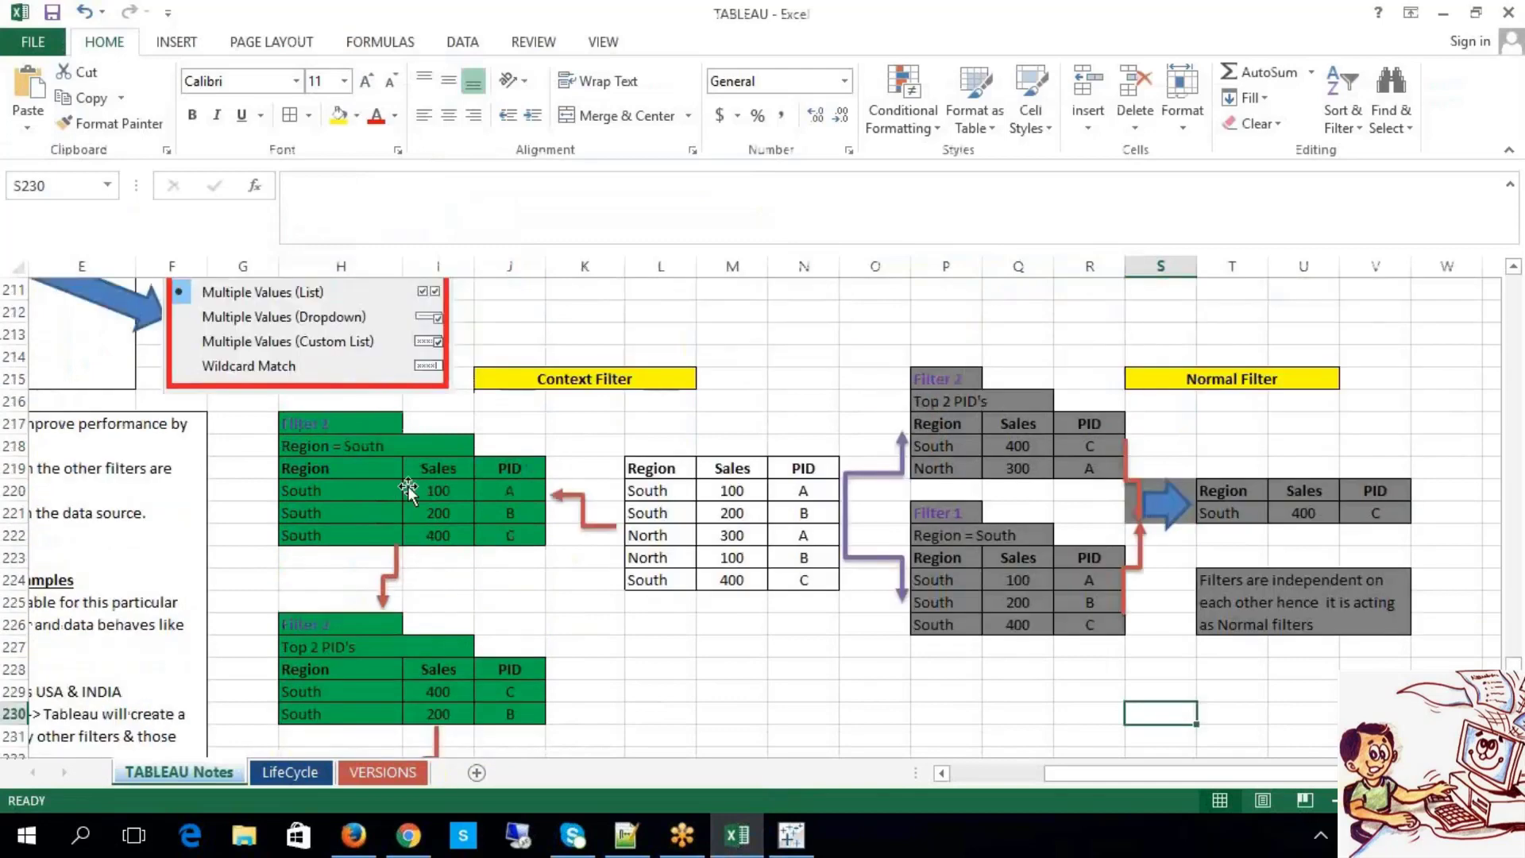
{"action": "scroll", "coordinate": [407, 568], "scroll_direction": "down", "scroll_amount": 3}
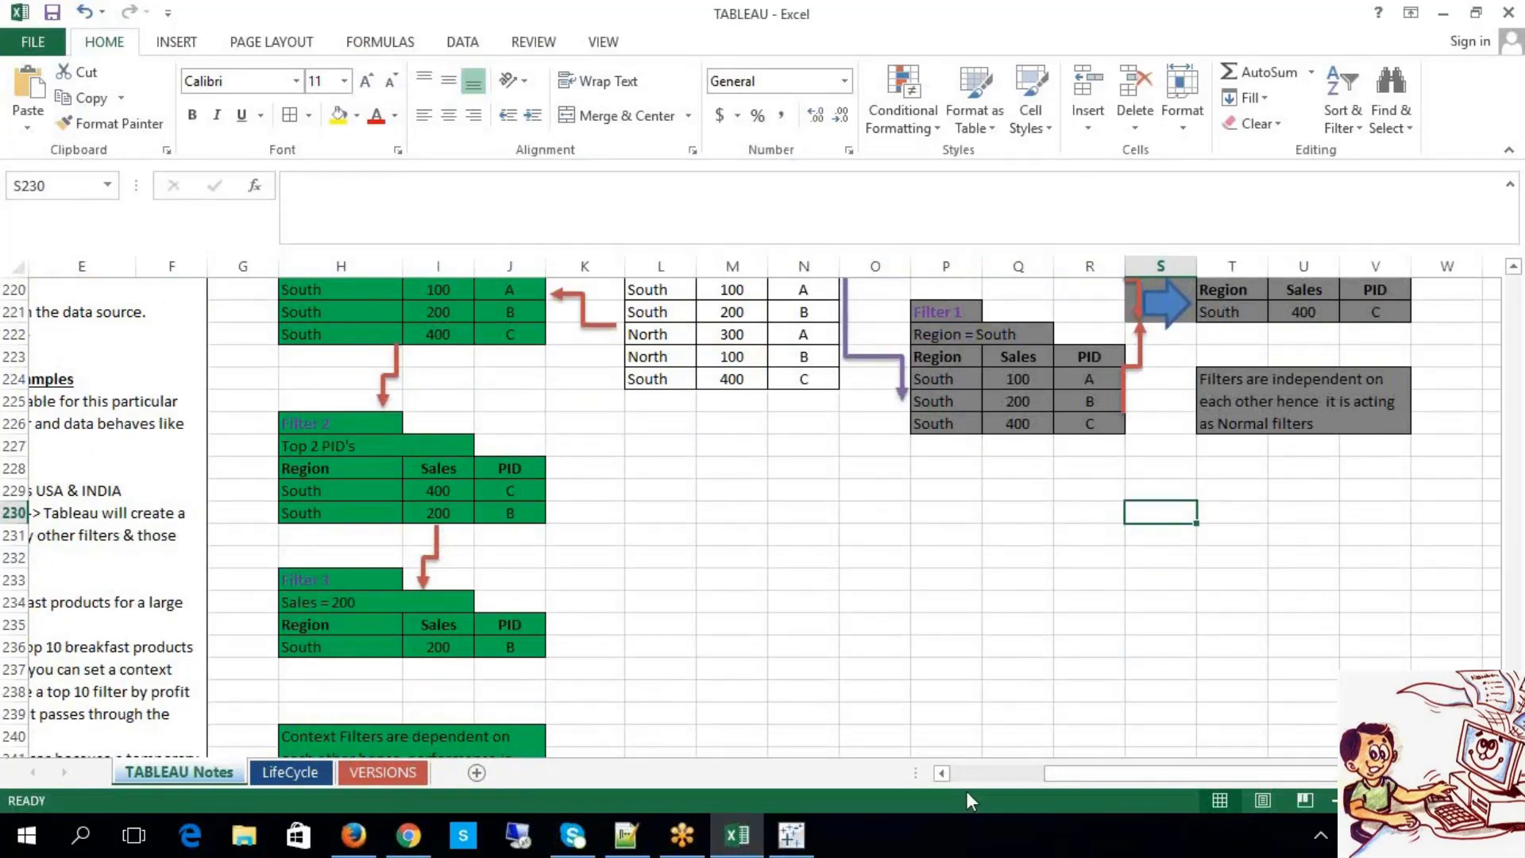
{"action": "left_click_drag", "start_coordinate": [979, 782], "coordinate": [941, 774]}
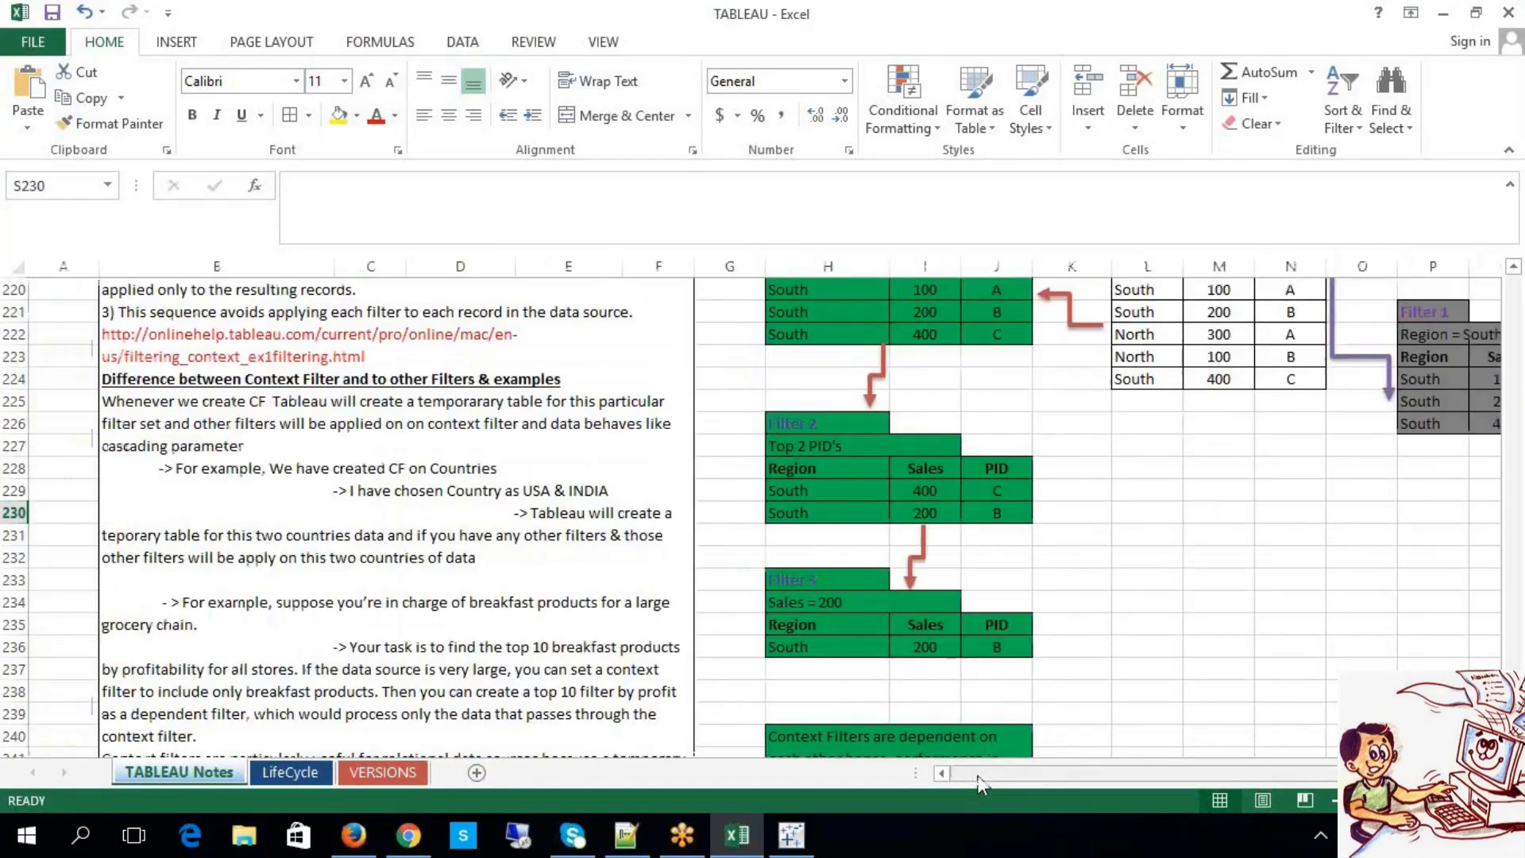
{"action": "scroll", "coordinate": [1021, 684], "scroll_direction": "down", "scroll_amount": 2}
{"action": "double_click", "coordinate": [859, 646]}
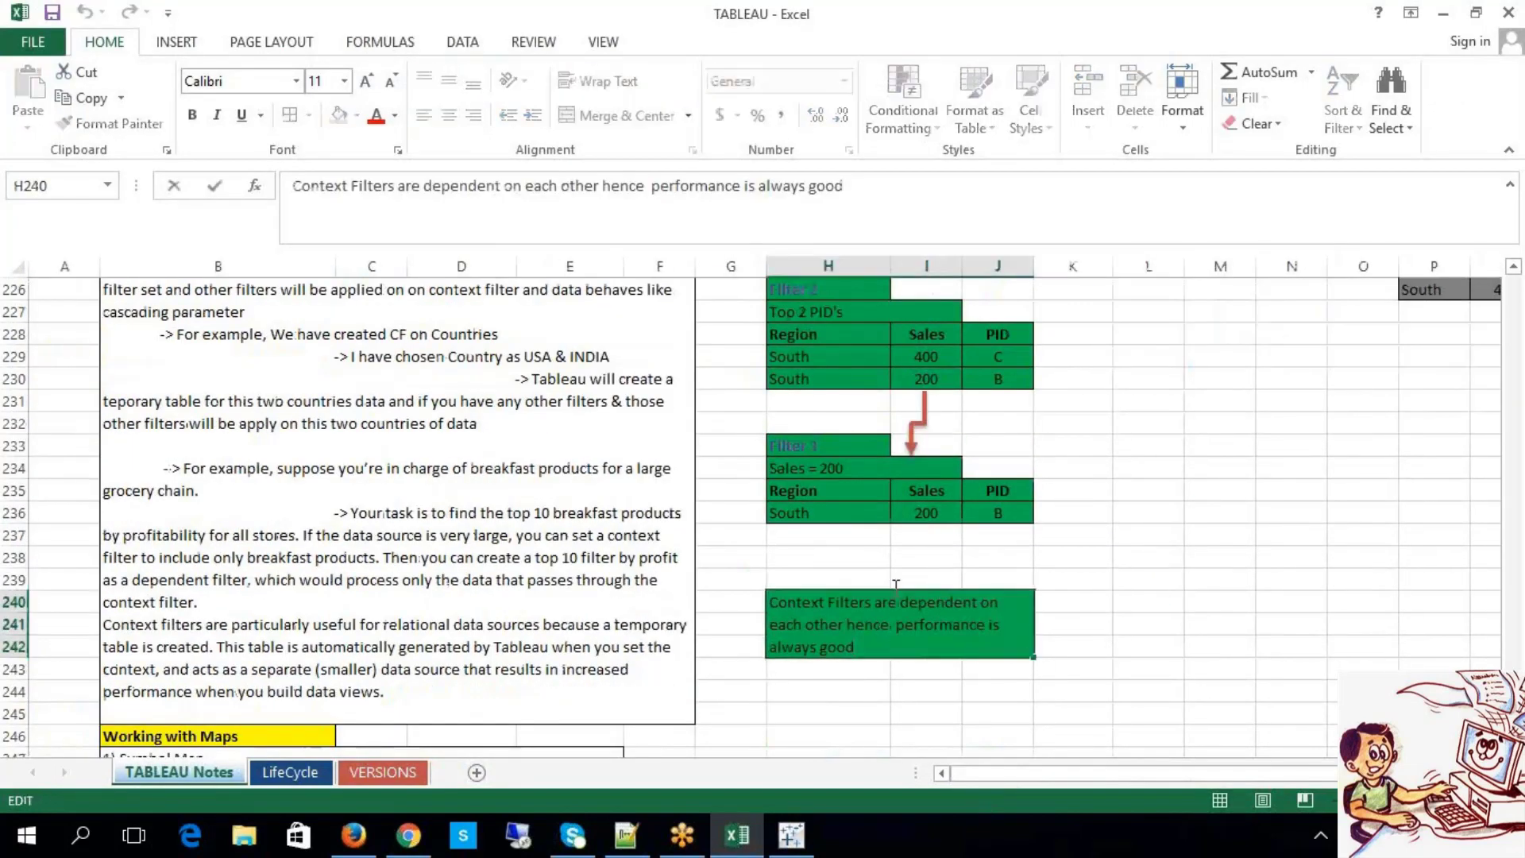
{"action": "left_click_drag", "start_coordinate": [873, 602], "coordinate": [737, 594]}
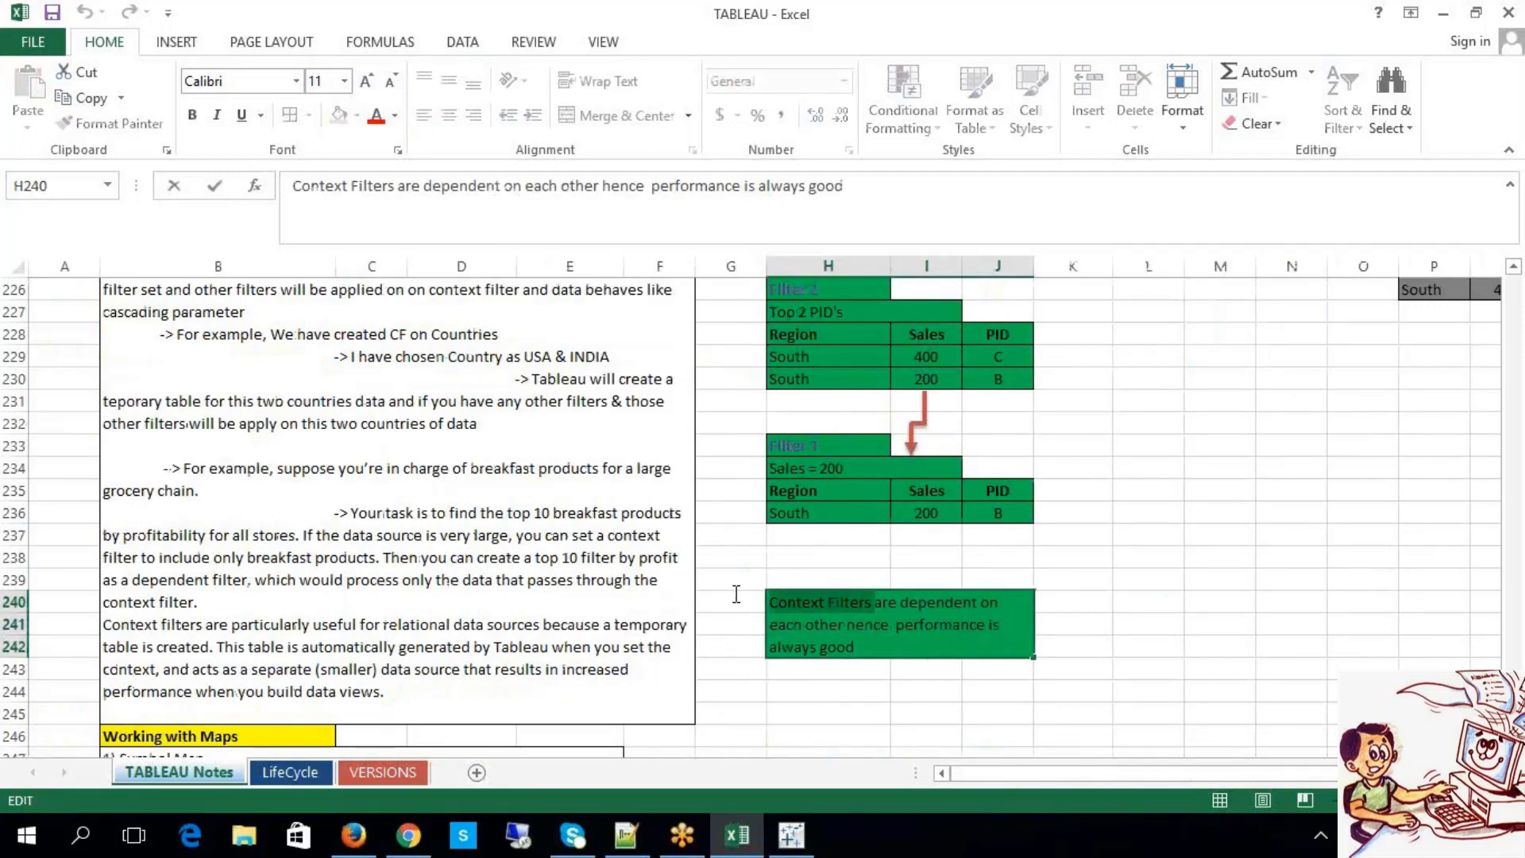
{"action": "left_click", "coordinate": [1224, 515]}
Step: Review the Normal Filter diagram and its note about filters being independent of each other
{"action": "left_click_drag", "start_coordinate": [1186, 772], "coordinate": [1281, 772]}
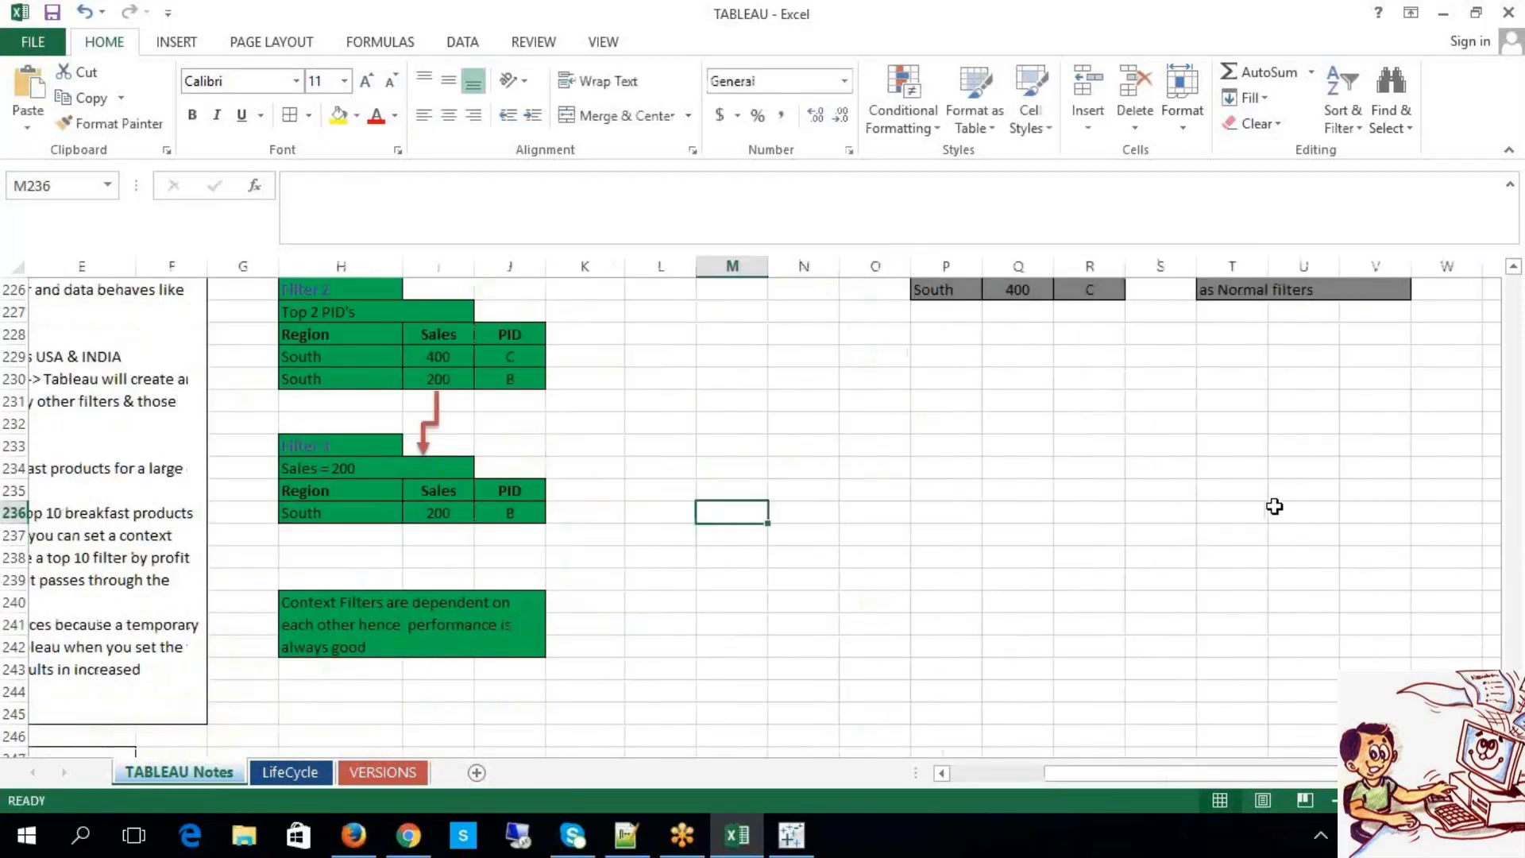
{"action": "scroll", "coordinate": [1271, 503], "scroll_direction": "up", "scroll_amount": 3}
{"action": "left_click", "coordinate": [1276, 448]}
{"action": "double_click", "coordinate": [1275, 447]}
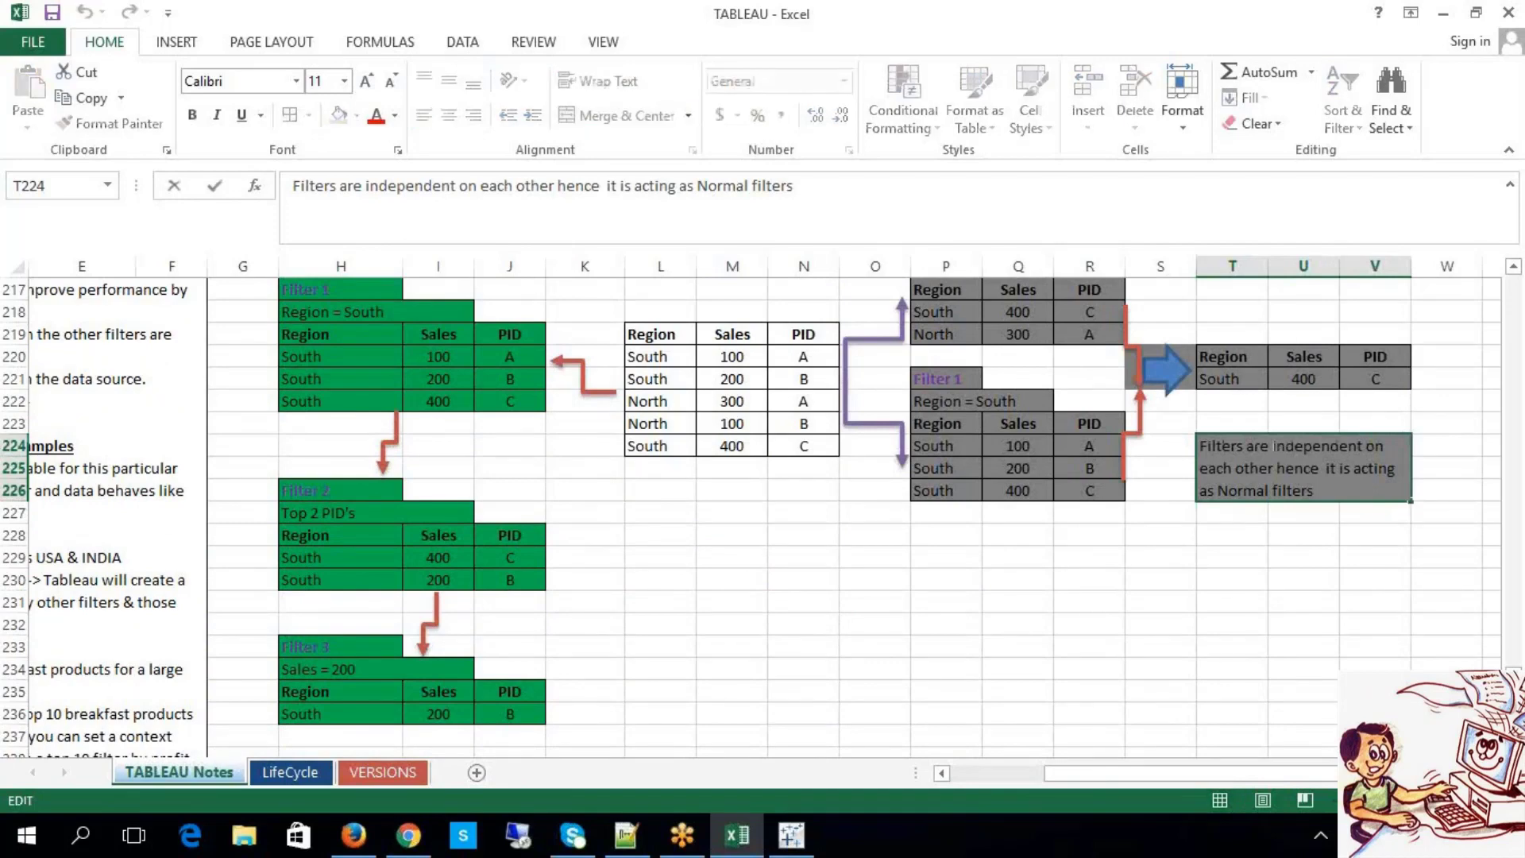
{"action": "left_click", "coordinate": [1075, 660]}
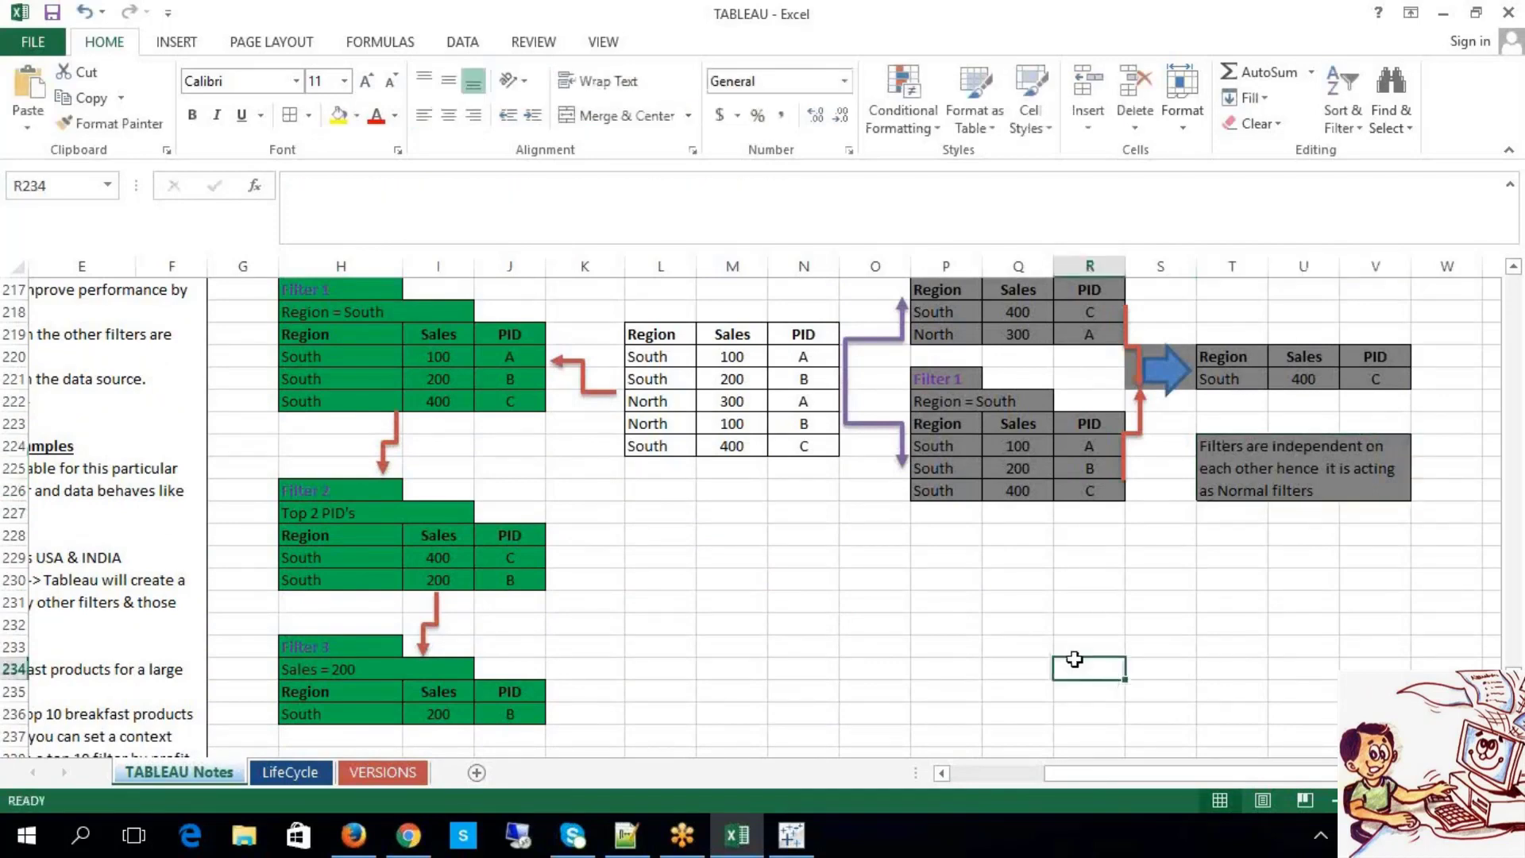
Step: Read the notes on how context filters differ from other filters, highlighting the phrase "behaves like cascading parameter"
{"action": "left_click_drag", "start_coordinate": [983, 774], "coordinate": [956, 775]}
{"action": "left_click", "coordinate": [1221, 534]}
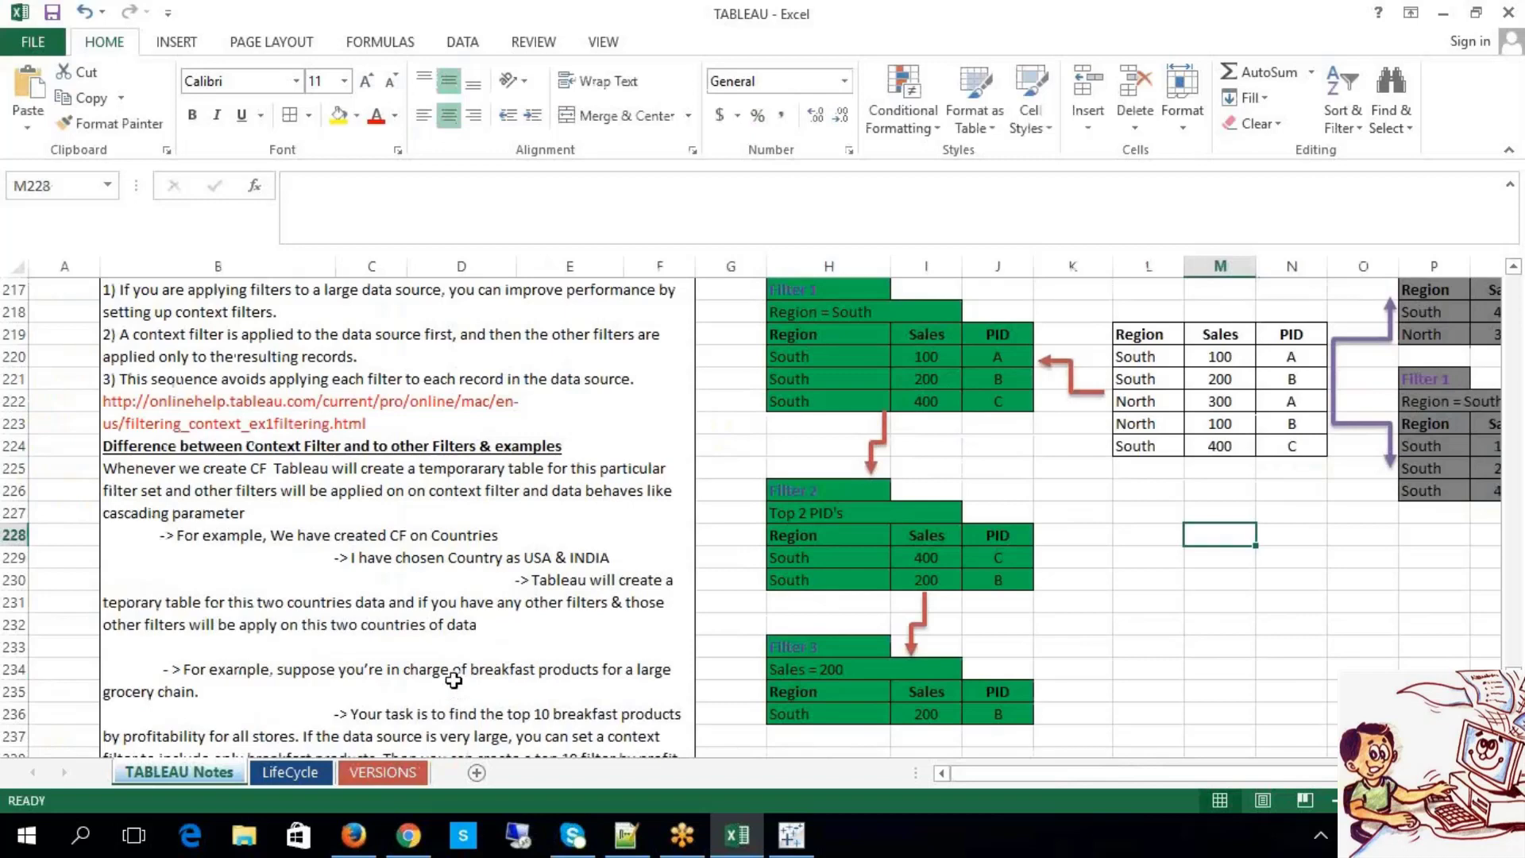
{"action": "scroll", "coordinate": [474, 631], "scroll_direction": "down", "scroll_amount": 2}
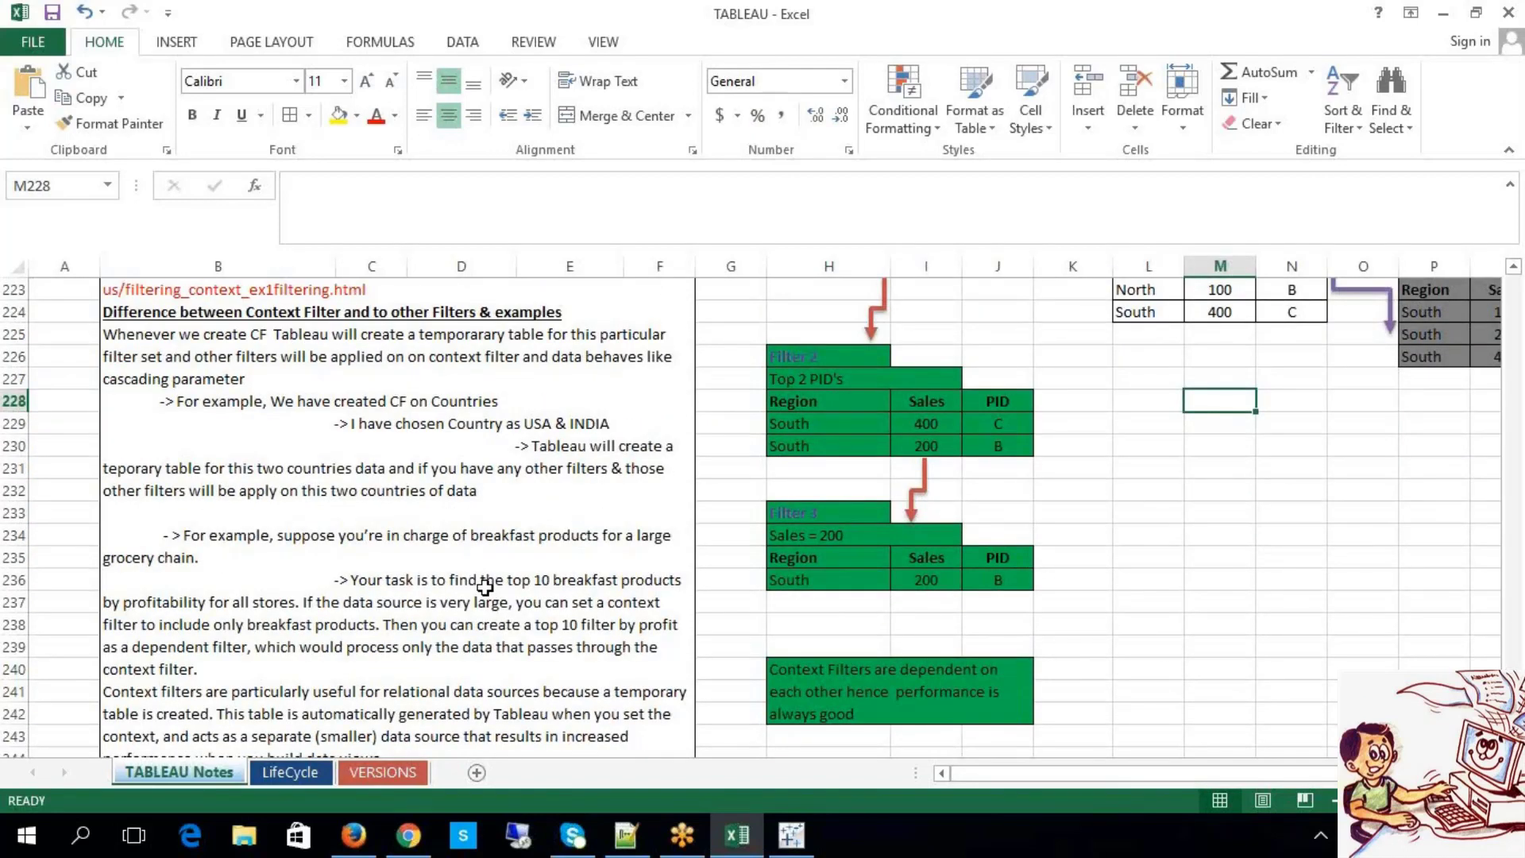
{"action": "double_click", "coordinate": [403, 403]}
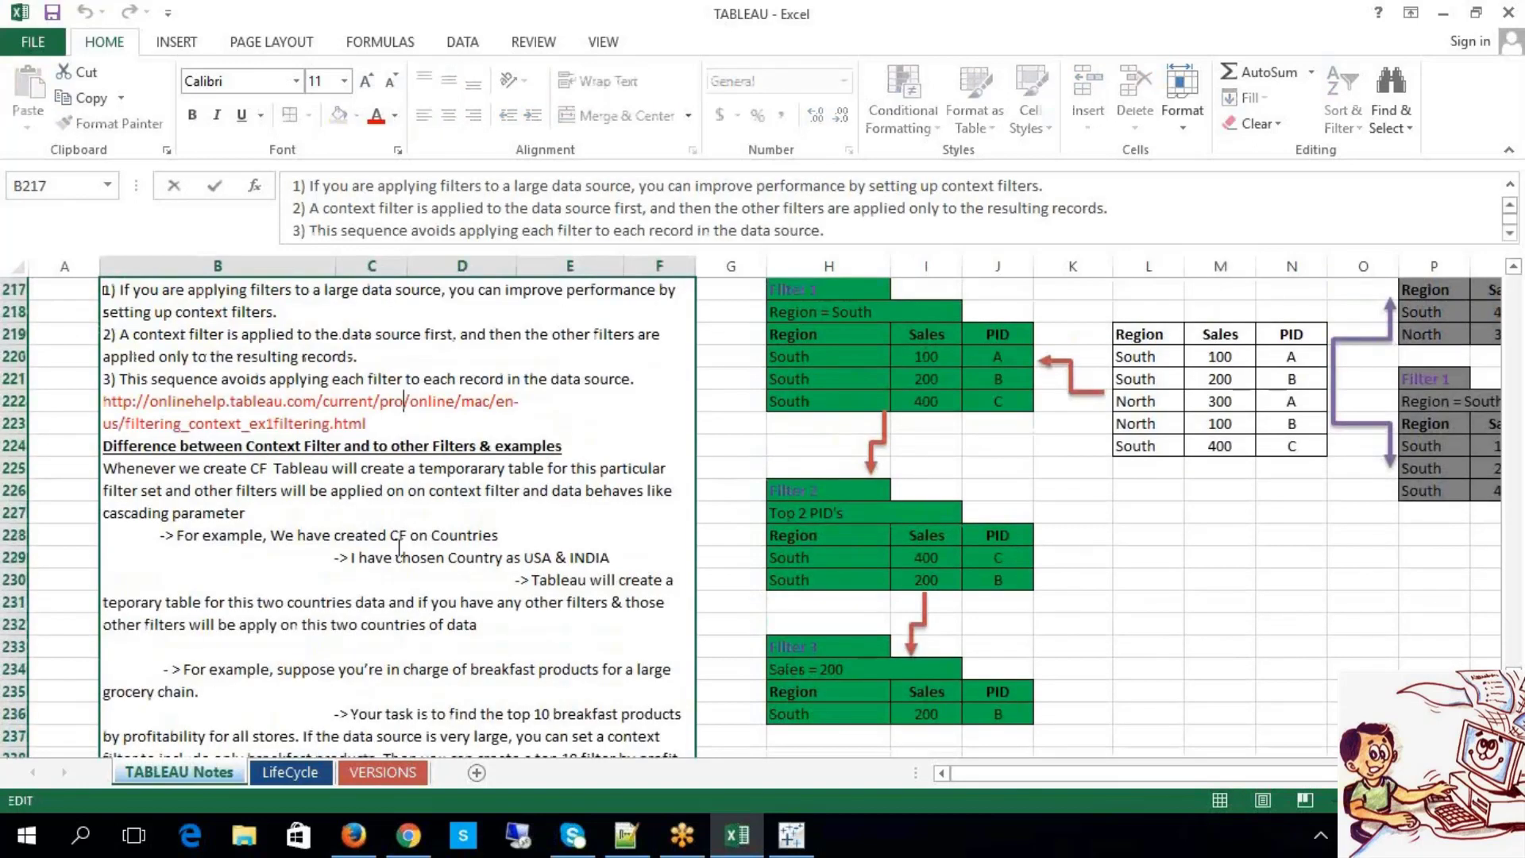
{"action": "double_click", "coordinate": [398, 537]}
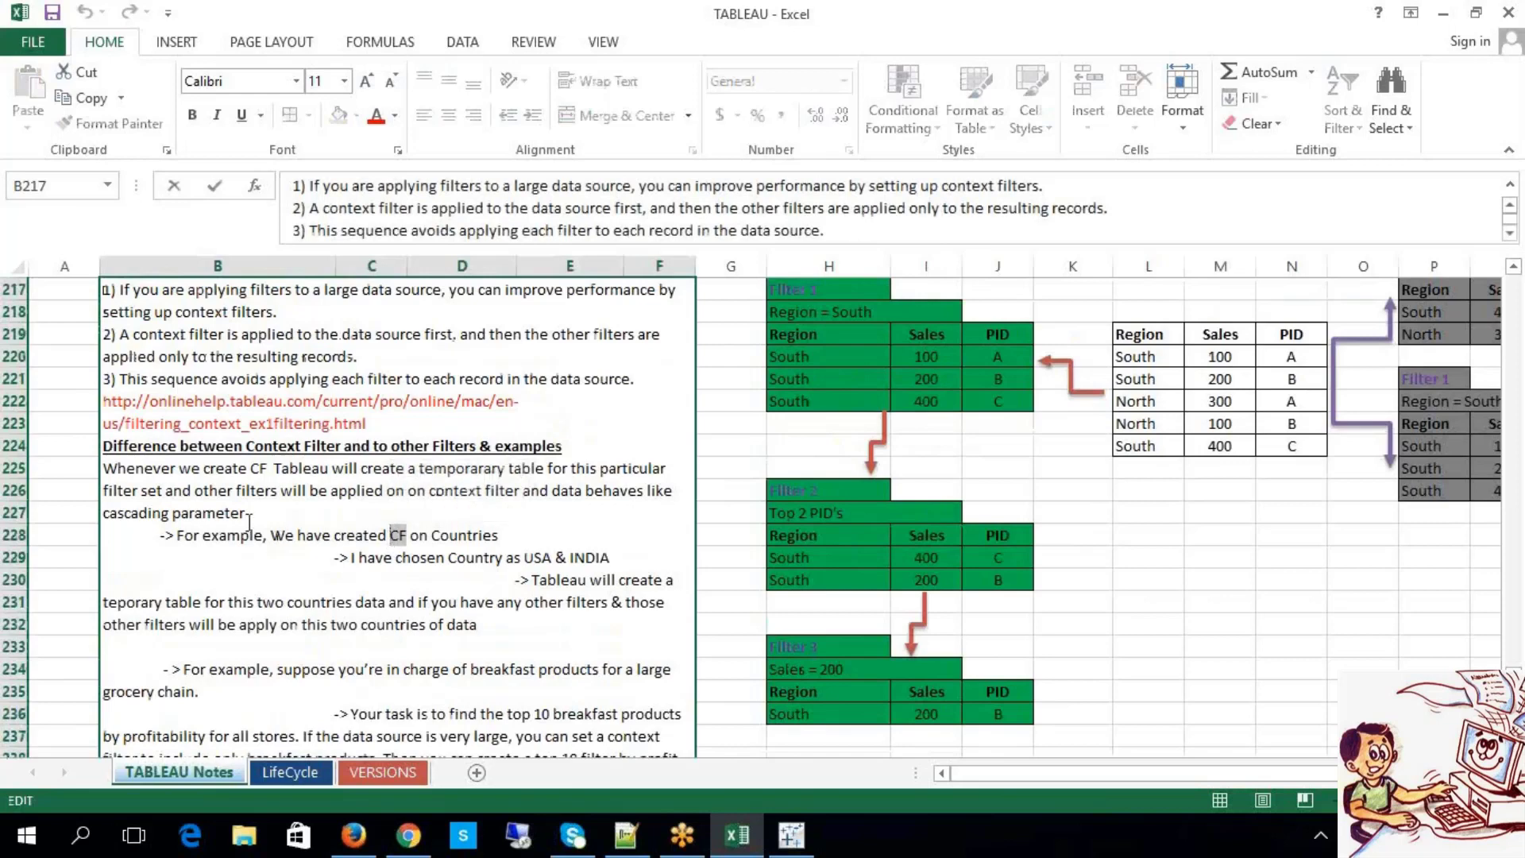
{"action": "key", "text": "Left"}
{"action": "key", "text": "Up"}
{"action": "left_click_drag", "start_coordinate": [586, 492], "coordinate": [602, 510]}
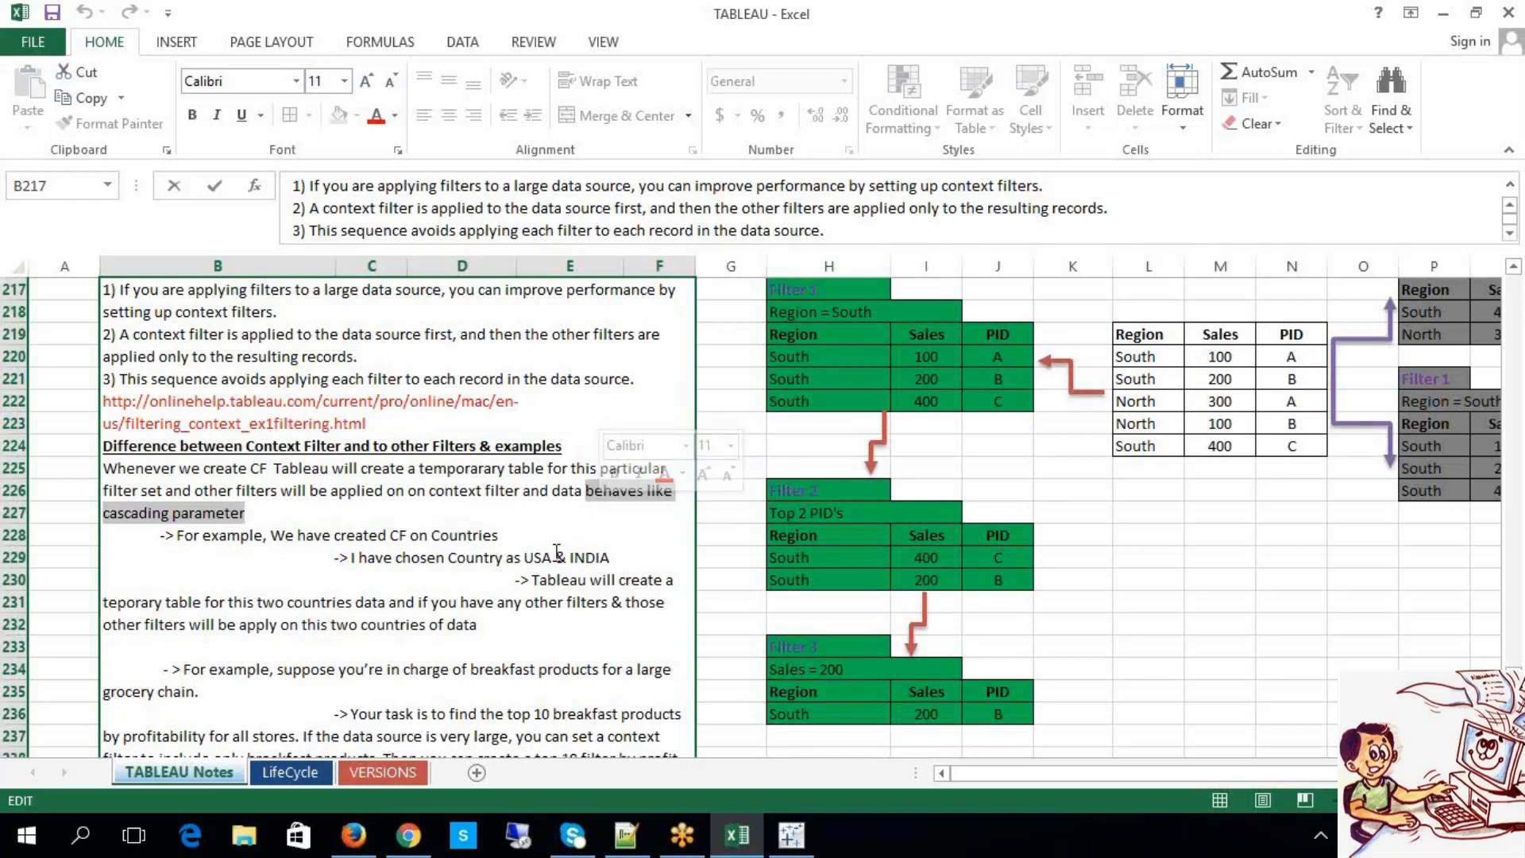
{"action": "left_click", "coordinate": [410, 536]}
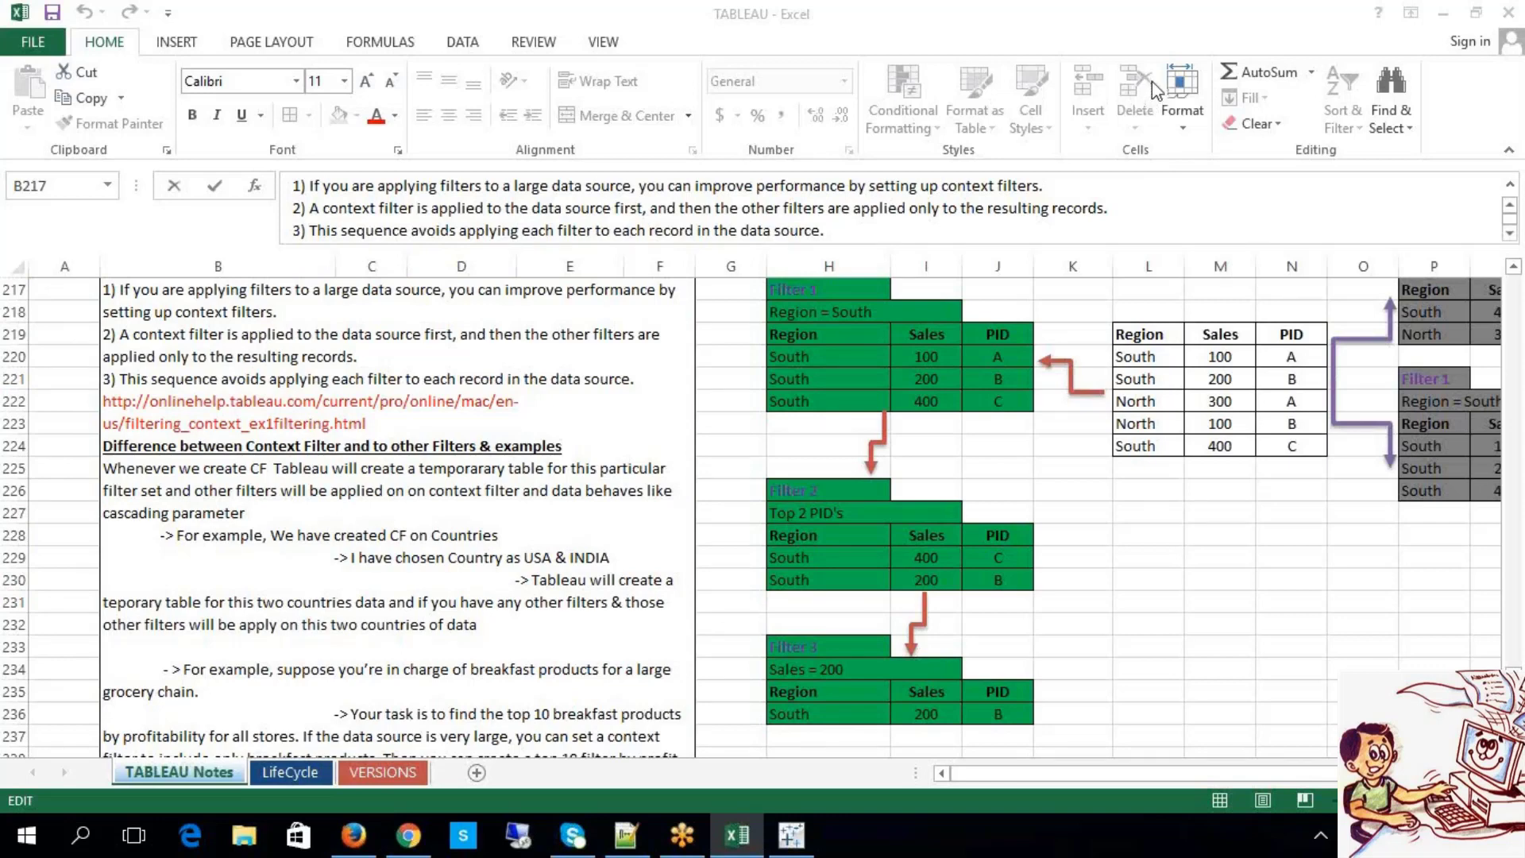
{"action": "key", "text": "F2"}
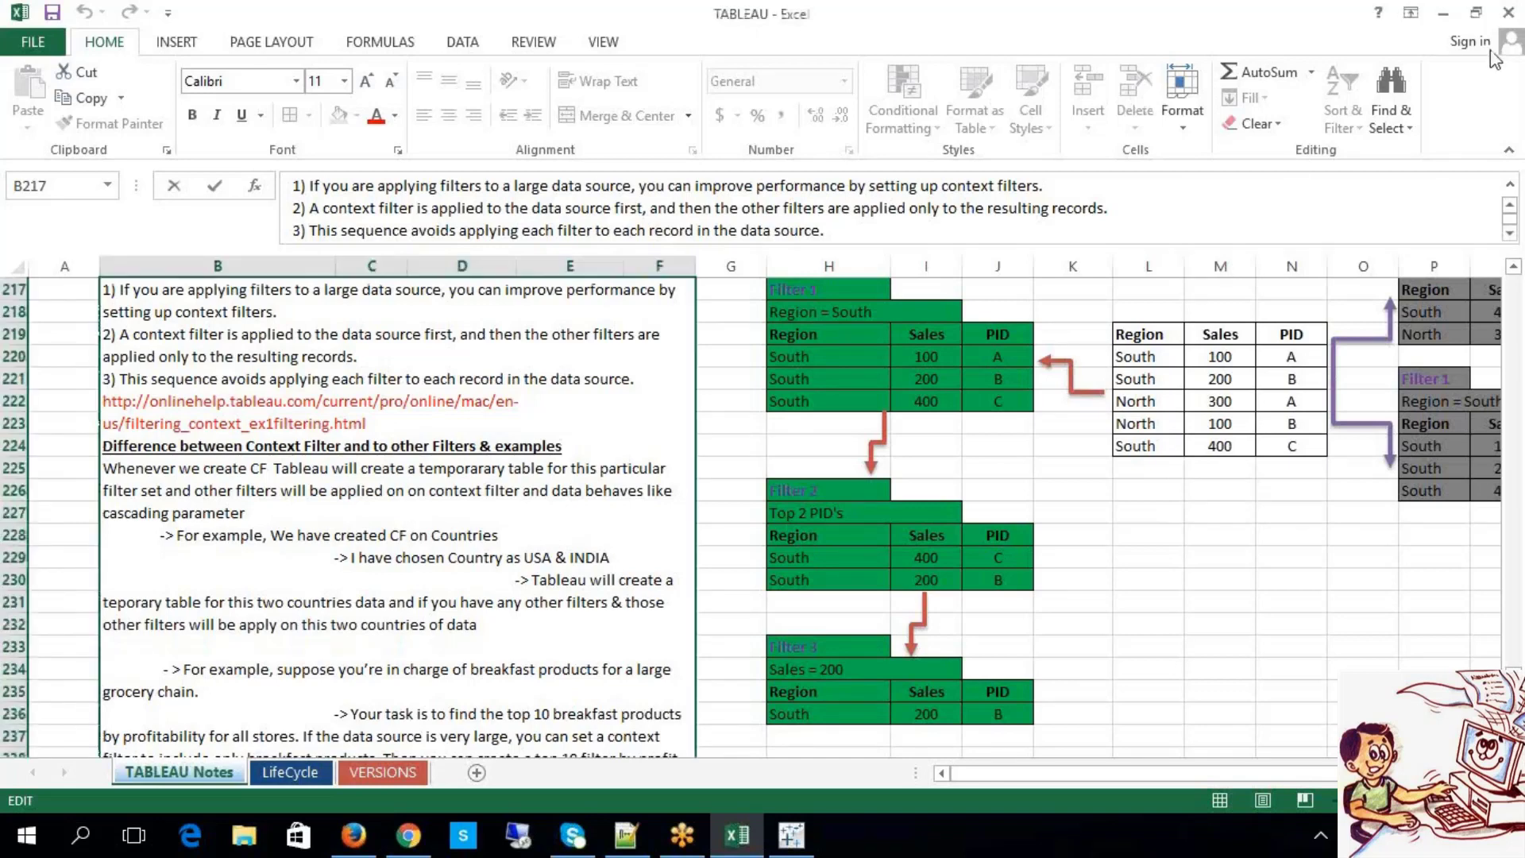
{"action": "left_click", "coordinate": [1274, 560]}
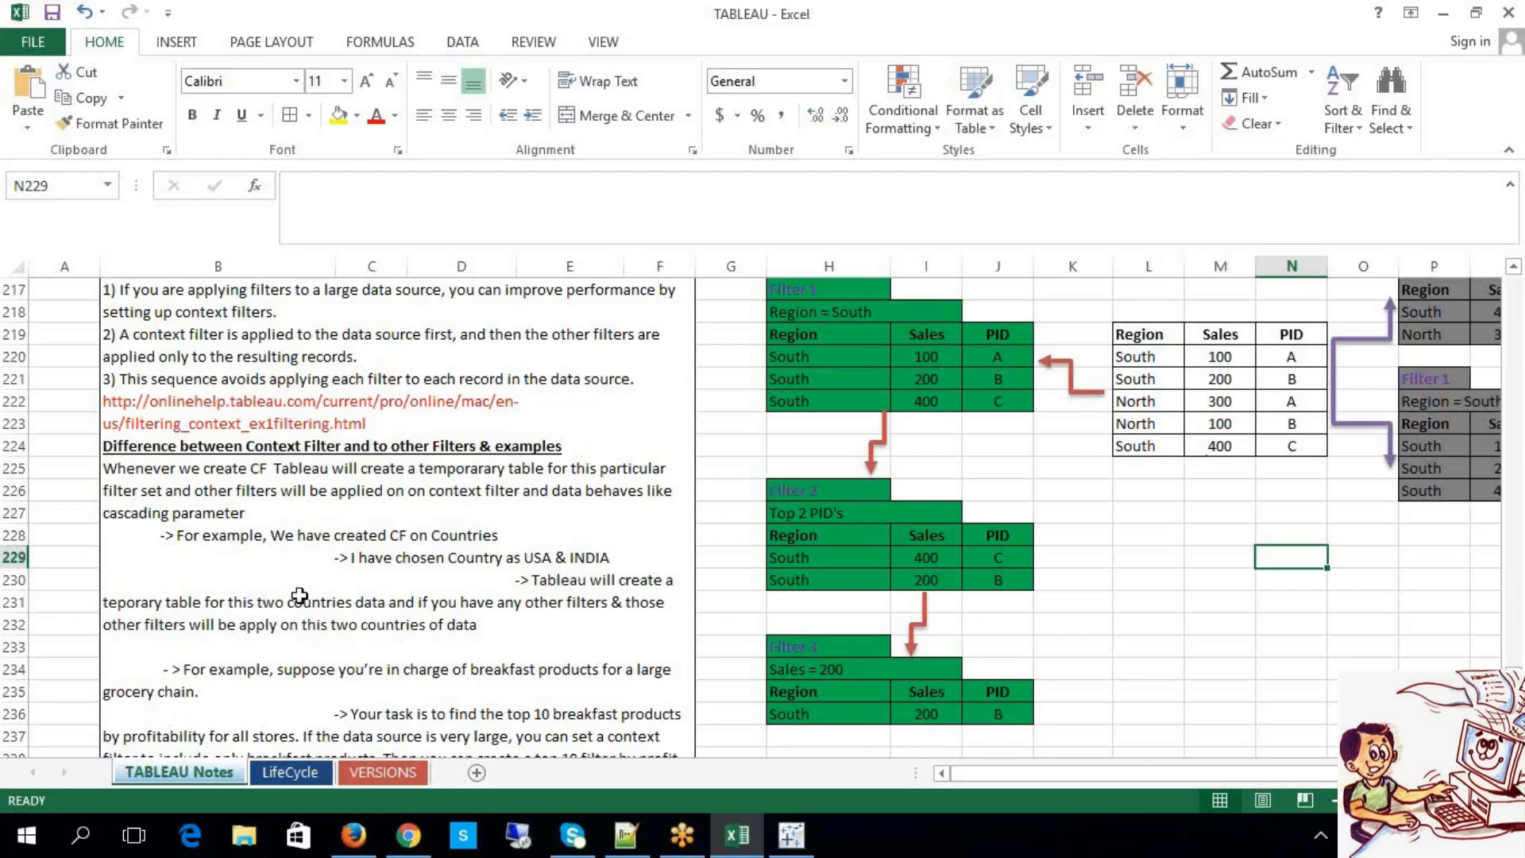
Step: Read through the Country context filter example in the notes, highlighting USA & INDIA and the lines on the temporary table and other filters
{"action": "double_click", "coordinate": [368, 554]}
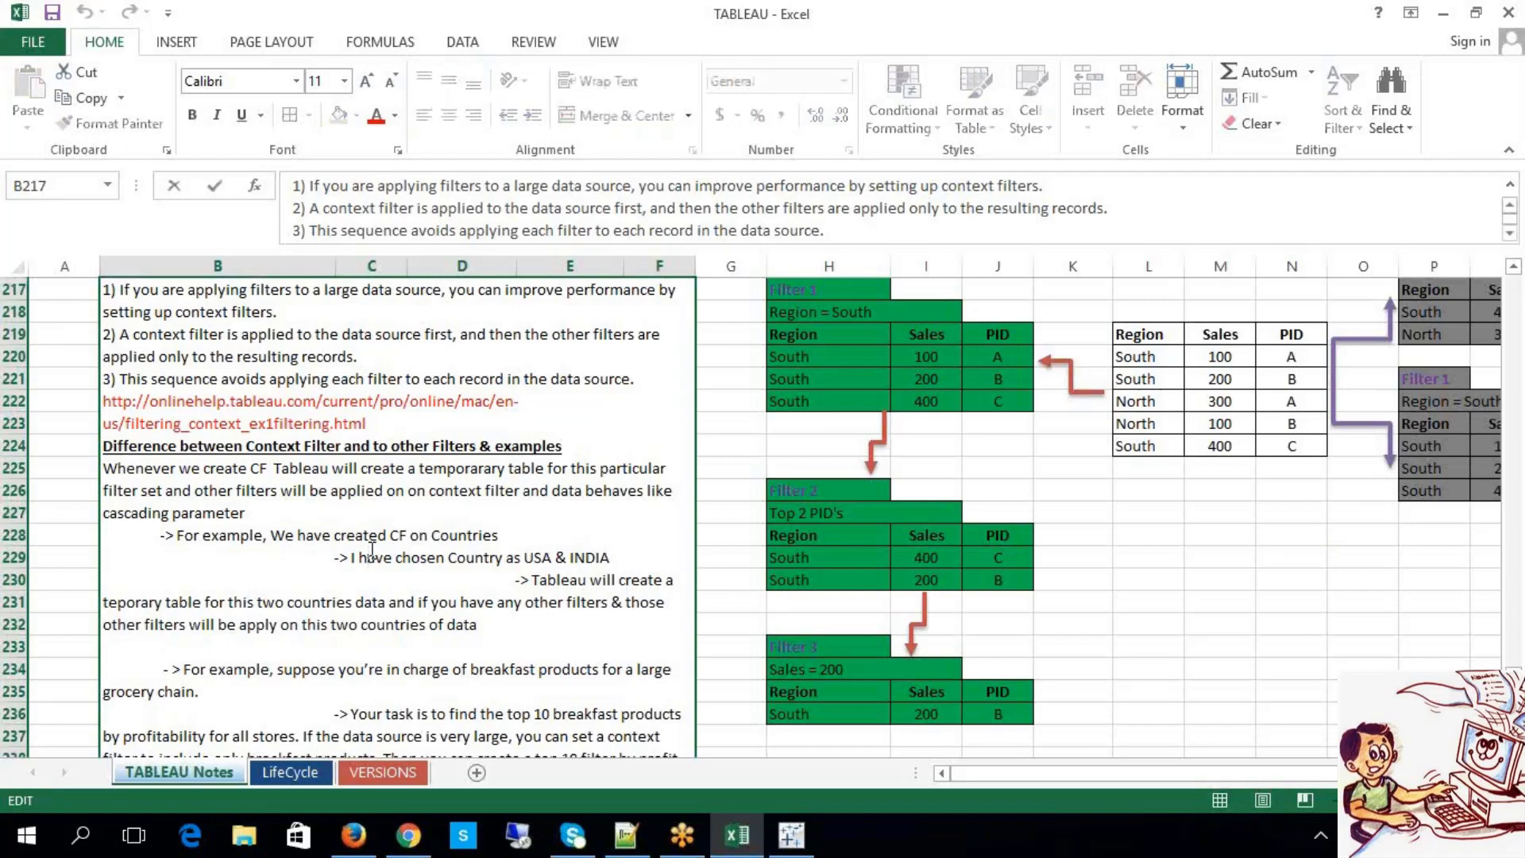
{"action": "left_click_drag", "start_coordinate": [477, 624], "coordinate": [364, 625]}
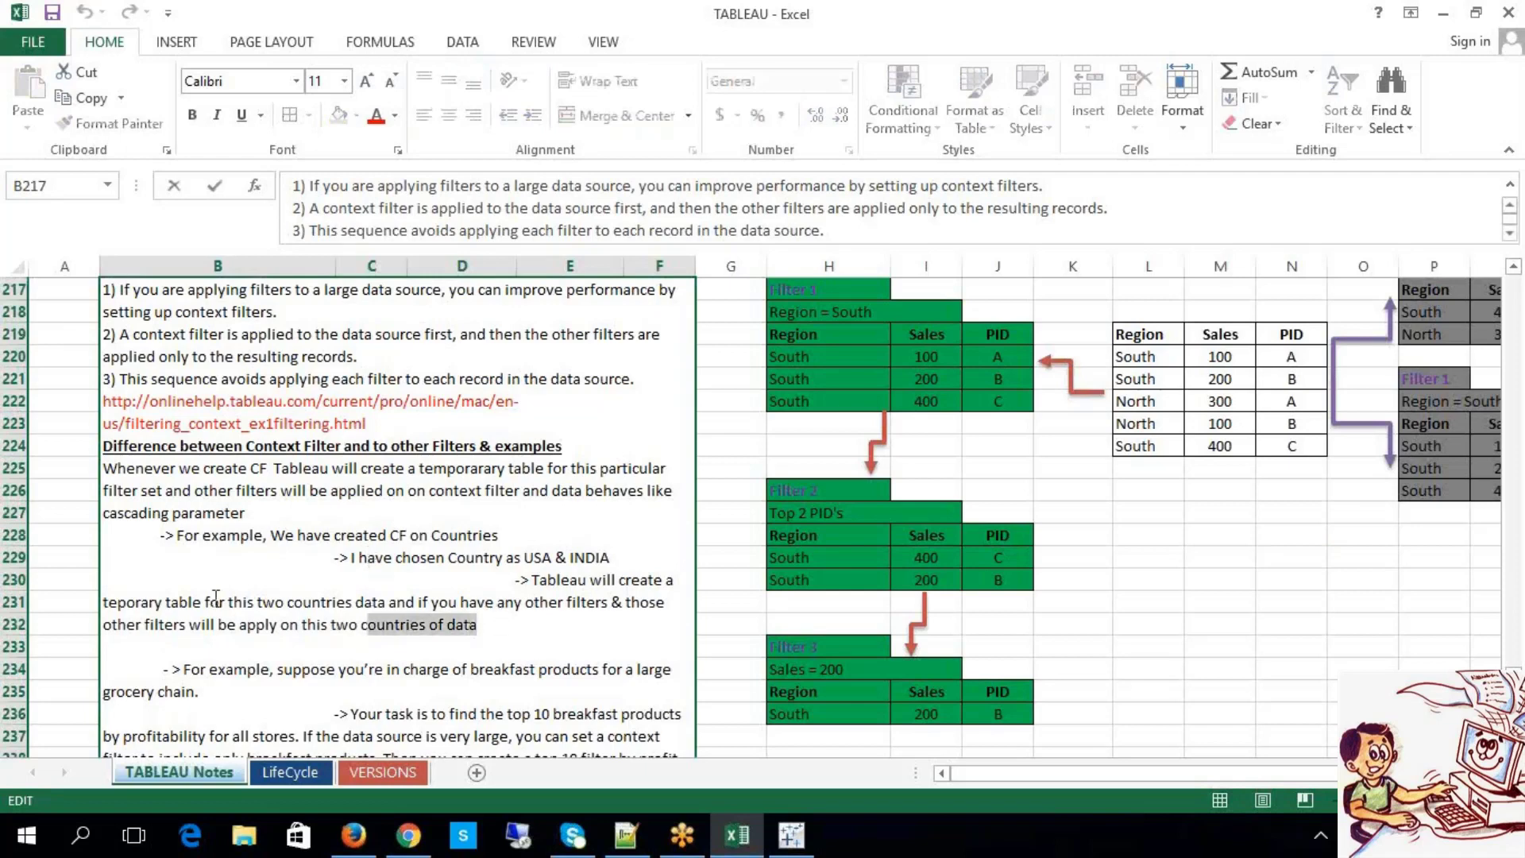
{"action": "left_click_drag", "start_coordinate": [216, 596], "coordinate": [93, 544]}
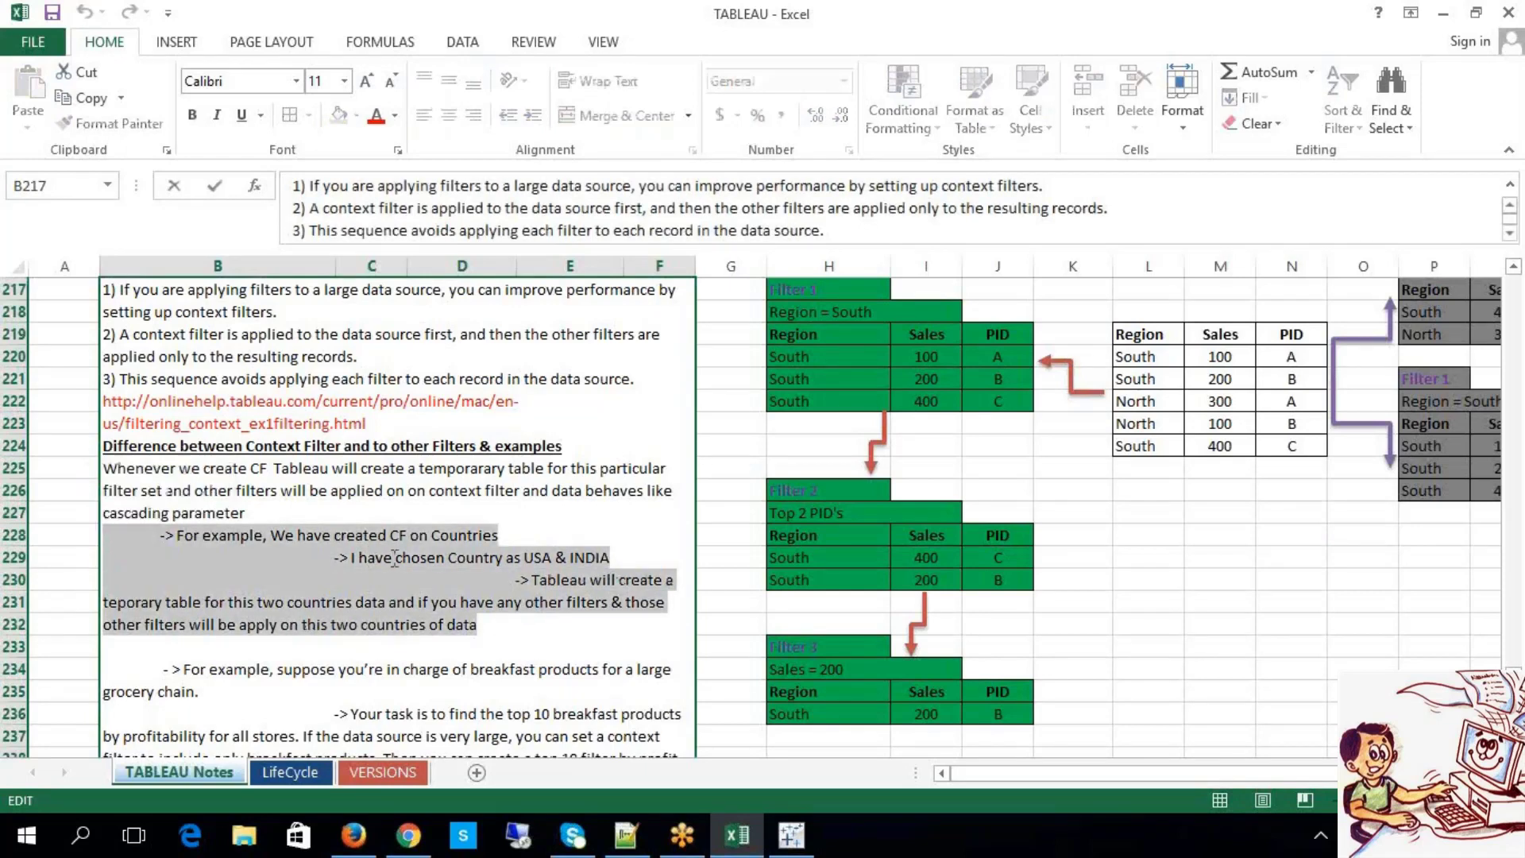
{"action": "left_click", "coordinate": [483, 557]}
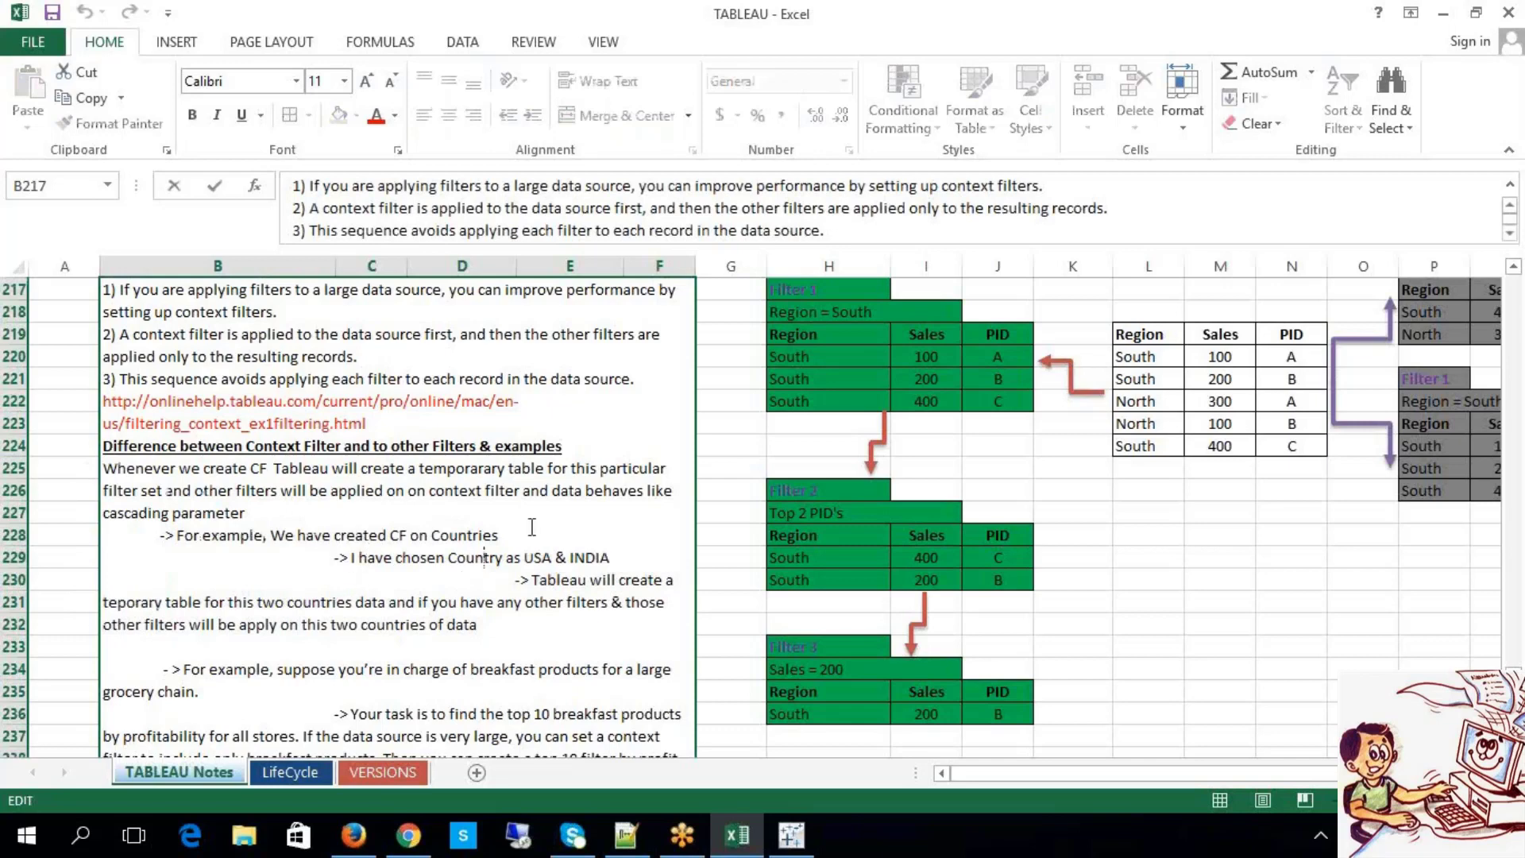
{"action": "left_click", "coordinate": [521, 557]}
{"action": "double_click", "coordinate": [475, 558]}
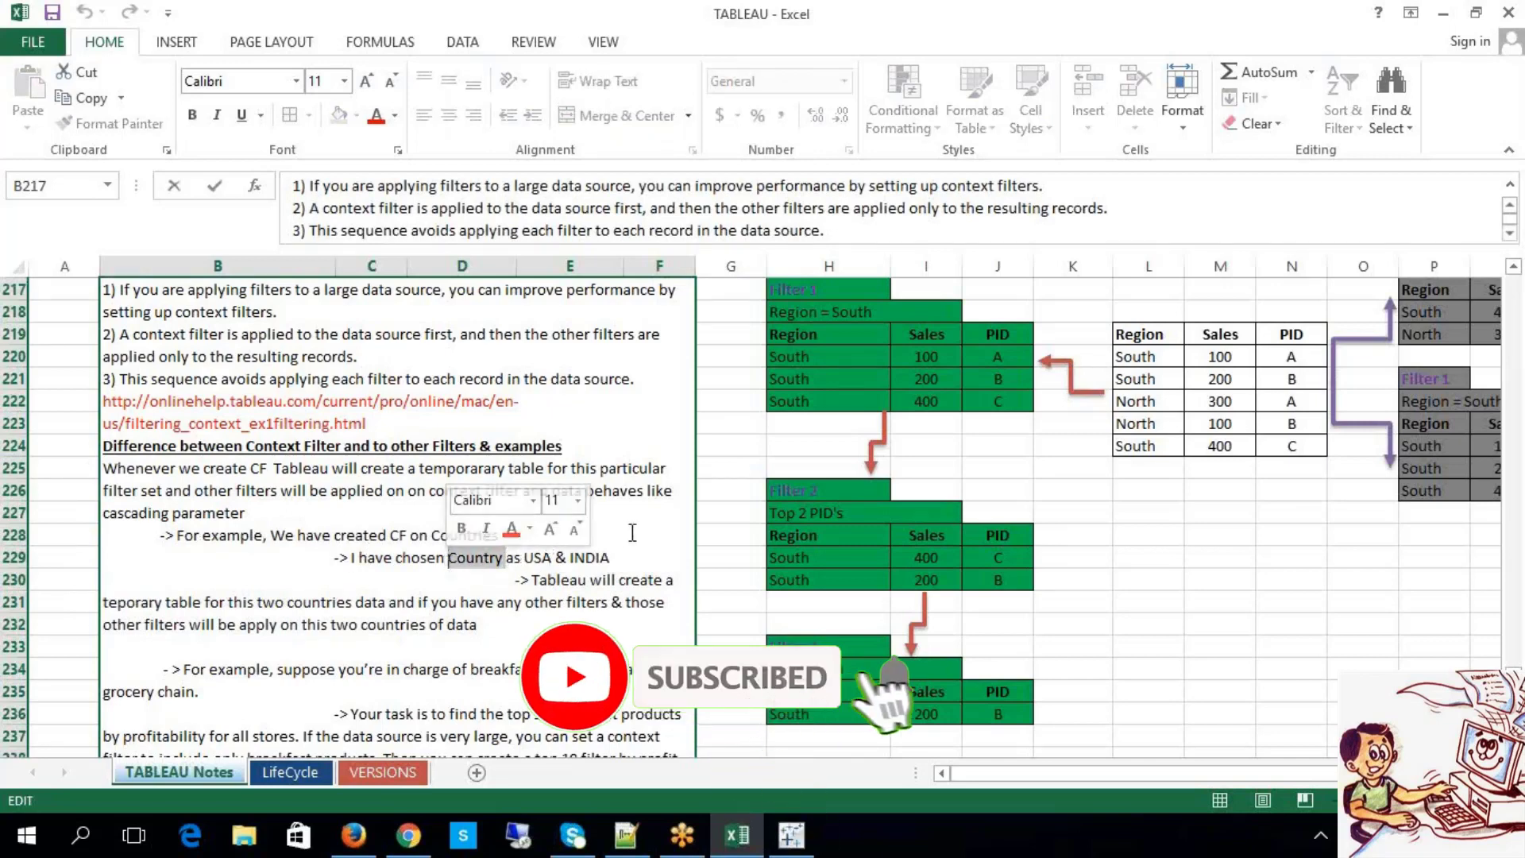
{"action": "left_click_drag", "start_coordinate": [610, 557], "coordinate": [517, 556]}
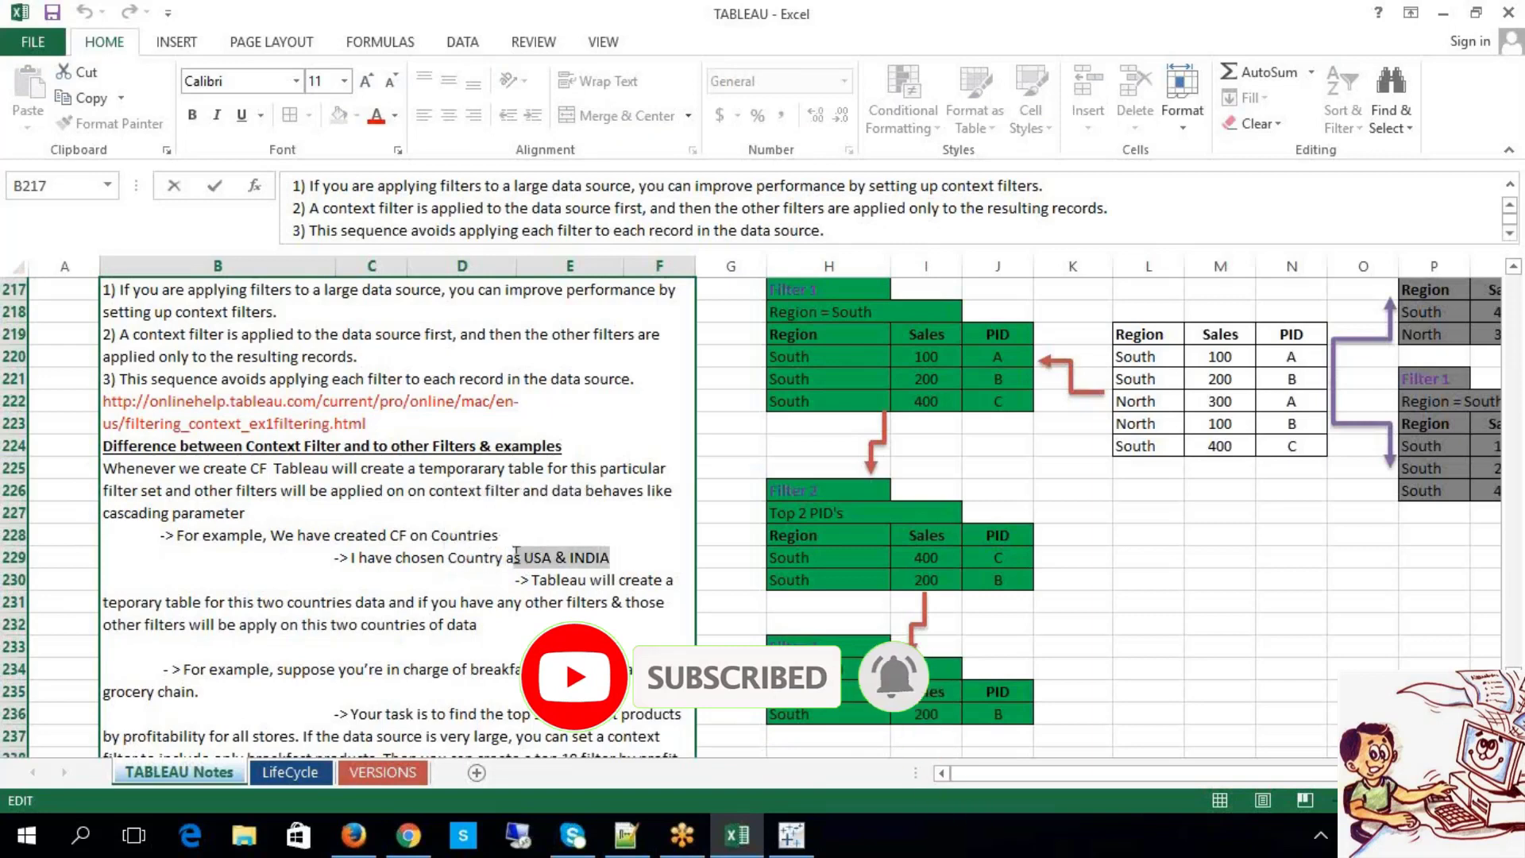
{"action": "left_click", "coordinate": [468, 561]}
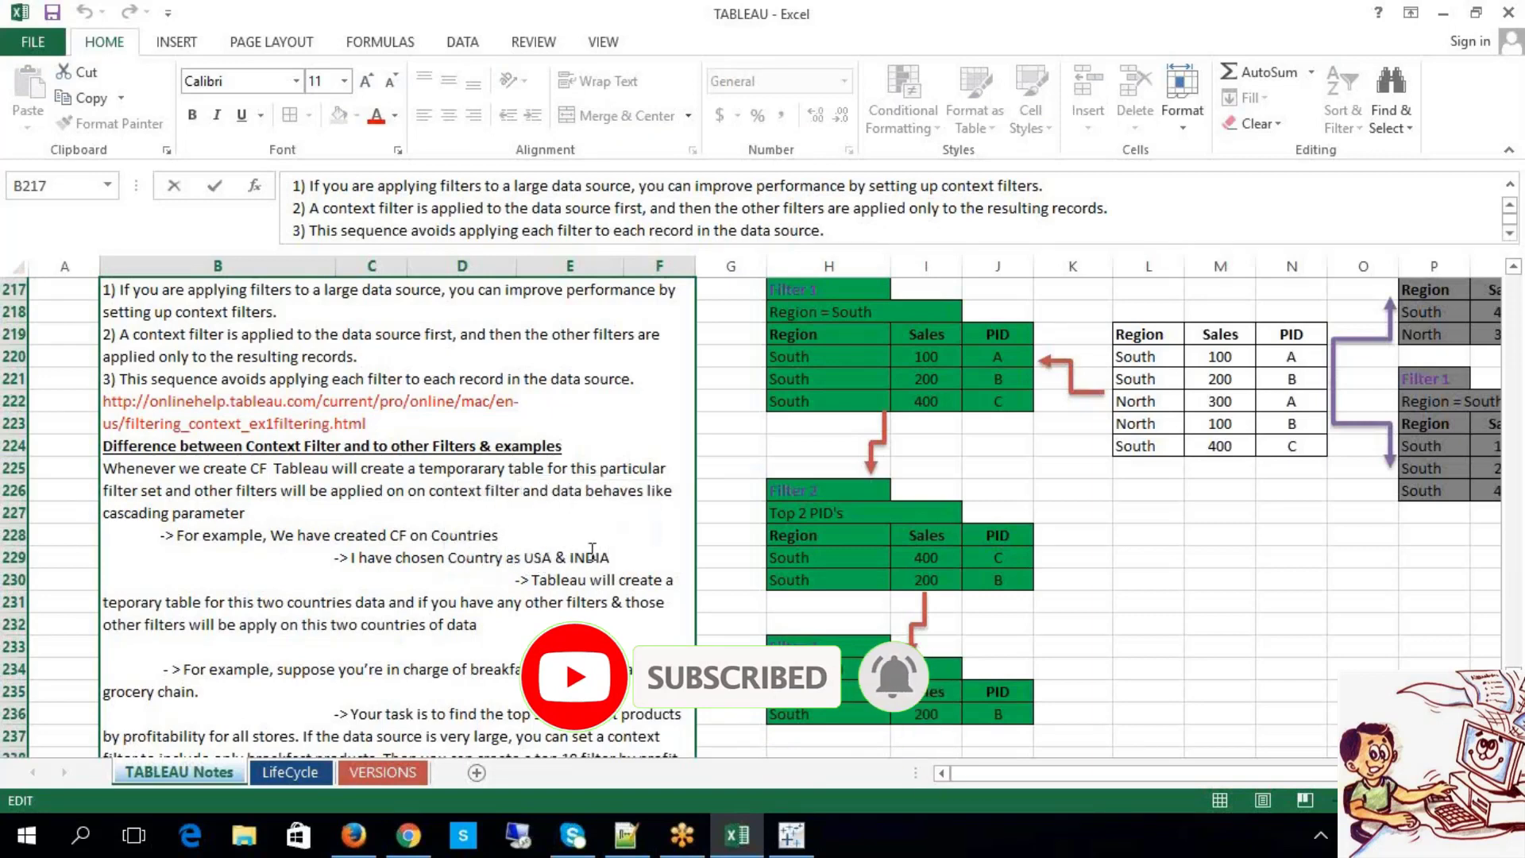
{"action": "left_click_drag", "start_coordinate": [549, 580], "coordinate": [522, 564]}
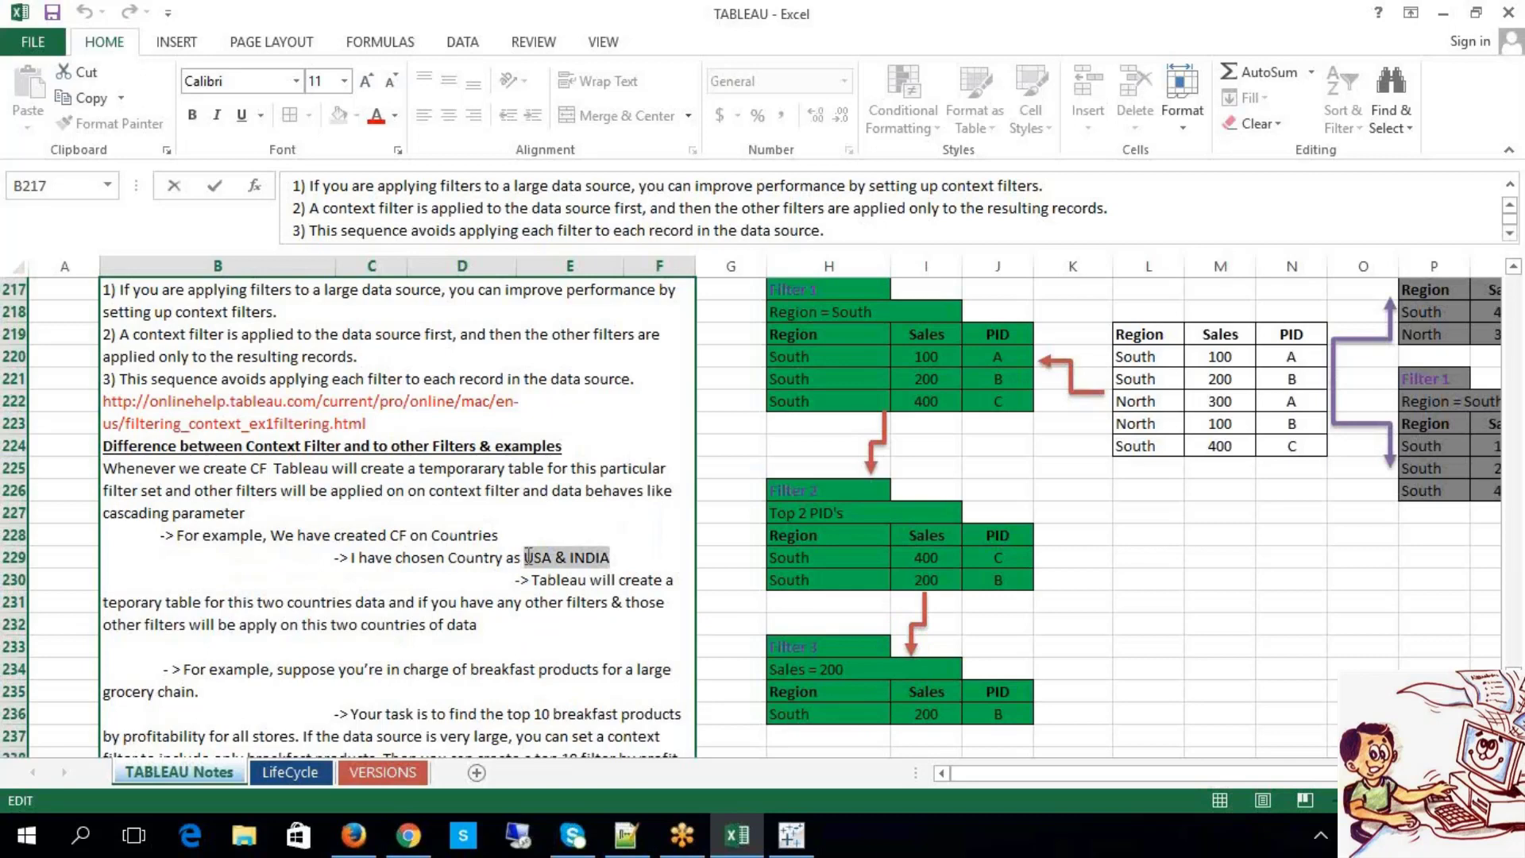
{"action": "left_click_drag", "start_coordinate": [532, 580], "coordinate": [601, 604]}
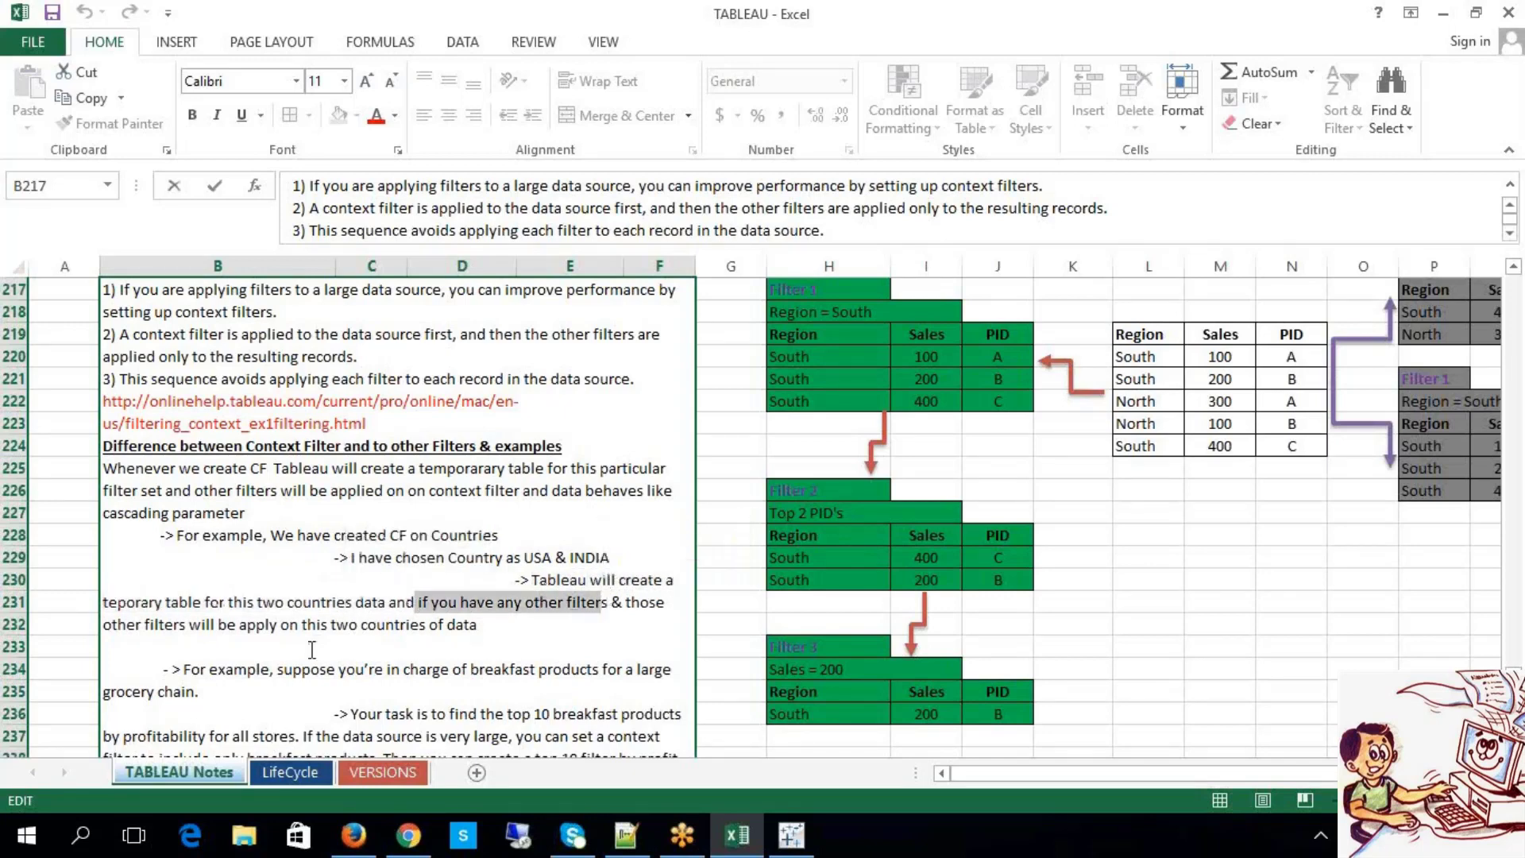
{"action": "left_click_drag", "start_coordinate": [610, 558], "coordinate": [524, 558]}
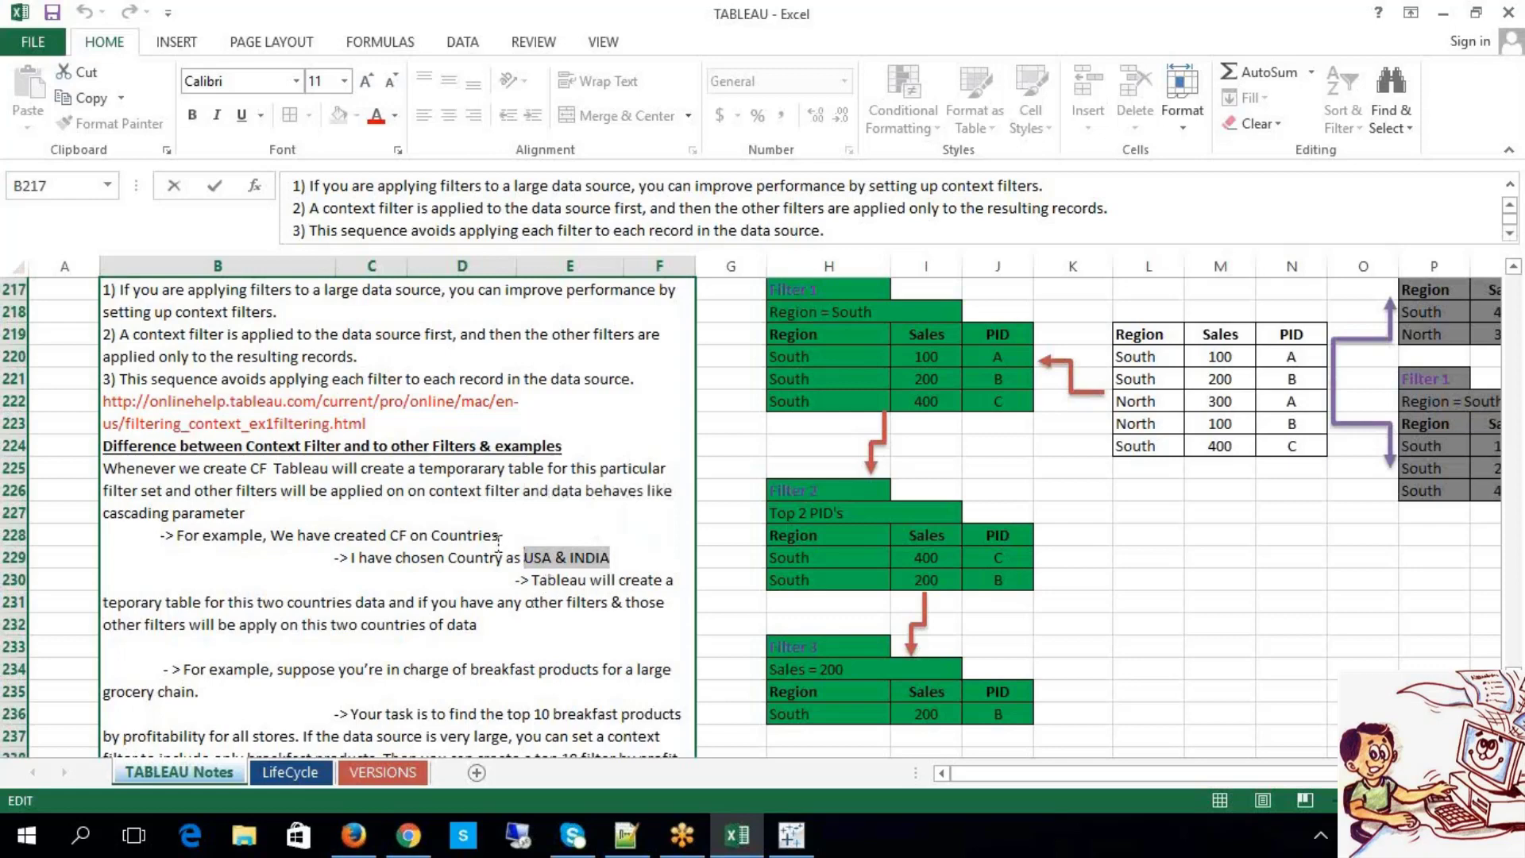
{"action": "left_click_drag", "start_coordinate": [477, 626], "coordinate": [334, 567]}
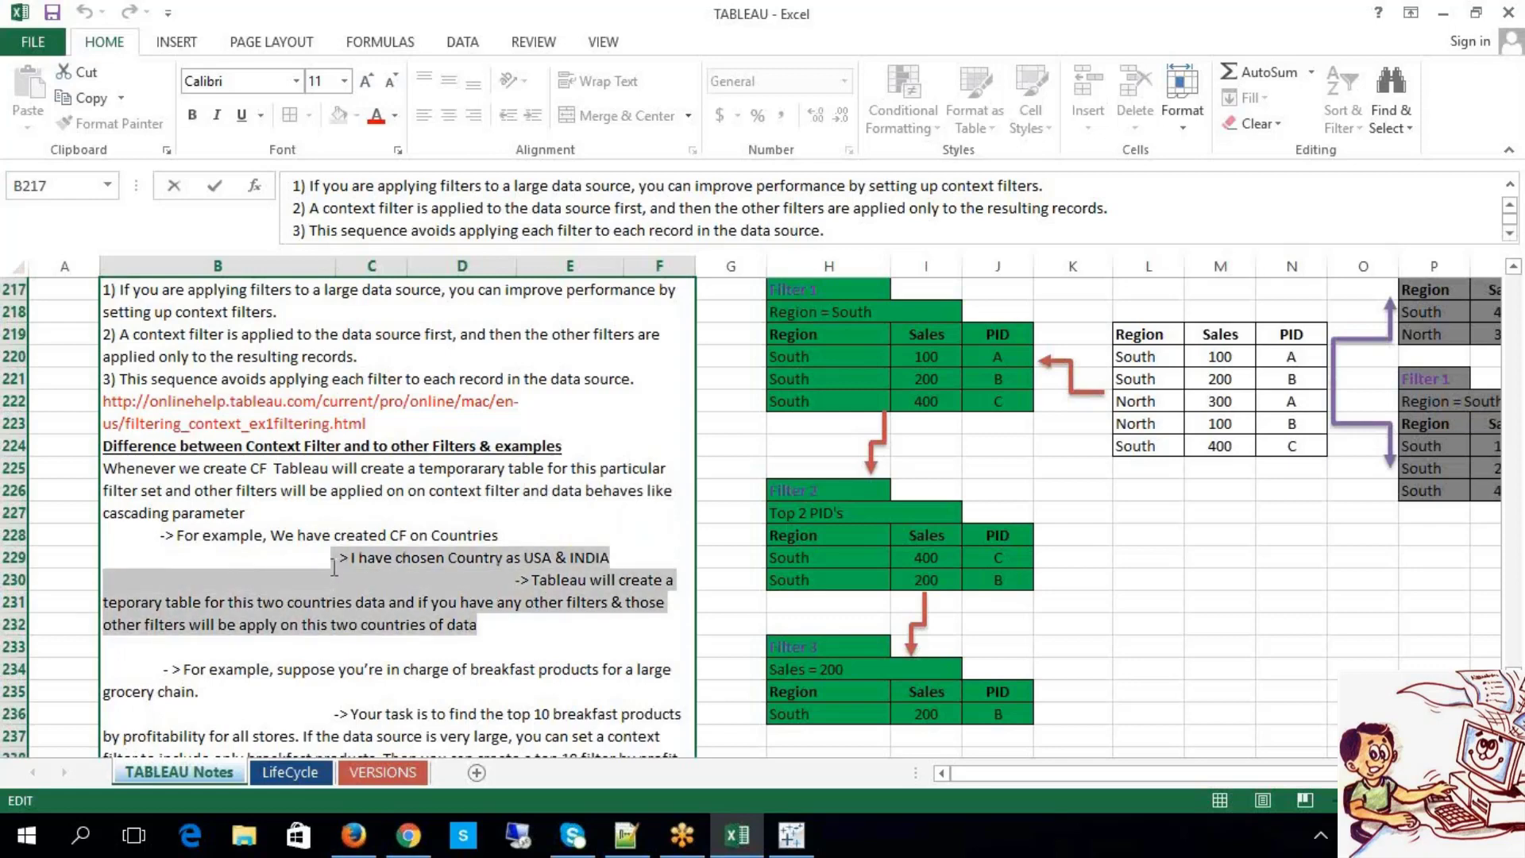
{"action": "left_click", "coordinate": [1227, 580]}
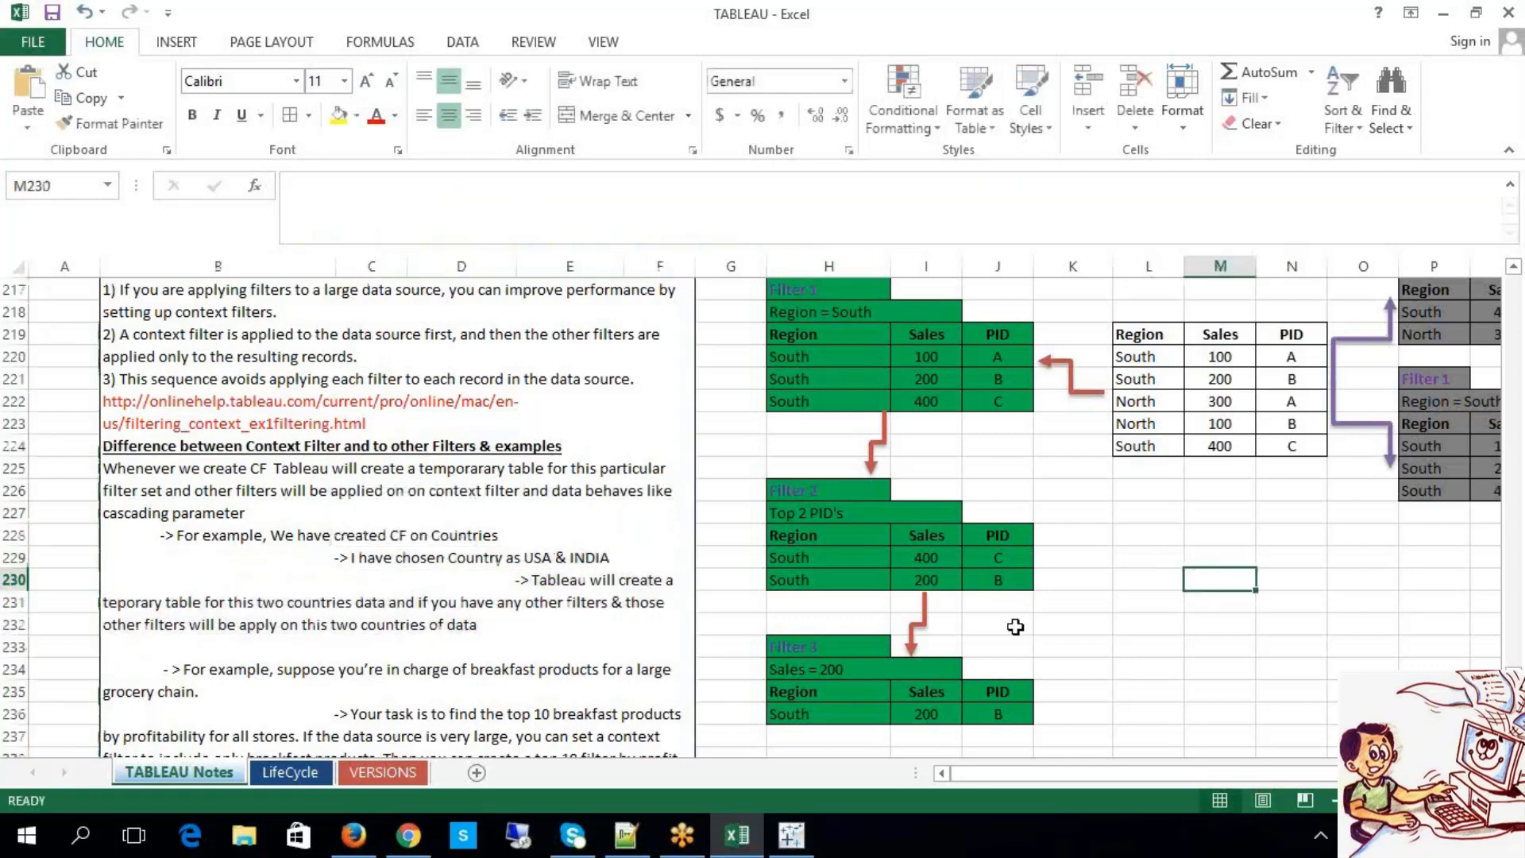
Step: Read the breakfast products example and the closing paragraph on temporary tables in the context filter notes
{"action": "left_click", "coordinate": [1170, 648]}
{"action": "key", "text": "Down"}
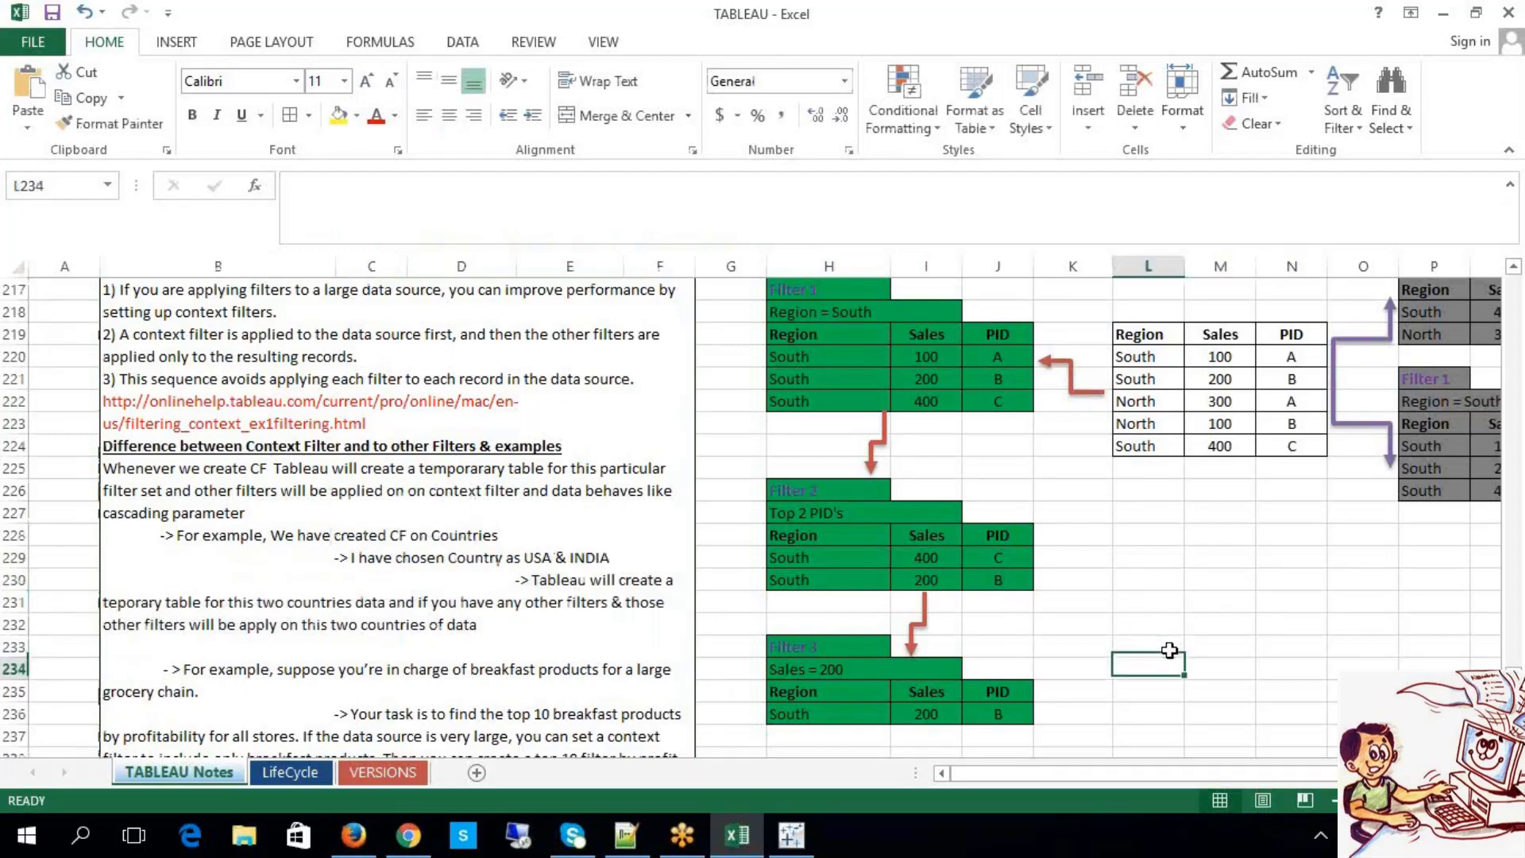
{"action": "key", "text": "Down"}
{"action": "key", "text": "Down"}
{"action": "key", "text": "Down"}
{"action": "key", "text": "Down"}
{"action": "key", "text": "Down"}
{"action": "key", "text": "Down"}
{"action": "key", "text": "Down"}
{"action": "key", "text": "Down"}
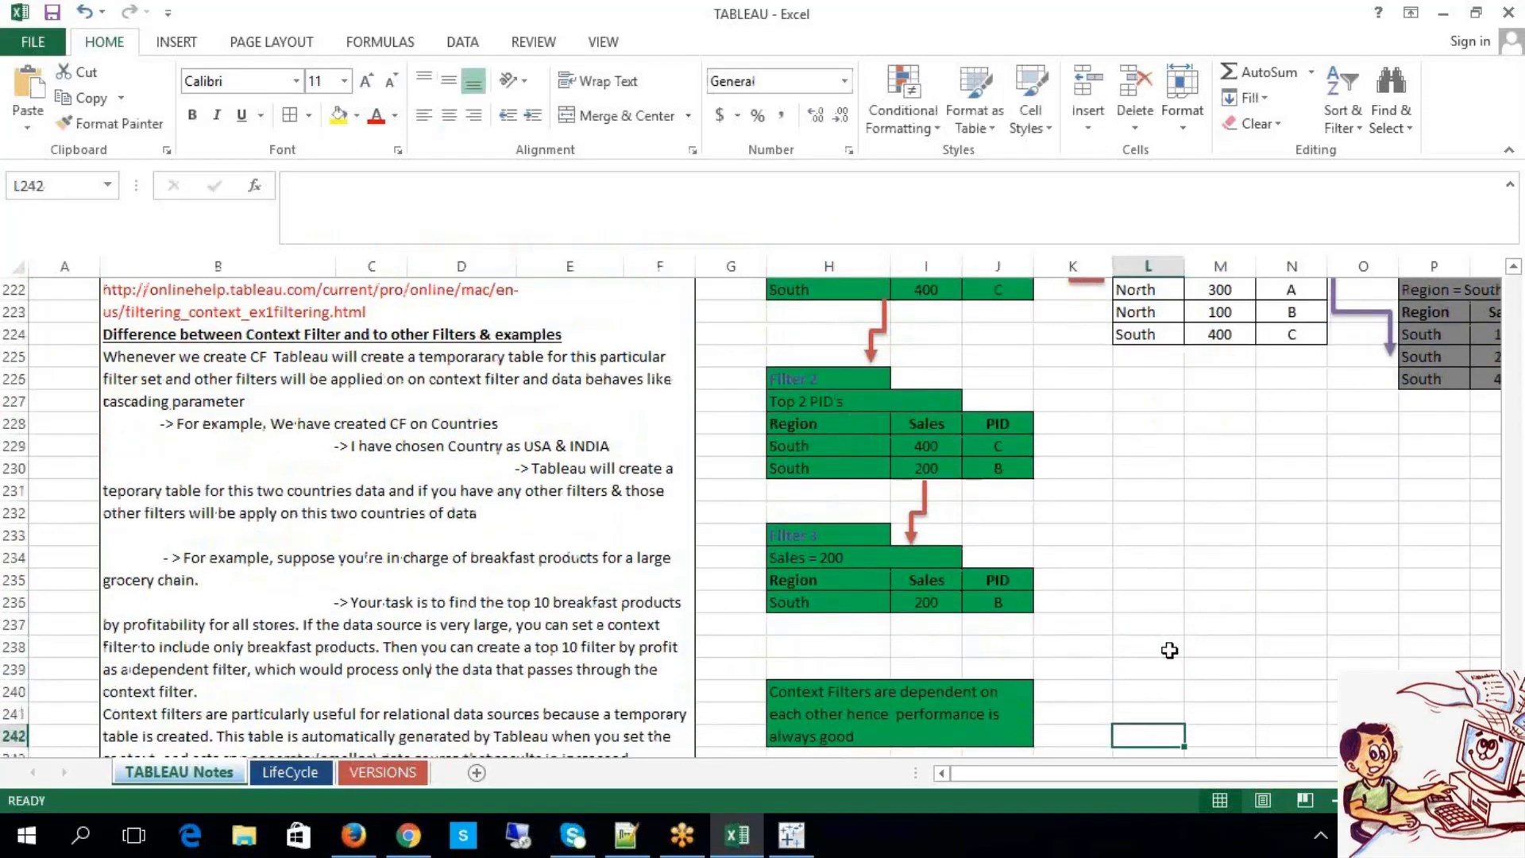
{"action": "key", "text": "Down"}
{"action": "key", "text": "Down"}
{"action": "key", "text": "Down"}
{"action": "key", "text": "Down"}
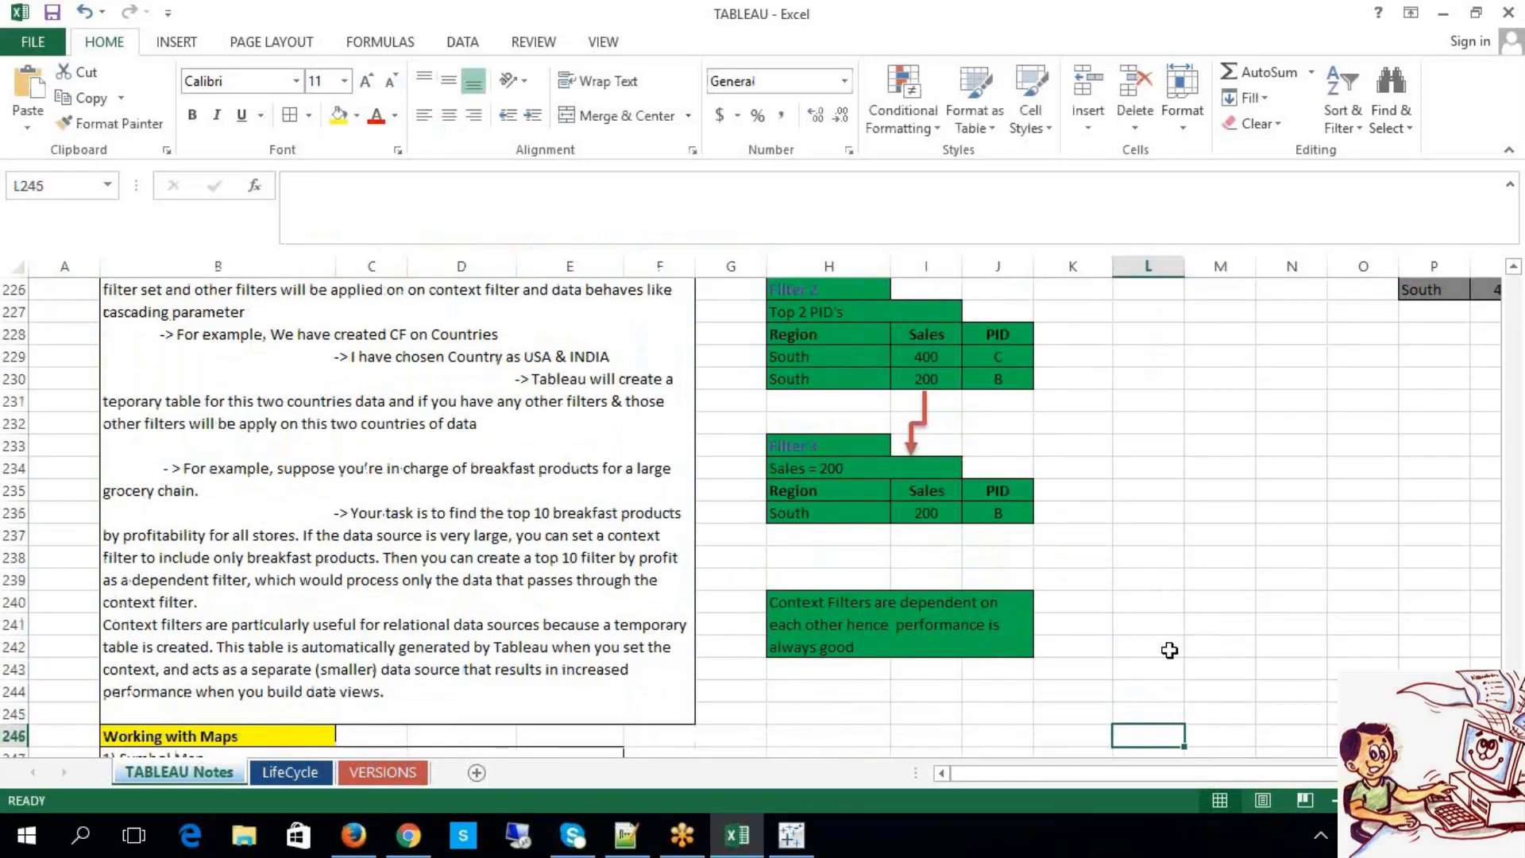
{"action": "key", "text": "Down"}
{"action": "key", "text": "Down"}
{"action": "key", "text": "Down"}
{"action": "key", "text": "Down"}
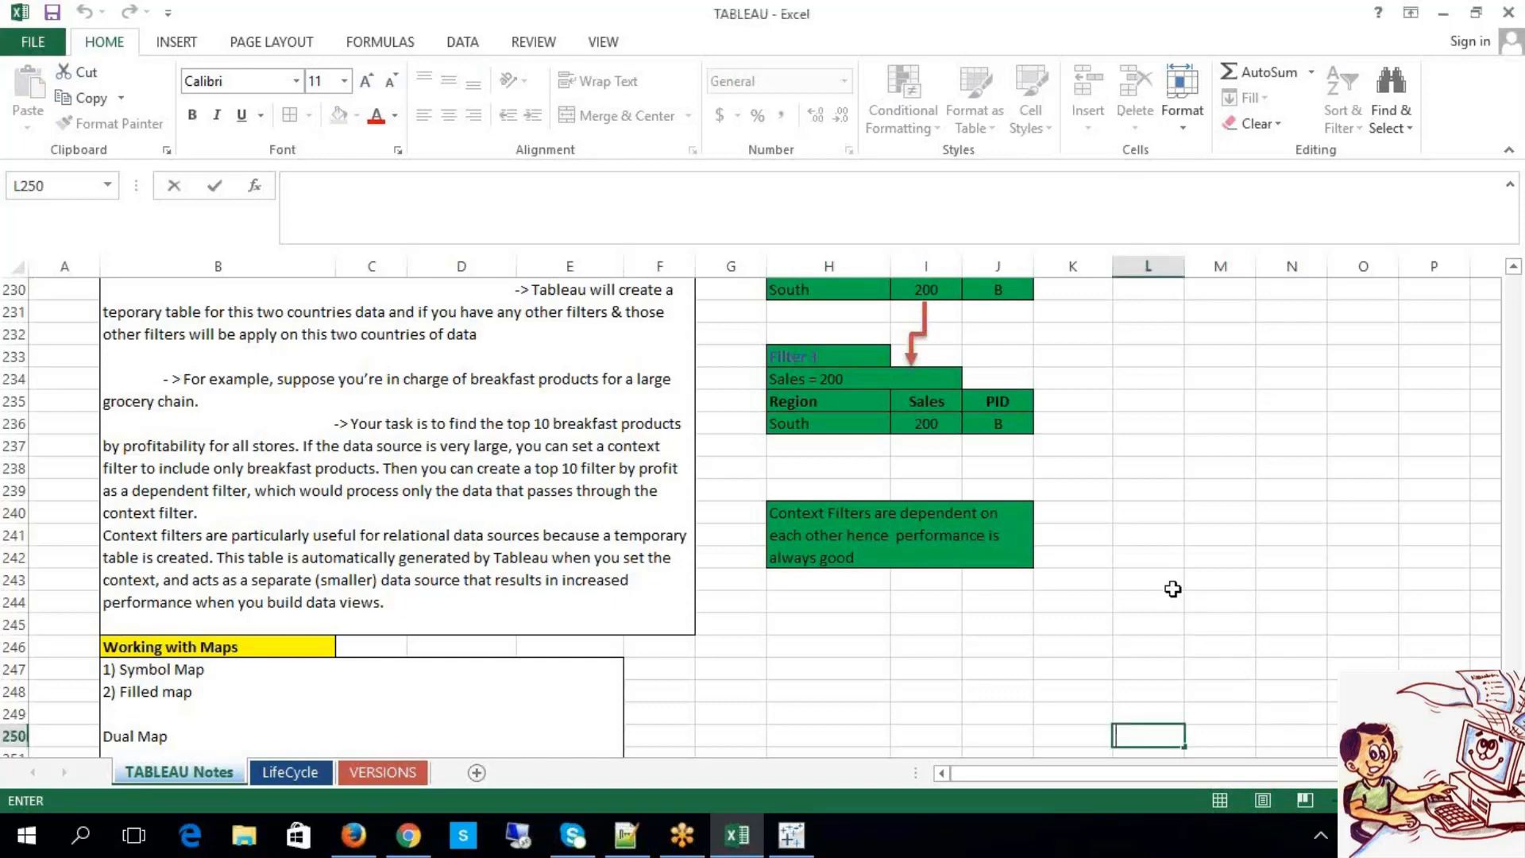
Step: Save the workbook and look over the end of the context filter notes and the start of the Working with Maps section
{"action": "key", "text": "ctrl+s"}
{"action": "double_click", "coordinate": [217, 618]}
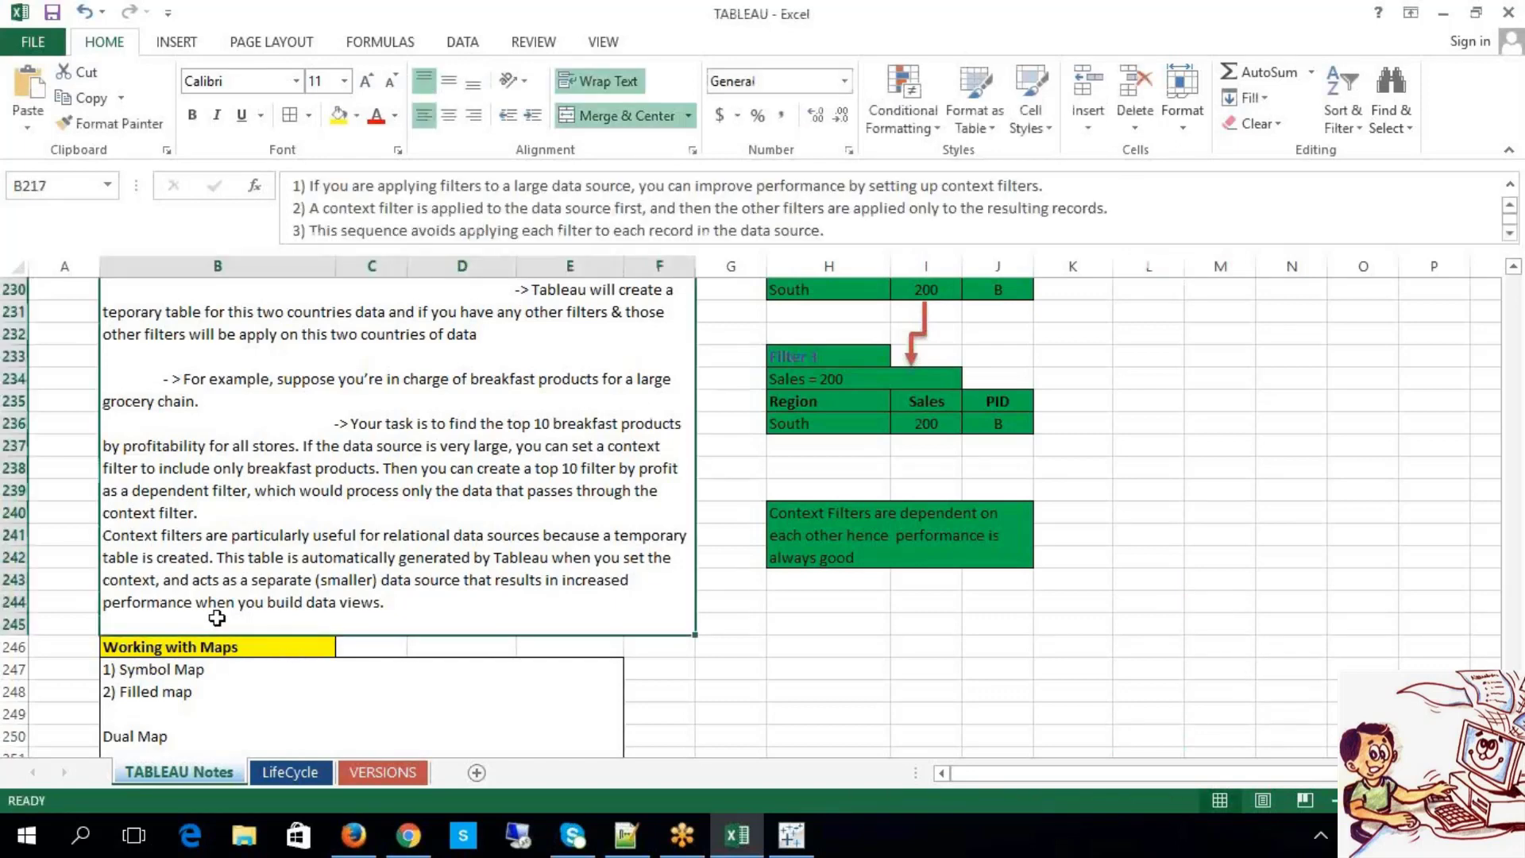
{"action": "left_click", "coordinate": [1104, 671]}
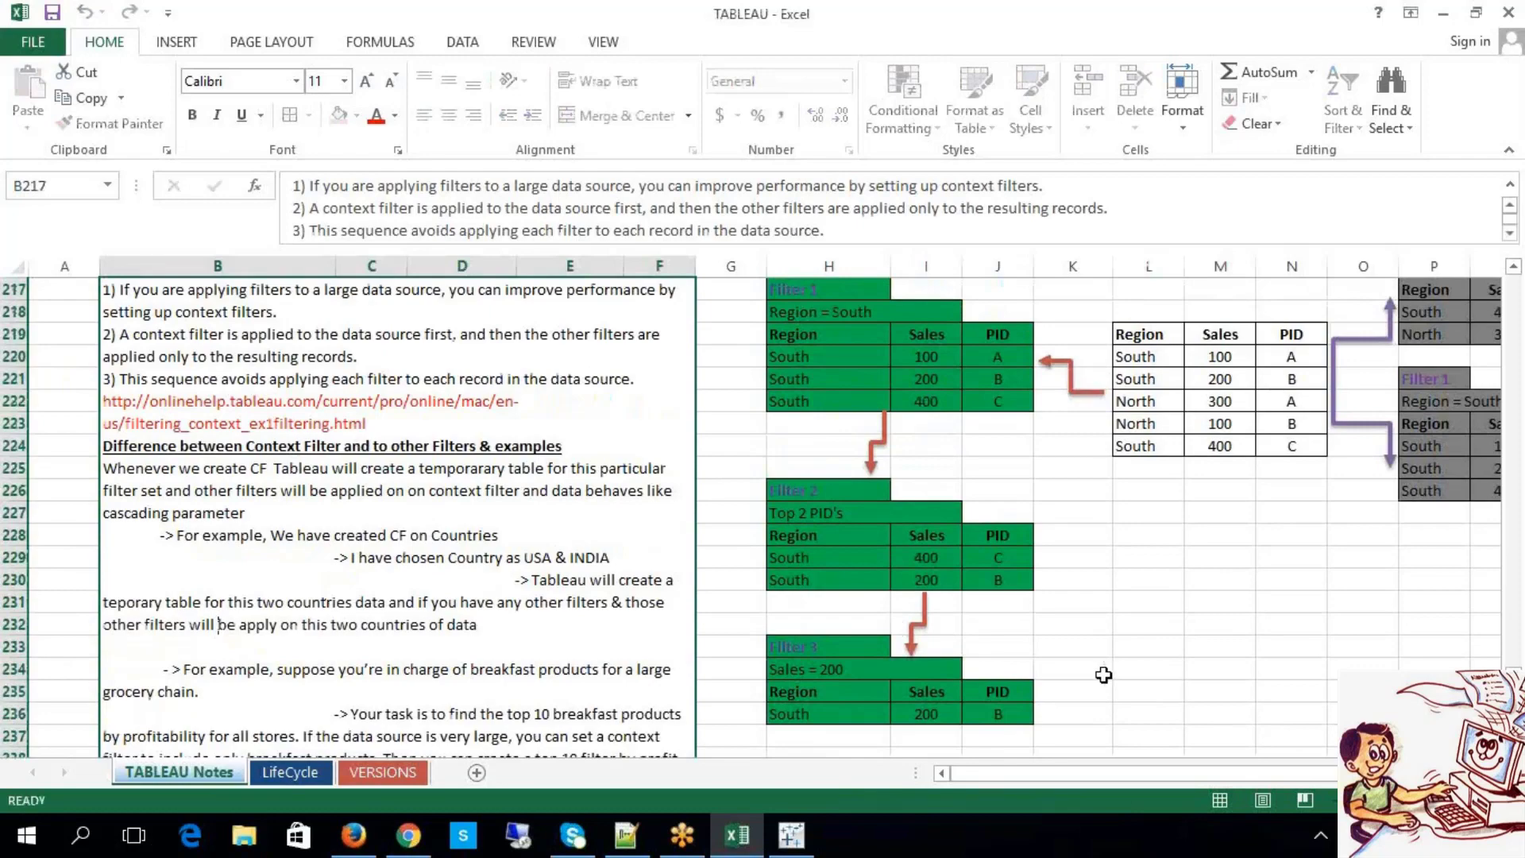
{"action": "scroll", "coordinate": [329, 470], "scroll_direction": "down", "scroll_amount": 6}
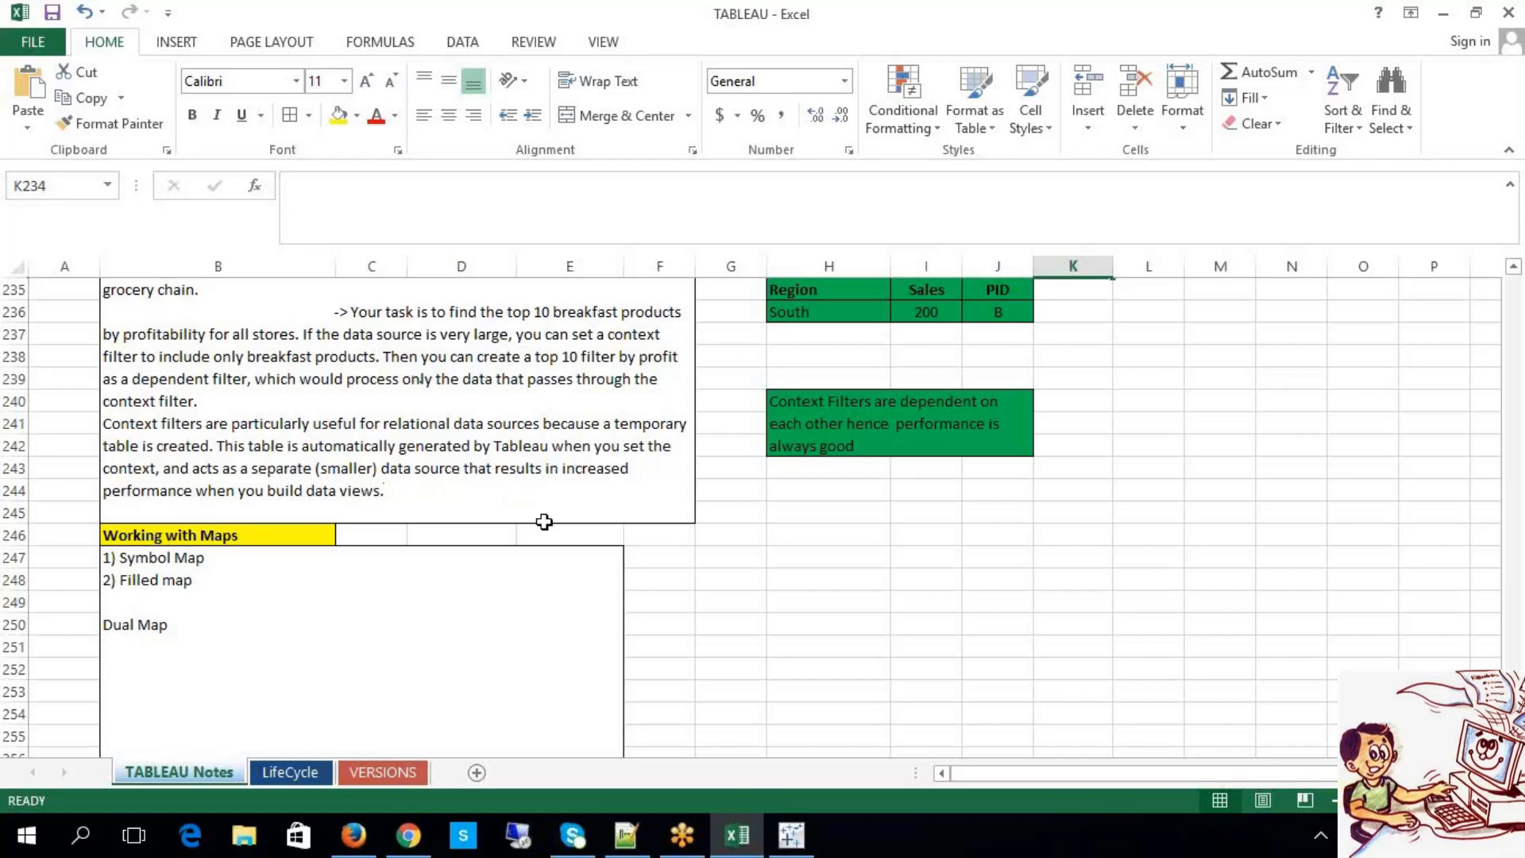
{"action": "left_click", "coordinate": [691, 570]}
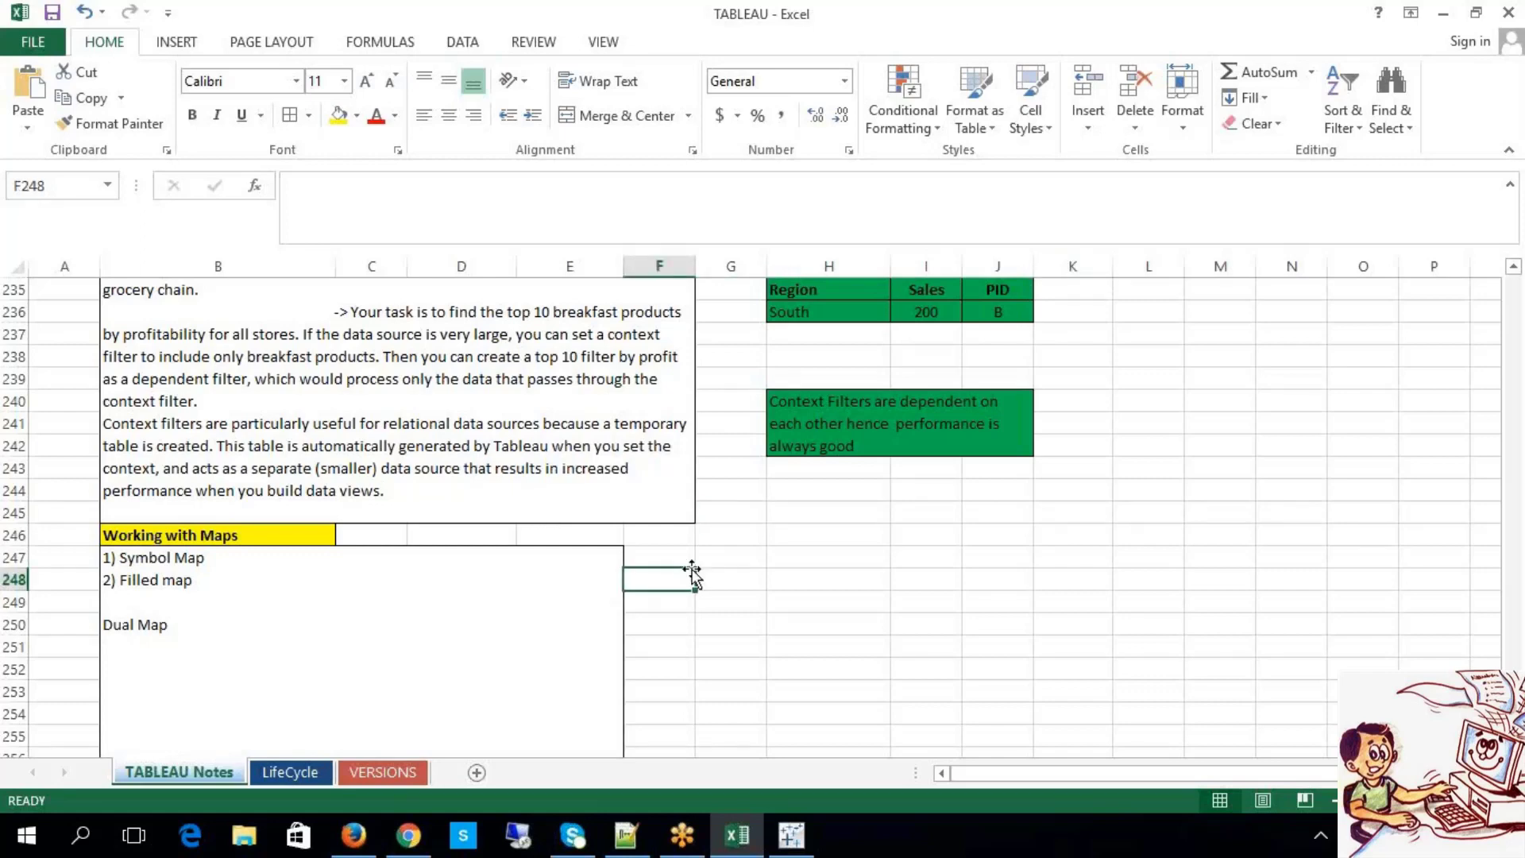
{"action": "scroll", "coordinate": [692, 571], "scroll_direction": "up", "scroll_amount": 2}
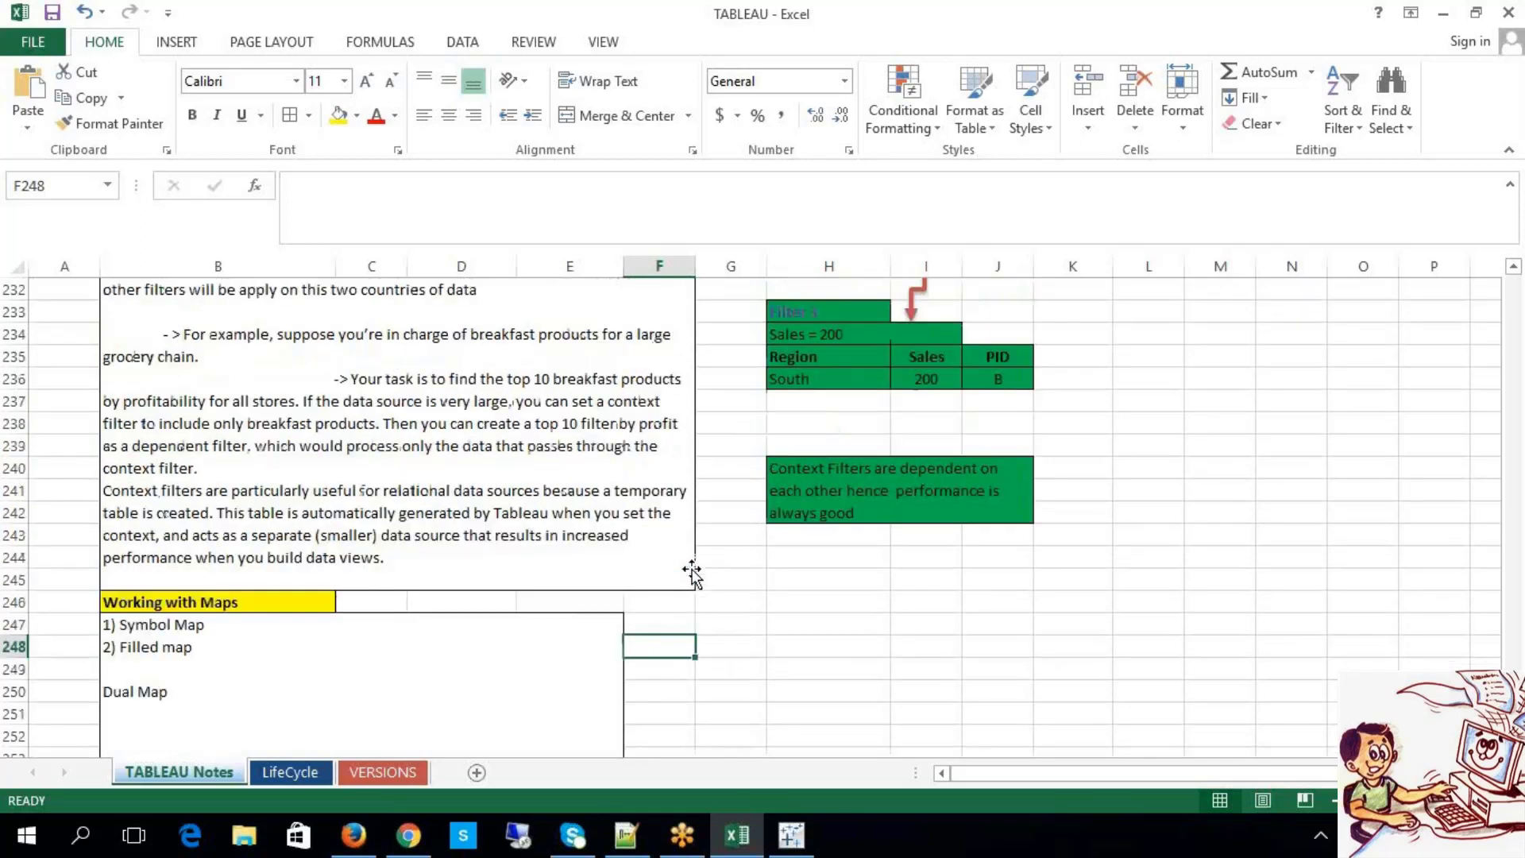
Step: Review the breakfast products example again, along with the Quick Filters section and the numbered context filter points
{"action": "left_click", "coordinate": [600, 490]}
{"action": "left_click", "coordinate": [1291, 489]}
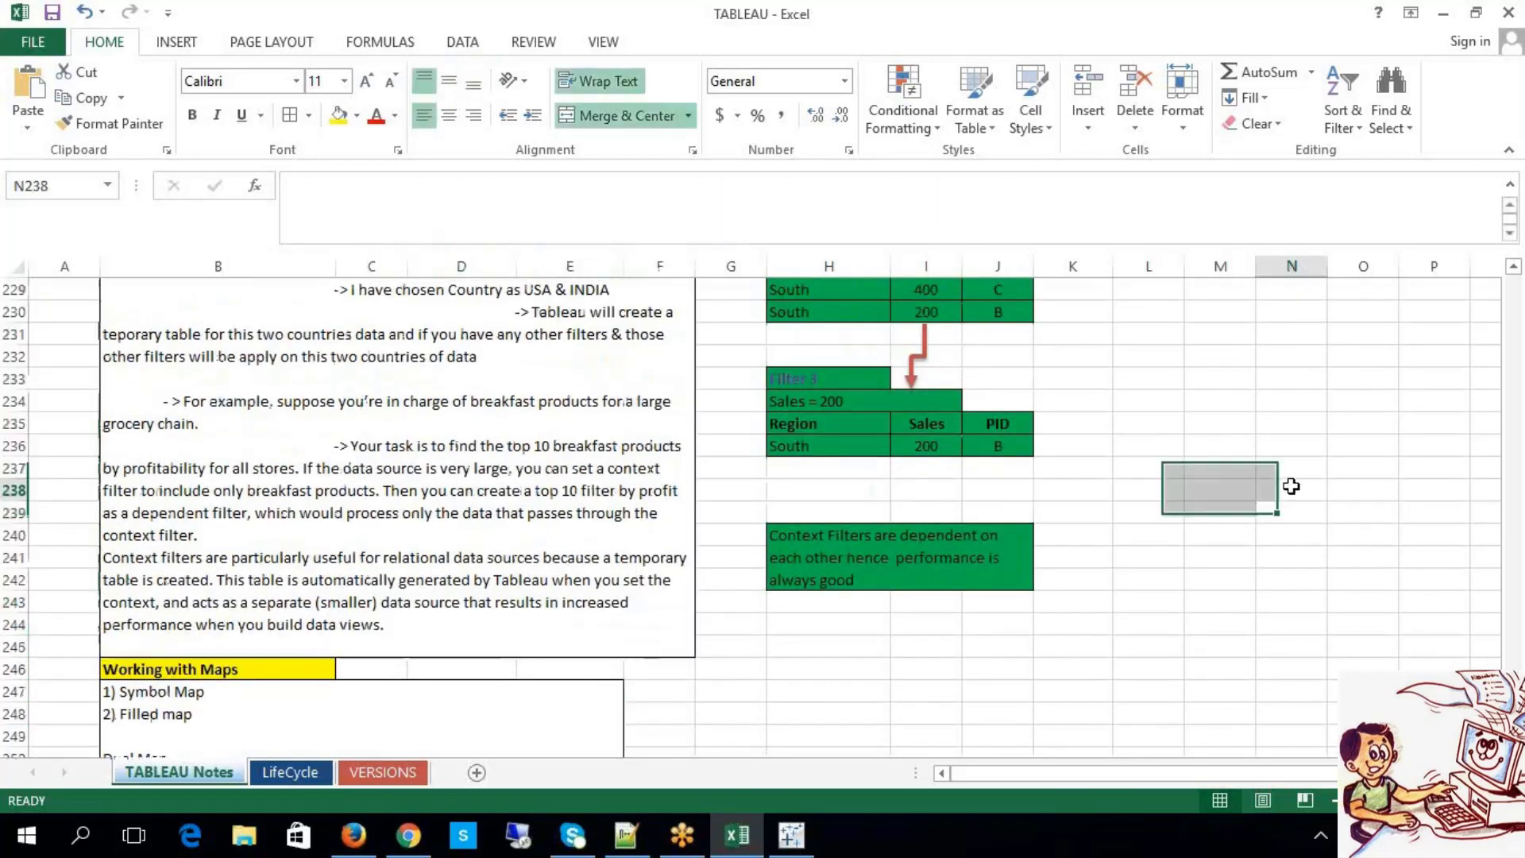
{"action": "scroll", "coordinate": [607, 556], "scroll_direction": "up", "scroll_amount": 1}
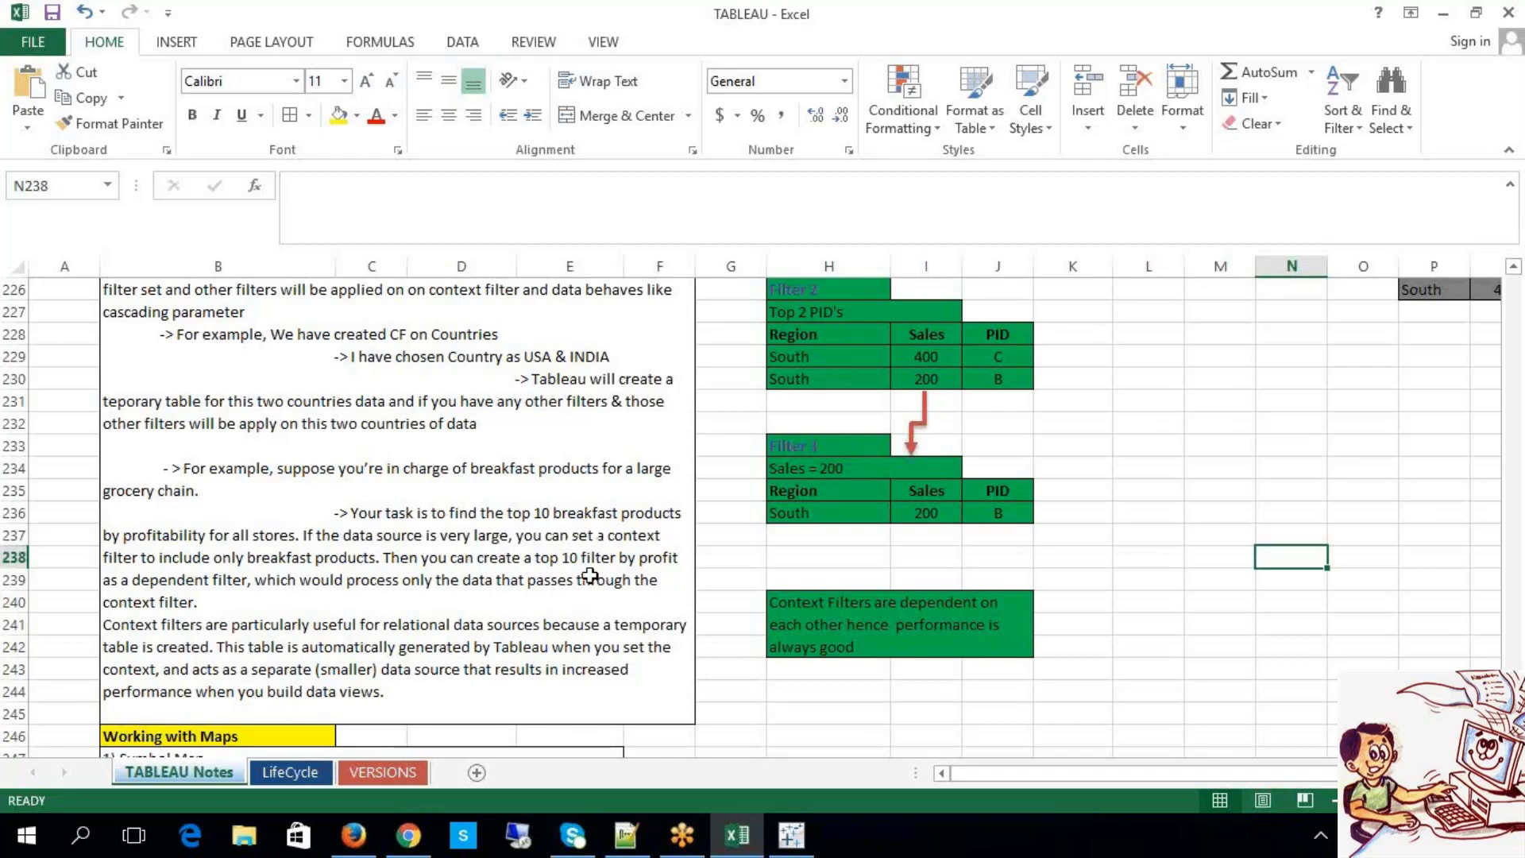
{"action": "double_click", "coordinate": [512, 618]}
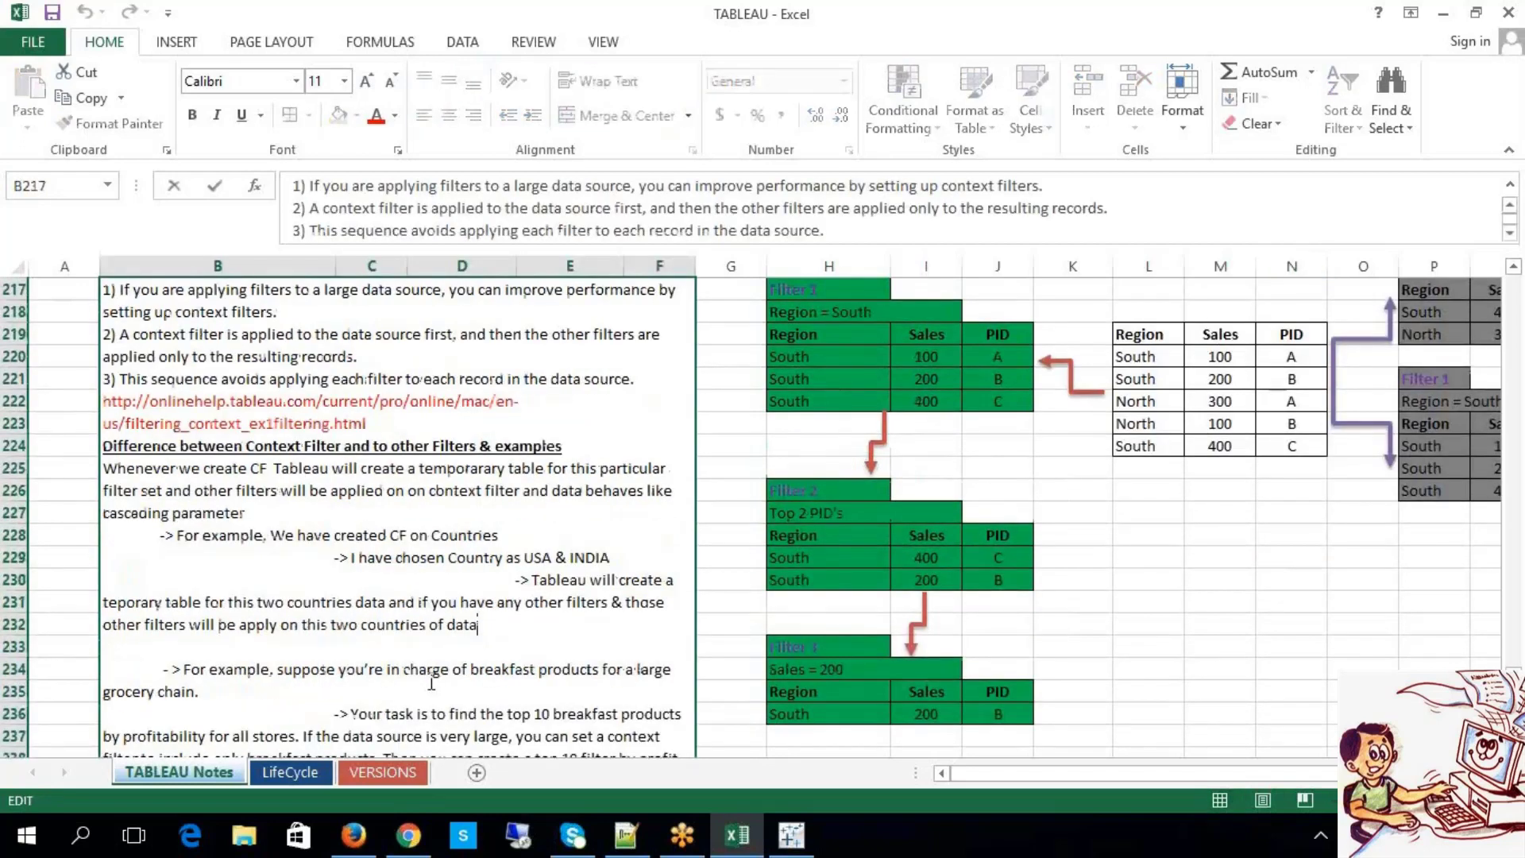
{"action": "left_click", "coordinate": [1087, 646]}
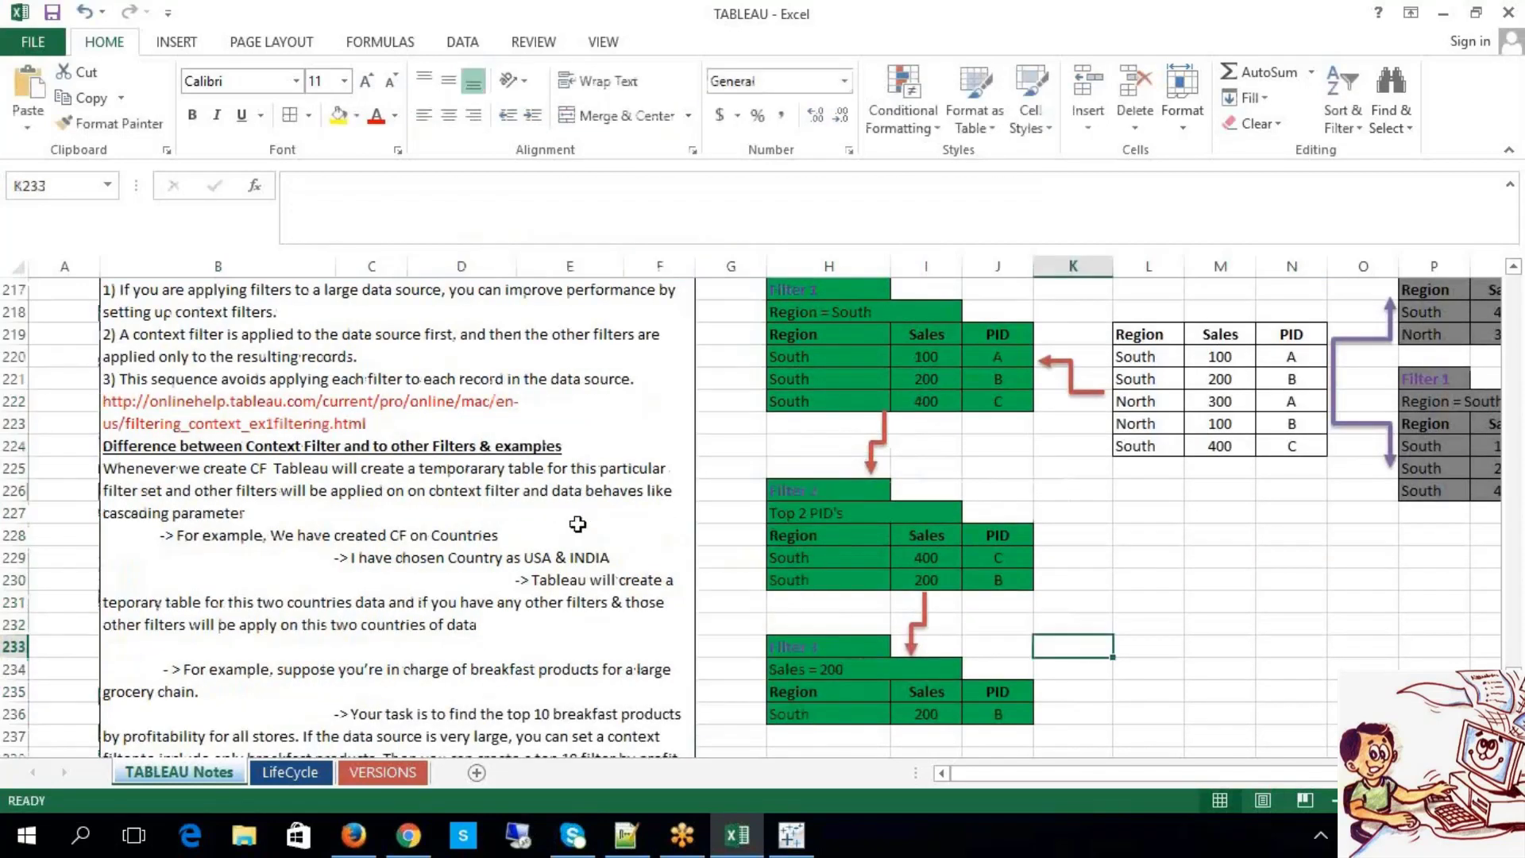
{"action": "scroll", "coordinate": [578, 524], "scroll_direction": "up", "scroll_amount": 4}
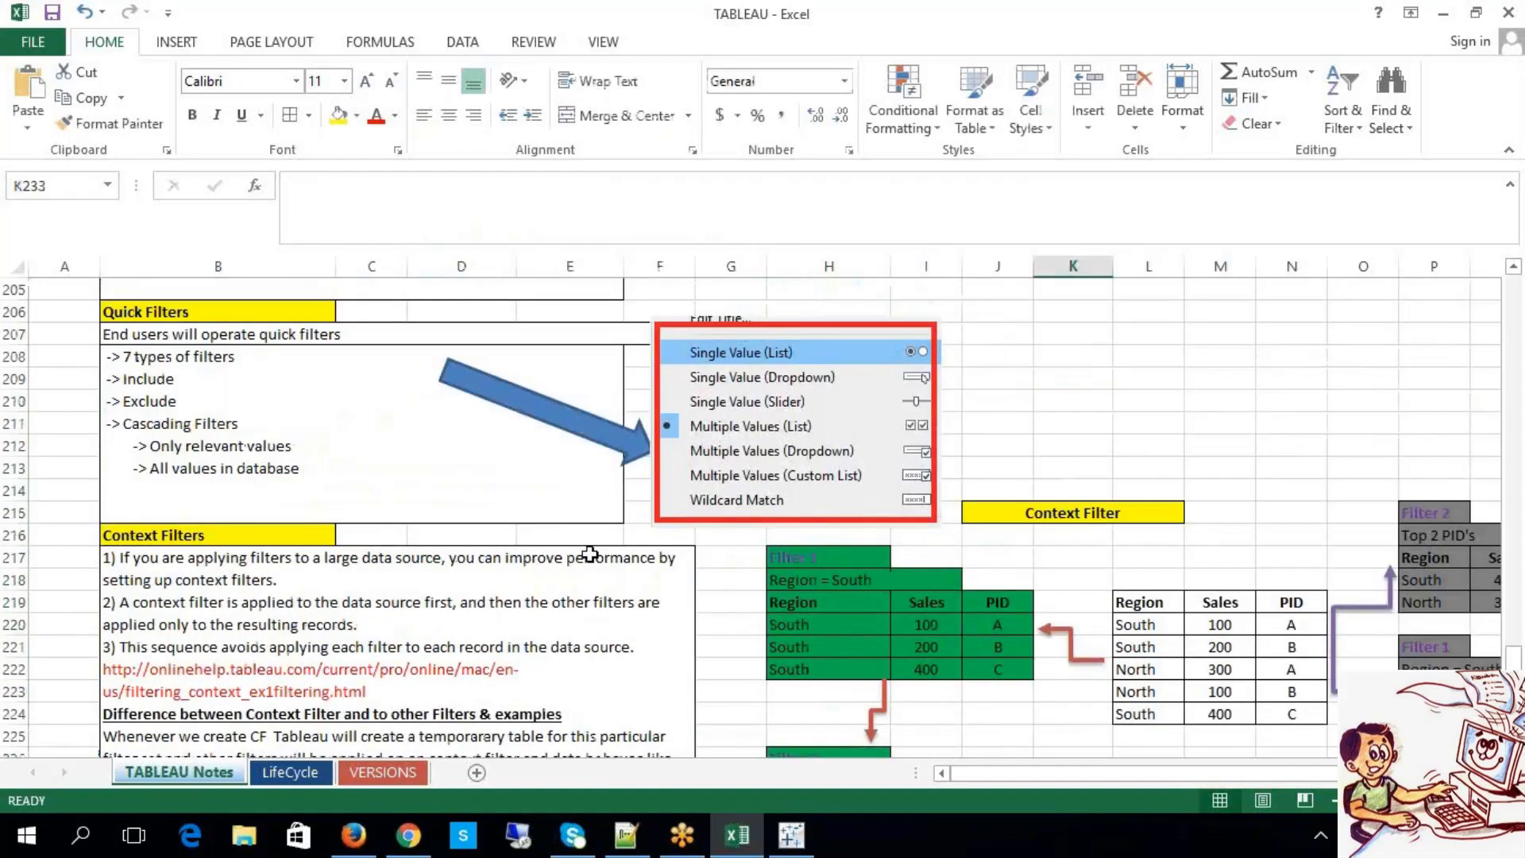
{"action": "scroll", "coordinate": [590, 556], "scroll_direction": "down", "scroll_amount": 4}
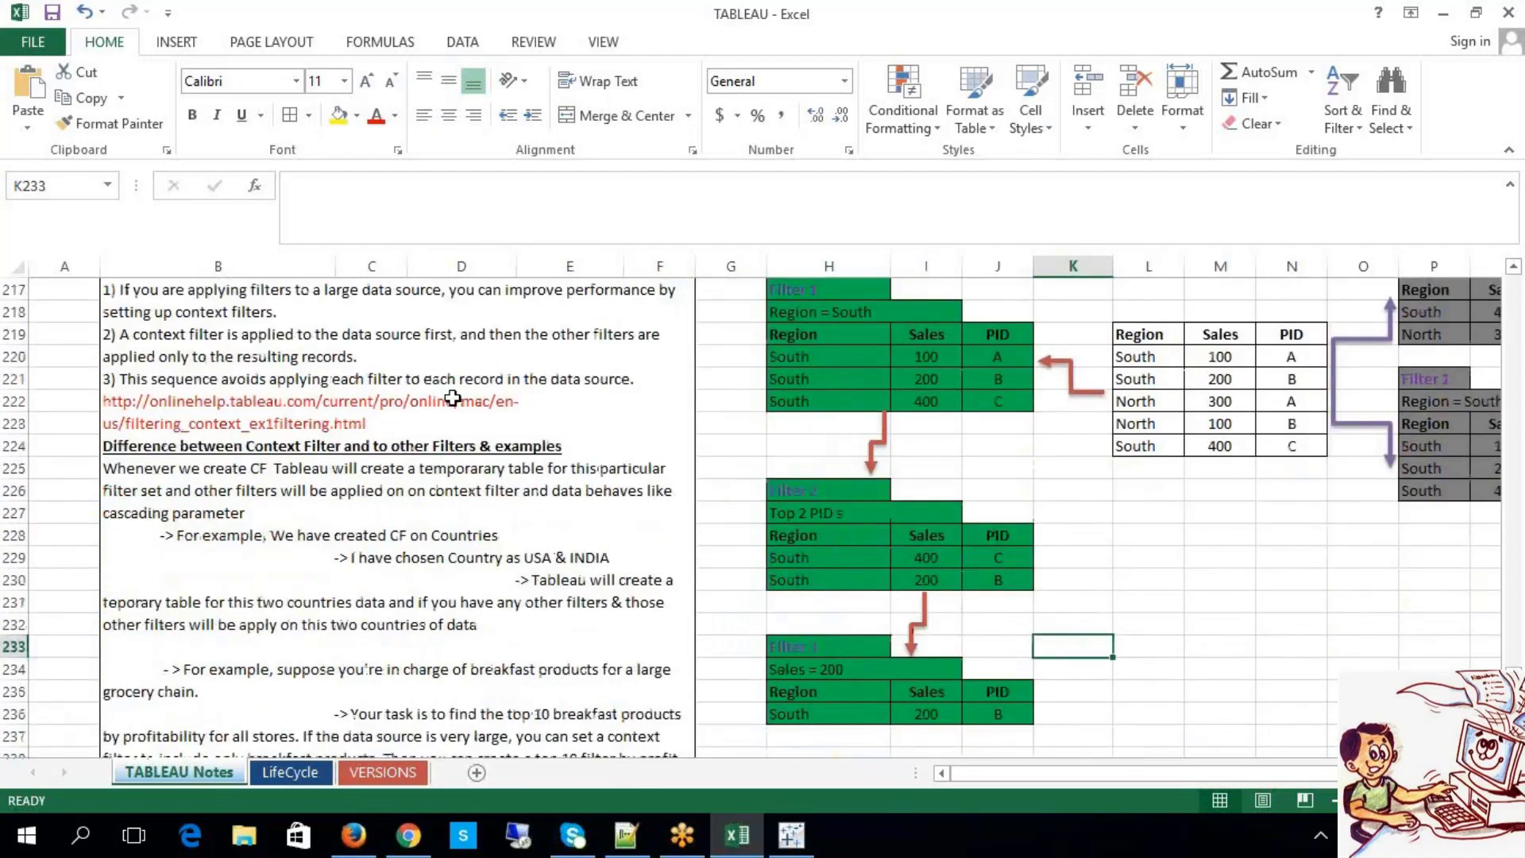
Step: Switch to Tableau, open its online help in the browser, copy the help page's web address and close that browser window
{"action": "key", "text": "alt+Tab"}
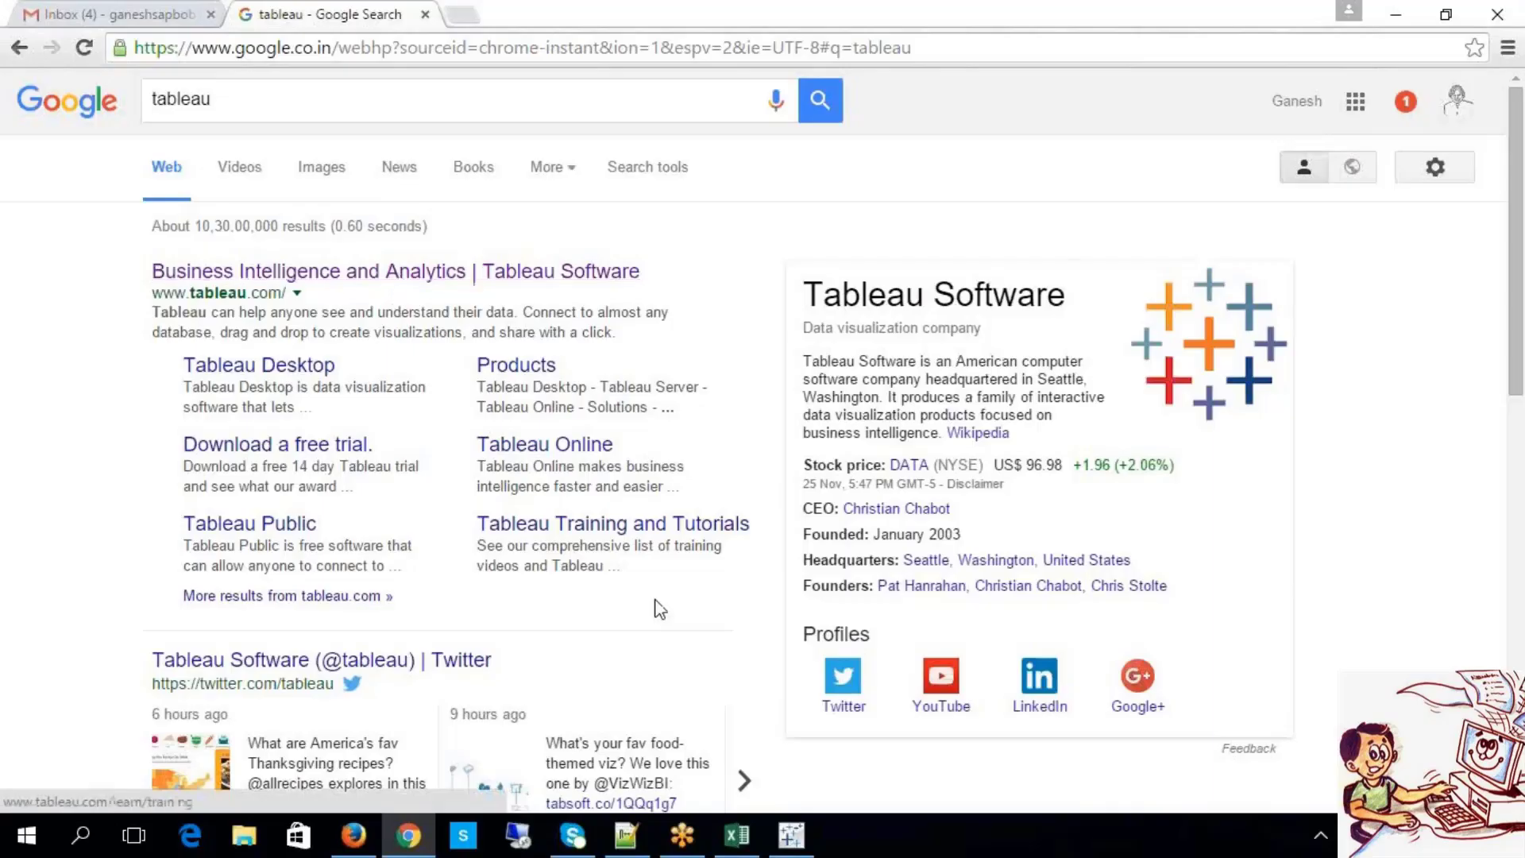
{"action": "left_click", "coordinate": [804, 844]}
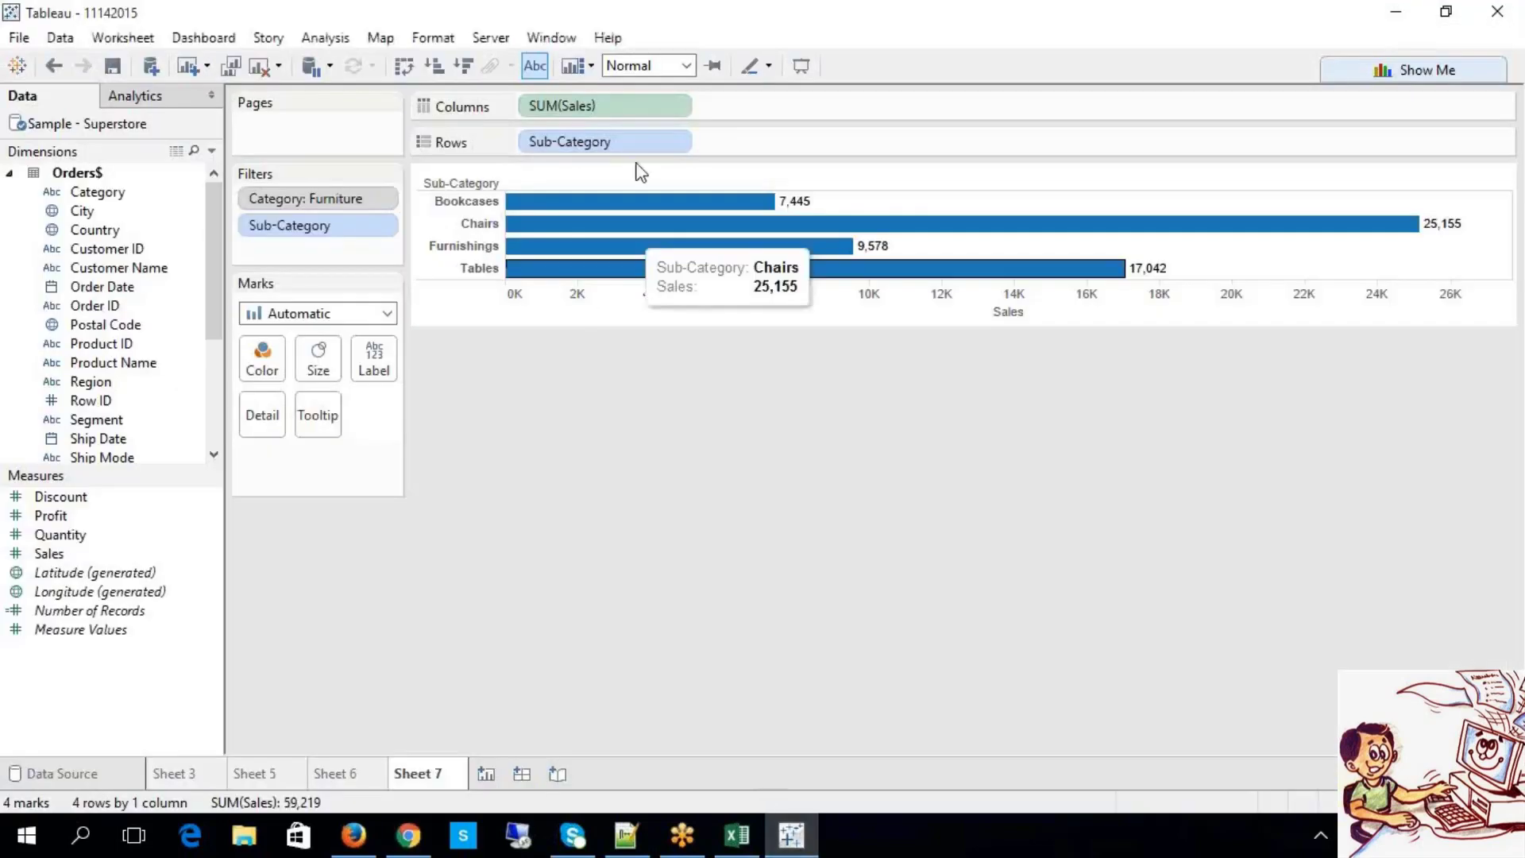
{"action": "left_click", "coordinate": [607, 37]}
{"action": "left_click", "coordinate": [634, 62]}
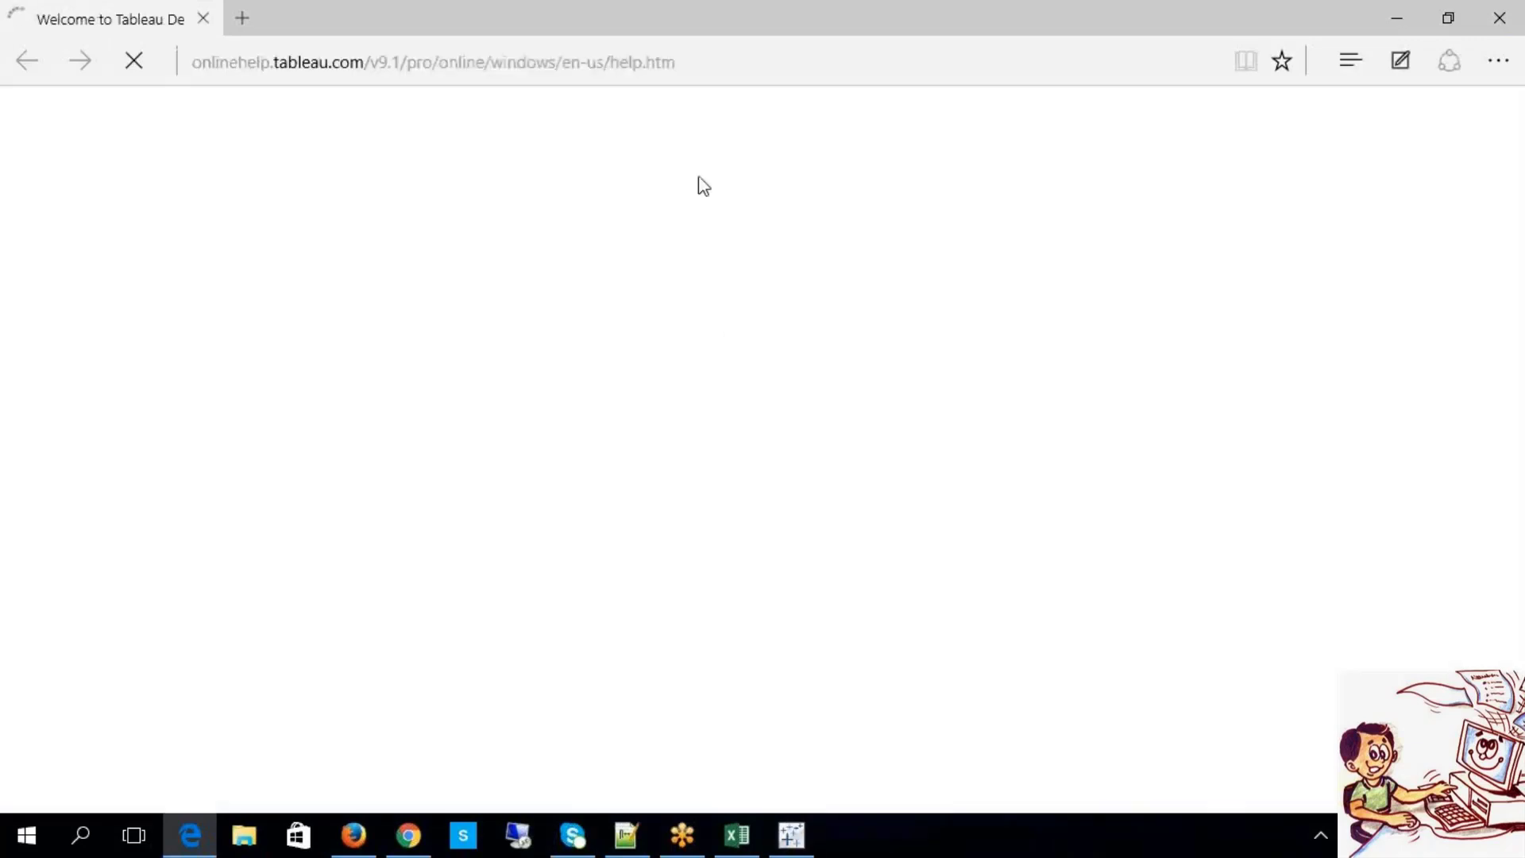
{"action": "left_click", "coordinate": [681, 69]}
{"action": "key", "text": "ctrl+c"}
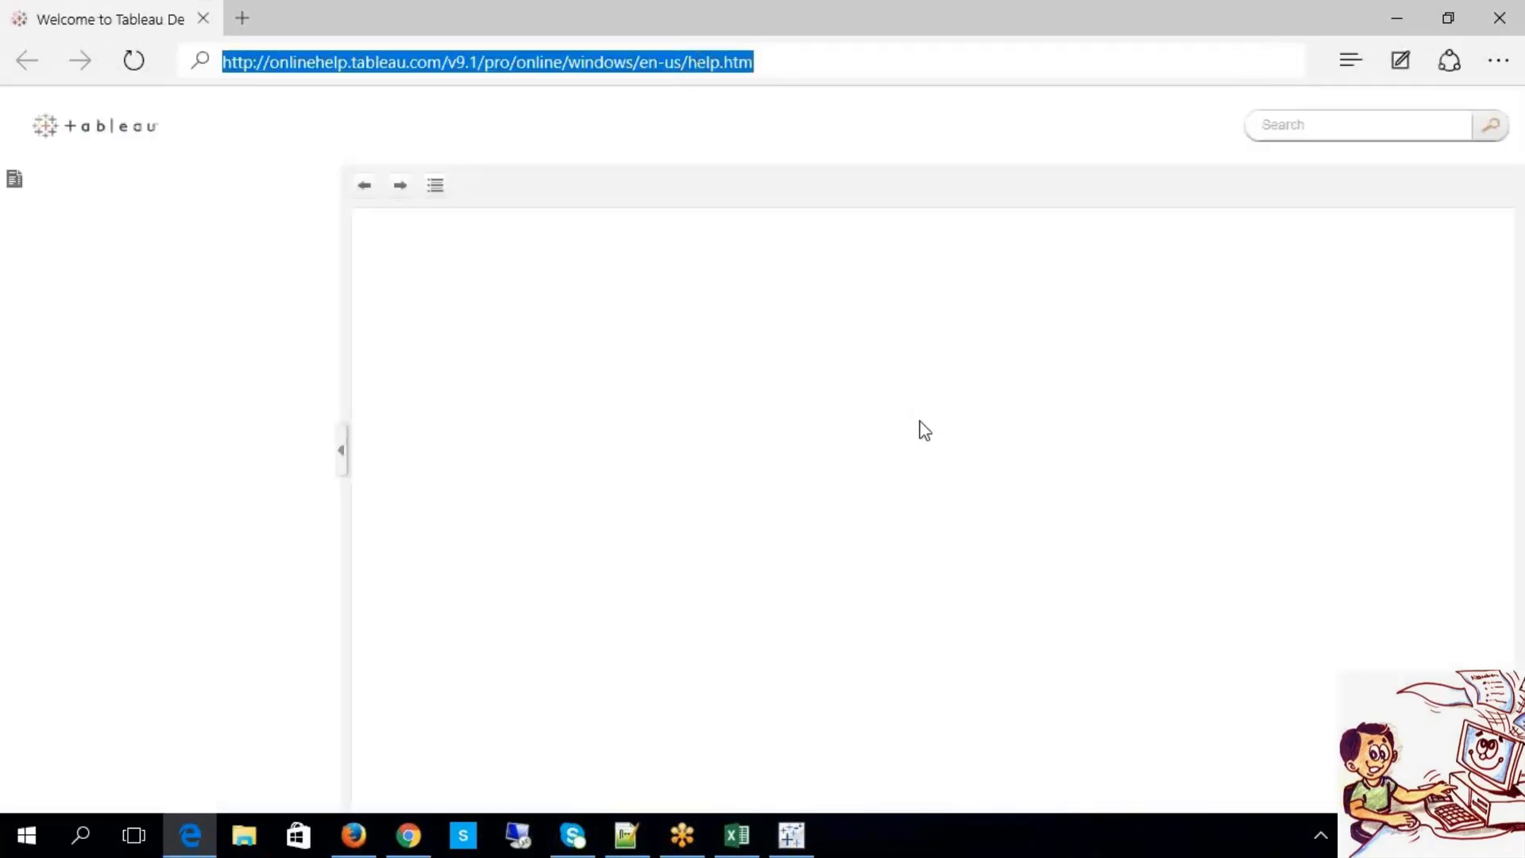
{"action": "left_click", "coordinate": [1500, 18]}
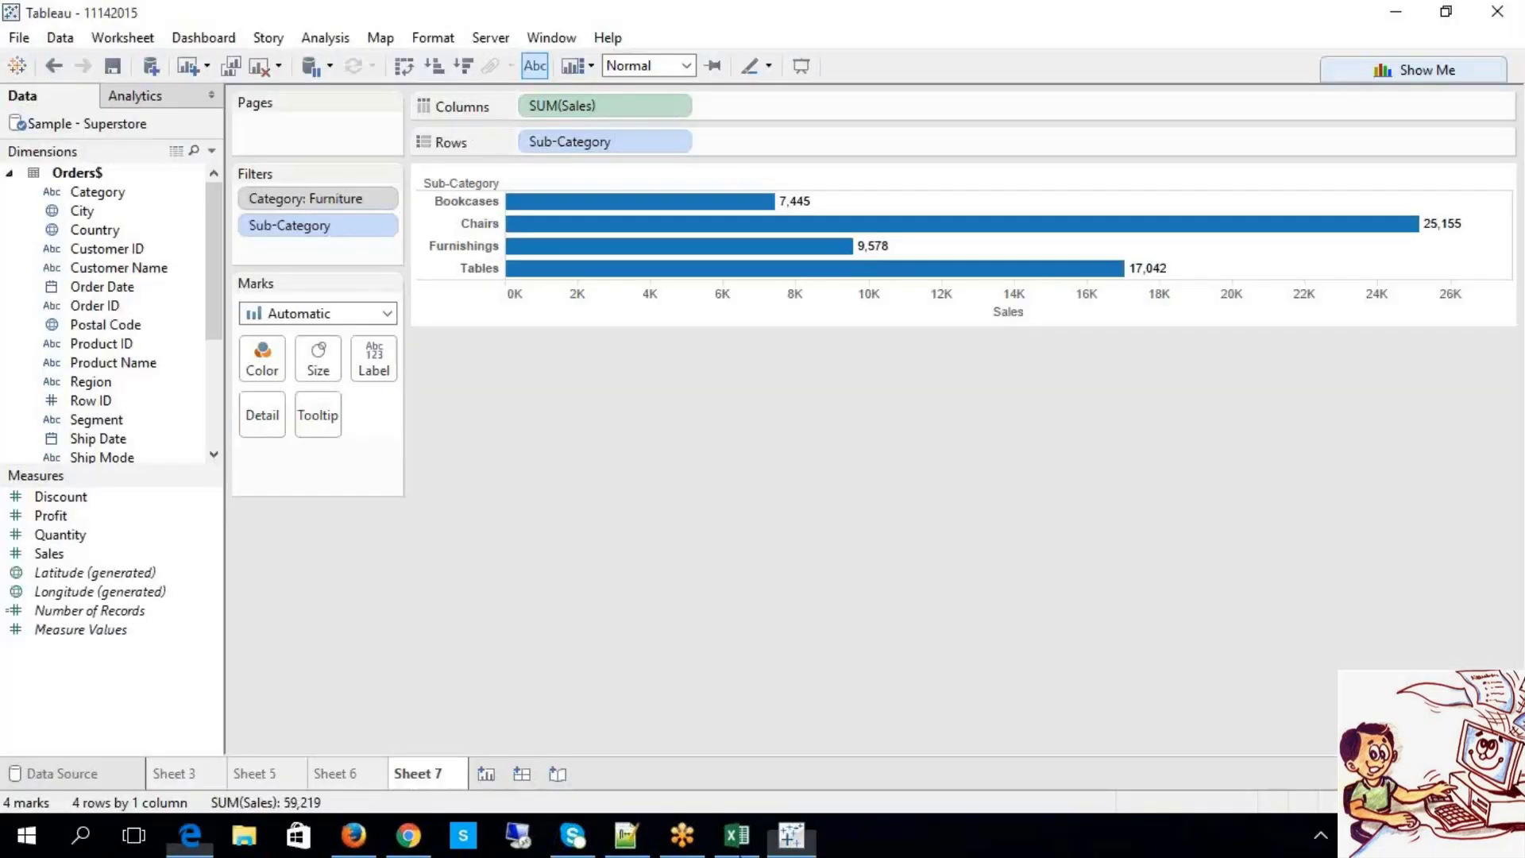
Step: Switch to Chrome, load the copied Tableau help address, and search Google for "context filter in tableau" in a separate tab
{"action": "left_click", "coordinate": [408, 835]}
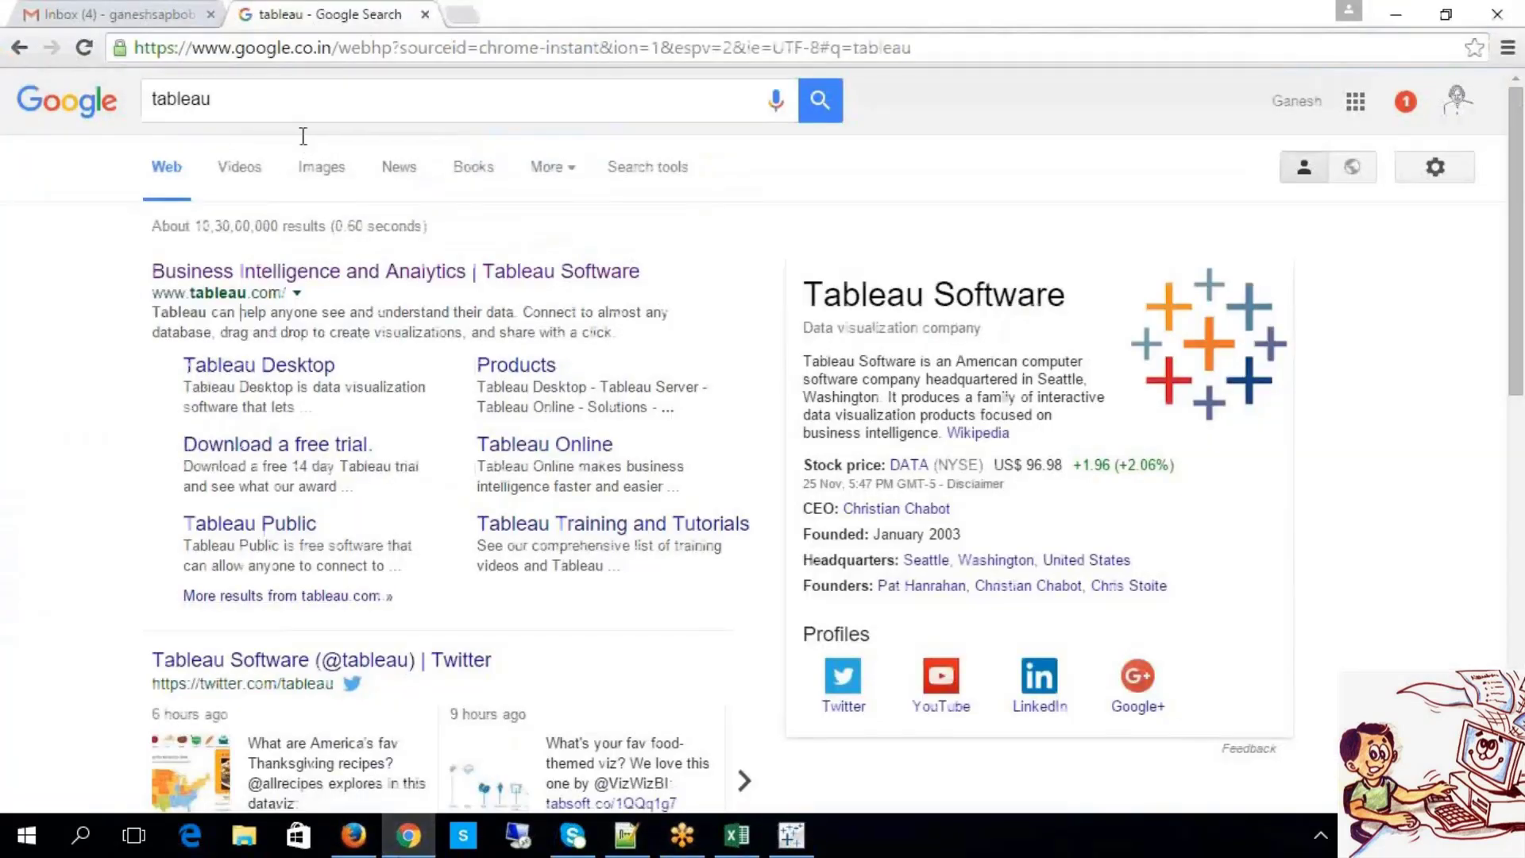
{"action": "key", "text": "ctrl+l"}
{"action": "key", "text": "ctrl+v"}
{"action": "key", "text": "Return"}
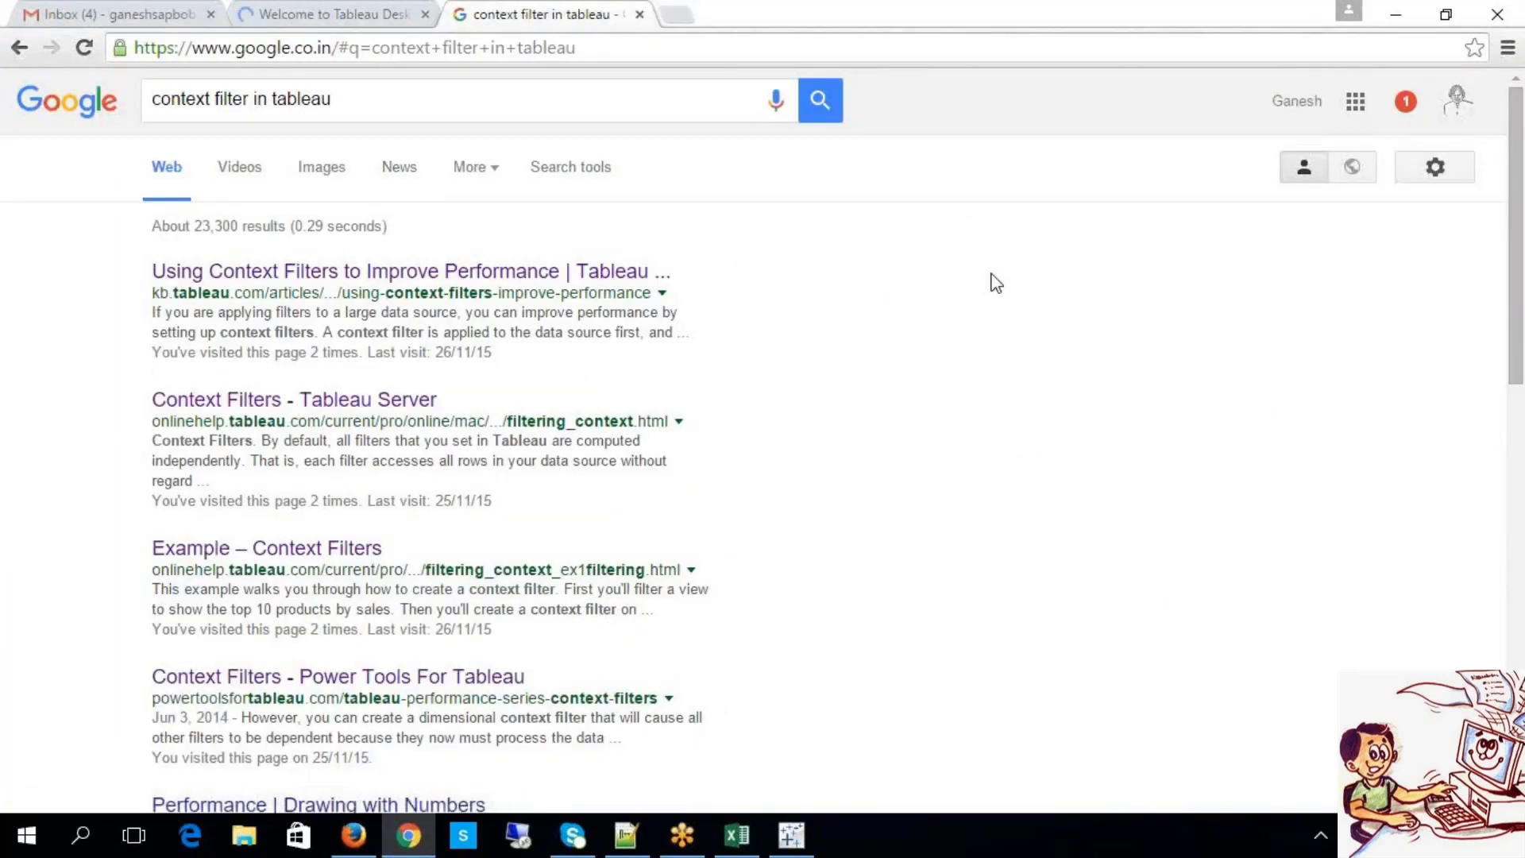
Step: Look through the first page of search results and check the tab loading the Tableau help page
{"action": "scroll", "coordinate": [996, 284], "scroll_direction": "down", "scroll_amount": 3}
{"action": "scroll", "coordinate": [996, 283], "scroll_direction": "down", "scroll_amount": 8}
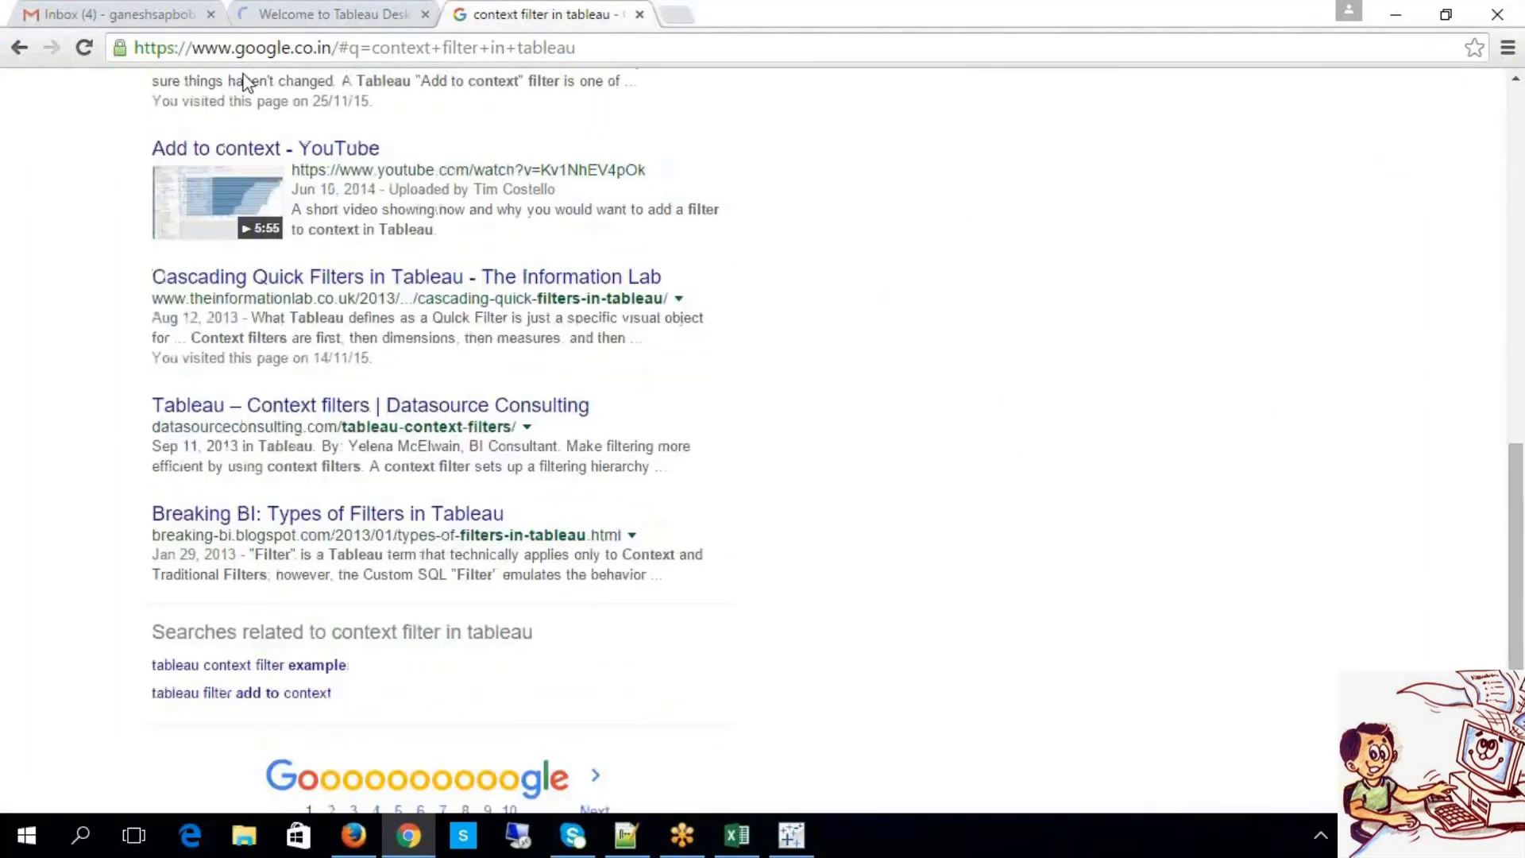
{"action": "scroll", "coordinate": [920, 464], "scroll_direction": "up", "scroll_amount": 1}
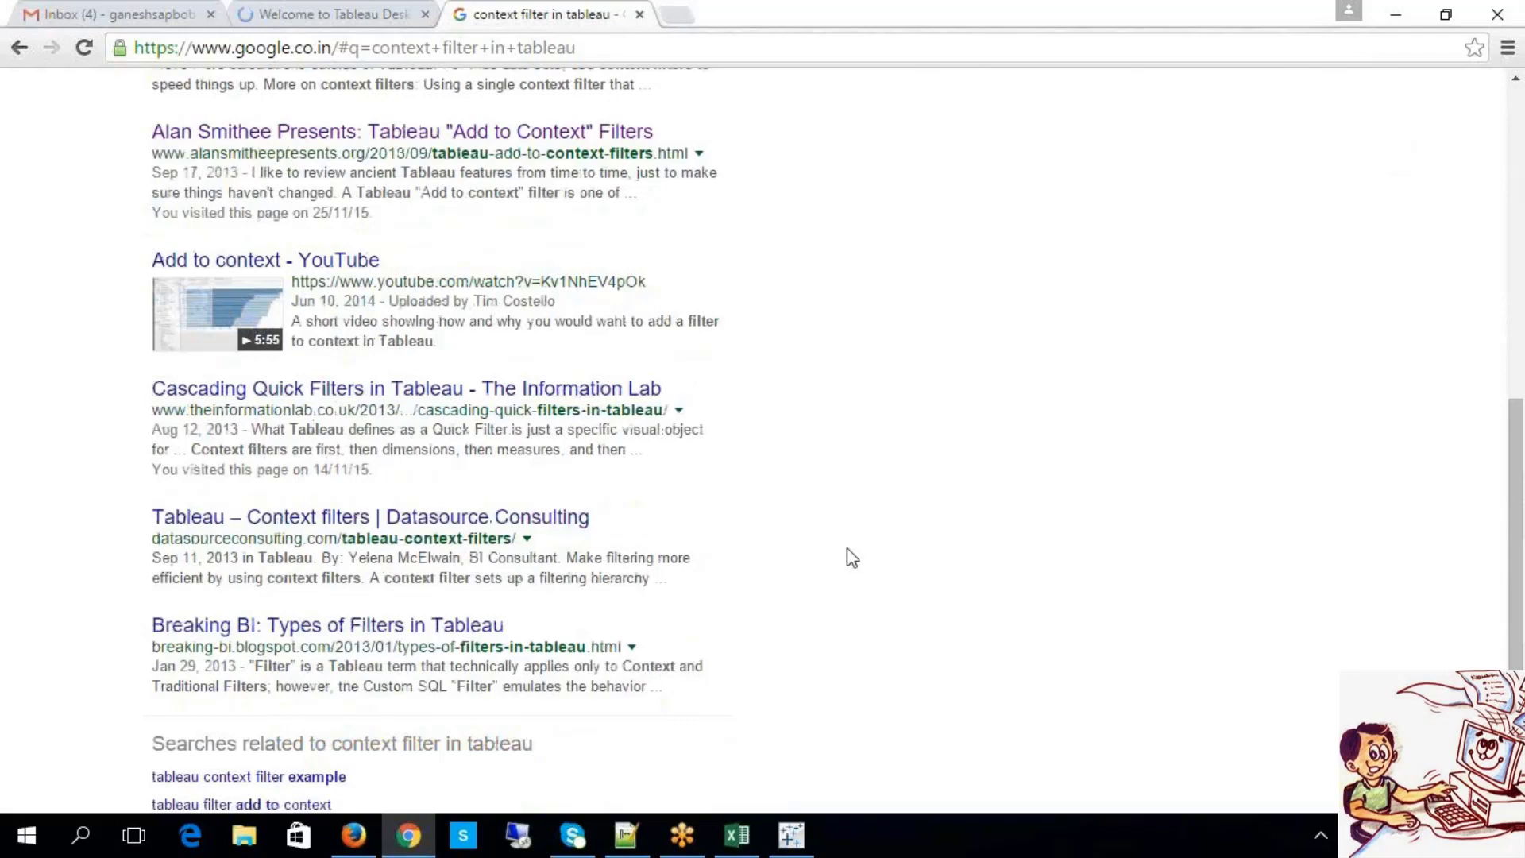
{"action": "scroll", "coordinate": [677, 657], "scroll_direction": "down", "scroll_amount": 1}
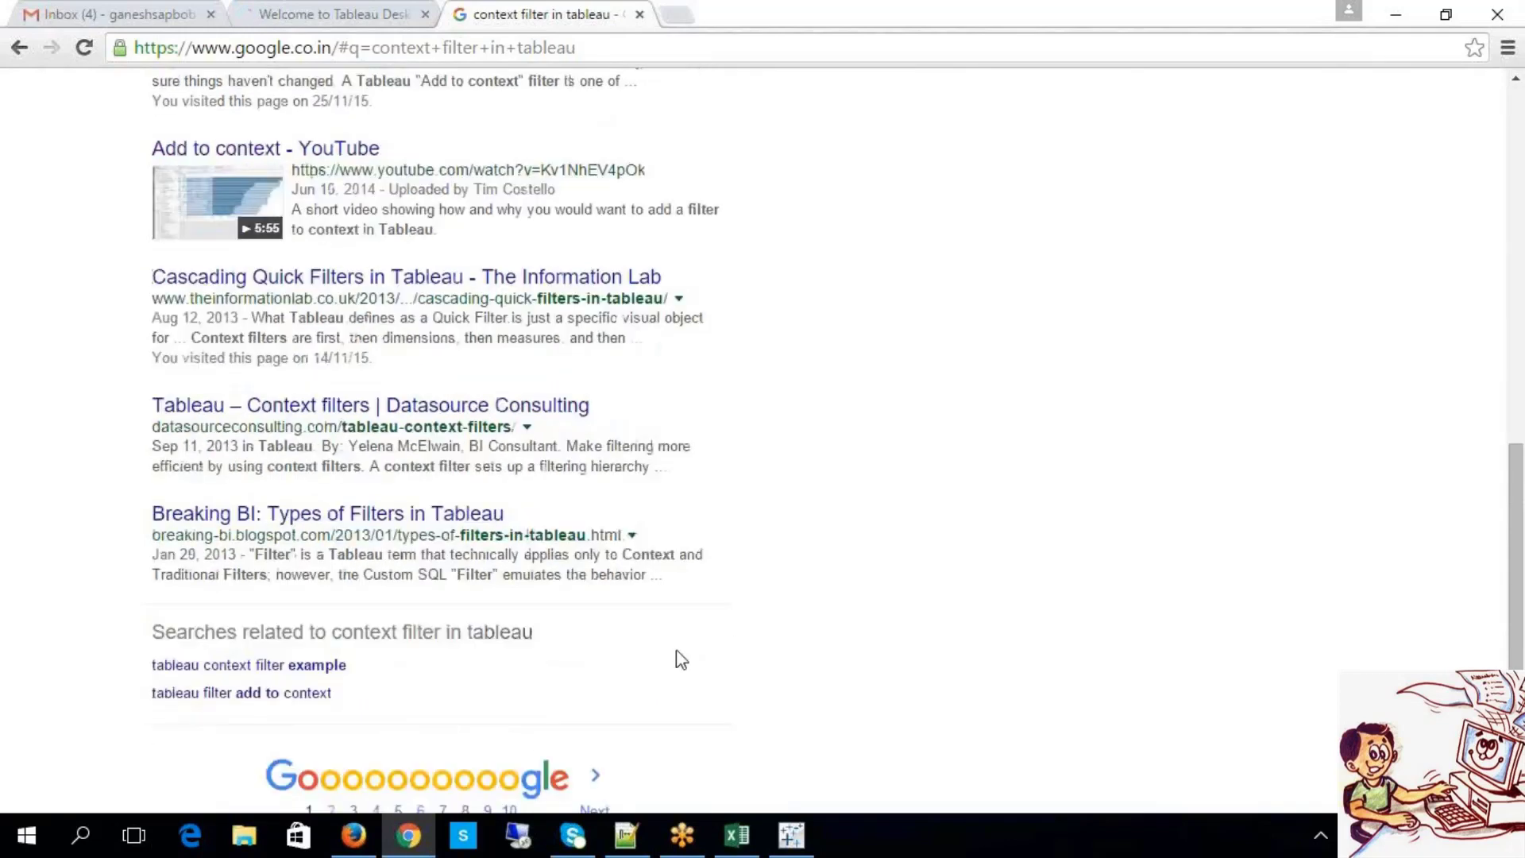
{"action": "scroll", "coordinate": [534, 606], "scroll_direction": "down", "scroll_amount": 1}
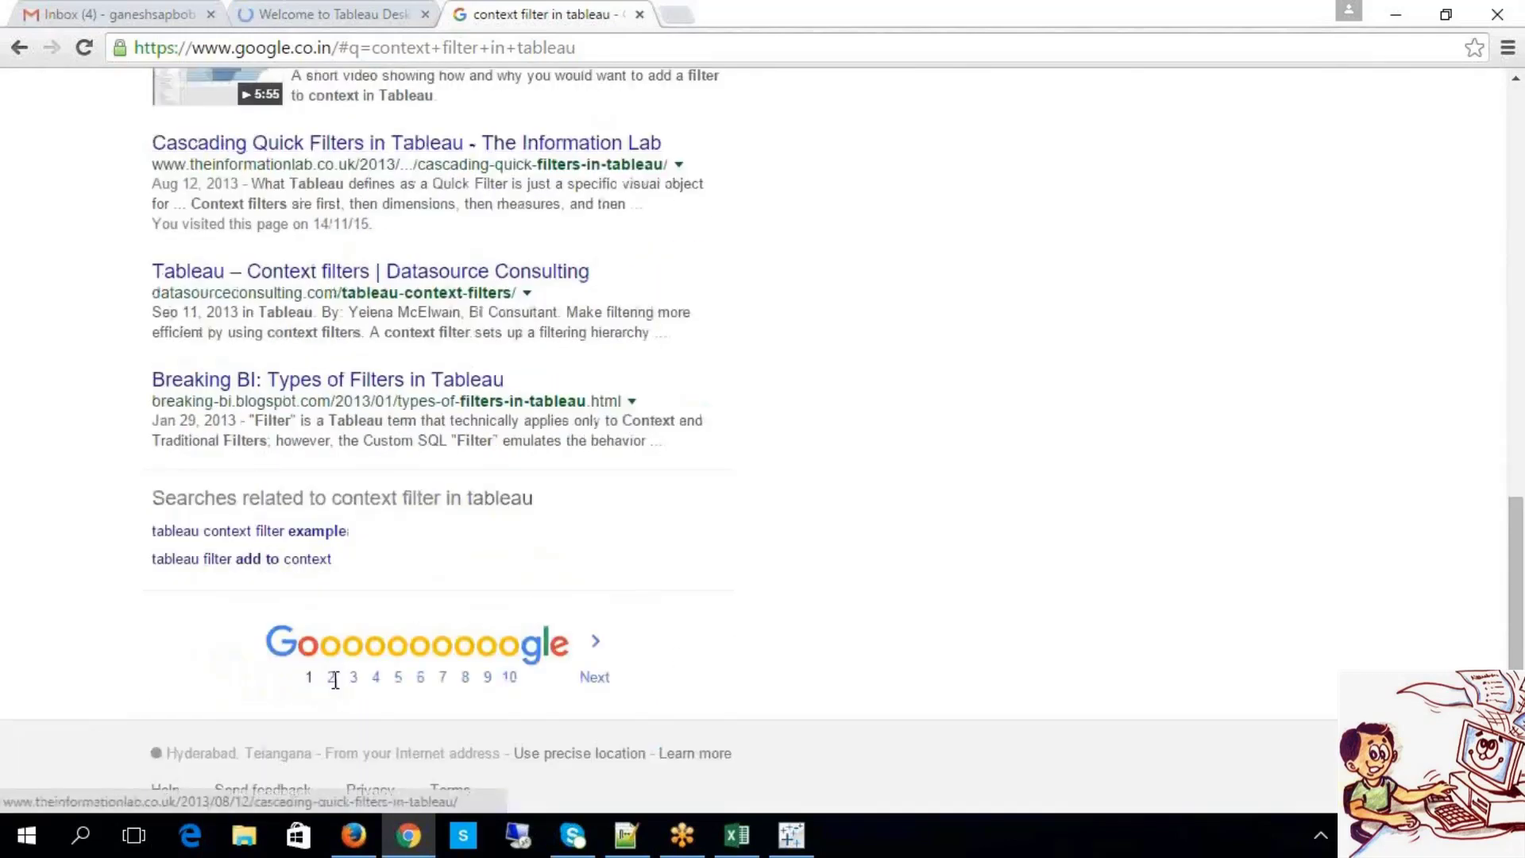
{"action": "left_click", "coordinate": [338, 14]}
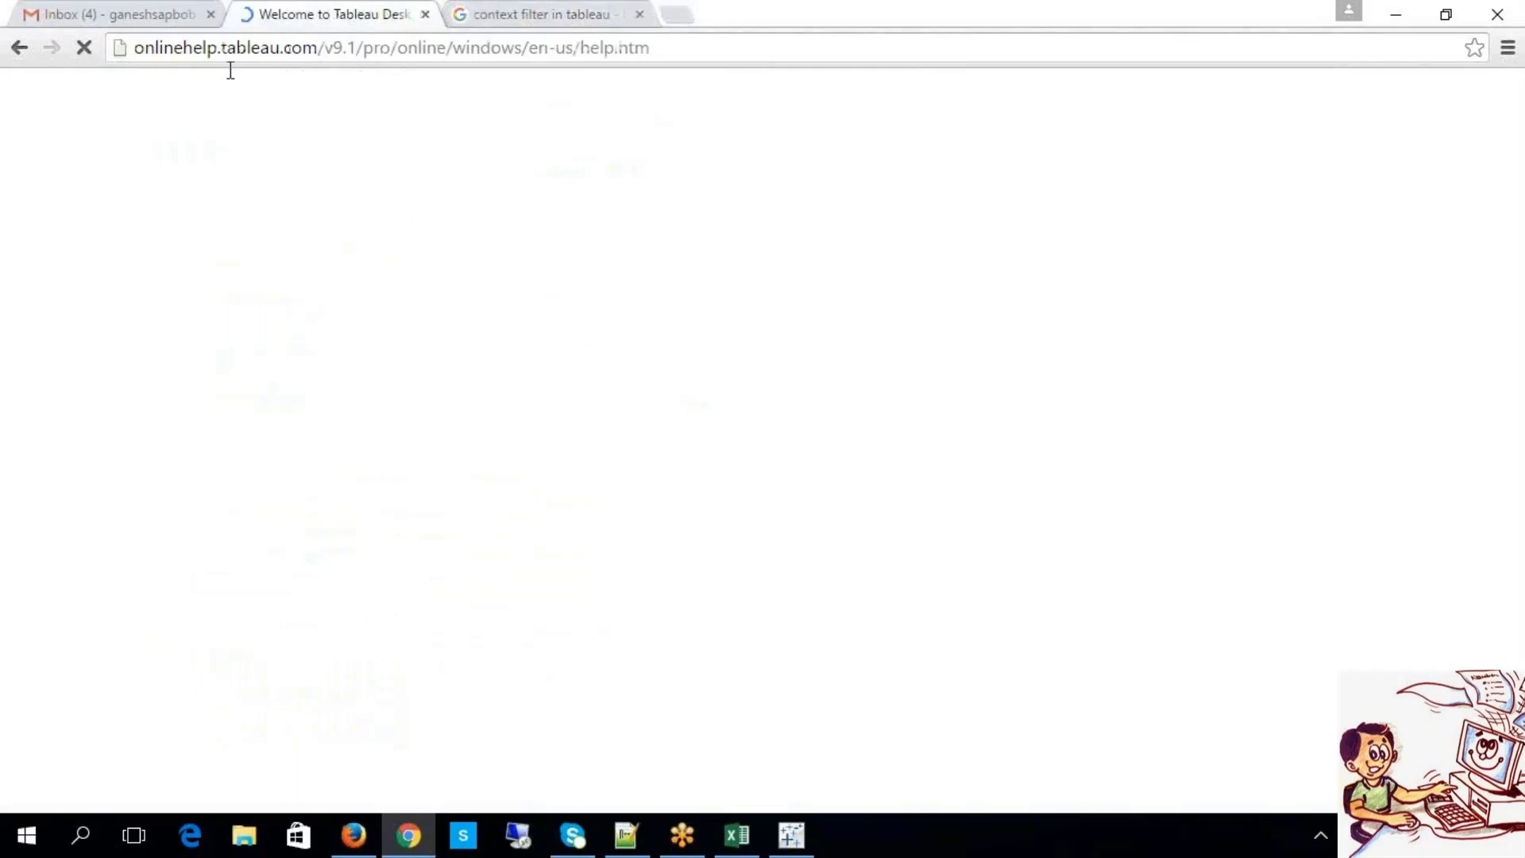
{"action": "left_click", "coordinate": [496, 14]}
Step: Go to page 2 of the search results and open the "Example – Context Filters" help page in a new tab
{"action": "left_click", "coordinate": [332, 679]}
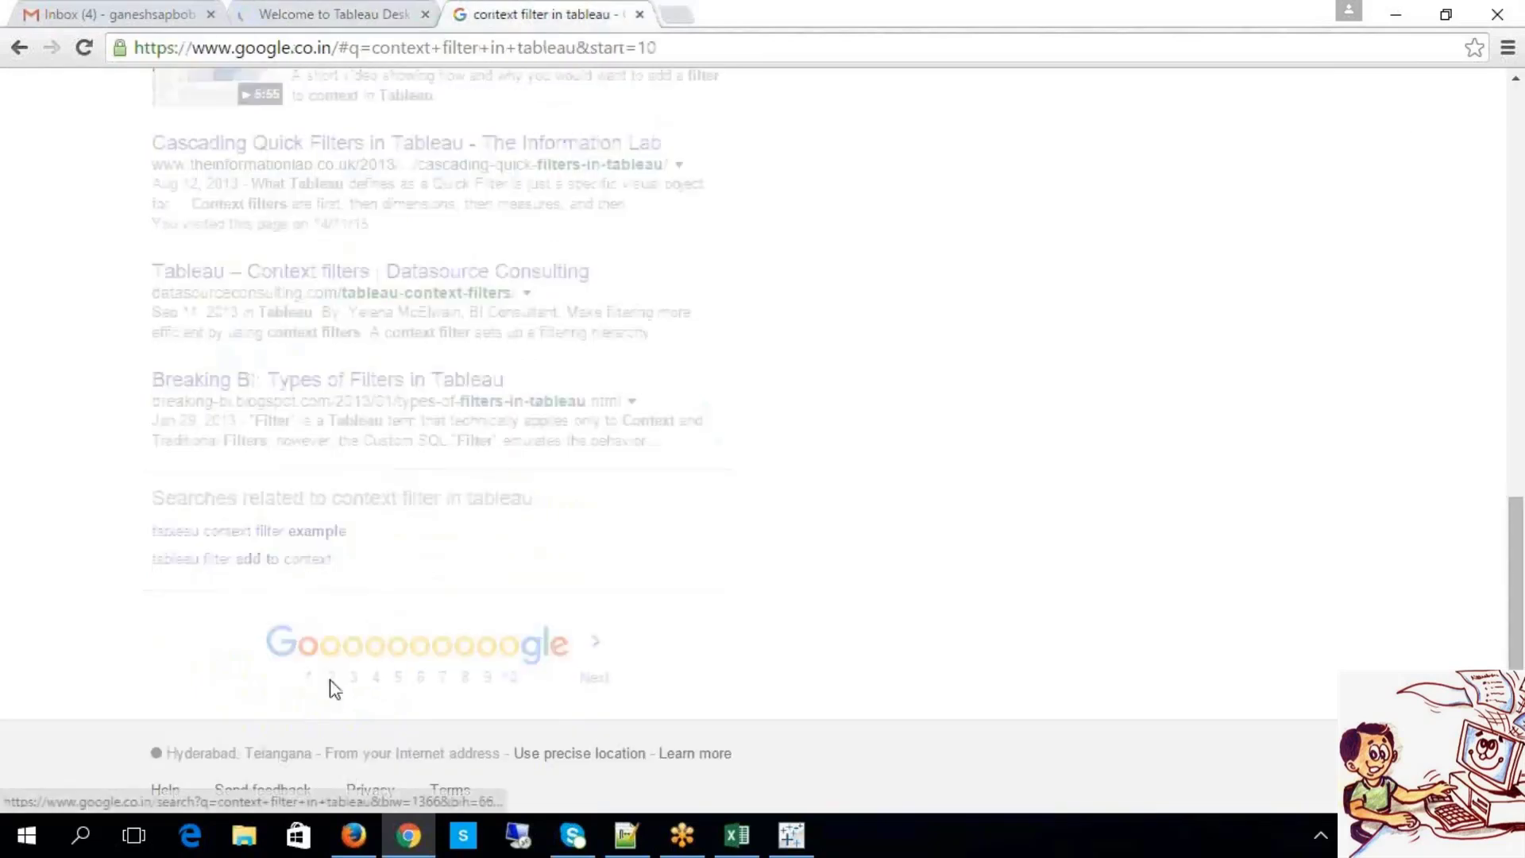
{"action": "scroll", "coordinate": [796, 430], "scroll_direction": "down", "scroll_amount": 2}
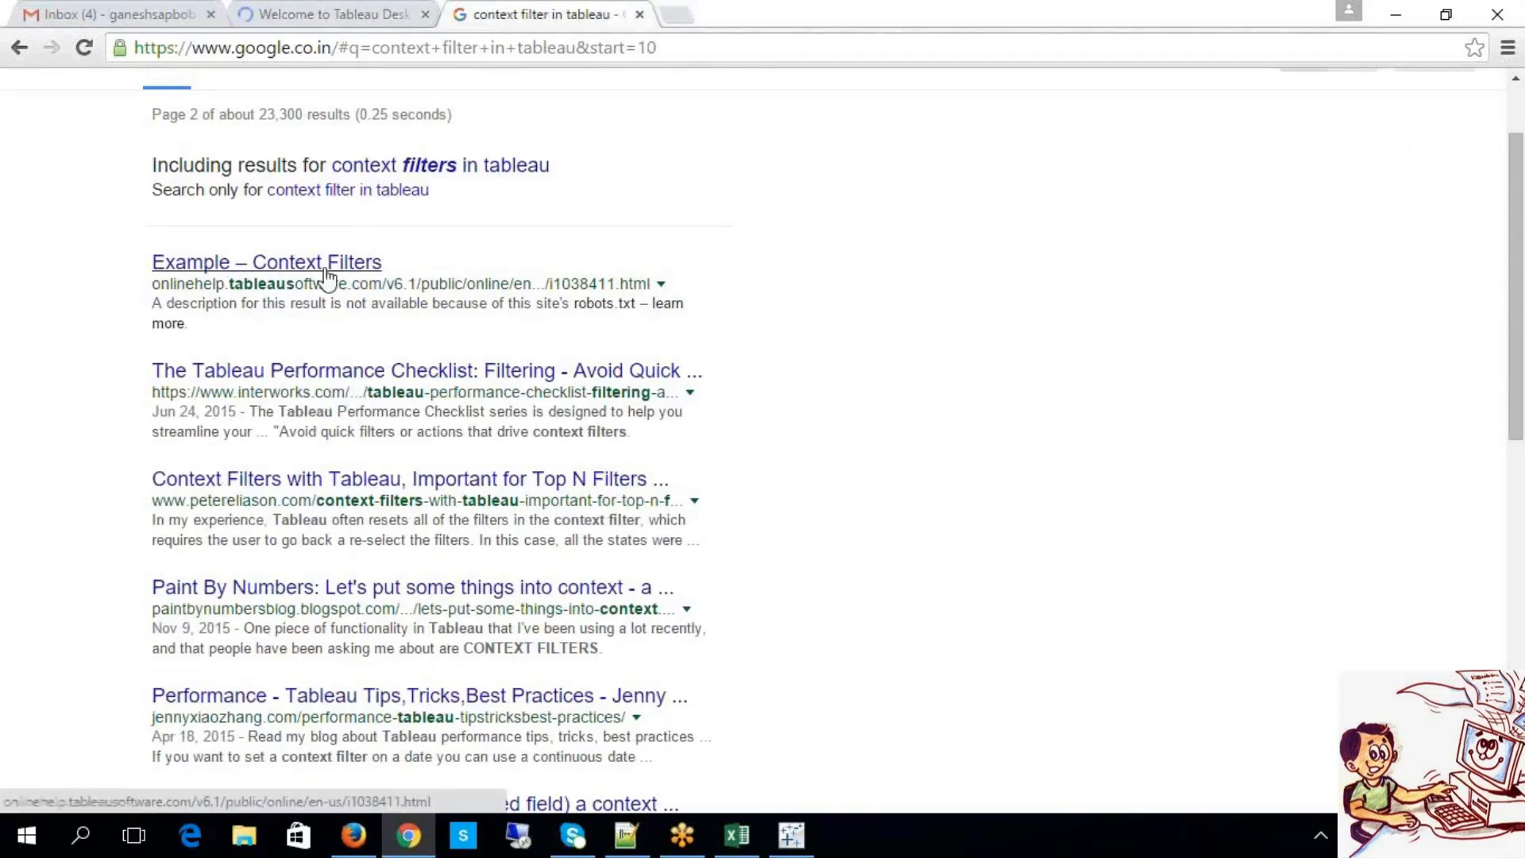
{"action": "middle_click", "coordinate": [357, 266]}
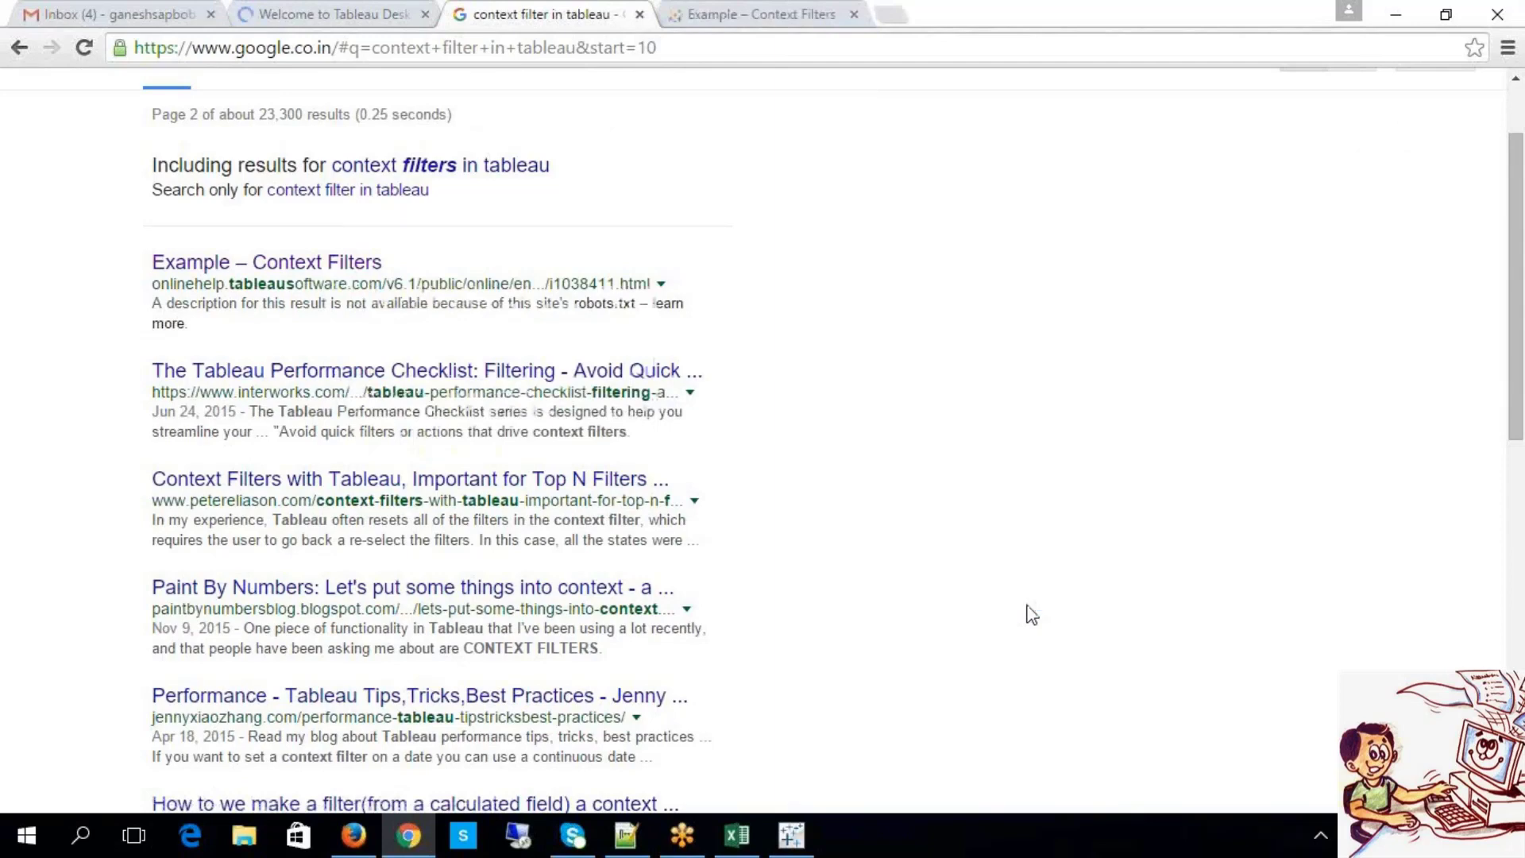
{"action": "left_click", "coordinate": [683, 15]}
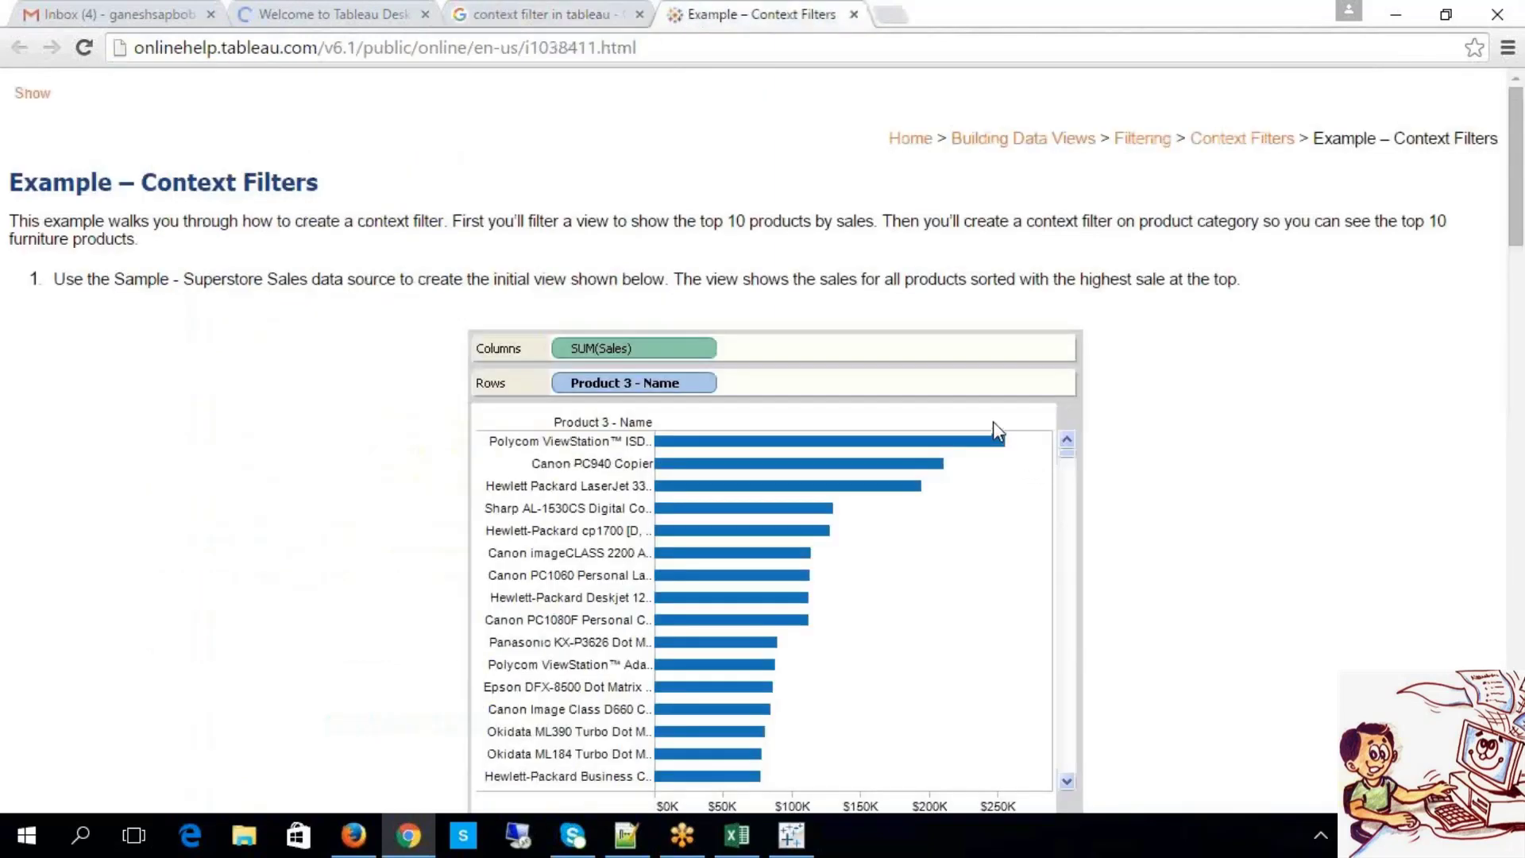
Step: Read through the context filter example's steps, from the Top 10 filter to adding the product category filter to context
{"action": "scroll", "coordinate": [688, 239], "scroll_direction": "down", "scroll_amount": 12}
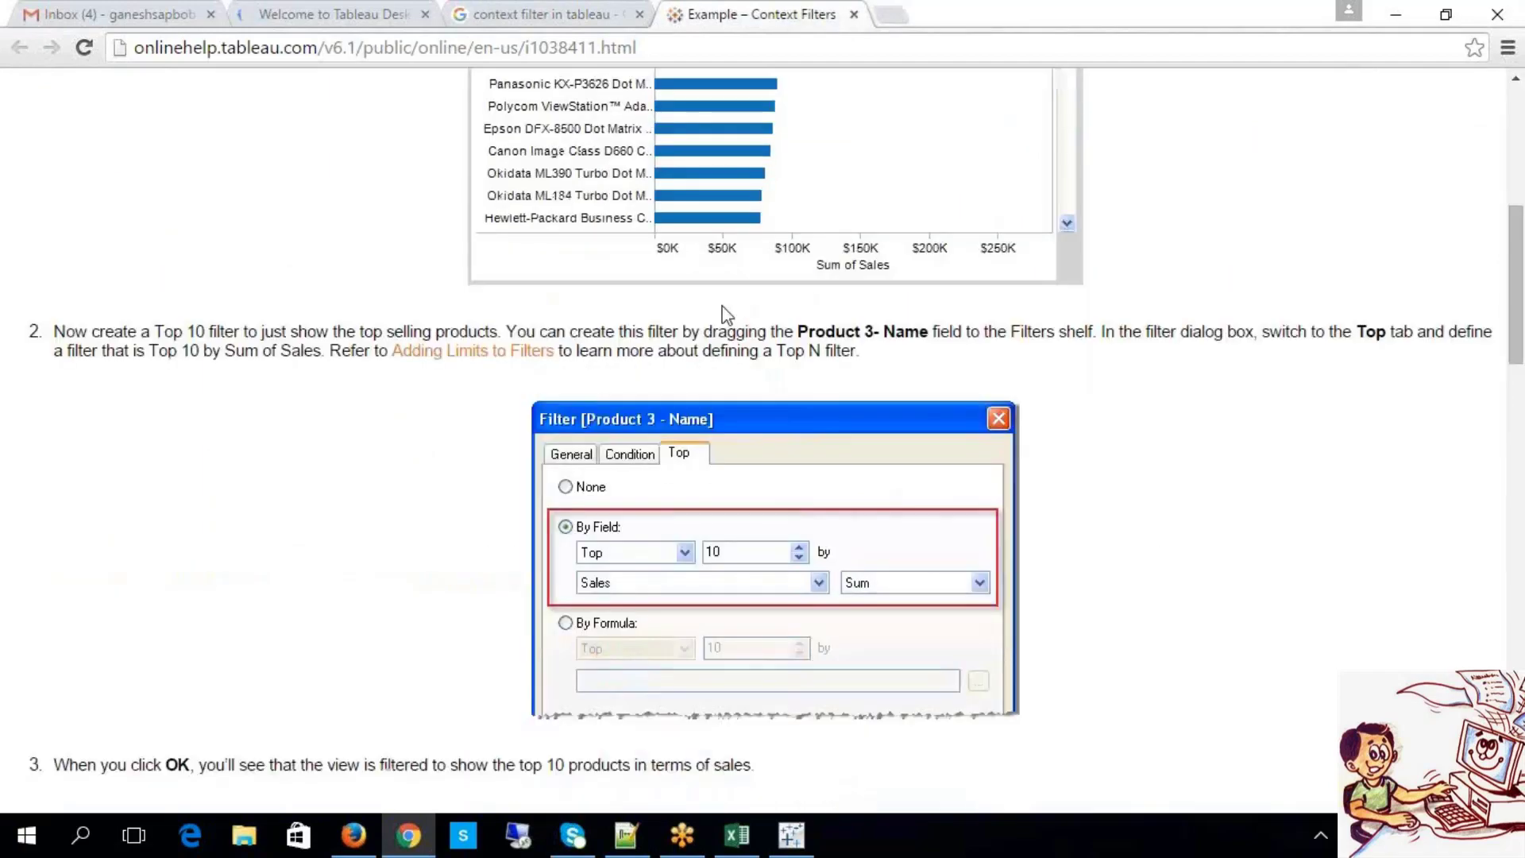
{"action": "scroll", "coordinate": [731, 323], "scroll_direction": "down", "scroll_amount": 5}
{"action": "scroll", "coordinate": [733, 332], "scroll_direction": "down", "scroll_amount": 13}
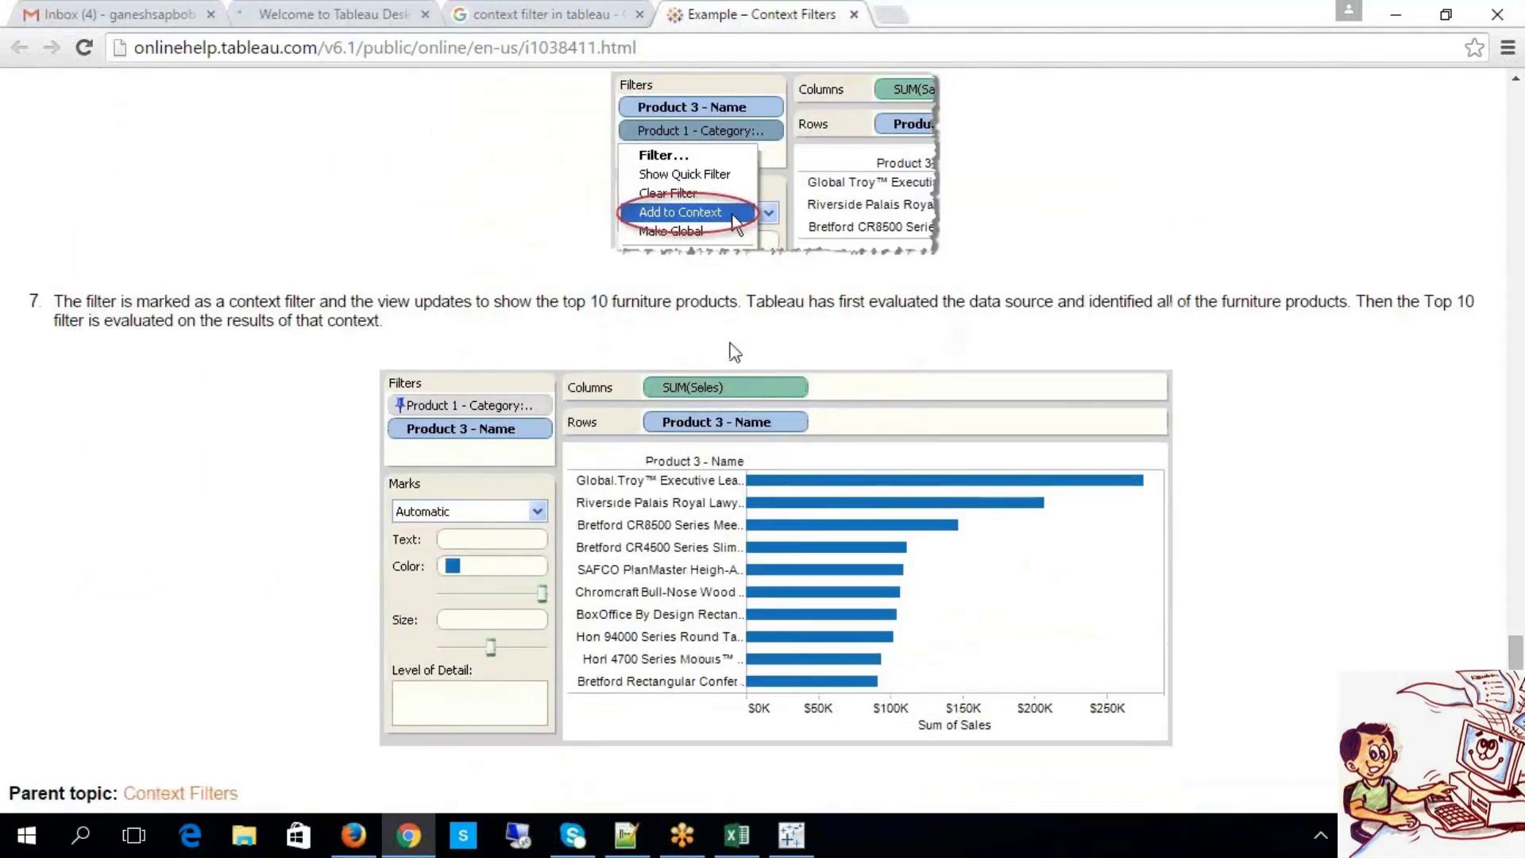
{"action": "scroll", "coordinate": [733, 336], "scroll_direction": "up", "scroll_amount": 20}
Step: Copy the Example – Context Filters page address into the Excel notes on a new line below the existing help link in B217
{"action": "left_click", "coordinate": [628, 57]}
{"action": "key", "text": "ctrl+c"}
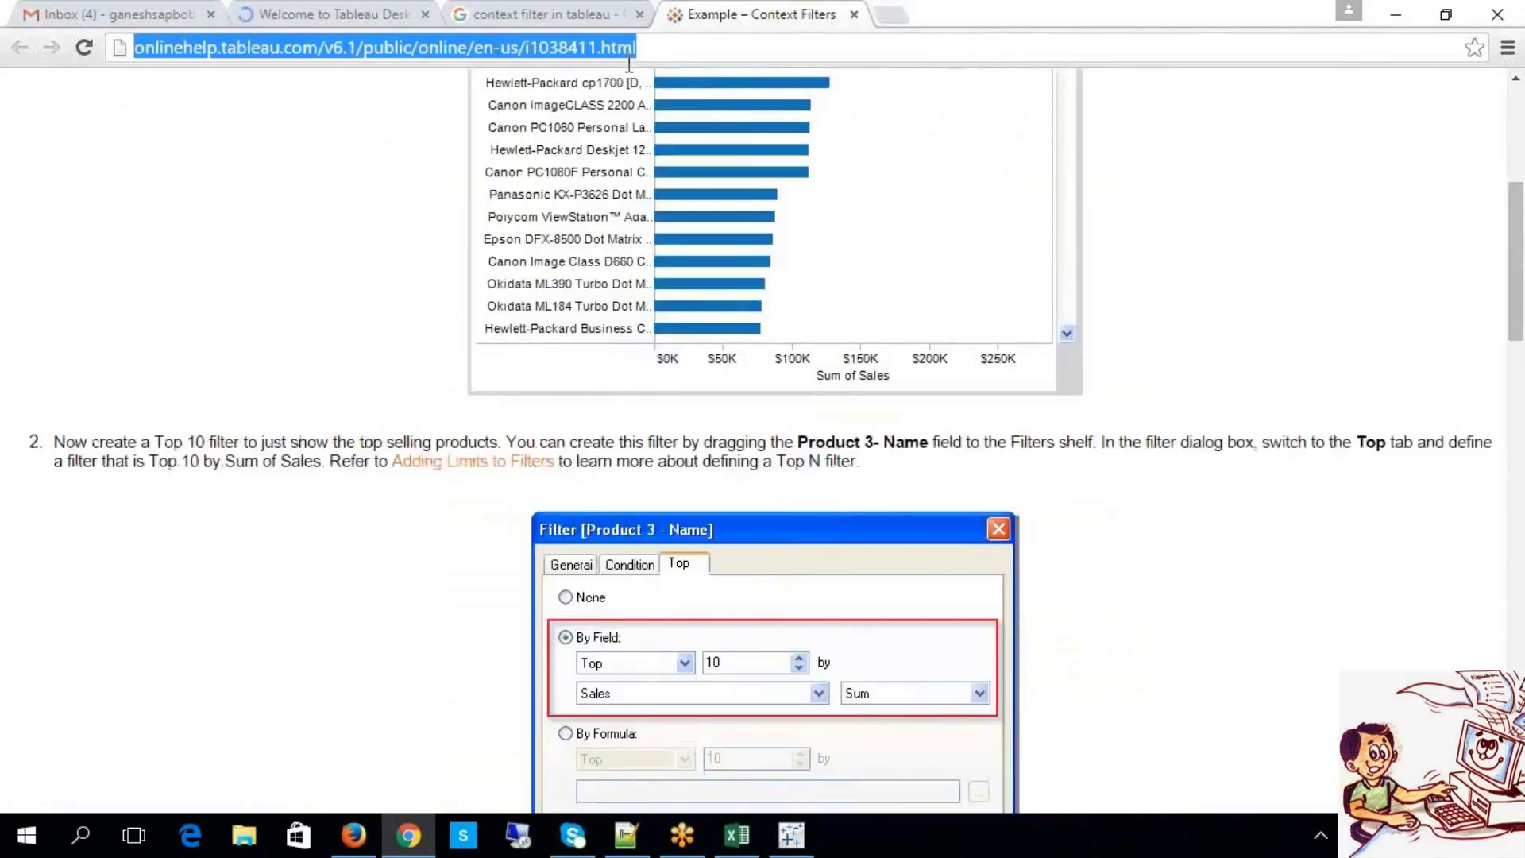
{"action": "left_click", "coordinate": [727, 843]}
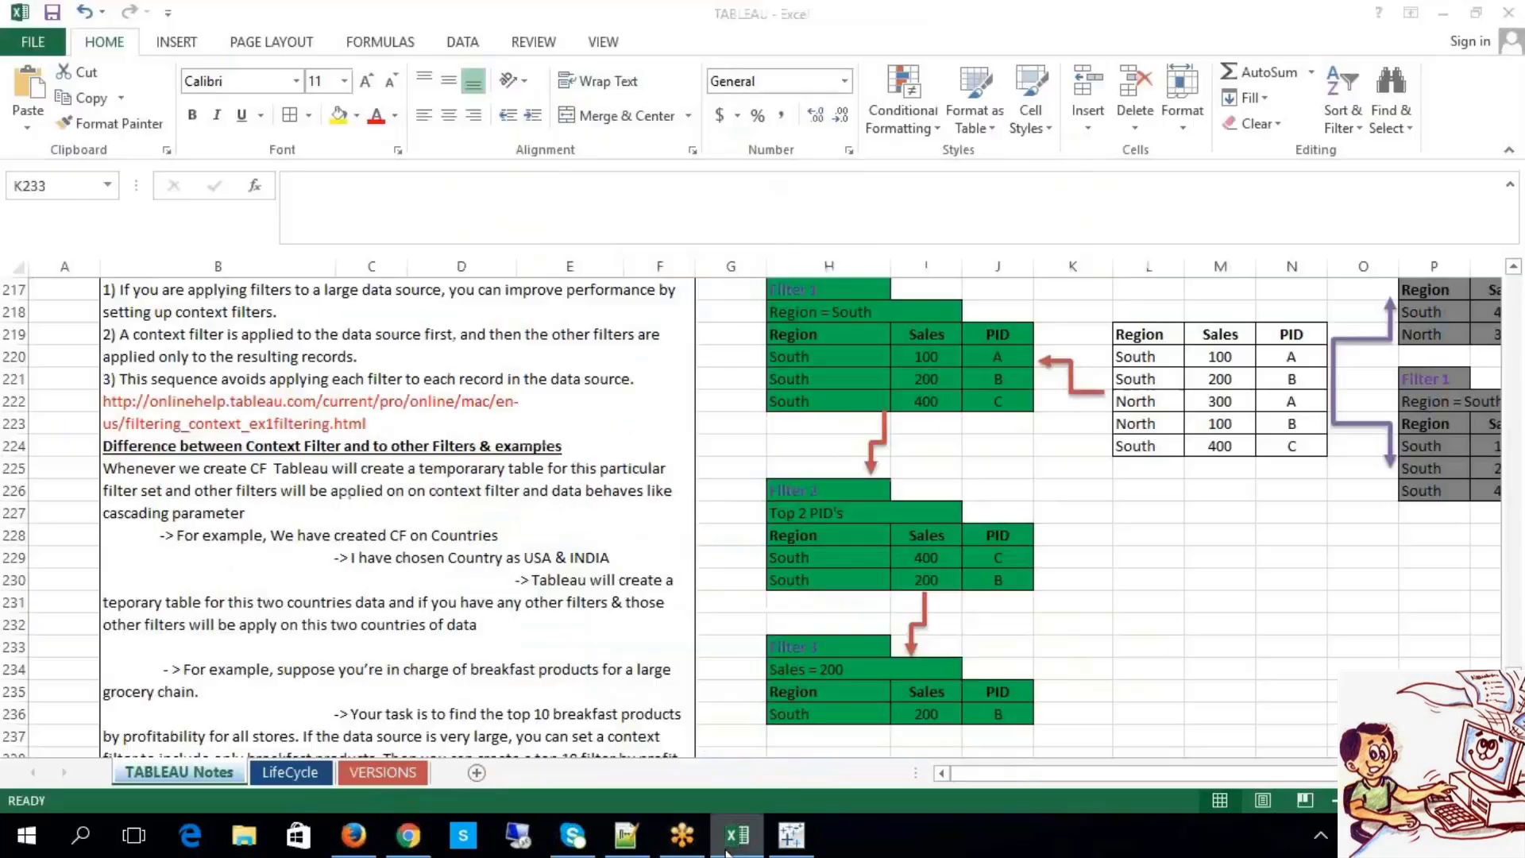
{"action": "double_click", "coordinate": [417, 422]}
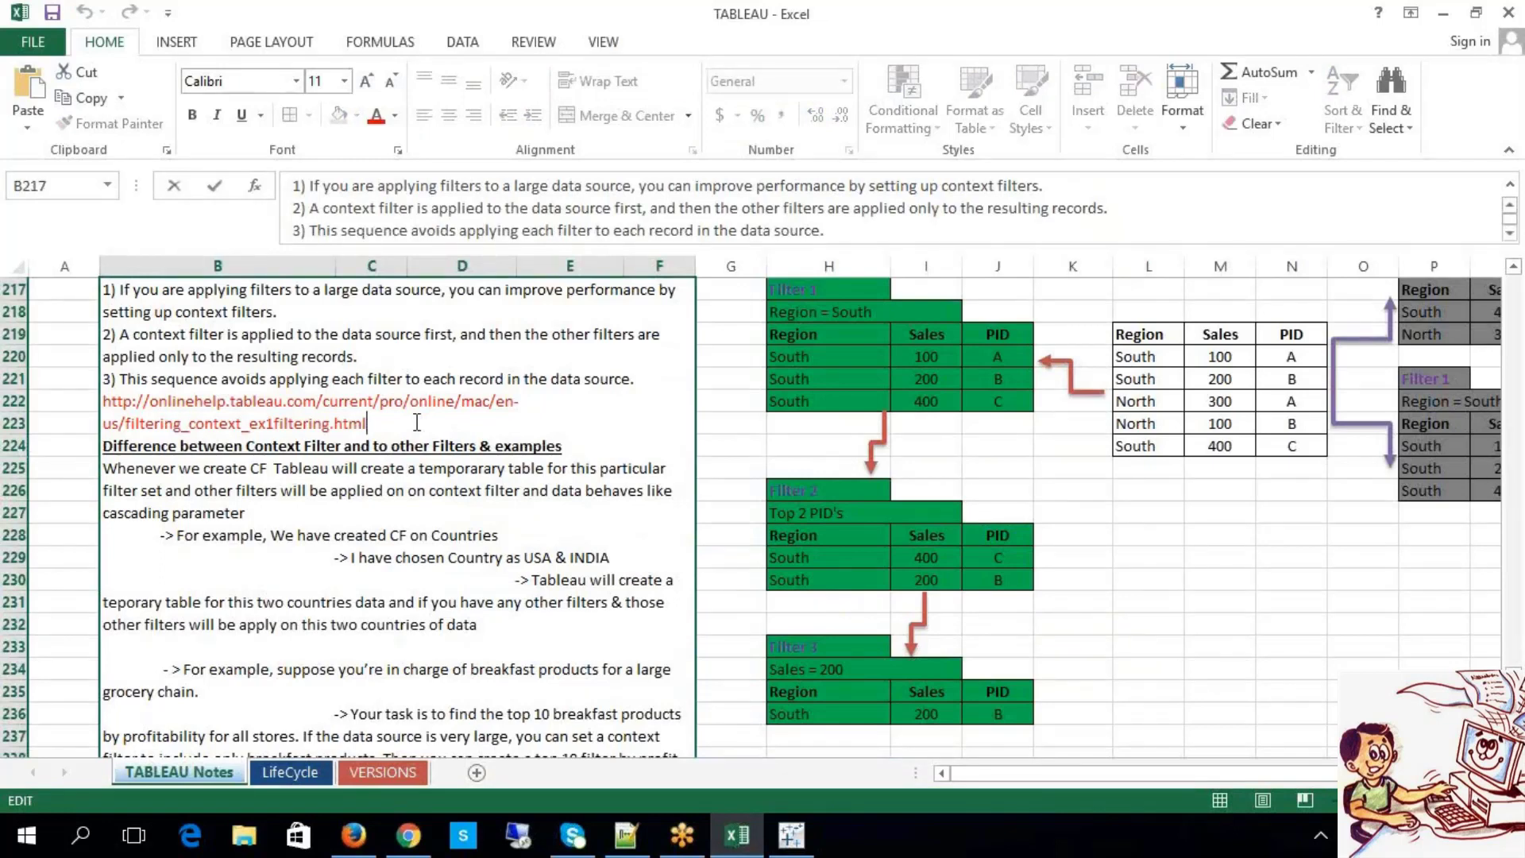
{"action": "key", "text": "alt+Return"}
{"action": "key", "text": "ctrl+v"}
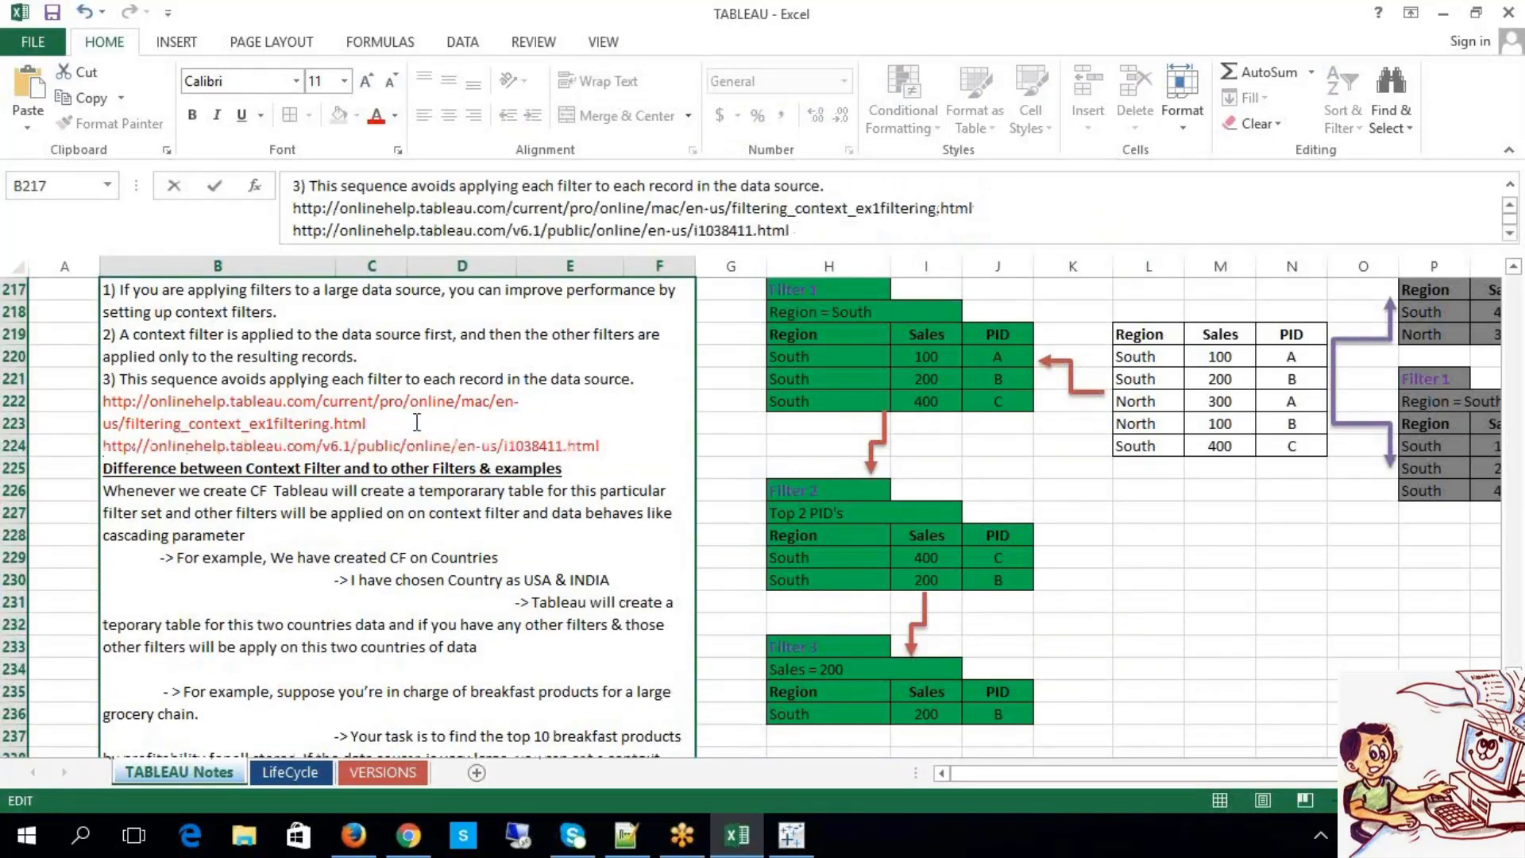
Step: Switch back to Chrome, check the loading help tab, and review the context filter example from the initial view to the Add to Context step
{"action": "key", "text": "alt+Tab"}
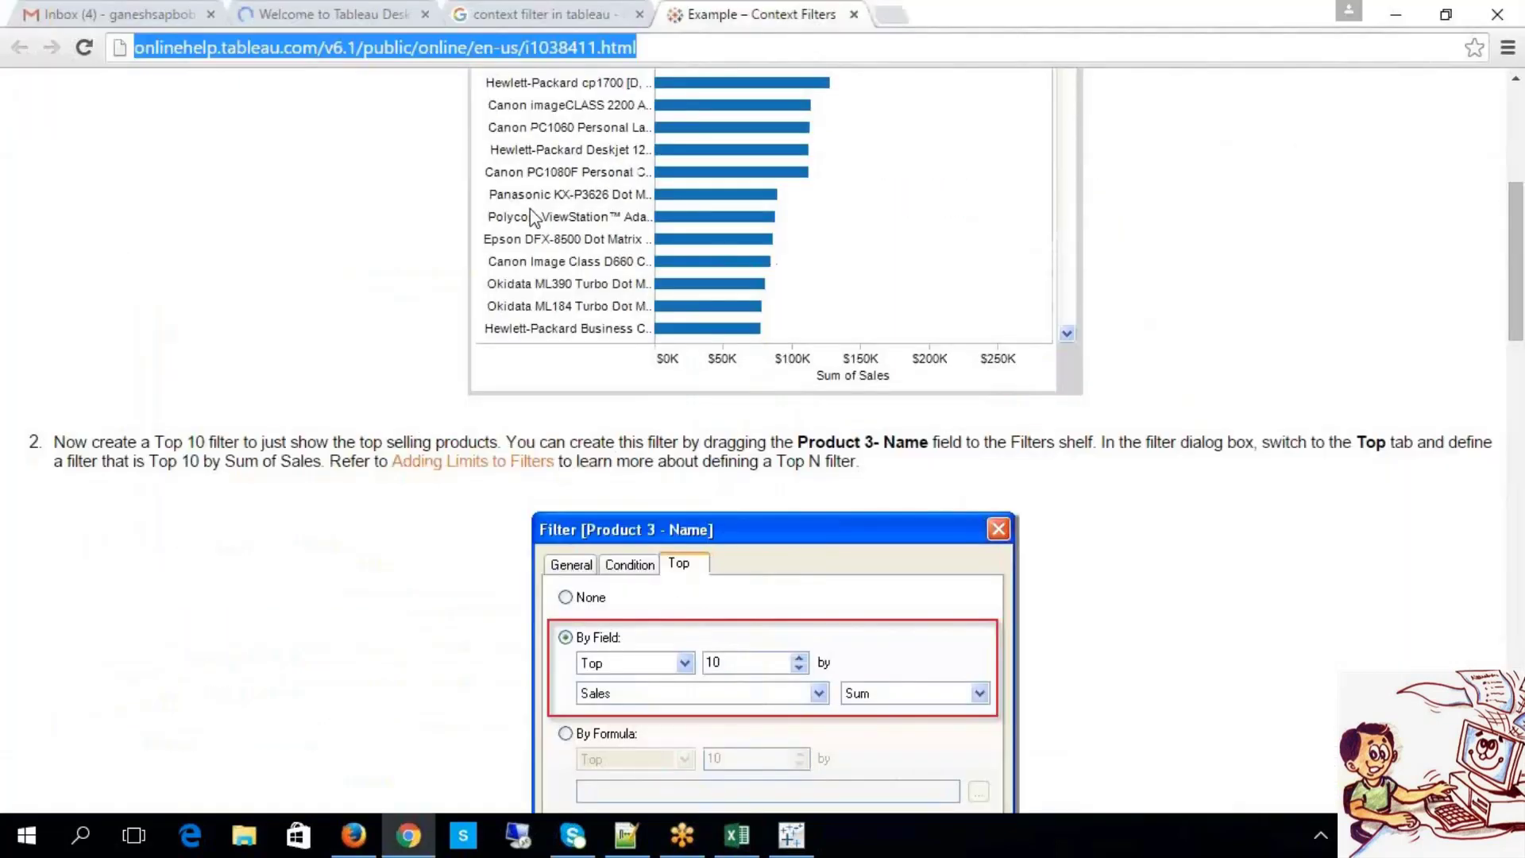
{"action": "left_click", "coordinate": [333, 14]}
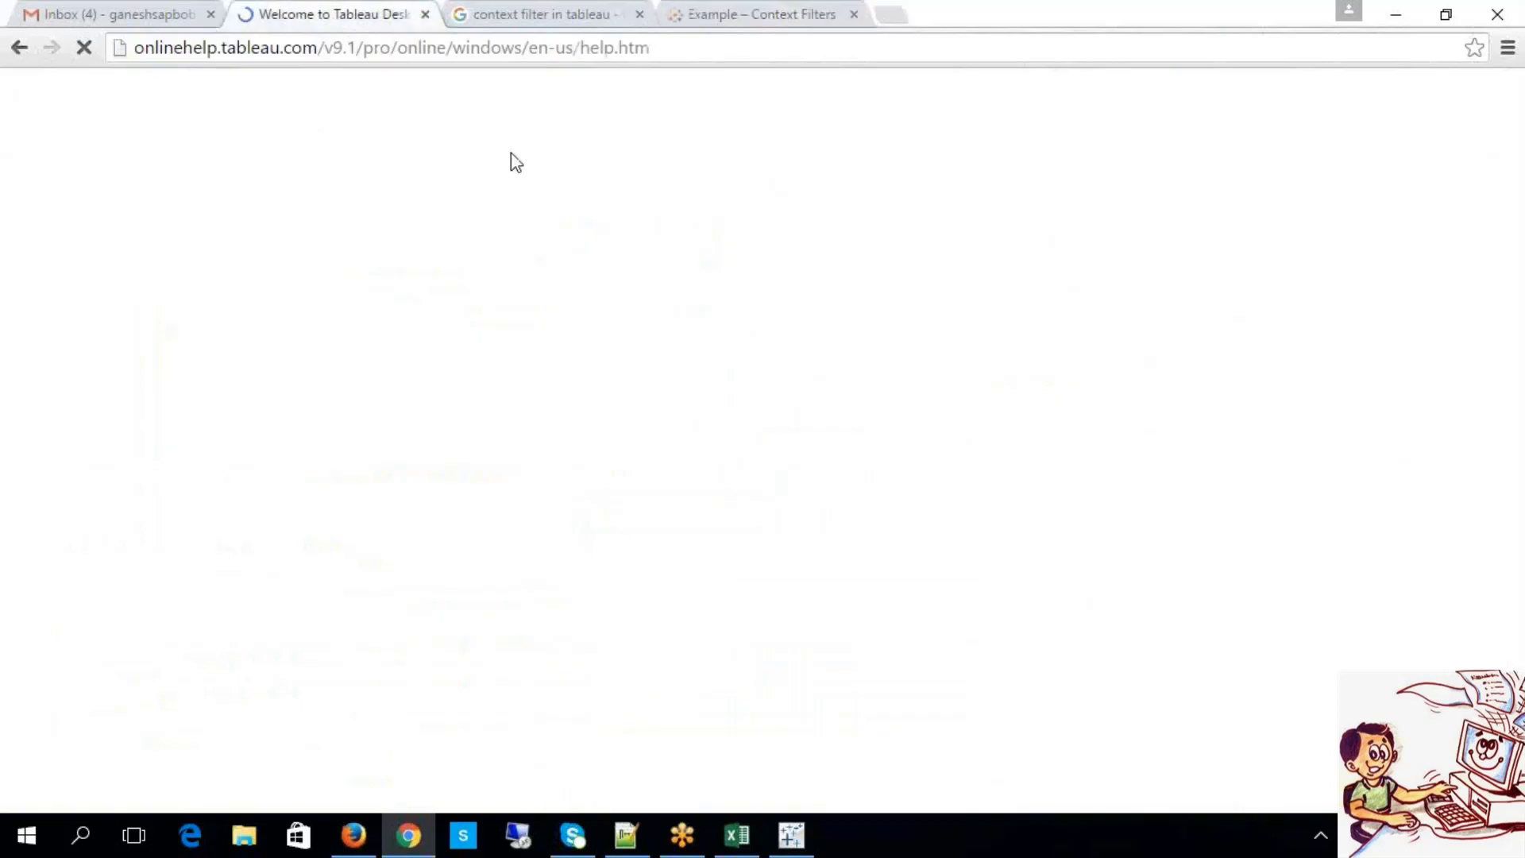
{"action": "left_click", "coordinate": [675, 47]}
{"action": "left_click", "coordinate": [702, 16]}
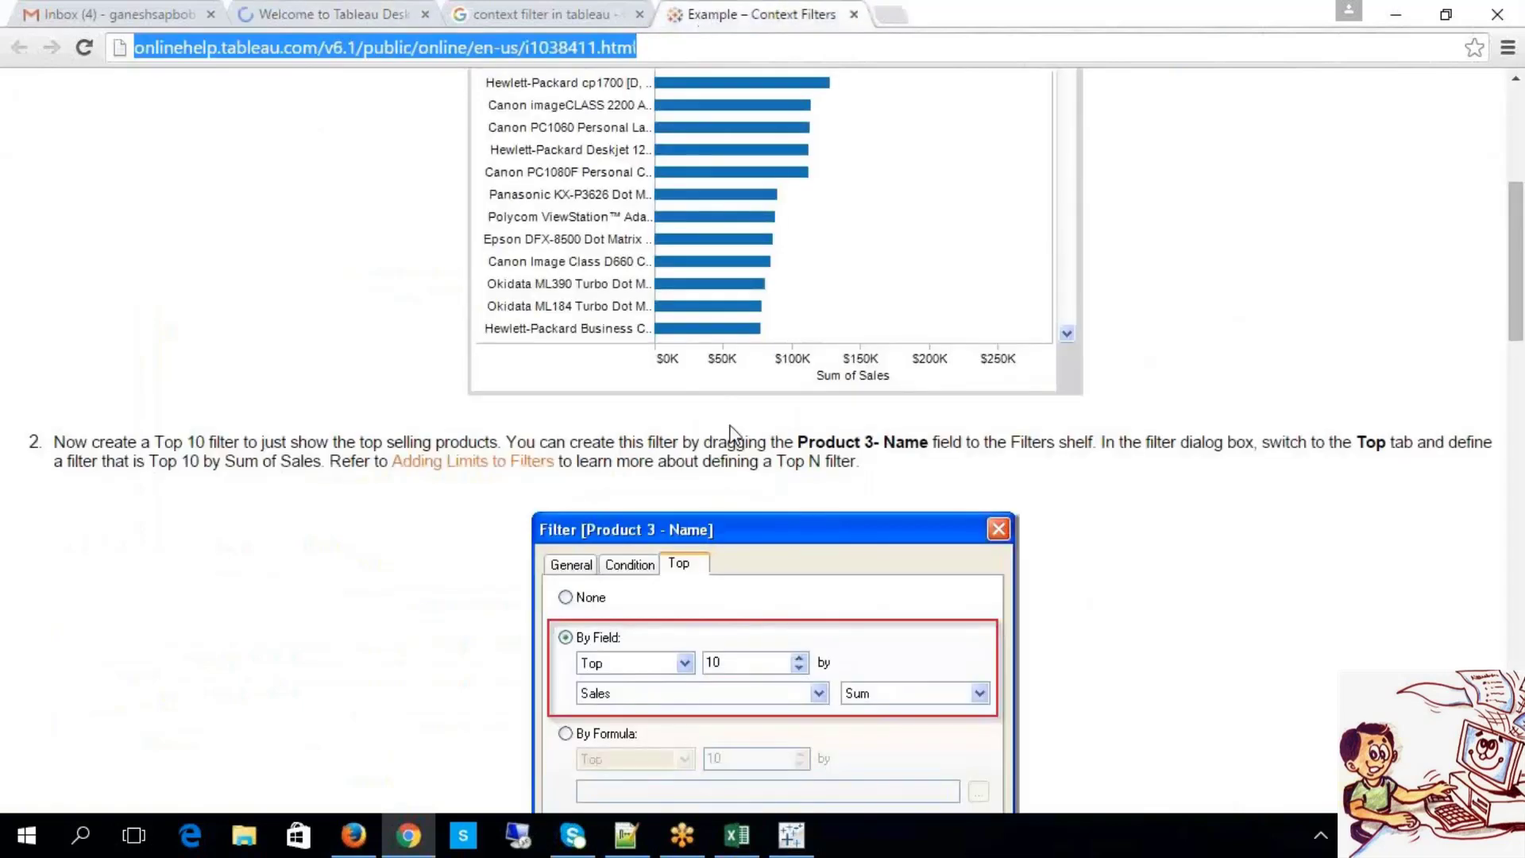
{"action": "scroll", "coordinate": [731, 432], "scroll_direction": "up", "scroll_amount": 6}
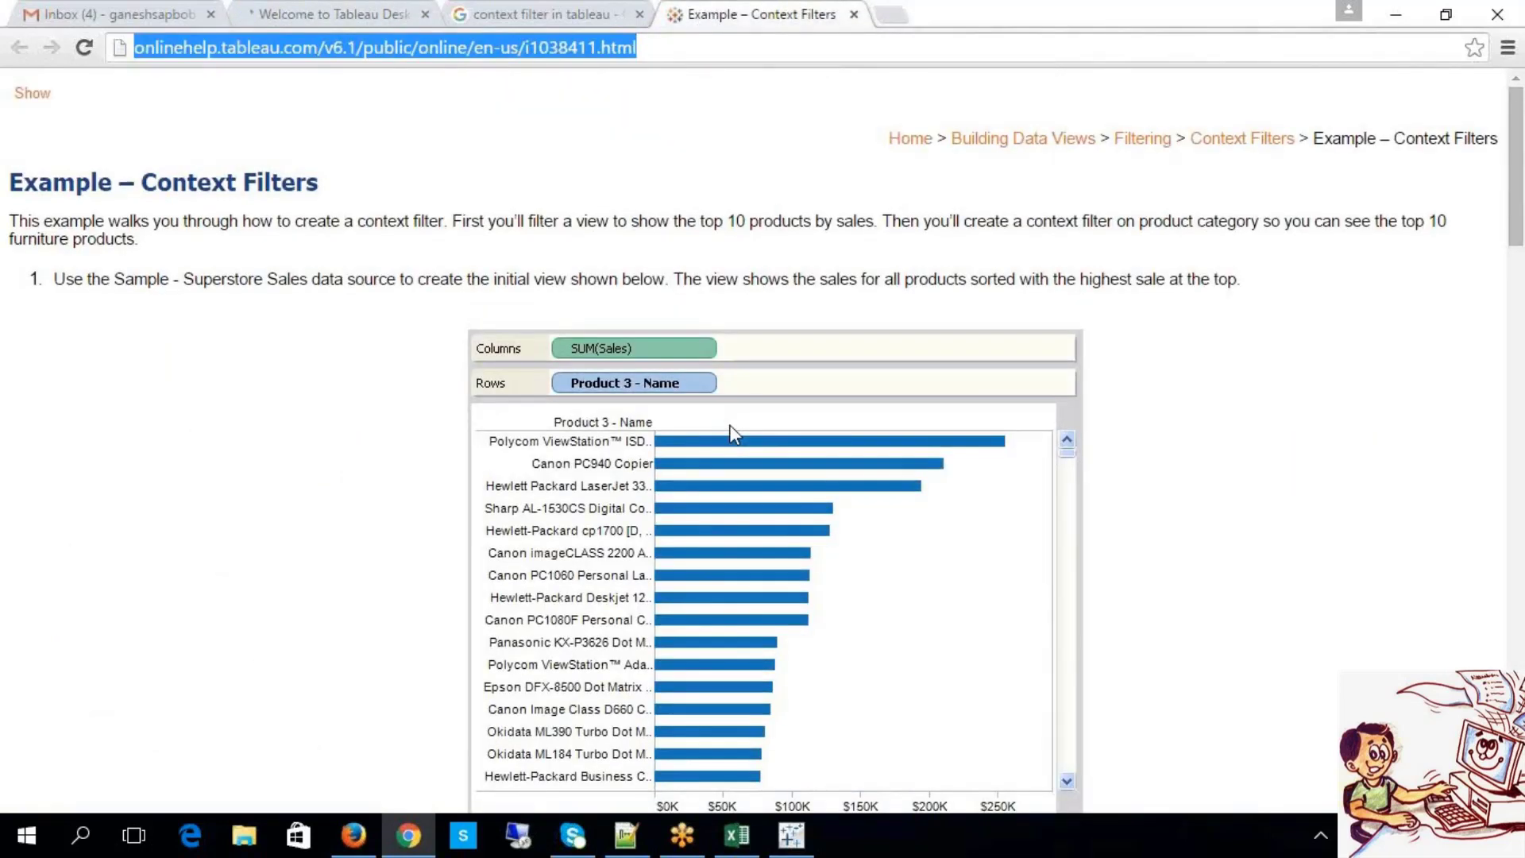
{"action": "scroll", "coordinate": [731, 432], "scroll_direction": "down", "scroll_amount": 15}
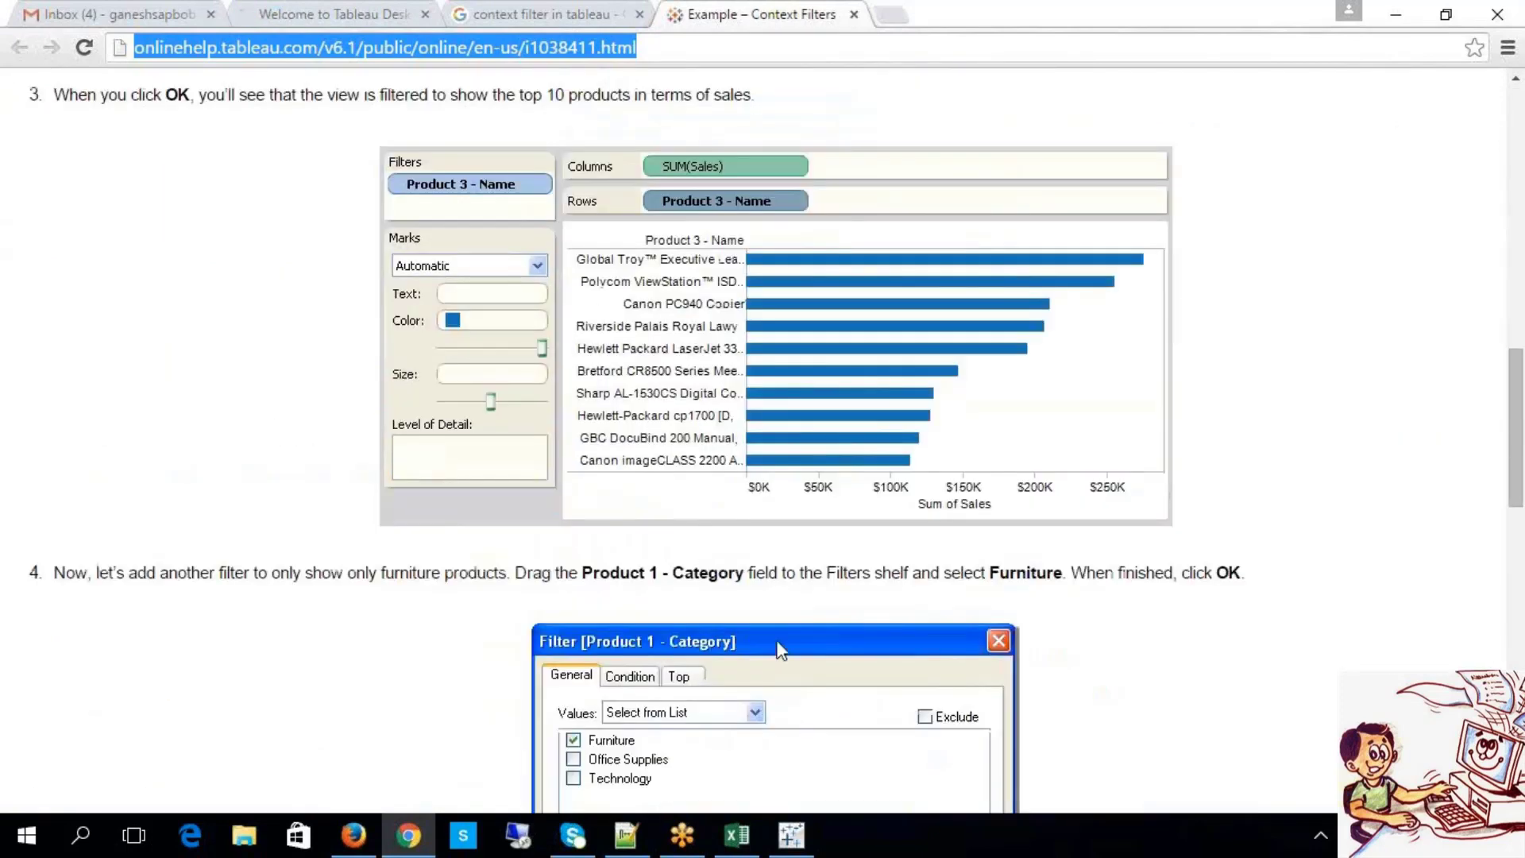
{"action": "scroll", "coordinate": [782, 491], "scroll_direction": "up", "scroll_amount": 15}
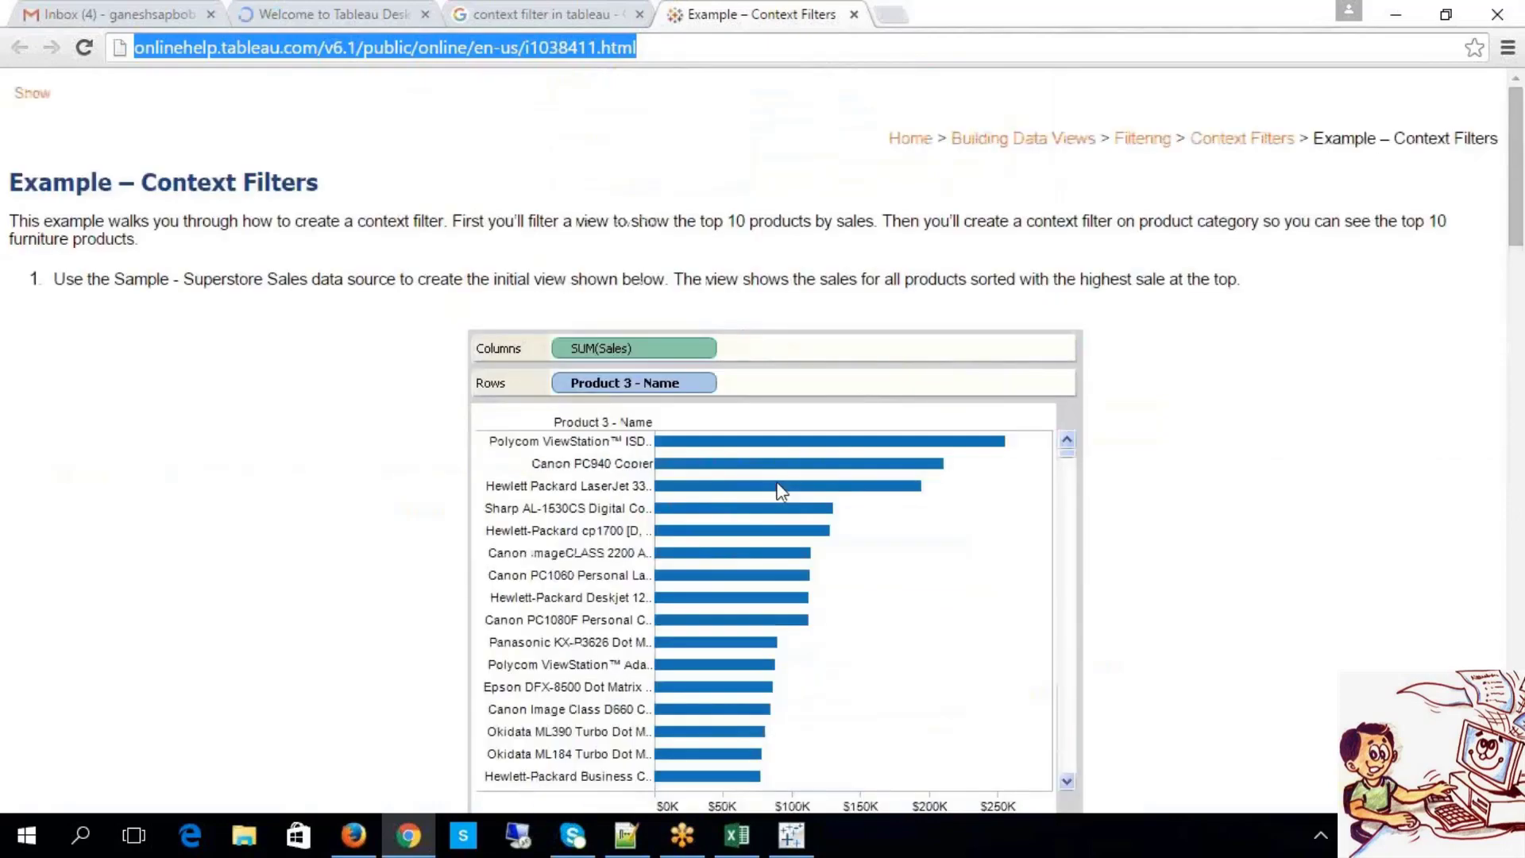
{"action": "scroll", "coordinate": [874, 278], "scroll_direction": "down", "scroll_amount": 18}
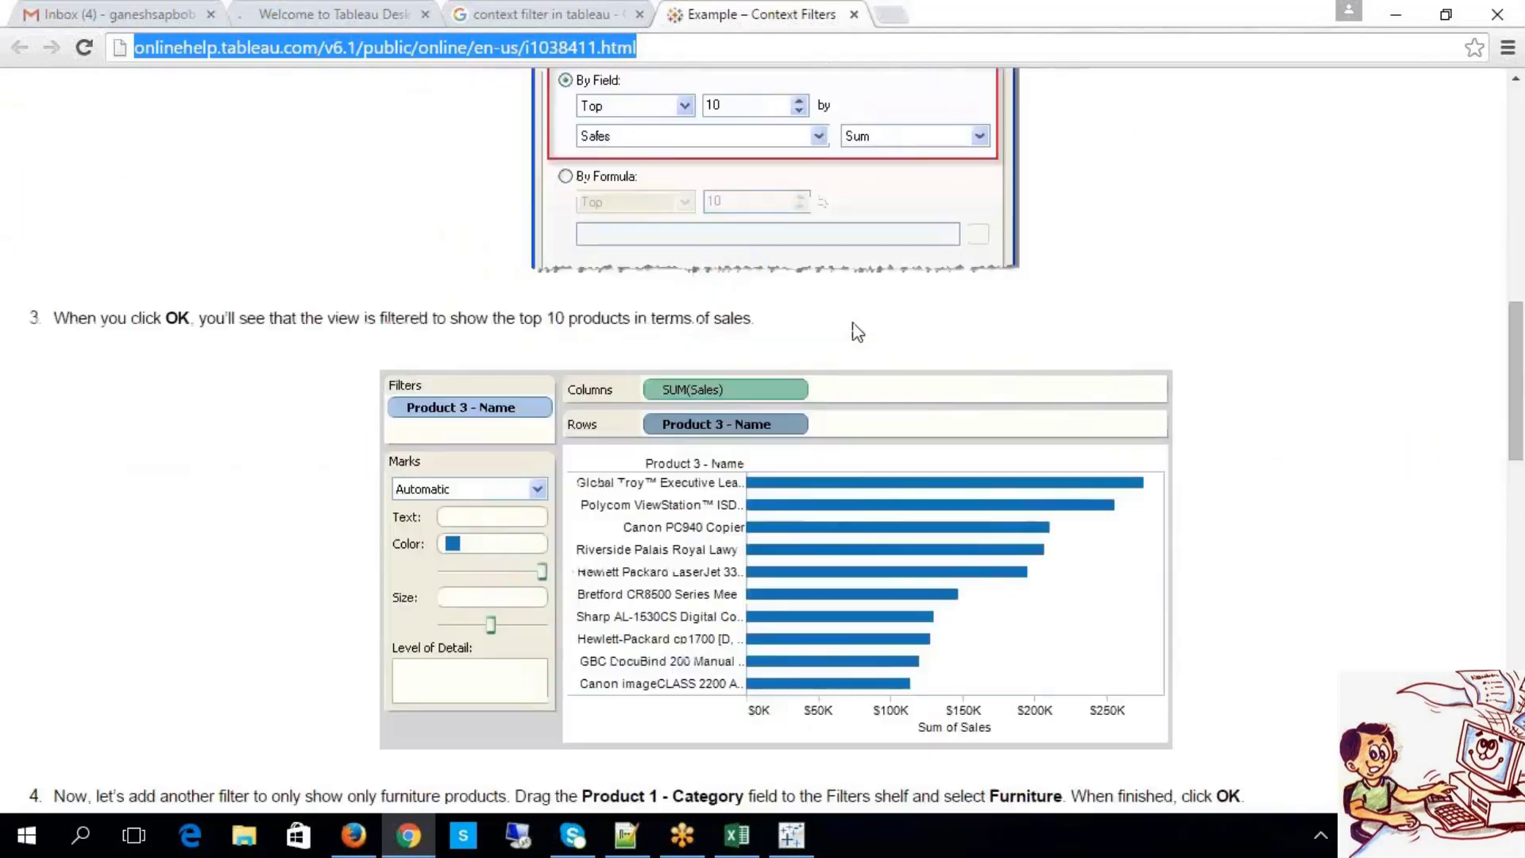
{"action": "scroll", "coordinate": [858, 335], "scroll_direction": "down", "scroll_amount": 12}
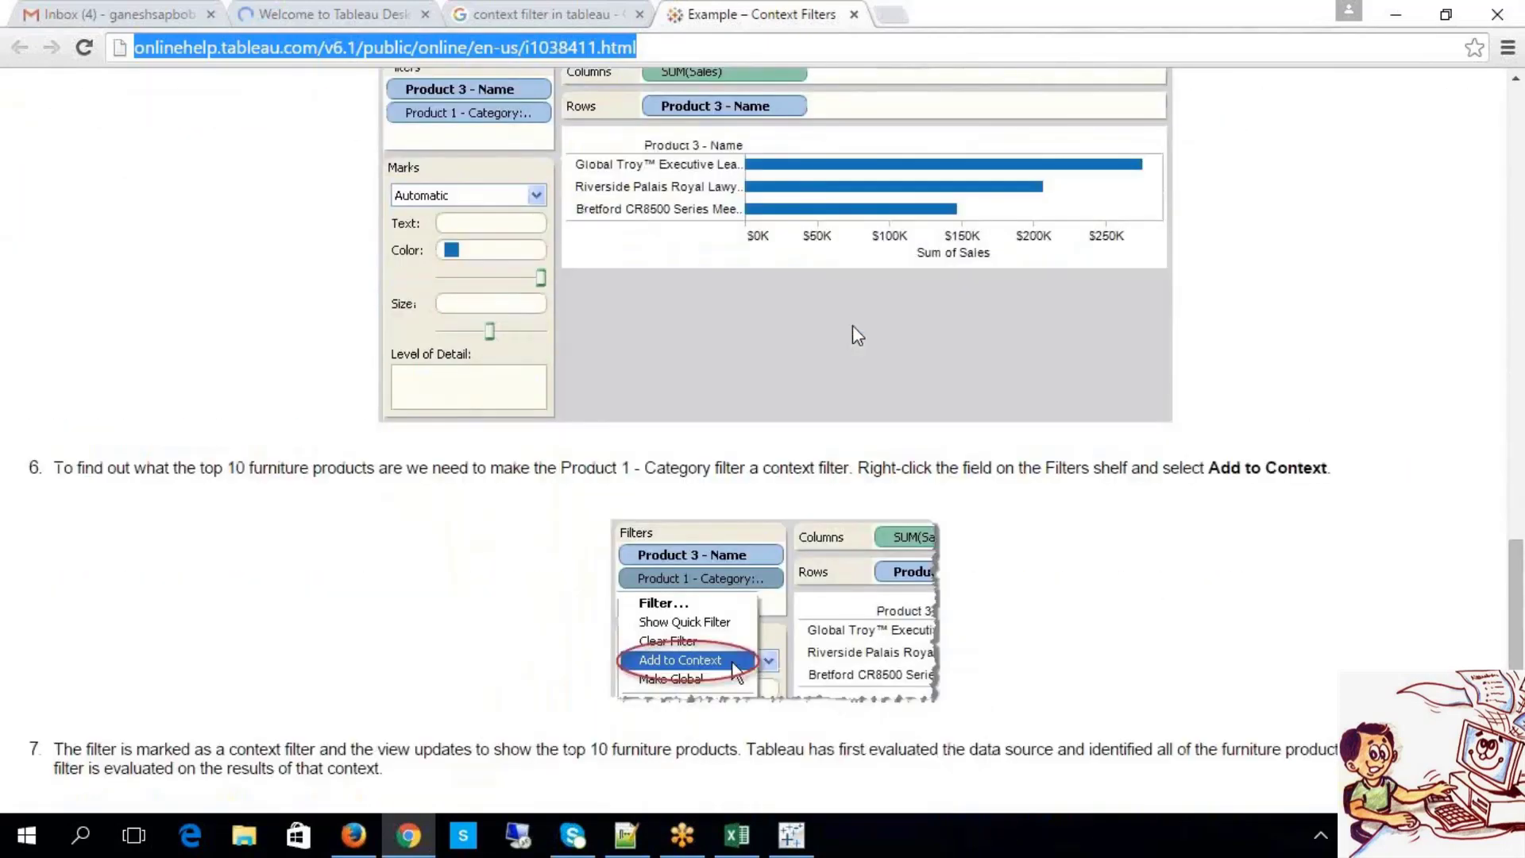
{"action": "scroll", "coordinate": [854, 330], "scroll_direction": "up", "scroll_amount": 10}
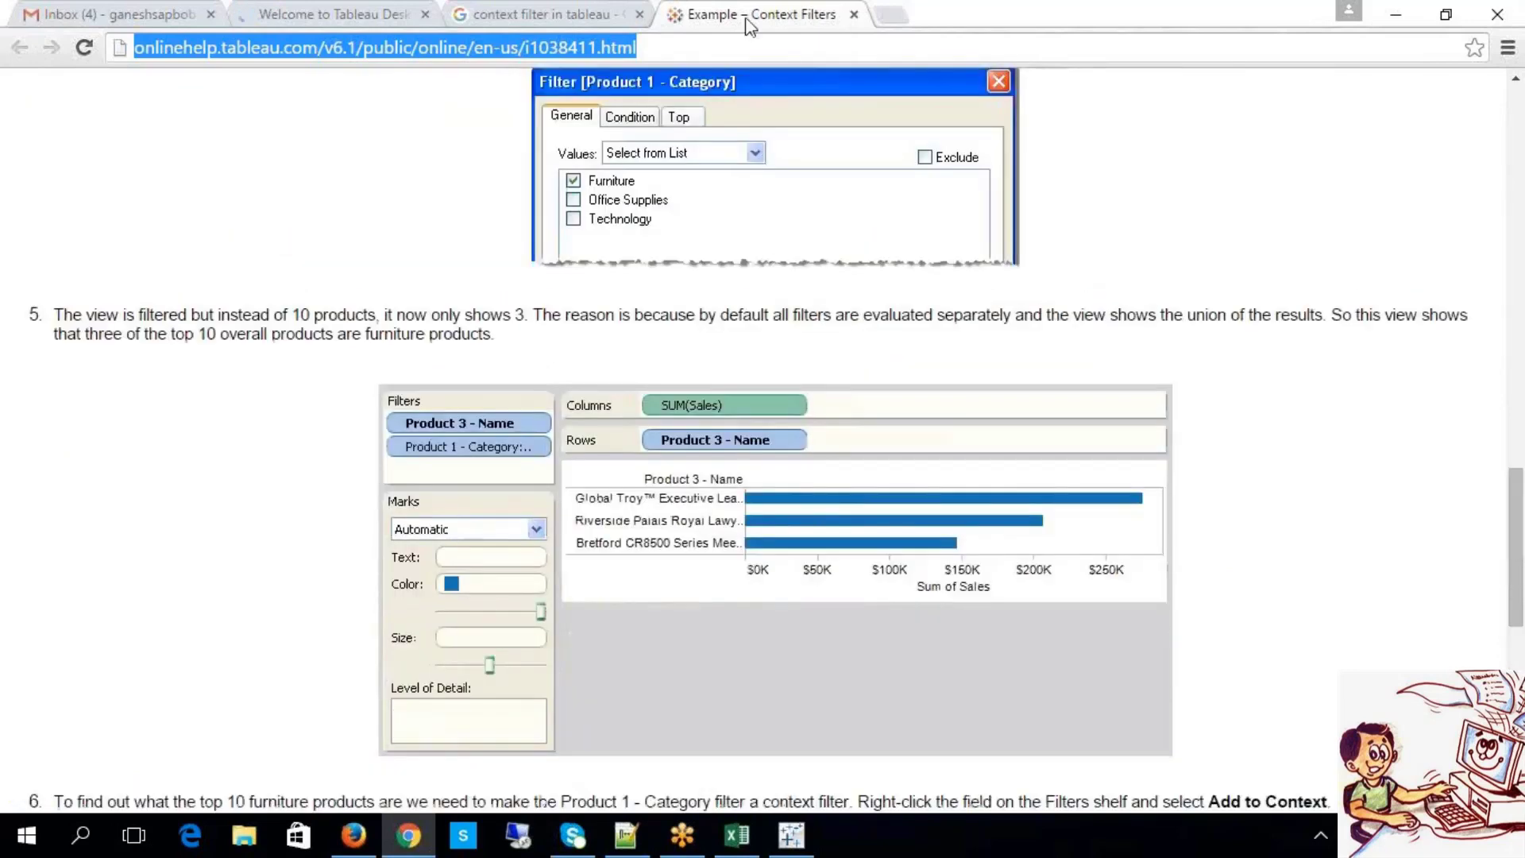
Step: Check the stalled help tab and the Excel notes, and shorten the stalled tab's address to onlinehelp.tableau.com to load it
{"action": "left_click", "coordinate": [364, 10]}
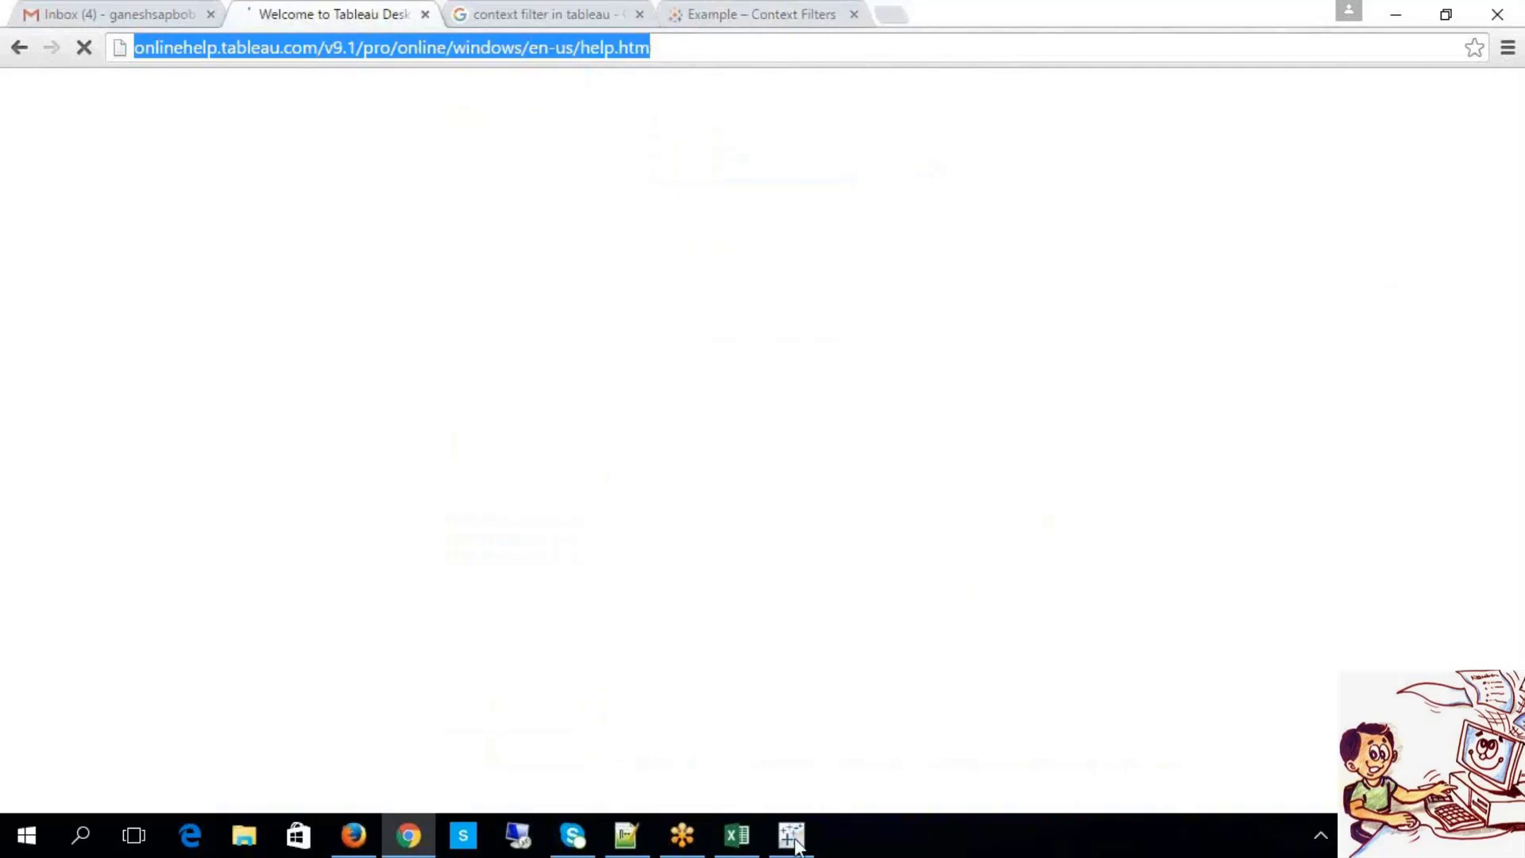
{"action": "left_click", "coordinate": [736, 834]}
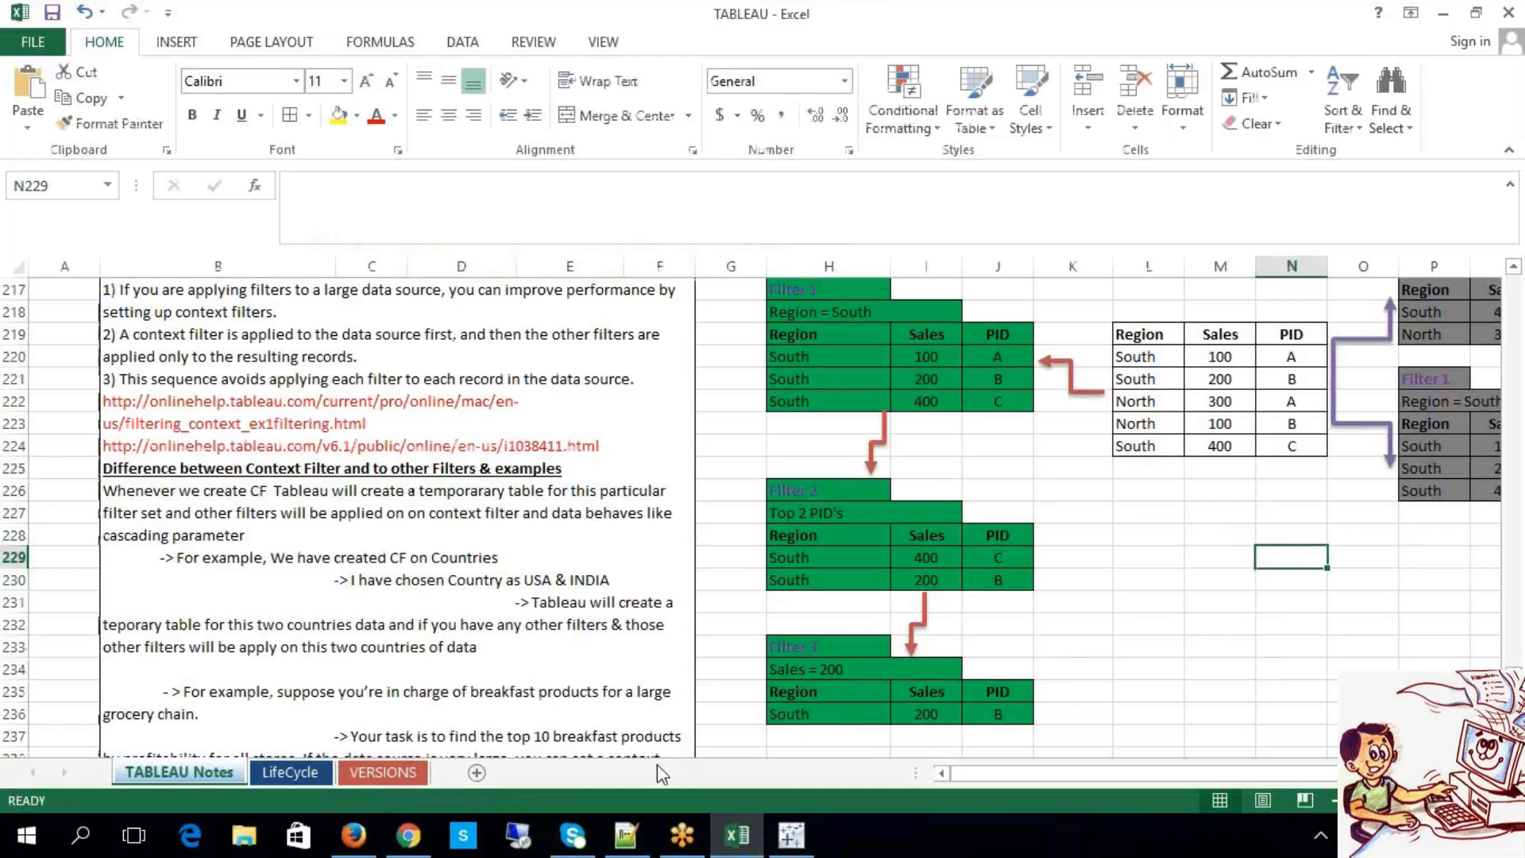
{"action": "left_click", "coordinate": [409, 835]}
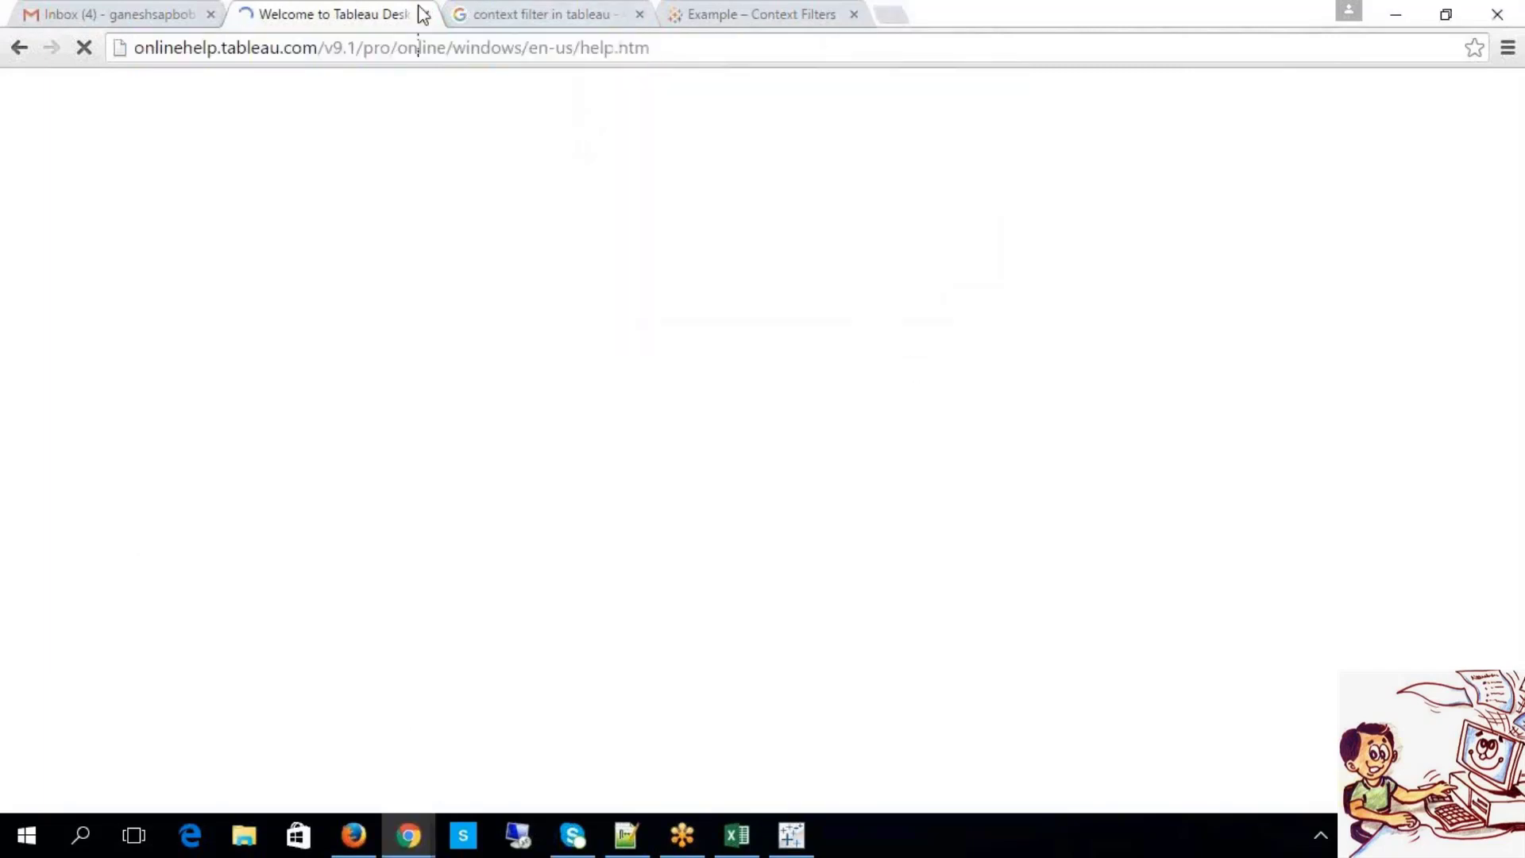
{"action": "left_click", "coordinate": [365, 48]}
{"action": "left_click_drag", "start_coordinate": [323, 48], "coordinate": [712, 188]}
{"action": "key", "text": "BackSpace"}
{"action": "key", "text": "Return"}
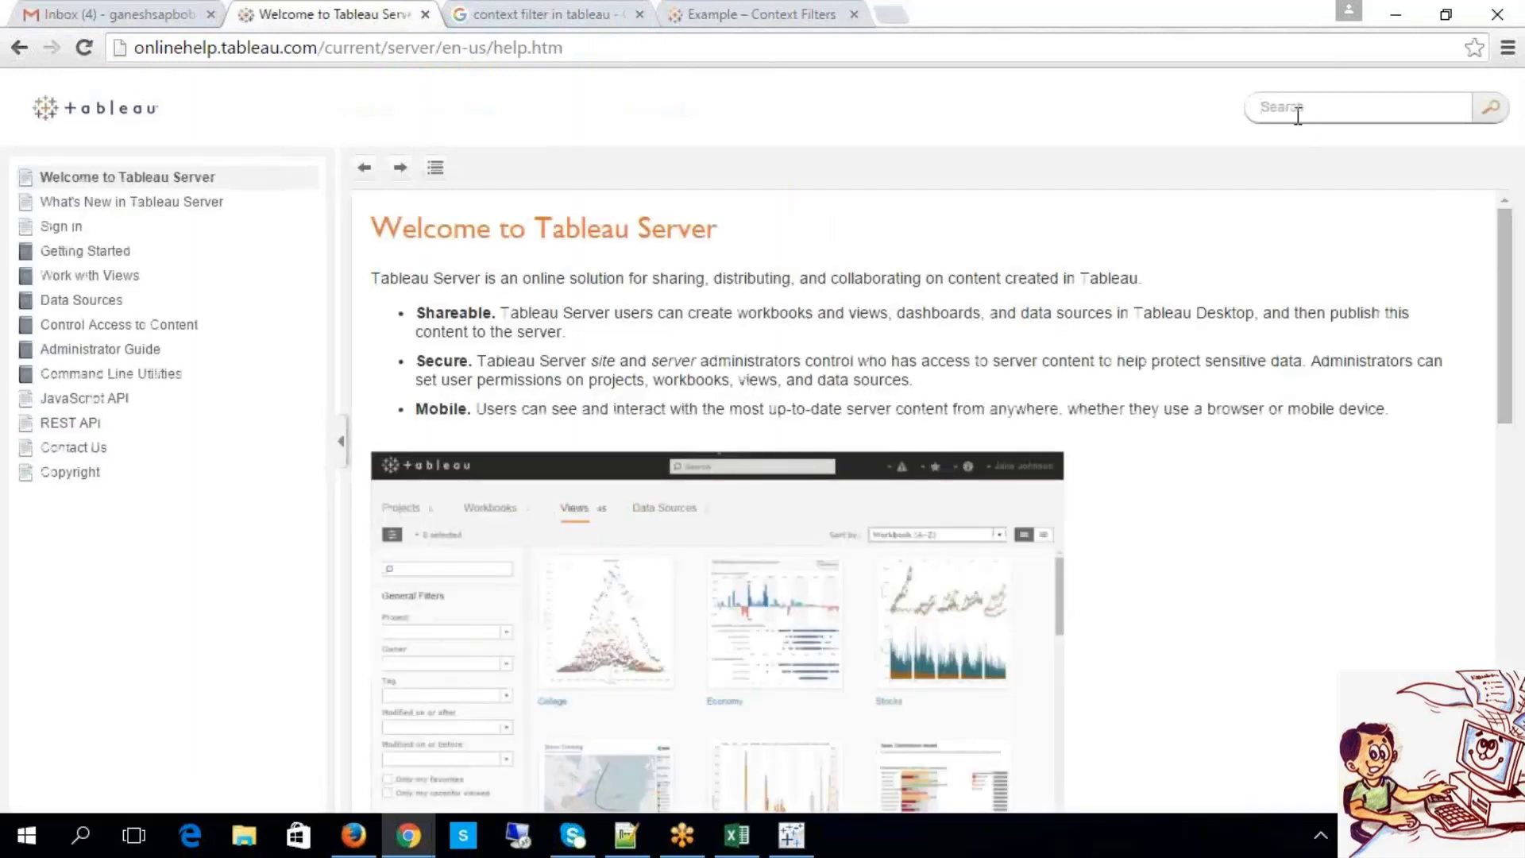
Step: Search the Tableau Server help for "context filters" and for "context", and look through the results
{"action": "type", "text": "context filters"}
{"action": "key", "text": "Return"}
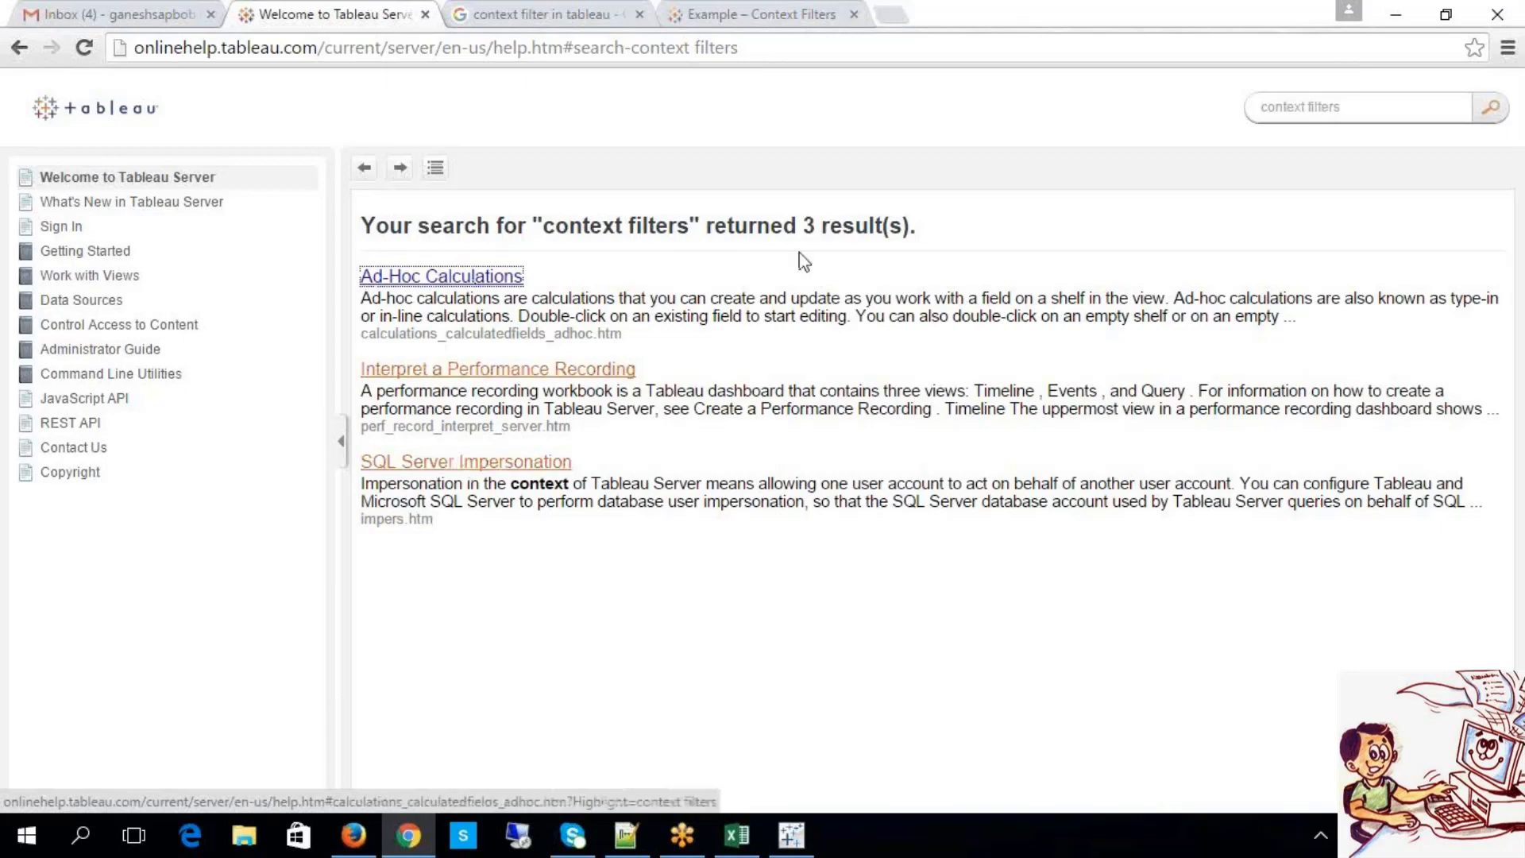
{"action": "left_click", "coordinate": [1204, 235]}
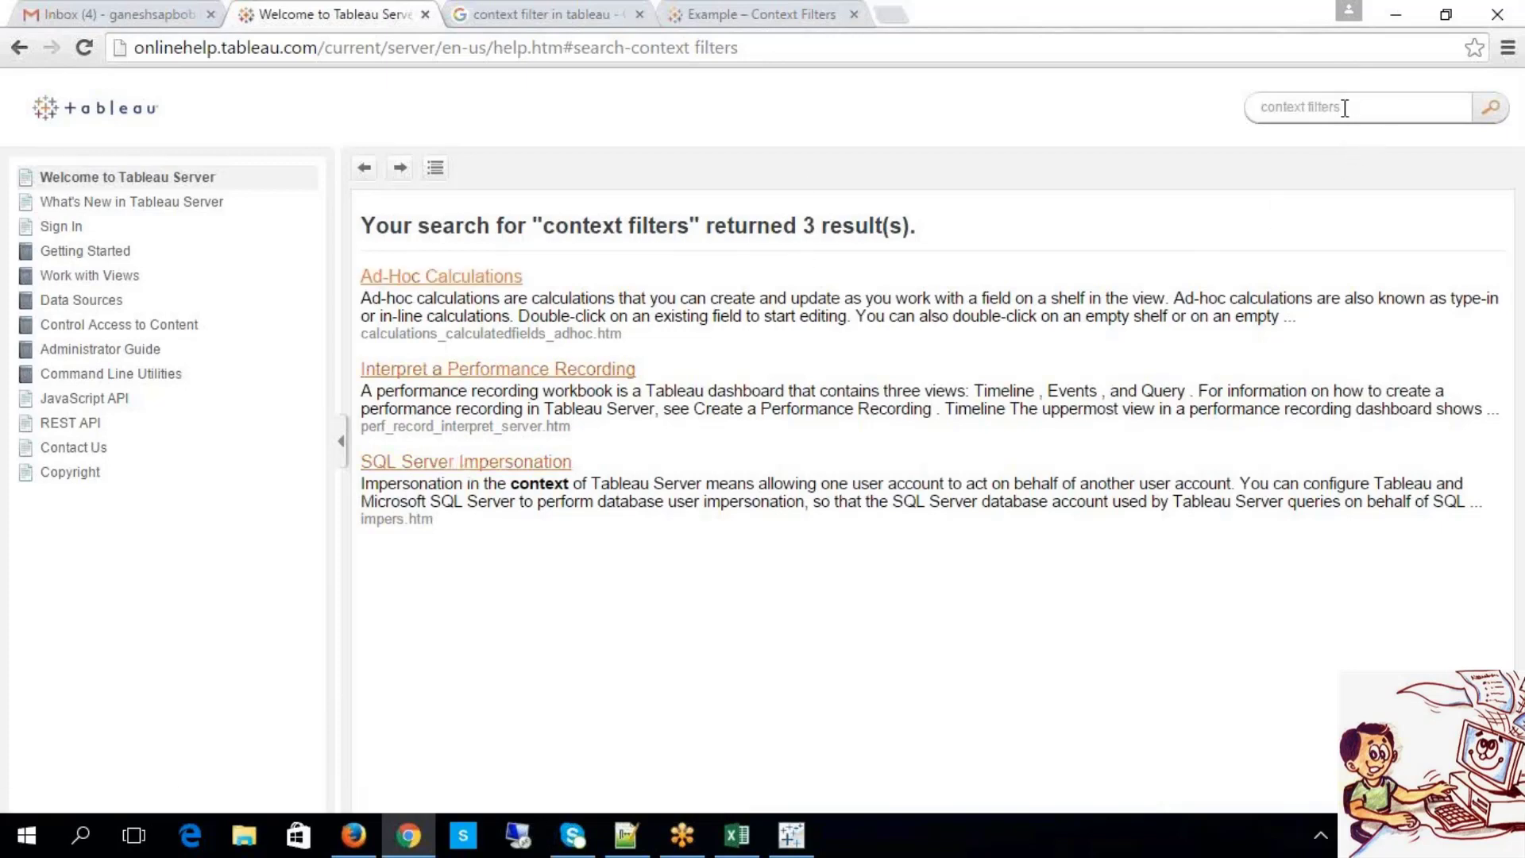
{"action": "left_click_drag", "start_coordinate": [1345, 106], "coordinate": [1307, 107]}
{"action": "key", "text": "BackSpace"}
{"action": "key", "text": "Return"}
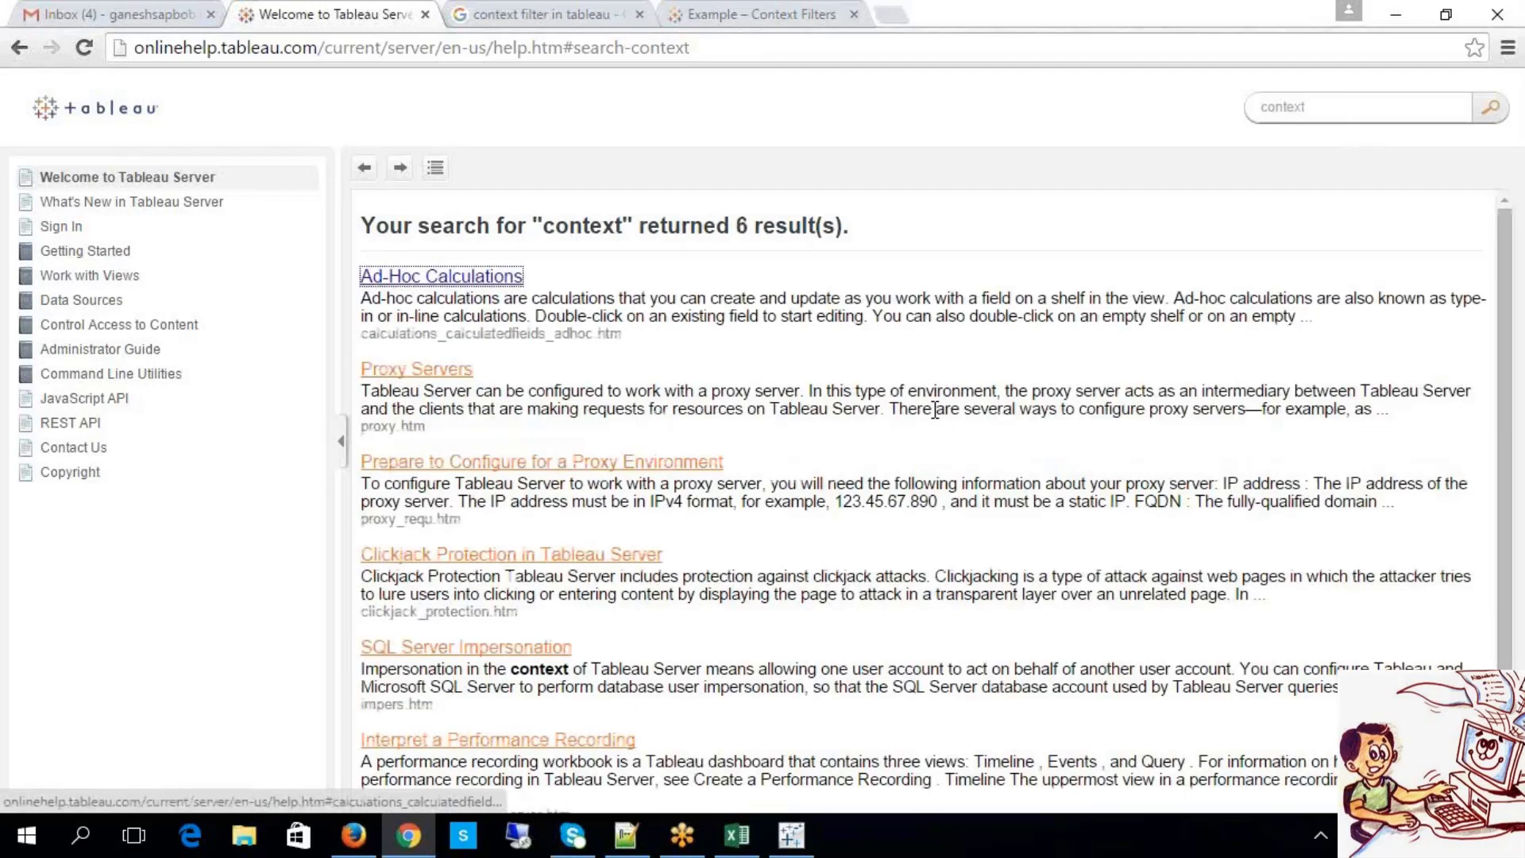
{"action": "scroll", "coordinate": [935, 410], "scroll_direction": "down", "scroll_amount": 1}
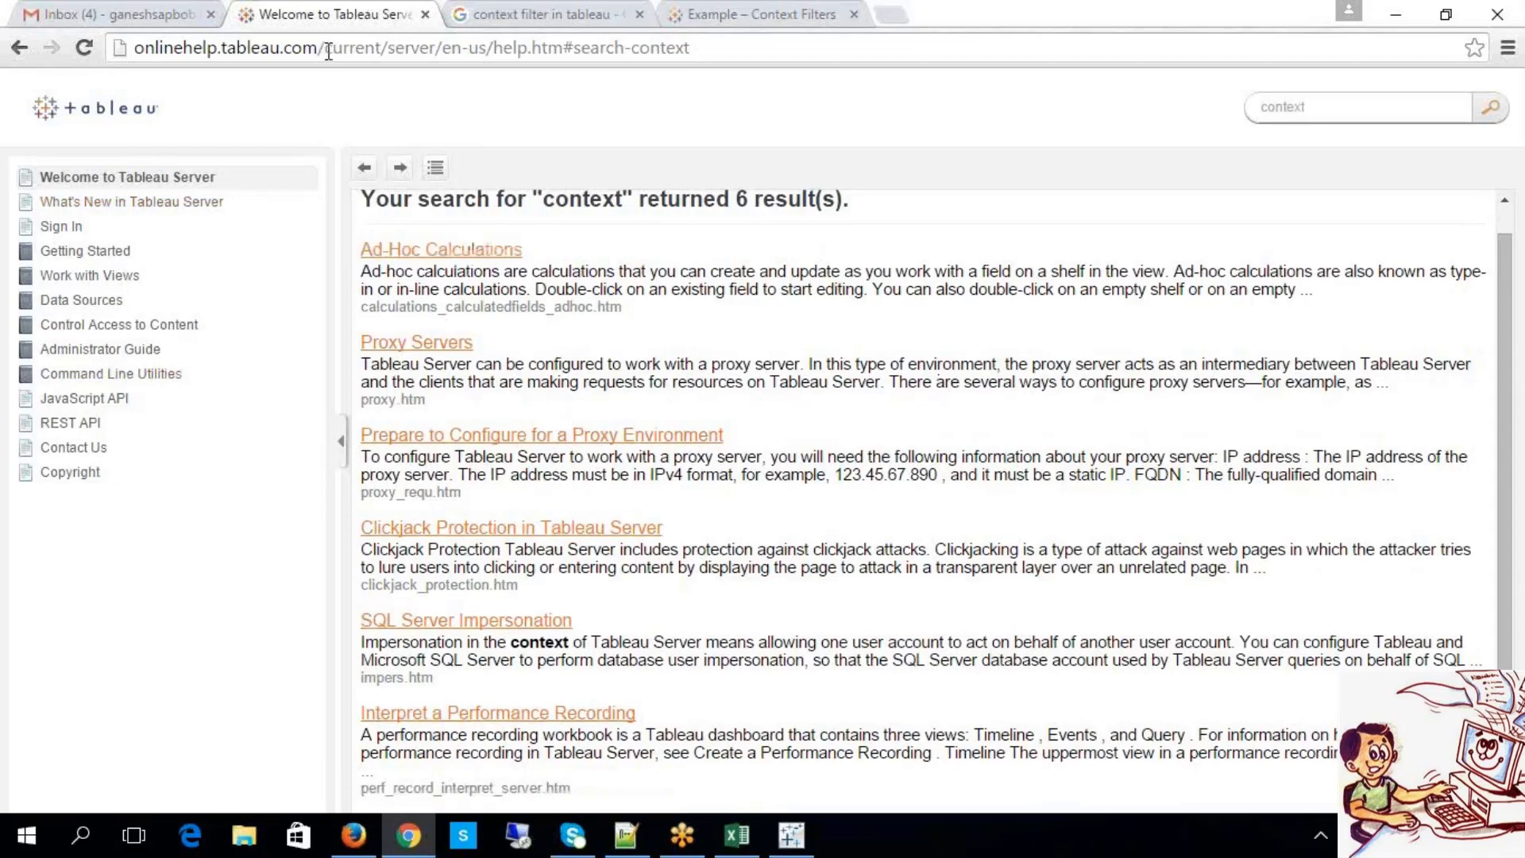
Step: Reload the root onlinehelp.tableau.com address and select the address of the help page it leads to
{"action": "left_click_drag", "start_coordinate": [323, 48], "coordinate": [724, 43]}
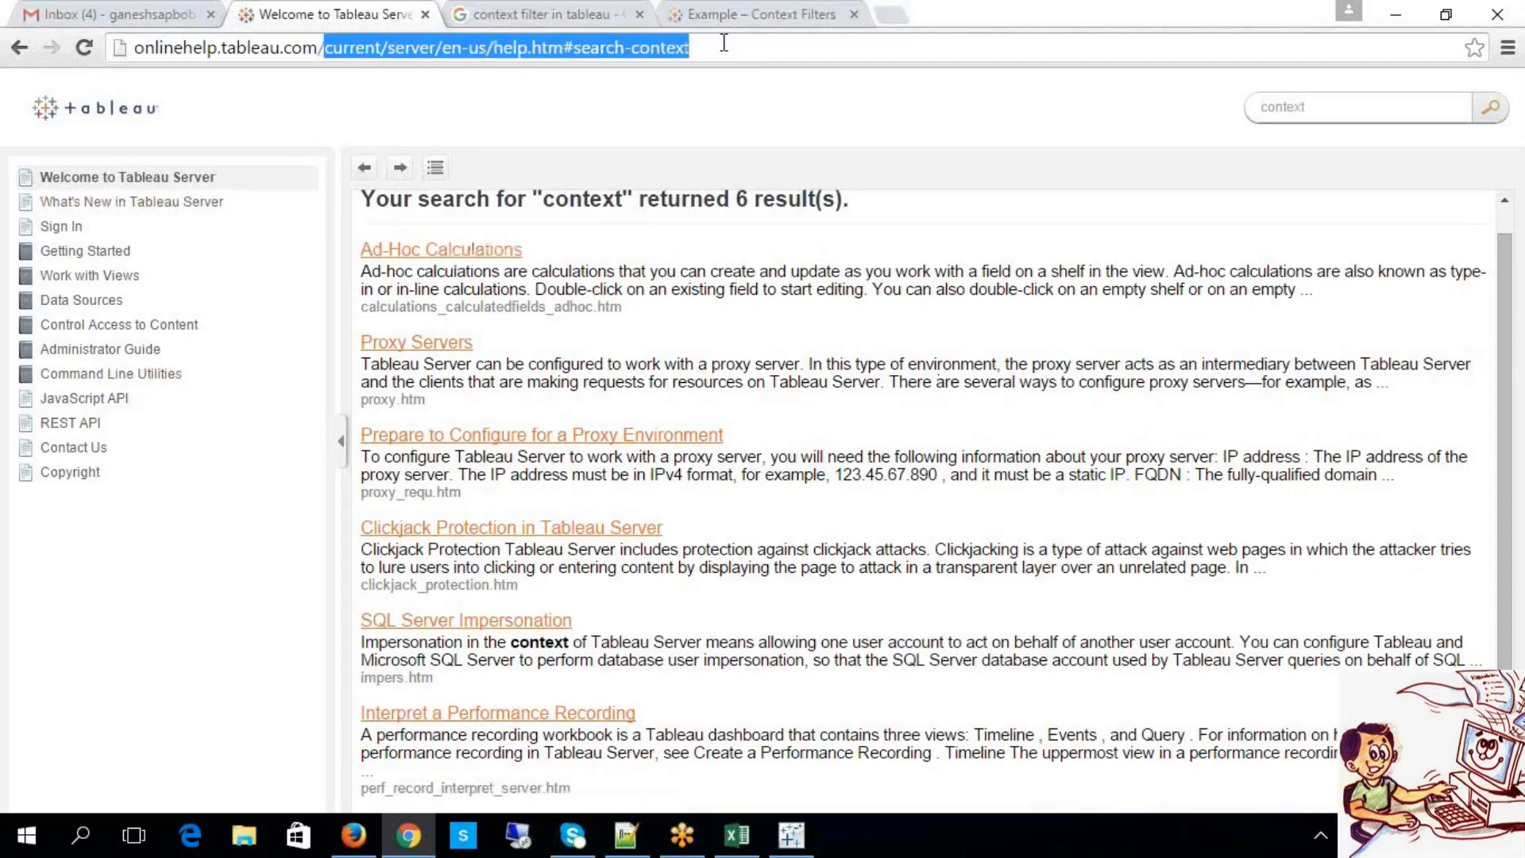
{"action": "key", "text": "BackSpace"}
{"action": "key", "text": "Return"}
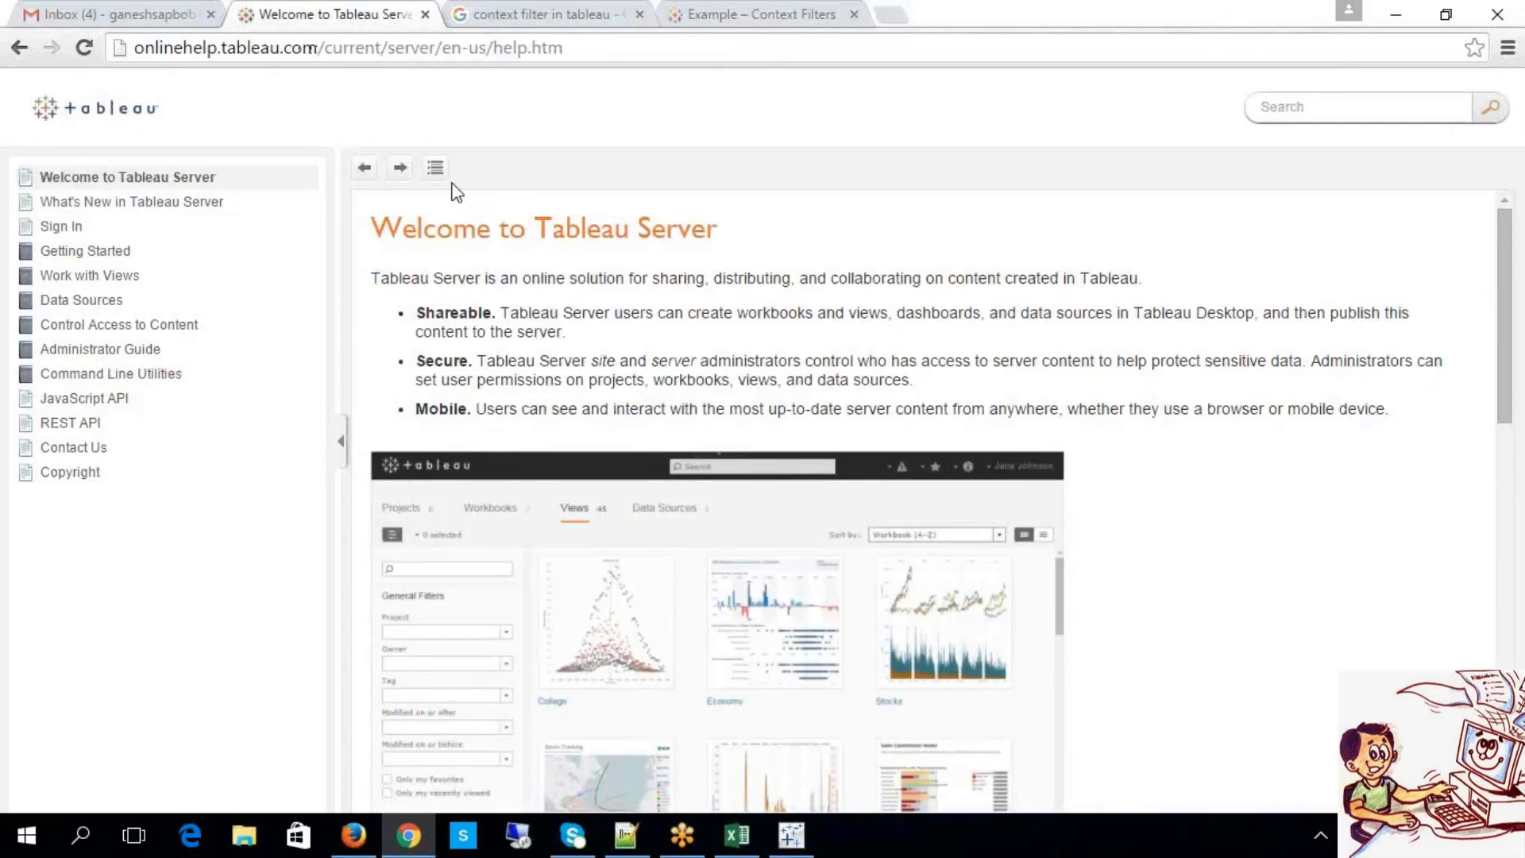
{"action": "left_click", "coordinate": [574, 47]}
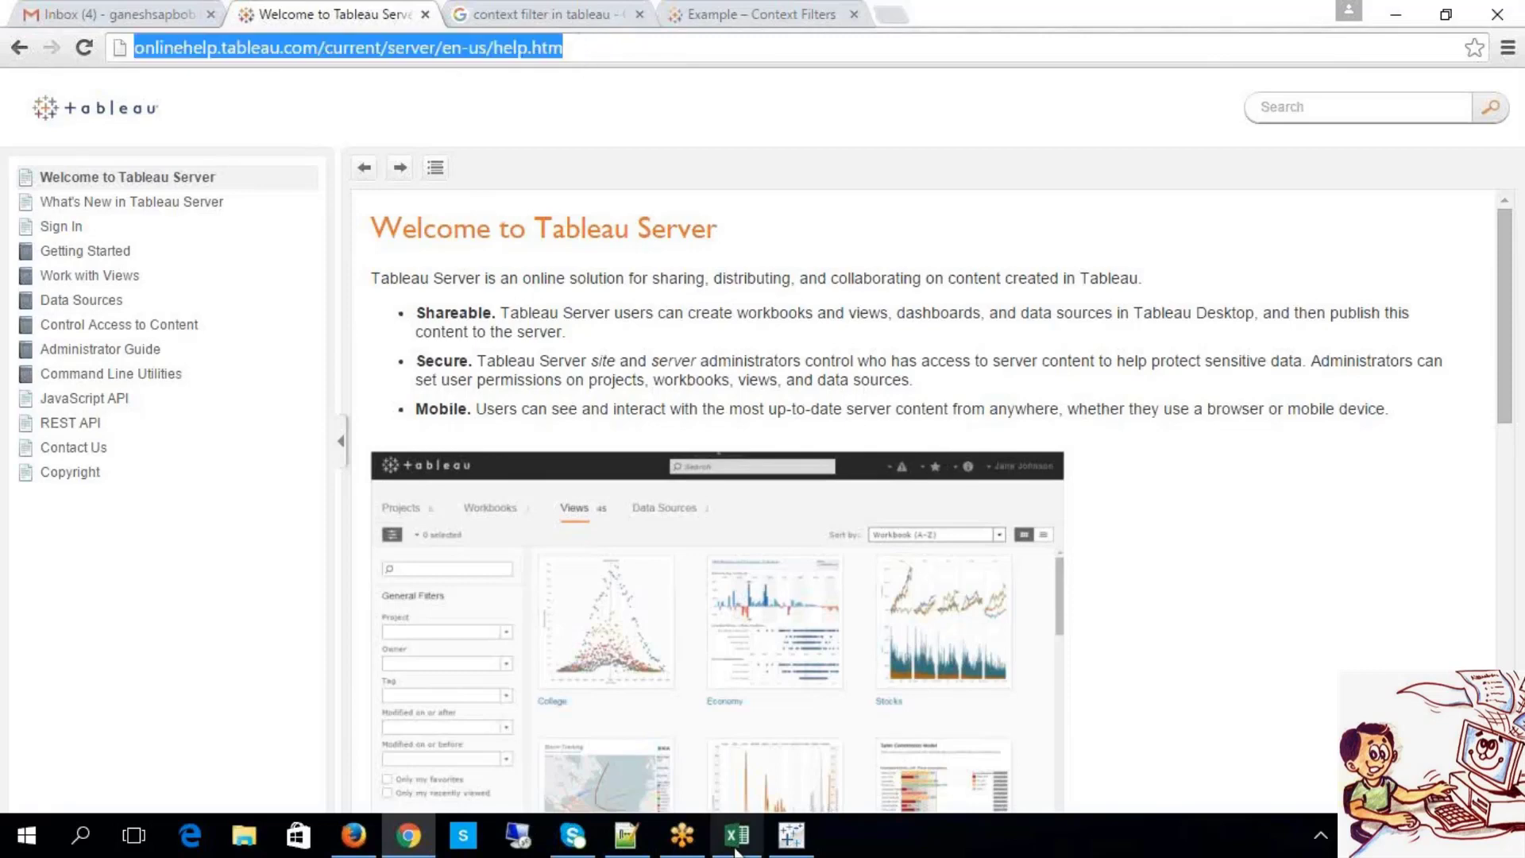
Step: Switch to Tableau, open its online Desktop help in the browser, and search that help for "context filters"
{"action": "left_click", "coordinate": [795, 838]}
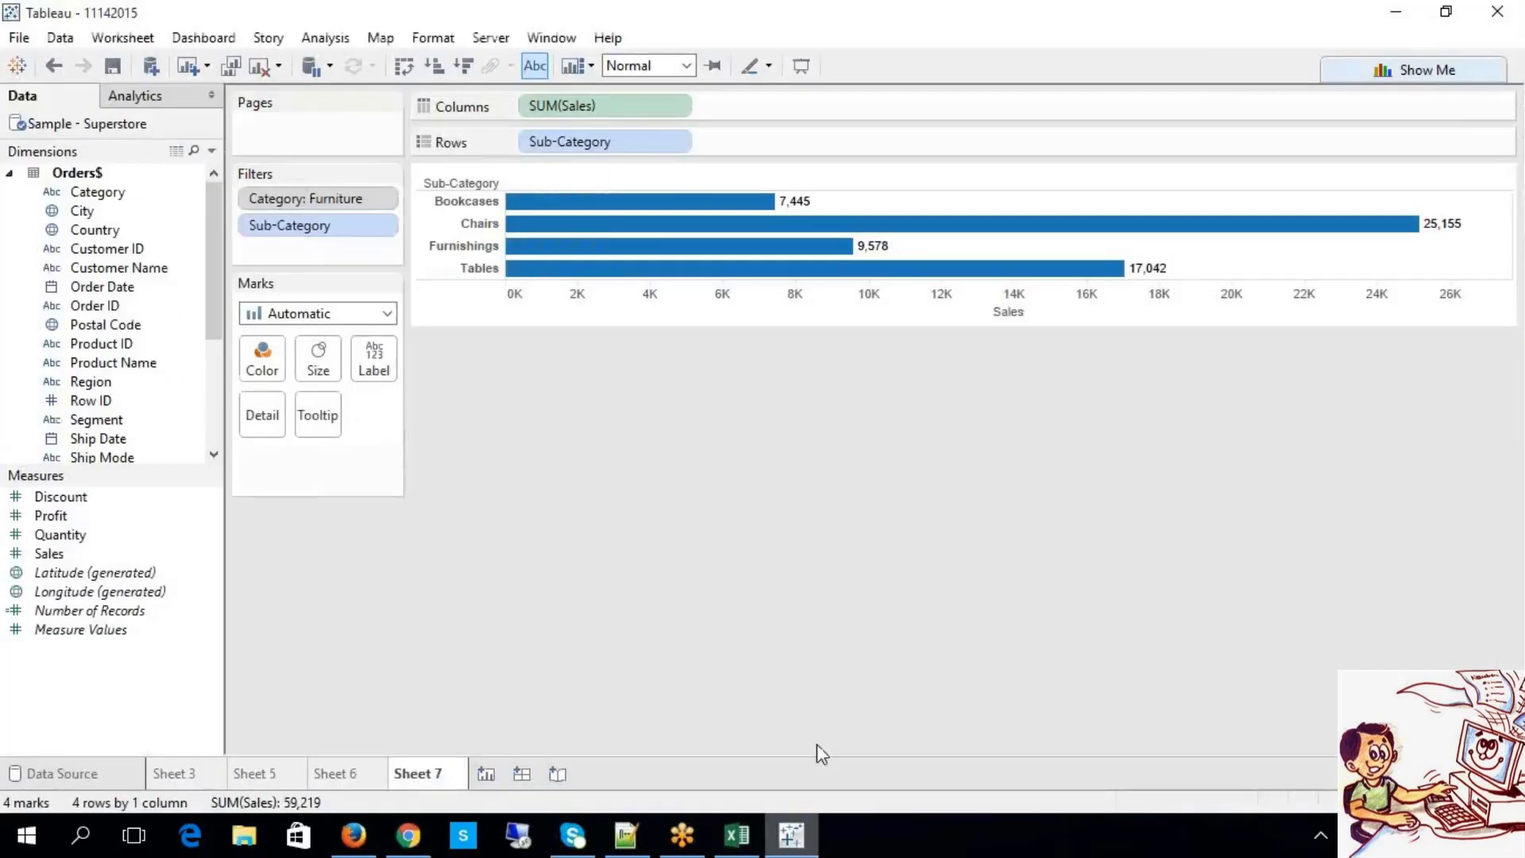
{"action": "left_click", "coordinate": [617, 41]}
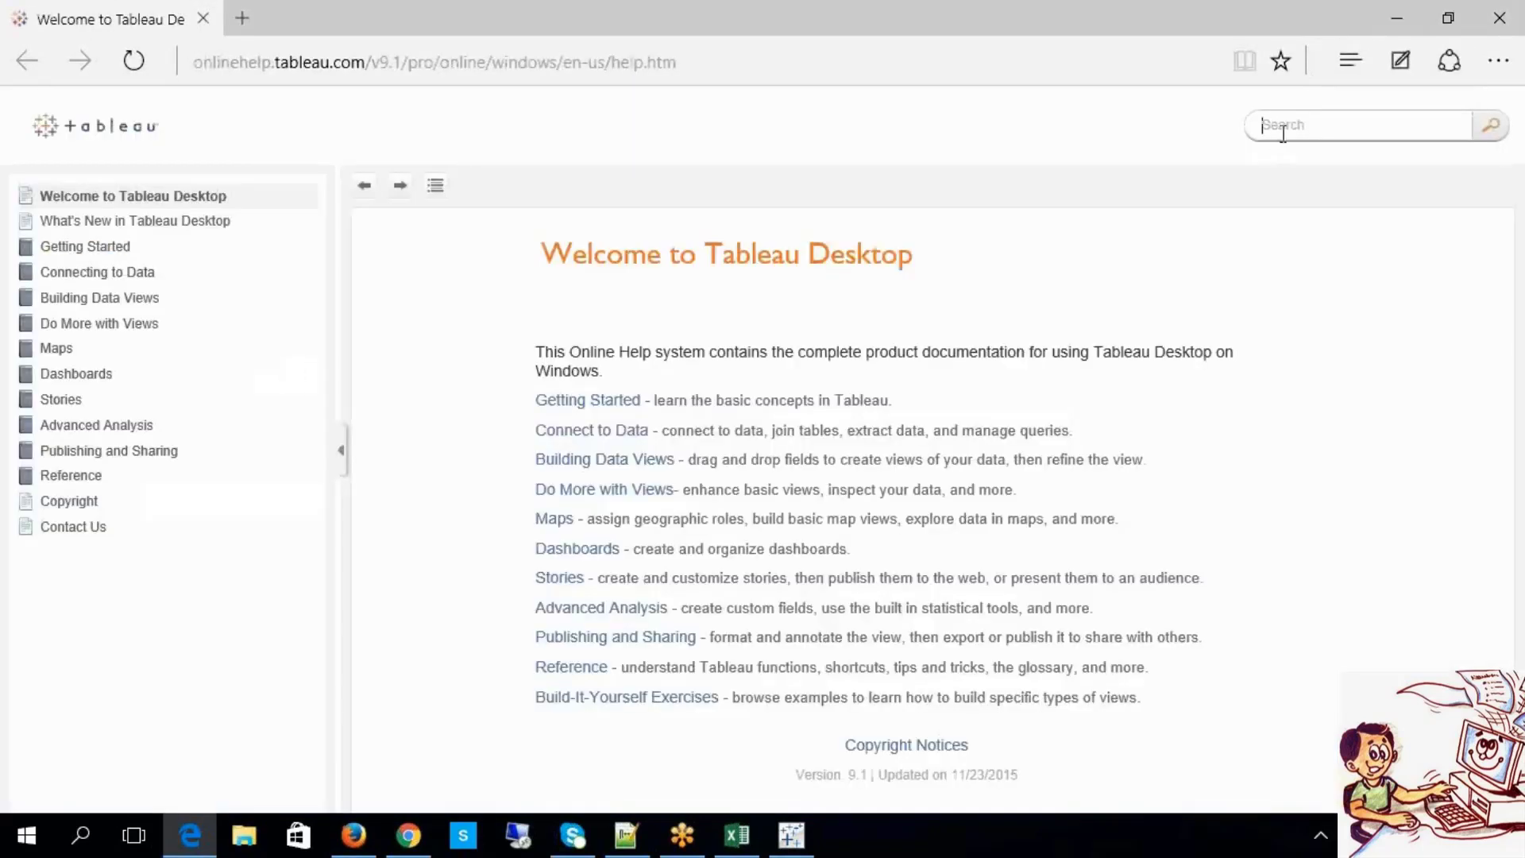
{"action": "type", "text": "cop"}
{"action": "key", "text": "Return"}
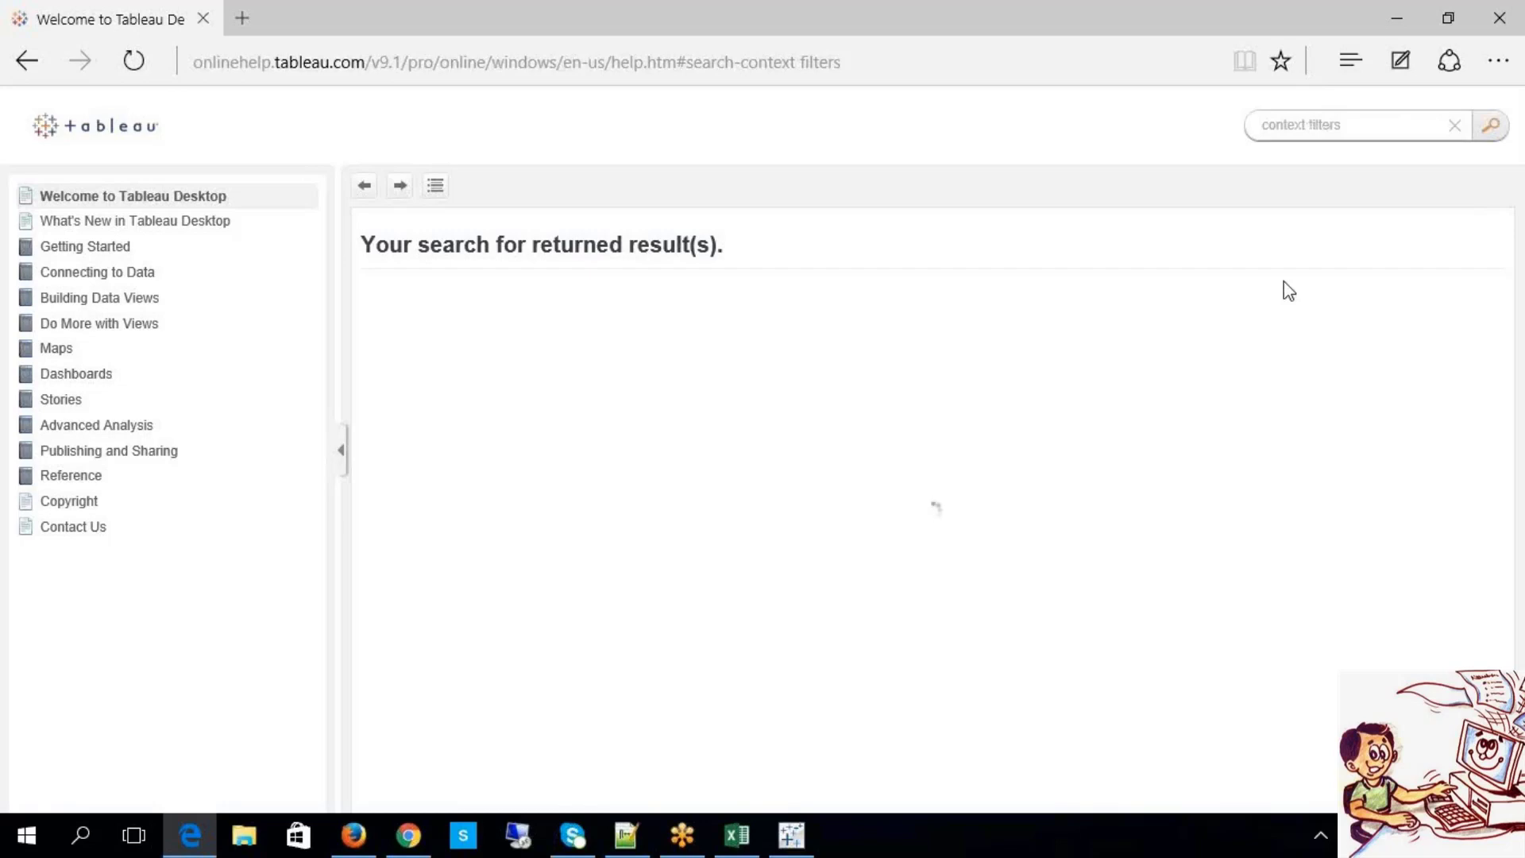
Step: Try to rerun the "context filters" search in the Desktop help by clearing the search text and reloading the search address
{"action": "left_click_drag", "start_coordinate": [1343, 130], "coordinate": [1317, 127]}
{"action": "left_click", "coordinate": [1455, 127]}
{"action": "type", "text": "d"}
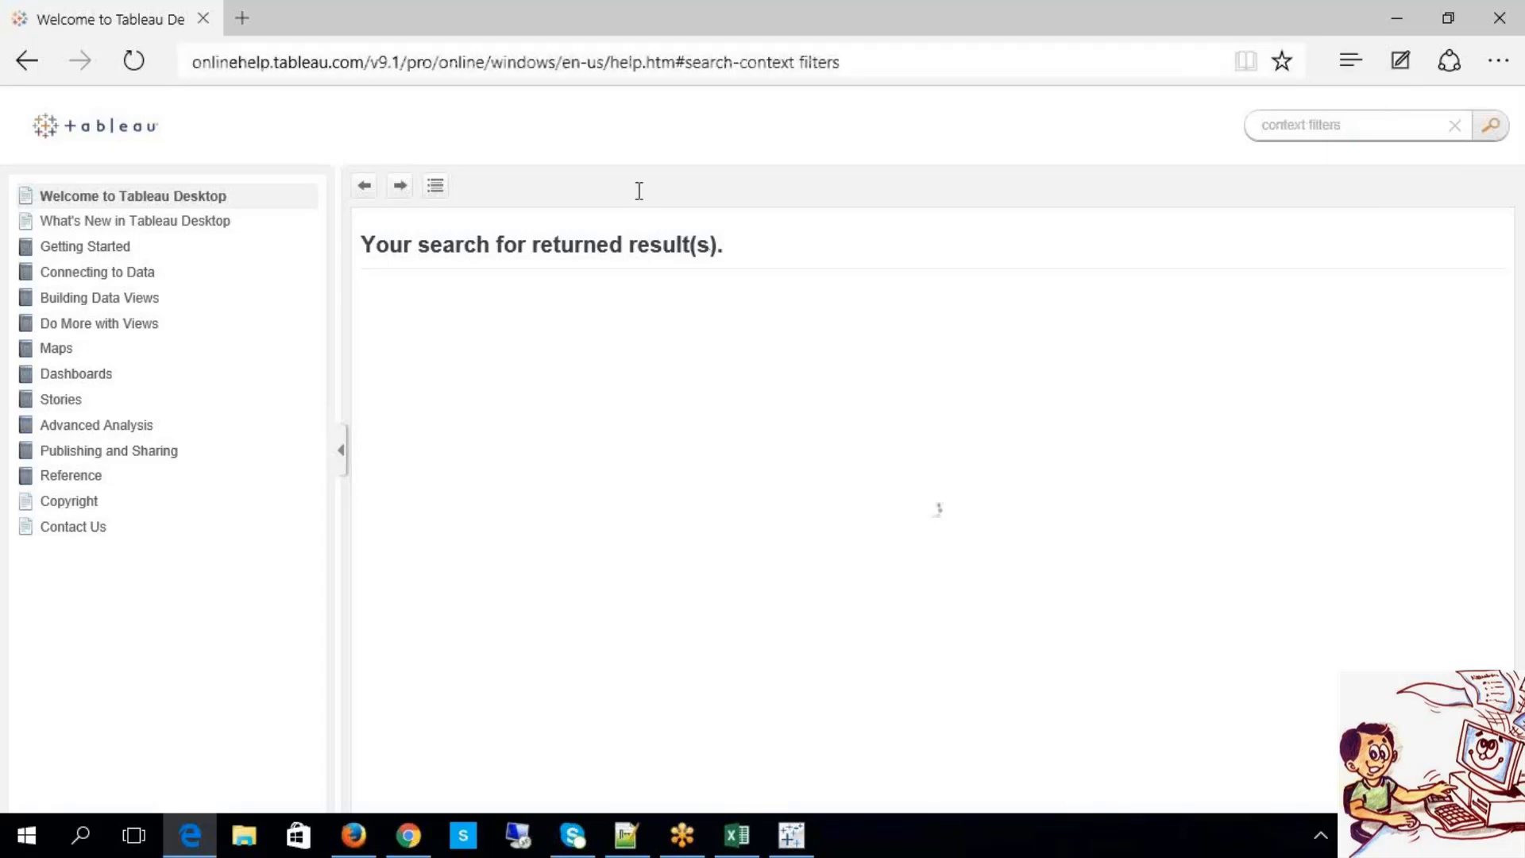
{"action": "left_click", "coordinate": [872, 68]}
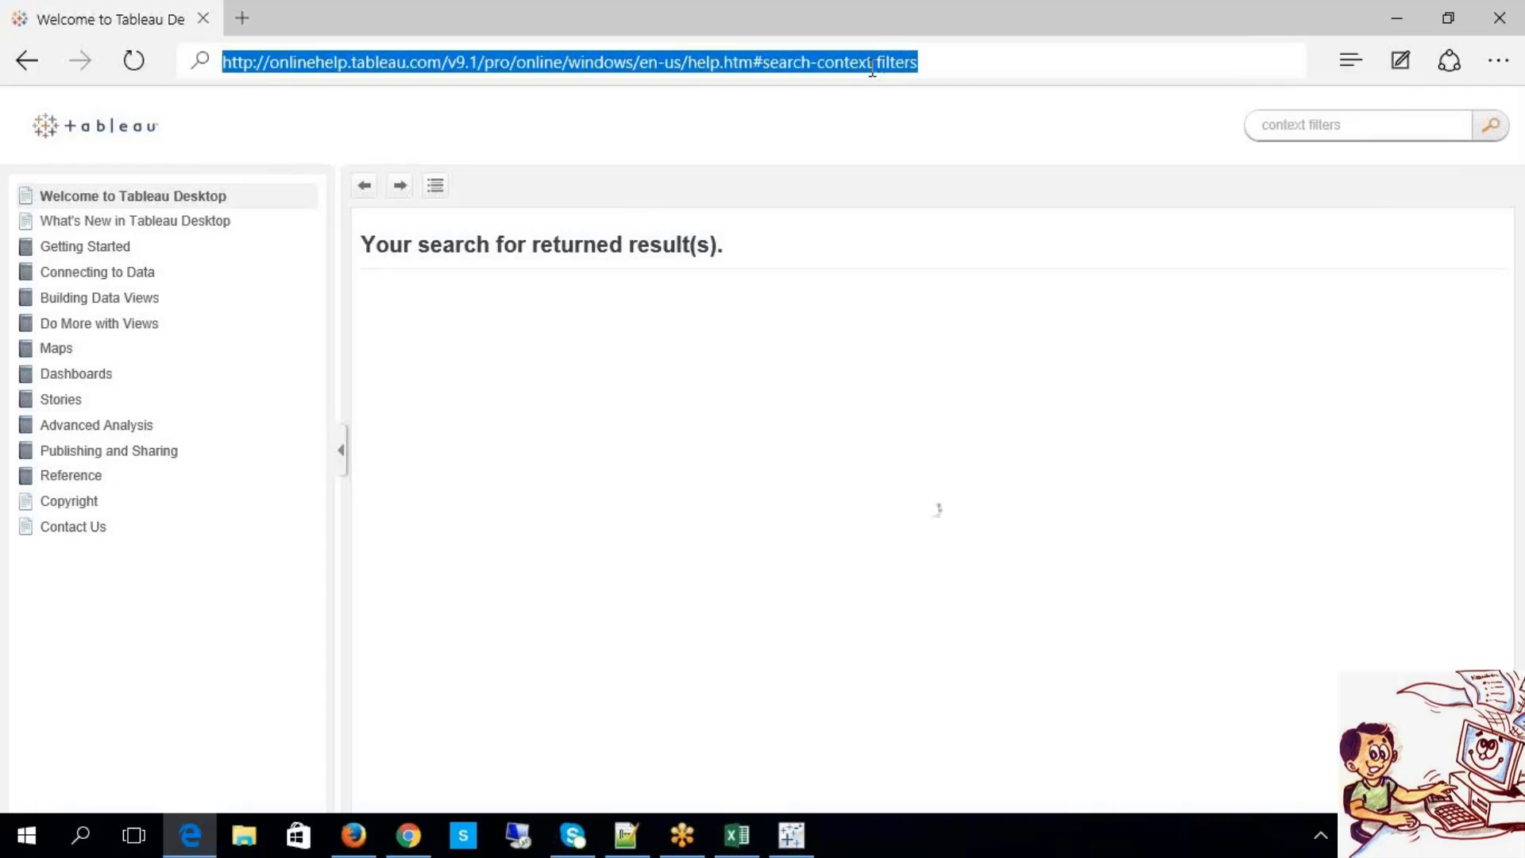
{"action": "key", "text": "Return"}
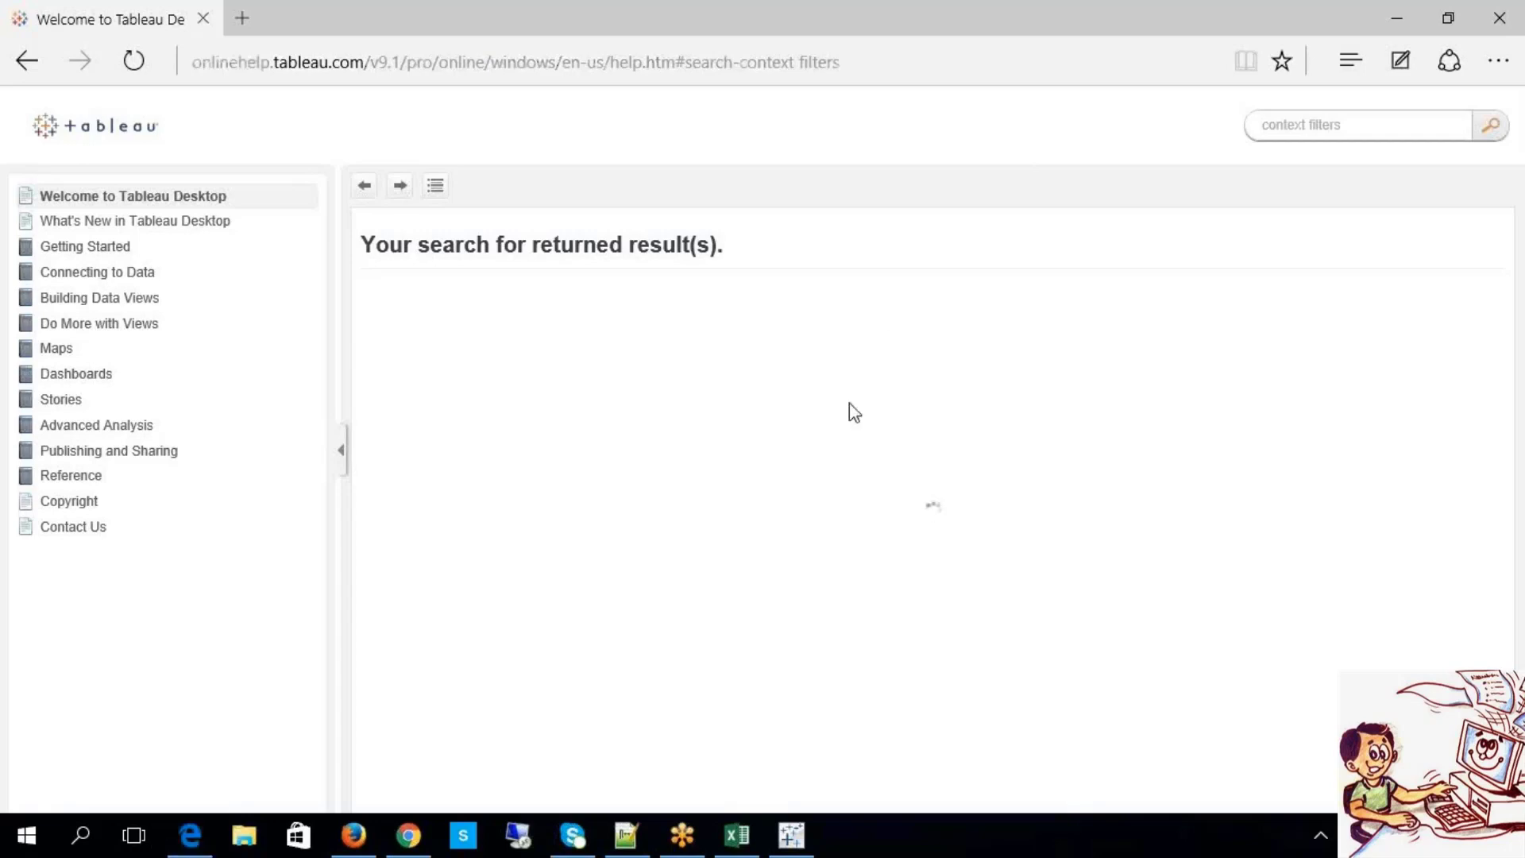
Step: Load kb.tableau.com/articles/knowledgebase/using-context-filters-improve-performance and look through the article's airline delay example
{"action": "left_click", "coordinate": [425, 70]}
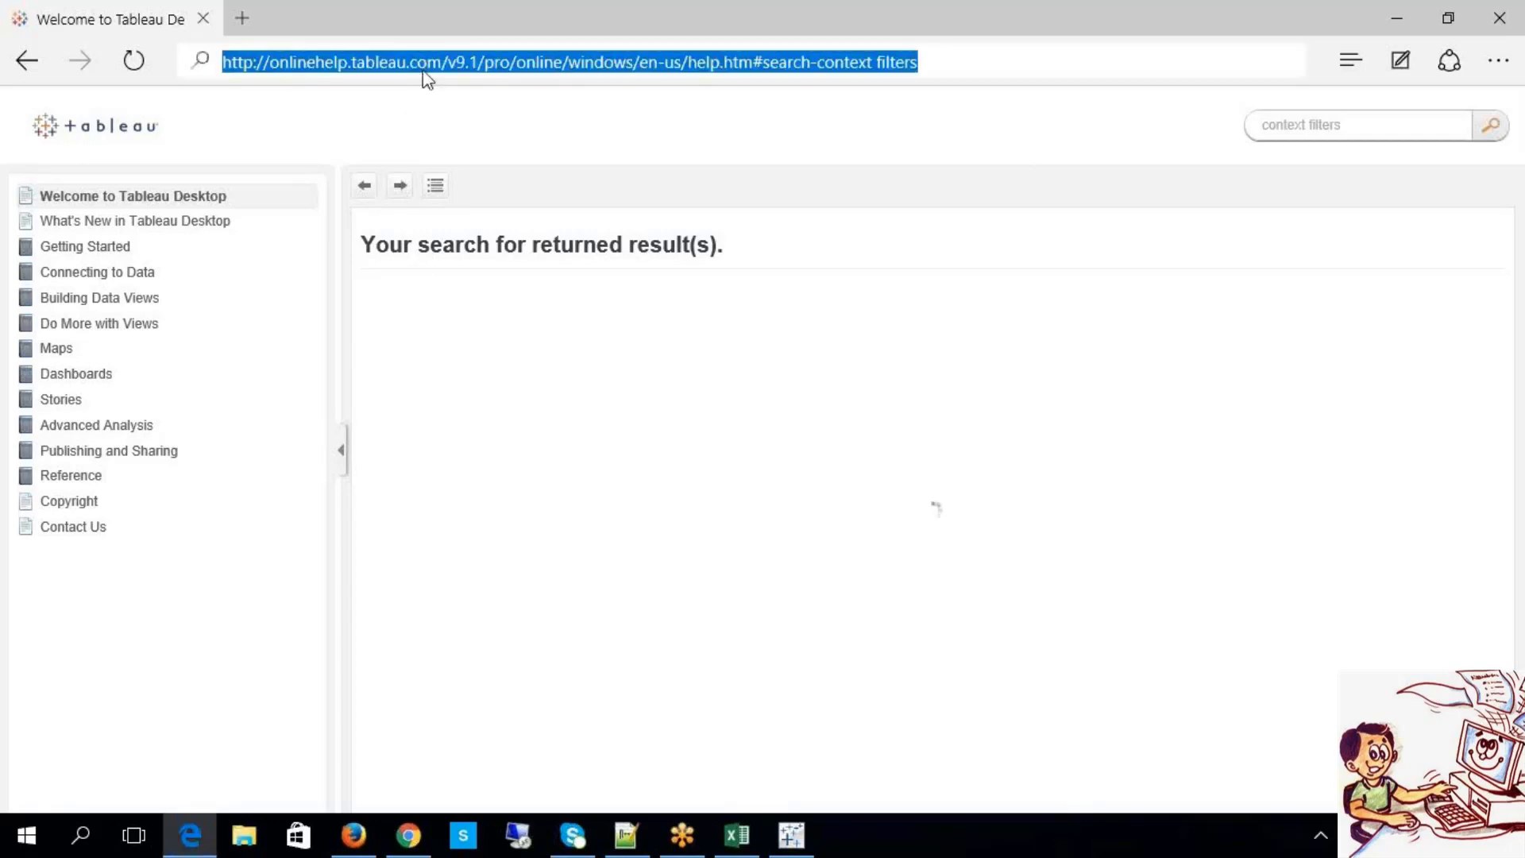
{"action": "type", "text": "http://kb.tableau.com/articles/knowledgebase/using-context-filters-improve-performance"}
{"action": "key", "text": "Return"}
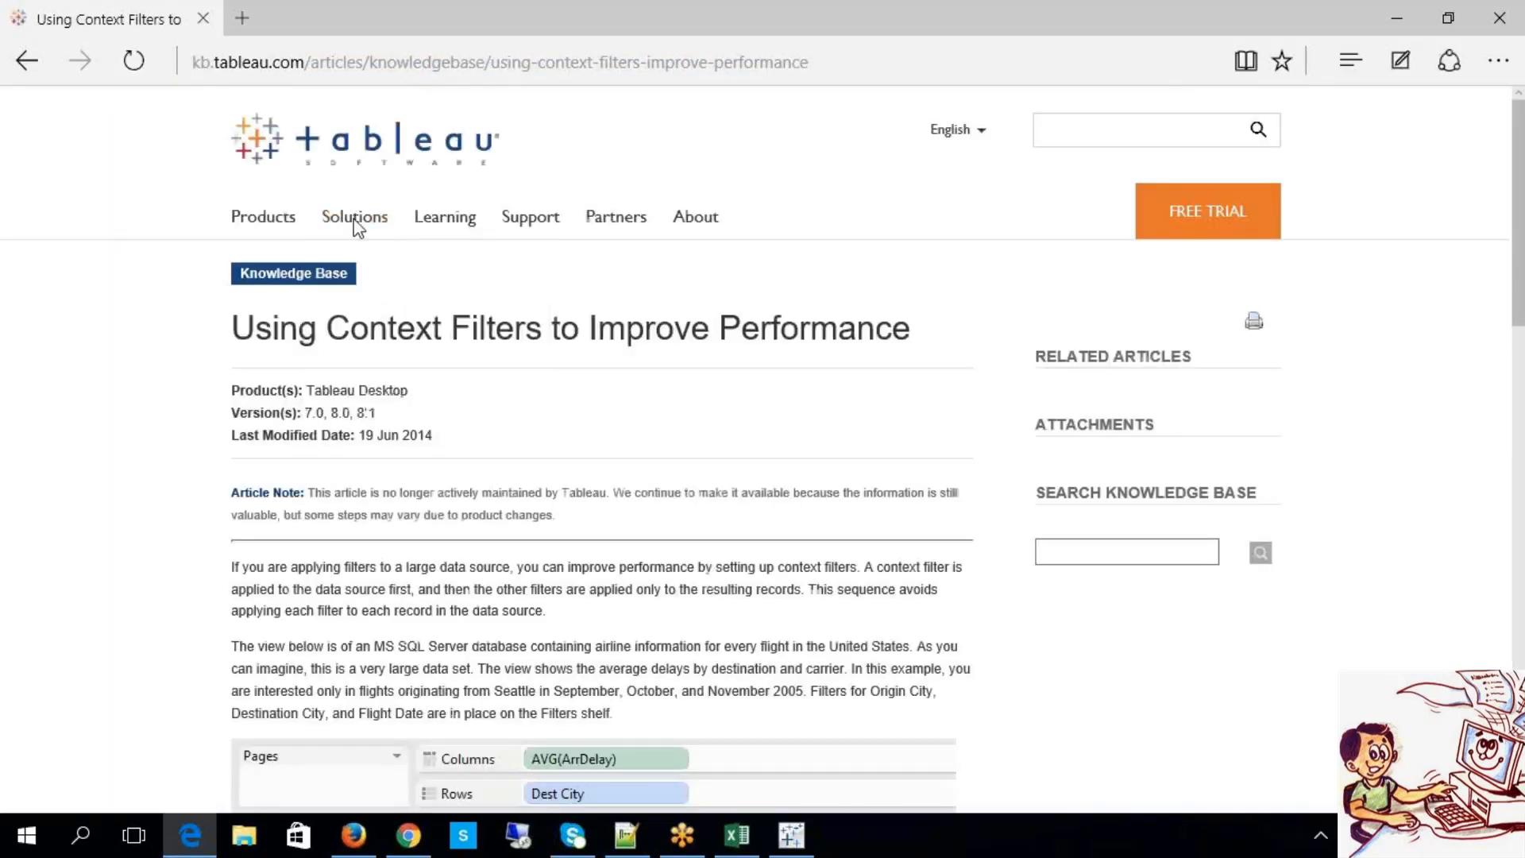
{"action": "scroll", "coordinate": [675, 587], "scroll_direction": "down", "scroll_amount": 3}
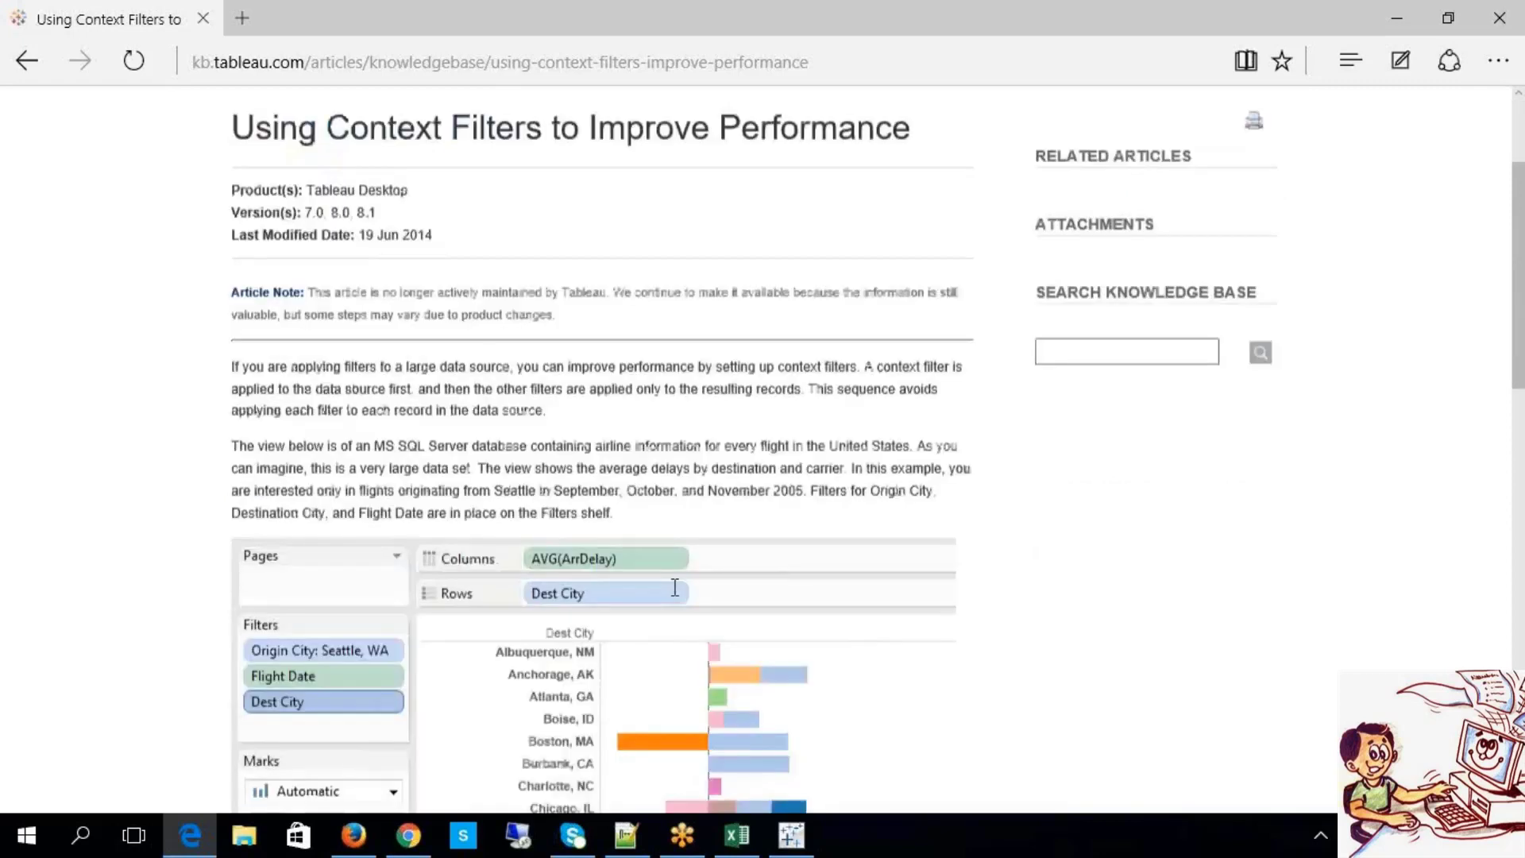
{"action": "scroll", "coordinate": [674, 587], "scroll_direction": "down", "scroll_amount": 15}
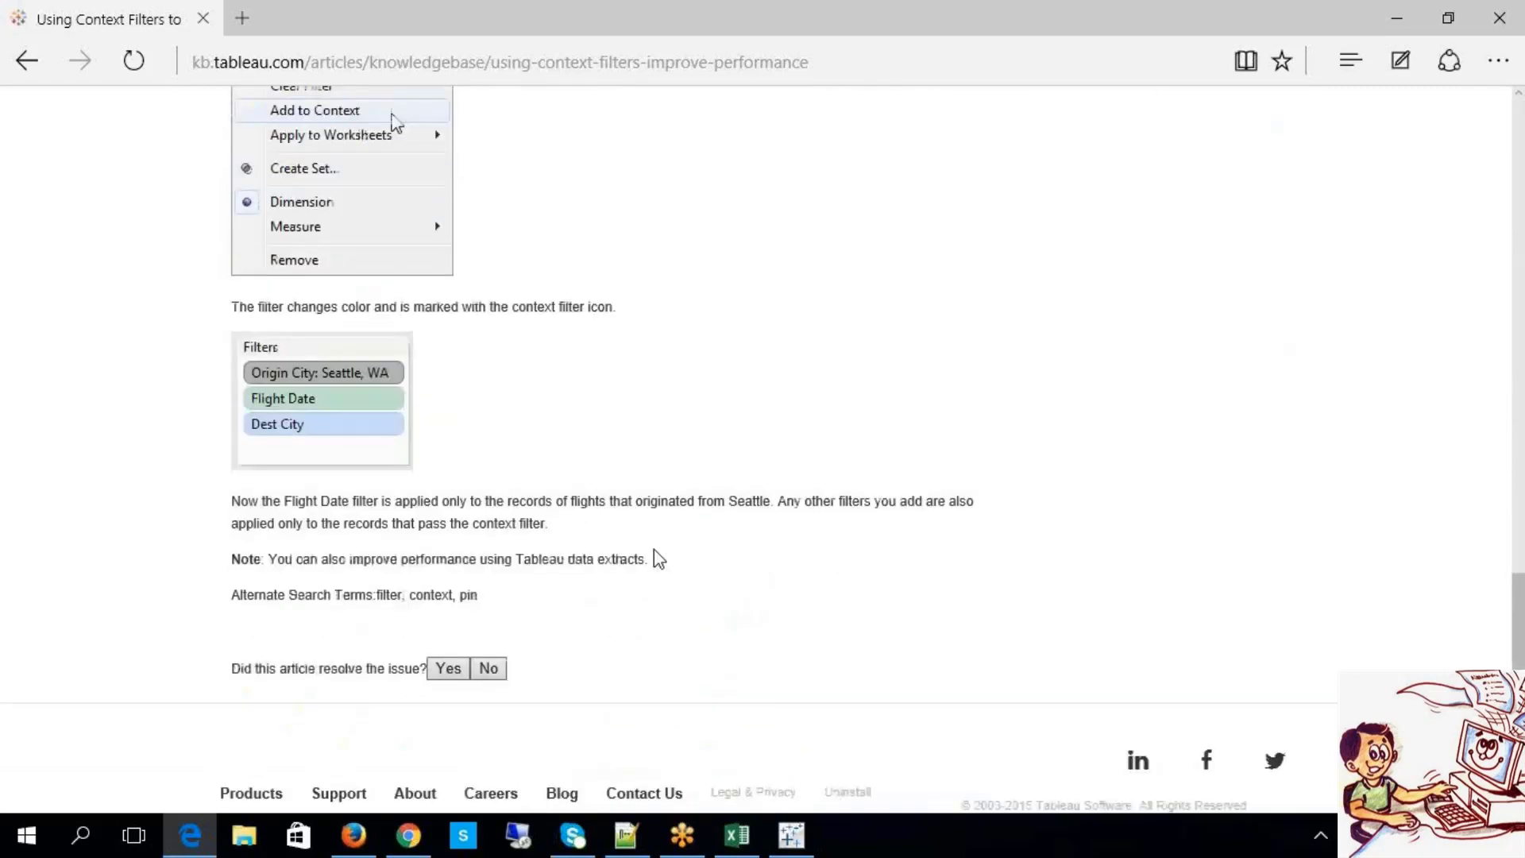
{"action": "scroll", "coordinate": [654, 555], "scroll_direction": "up", "scroll_amount": 15}
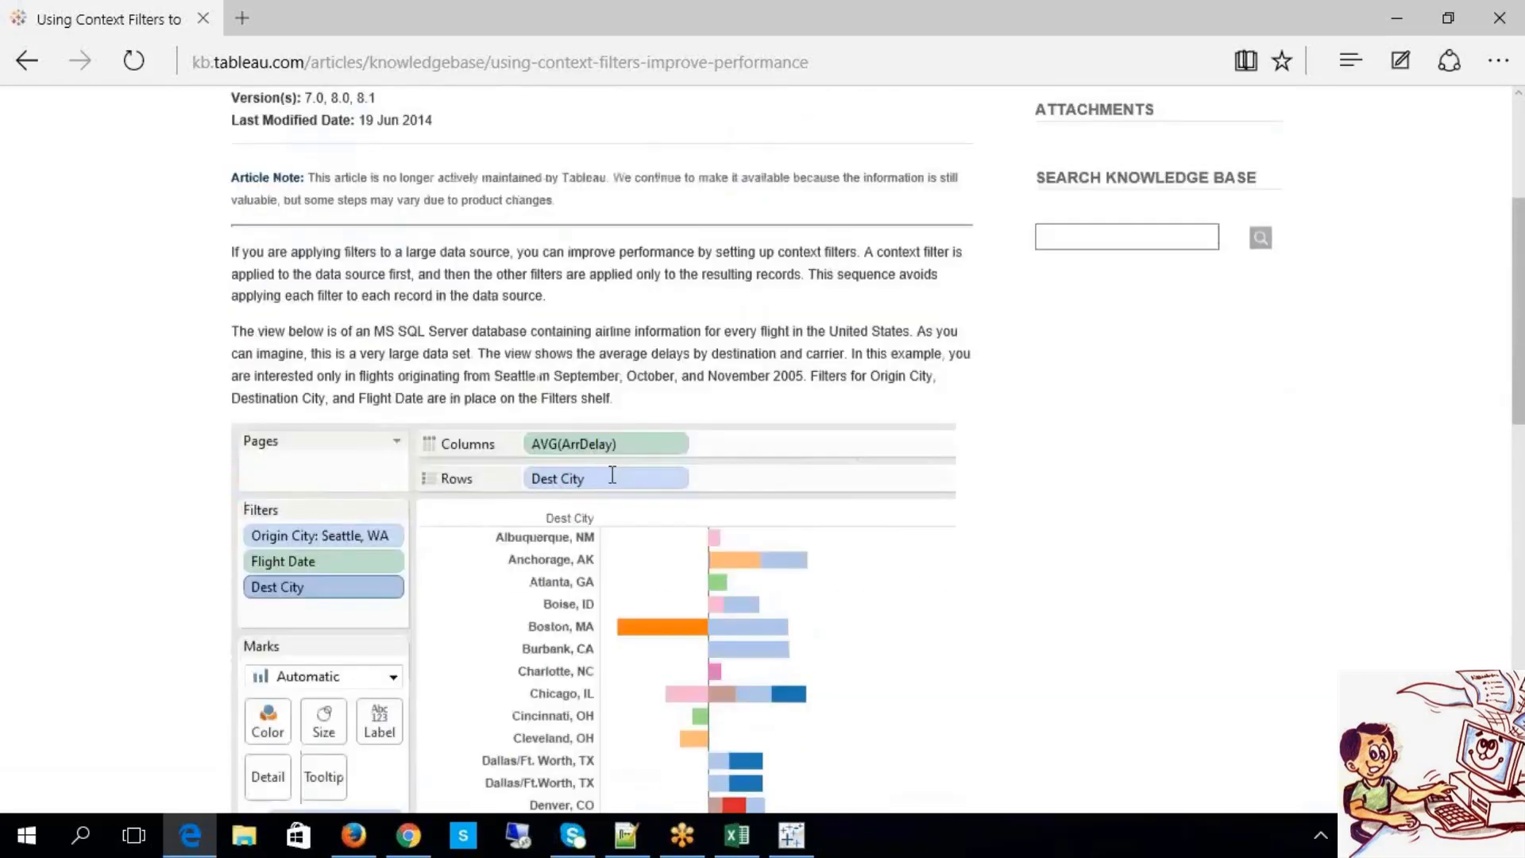
Step: Copy the web address of the "Using Context Filters to Improve Performance" article
{"action": "scroll", "coordinate": [569, 334], "scroll_direction": "up", "scroll_amount": 4}
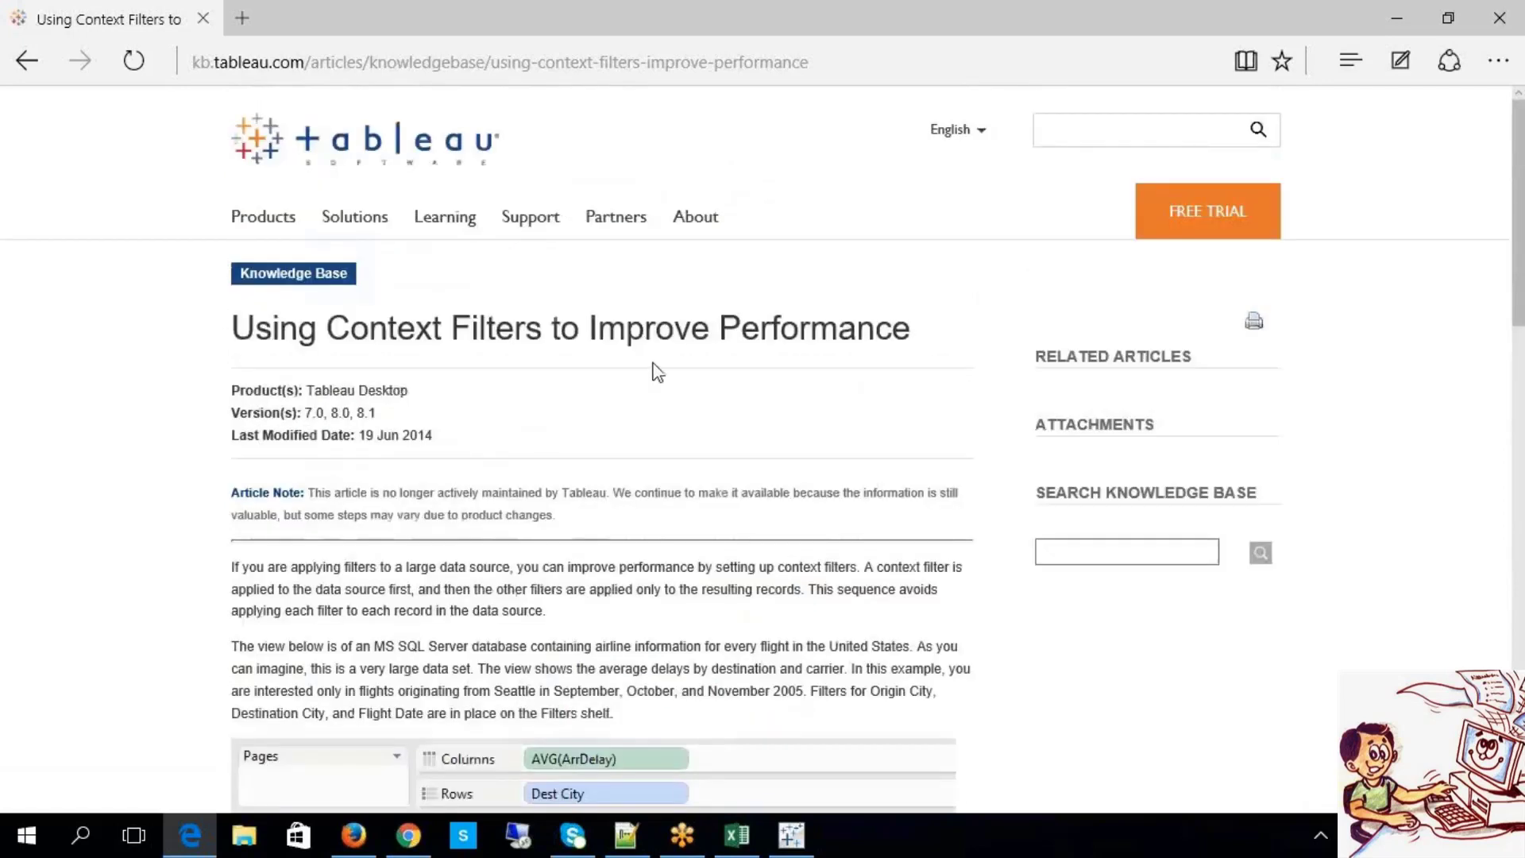
{"action": "left_click", "coordinate": [747, 840]}
{"action": "left_click", "coordinate": [1220, 628]}
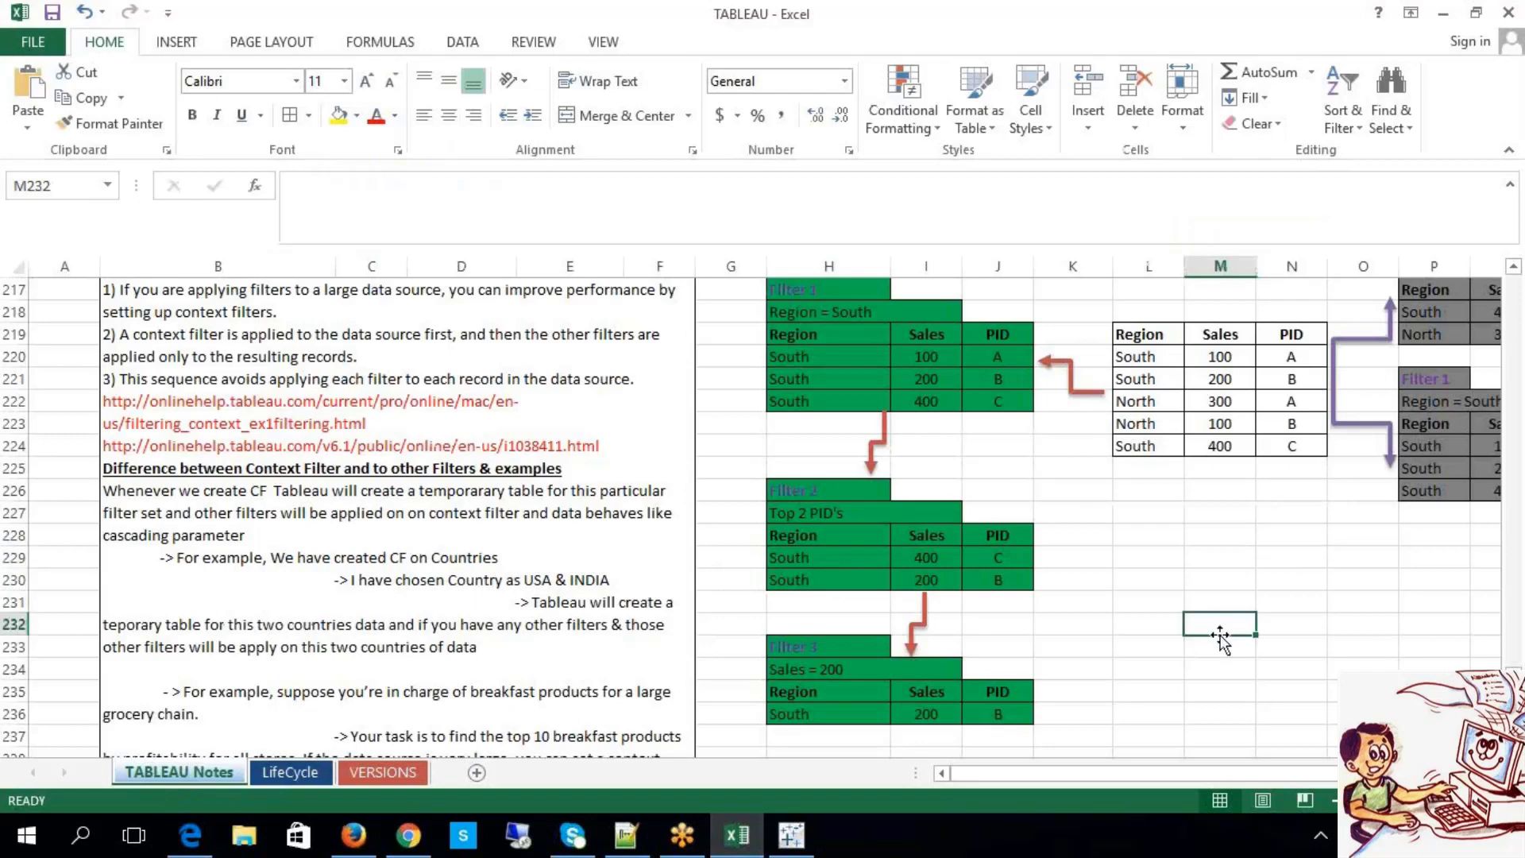
{"action": "key", "text": "alt+Tab"}
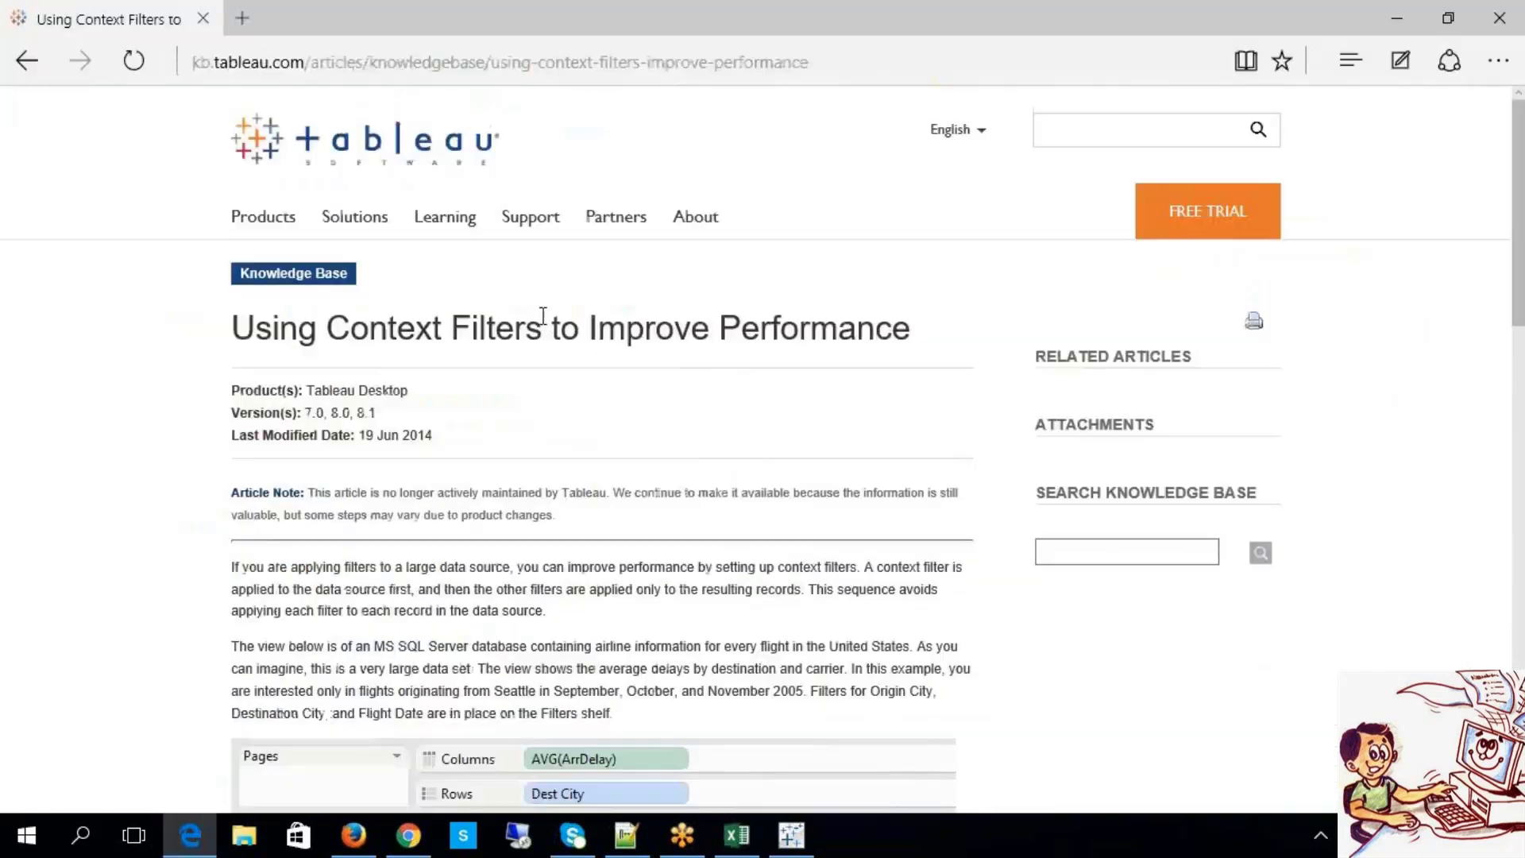
{"action": "left_click", "coordinate": [526, 65]}
{"action": "key", "text": "ctrl+c"}
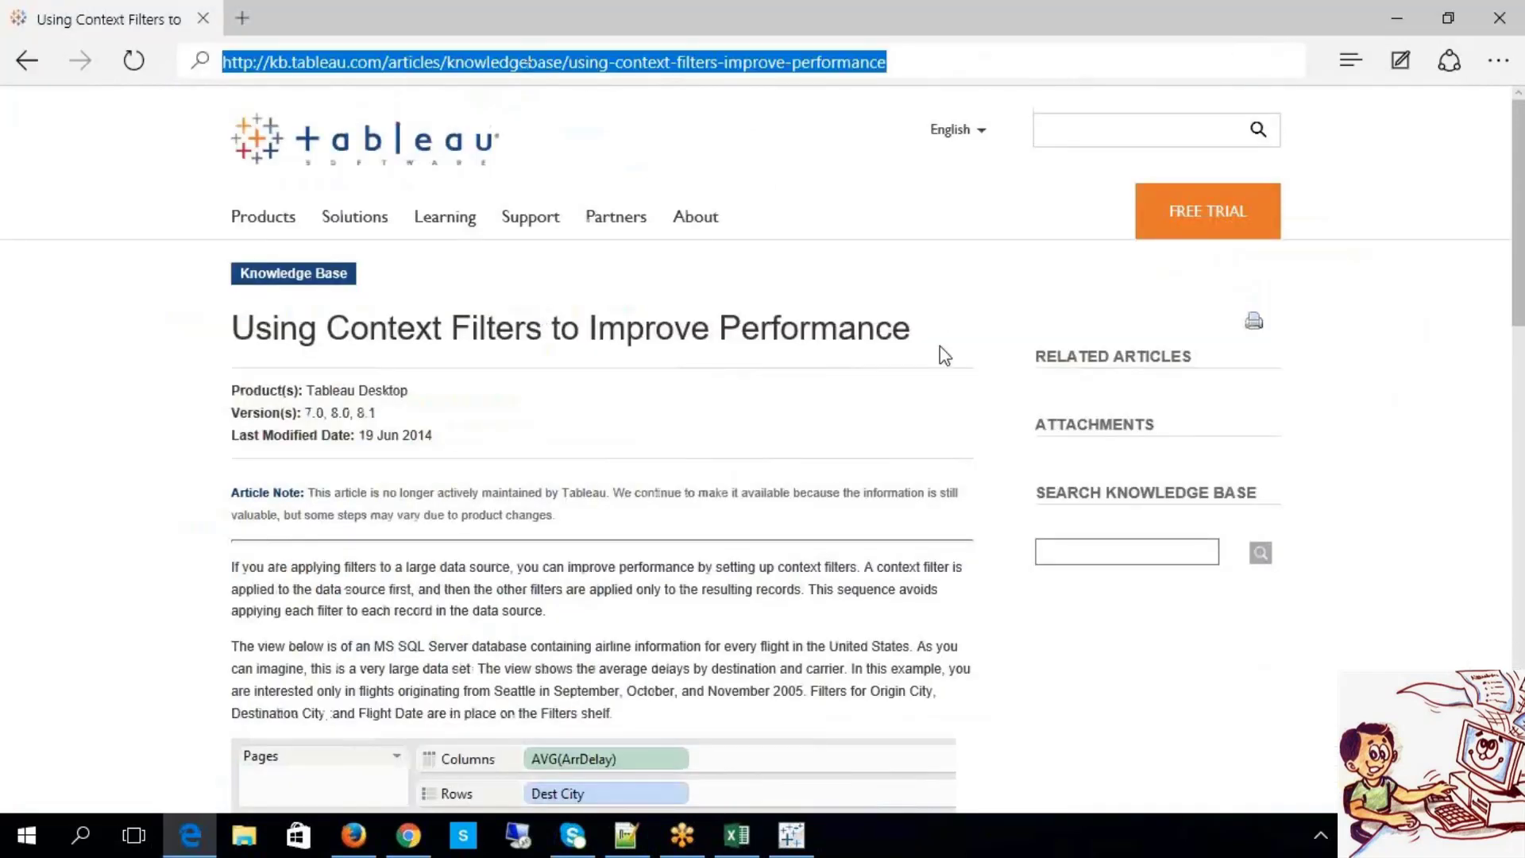
Step: Switch to Excel and paste the copied article link on a new line below the i1038411.html link in the Context Filters notes
{"action": "left_click", "coordinate": [737, 835]}
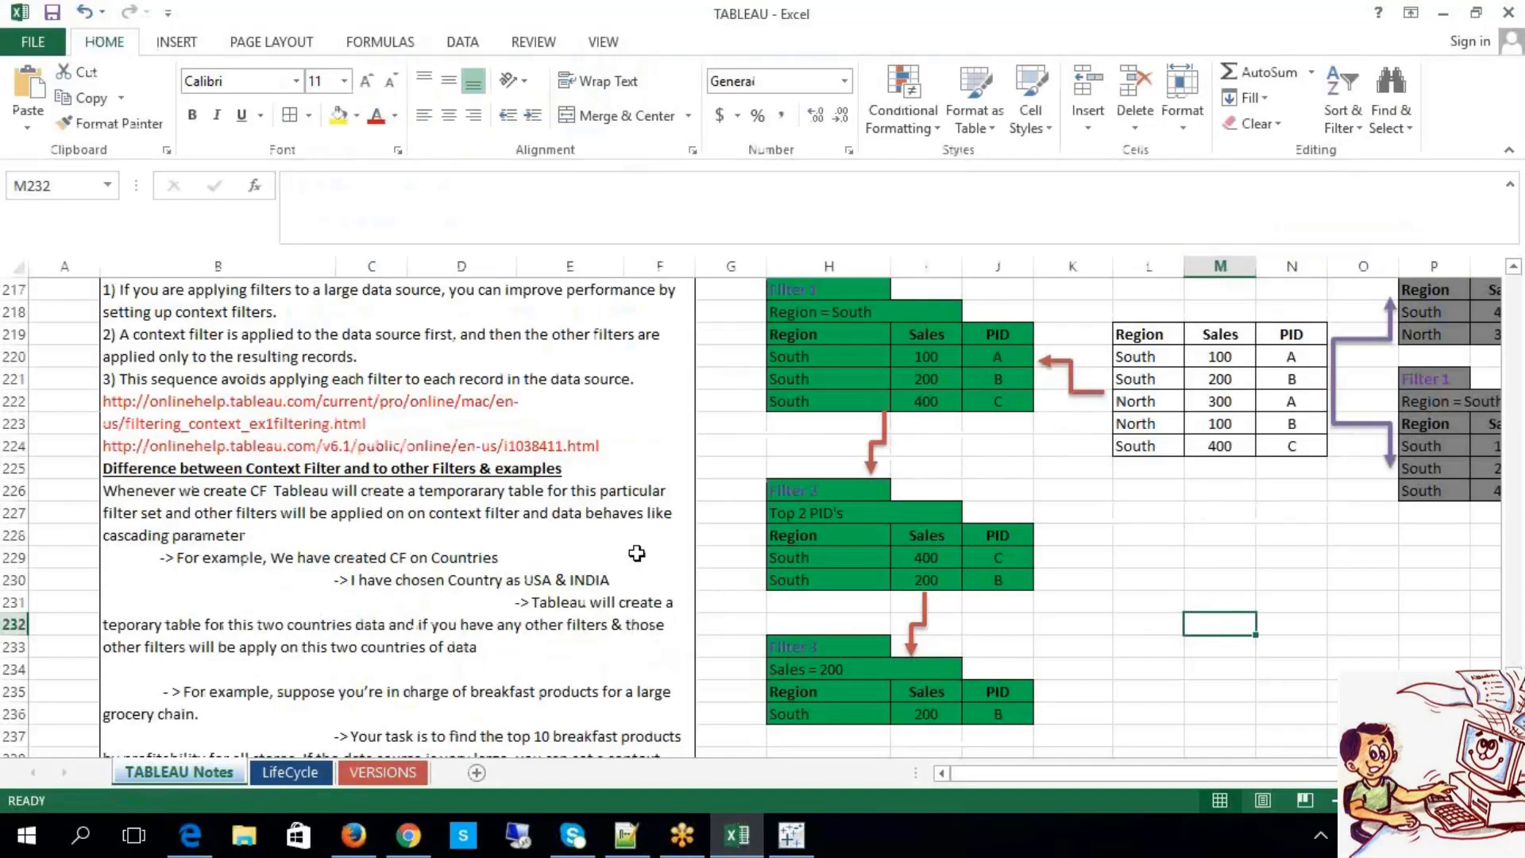
{"action": "scroll", "coordinate": [638, 554], "scroll_direction": "down", "scroll_amount": 2}
{"action": "scroll", "coordinate": [638, 553], "scroll_direction": "down", "scroll_amount": 2}
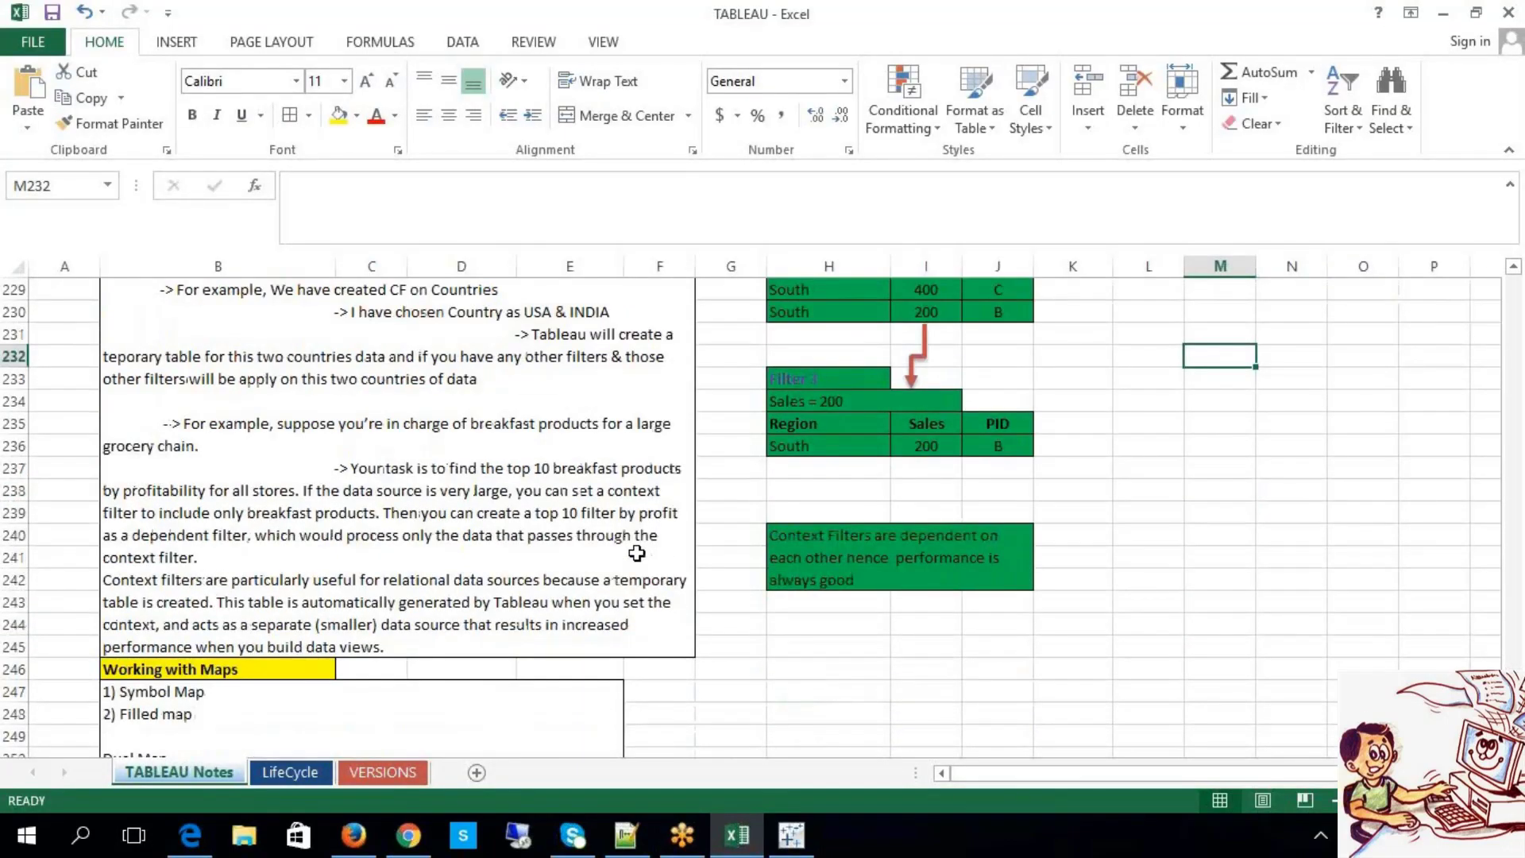
{"action": "scroll", "coordinate": [637, 553], "scroll_direction": "up", "scroll_amount": 3}
{"action": "double_click", "coordinate": [657, 384]}
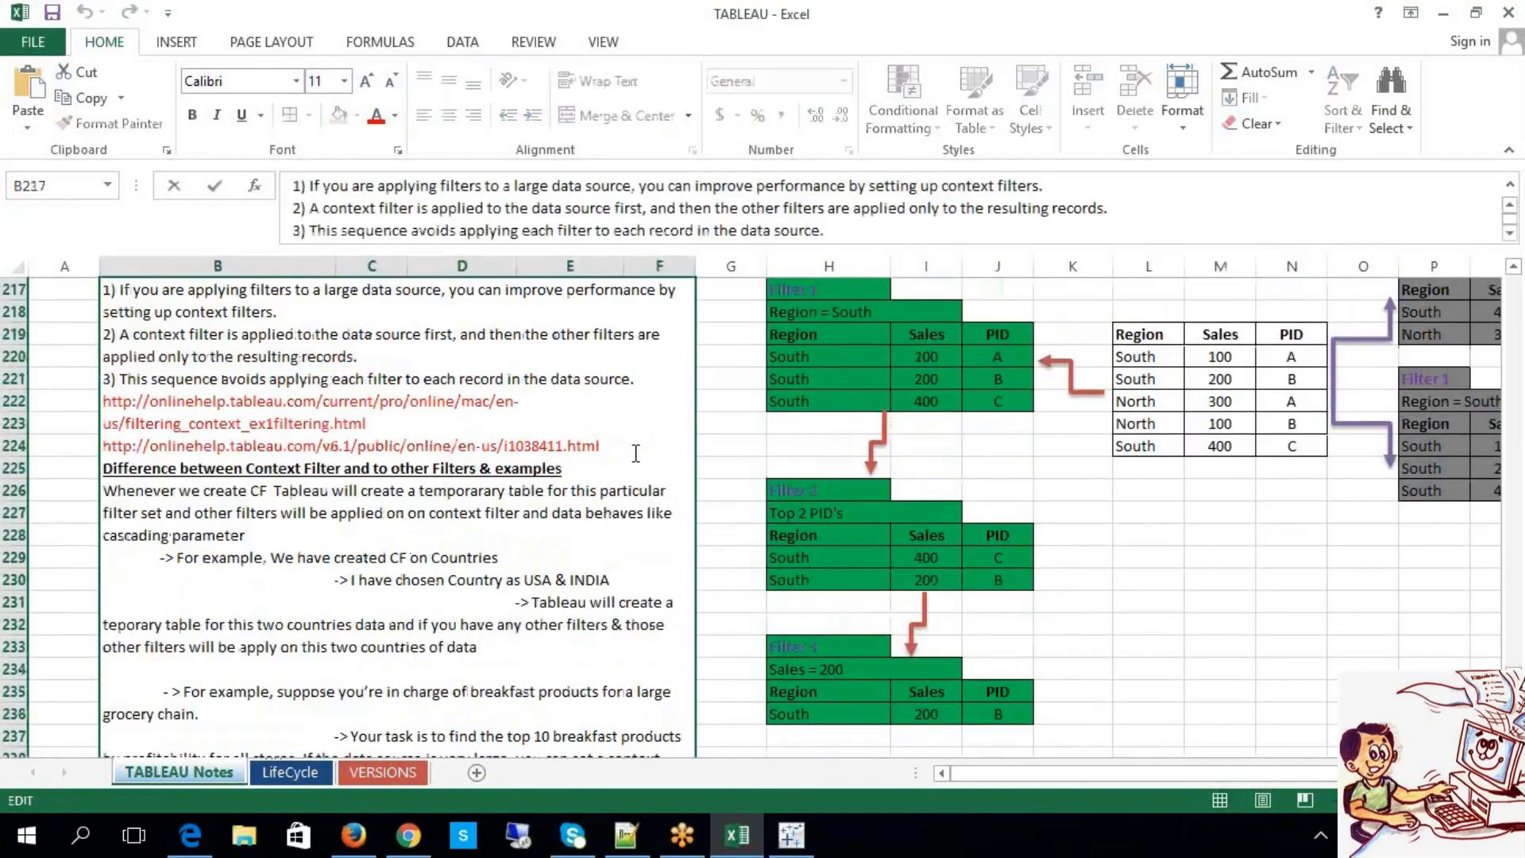
{"action": "left_click", "coordinate": [636, 453]}
{"action": "key", "text": "alt+Return"}
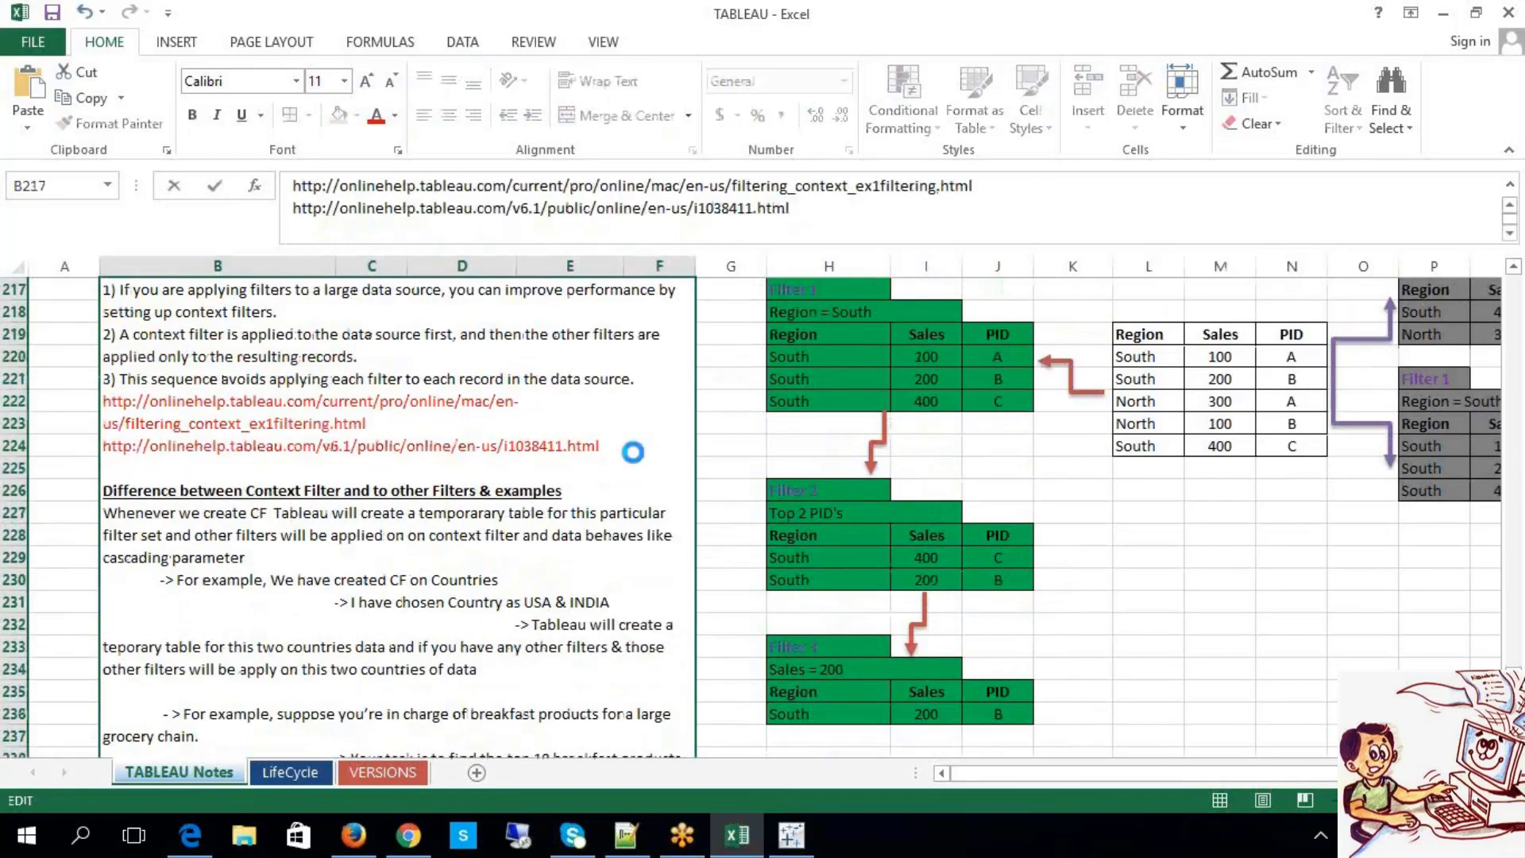
{"action": "key", "text": "ctrl+v"}
{"action": "left_click", "coordinate": [1182, 552]}
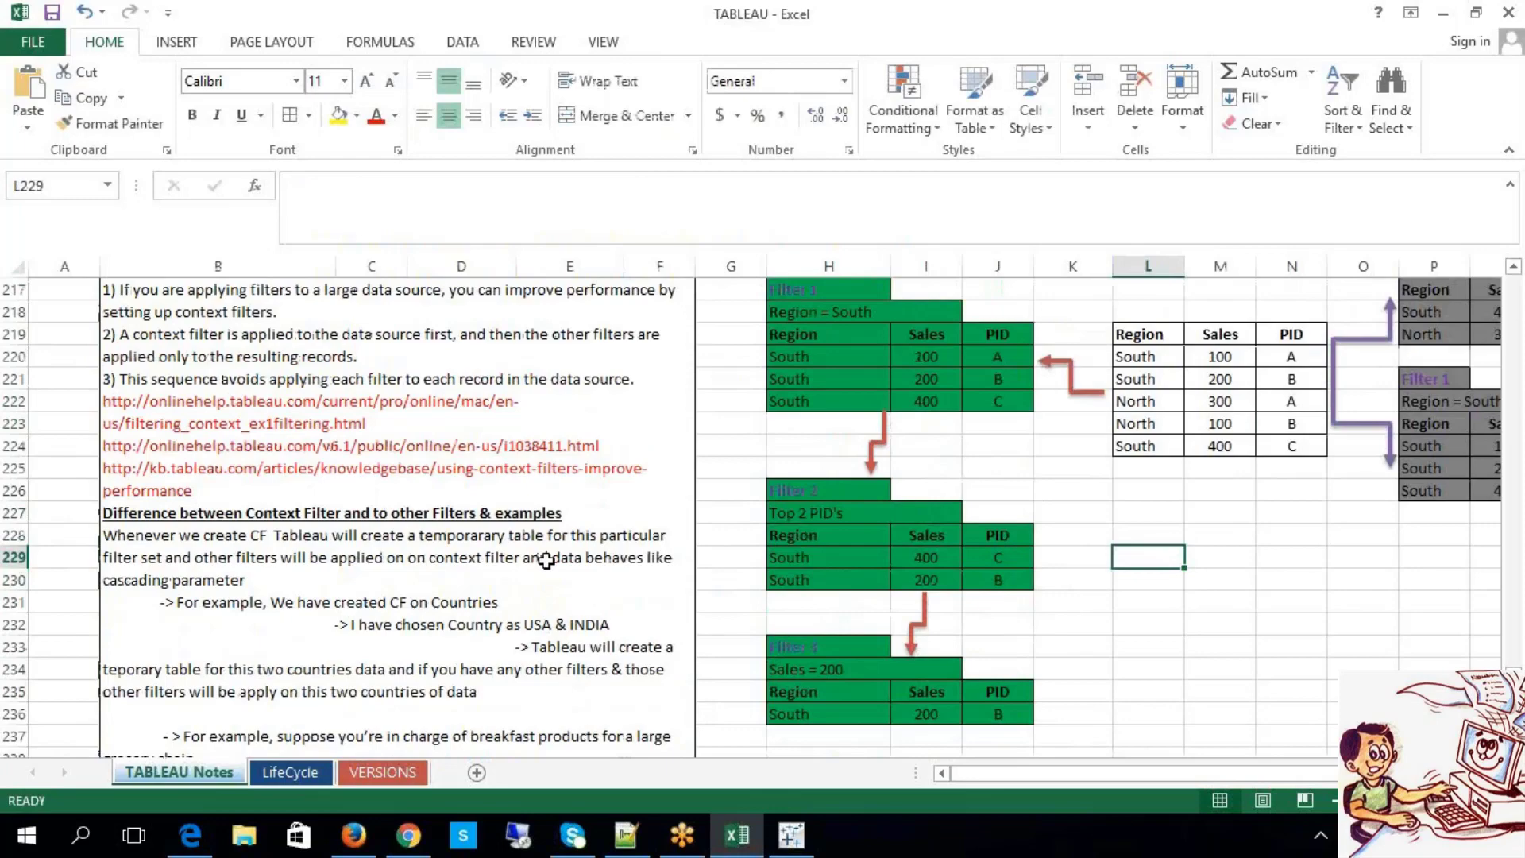
Step: Insert four blank rows above the Working with Maps heading
{"action": "scroll", "coordinate": [546, 560], "scroll_direction": "down", "scroll_amount": 5}
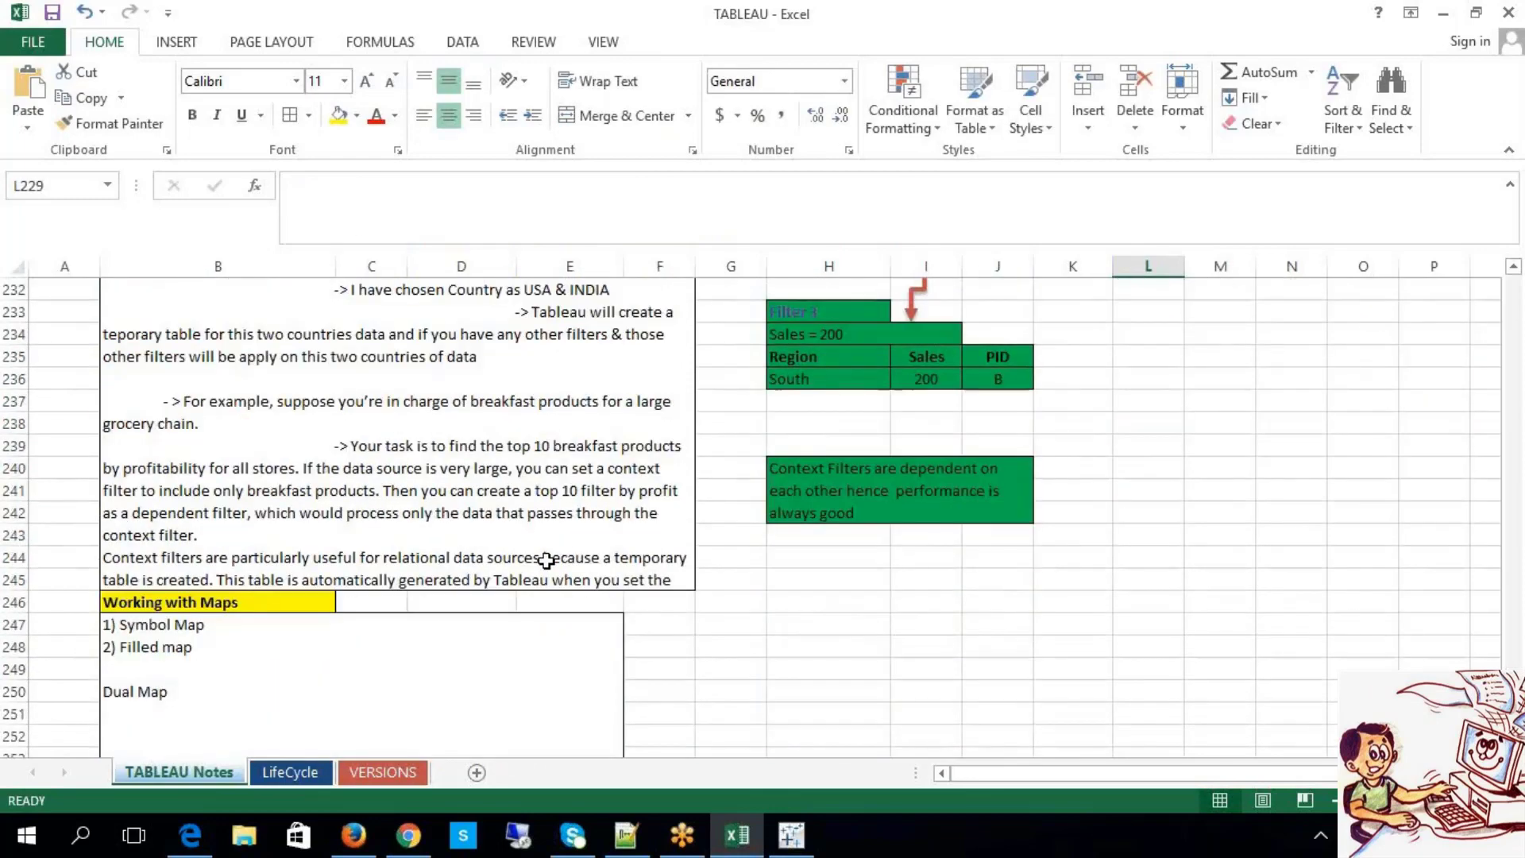
{"action": "left_click", "coordinate": [26, 602]}
{"action": "right_click", "coordinate": [26, 602]}
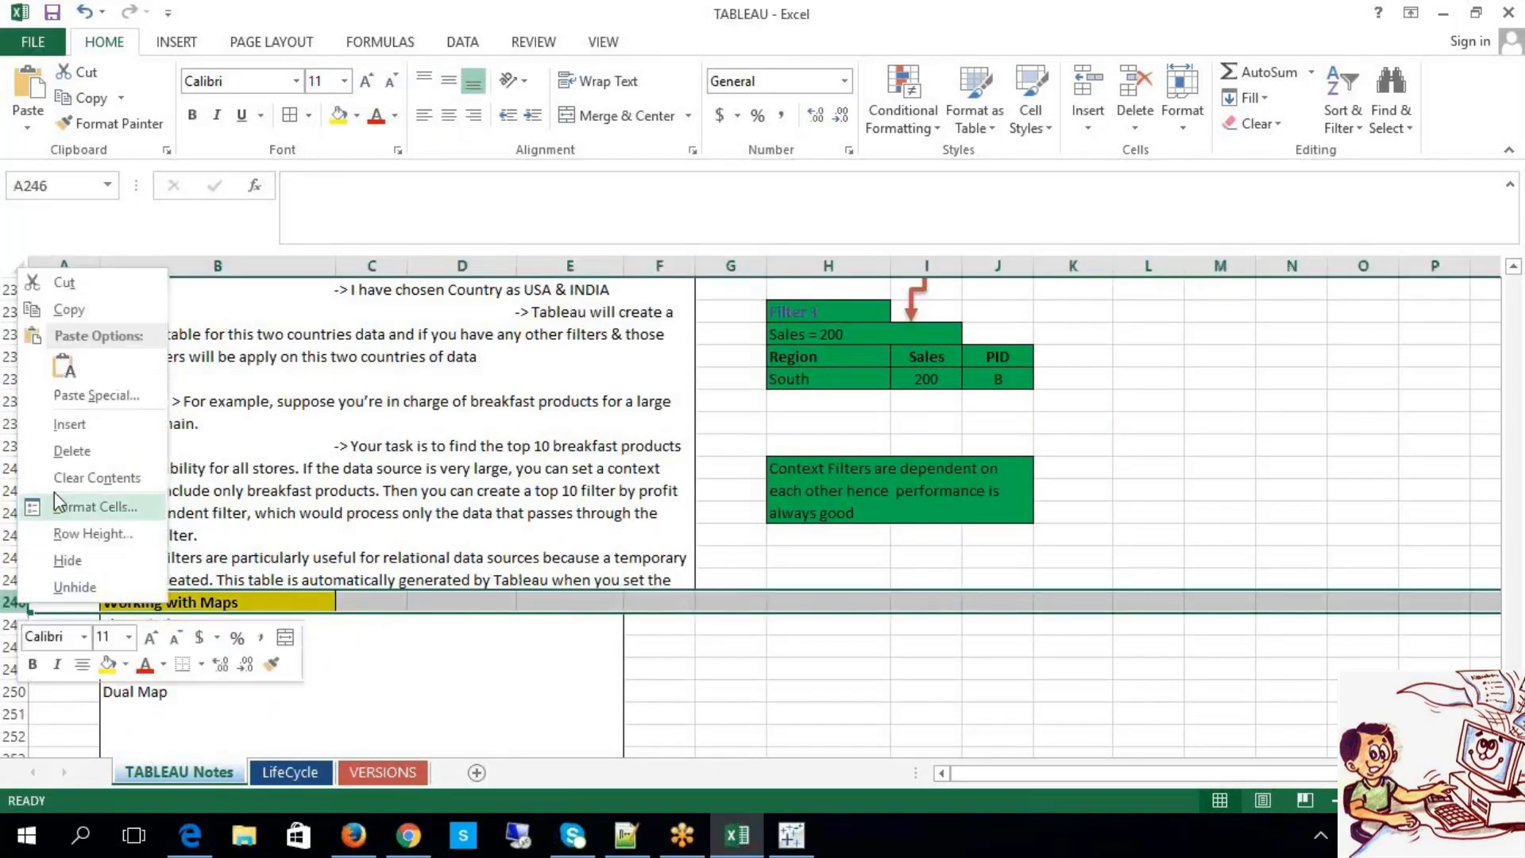
{"action": "left_click", "coordinate": [67, 424]}
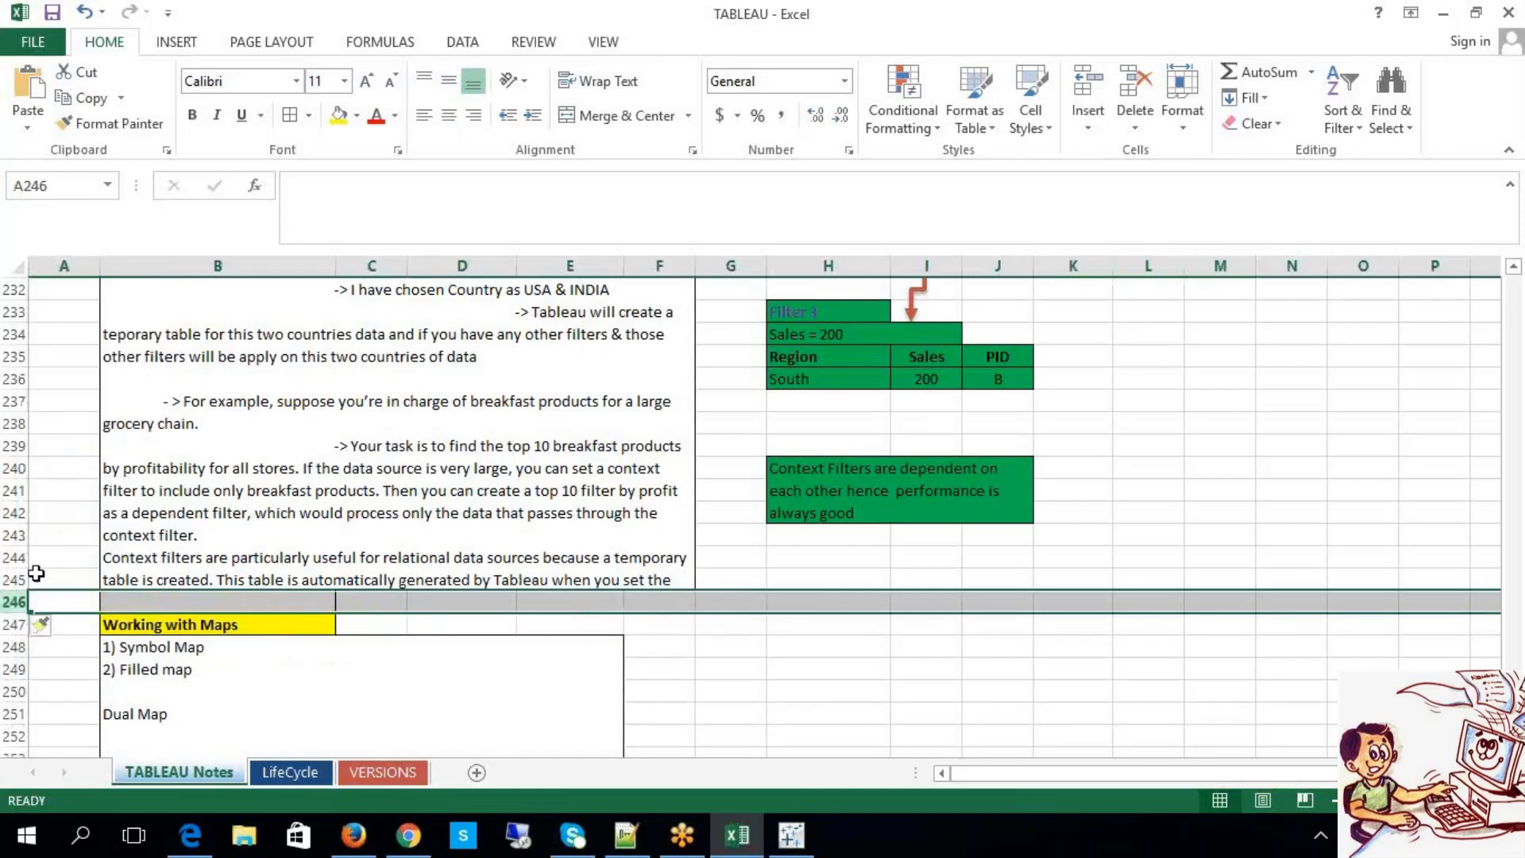
{"action": "right_click", "coordinate": [4, 604]}
{"action": "left_click", "coordinate": [67, 424]}
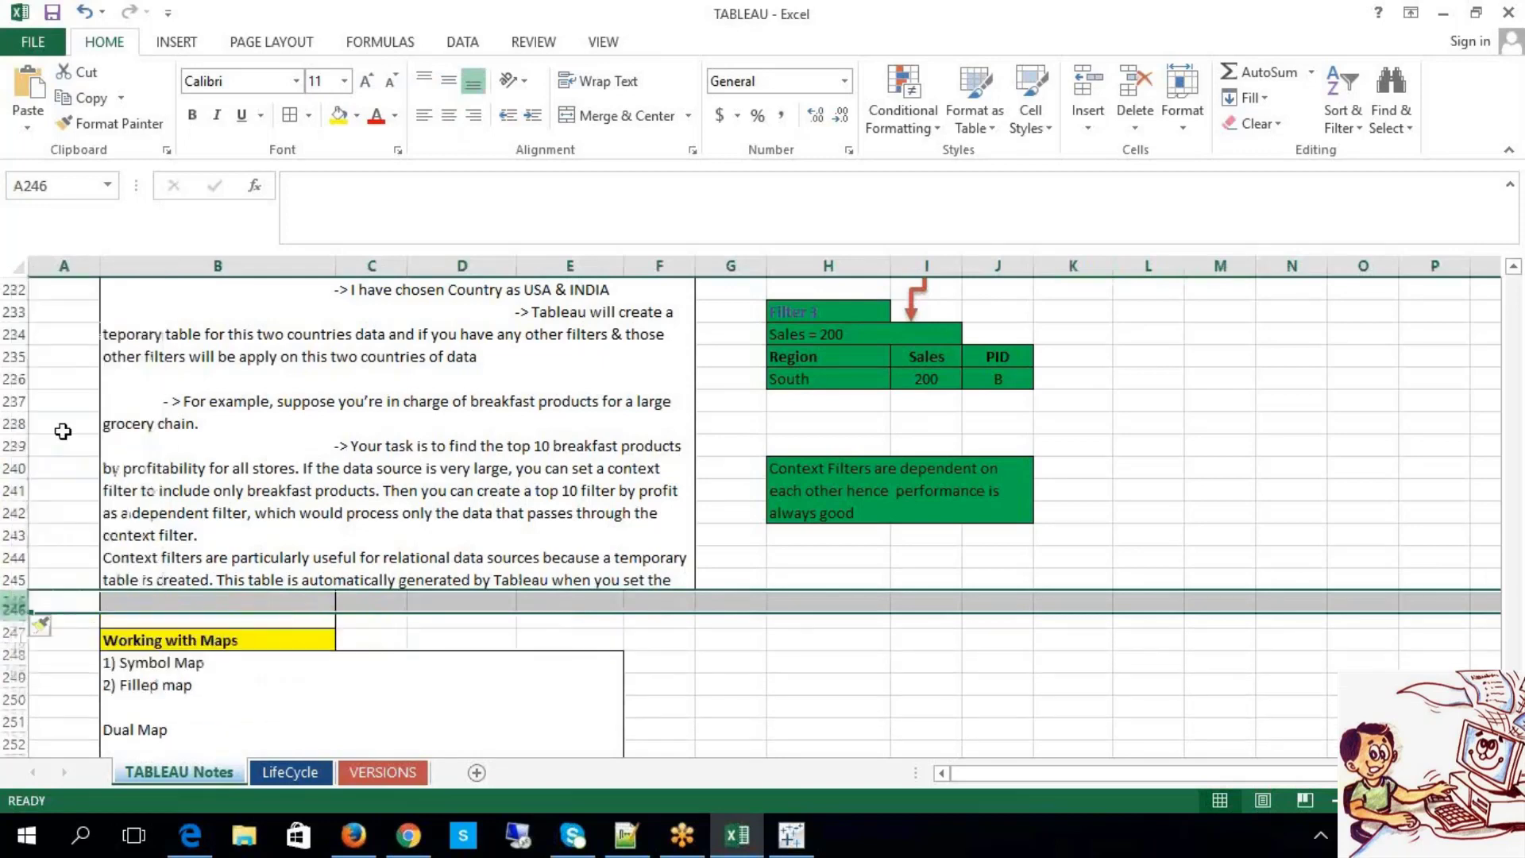
{"action": "left_click", "coordinate": [832, 670]}
{"action": "left_click_drag", "start_coordinate": [4, 602], "coordinate": [3, 623]}
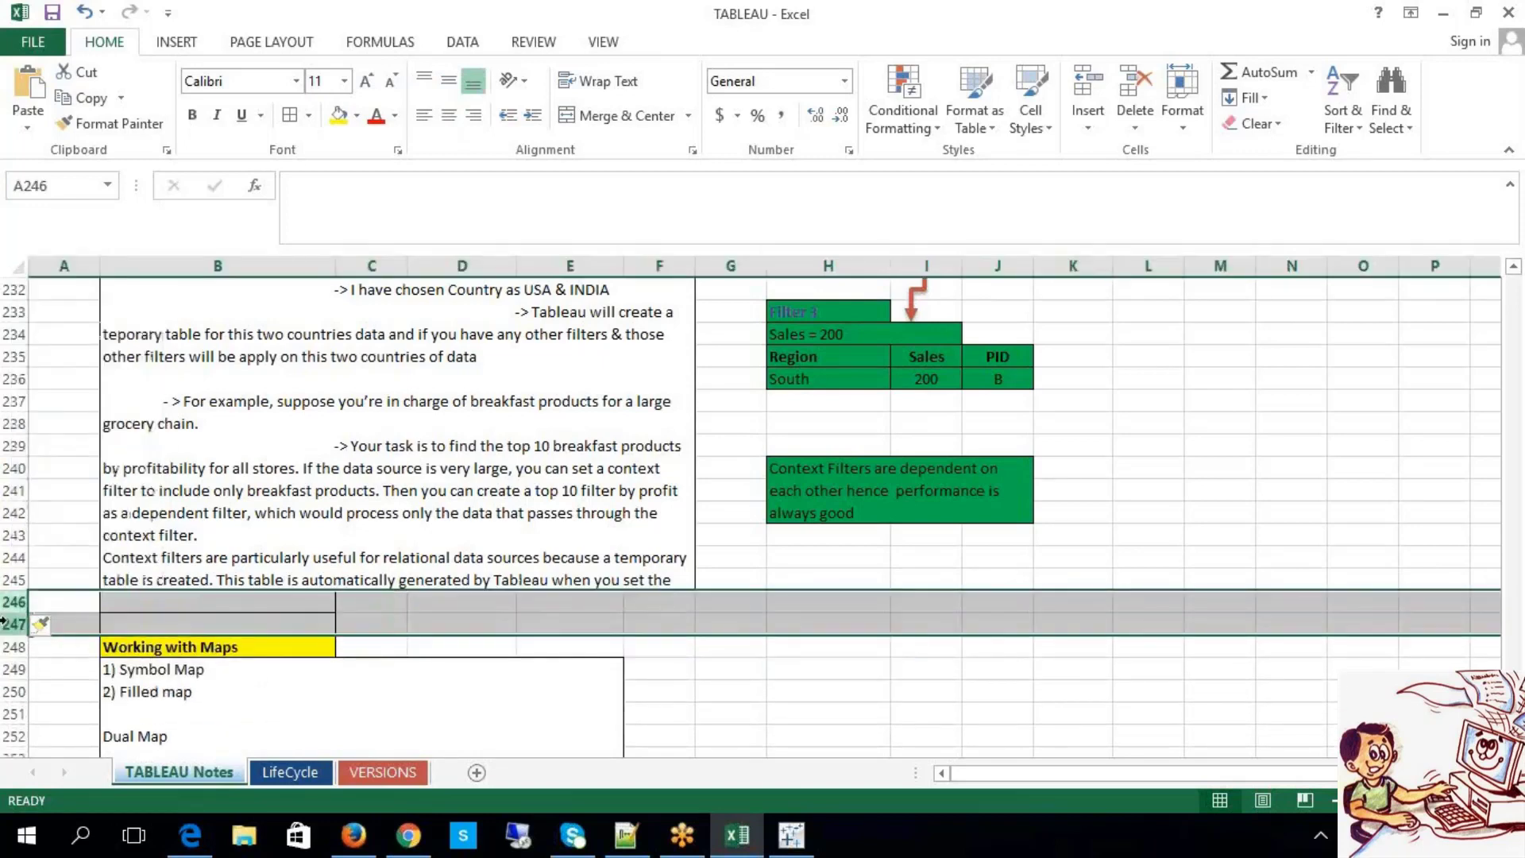
{"action": "right_click", "coordinate": [4, 624]}
{"action": "left_click", "coordinate": [77, 445]}
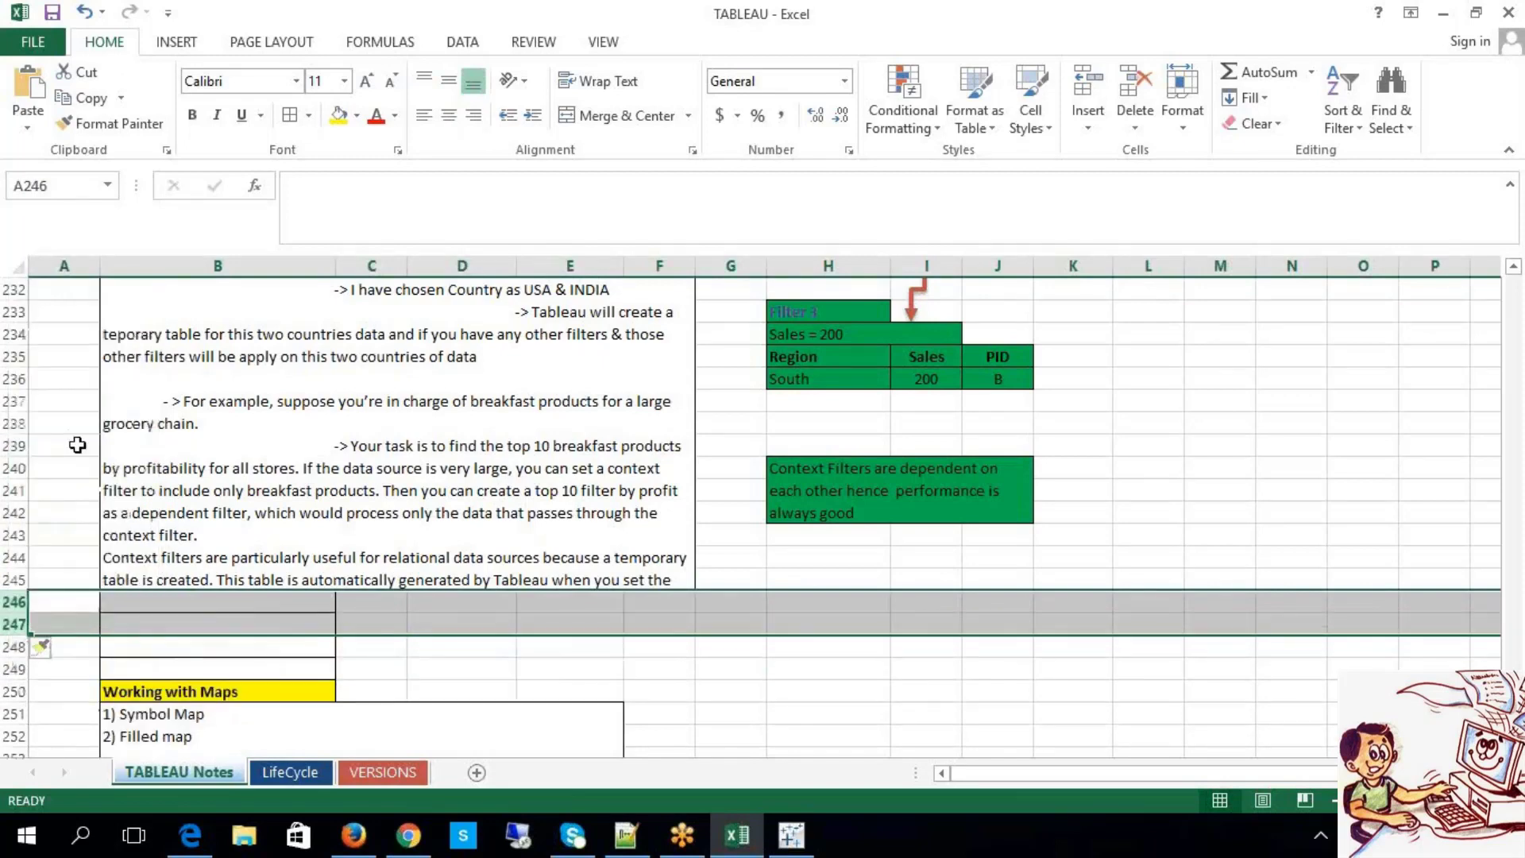
{"action": "left_click", "coordinate": [871, 693]}
Step: Merge the Context Filters notes block with the blank rows below it so it spans B217:F249
{"action": "left_click_drag", "start_coordinate": [316, 546], "coordinate": [354, 664]}
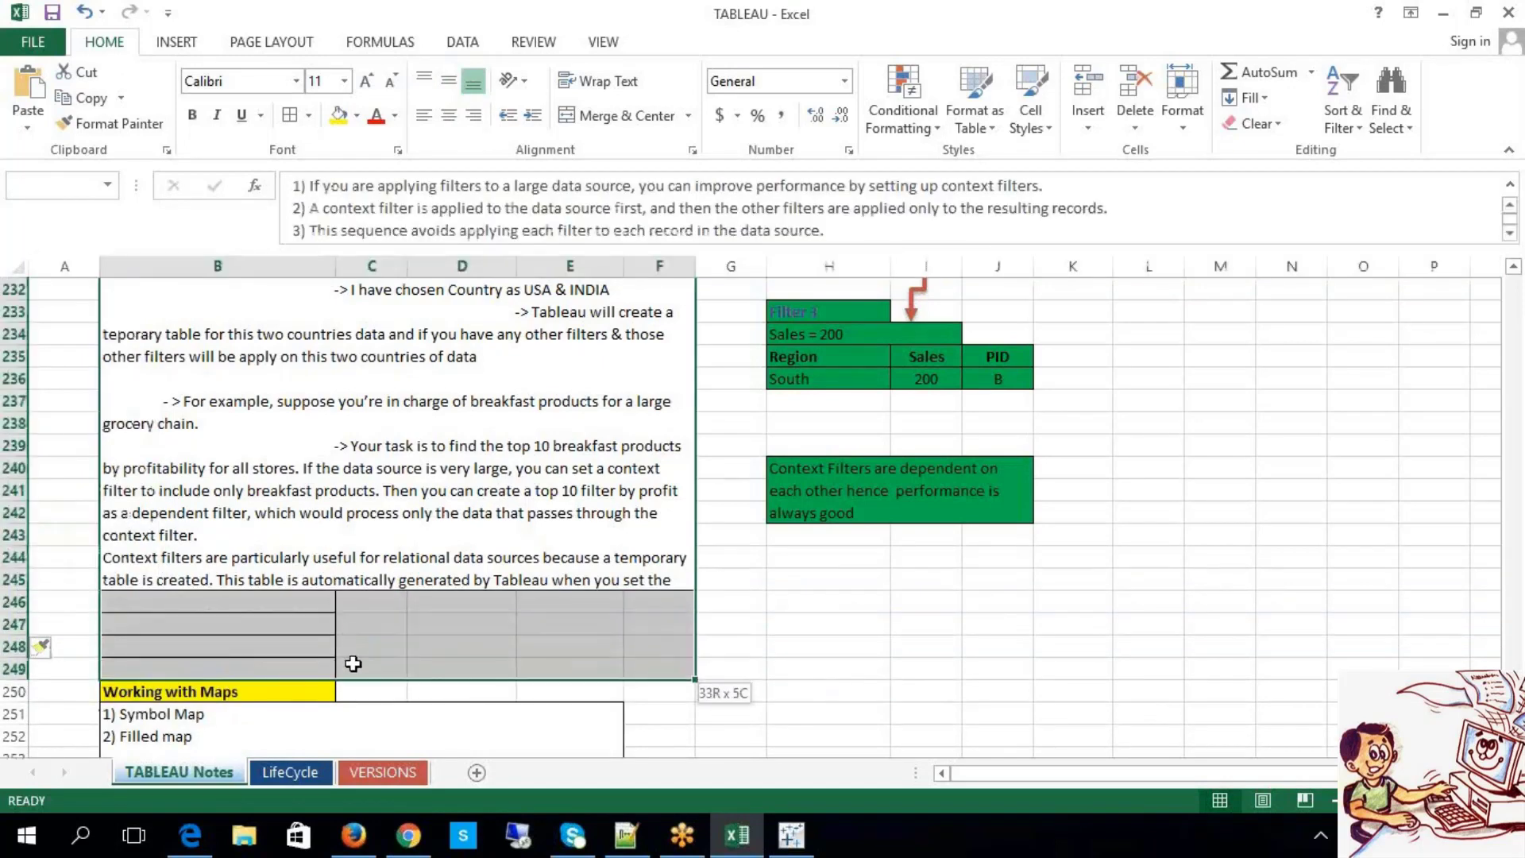
{"action": "left_click", "coordinate": [647, 116]}
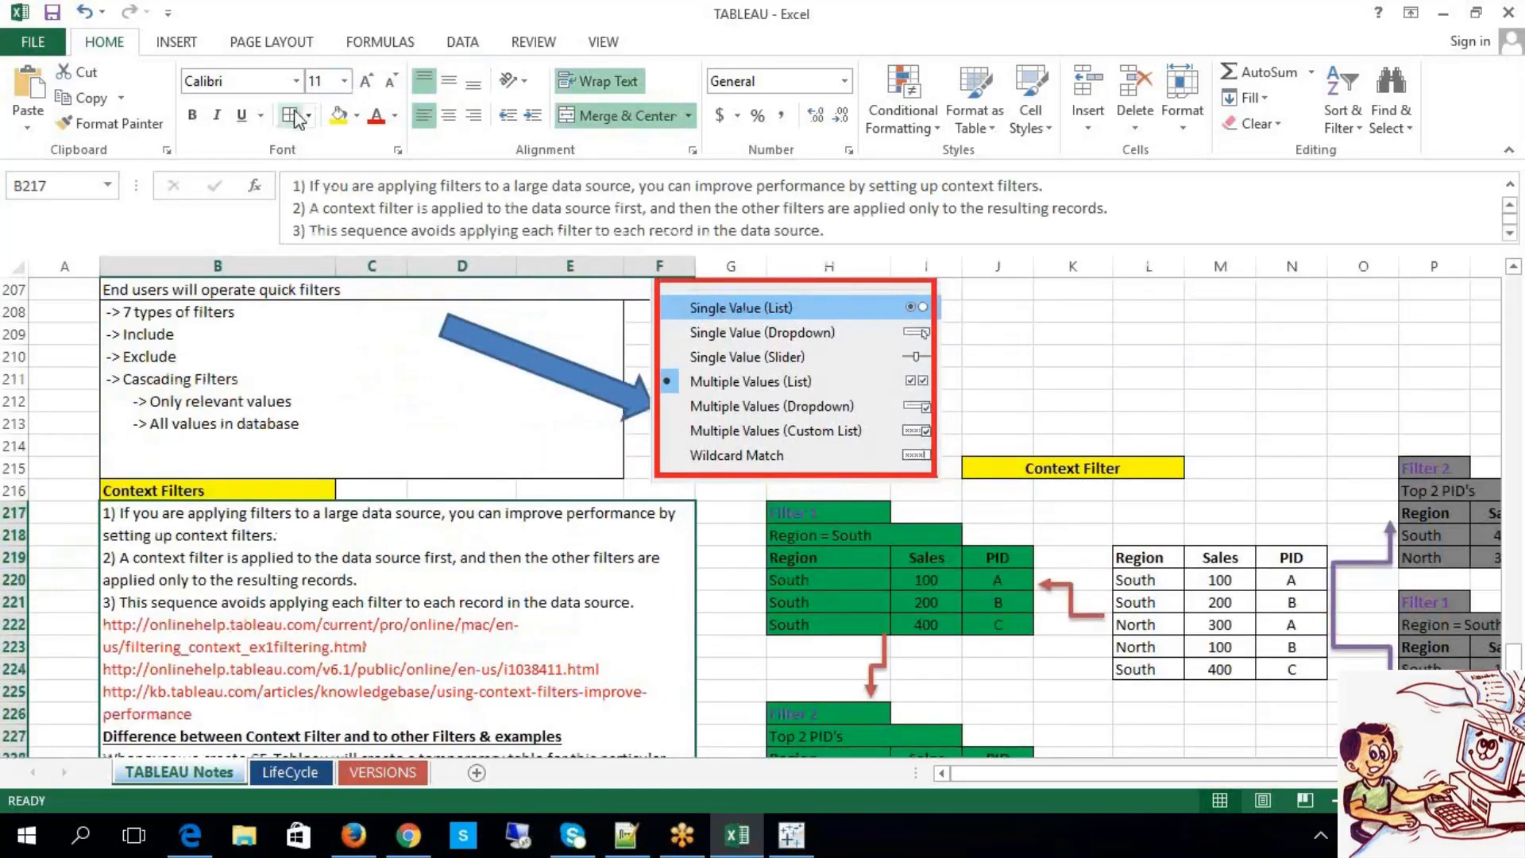
{"action": "left_click", "coordinate": [1218, 336]}
Step: Delete surplus row 248 at the end of the Context Filters notes block
{"action": "scroll", "coordinate": [775, 469], "scroll_direction": "down", "scroll_amount": 4}
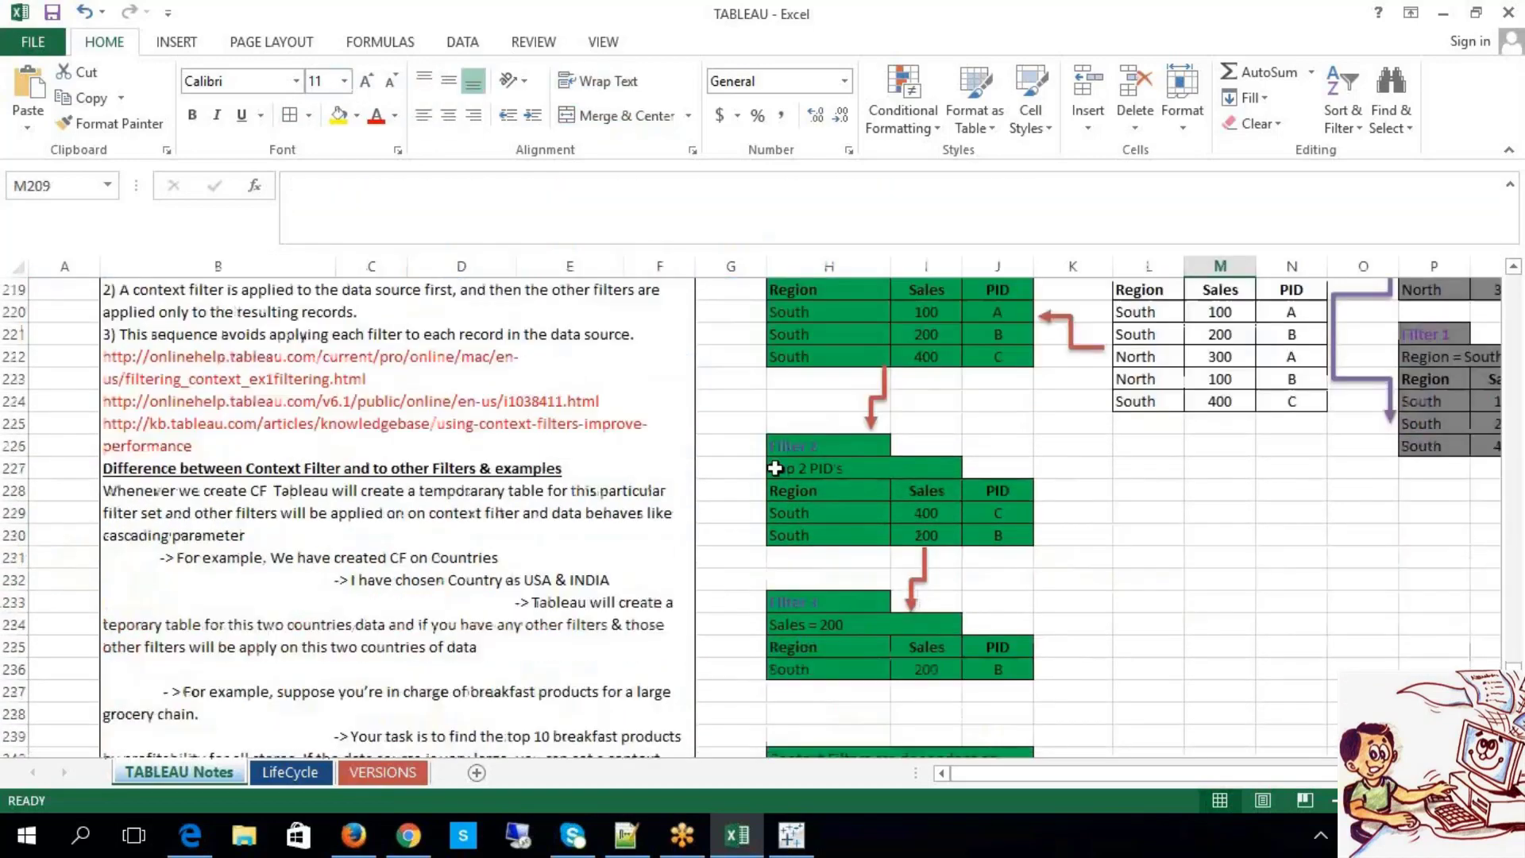
{"action": "scroll", "coordinate": [776, 469], "scroll_direction": "down", "scroll_amount": 5}
{"action": "left_click", "coordinate": [866, 619]}
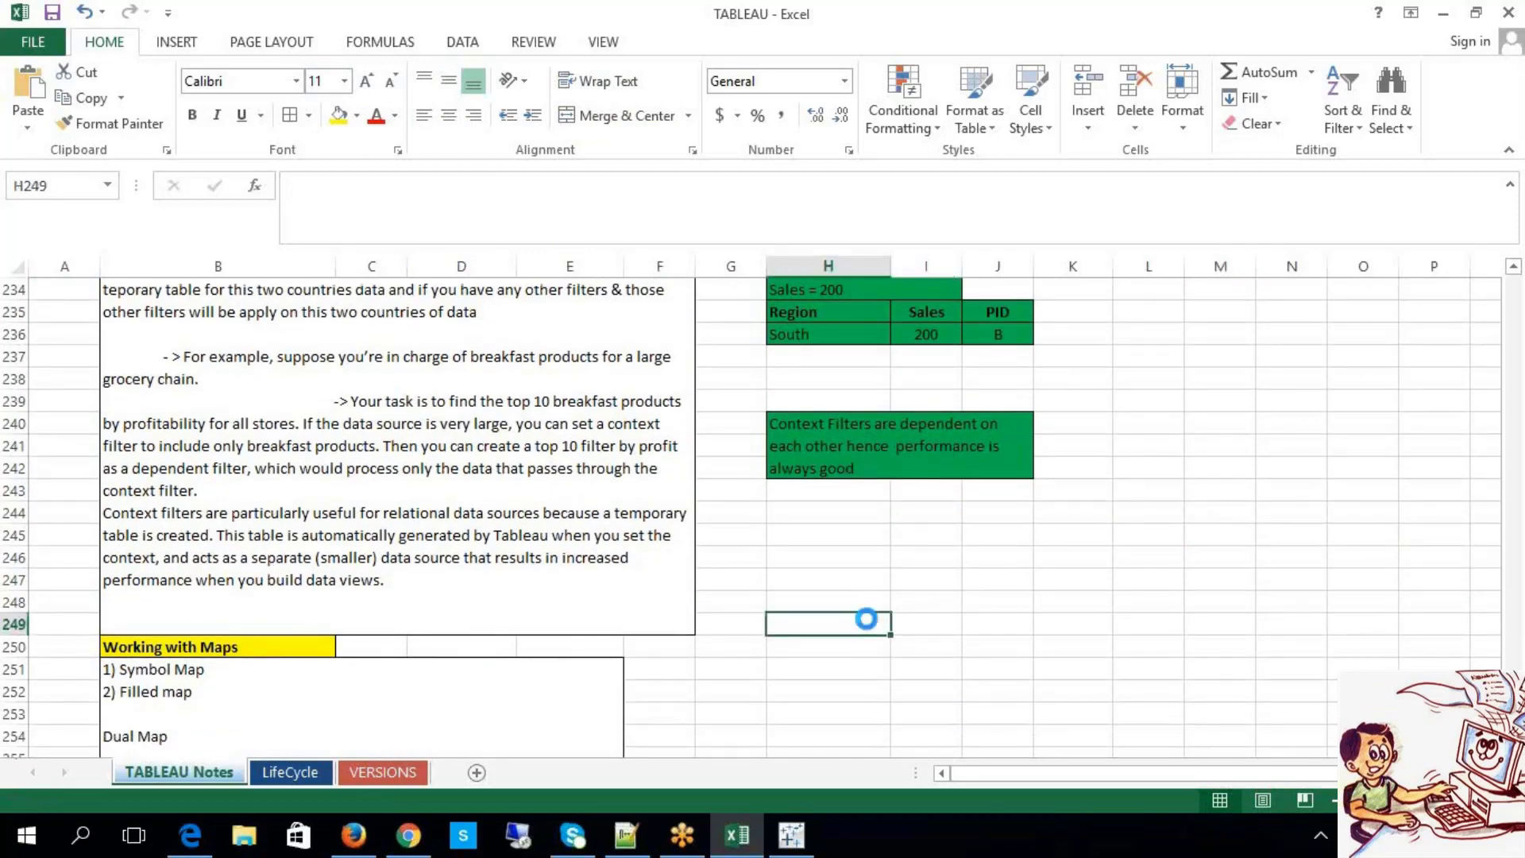
{"action": "right_click", "coordinate": [16, 604]}
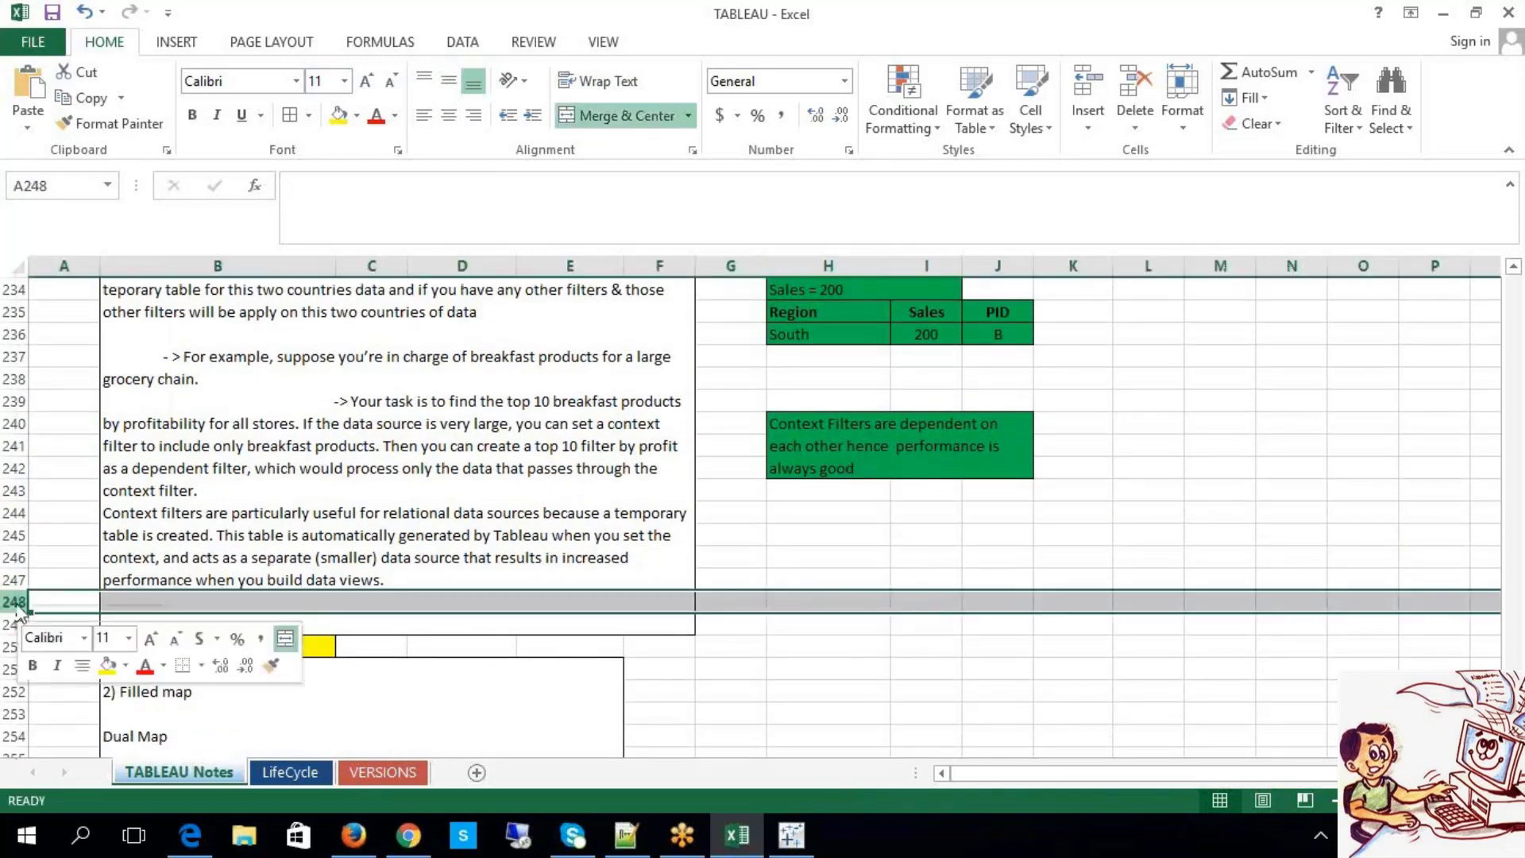
{"action": "left_click", "coordinate": [63, 444]}
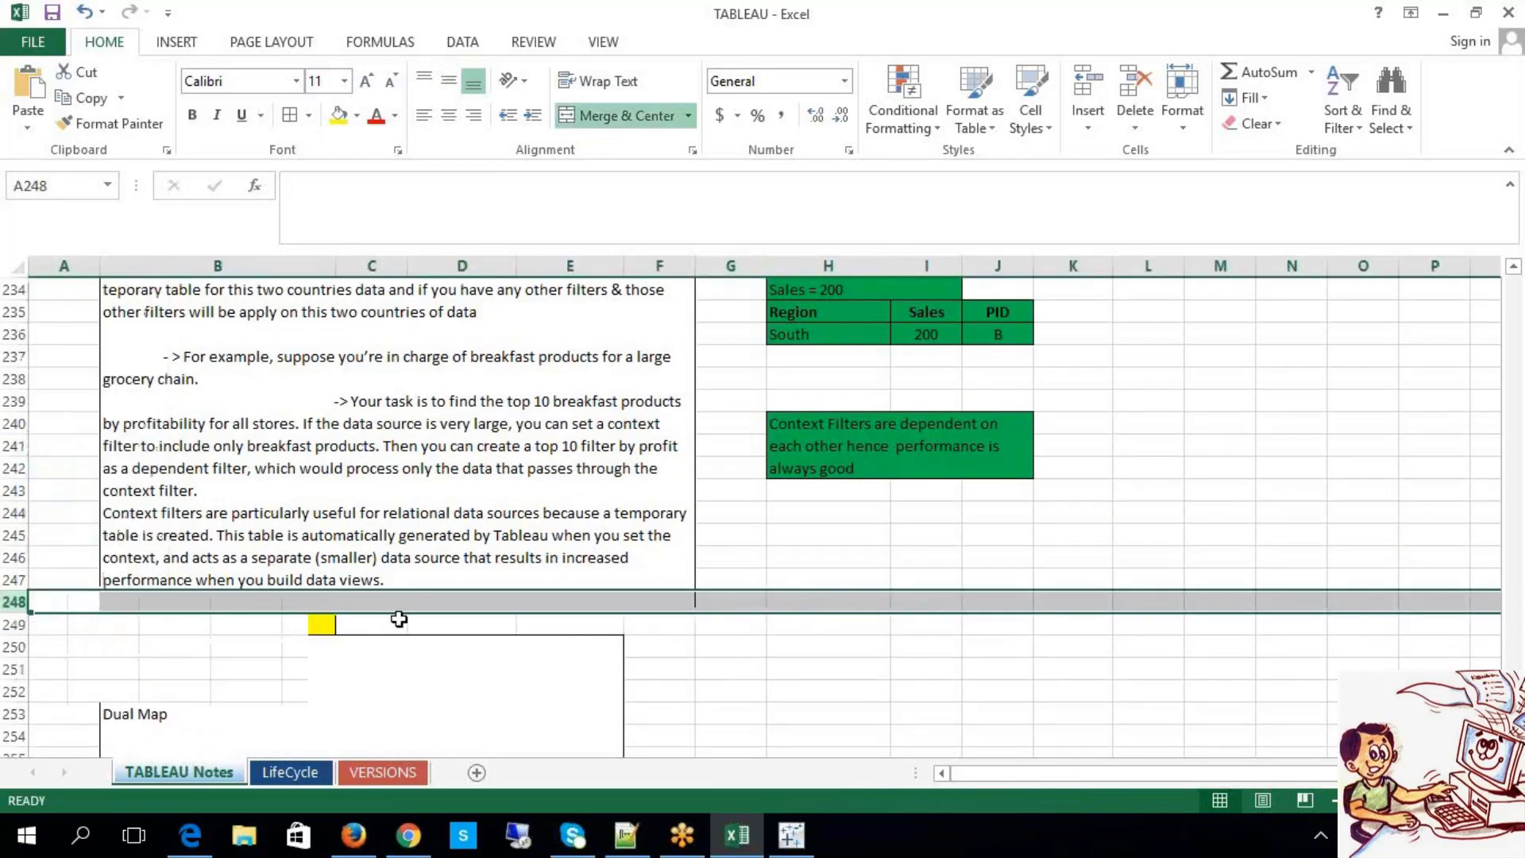
{"action": "left_click", "coordinate": [907, 627]}
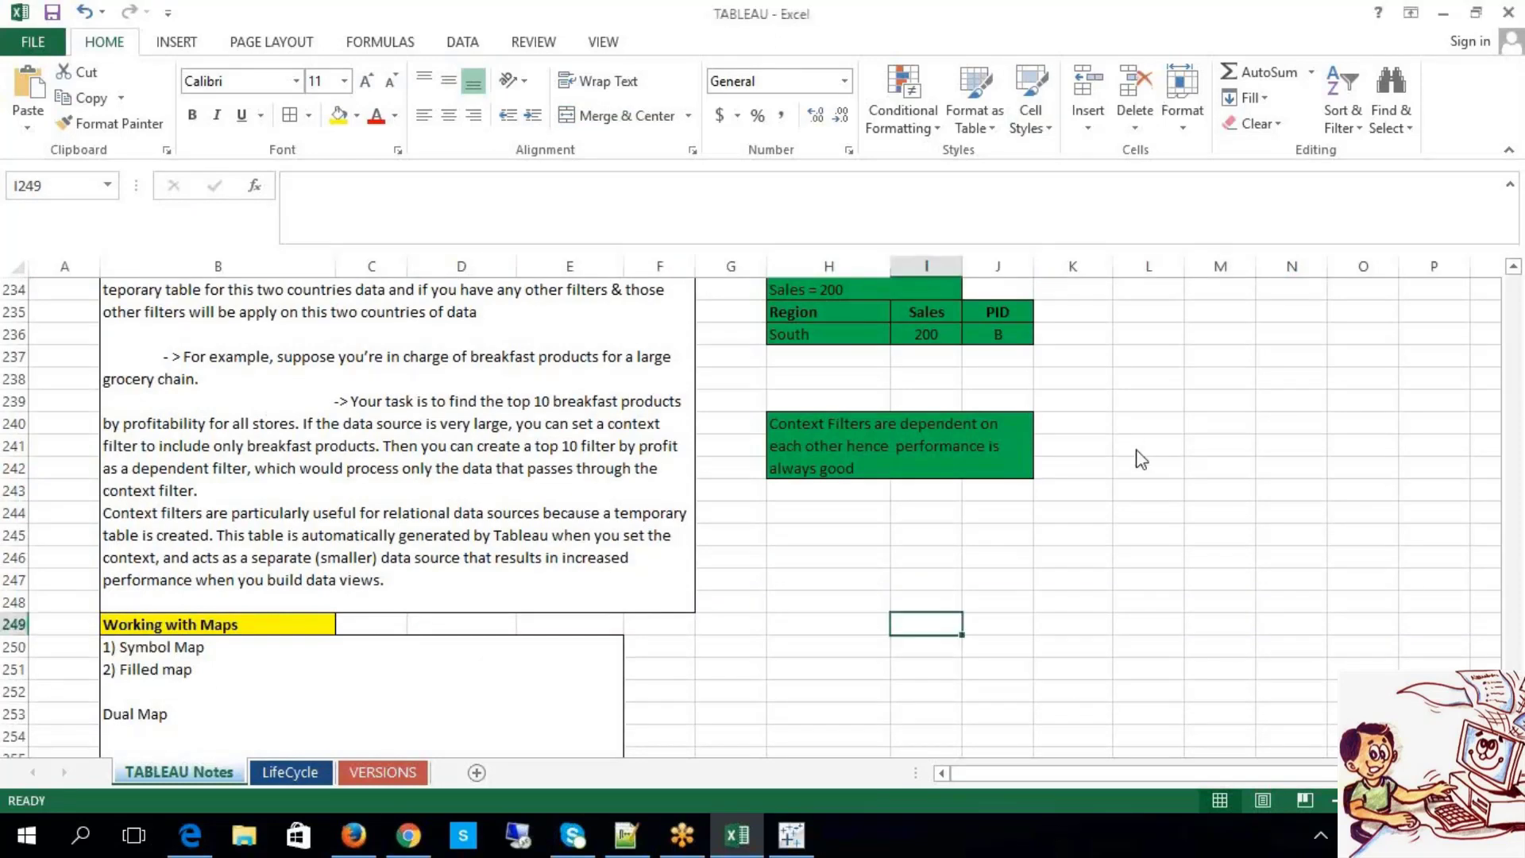
Step: Review the Filters, data element filter and Quick Filters notes, followed by the Context Filters explanation and its diagram
{"action": "scroll", "coordinate": [1150, 505], "scroll_direction": "up", "scroll_amount": 8}
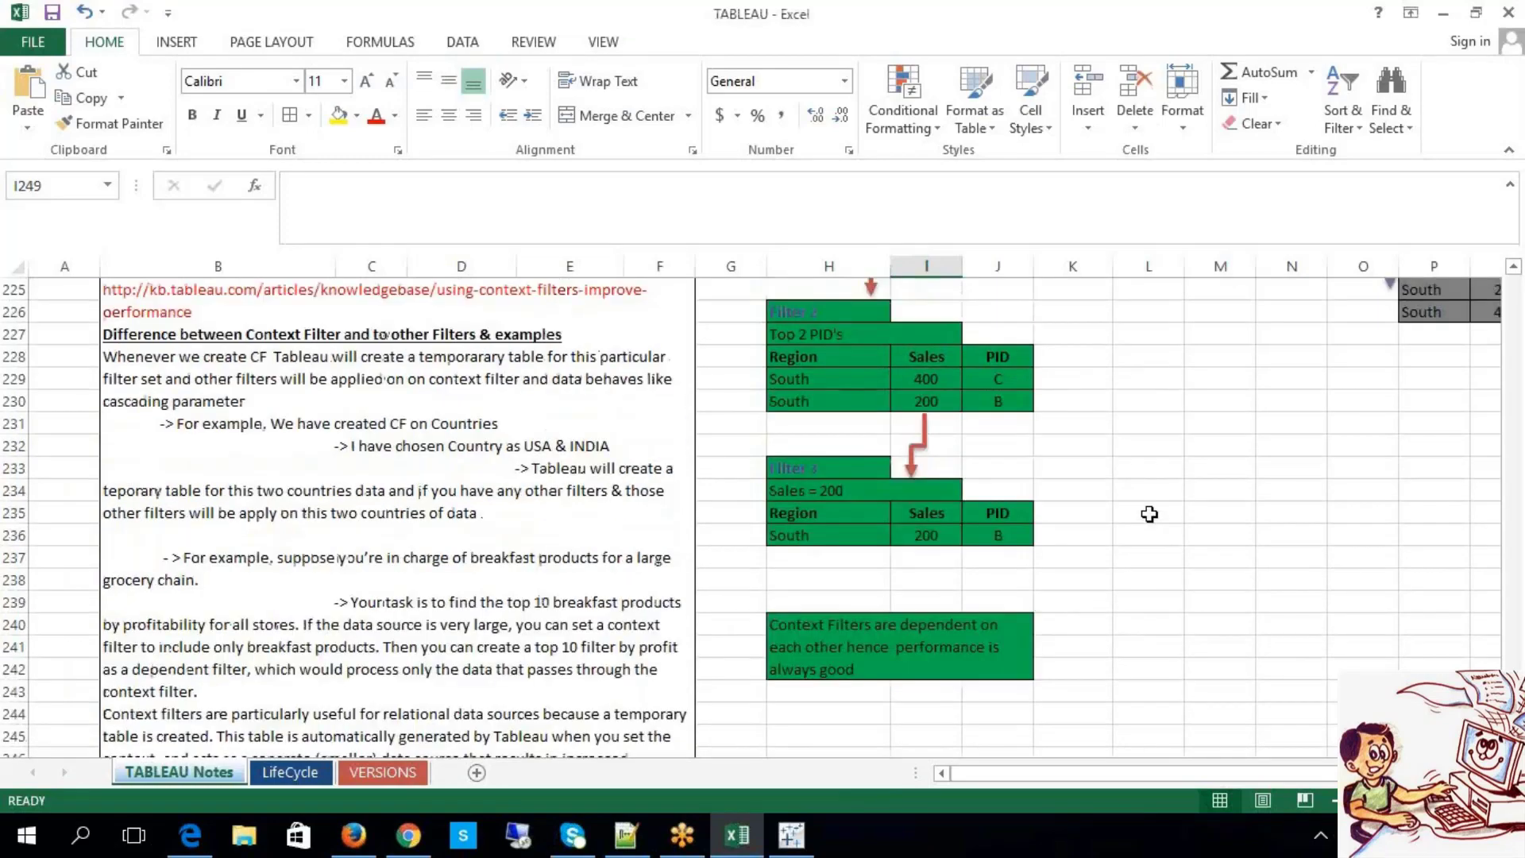
{"action": "scroll", "coordinate": [1150, 514], "scroll_direction": "up", "scroll_amount": 2}
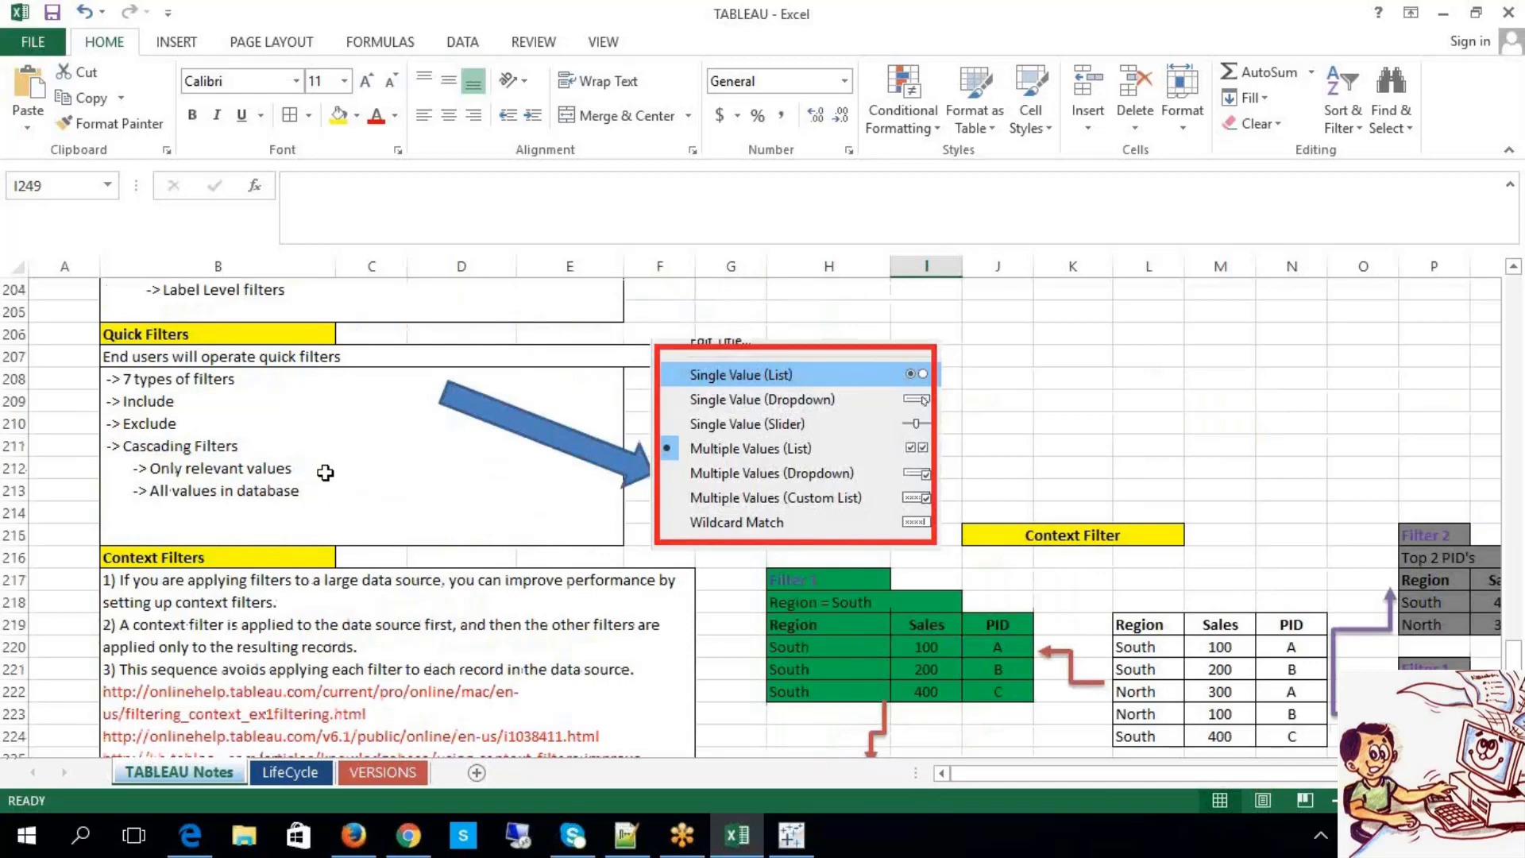
{"action": "scroll", "coordinate": [342, 496], "scroll_direction": "up", "scroll_amount": 4}
{"action": "left_click", "coordinate": [365, 497]}
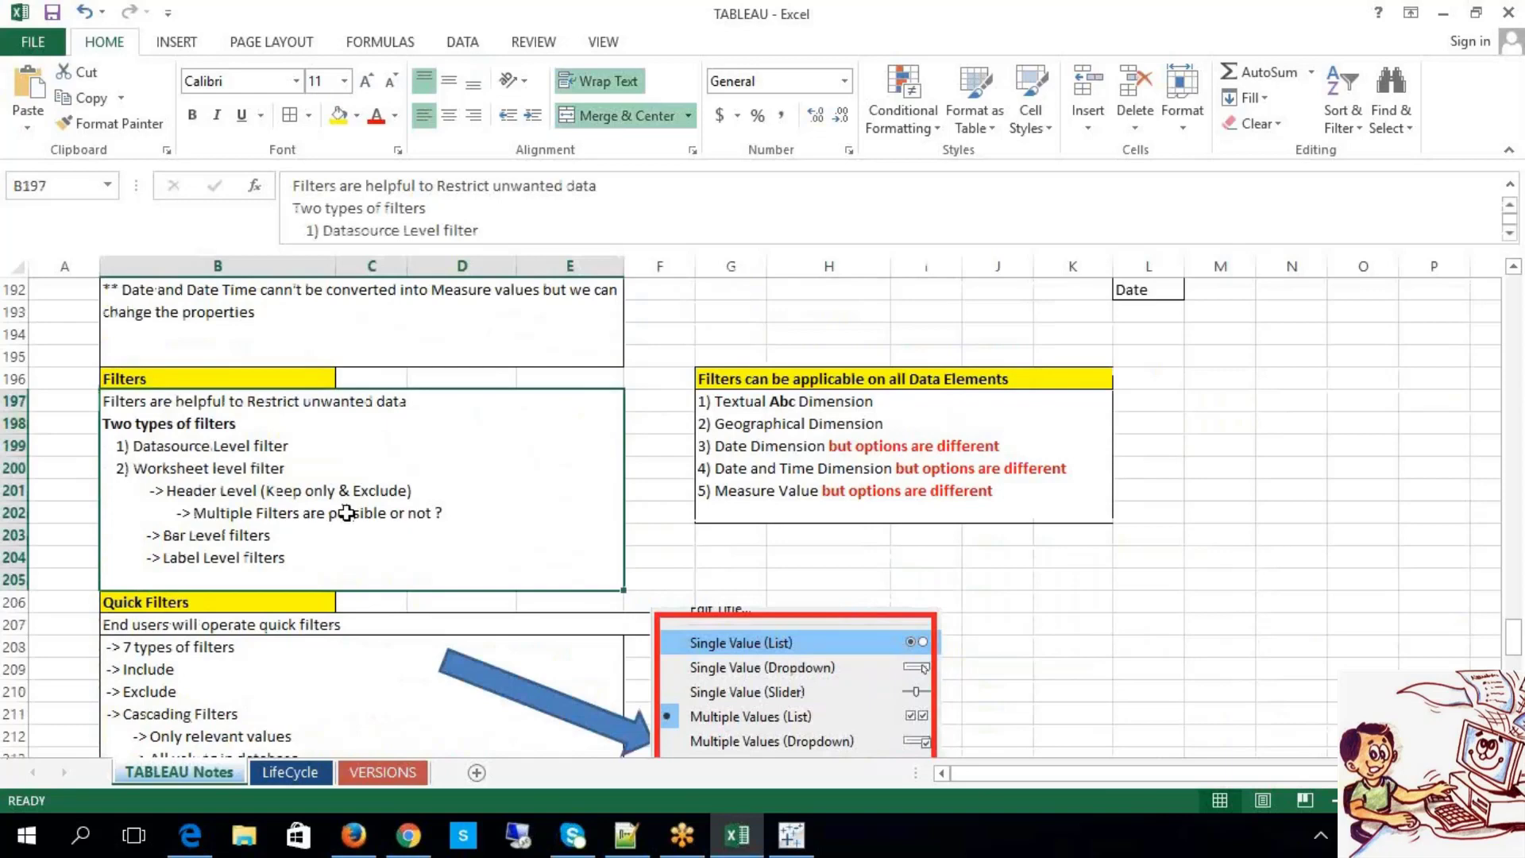
{"action": "double_click", "coordinate": [897, 436]}
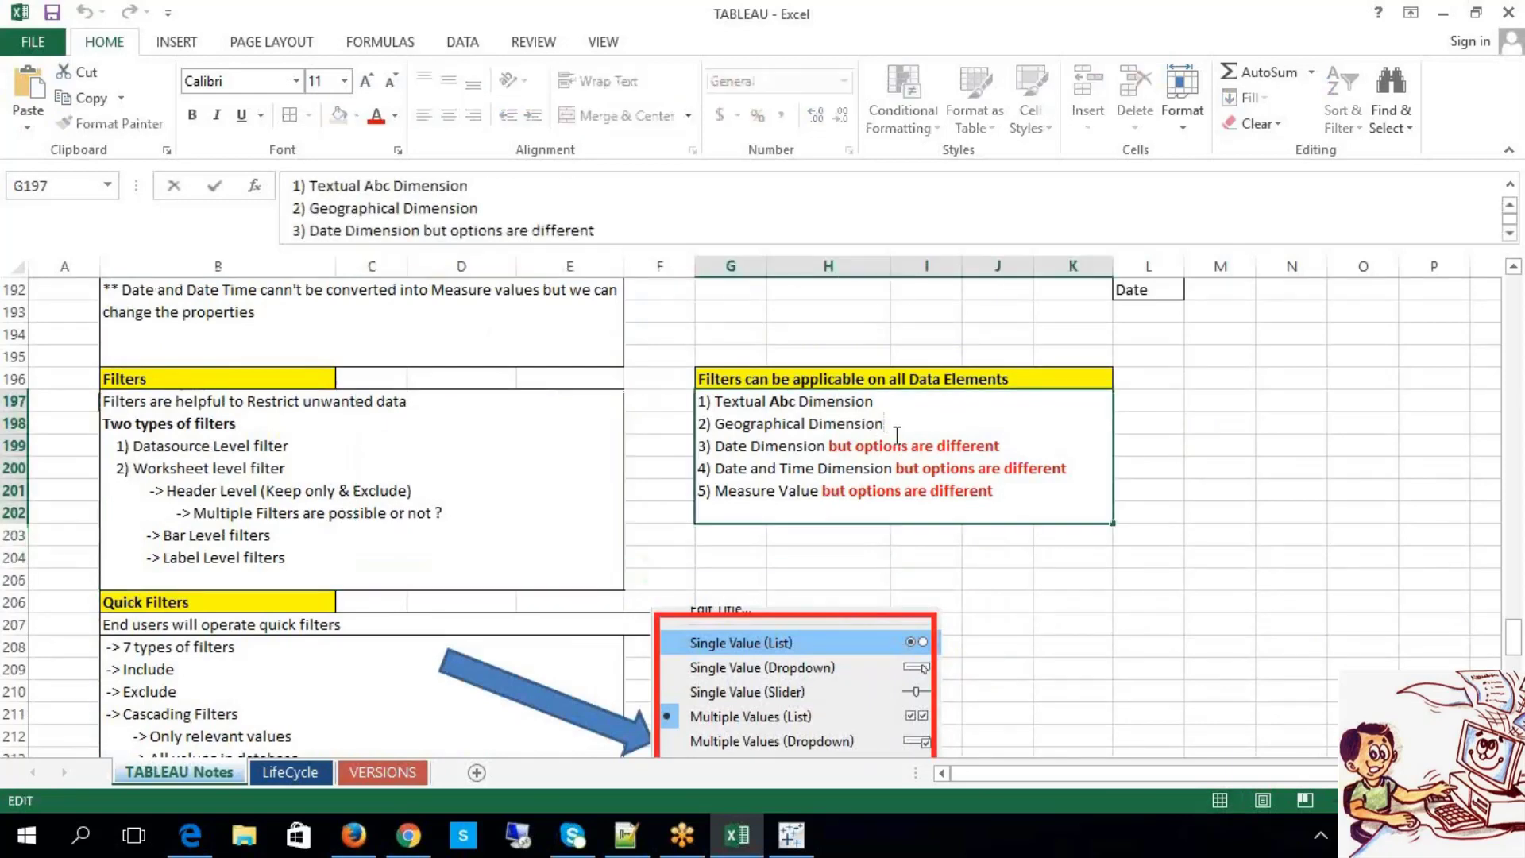
{"action": "scroll", "coordinate": [899, 468], "scroll_direction": "down", "scroll_amount": 4}
{"action": "left_click", "coordinate": [1148, 400]}
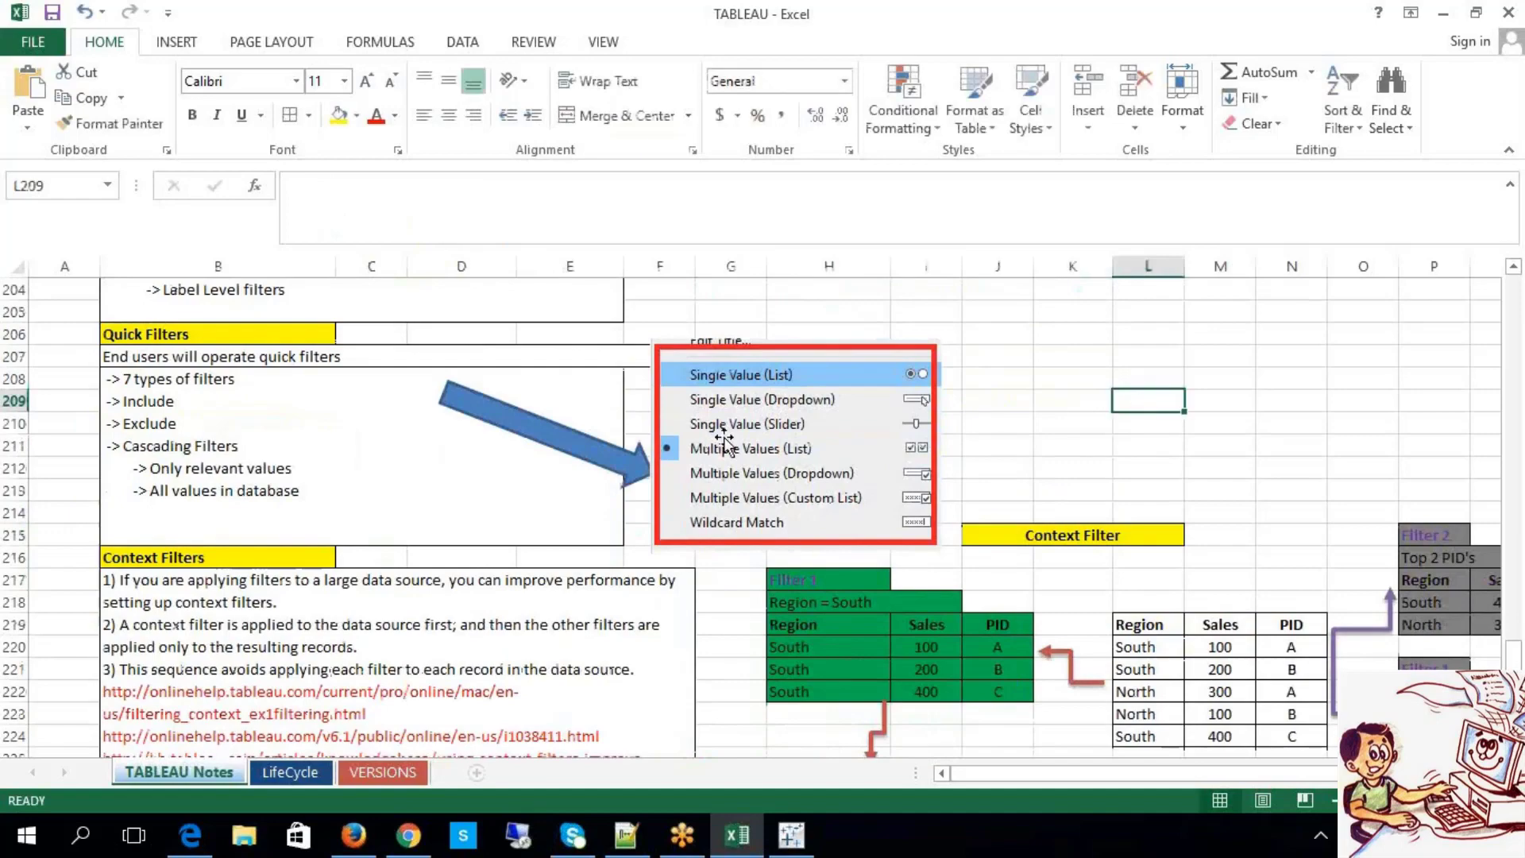
{"action": "scroll", "coordinate": [725, 441], "scroll_direction": "down", "scroll_amount": 7}
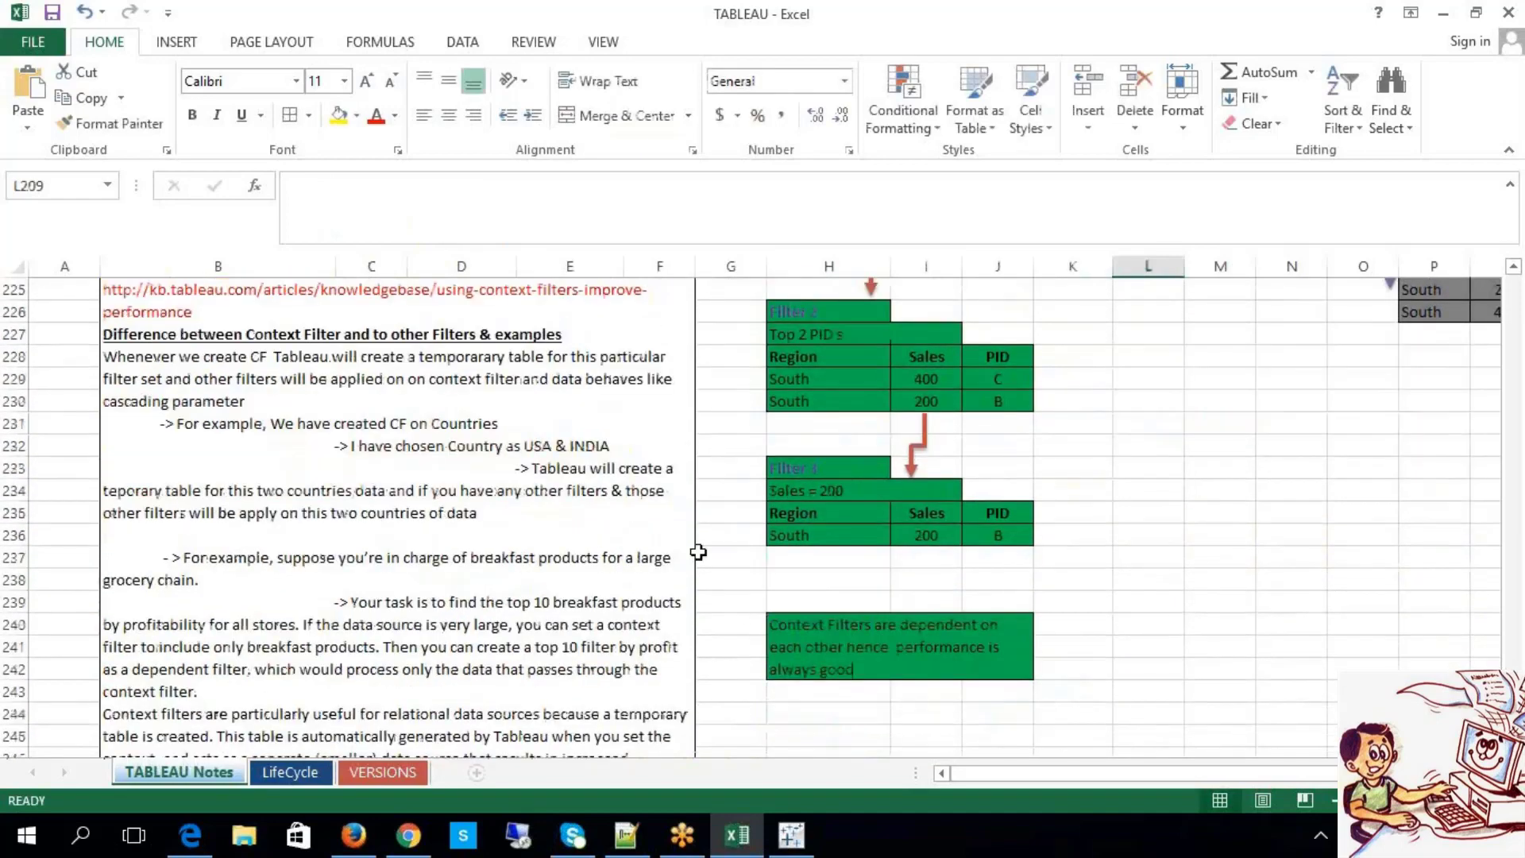
{"action": "scroll", "coordinate": [1261, 550], "scroll_direction": "up", "scroll_amount": 3}
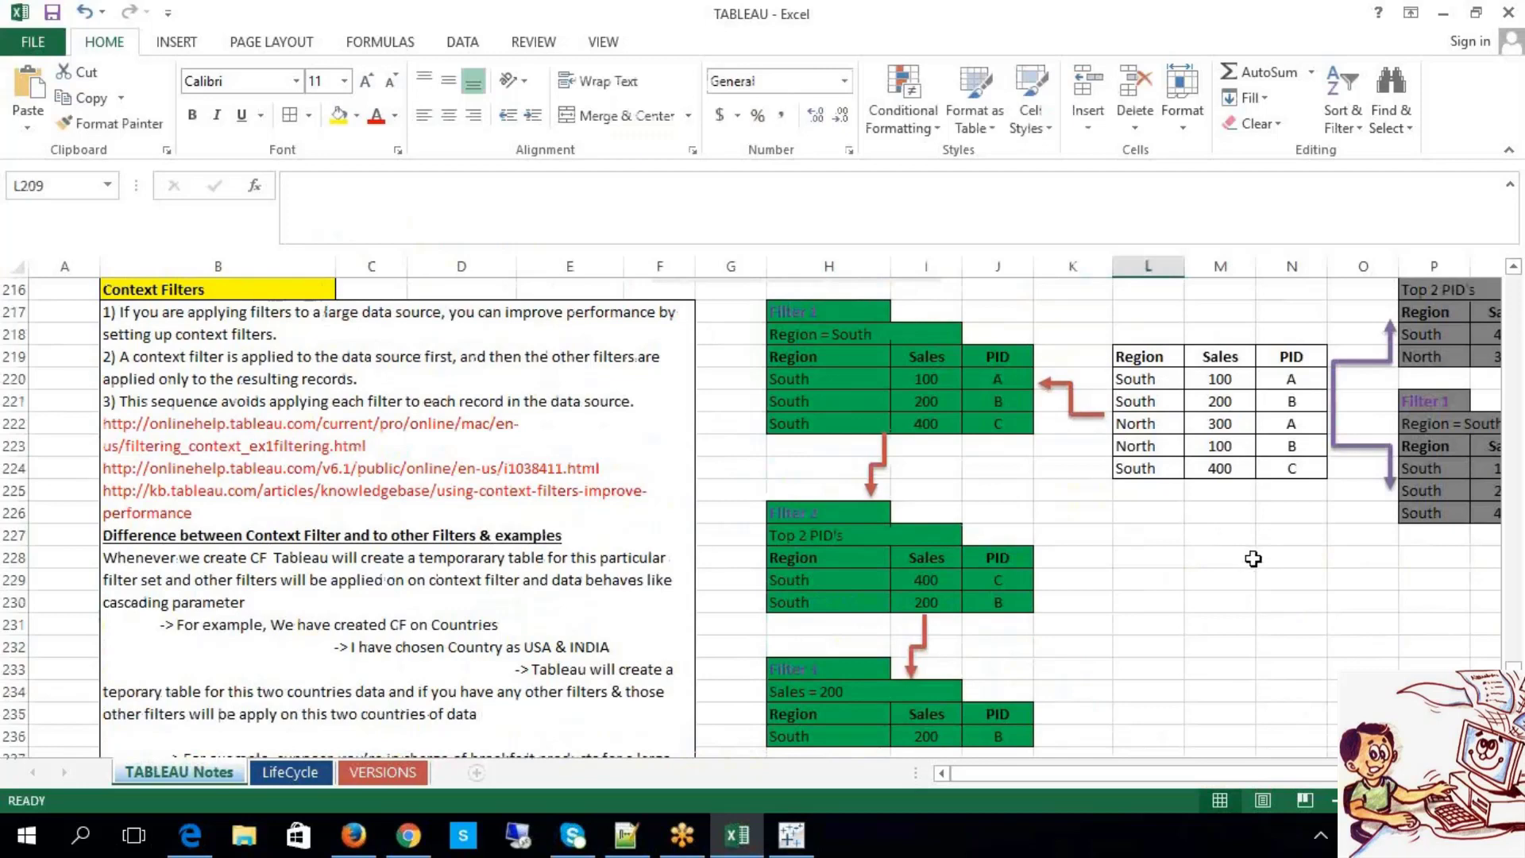
{"action": "scroll", "coordinate": [1253, 558], "scroll_direction": "down", "scroll_amount": 2}
{"action": "left_click", "coordinate": [1291, 602]}
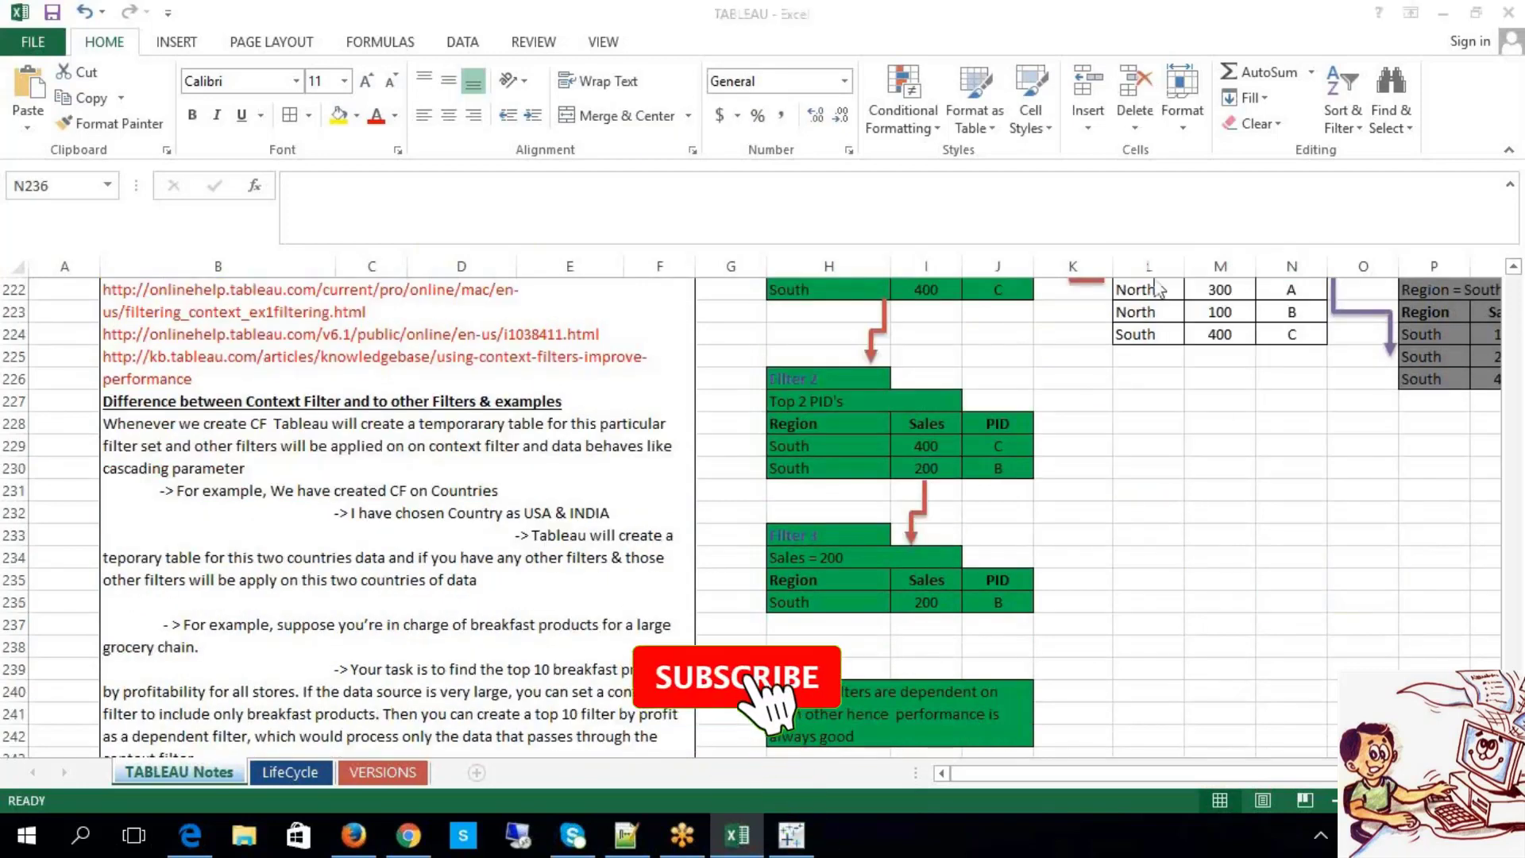
{"action": "left_click", "coordinate": [1148, 423]}
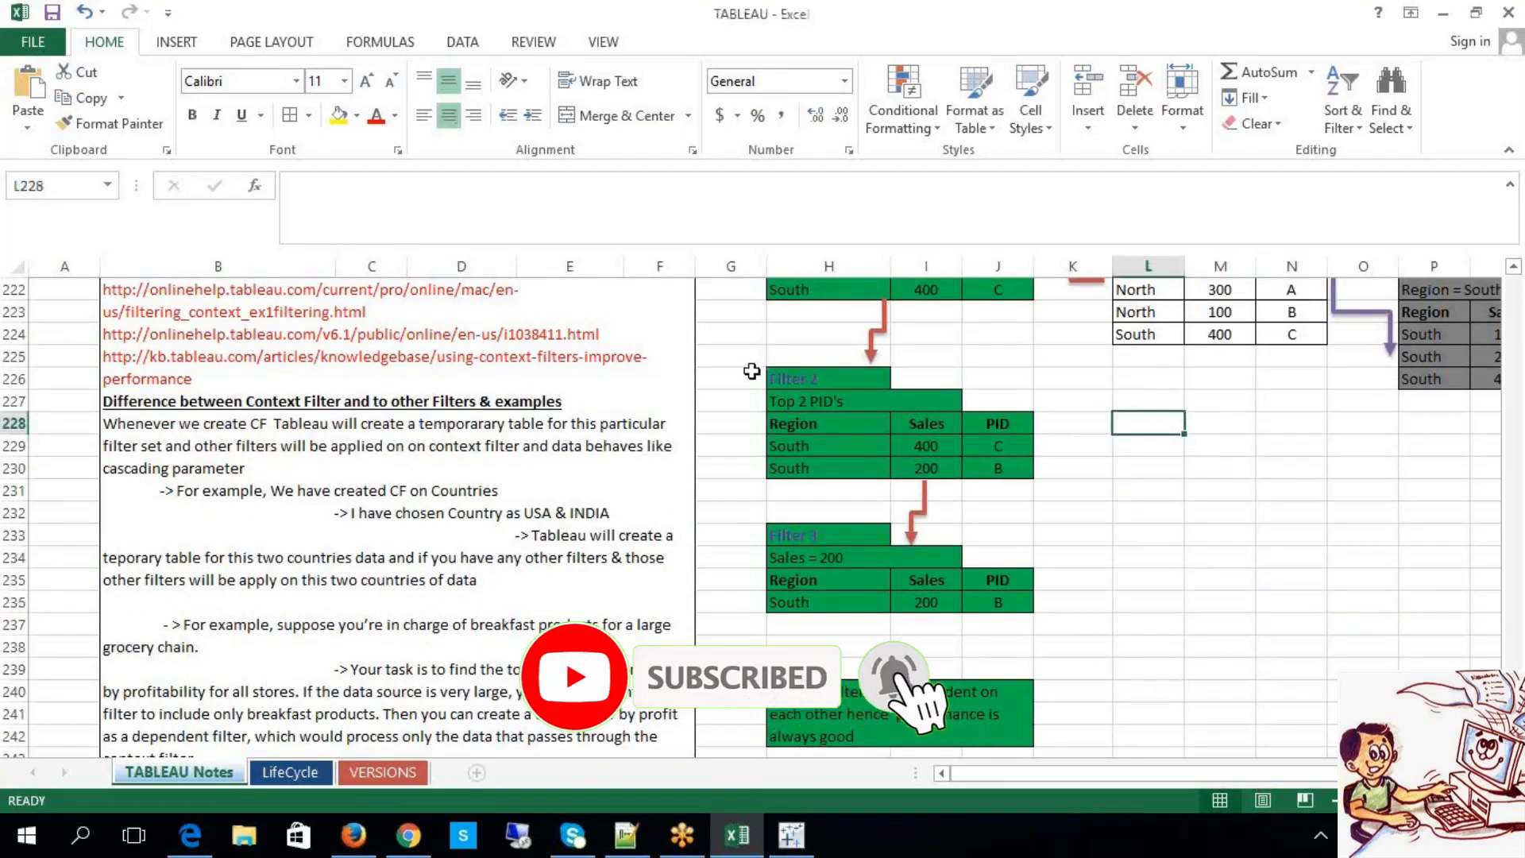
Step: Look over the Working with Maps section and return to the Context Filters notes and diagram
{"action": "scroll", "coordinate": [751, 373], "scroll_direction": "down", "scroll_amount": 1}
{"action": "scroll", "coordinate": [751, 377], "scroll_direction": "down", "scroll_amount": 8}
{"action": "left_click", "coordinate": [265, 358]}
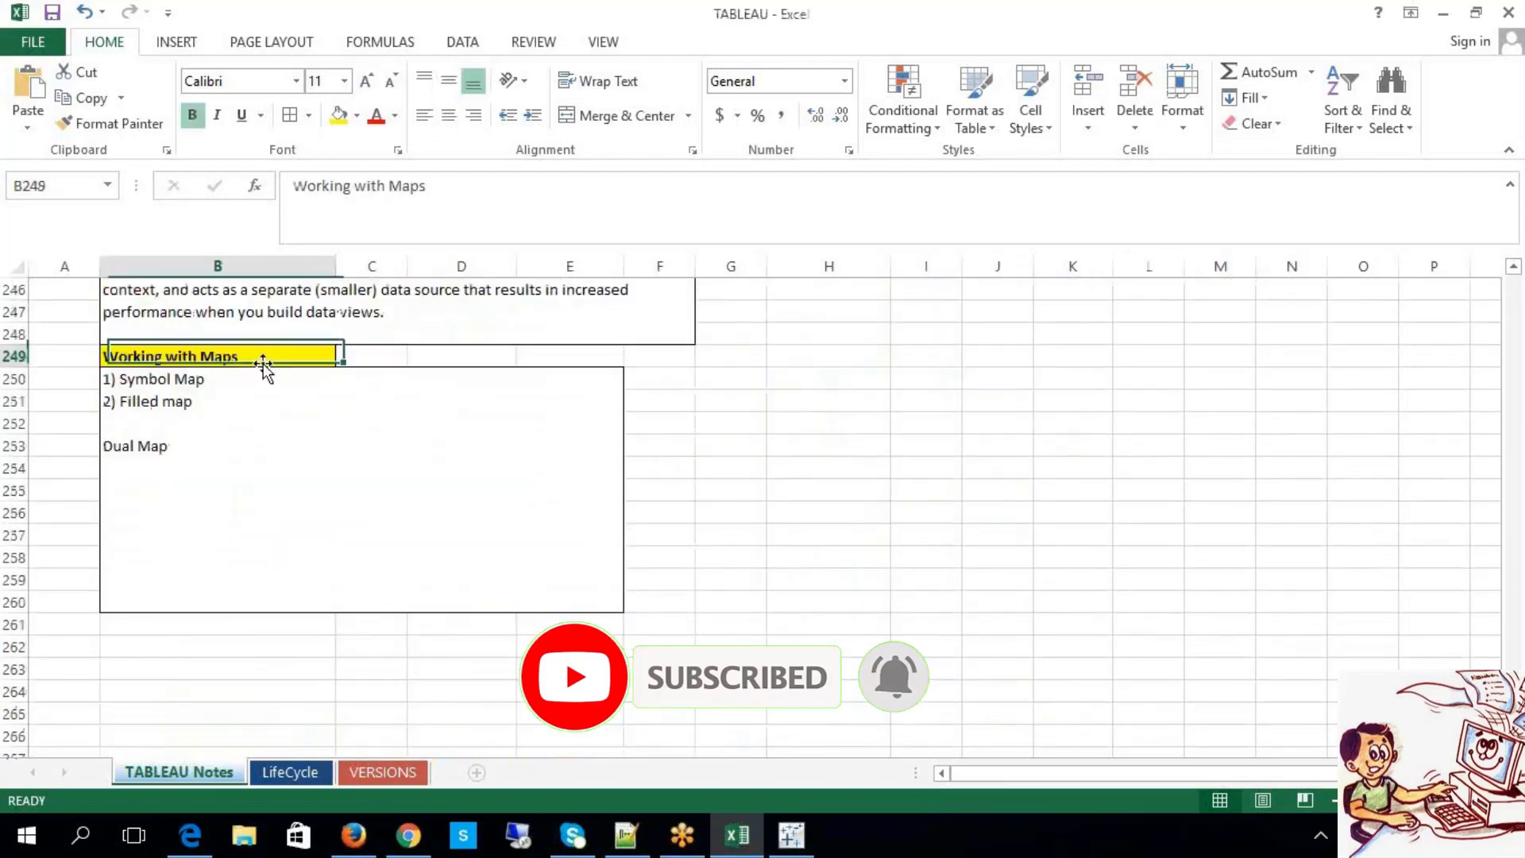
{"action": "left_click", "coordinate": [826, 468]}
{"action": "left_click", "coordinate": [933, 484]}
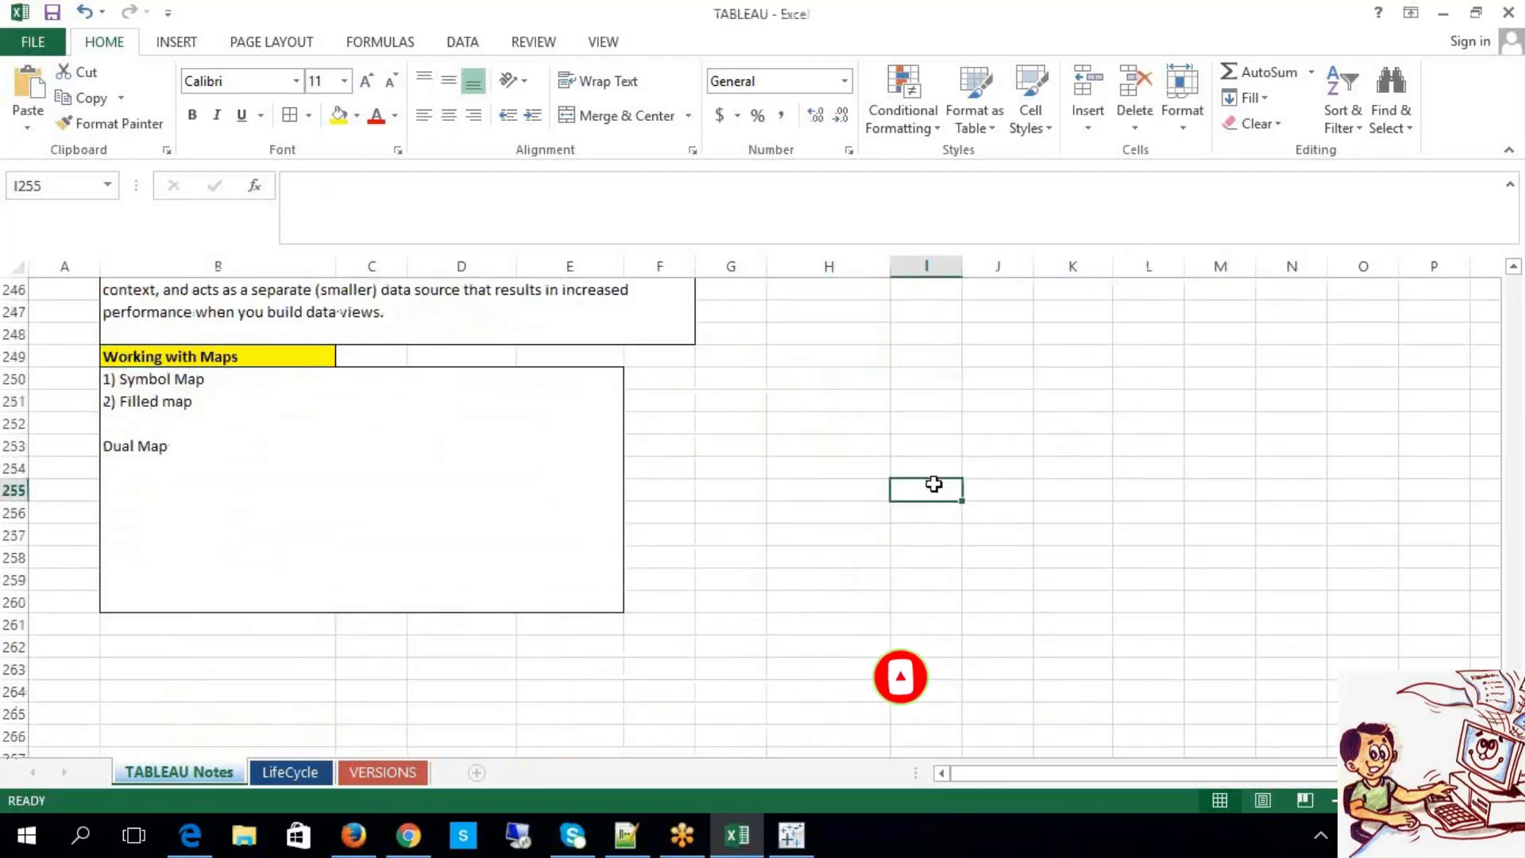
{"action": "scroll", "coordinate": [885, 413], "scroll_direction": "up", "scroll_amount": 10}
{"action": "left_click", "coordinate": [1128, 520]}
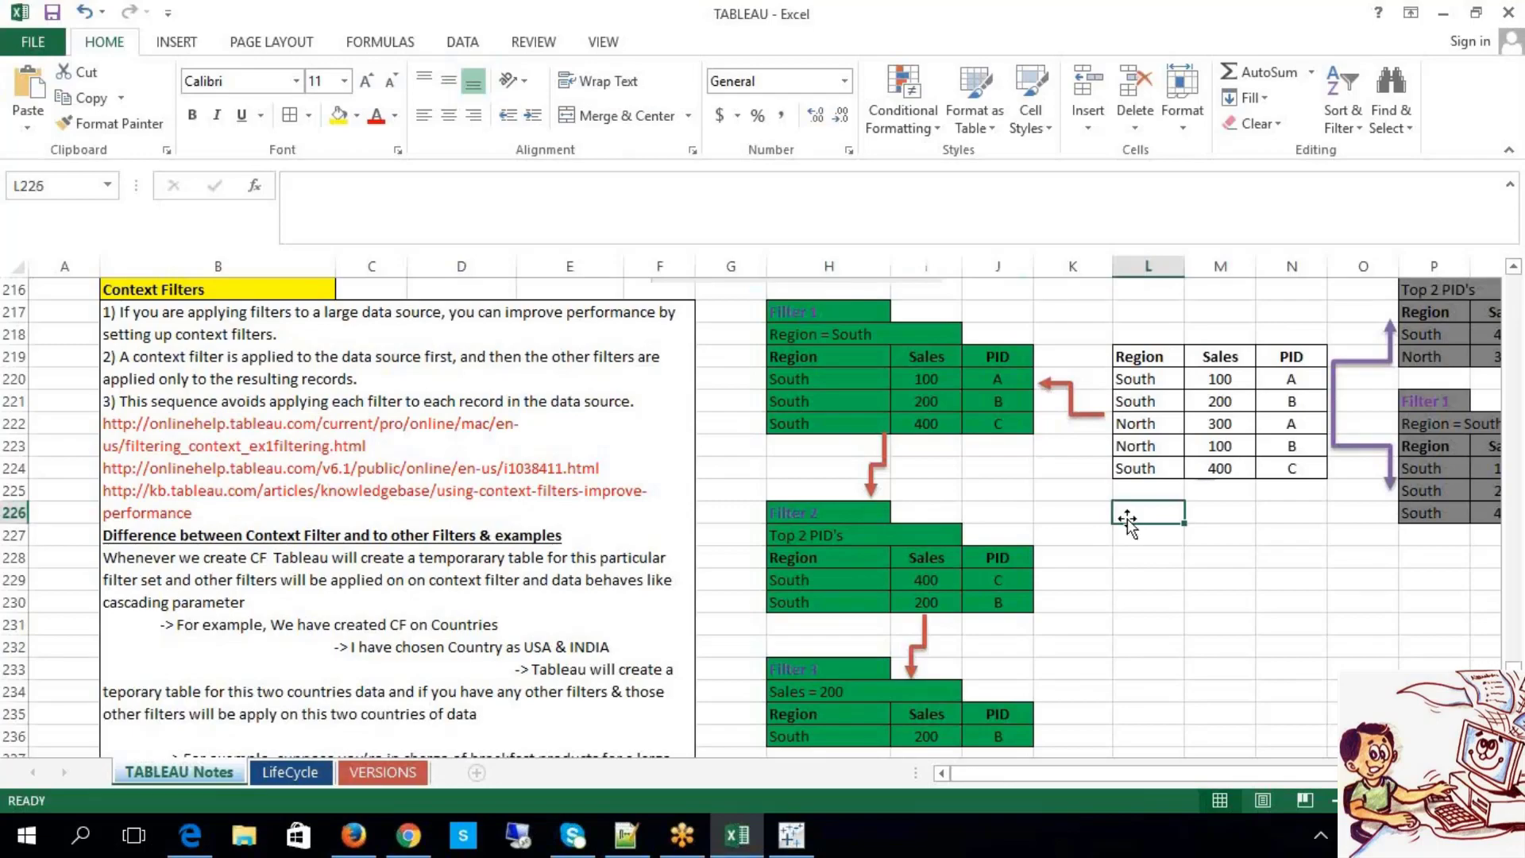